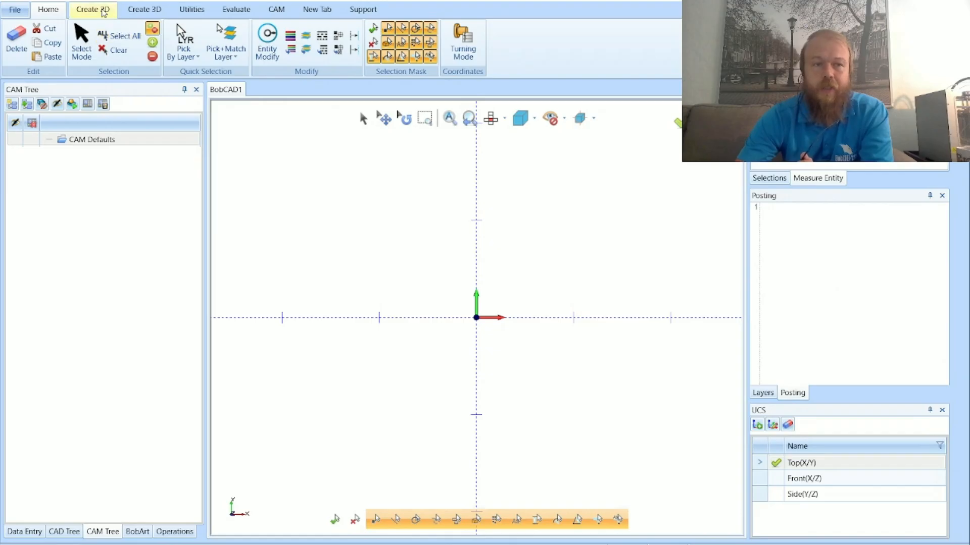
- Create a 2 by 2 rectangle with sharp corners and 0 angle, centred on the origin
left_click(97, 11)
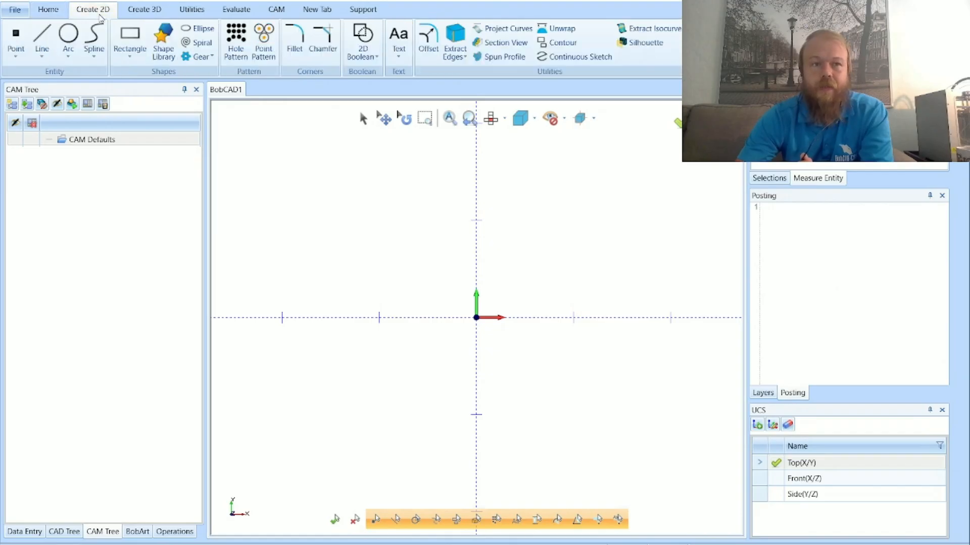
left_click(135, 37)
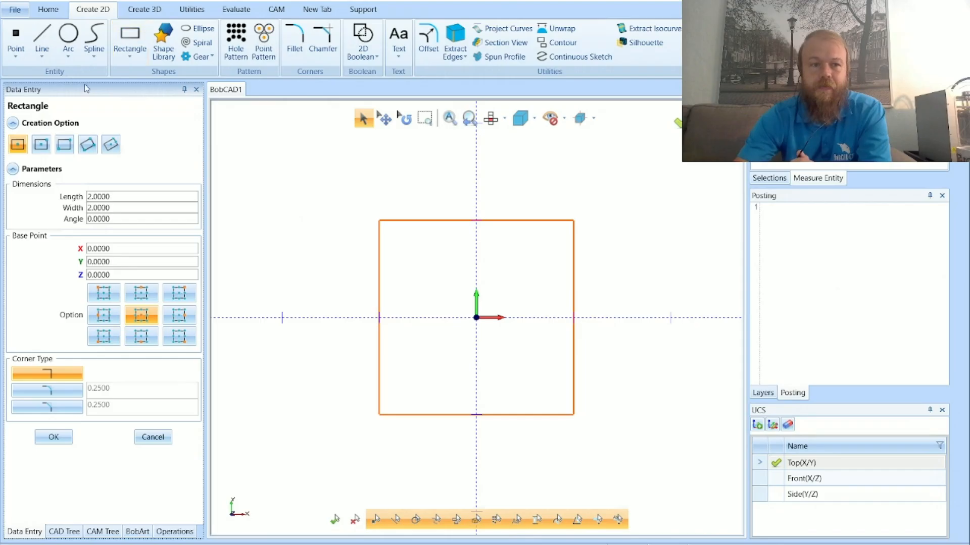
left_click(46, 438)
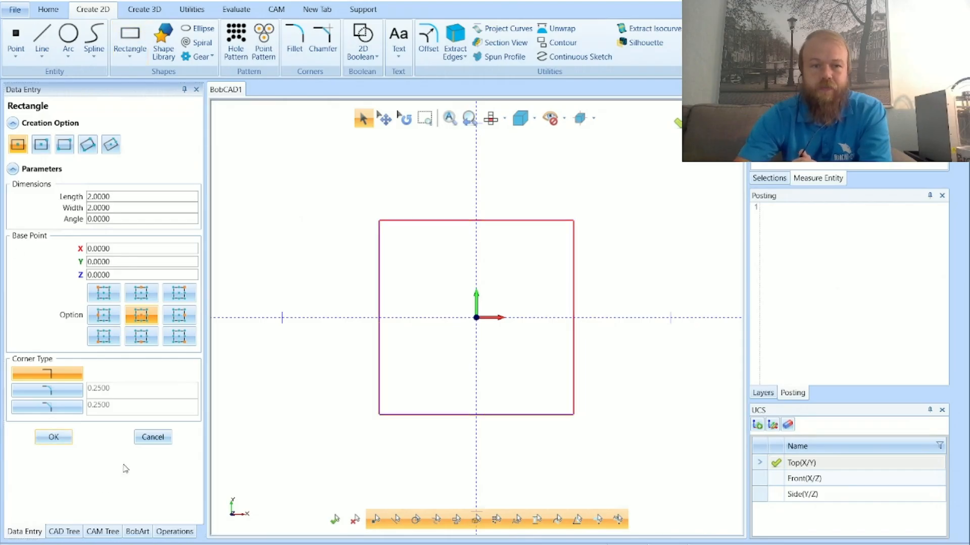
left_click(151, 439)
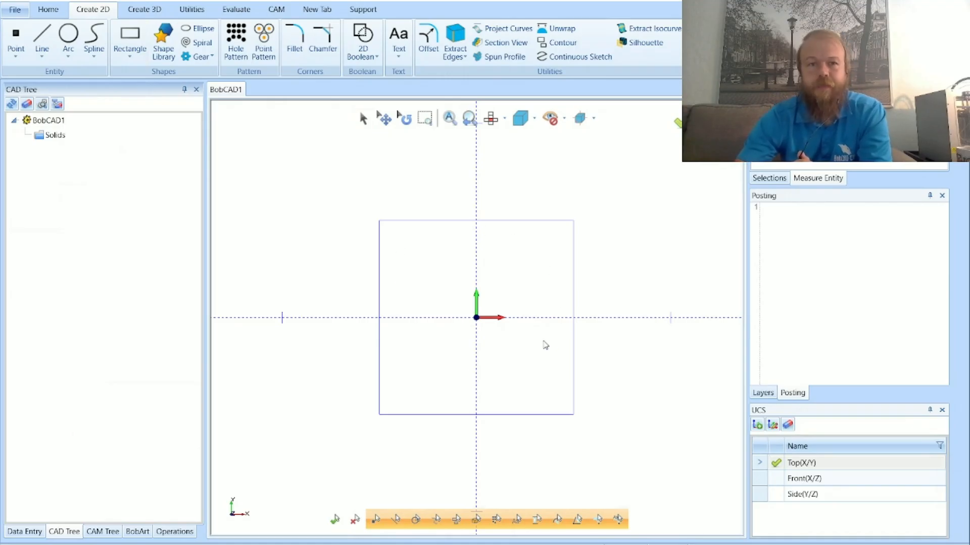
- Create a milling job for the BC_3x_Mill machine with a 2 × 2 × 1 rectangular stock block and no workpiece geometry
left_click(277, 11)
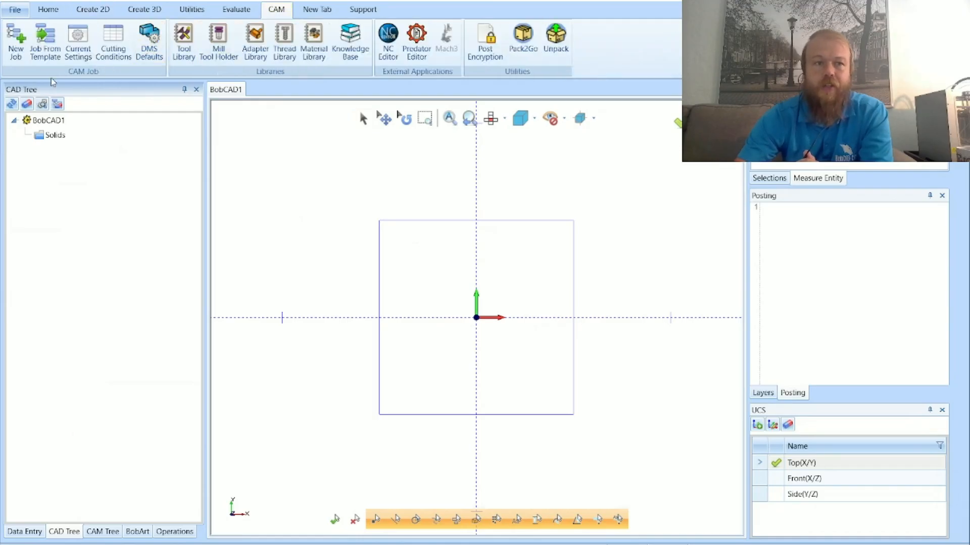
left_click(16, 60)
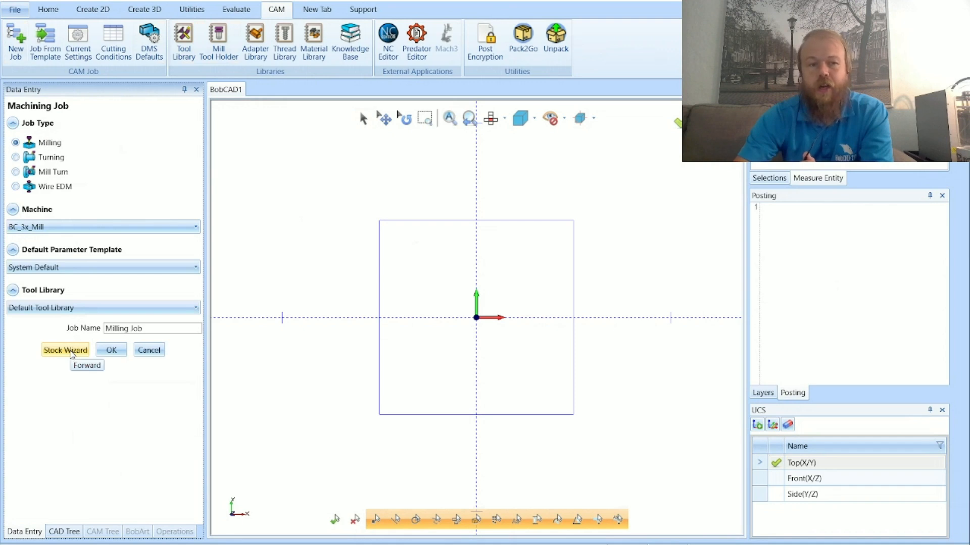
left_click(66, 350)
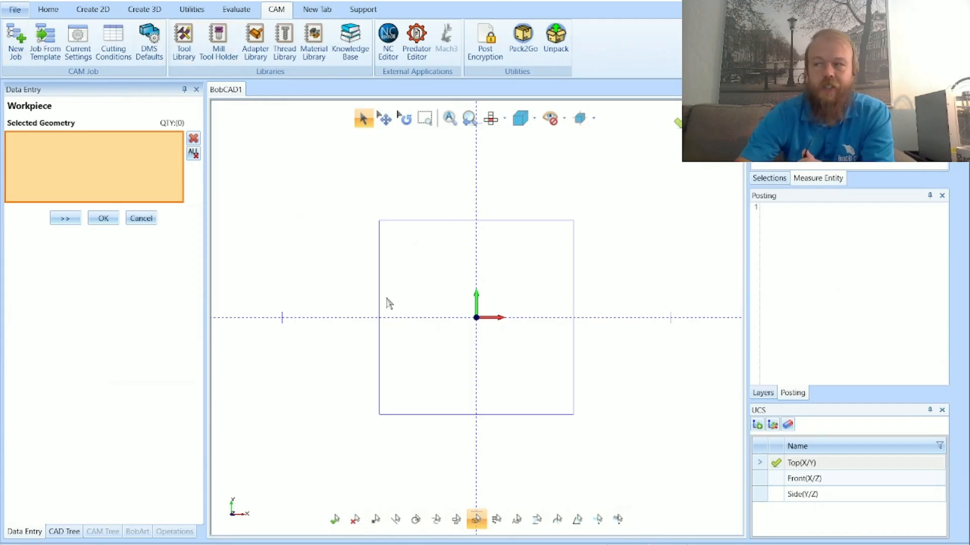
left_click(65, 220)
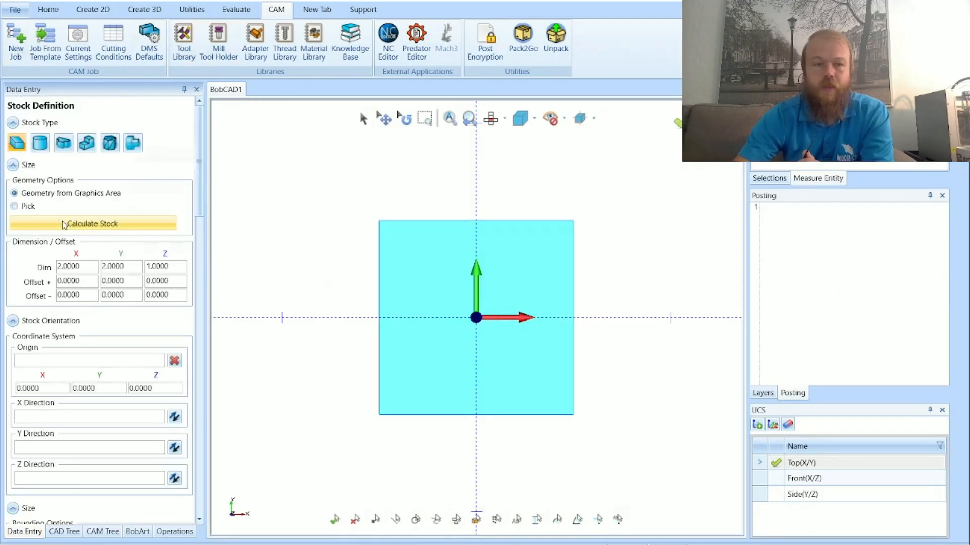
middle_click_drag(546, 352, 585, 297)
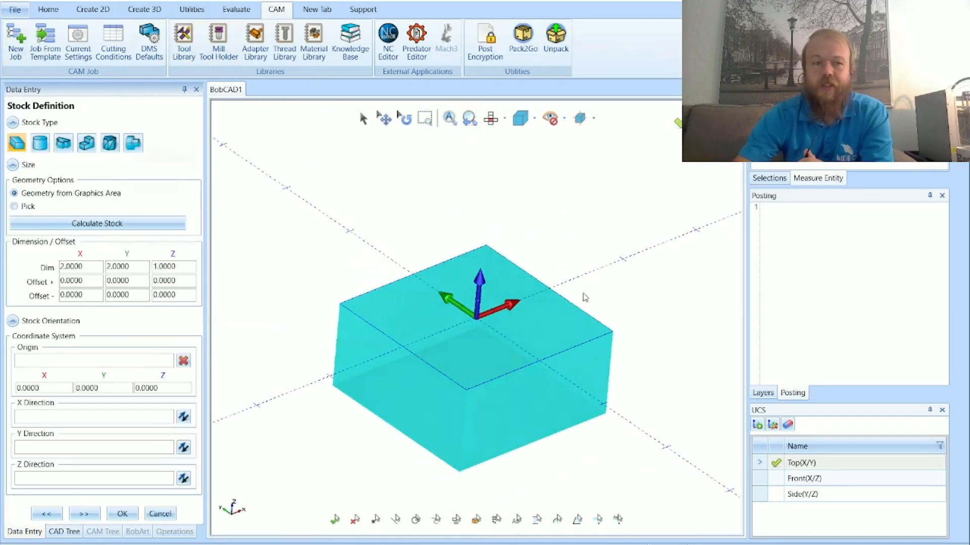
left_click(185, 272)
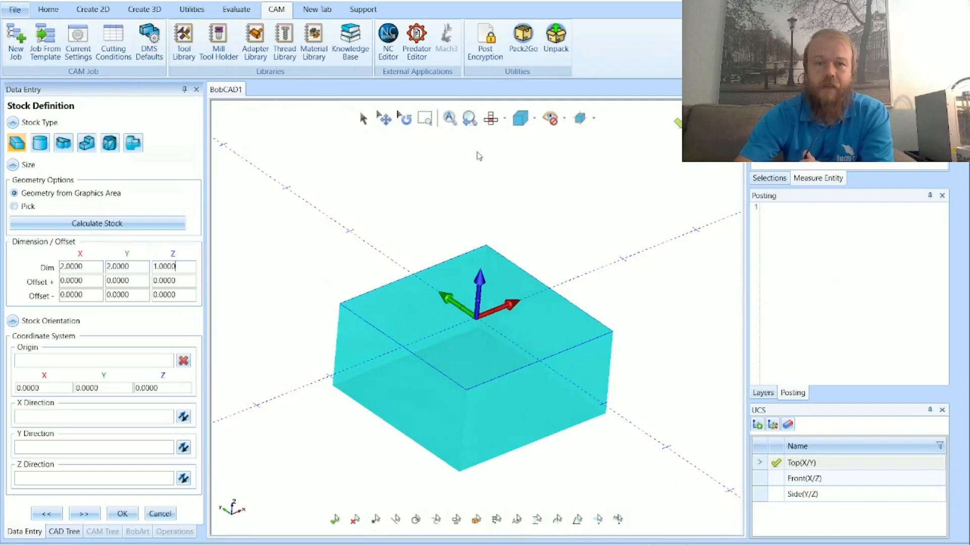
left_click(490, 119)
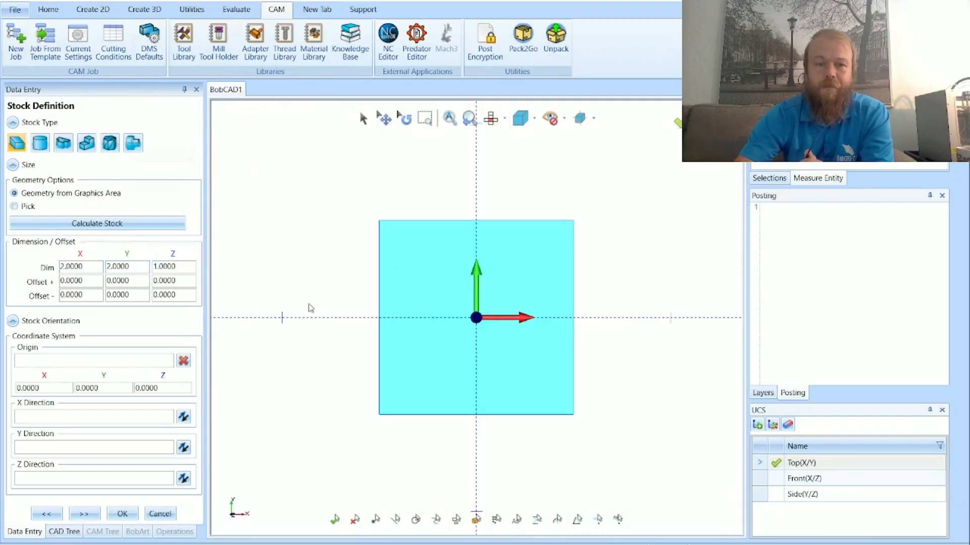
left_click(84, 514)
- Accept the machine setup with the Top(X/Y) UCS, work offset 1 - G54 and a clearance plane of 1.0
middle_click_drag(539, 402, 557, 341)
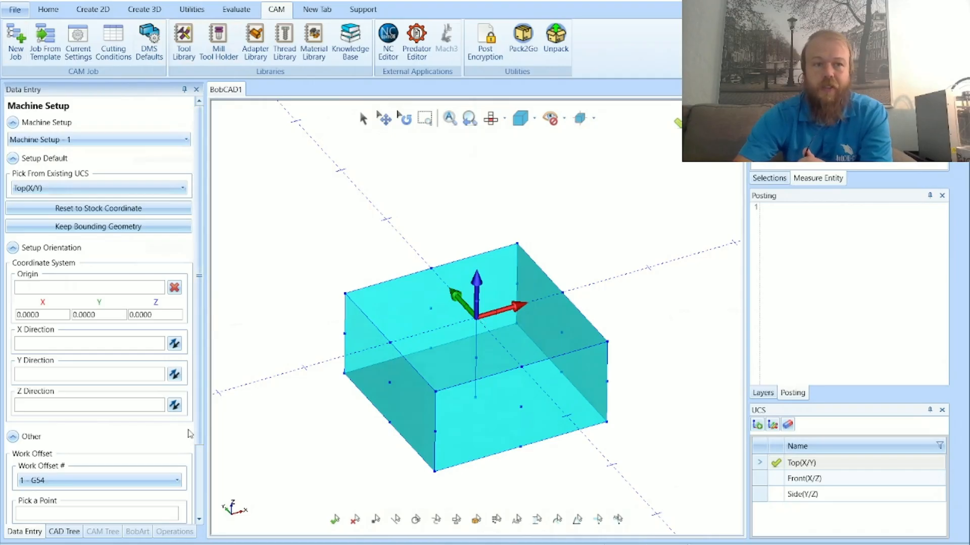
scroll(189, 433, "down", 3)
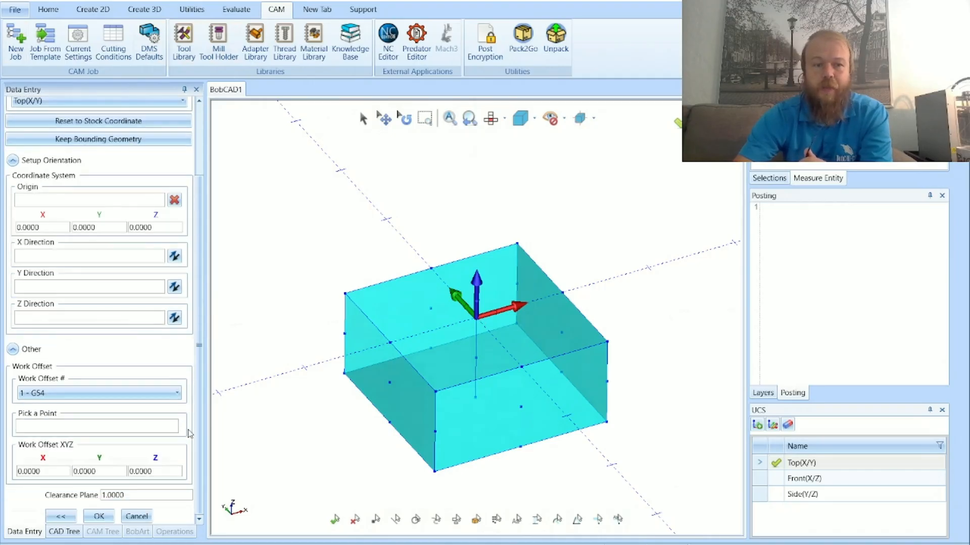
left_click(100, 517)
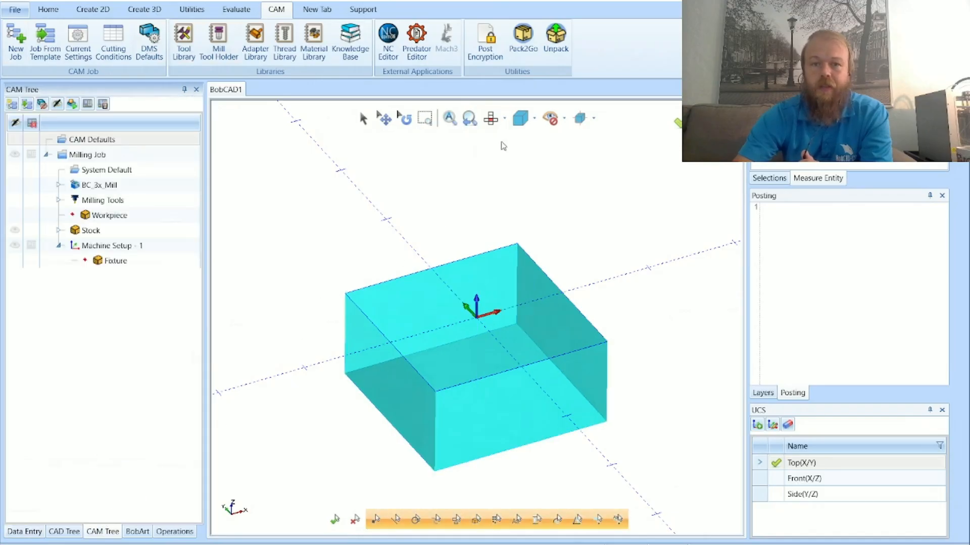
left_click(490, 119)
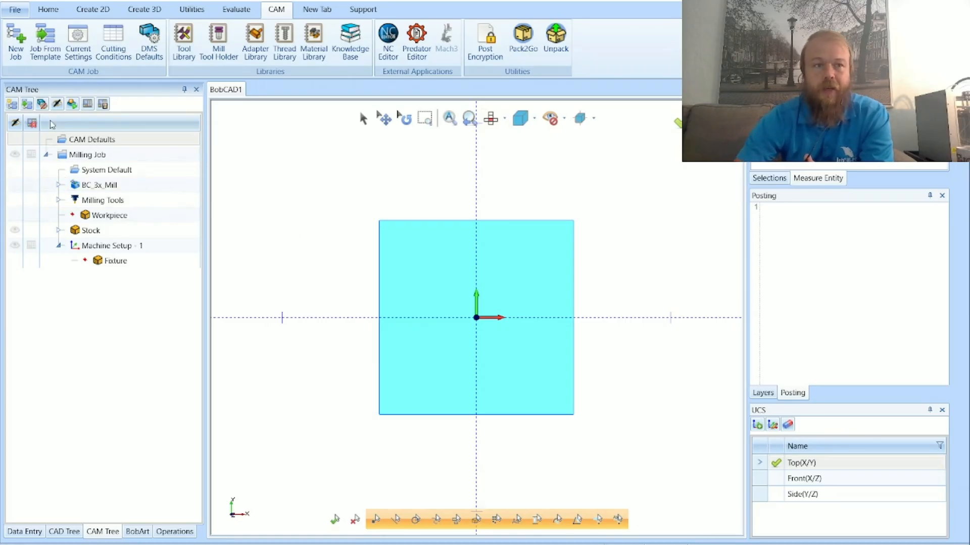
- Add a Mill 2 Axis feature to Machine Setup - 1 using the rectangle's chain as its geometry
left_click(167, 247)
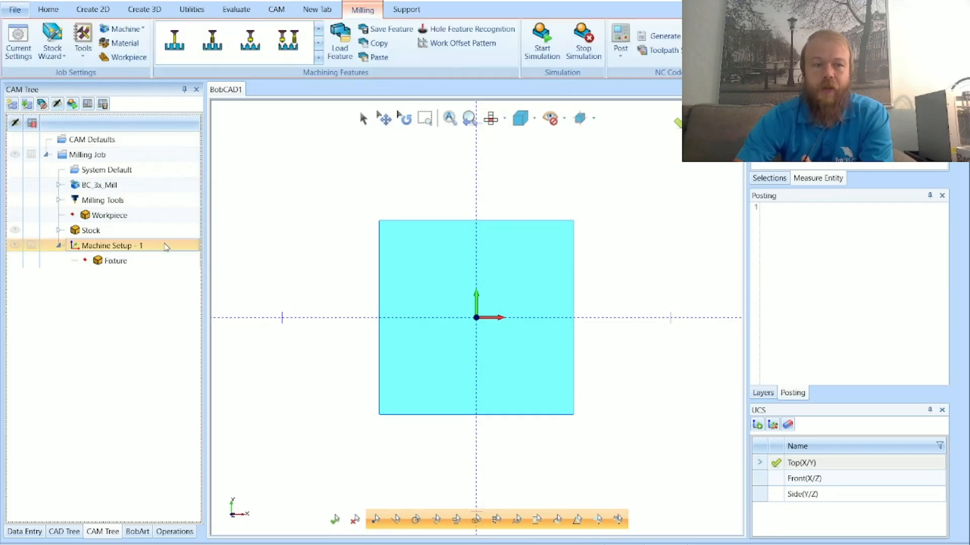
right_click(167, 247)
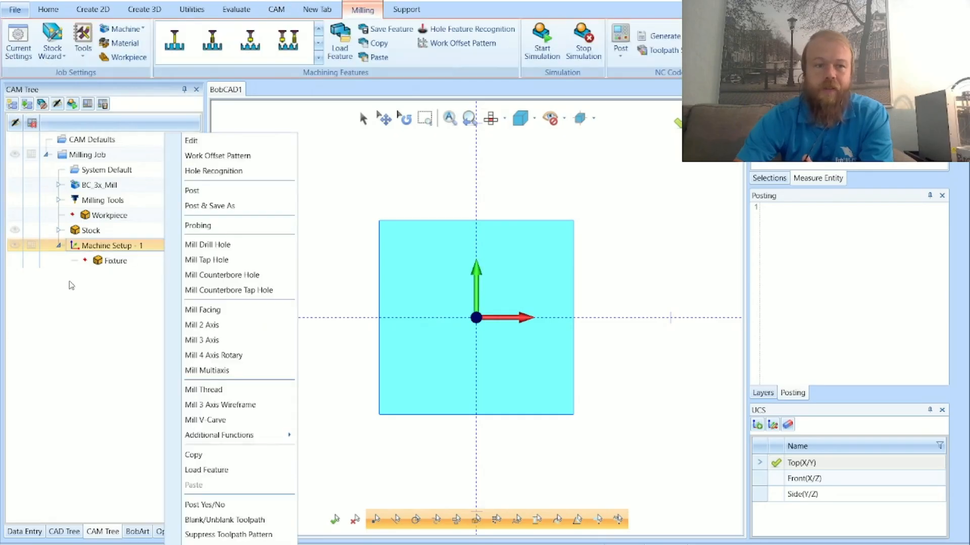
left_click(244, 329)
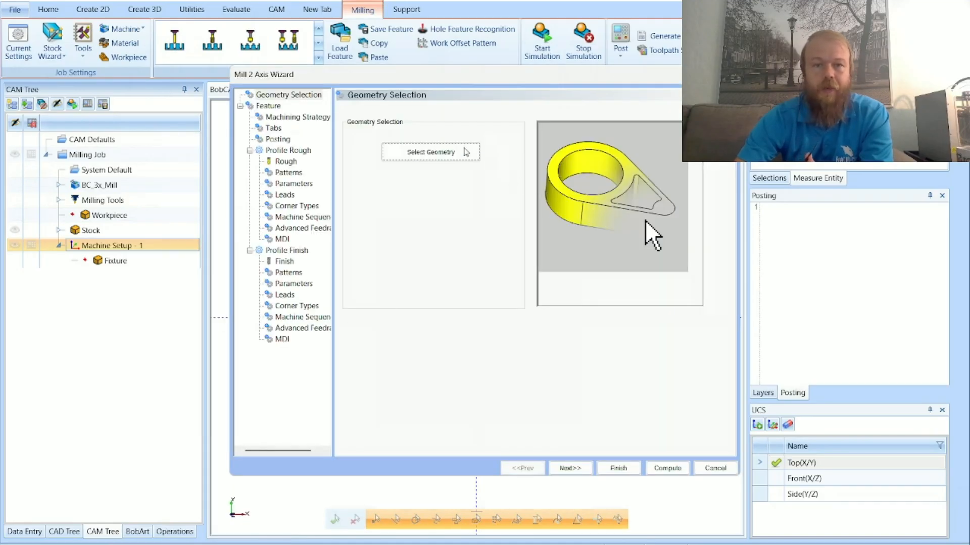
left_click(461, 152)
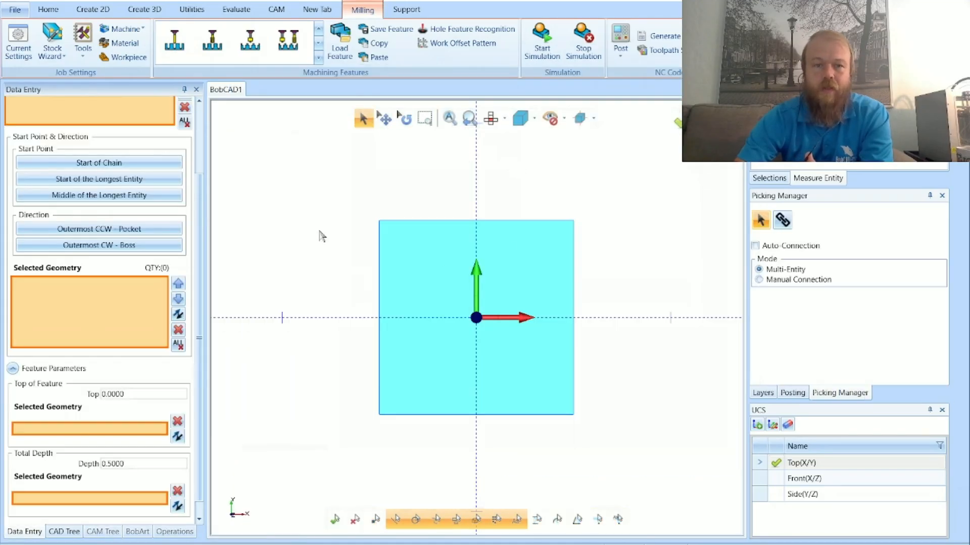
left_click(580, 412)
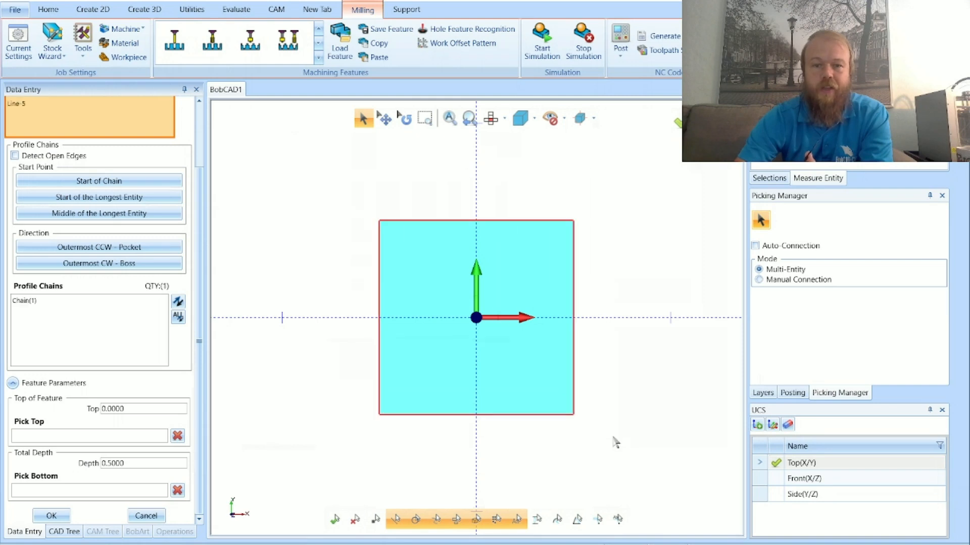
left_click(51, 516)
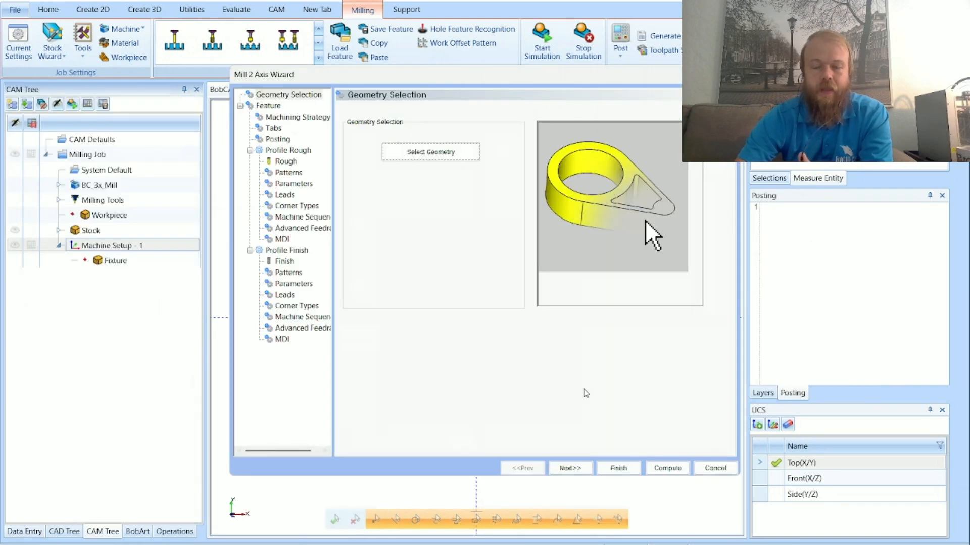
- Set the 2 axis feature's total depth to 1 and compute its toolpath
left_click(570, 468)
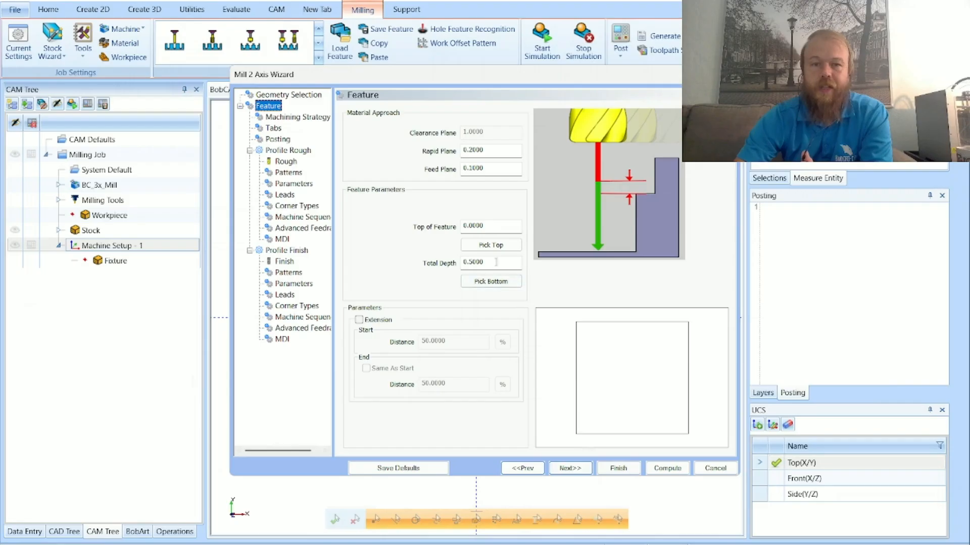
left_click_drag(497, 262, 449, 268)
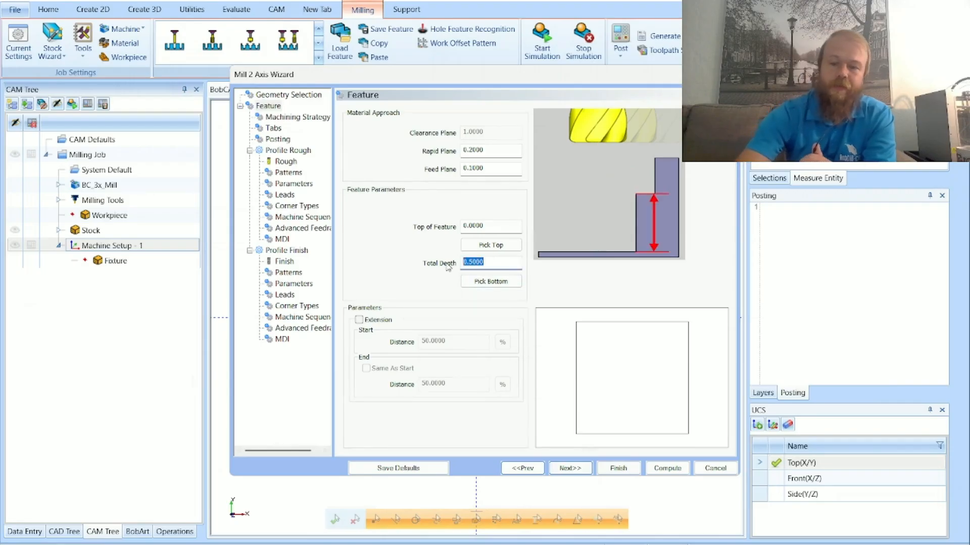
type("1")
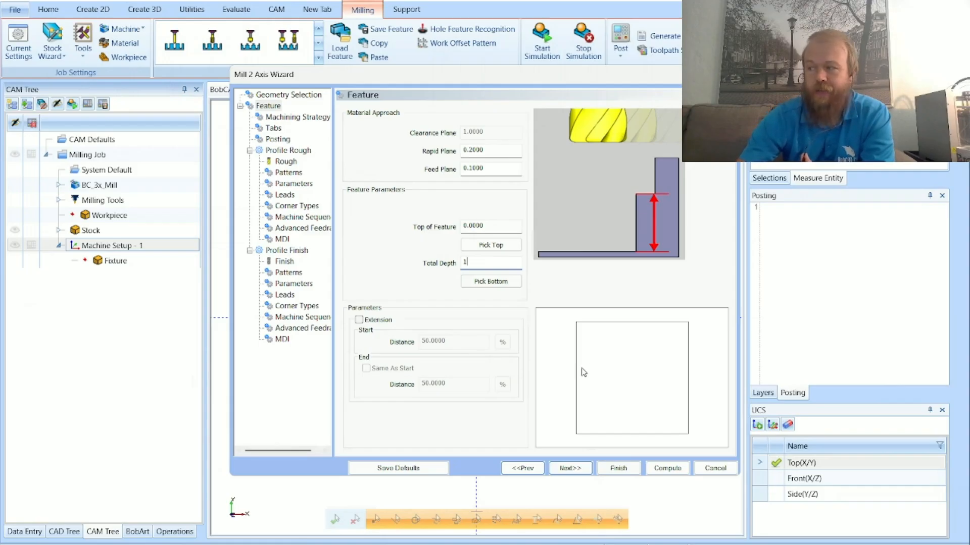
left_click(666, 468)
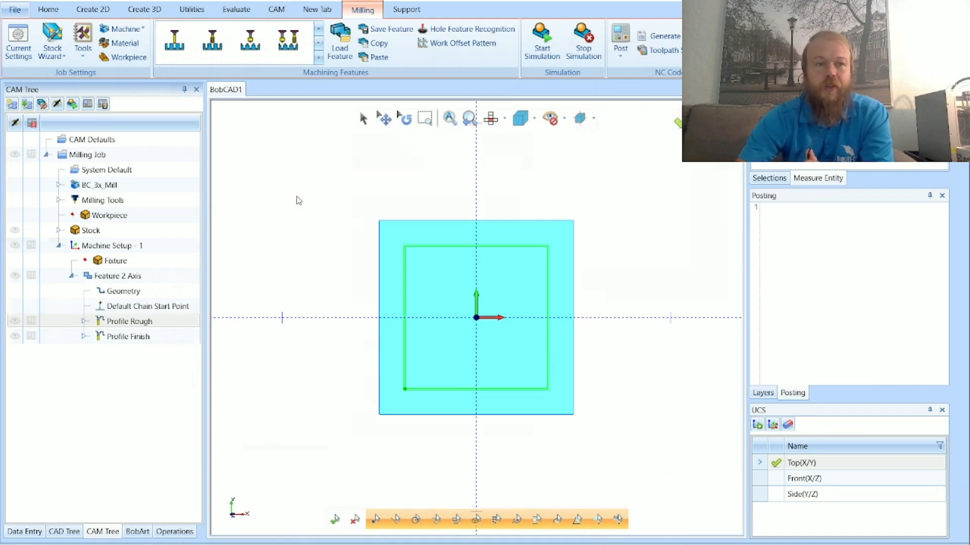
- Reverse the direction of the feature's default chain start point and recompute all its toolpaths
left_click(151, 277)
left_click(169, 293)
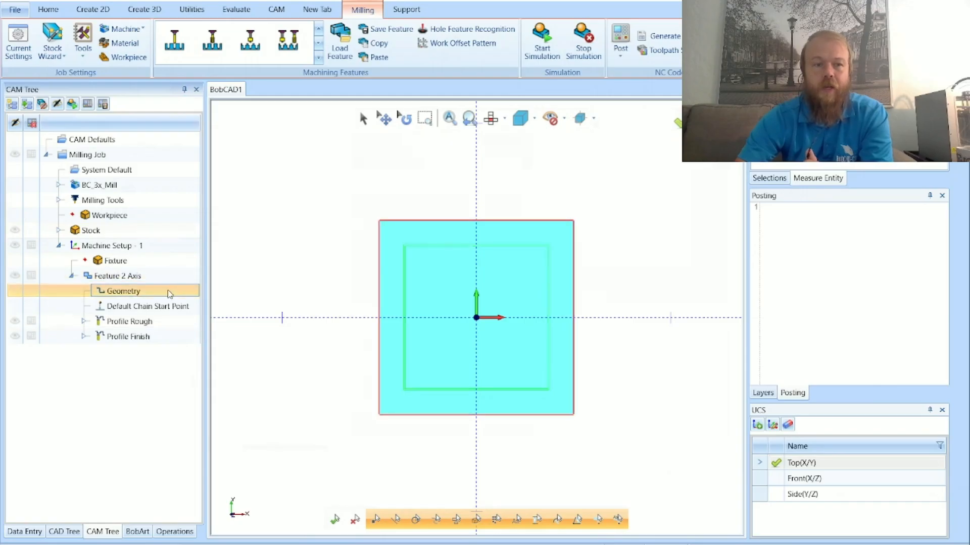
left_click(141, 308)
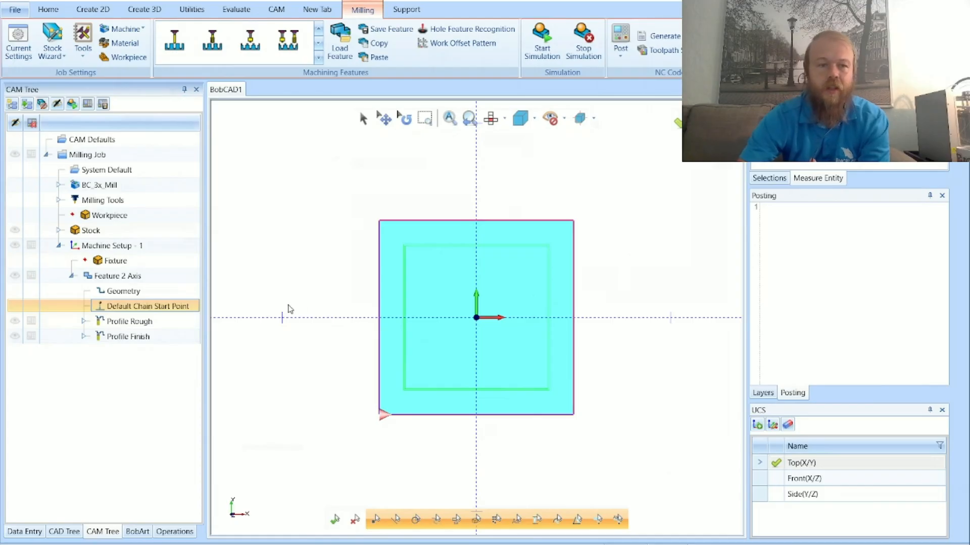
right_click(192, 308)
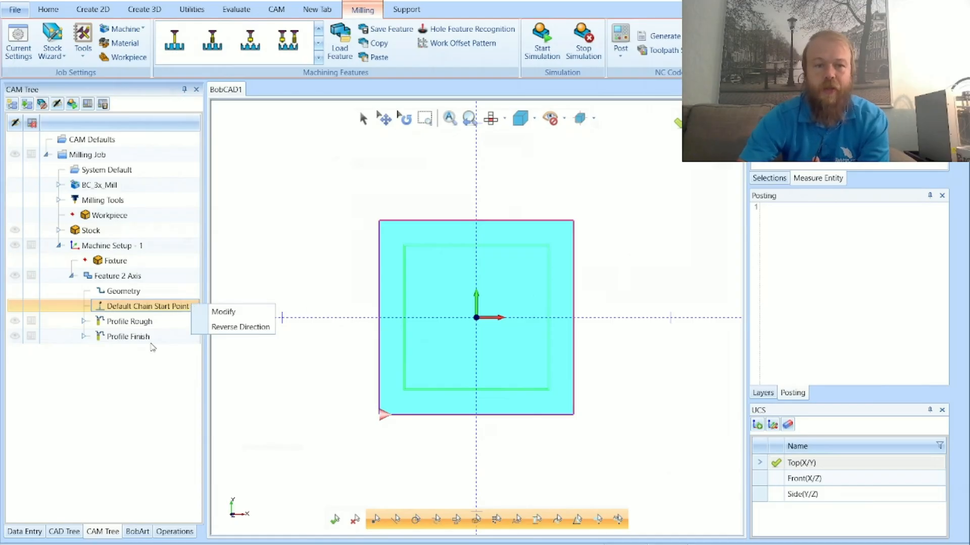
left_click(251, 328)
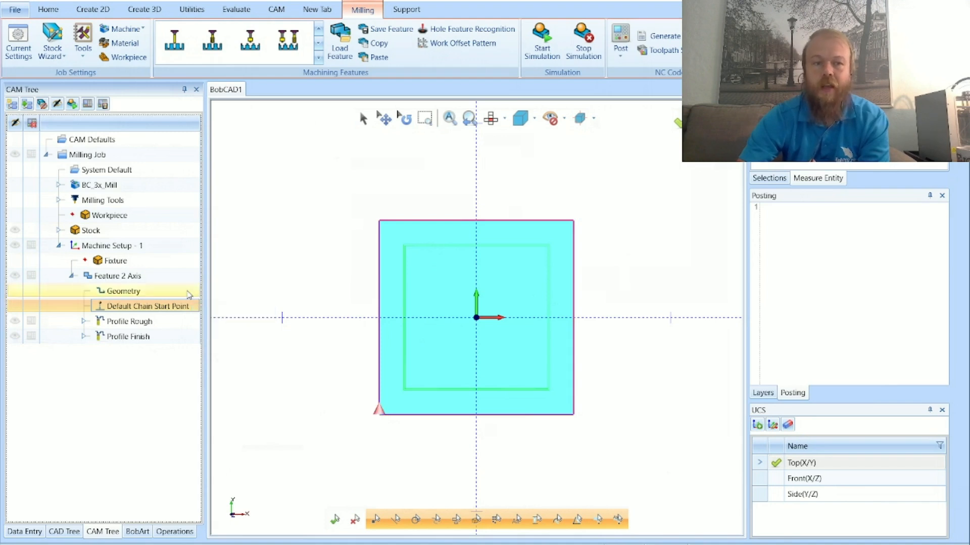
right_click(172, 281)
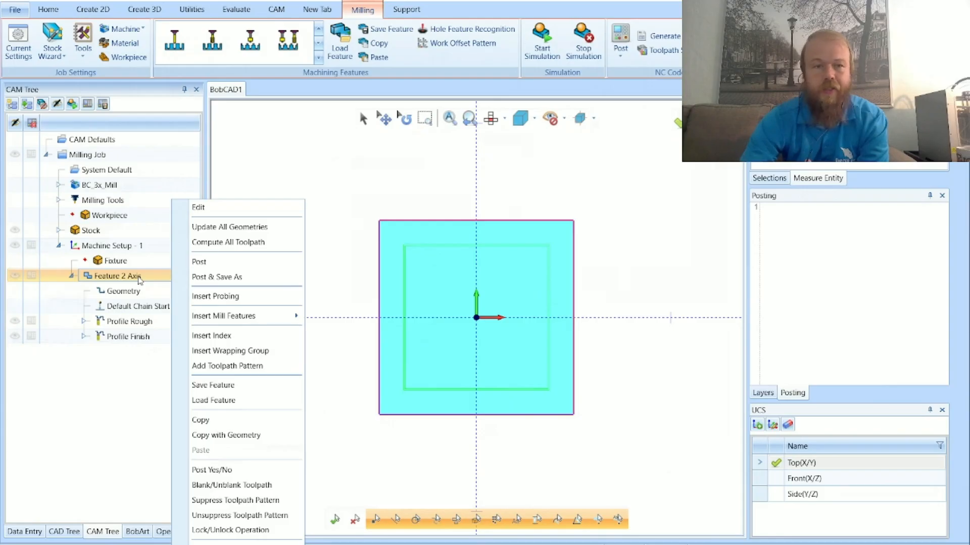
left_click(285, 250)
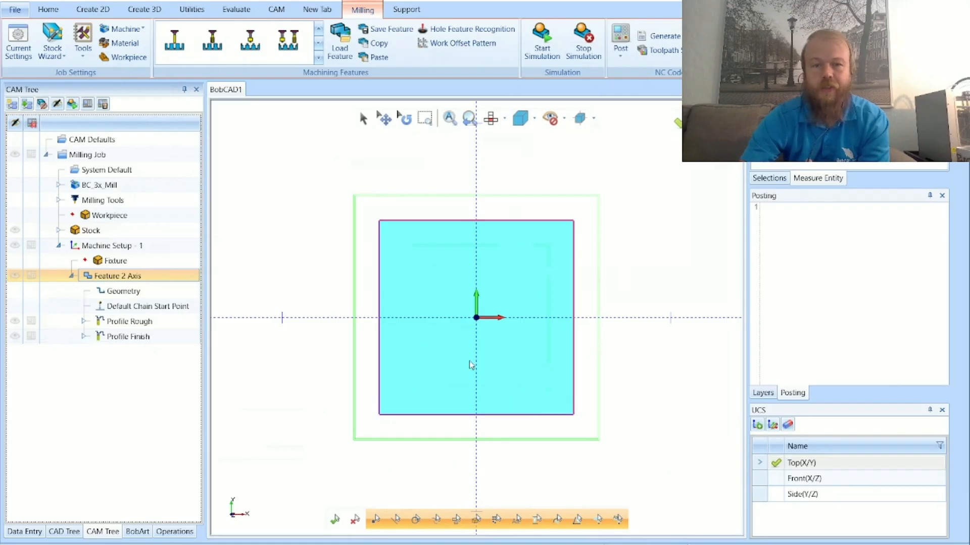
- Check the recomputed toolpath around the stock and start the machine simulation
scroll(470, 366, "down", 3)
middle_click_drag(502, 388, 521, 373)
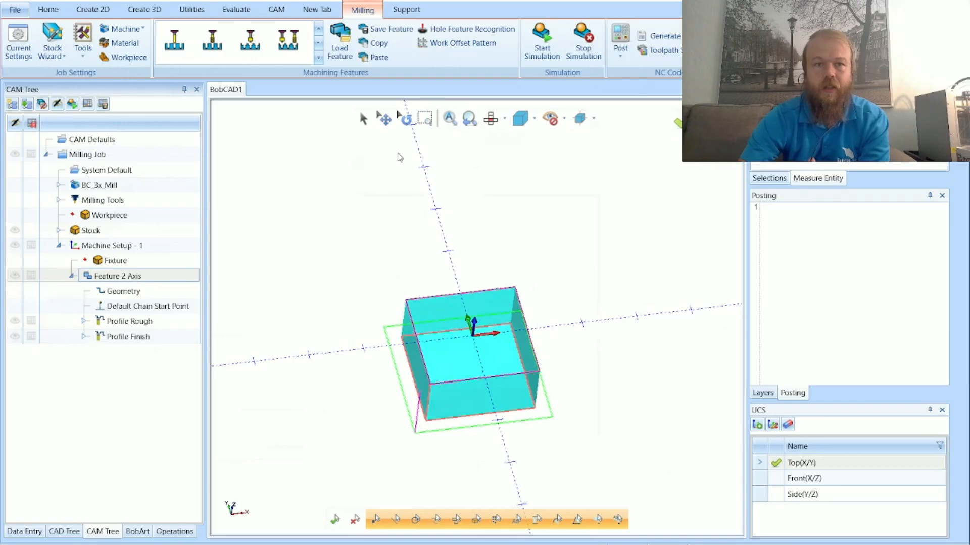
left_click(489, 120)
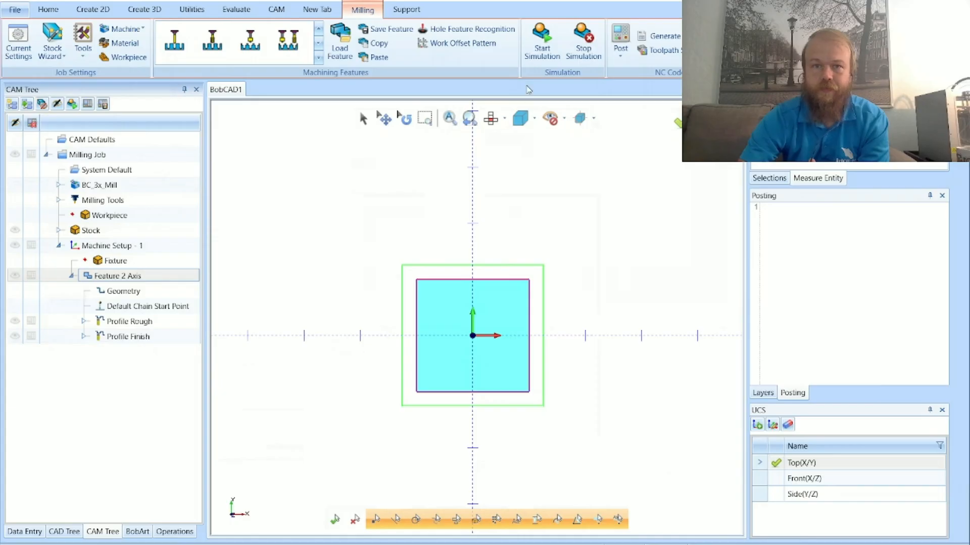
left_click(542, 51)
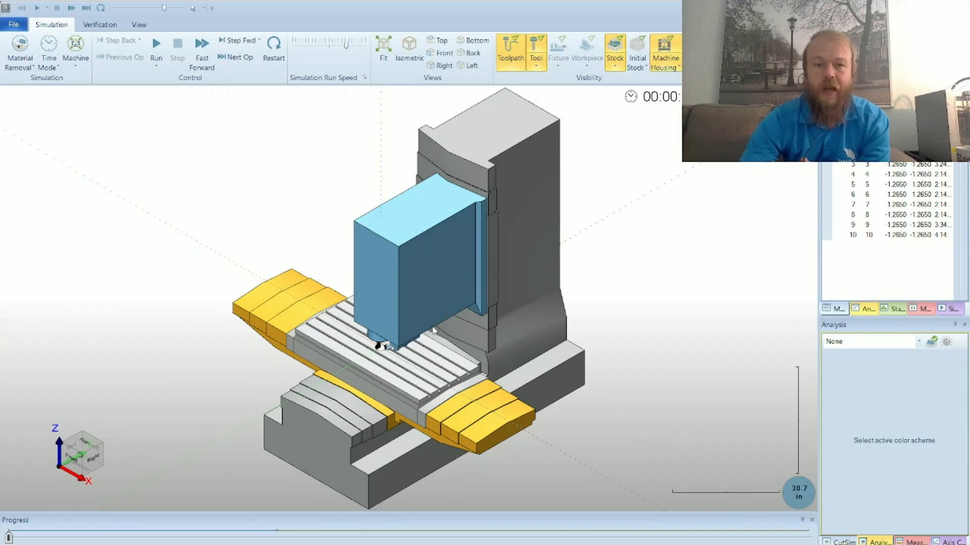
middle_click_drag(455, 249, 455, 314)
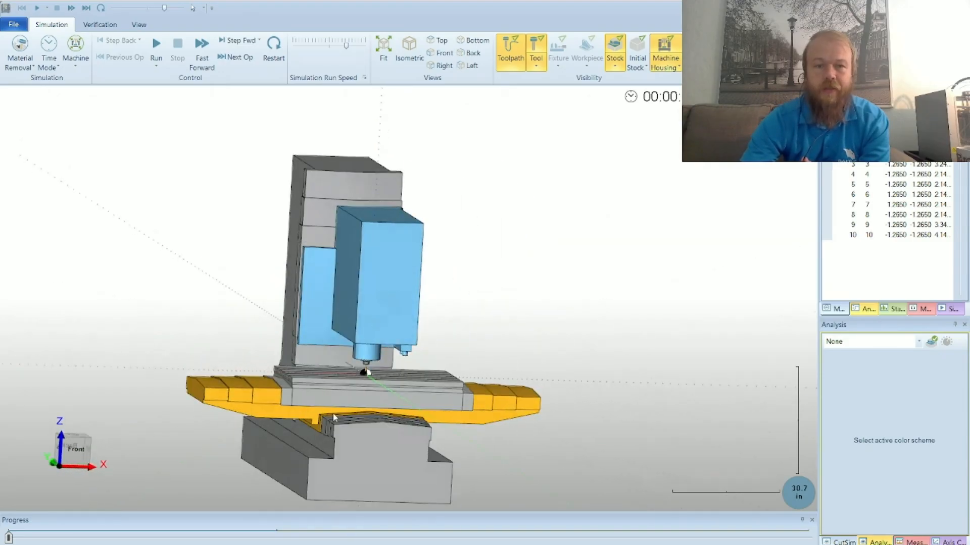
- Examine how the stock and tool are positioned relative to the mill's table in the machine simulation
scroll(348, 409, "up", 5)
scroll(353, 341, "up", 3)
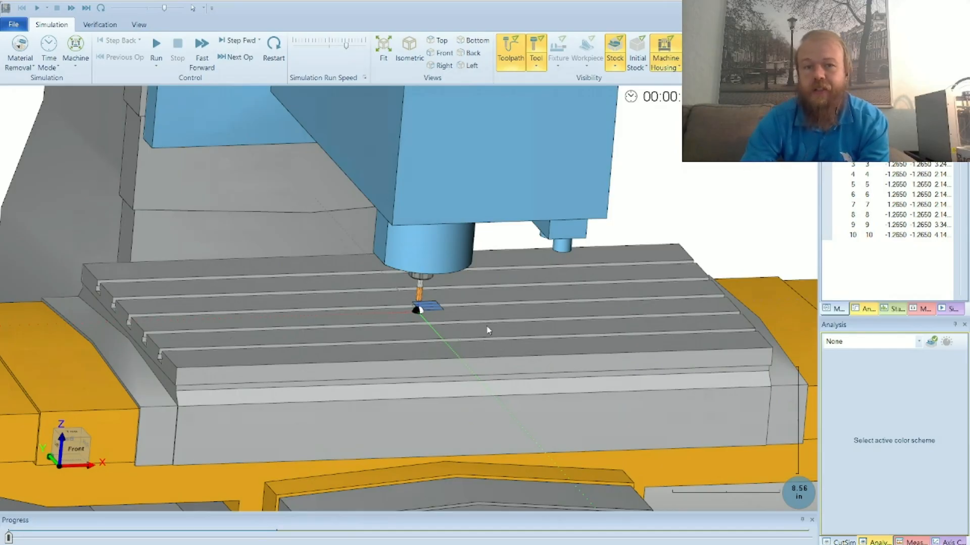
scroll(470, 331, "down", 3)
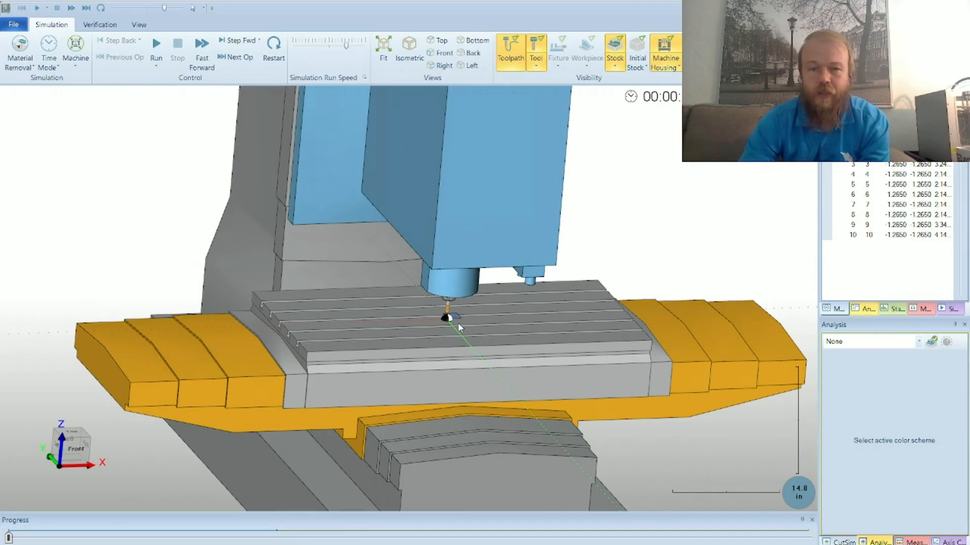
middle_click_drag(456, 322, 383, 311)
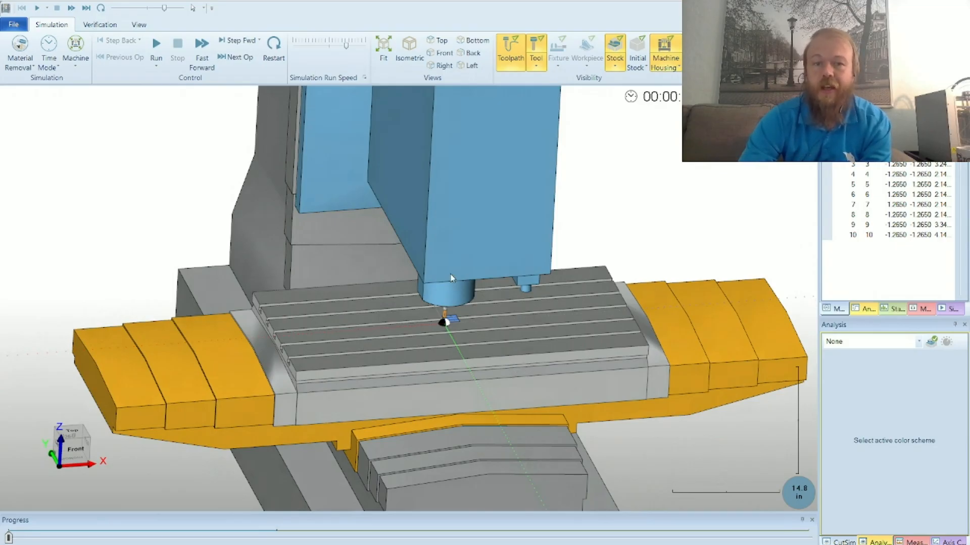
scroll(444, 323, "up", 10)
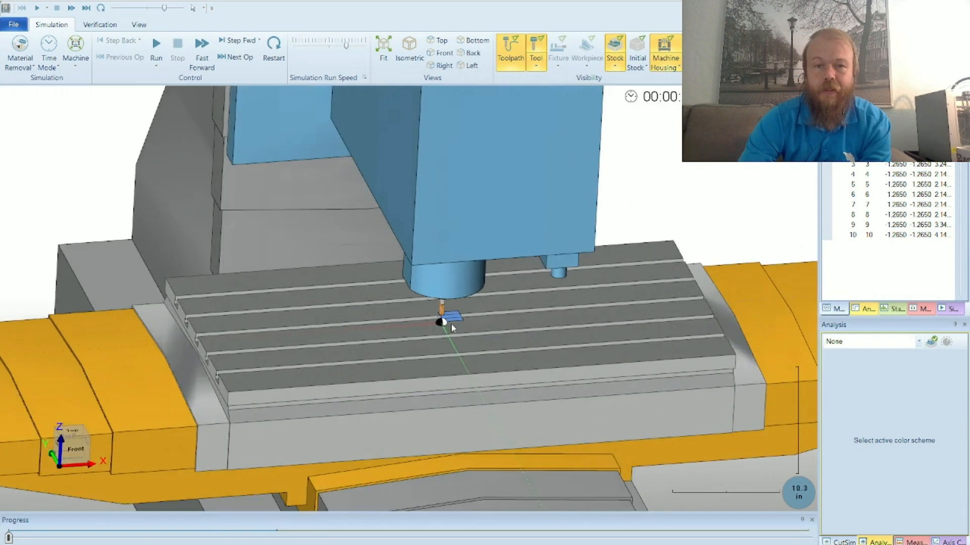
scroll(423, 298, "up", 4)
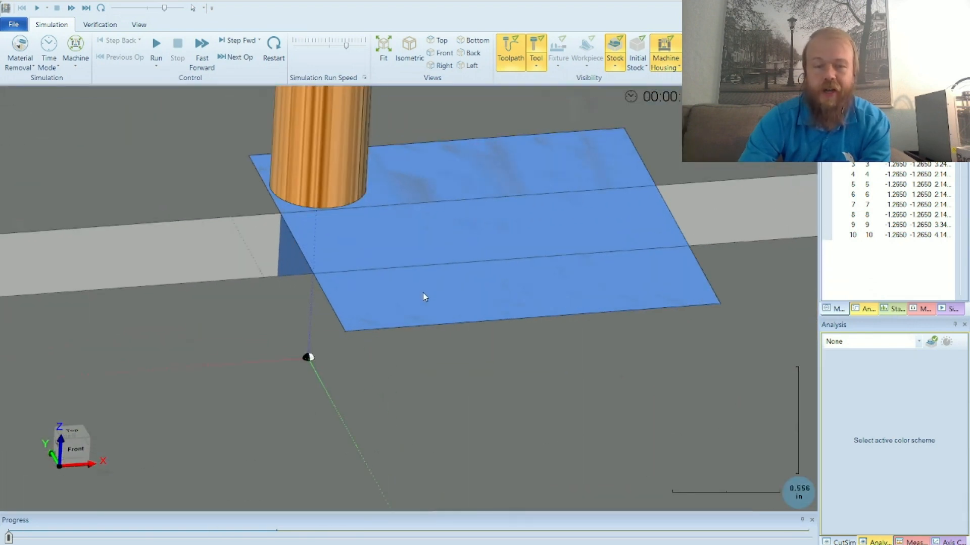
scroll(420, 308, "down", 7)
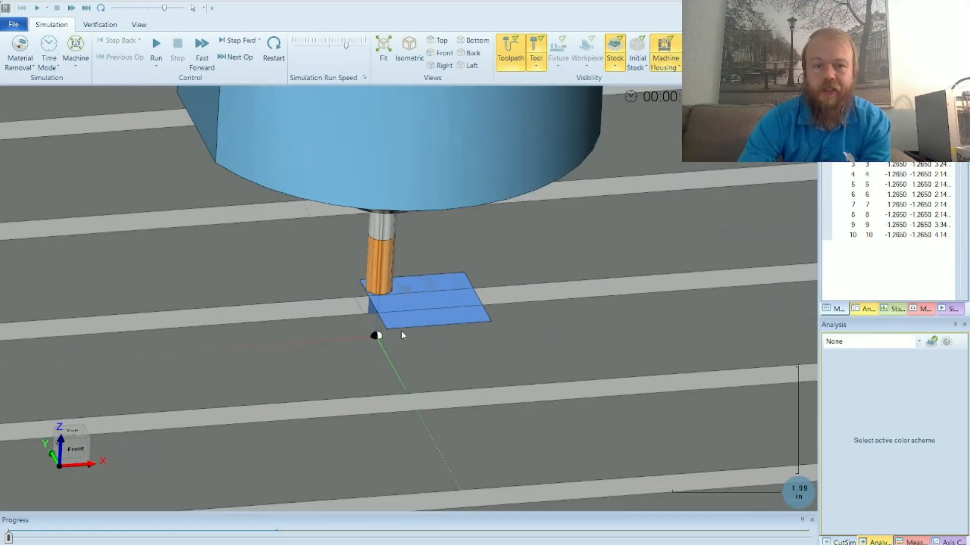
scroll(419, 305, "down", 13)
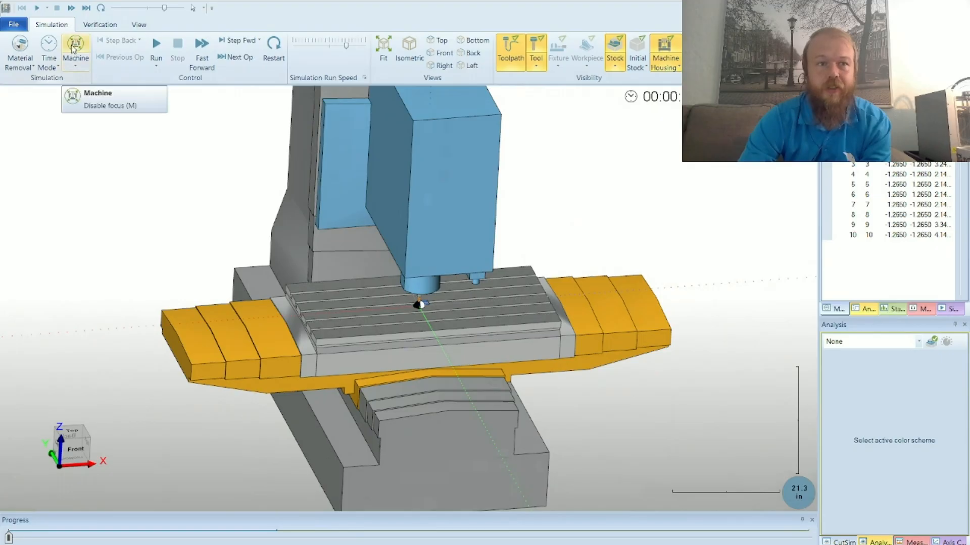
- View the simulation with Workpiece / Stock and Tool focus, and return the focus to Machine
left_click(76, 68)
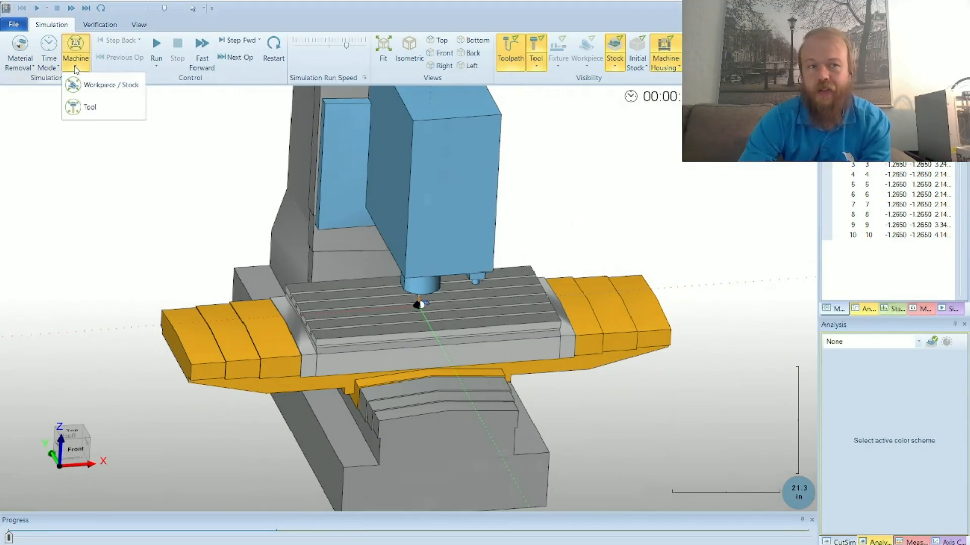
left_click(98, 85)
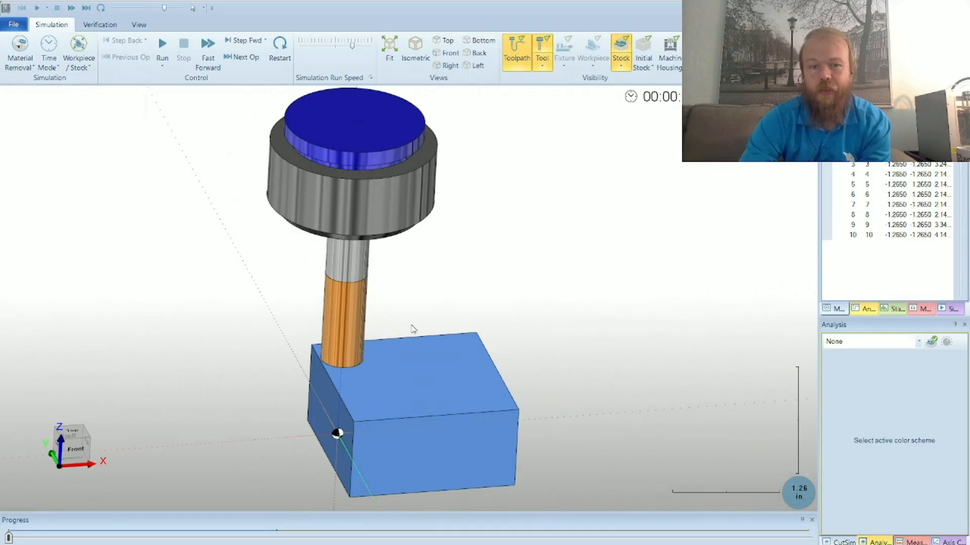
left_click(78, 69)
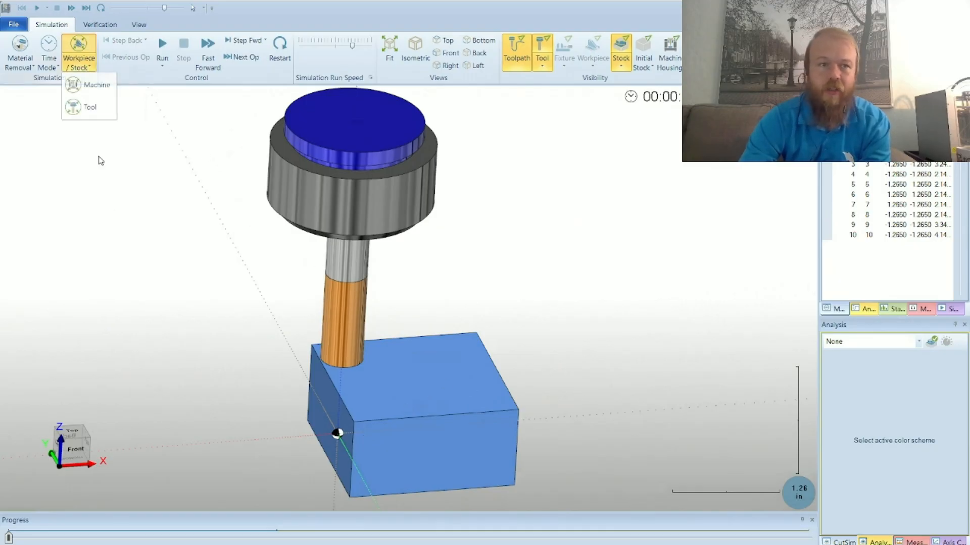
left_click(95, 106)
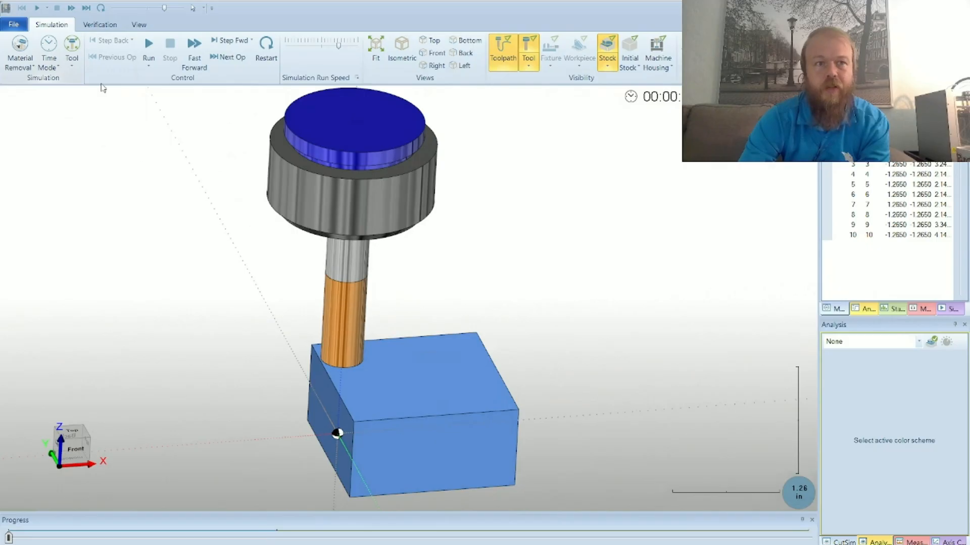
left_click(72, 60)
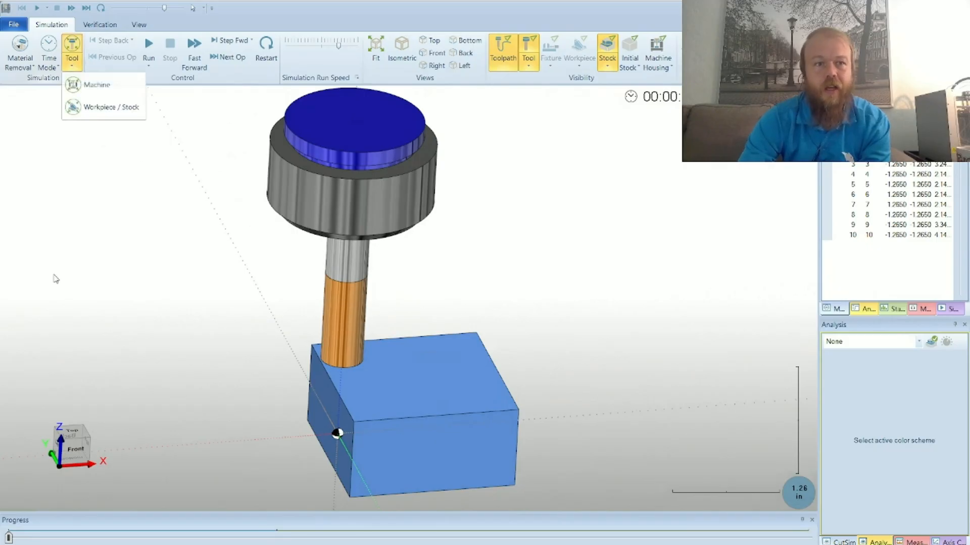
left_click(120, 92)
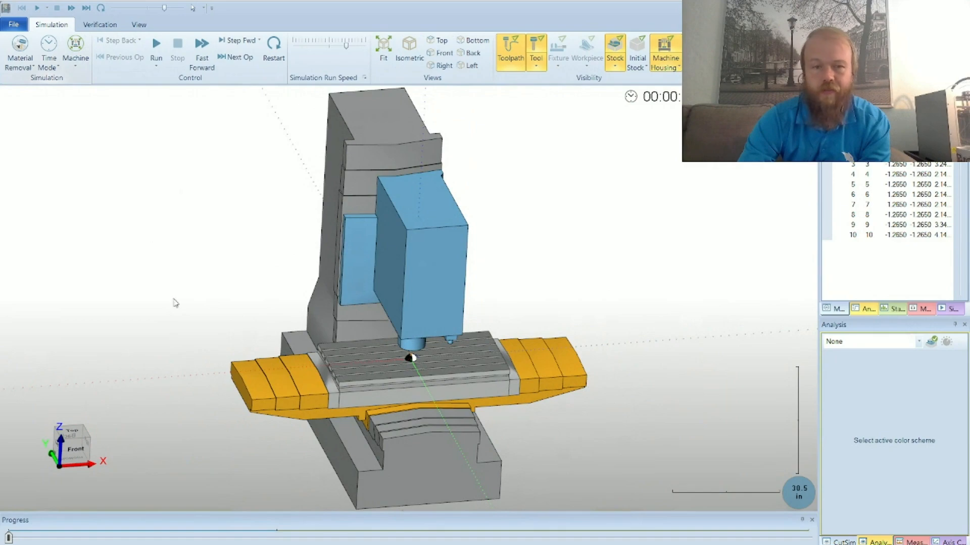
- Run the machine simulation at different run speeds while watching the stock on the table, and close the simulation
scroll(420, 353, "down", 3)
scroll(419, 383, "up", 10)
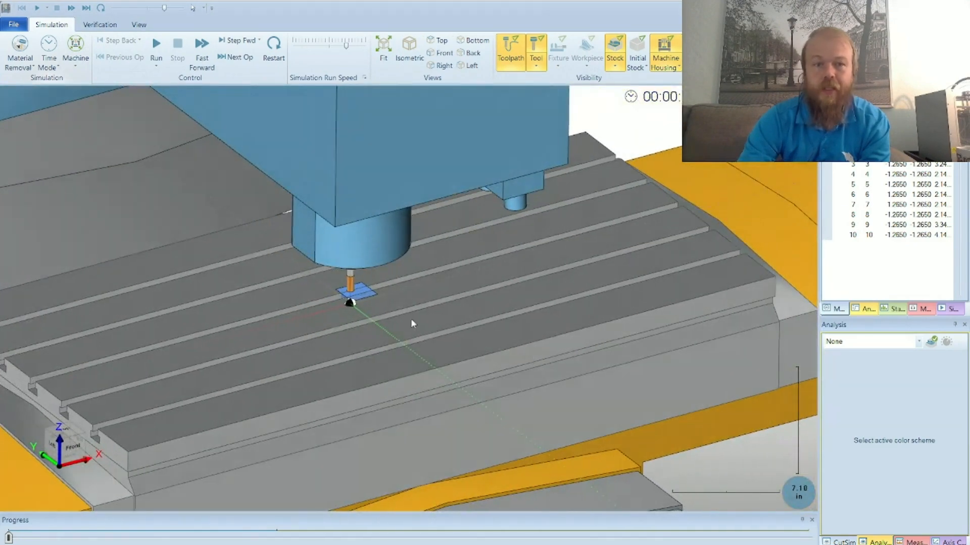
scroll(342, 294, "up", 8)
scroll(343, 294, "up", 2)
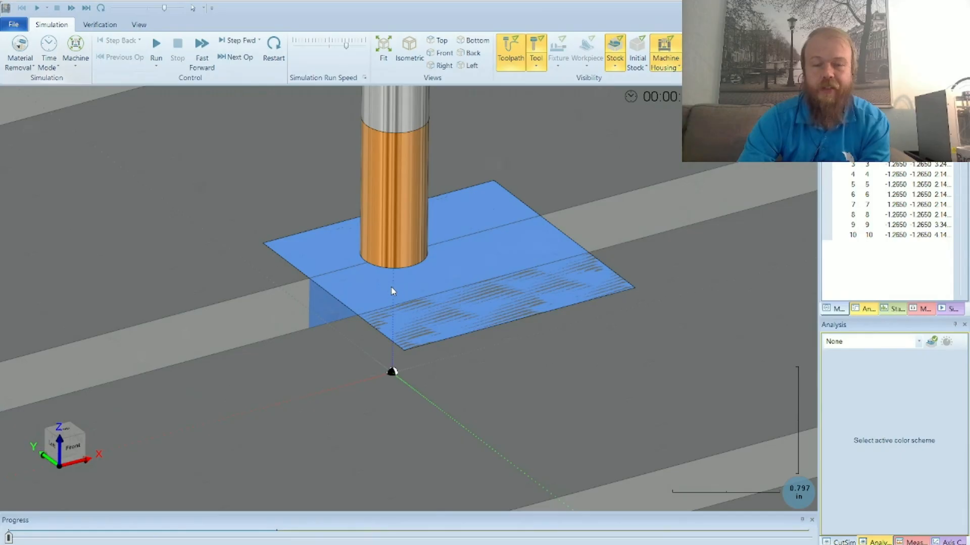
scroll(389, 345, "down", 7)
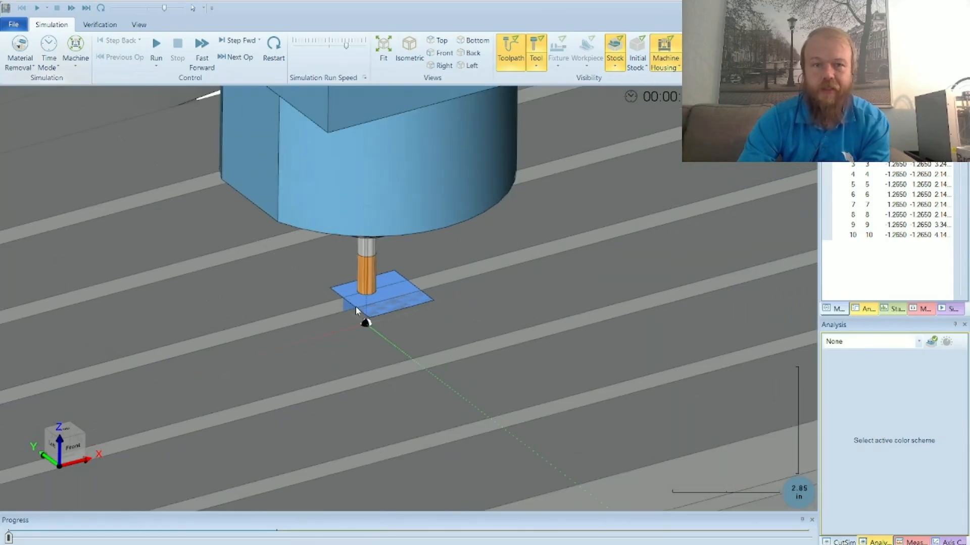
left_click(303, 46)
left_click(156, 45)
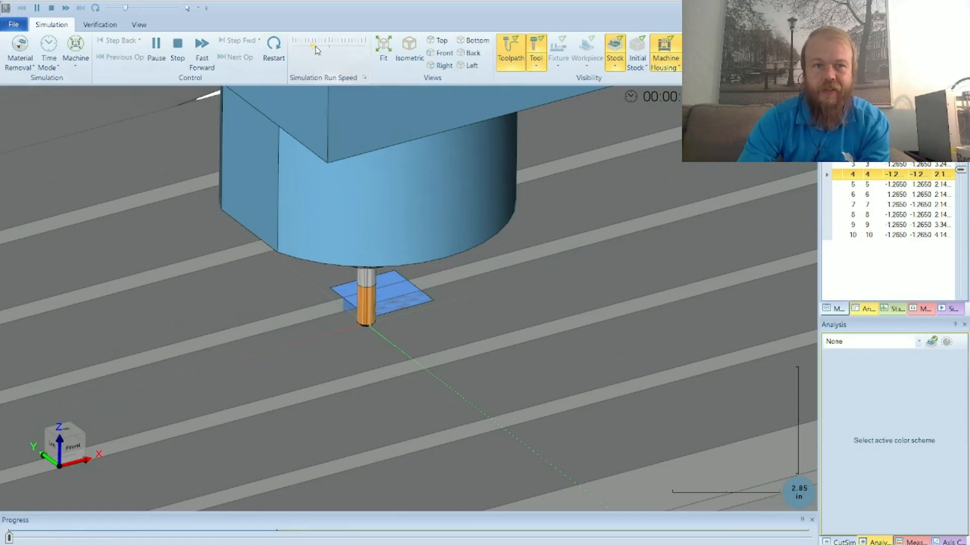
left_click(340, 46)
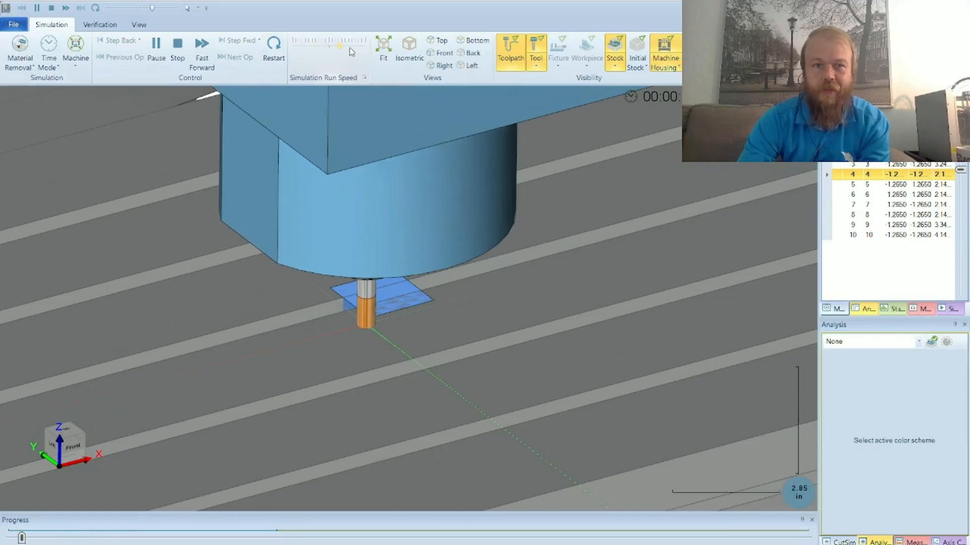
left_click(348, 47)
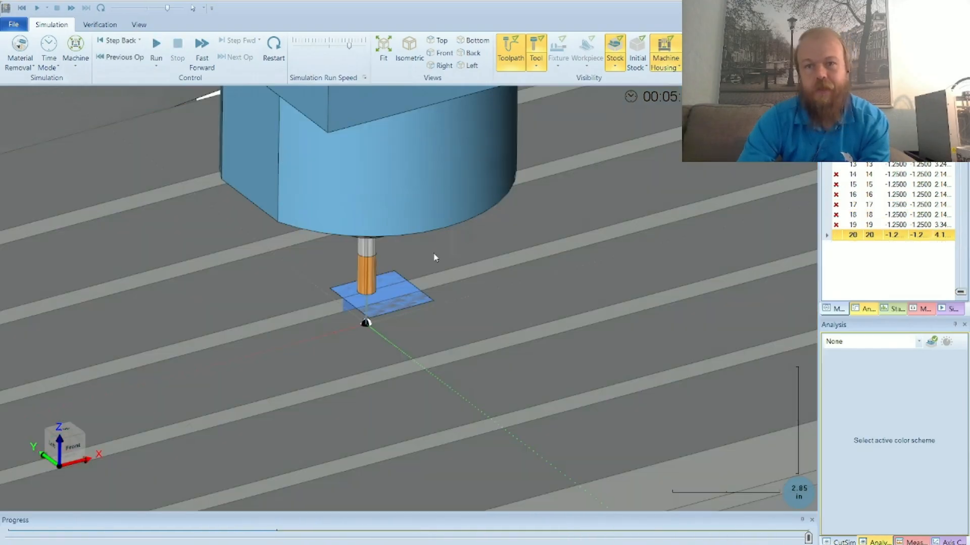
left_click(958, 7)
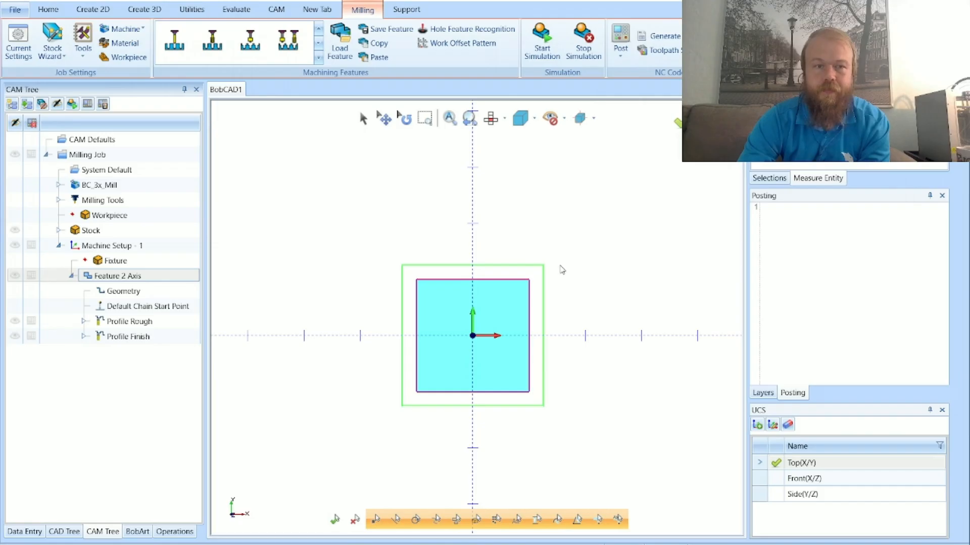
- Edit Machine Setup - 1 and set the Z value of its G54 work offset to 1
left_click(182, 248)
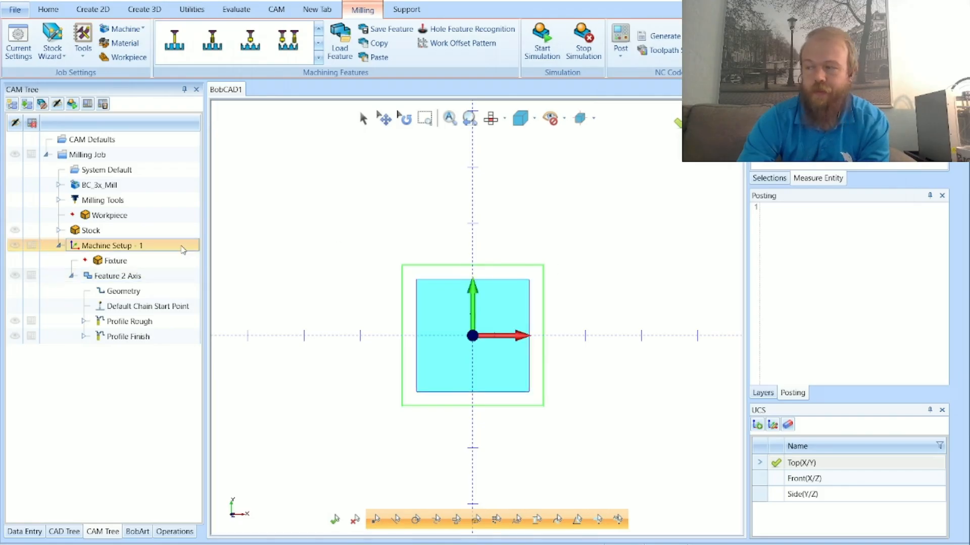
right_click(183, 248)
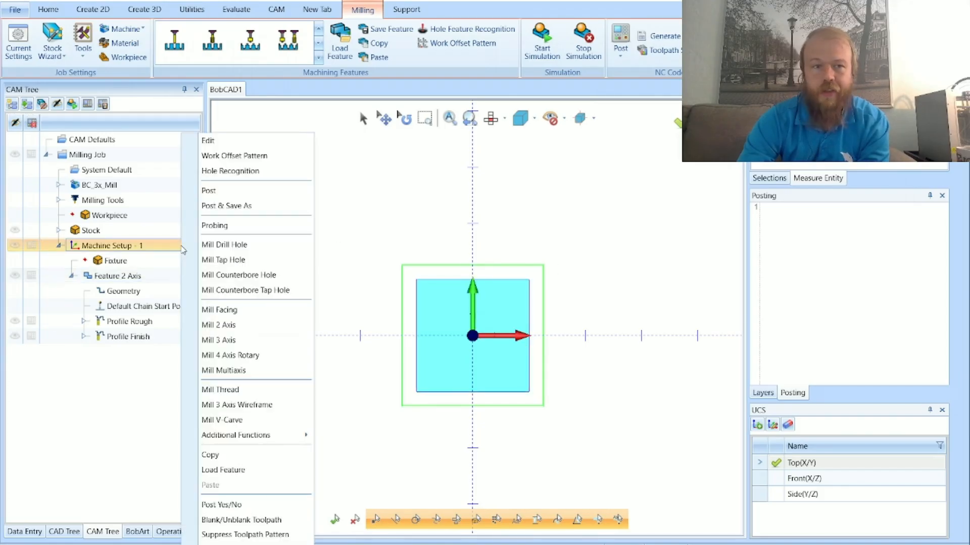
left_click(284, 143)
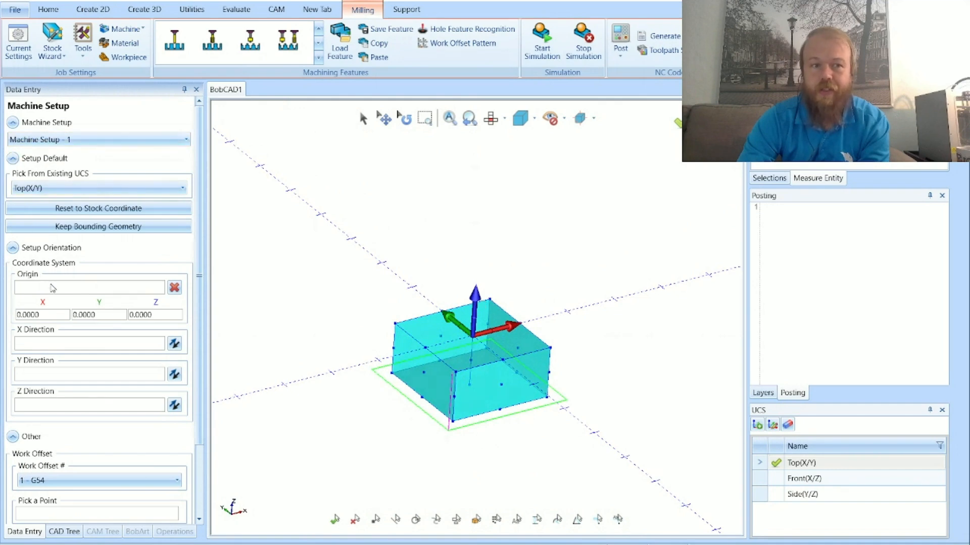
scroll(488, 352, "up", 5)
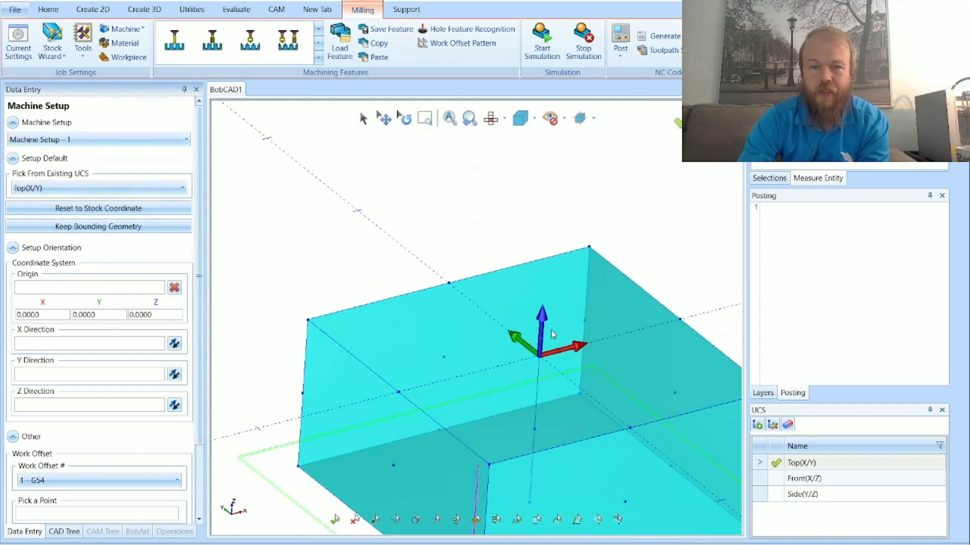
scroll(467, 344, "up", 2)
scroll(457, 314, "down", 2)
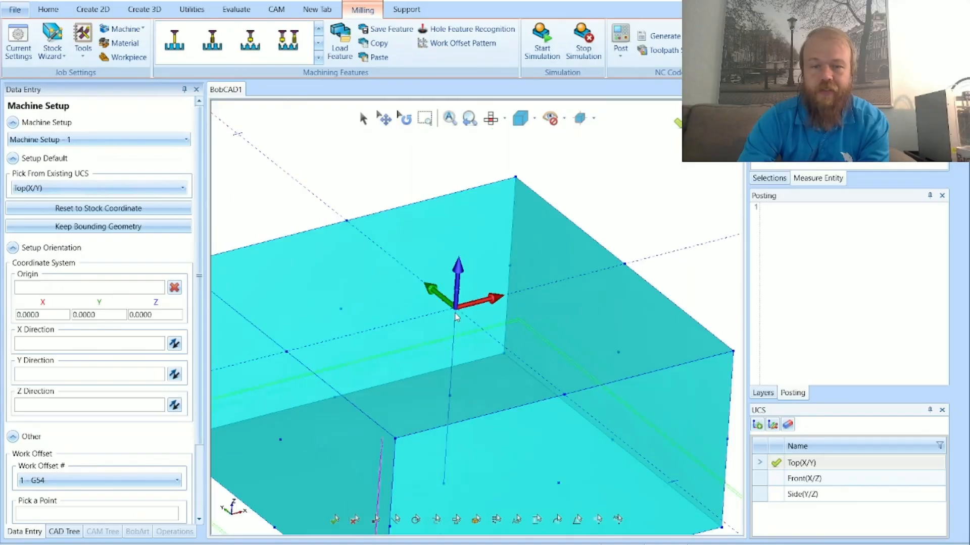
scroll(458, 314, "down", 4)
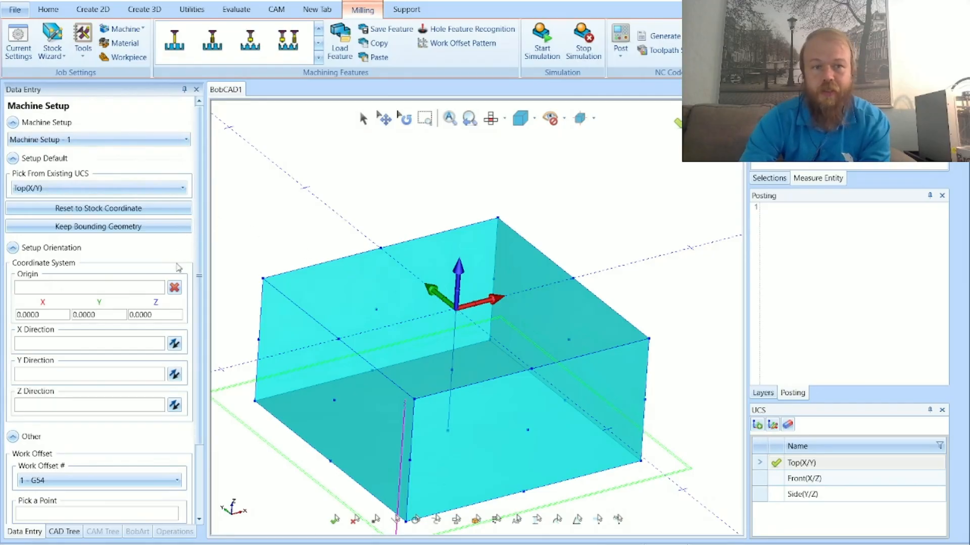
scroll(194, 285, "down", 3)
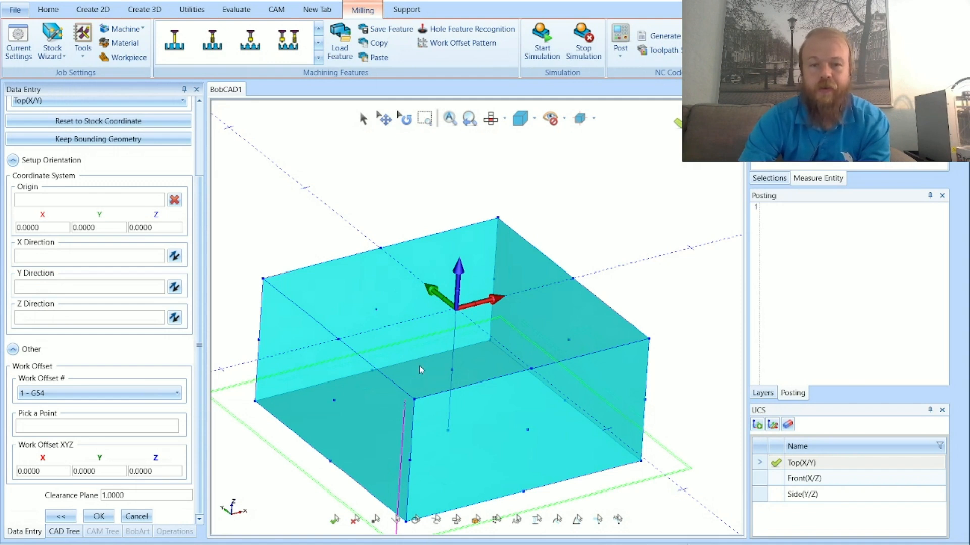
left_click_drag(169, 471, 130, 472)
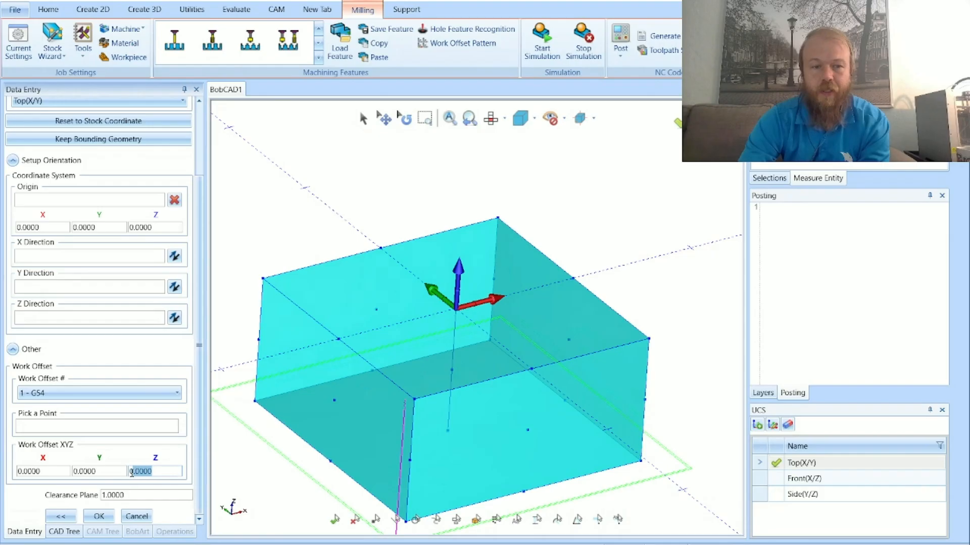
type("1")
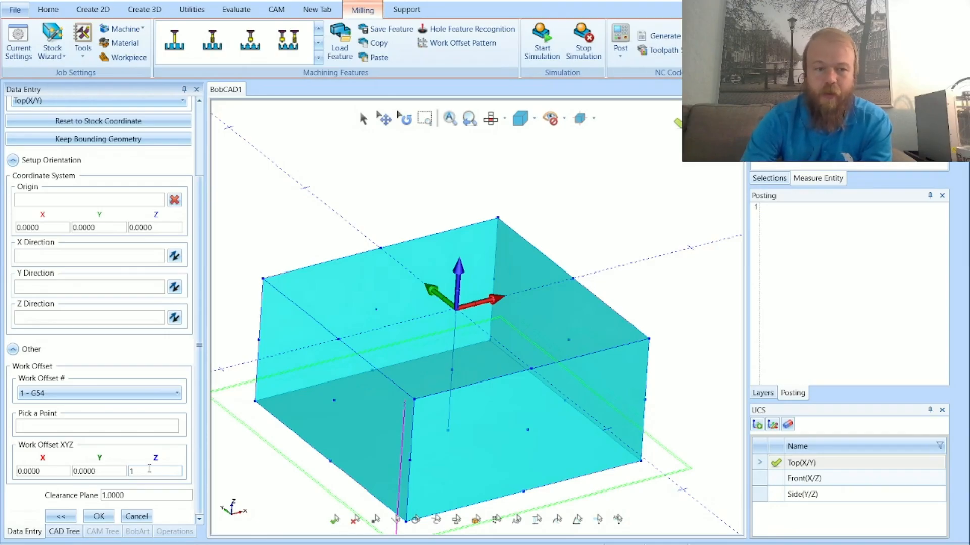
left_click(100, 516)
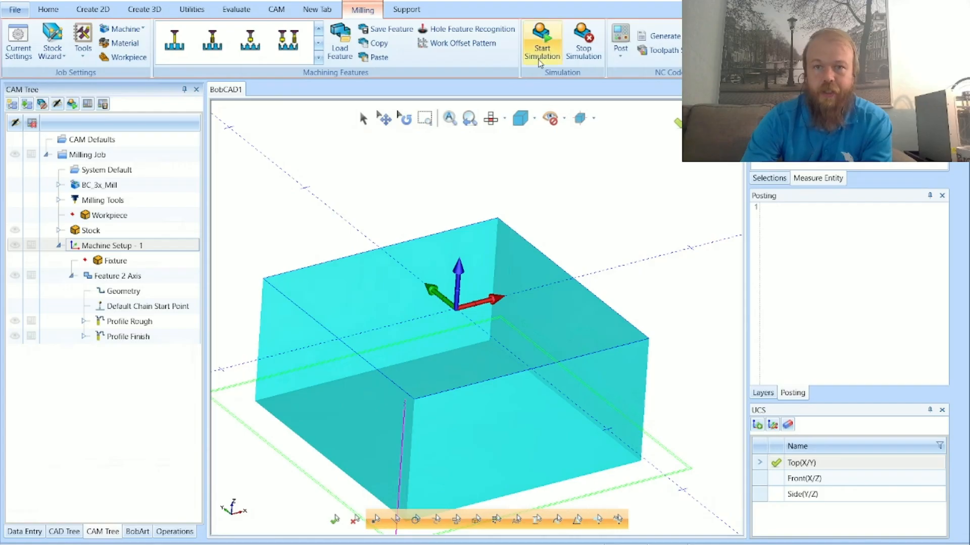
- Restart the machine simulation, check the stock's height above the table, and close the simulation
left_click(541, 62)
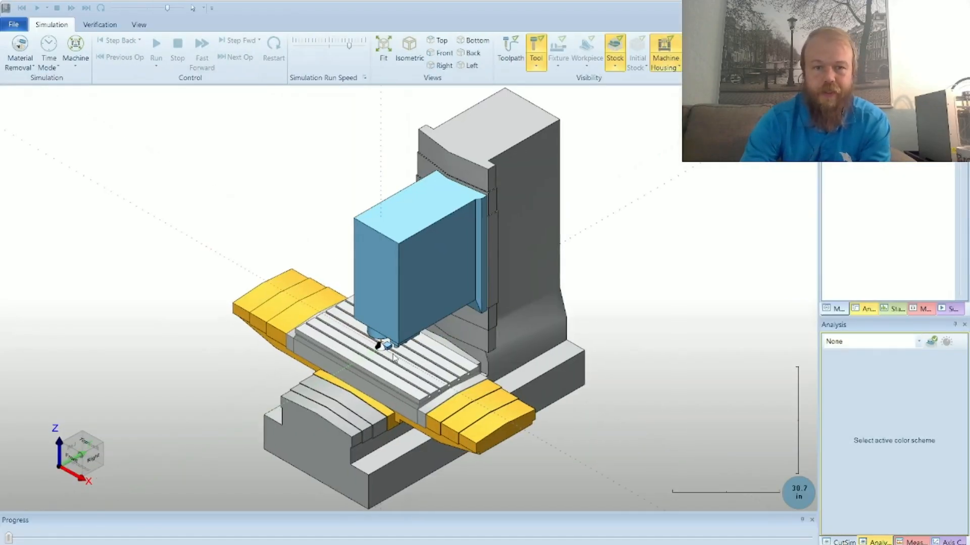
scroll(387, 344, "up", 10)
scroll(391, 350, "up", 6)
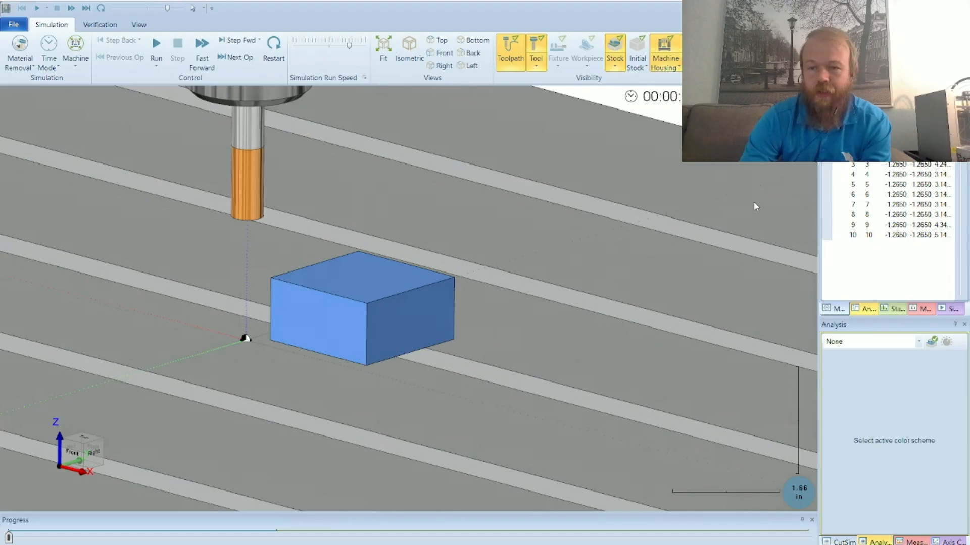
left_click(958, 7)
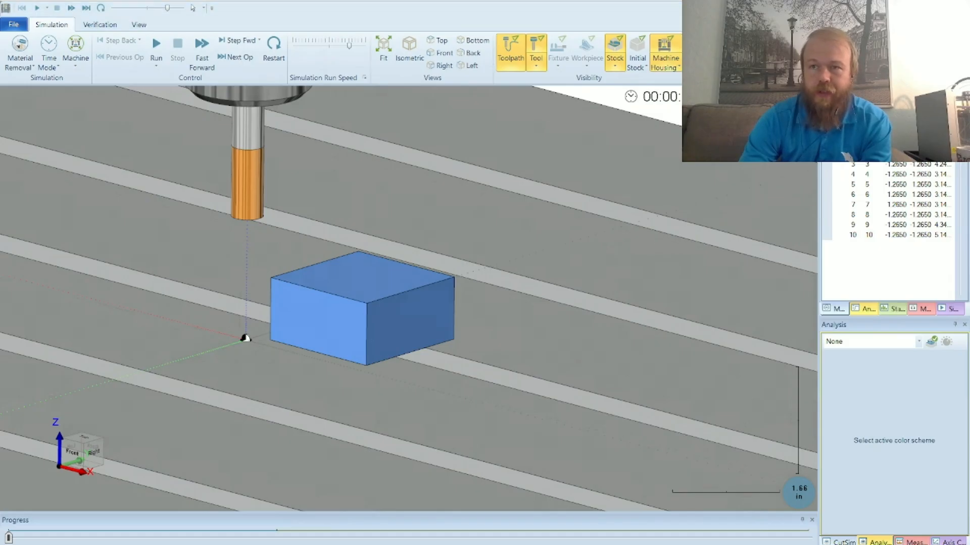
left_click(372, 298)
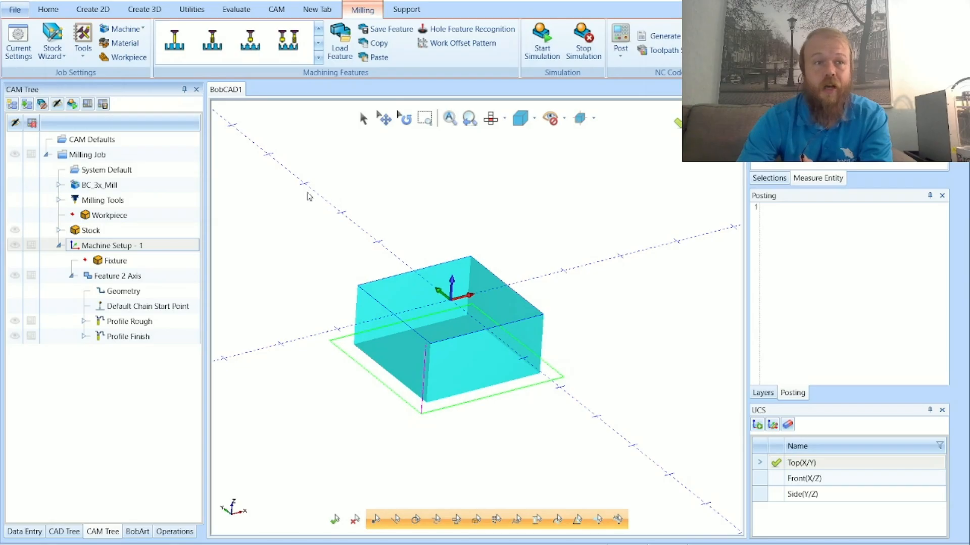
- Open the online BobCAD-CAM Help in the browser and bring up its list of topics
left_click(9, 16)
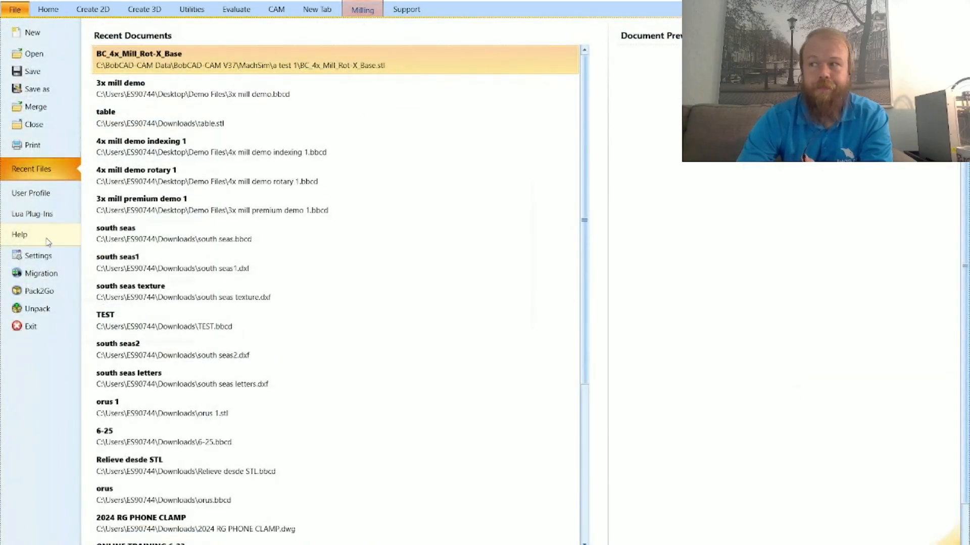
left_click(48, 242)
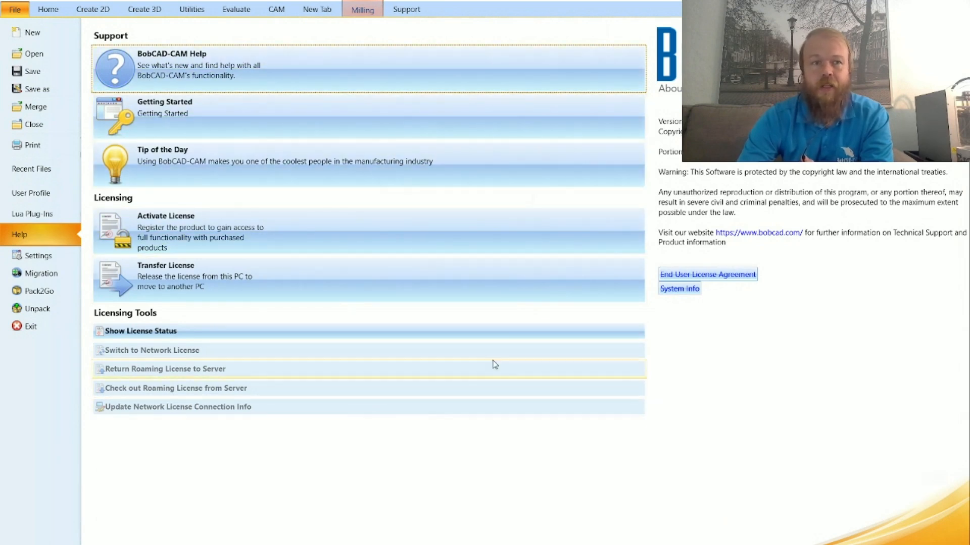
left_click(358, 71)
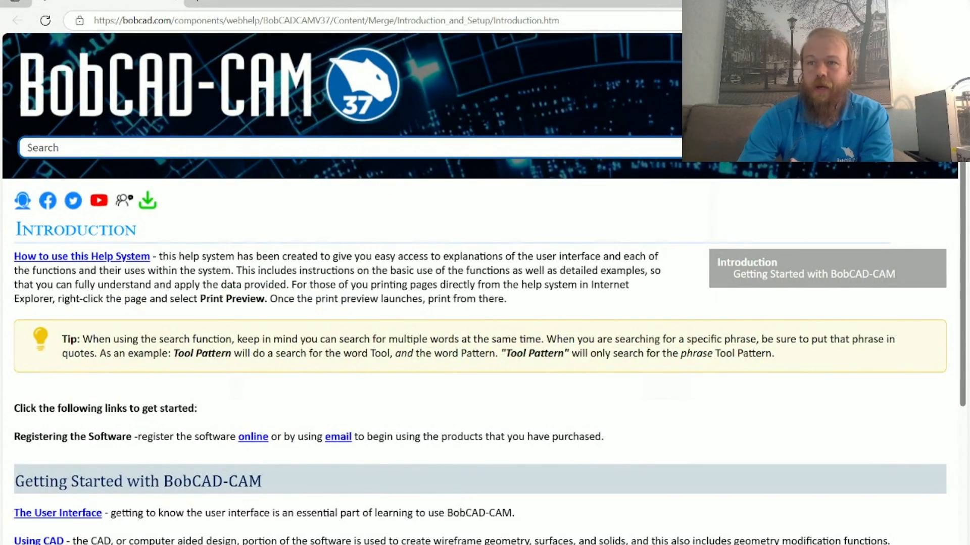
left_click(933, 85)
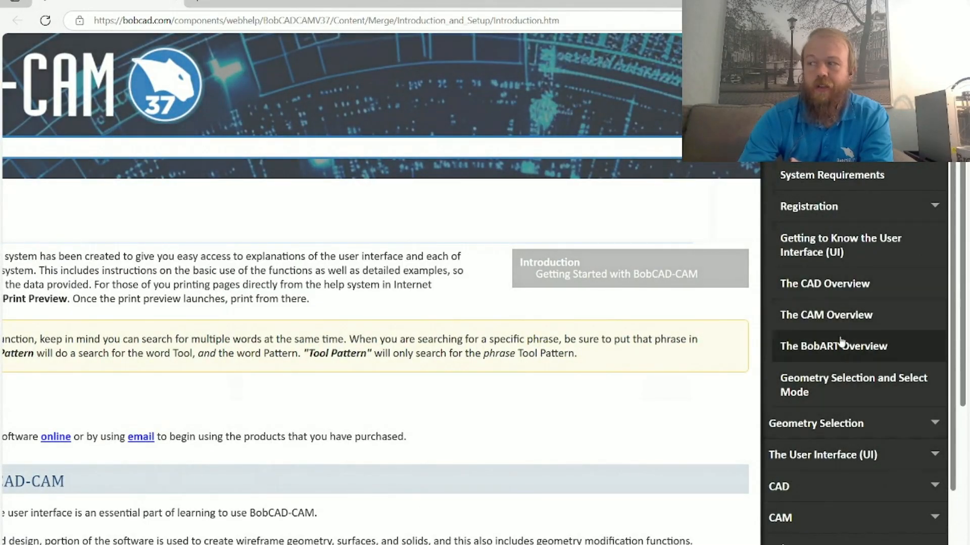
scroll(828, 339, "down", 1)
scroll(855, 405, "up", 1)
scroll(855, 405, "down", 1)
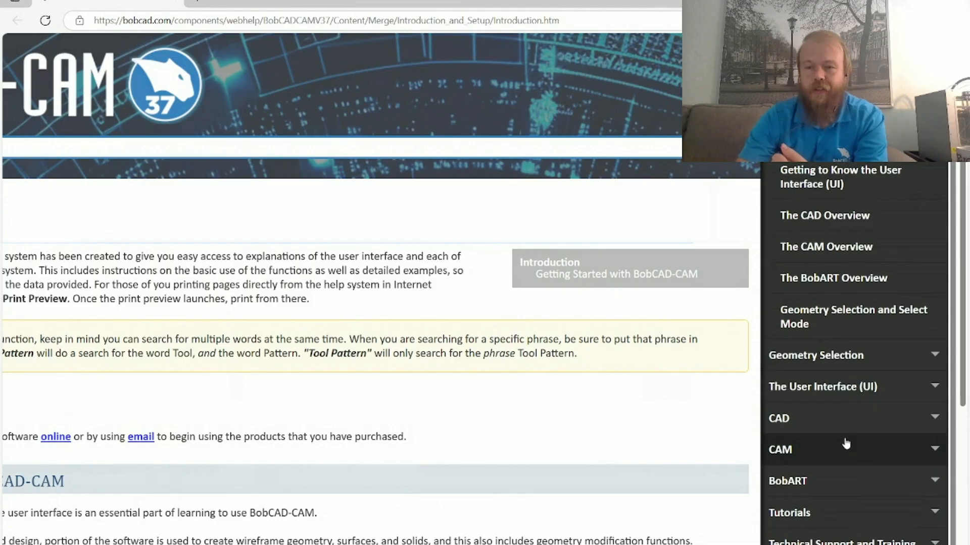
- Open the Rectangle Center help topic from the CAD section, under Create 2D, Shapes and Rectangle
left_click(844, 430)
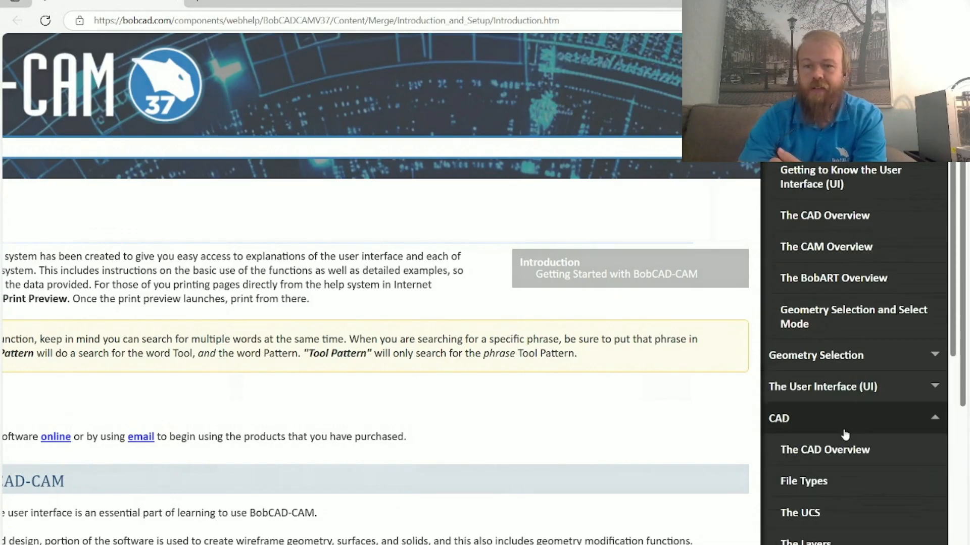
scroll(845, 435, "down", 5)
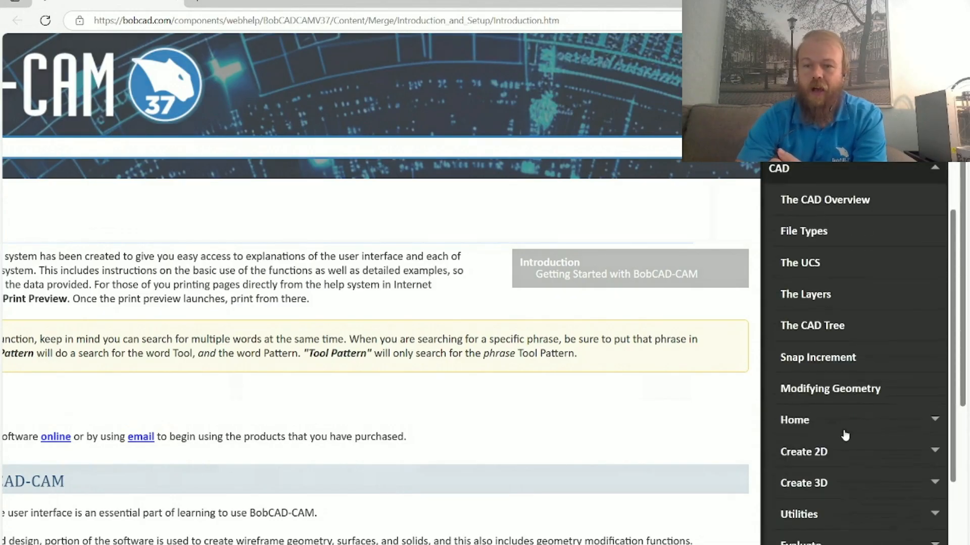
left_click(838, 456)
scroll(854, 462, "down", 1)
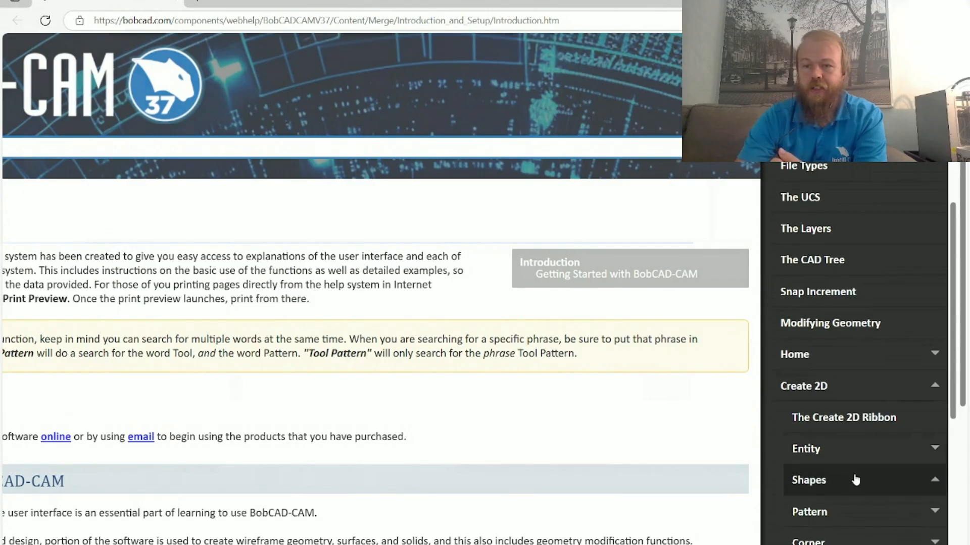
left_click(855, 480)
scroll(859, 431, "down", 2)
left_click(856, 395)
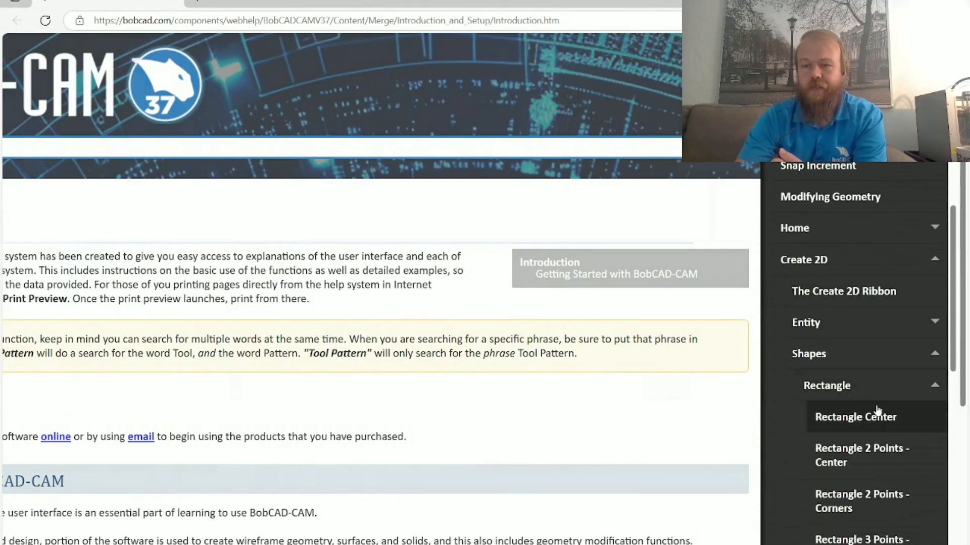
left_click(885, 422)
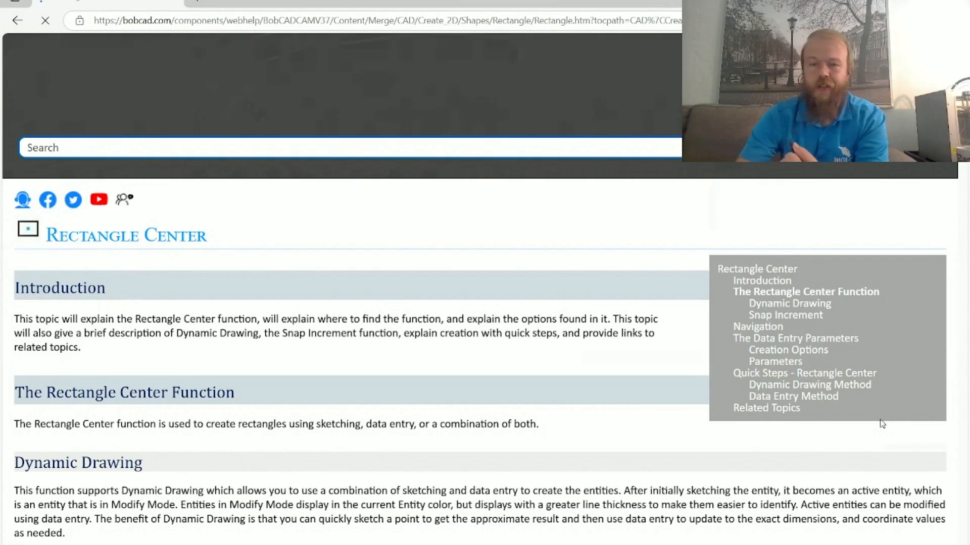
- Read the Rectangle Center topic's introduction and its Dimensions parameters, highlighting the length, width and angle descriptions
left_click_drag(15, 319, 130, 357)
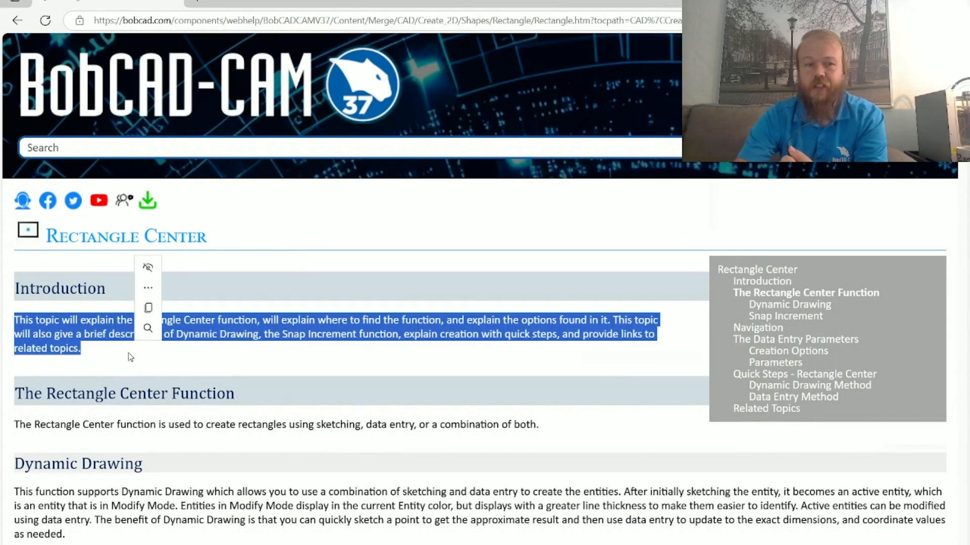
left_click(246, 373)
scroll(314, 356, "down", 6)
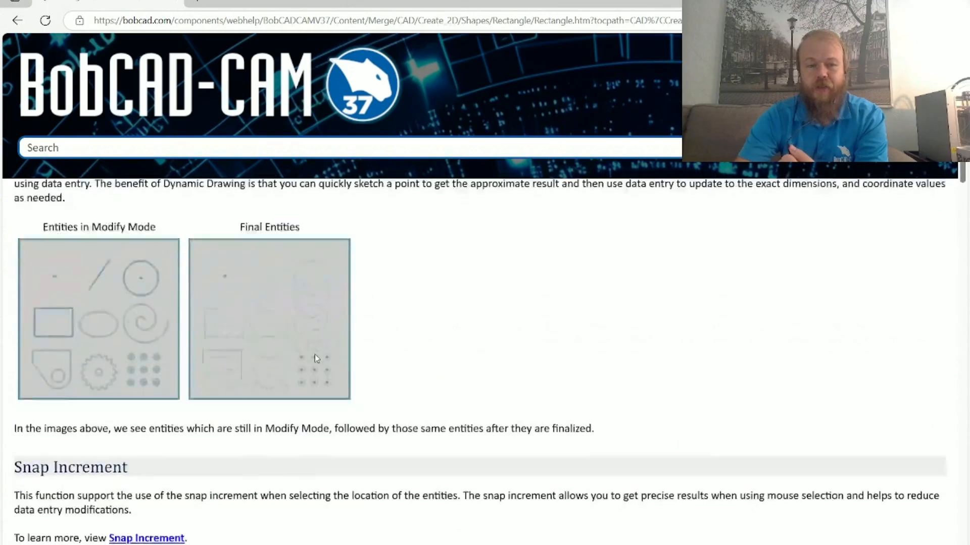
scroll(314, 356, "down", 12)
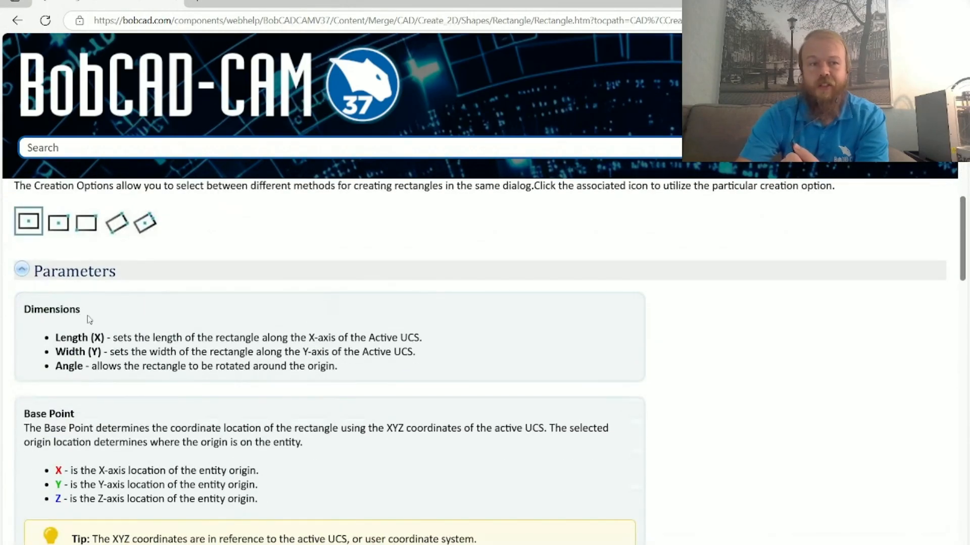
left_click_drag(23, 313, 432, 347)
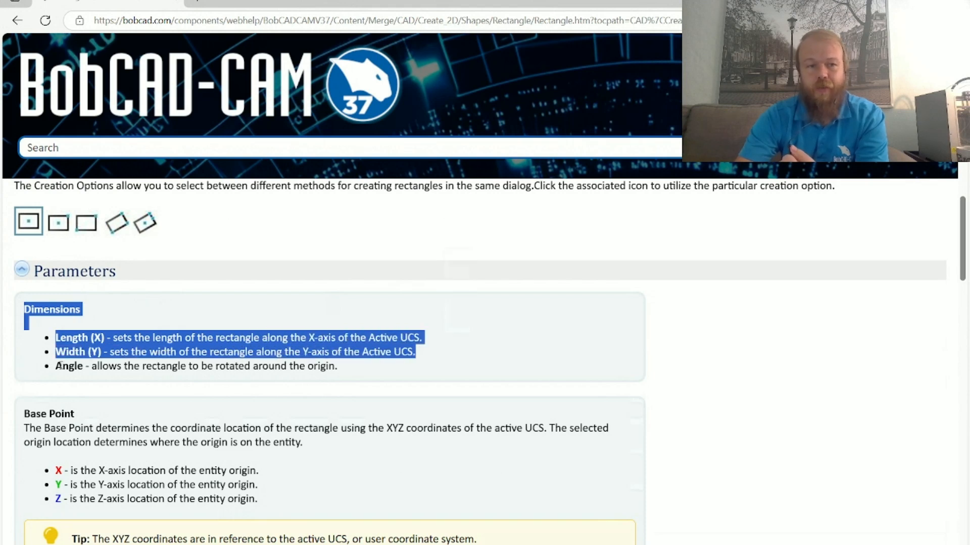
left_click_drag(58, 367, 347, 370)
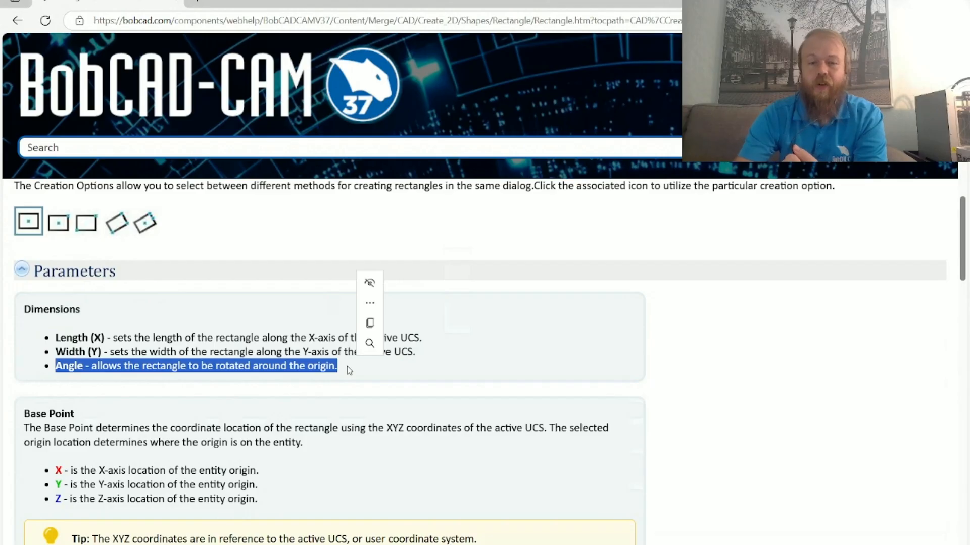
- Look through the Base Point parameters and drawing steps of the Rectangle Center topic, and return to its beginning
scroll(348, 370, "down", 6)
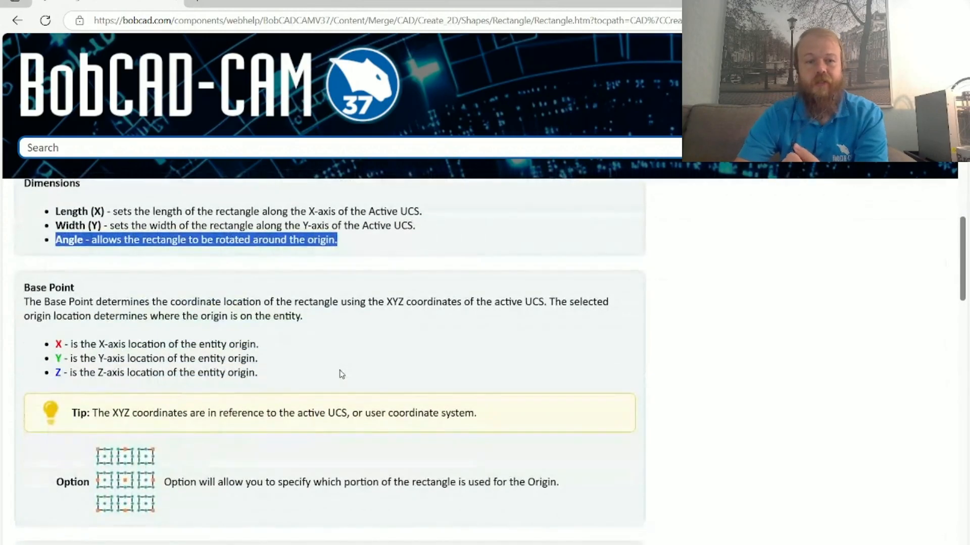
scroll(337, 375, "down", 10)
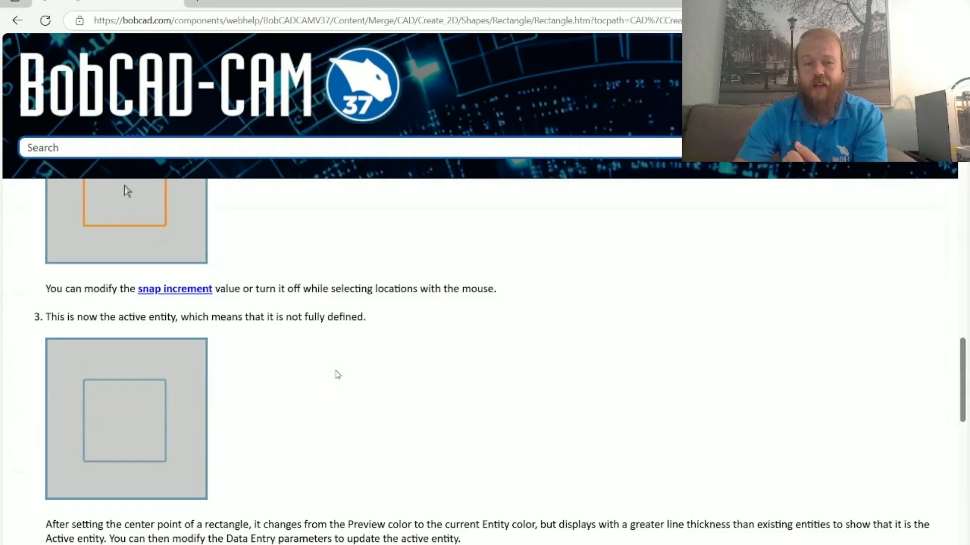
scroll(337, 374, "down", 11)
scroll(338, 374, "up", 4)
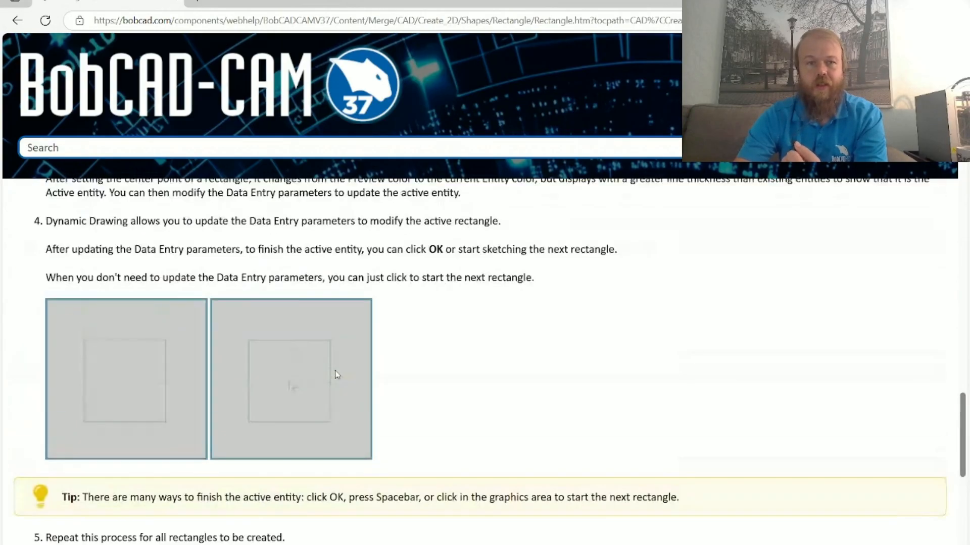
scroll(338, 374, "up", 15)
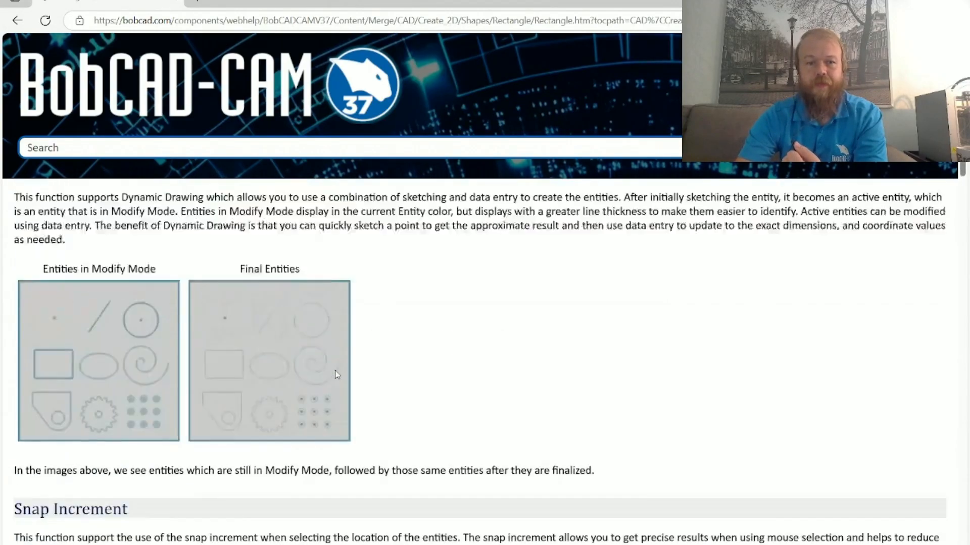
scroll(338, 374, "up", 5)
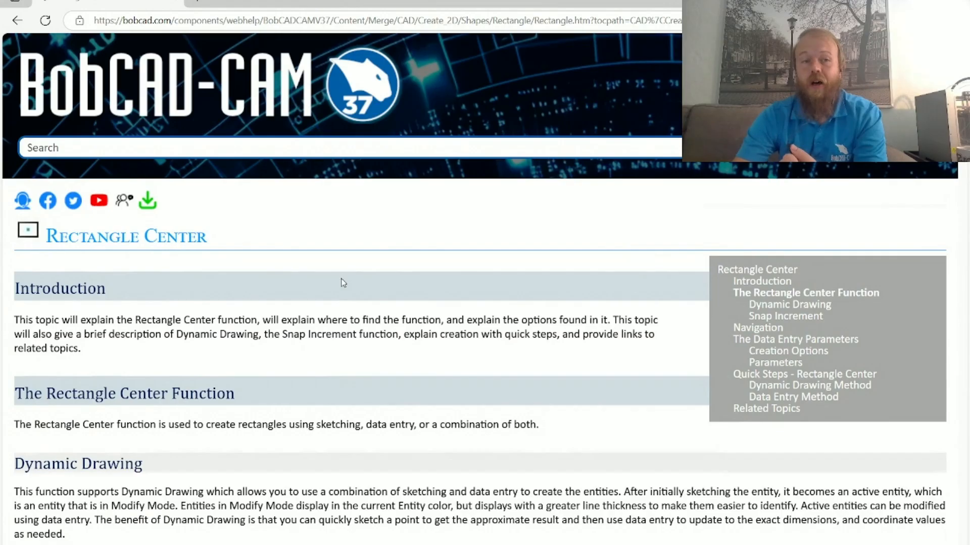
- Search the help system for "machine" and open the How to Create a Machine tutorial
left_click(283, 151)
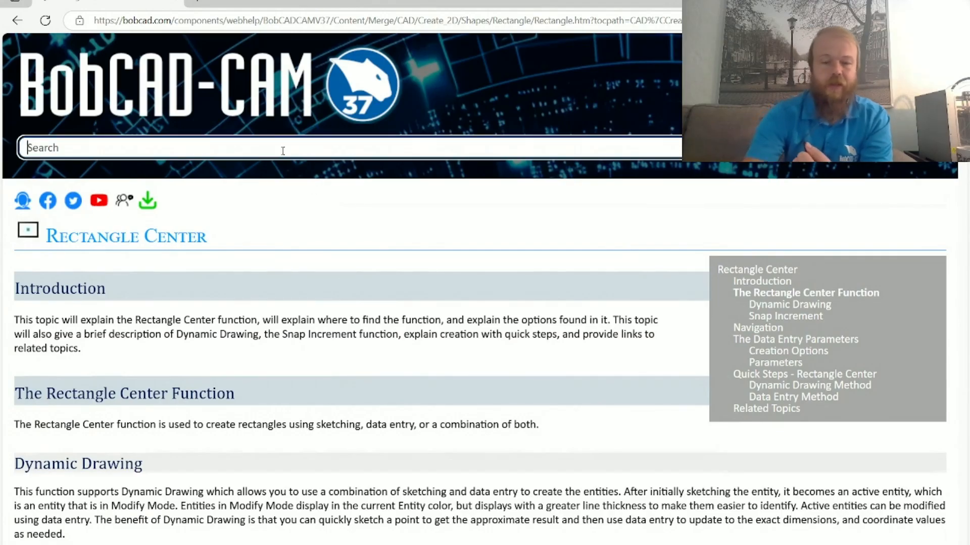
type("machine")
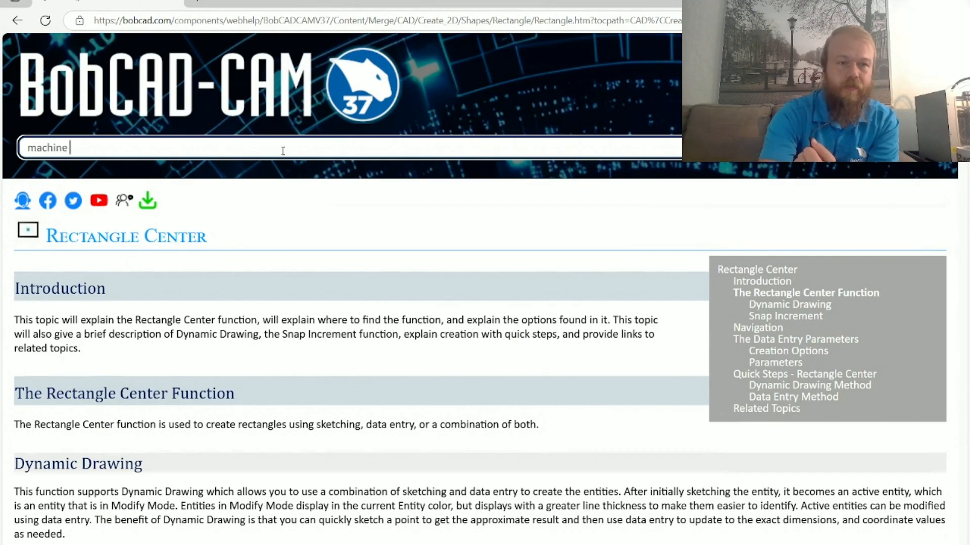
key("Return")
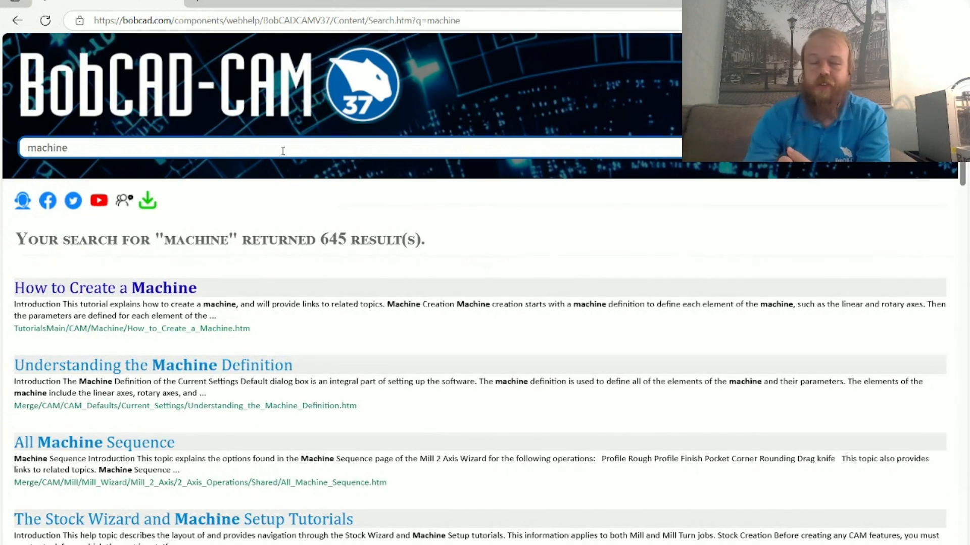
left_click(137, 294)
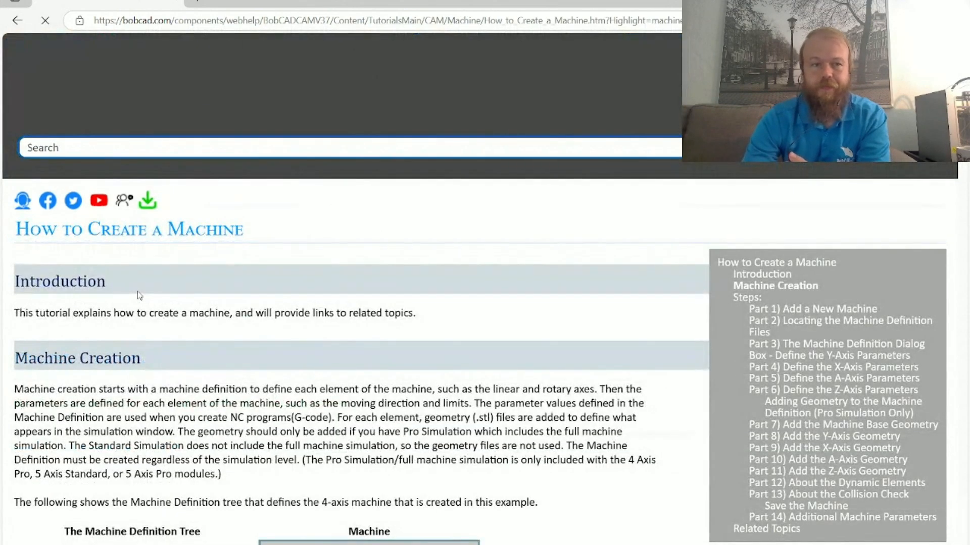
- Read the introduction of the How to Create a Machine tutorial and skim the sections below it
scroll(137, 295, "down", 1)
left_click_drag(14, 250, 446, 240)
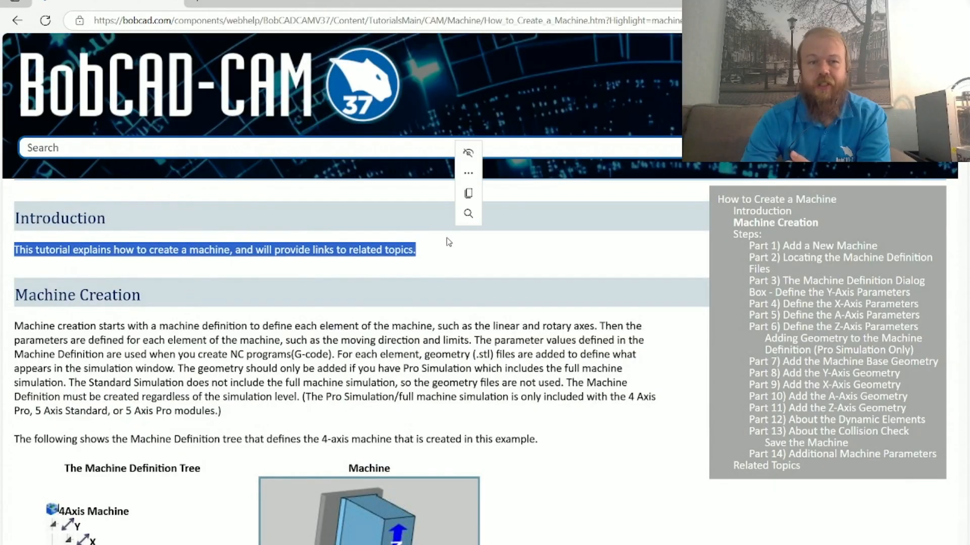
left_click(459, 266)
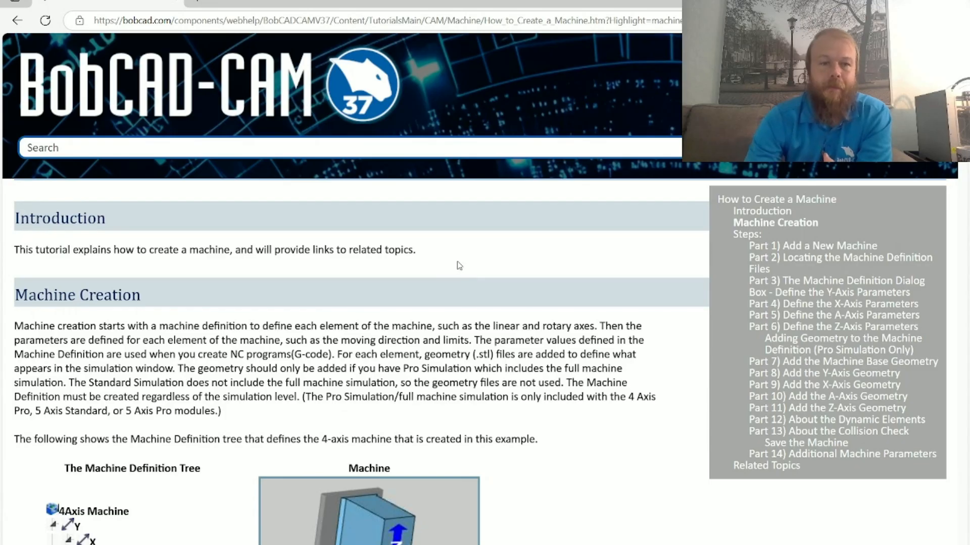
scroll(457, 270, "down", 1)
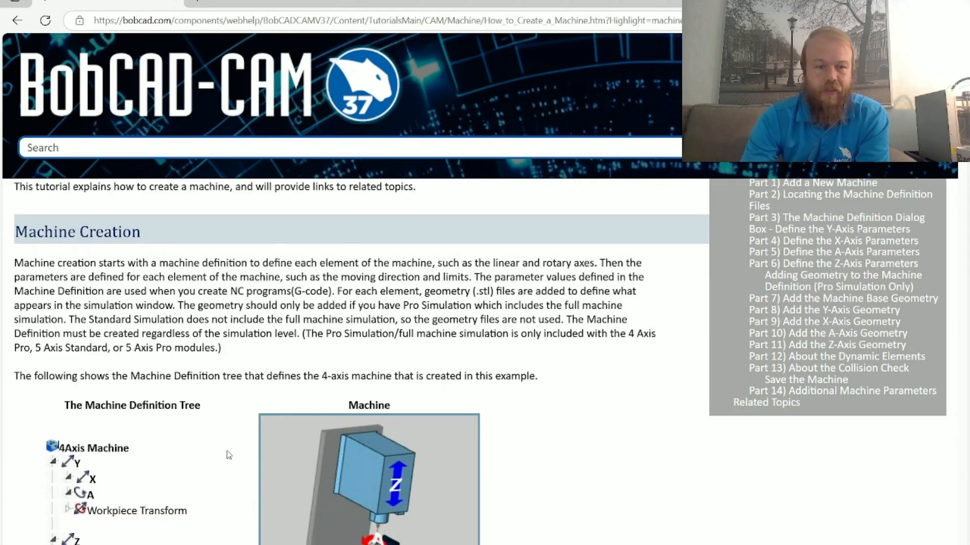
scroll(240, 398, "down", 1)
scroll(240, 397, "down", 6)
scroll(240, 397, "up", 7)
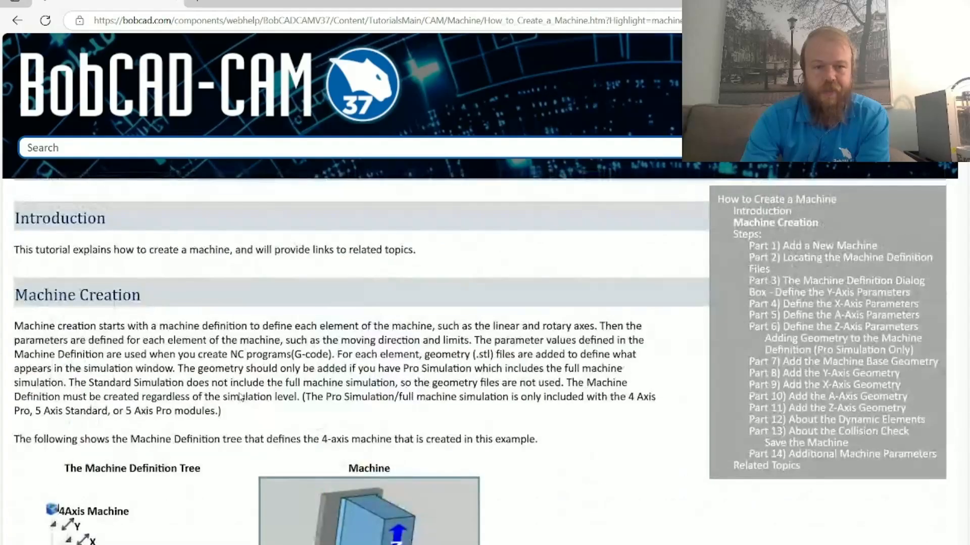
- Read the Machine Creation paragraph, highlighting the machine definition text and the mention of geometry (.stl) files
scroll(241, 393, "down", 1)
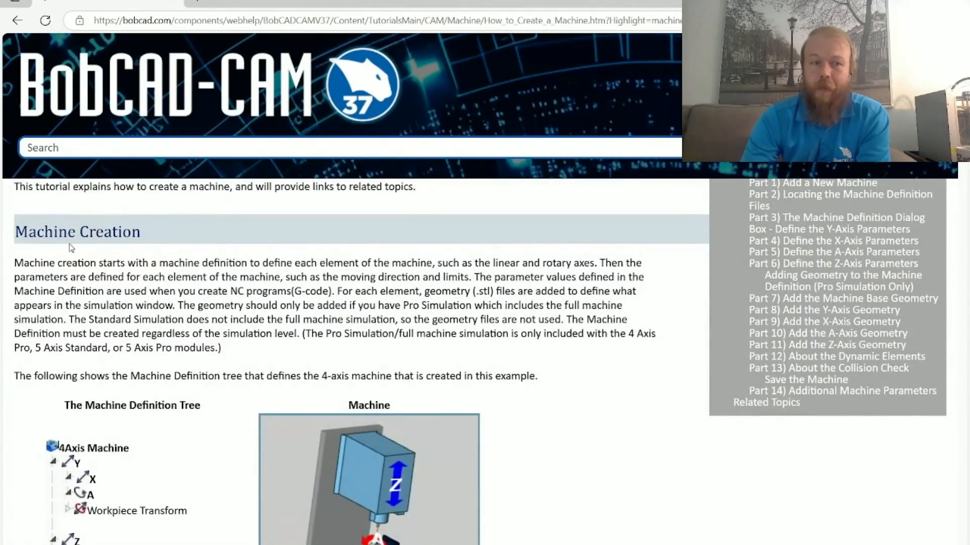
left_click_drag(17, 230, 260, 263)
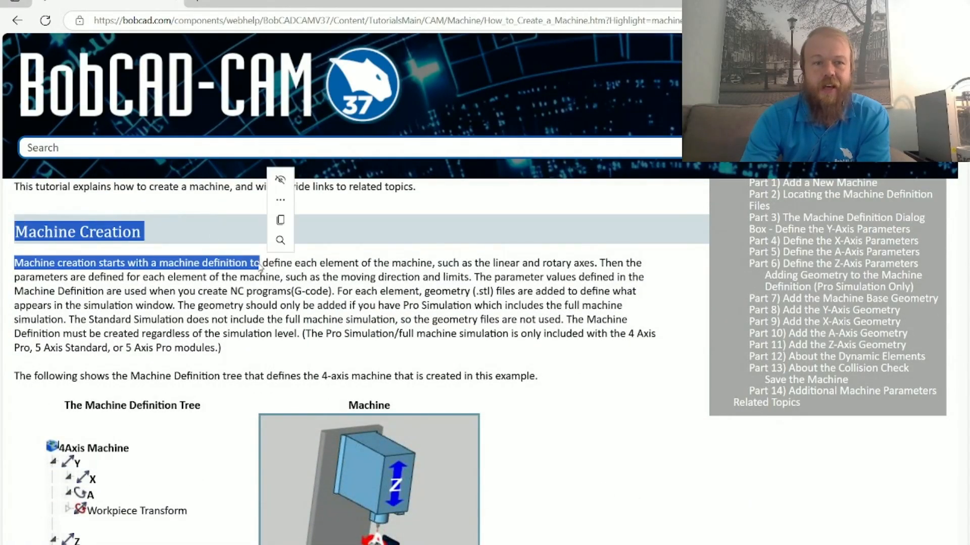
left_click(269, 291)
scroll(341, 441, "down", 4)
scroll(457, 303, "up", 4)
left_click_drag(423, 292, 517, 292)
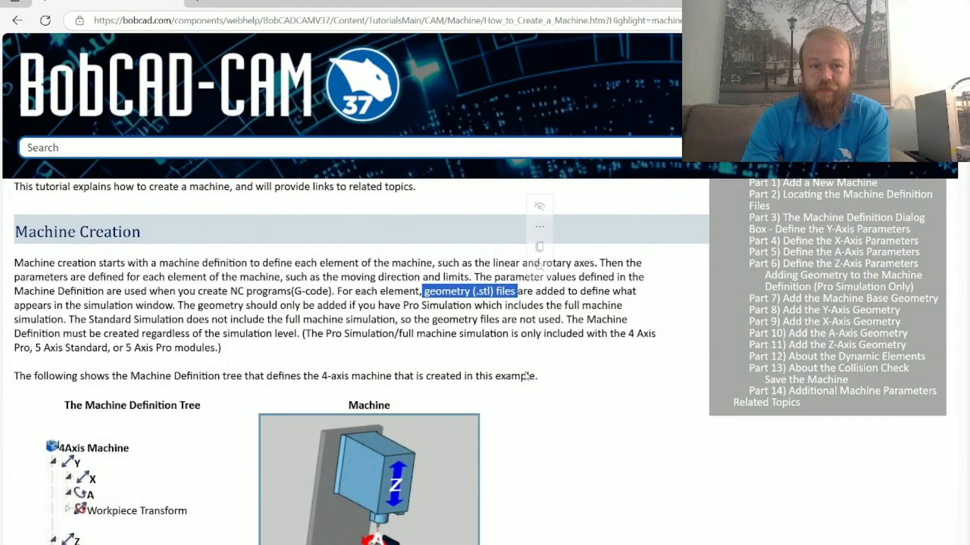
- Examine the 4-axis example's Machine Definition tree and machine picture, highlighting the sentence that introduces them
scroll(526, 376, "down", 1)
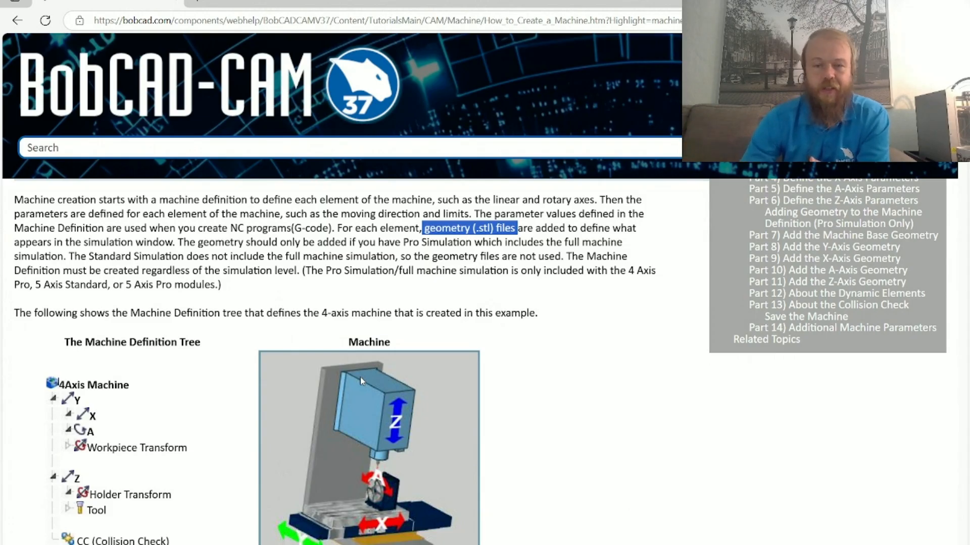
scroll(359, 377, "down", 2)
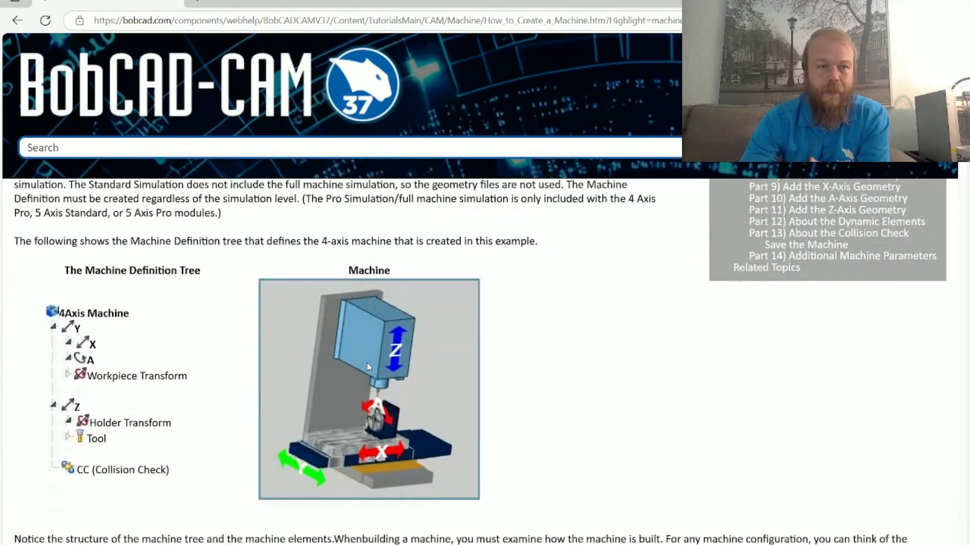
scroll(339, 356, "up", 1)
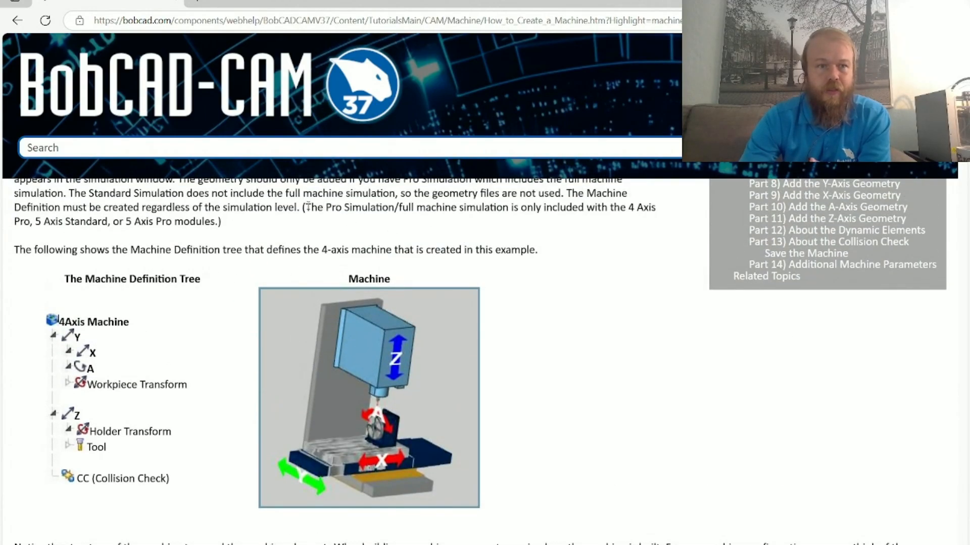
left_click_drag(12, 255, 572, 259)
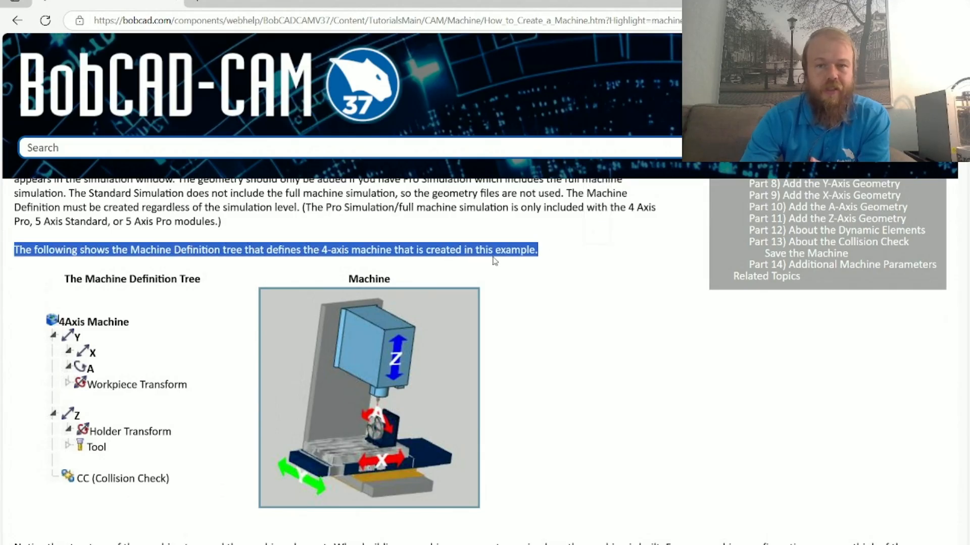
- Examine the 4-axis example's Machine Definition tree beside the machine picture, highlighting both headings and the tree's elements
left_click_drag(64, 279, 218, 283)
left_click_drag(348, 279, 419, 283)
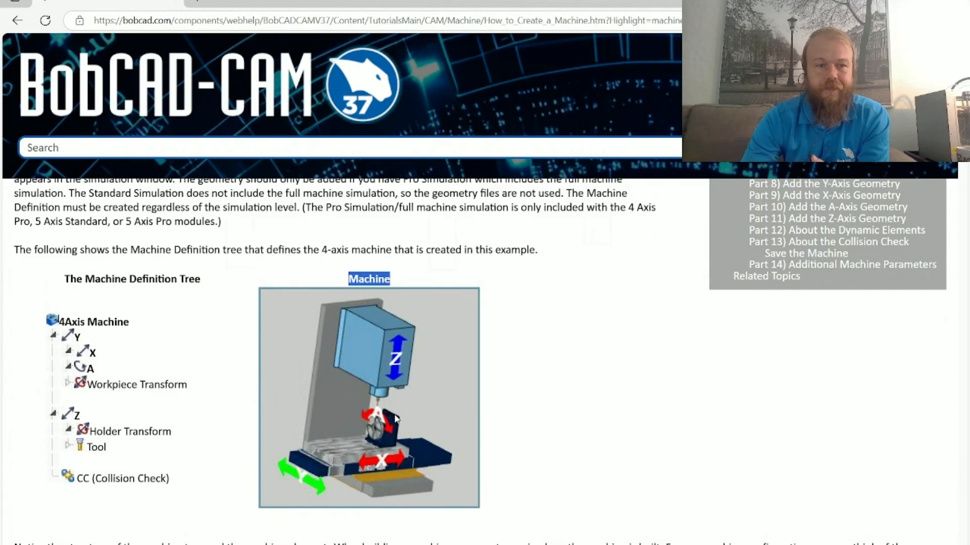
scroll(394, 416, "down", 1)
left_click(217, 389)
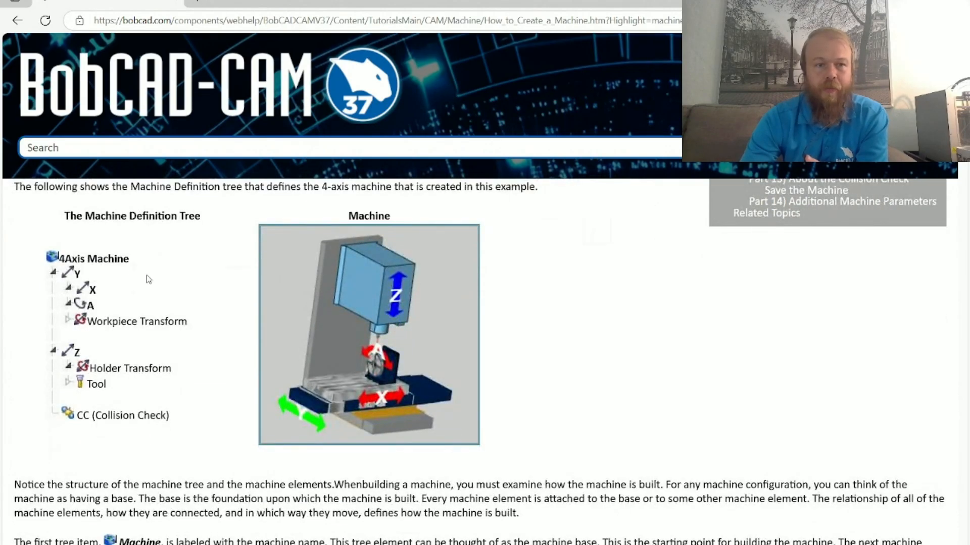
left_click_drag(185, 436, 48, 217)
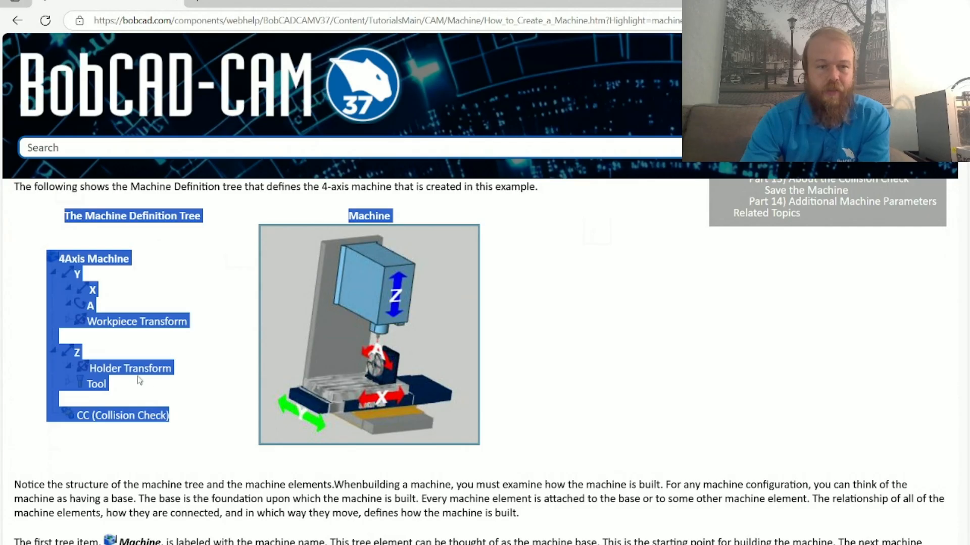
left_click(193, 343)
- Read the paragraphs on the machine tree's structure, highlighting "Z-axis element", and compare them with the machine picture
scroll(206, 369, "down", 2)
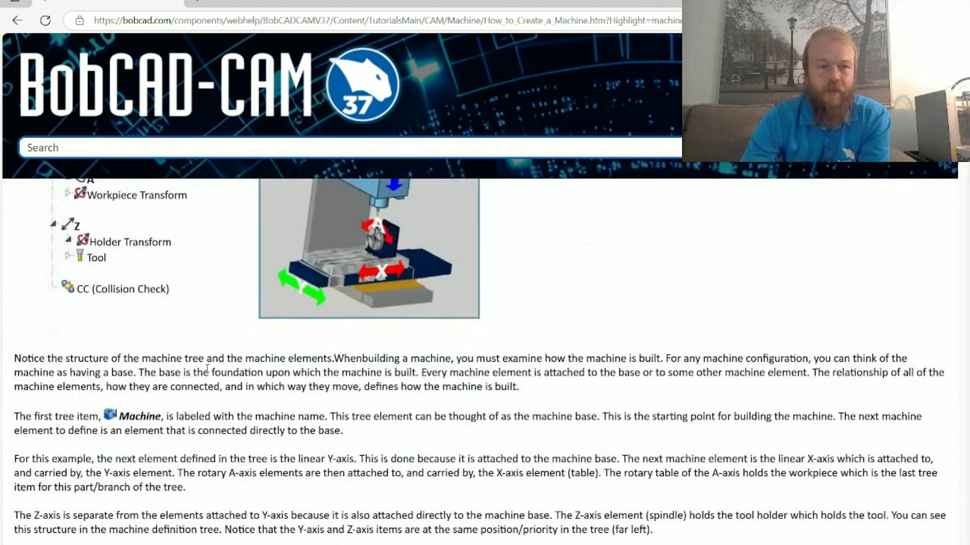
scroll(206, 369, "down", 2)
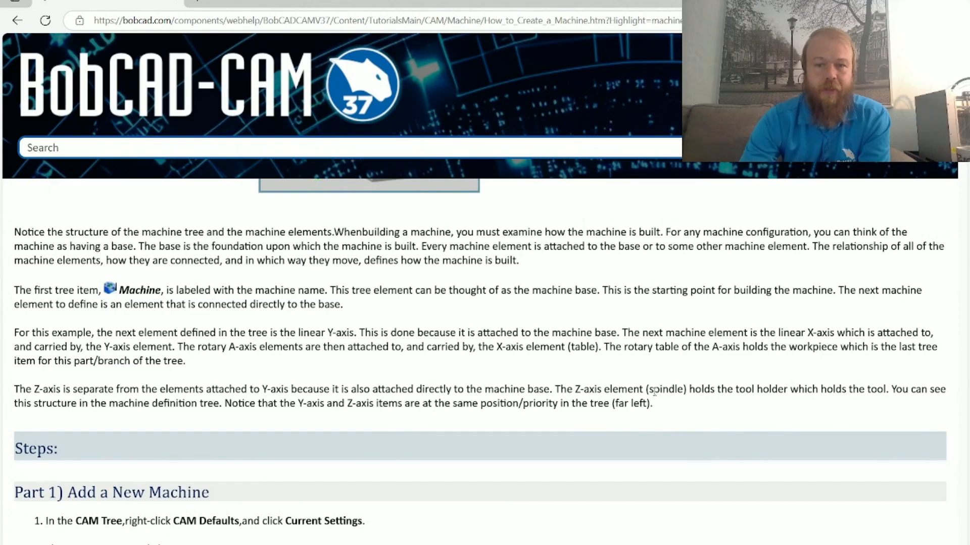
left_click_drag(574, 390, 649, 393)
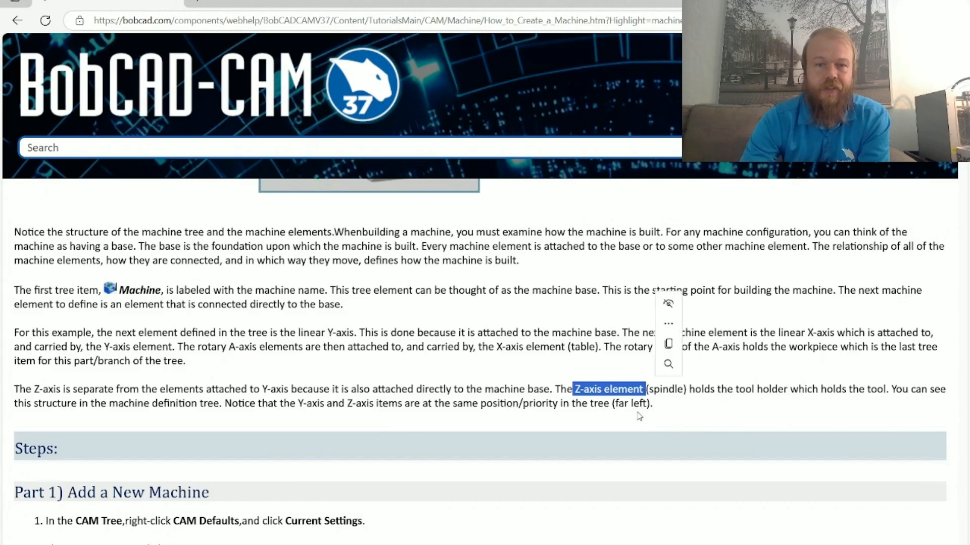
left_click(639, 417)
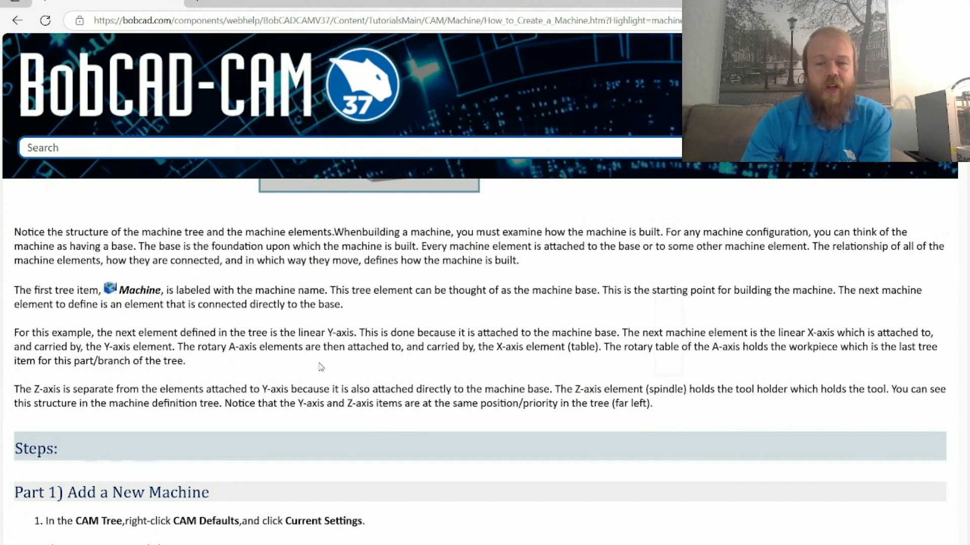
scroll(322, 373, "up", 4)
scroll(322, 374, "up", 1)
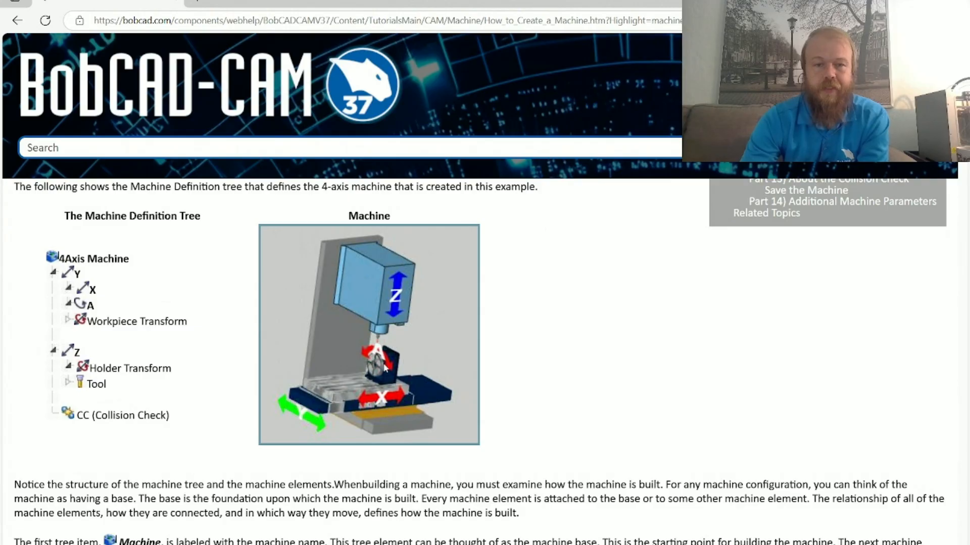
- Read Part 1) Add a New Machine in the tutorial, highlighting the instruction for opening Current Settings from CAM Defaults
scroll(382, 371, "down", 8)
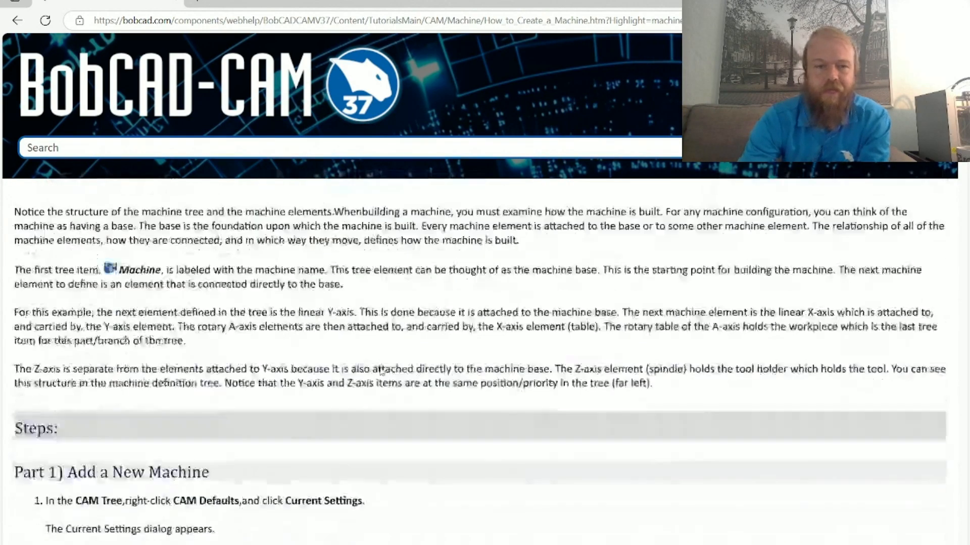
scroll(381, 371, "down", 2)
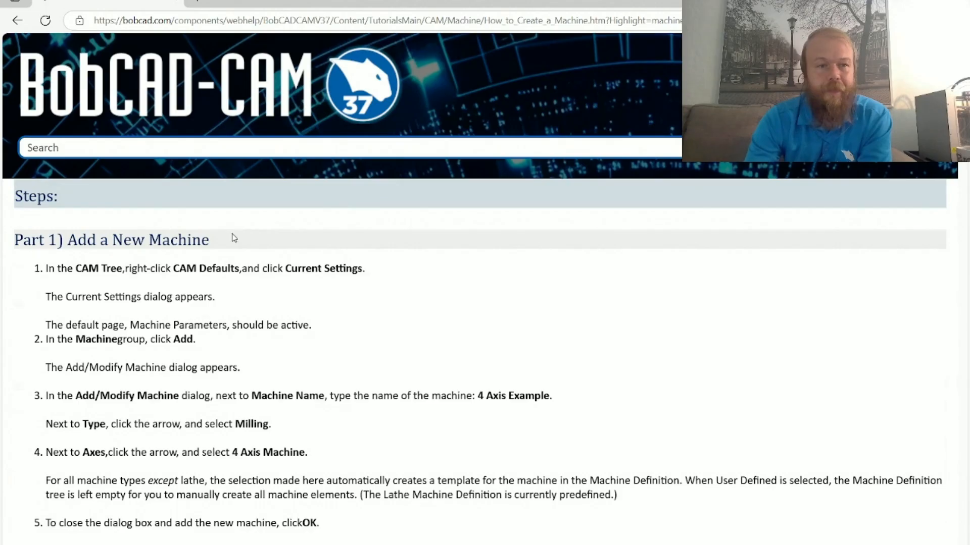
left_click_drag(15, 239, 367, 270)
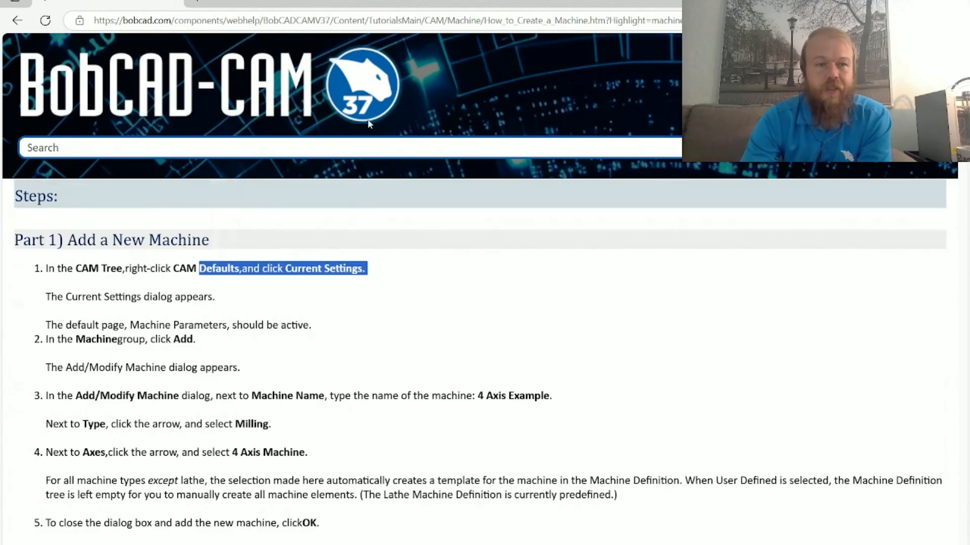
left_click(428, 278)
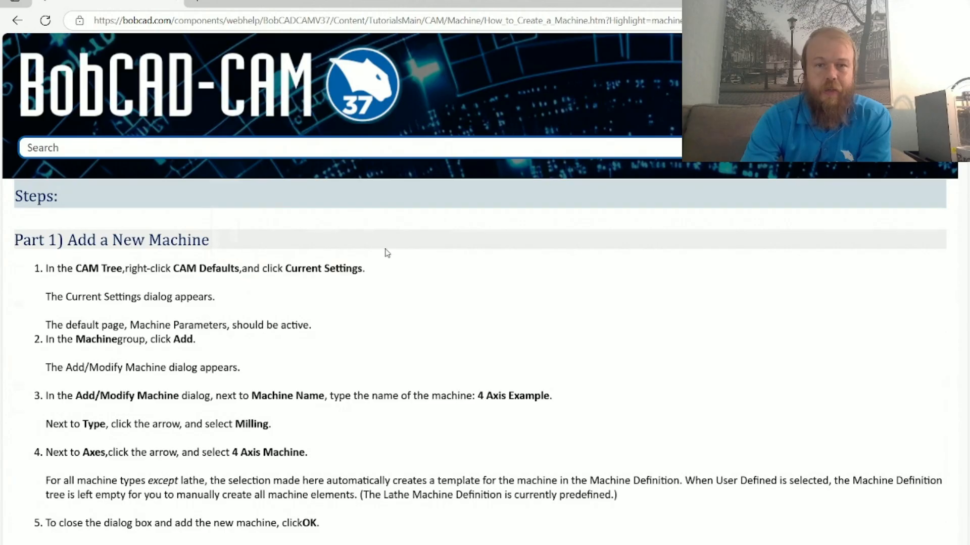
- Switch to BobCAD-CAM, leave its help page for the milling job, and open the Current Settings of CAM Defaults
left_click_drag(383, 4, 969, 192)
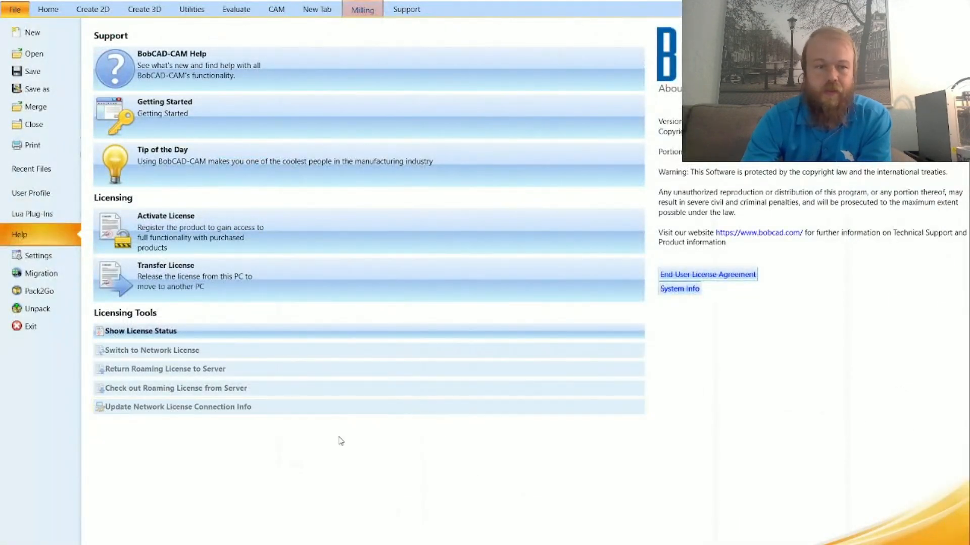
left_click(53, 11)
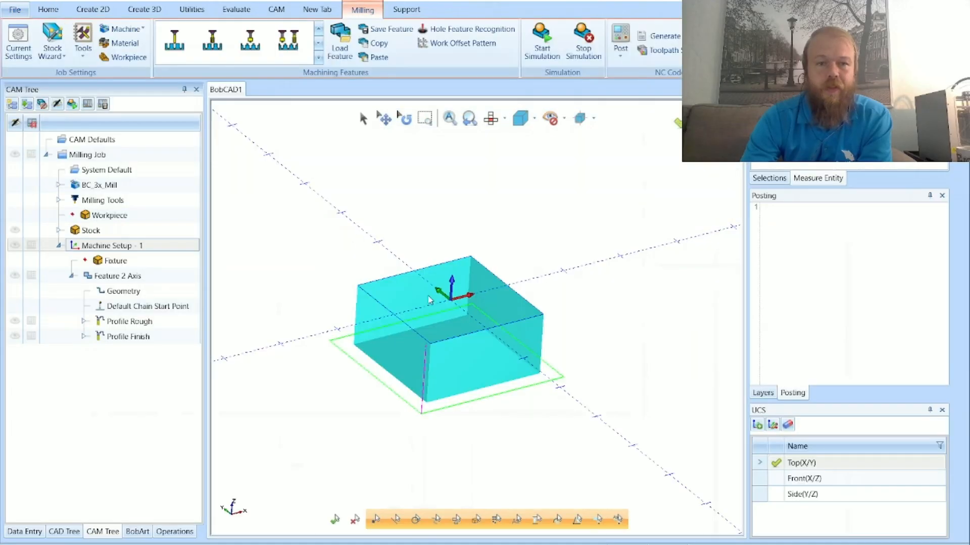
left_click(491, 119)
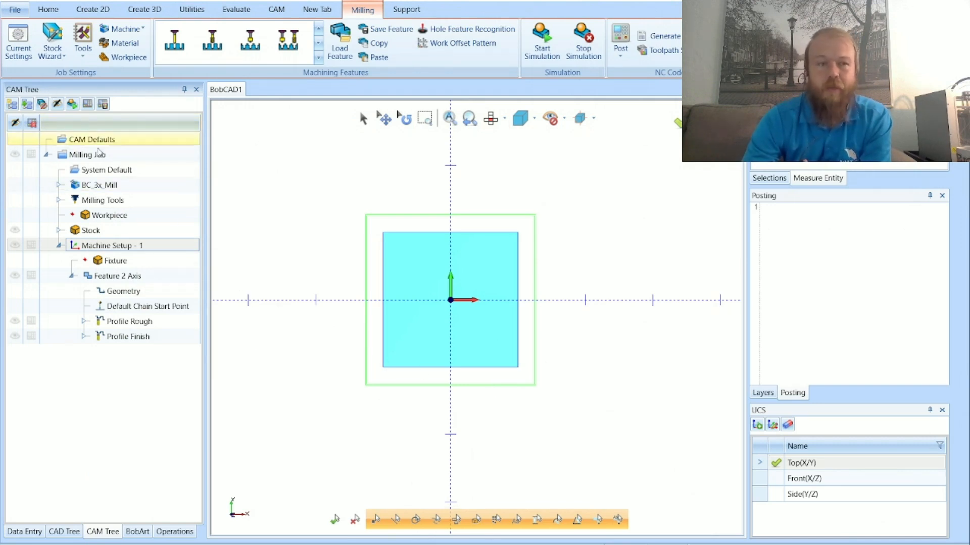
right_click(125, 144)
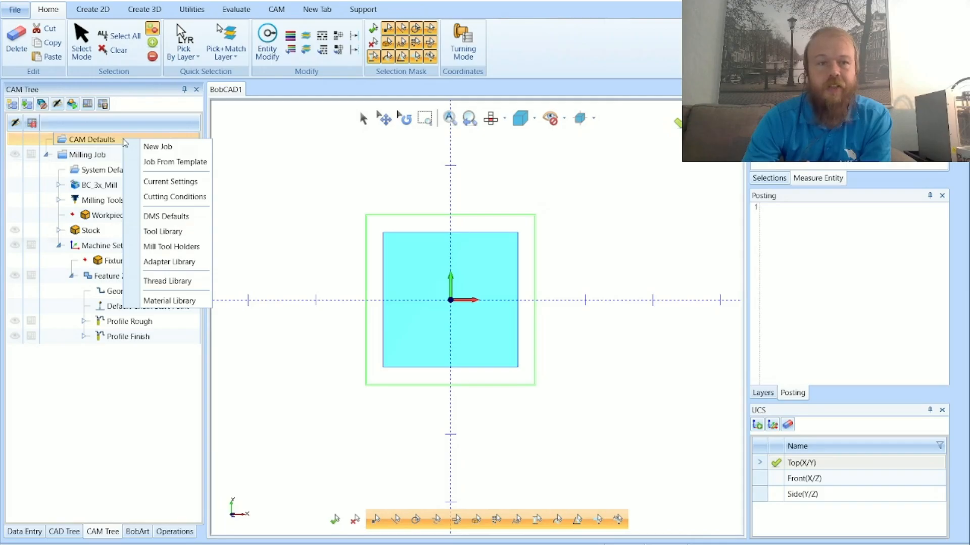
left_click(206, 186)
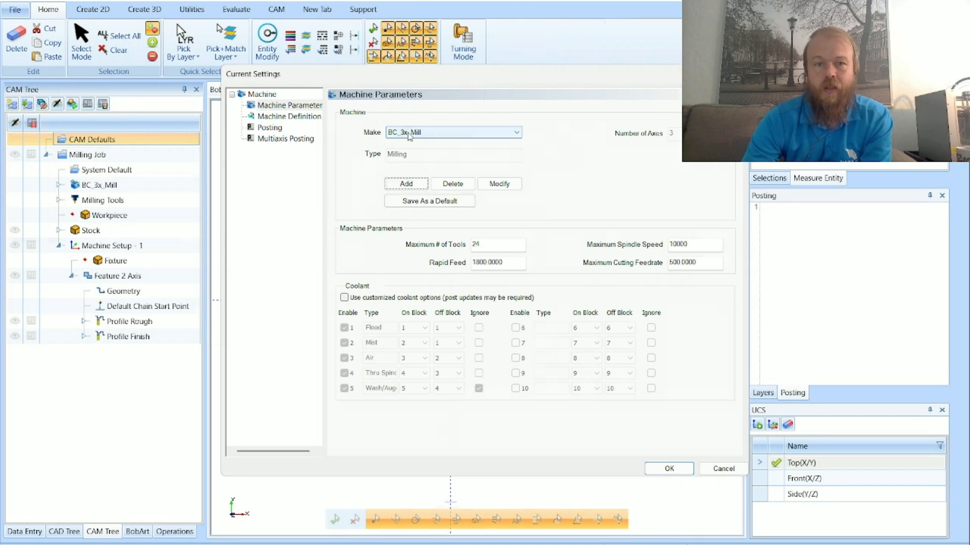
- Add a new machine named 4 Axis Example with type Milling and axes set to 4 Axis Machine
left_click(407, 184)
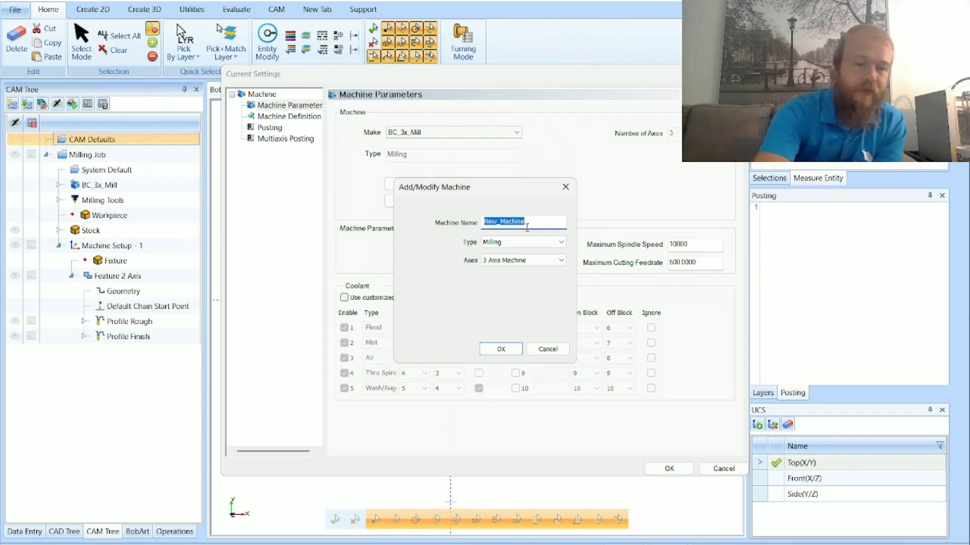
type("4 Ax")
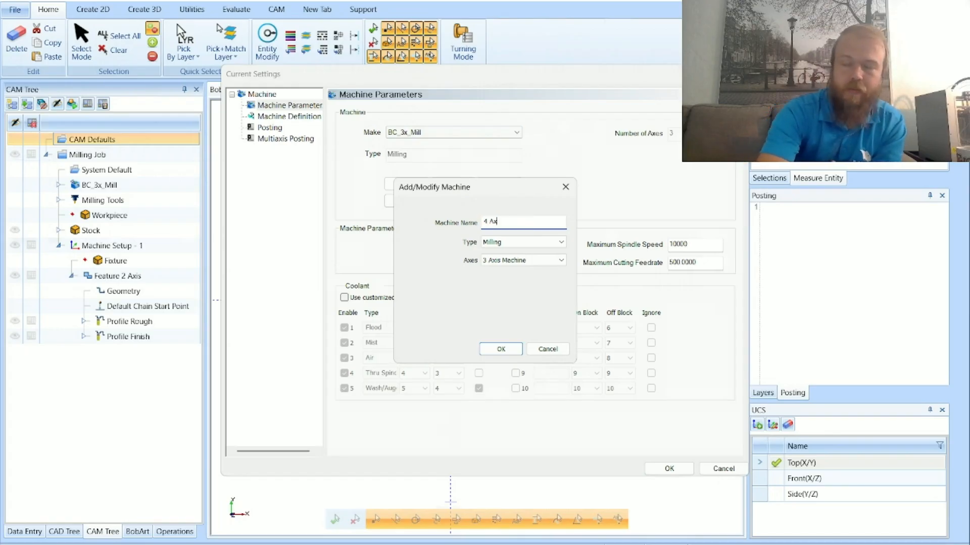
type("is Example")
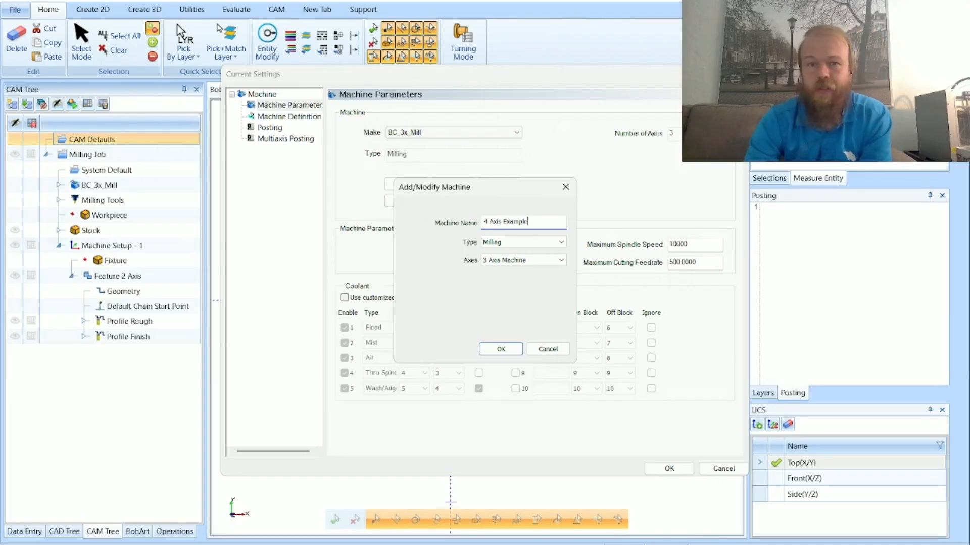
left_click(537, 246)
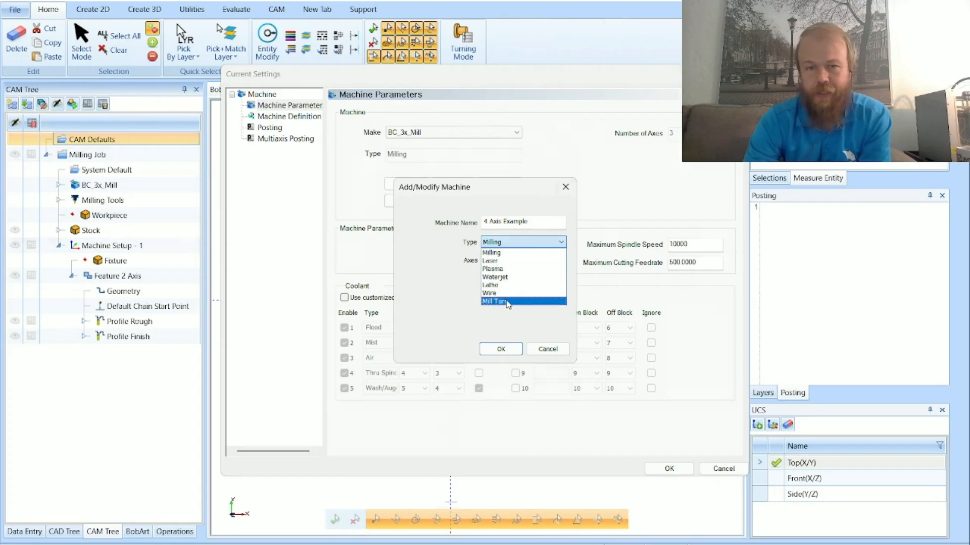
left_click(536, 252)
left_click(517, 261)
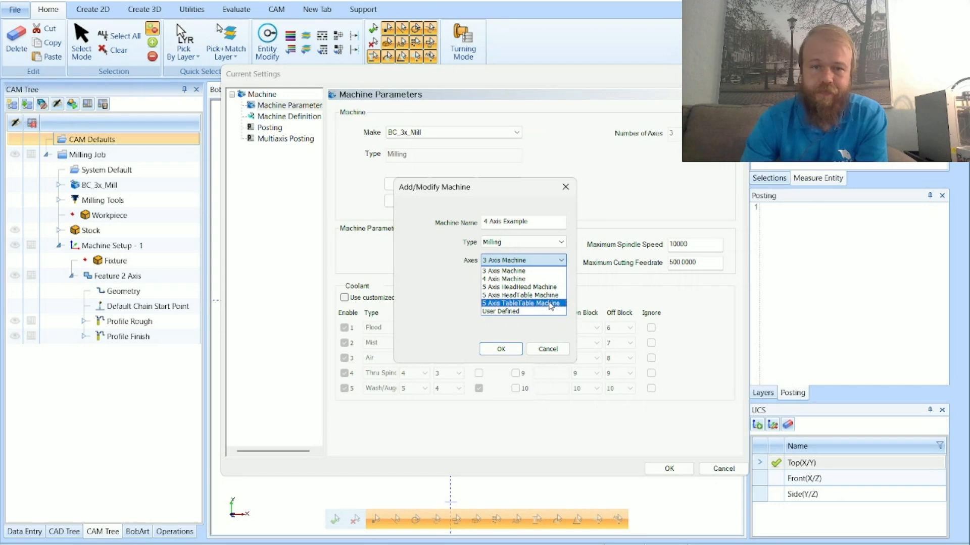
left_click(538, 279)
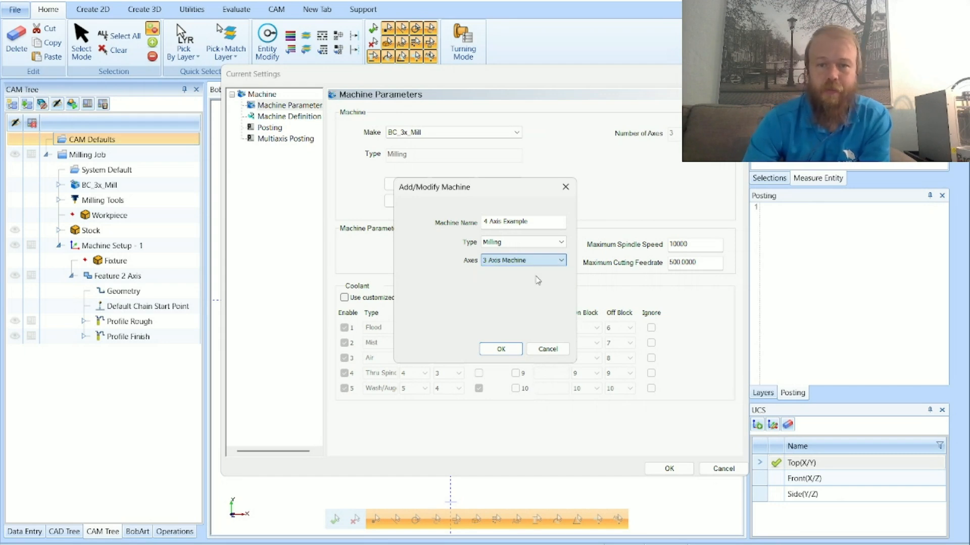
left_click(506, 349)
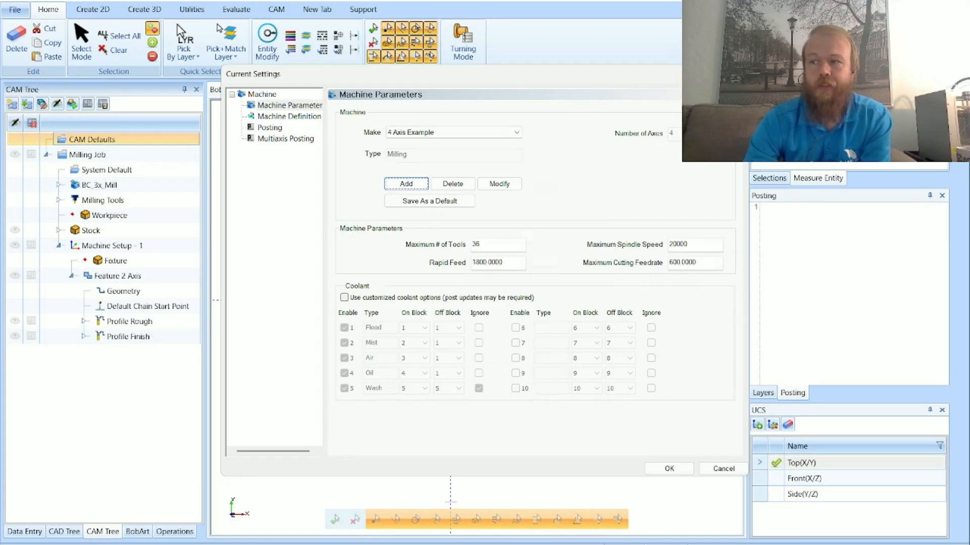
- Review the new machine's maximum number of tools, rapid feed, maximum spindle speed and maximum cutting feedrate
double_click(500, 244)
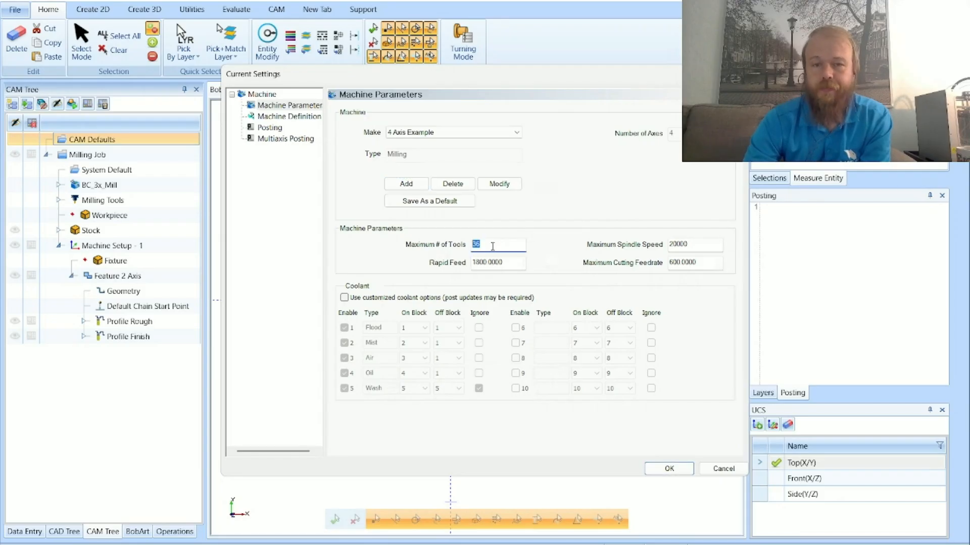
left_click(498, 262)
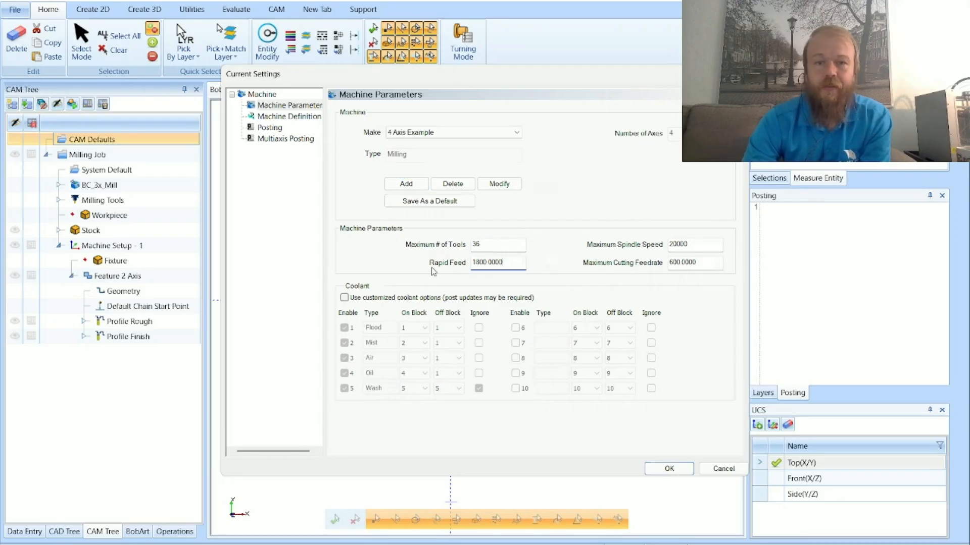
double_click(512, 266)
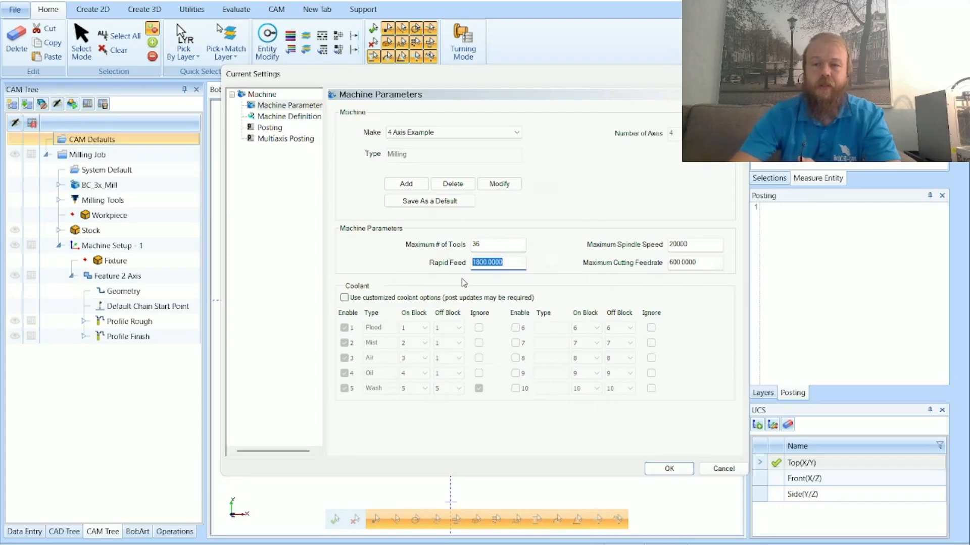
left_click(672, 246)
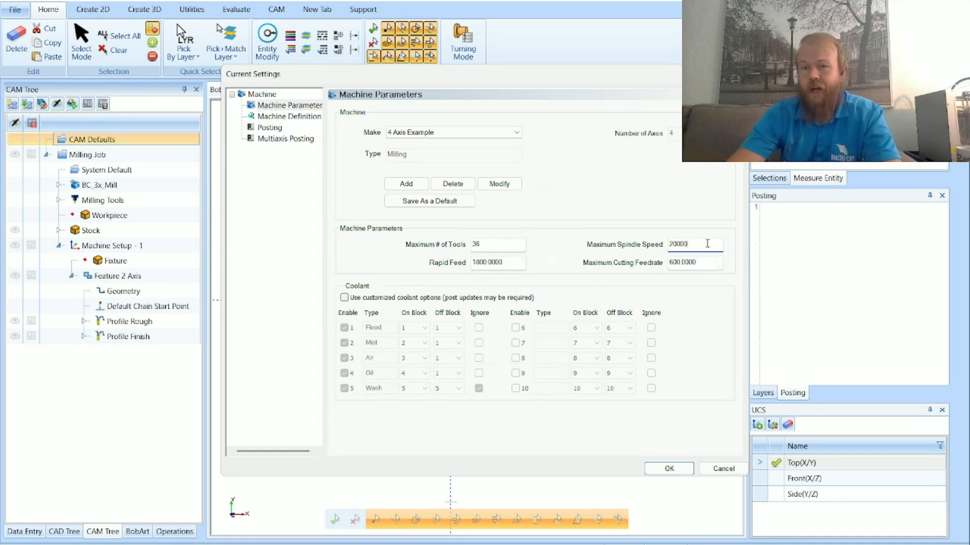
double_click(682, 244)
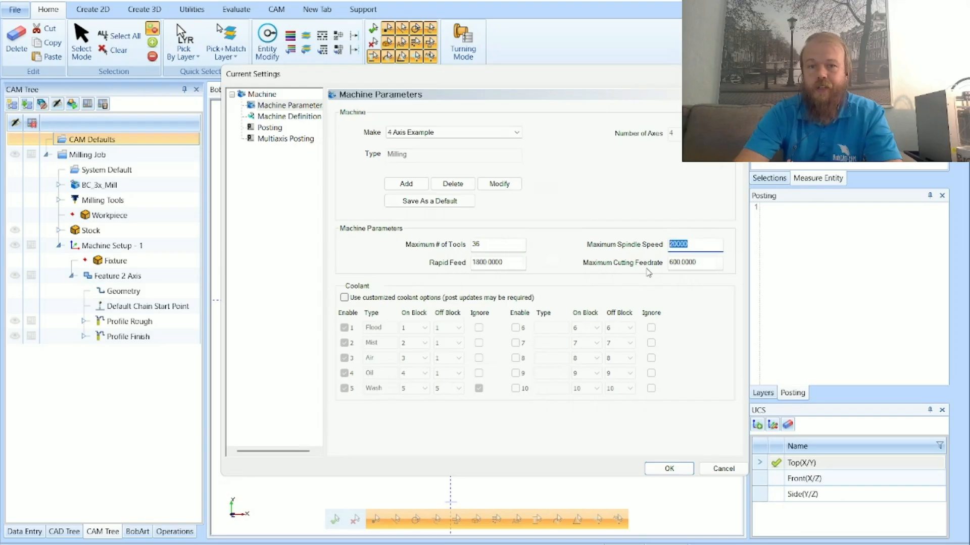
double_click(709, 265)
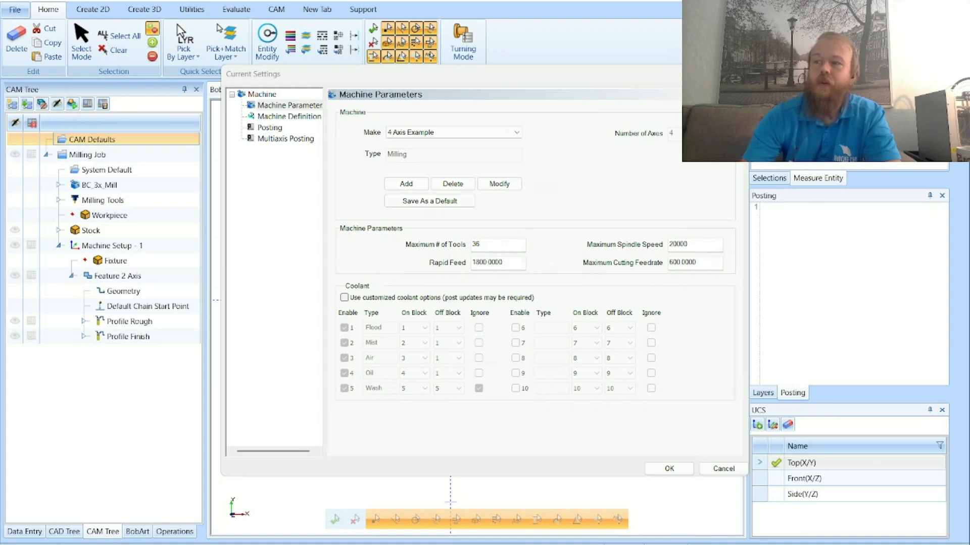
- Switch to the online help and read Part 2) Locating the Machine Definition Files, highlighting the default folder path and the BC_4x_Mill folder name
left_click_drag(969, 167, 550, 0)
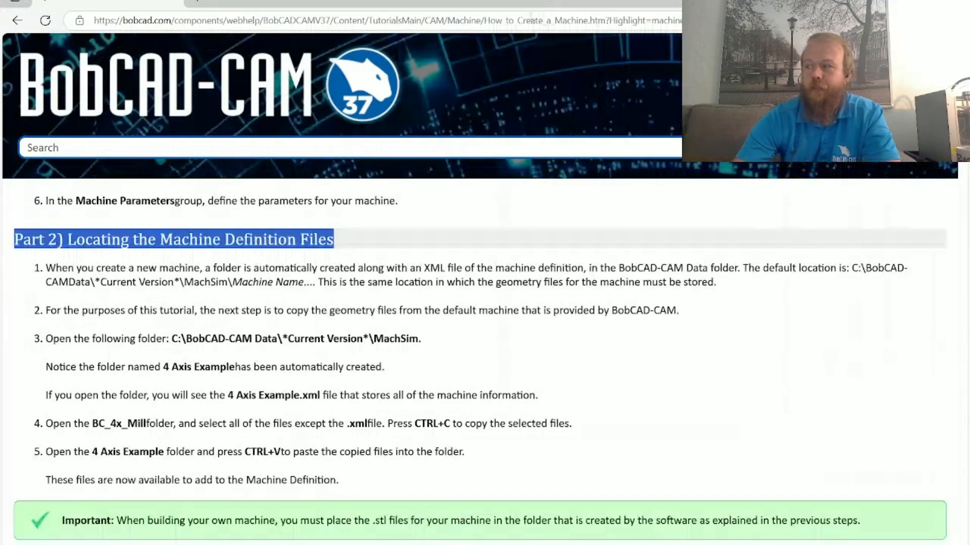
left_click(181, 241)
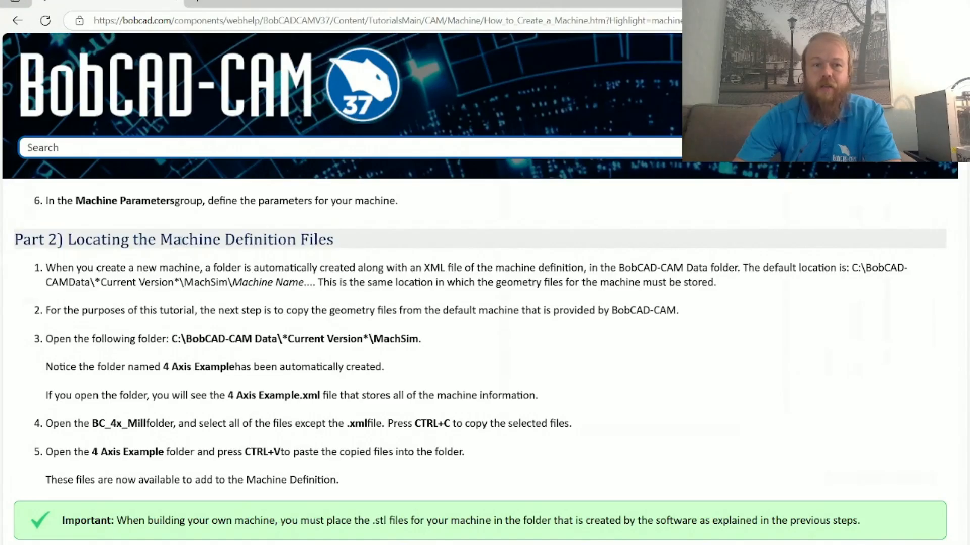
left_click_drag(66, 243, 391, 237)
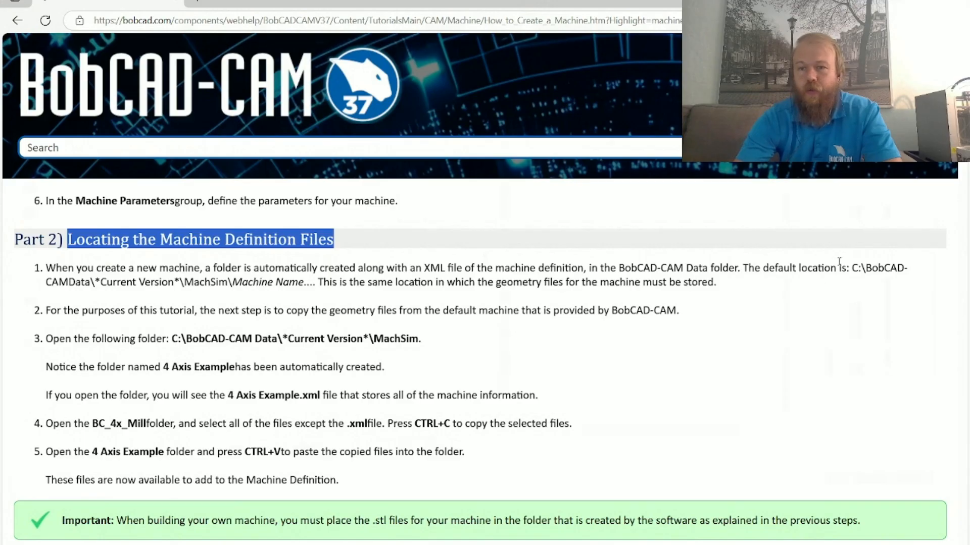
left_click_drag(859, 269, 313, 282)
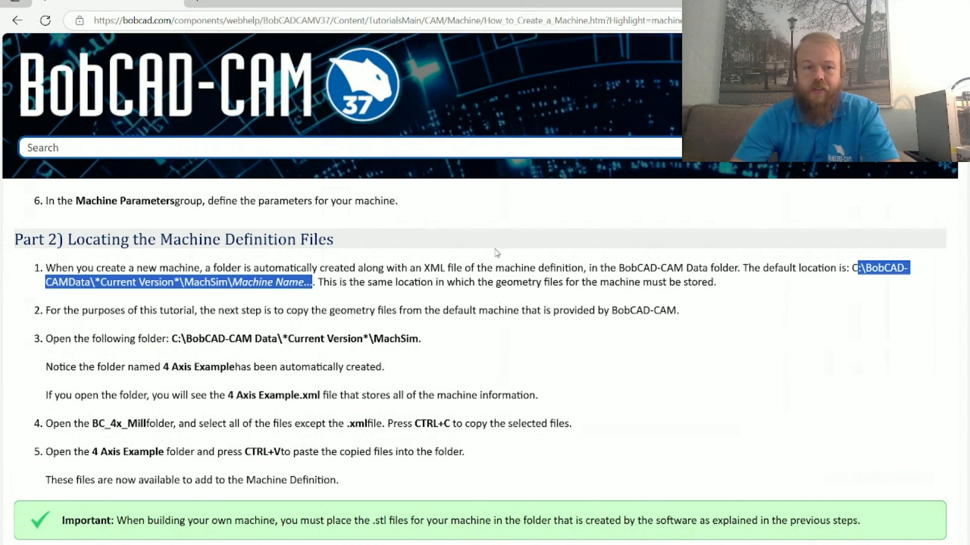
left_click_drag(92, 423, 147, 425)
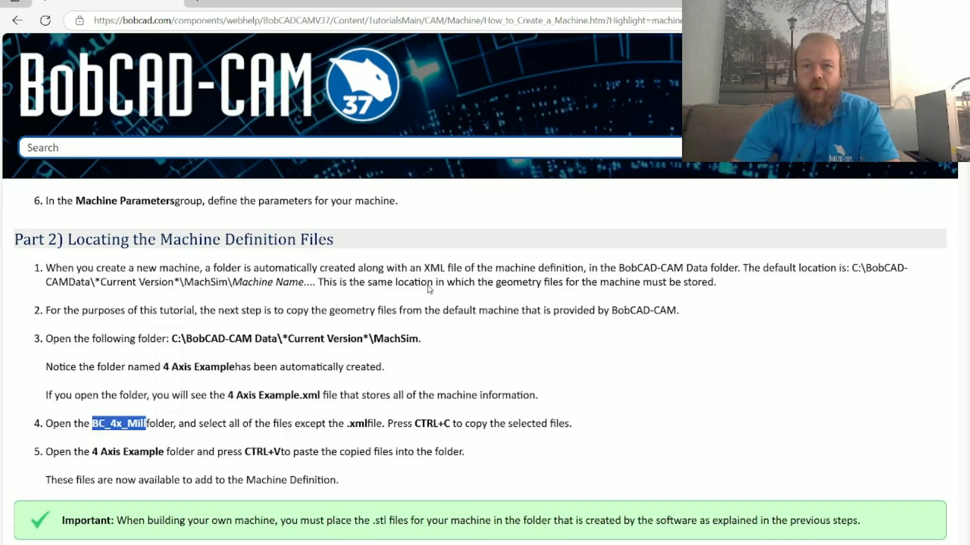
- Leave the online help page and open a File Explorer window
left_click_drag(603, 3, 969, 179)
left_click(620, 177)
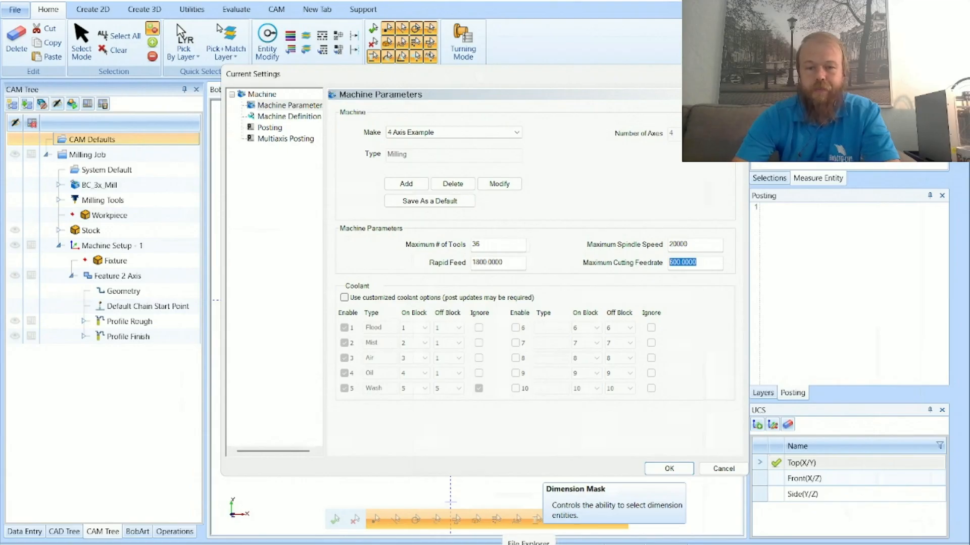
left_click(528, 544)
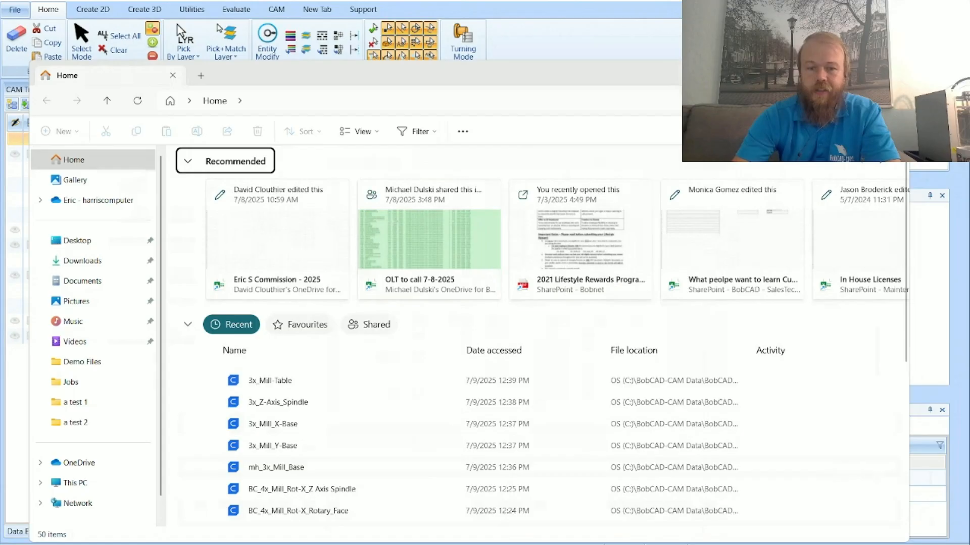
mouse_move(528, 544)
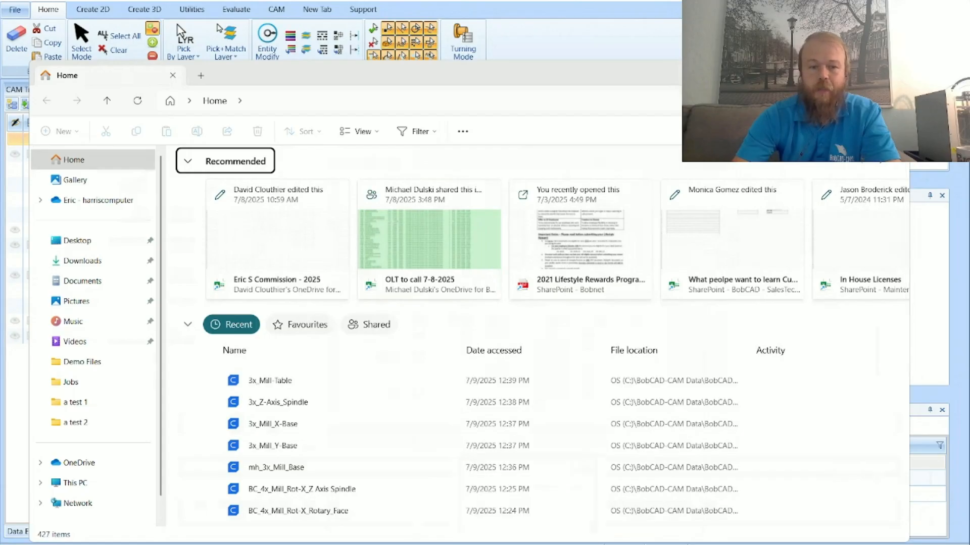
left_click(299, 544)
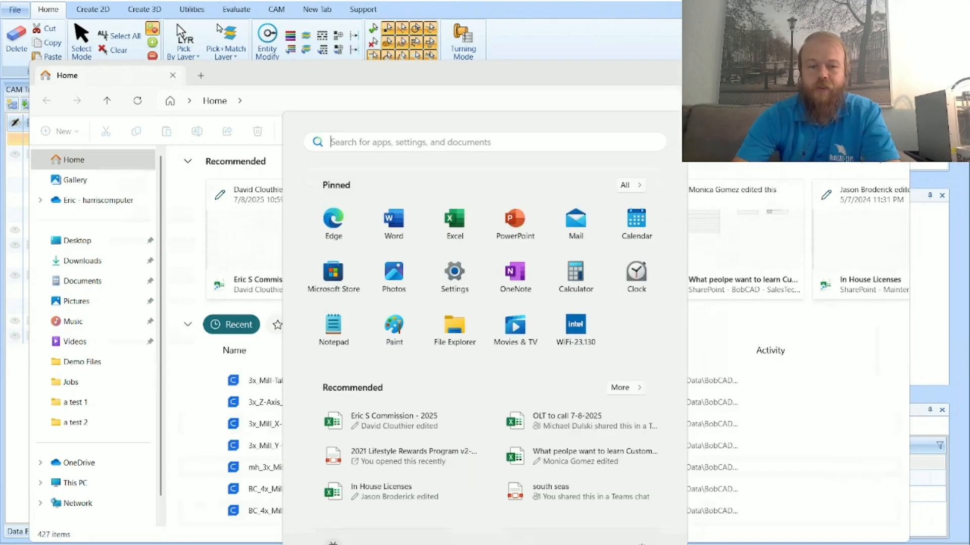
type("fi")
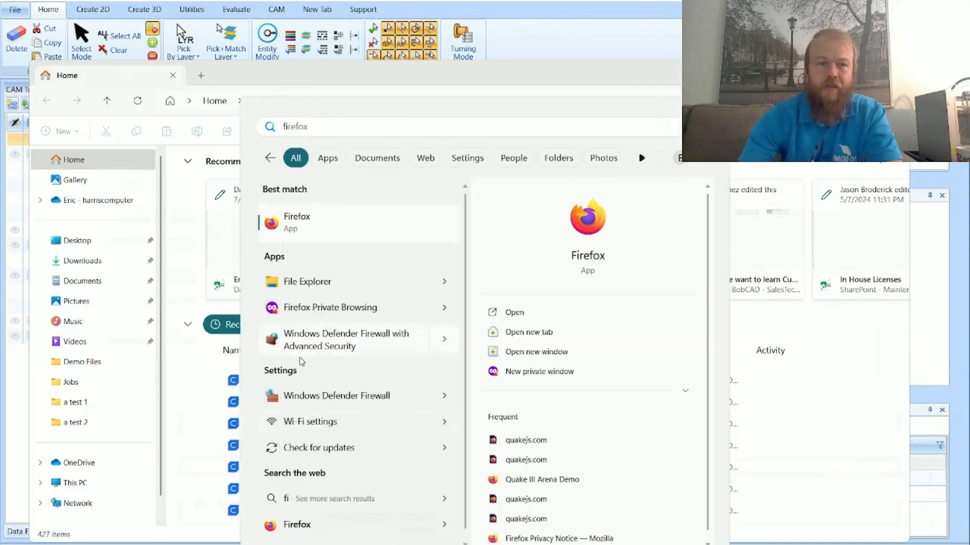
left_click(237, 77)
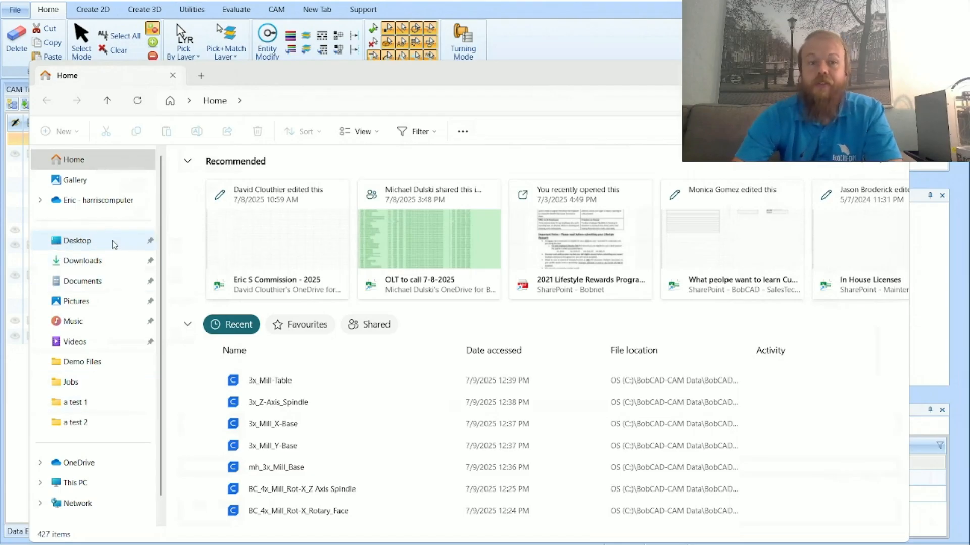
- Open the OS (C:) drive from This PC in File Explorer
left_click_drag(371, 71, 417, 85)
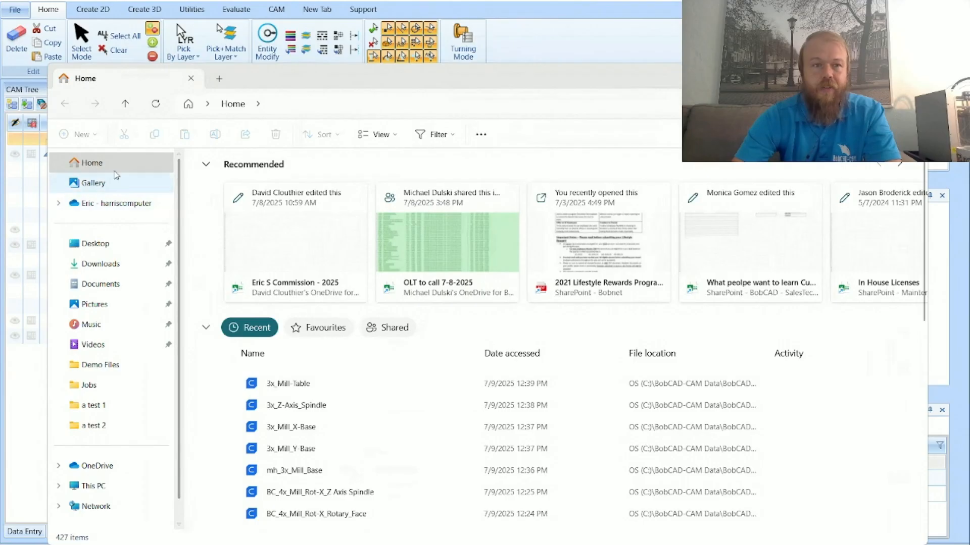
scroll(98, 212, "down", 1)
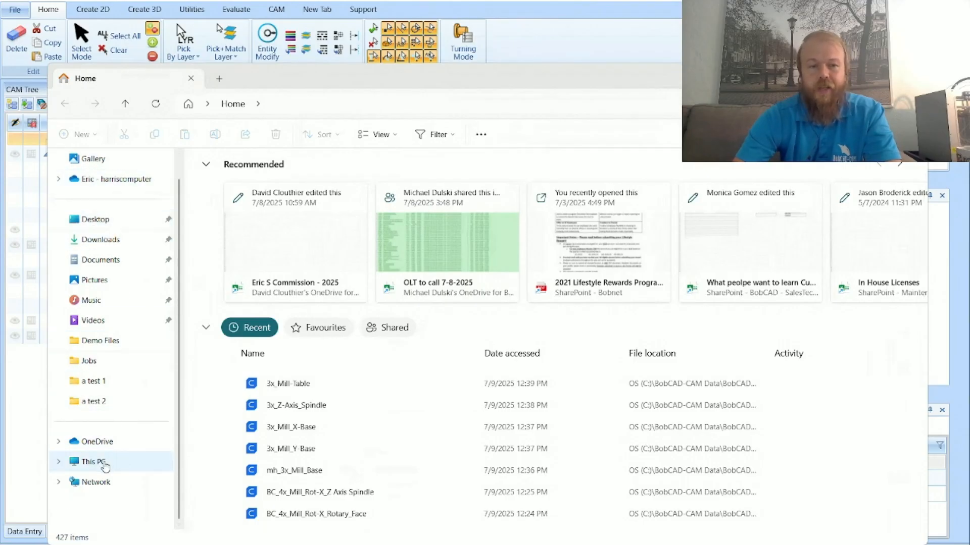
left_click(105, 464)
scroll(94, 438, "up", 1)
scroll(94, 438, "down", 1)
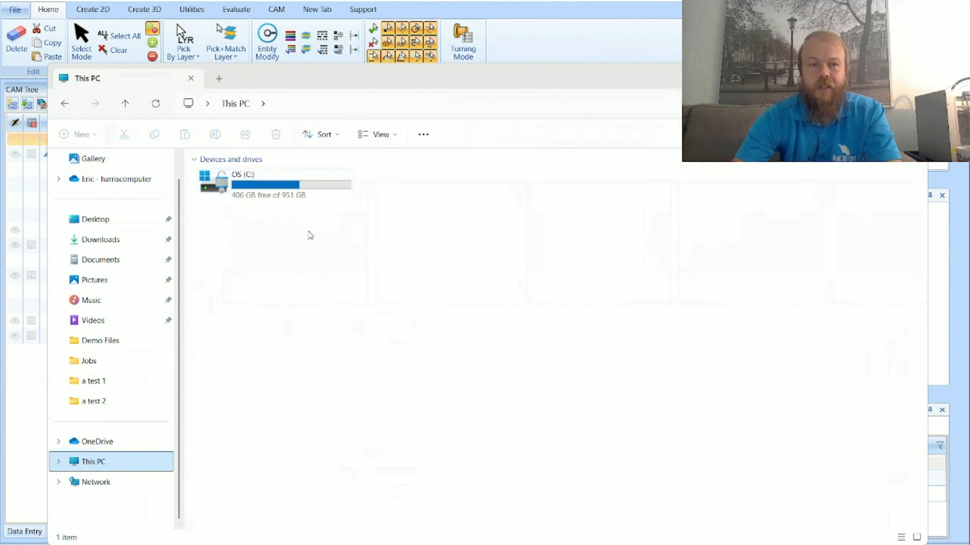
double_click(284, 189)
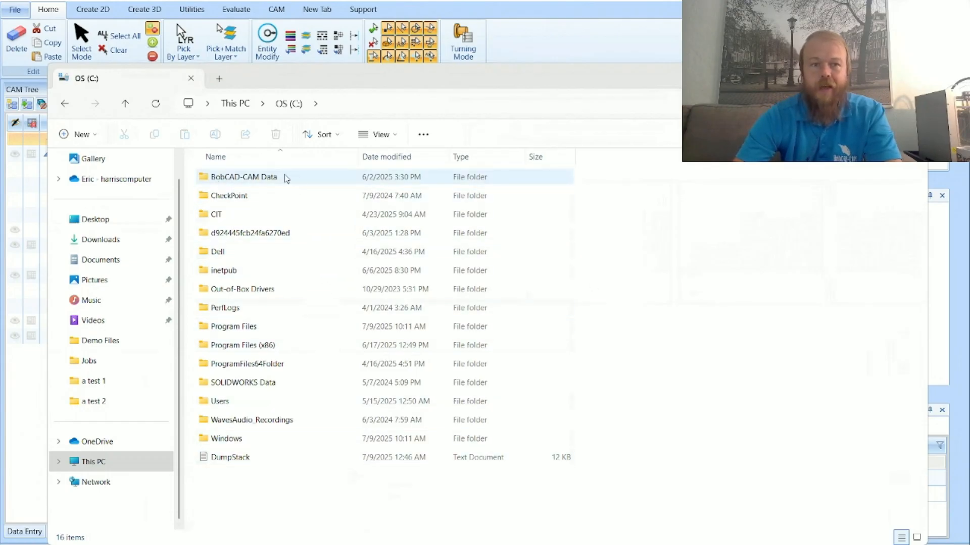
- Browse through BobCAD-CAM Data and BobCAD-CAM V37 to the MachSim folder
mouse_move(297, 178)
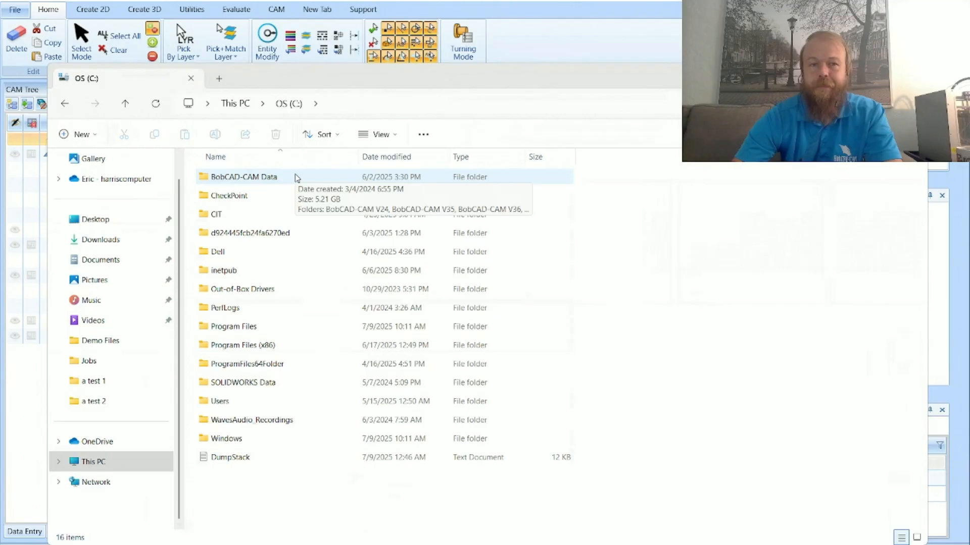
double_click(297, 177)
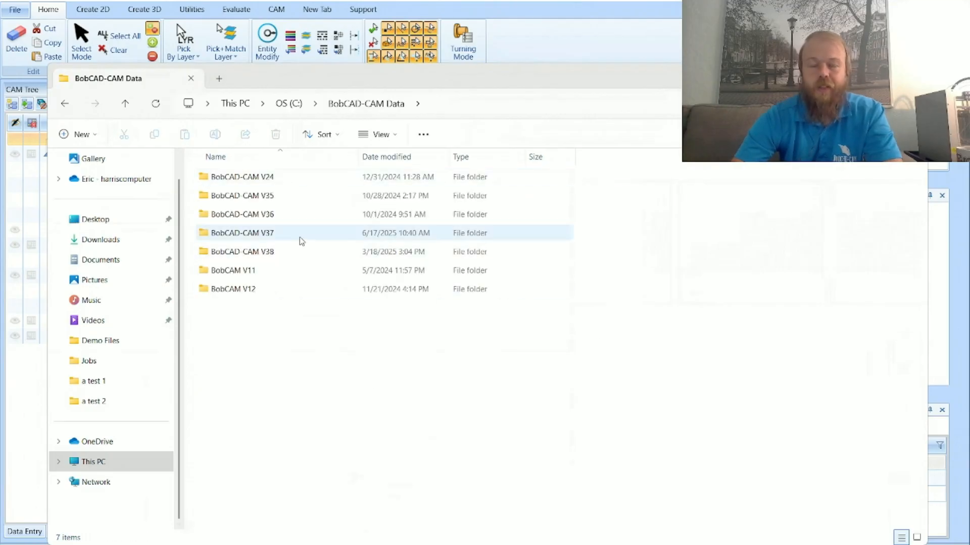
mouse_move(305, 237)
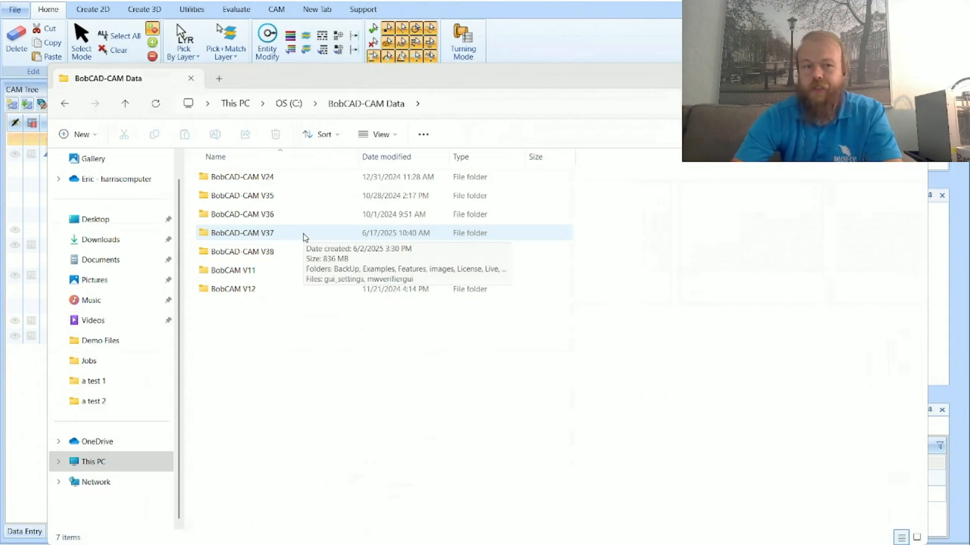
double_click(305, 236)
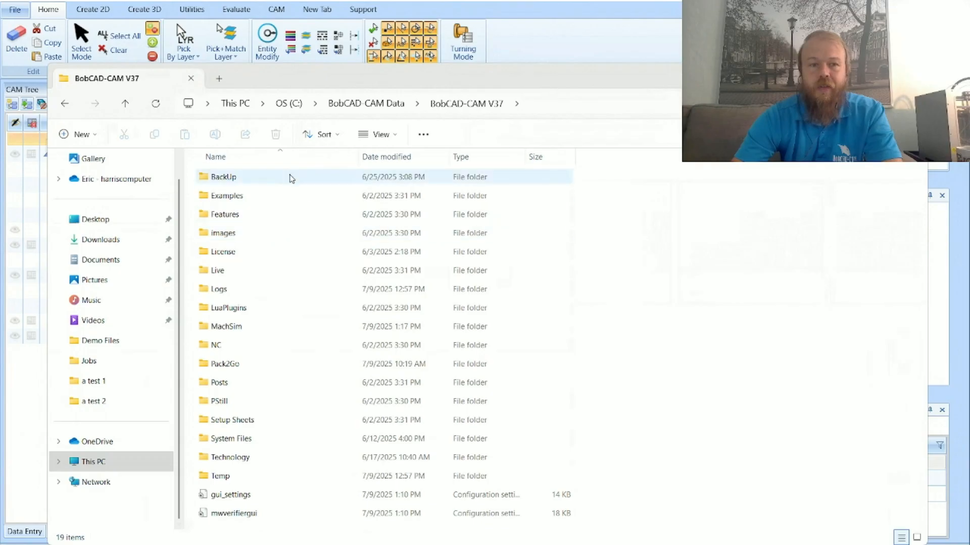
left_click(303, 325)
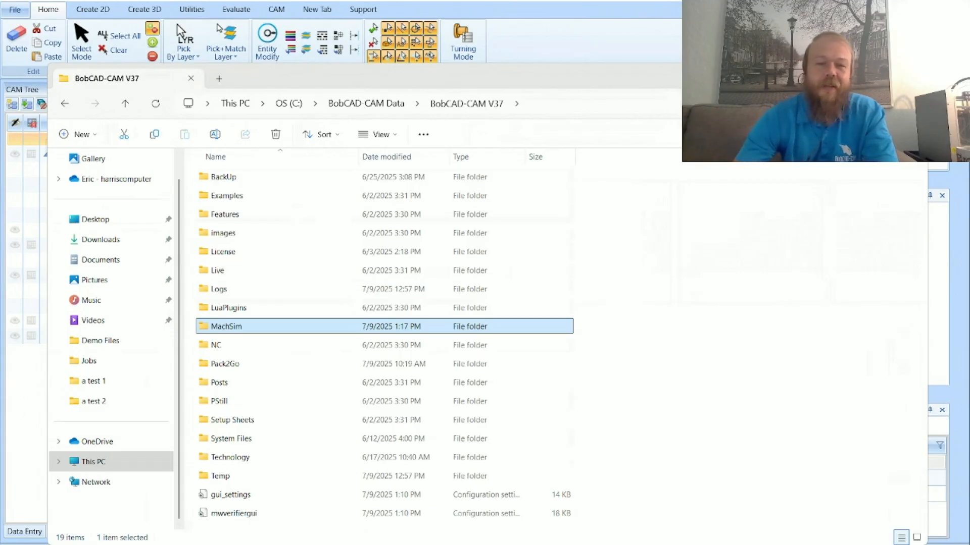
double_click(321, 326)
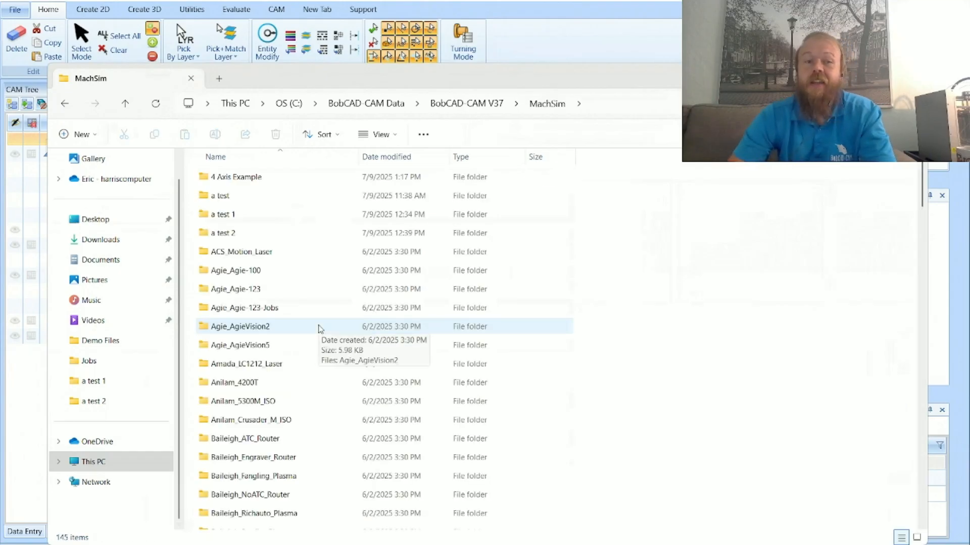
- Open the 4 Axis Example folder and examine the machine definition file inside it
left_click(335, 182)
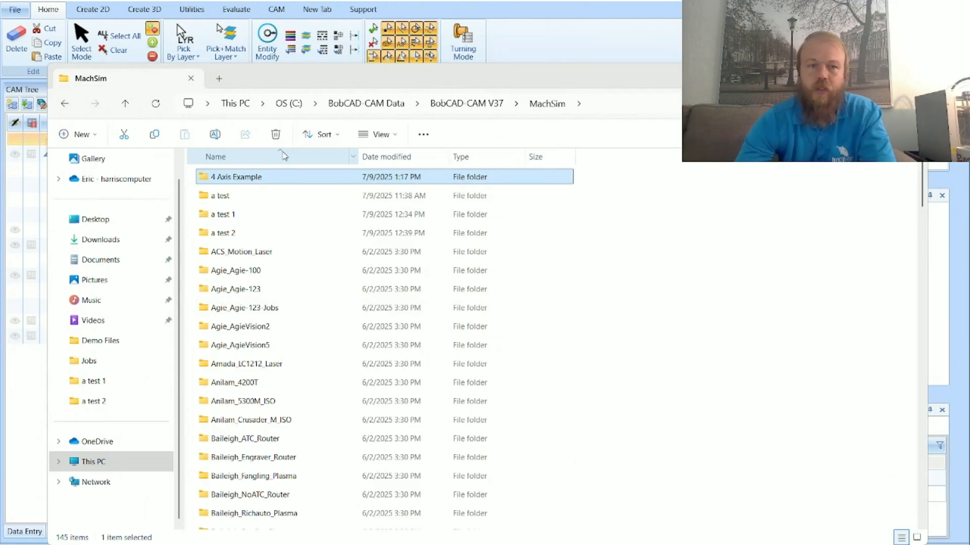
double_click(303, 182)
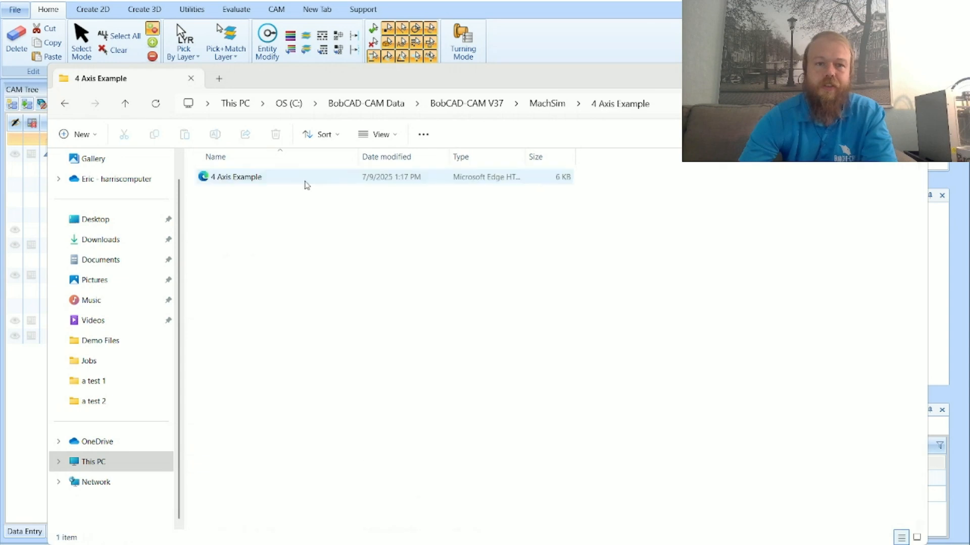
double_click(314, 186)
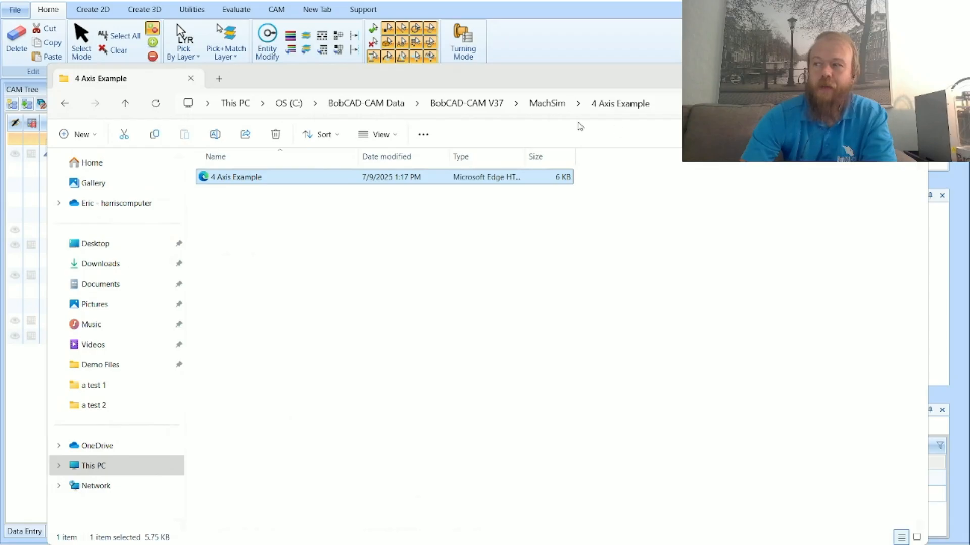
- Return to the MachSim folder and open the BC_4x_Mill folder
left_click(544, 106)
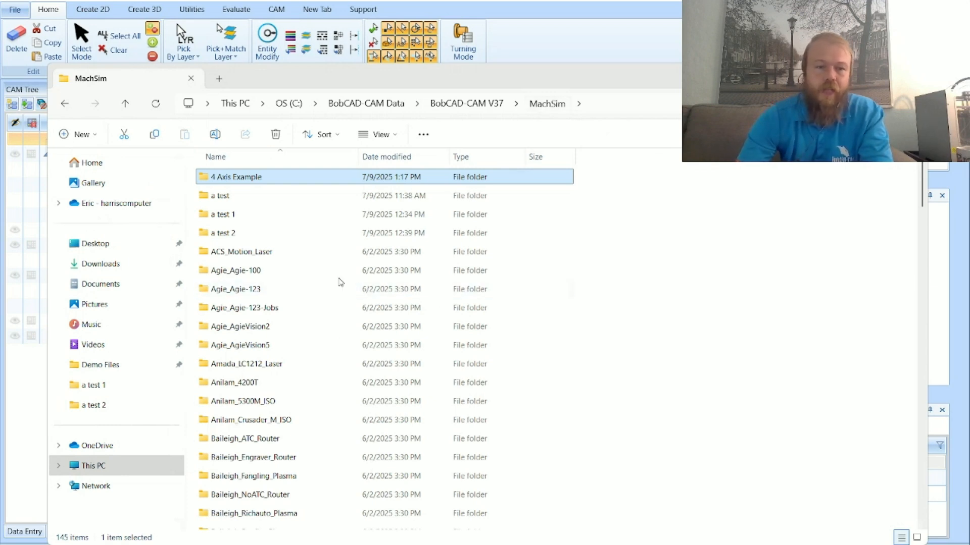
scroll(342, 283, "down", 15)
scroll(339, 281, "down", 4)
scroll(336, 283, "up", 7)
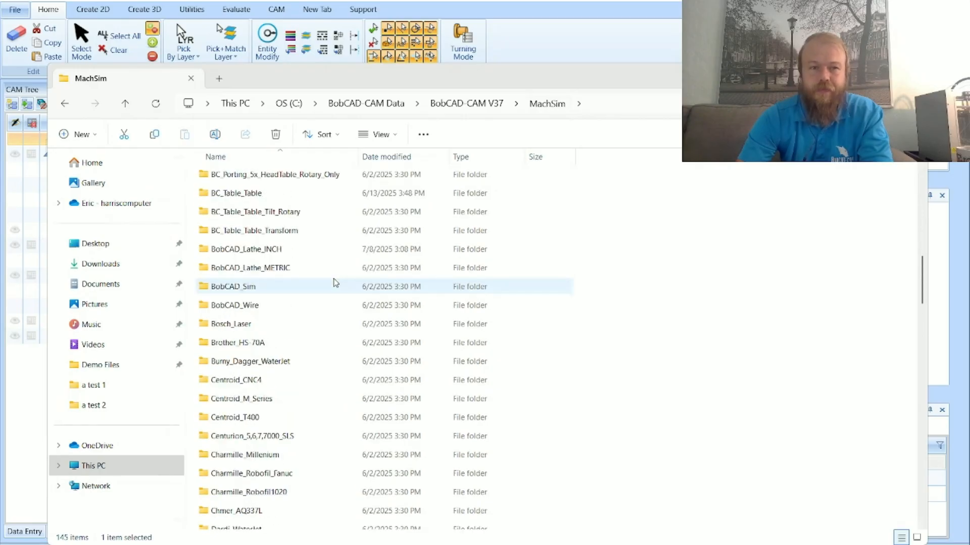
scroll(335, 283, "up", 4)
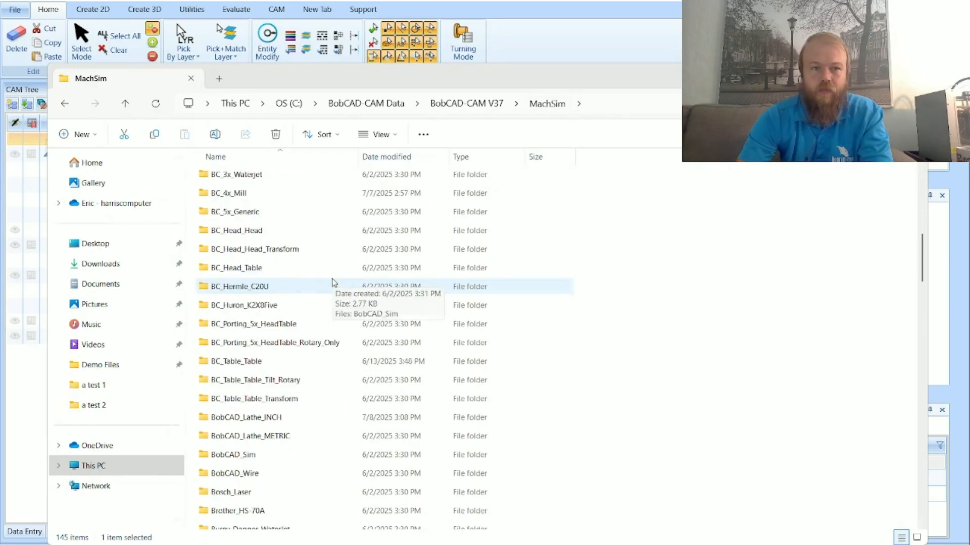
left_click(307, 249)
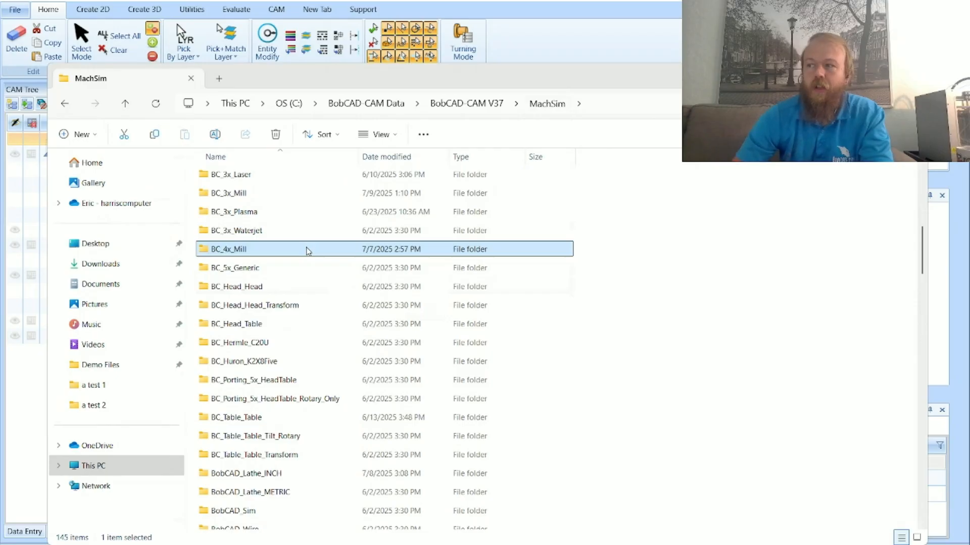
double_click(307, 250)
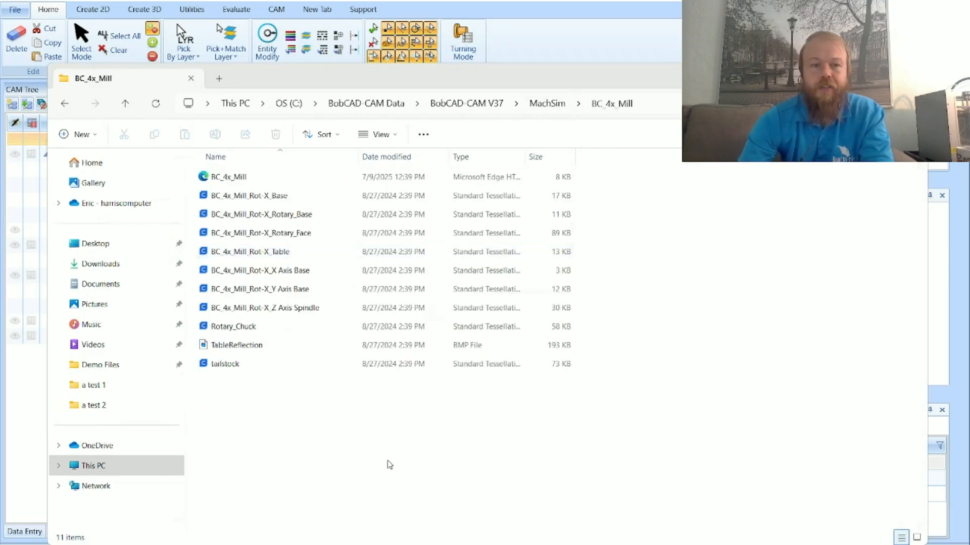
- Copy all files in the BC_4x_Mill folder except the BC_4x_Mill XML machine definition file
left_click(282, 183)
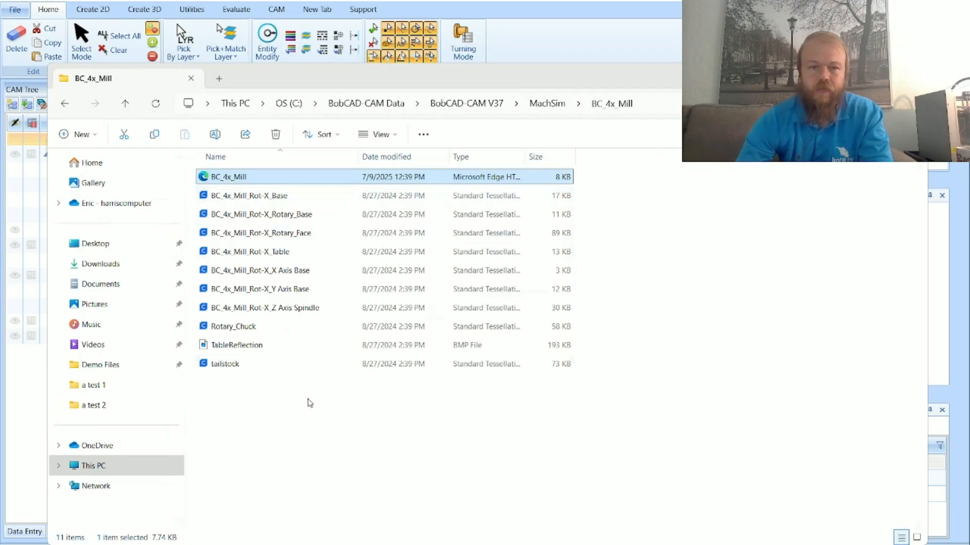
left_click_drag(299, 422, 446, 199)
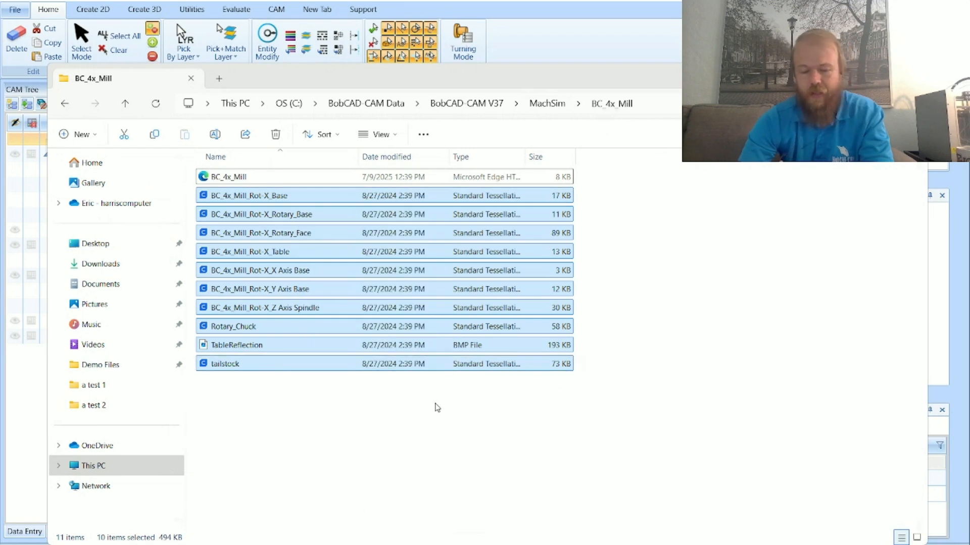
key("ctrl+c")
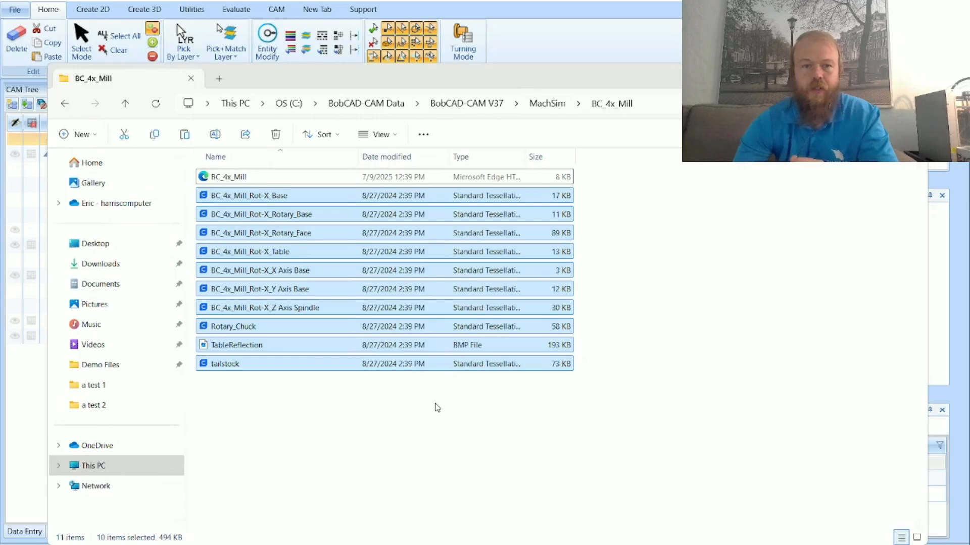
right_click(404, 316)
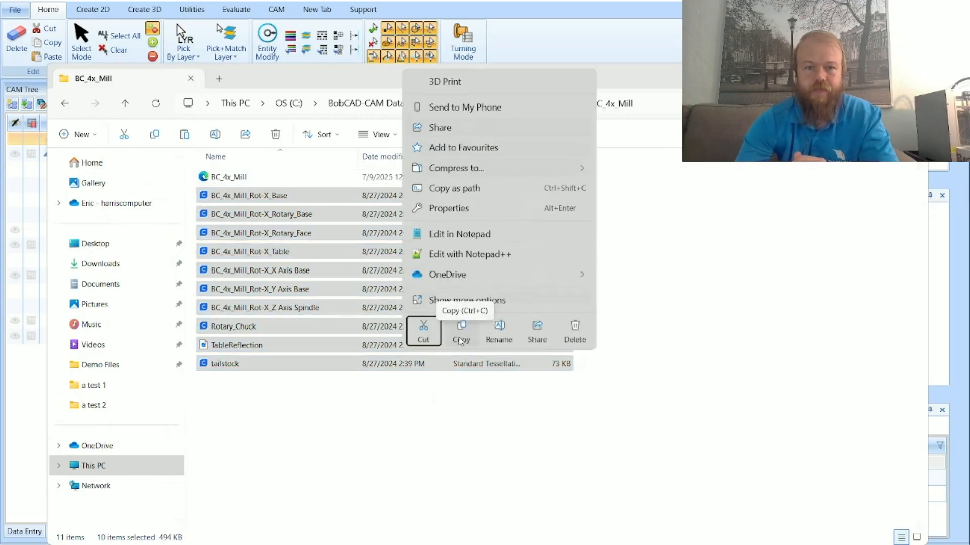
left_click(453, 423)
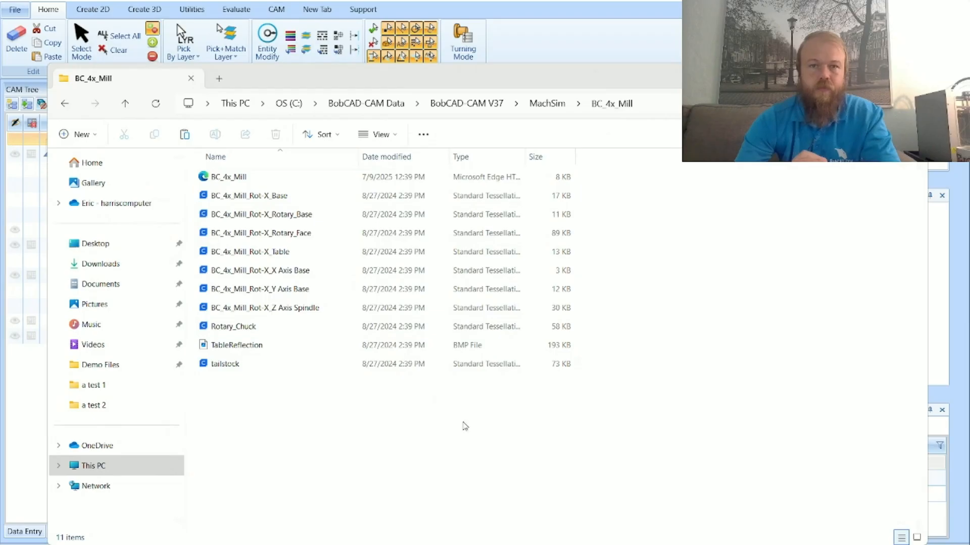
- Paste the copied BC_4x_Mill files into the 4 Axis Example folder under MachSim and return to the online help
left_click(546, 104)
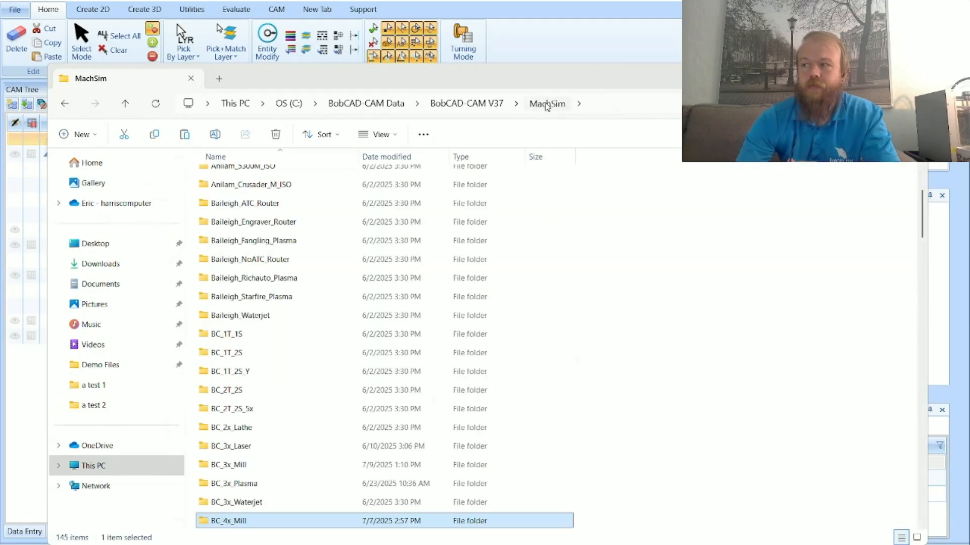
scroll(351, 405, "up", 5)
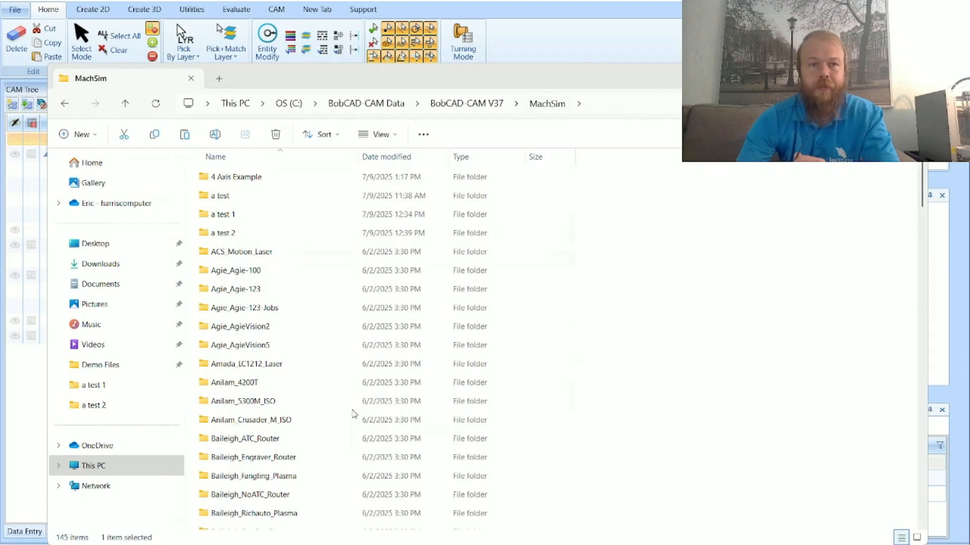
double_click(289, 185)
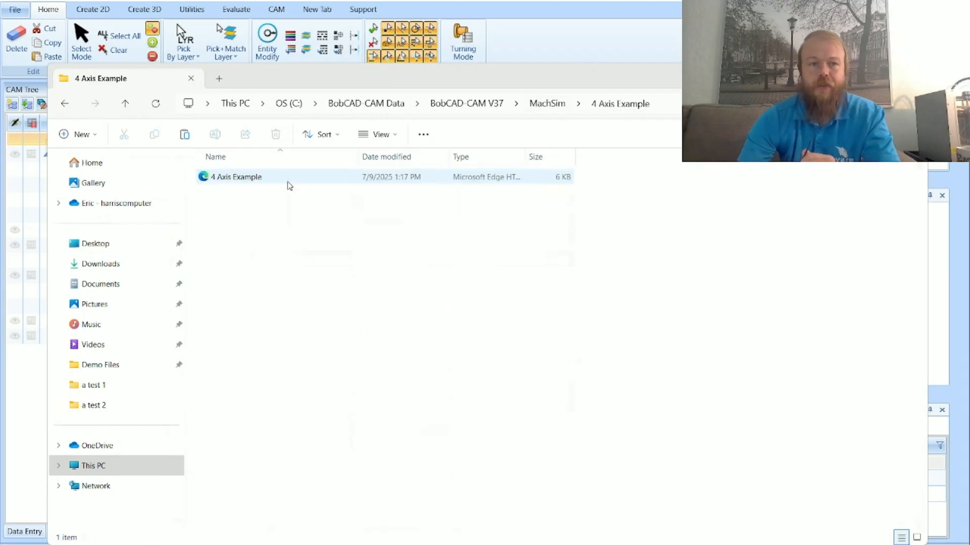
right_click(357, 228)
left_click(376, 244)
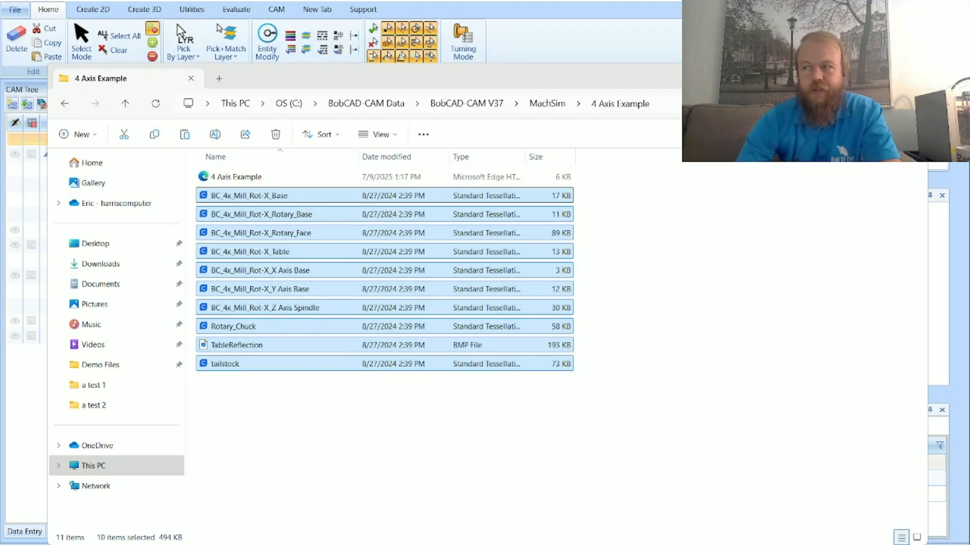
left_click(914, 77)
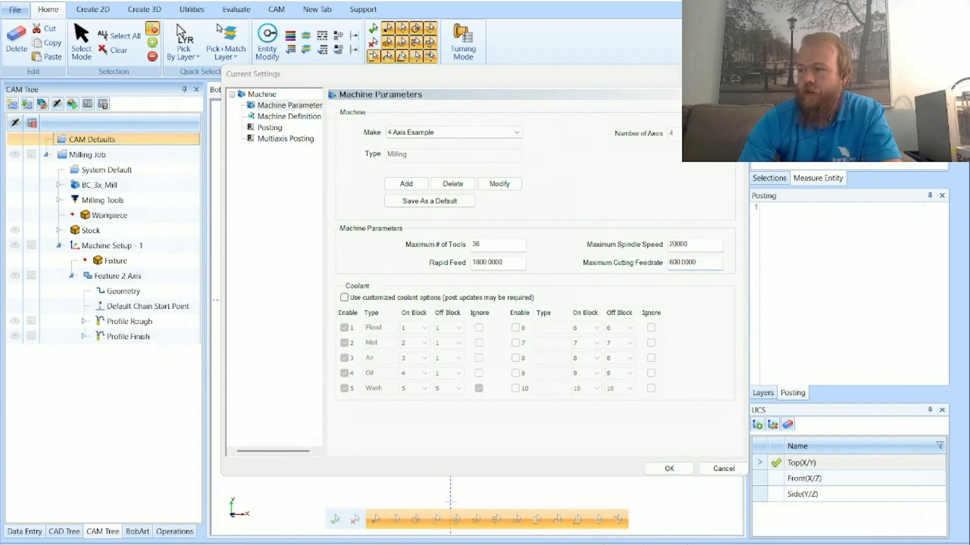
left_click_drag(969, 30, 484, 0)
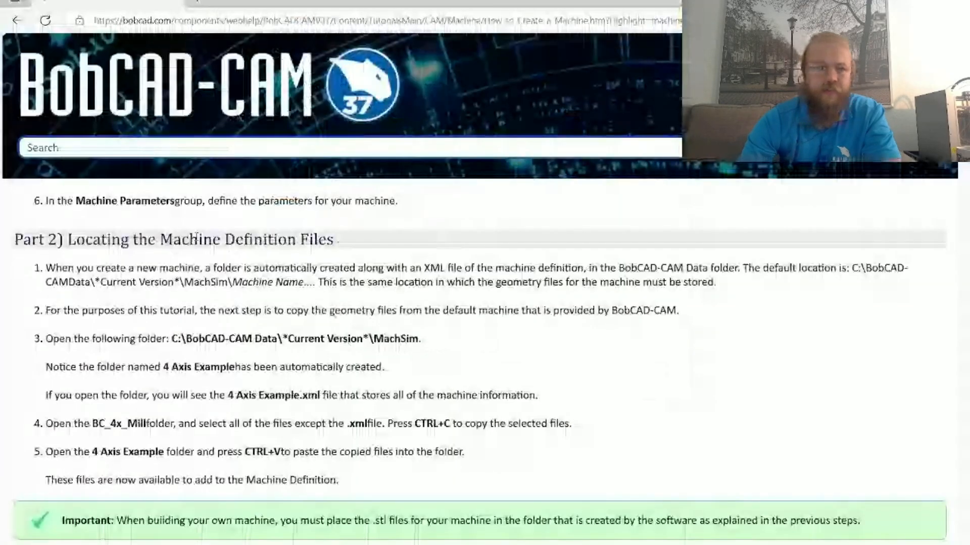
- Review Part 2 of the help tutorial on copying the BC_4x_Mill files into the 4 Axis Example folder
left_click_drag(26, 235, 388, 240)
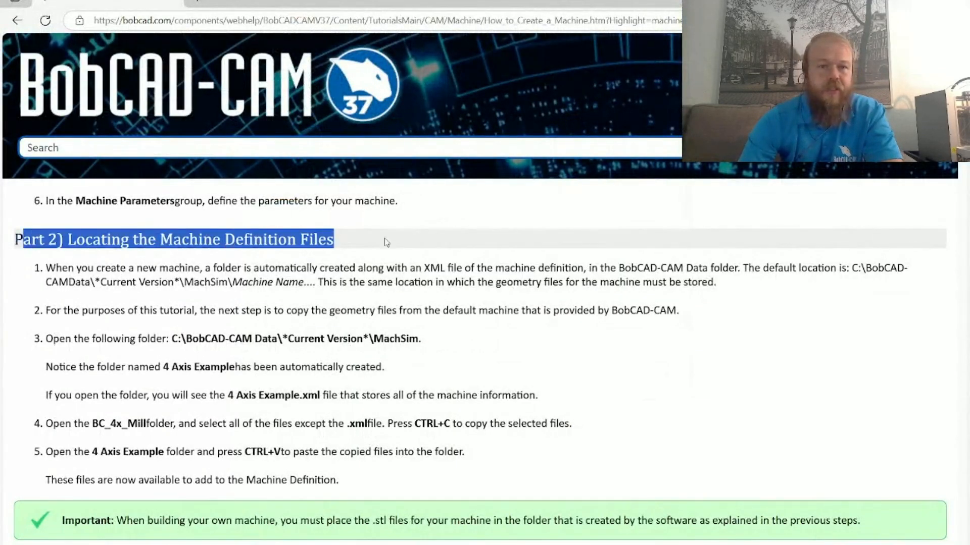
left_click(158, 437)
left_click_drag(46, 423, 585, 424)
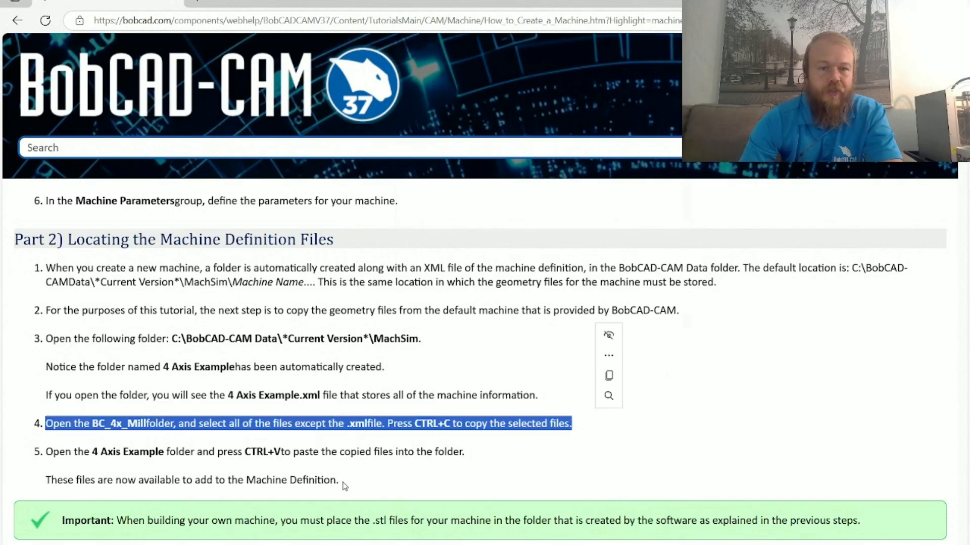
left_click(44, 456)
left_click_drag(46, 455, 302, 454)
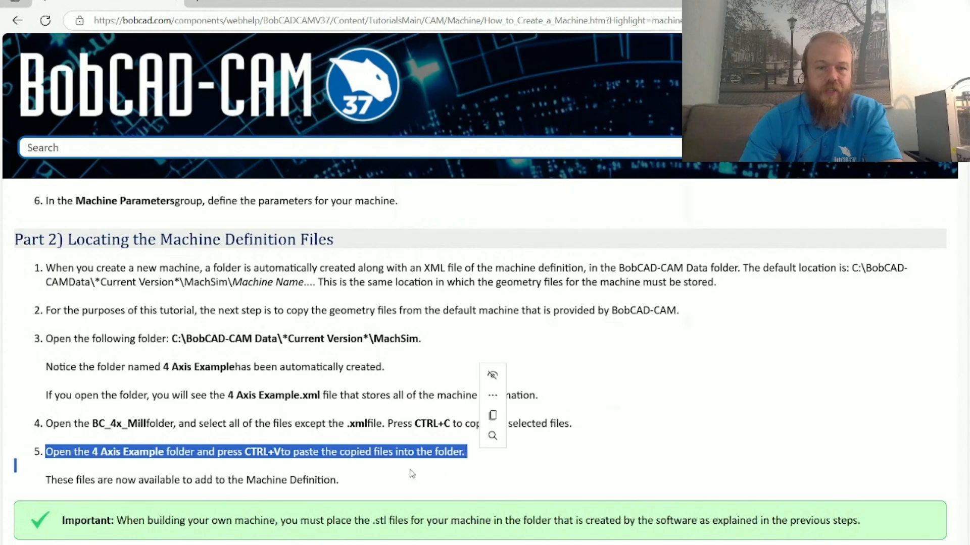
scroll(213, 367, "down", 2)
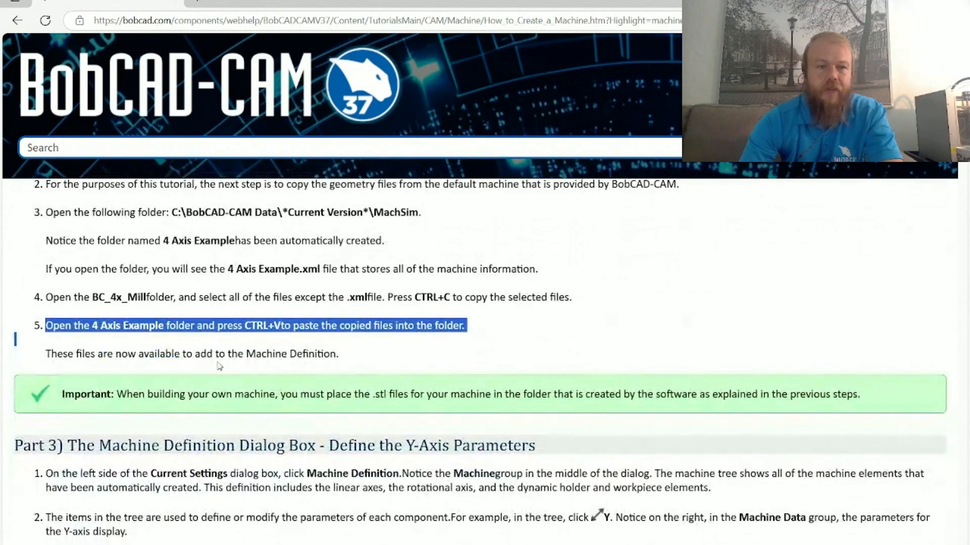
left_click_drag(342, 354, 246, 354)
- Read the tutorial's important note about placing .stl files and the start of Part 3 on Y-axis parameters
scroll(142, 408, "down", 1)
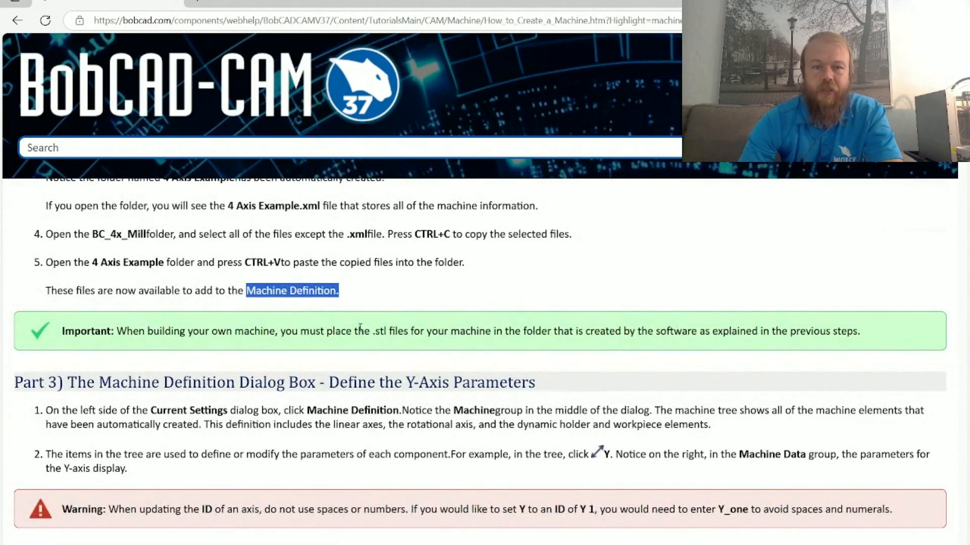
left_click(398, 334)
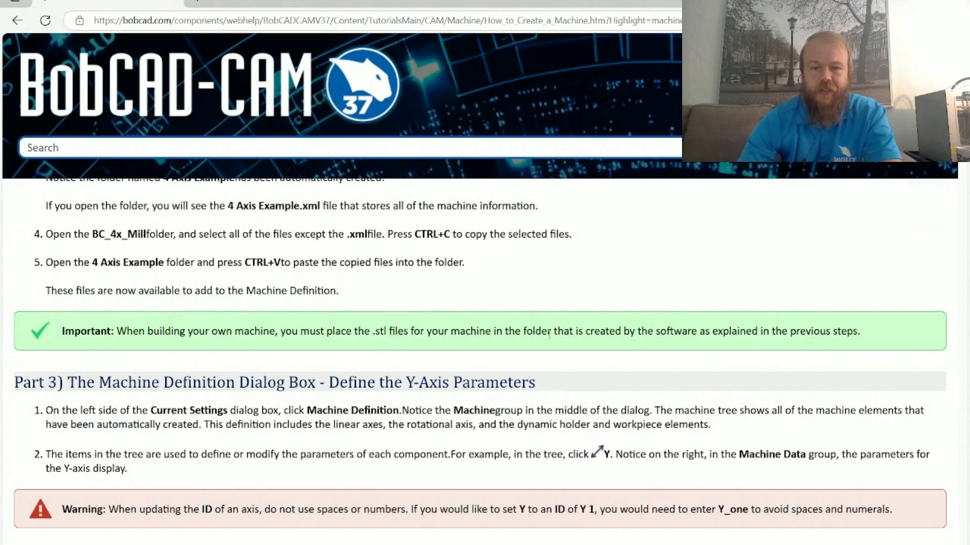
left_click_drag(63, 333, 115, 332)
left_click(429, 303)
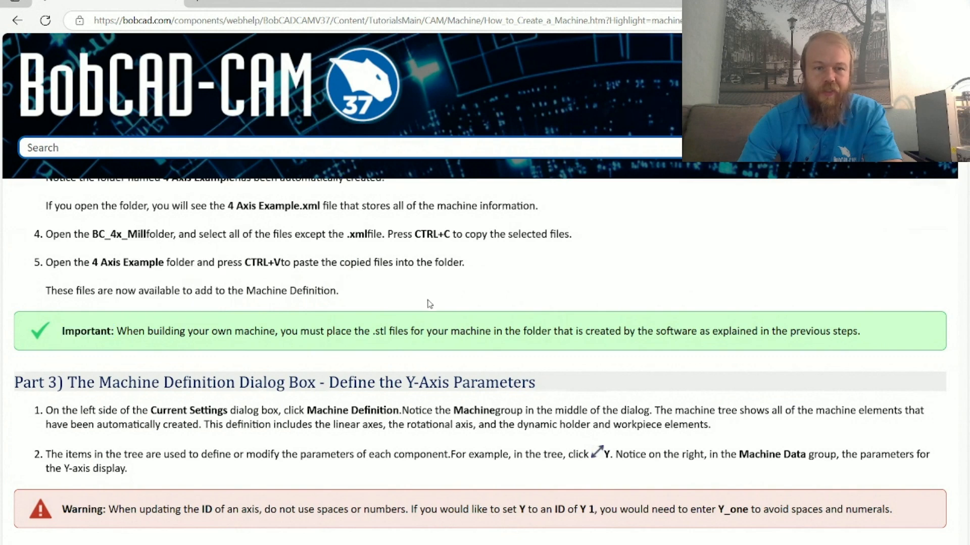
scroll(423, 317, "down", 3)
left_click_drag(8, 260, 57, 258)
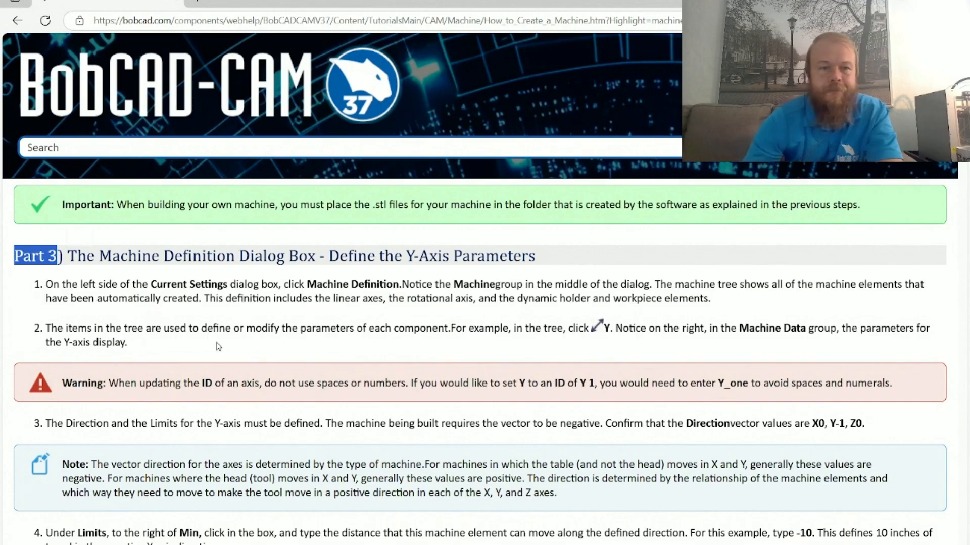
left_click(190, 325)
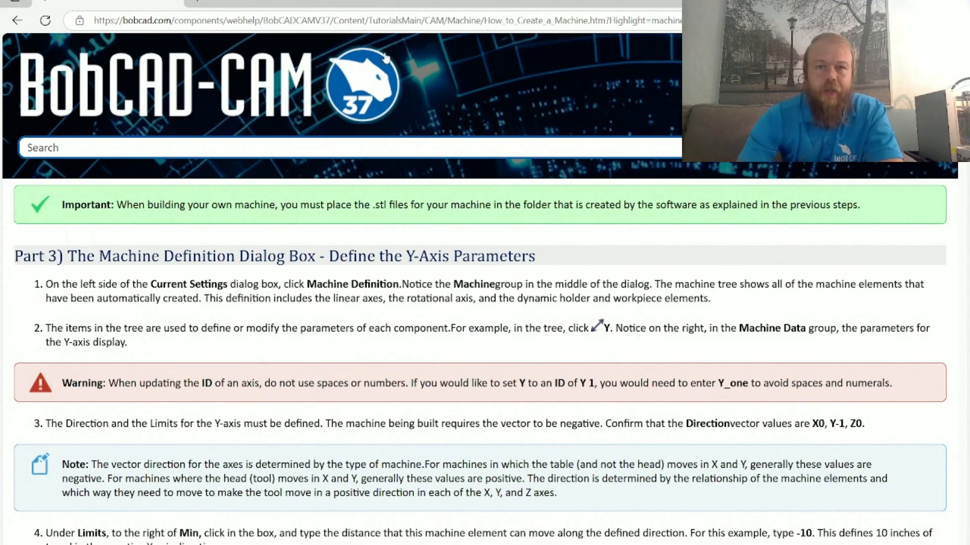
- Switch to BobCAD-CAM and accept the Current Settings dialog for the 4 Axis Example machine
key("alt+Tab")
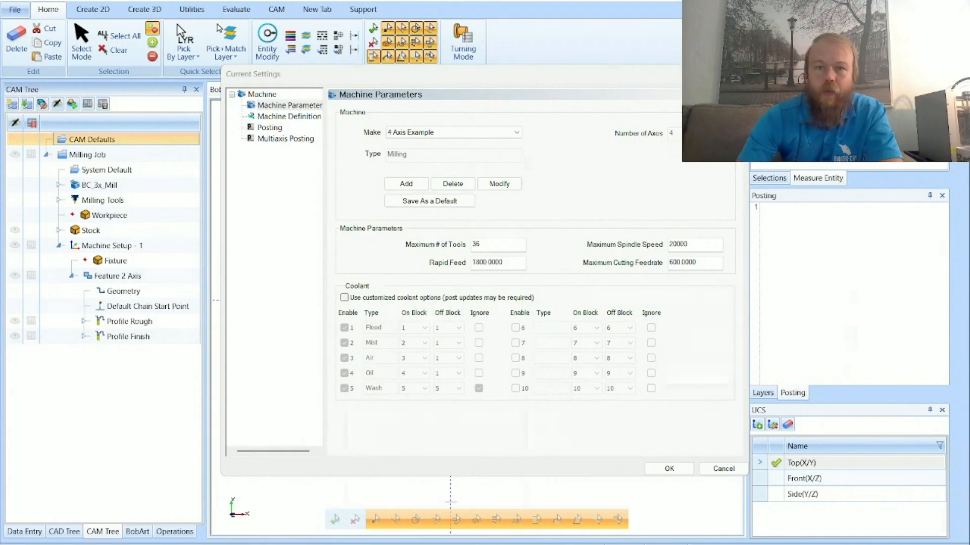
left_click(250, 77)
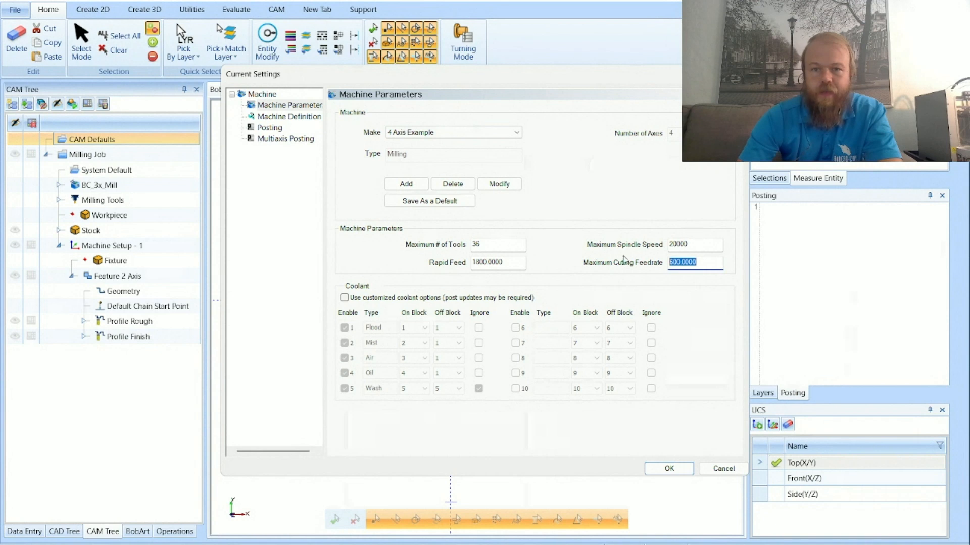
key("Return")
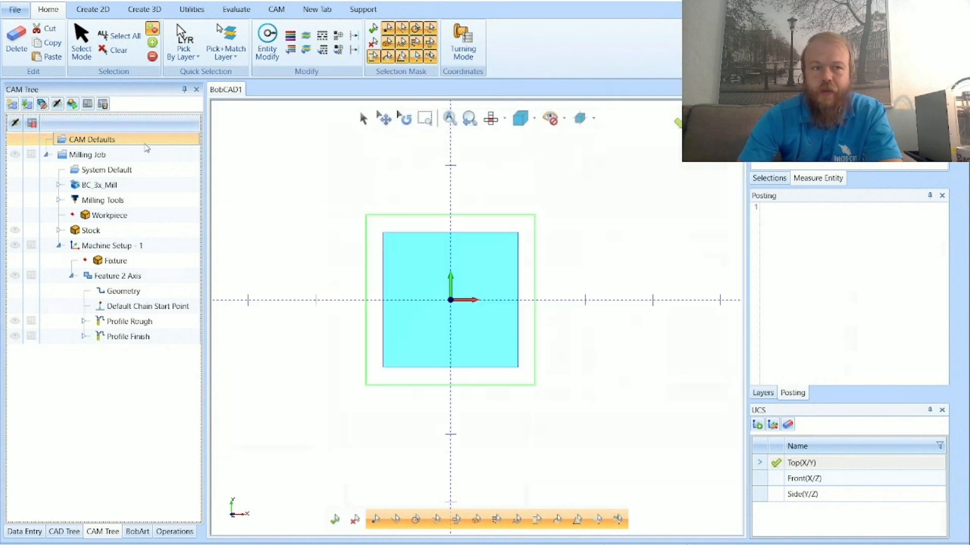
- Reopen the Current Settings from the CAM Defaults and choose 4 Axis Example as the machine make
right_click(145, 144)
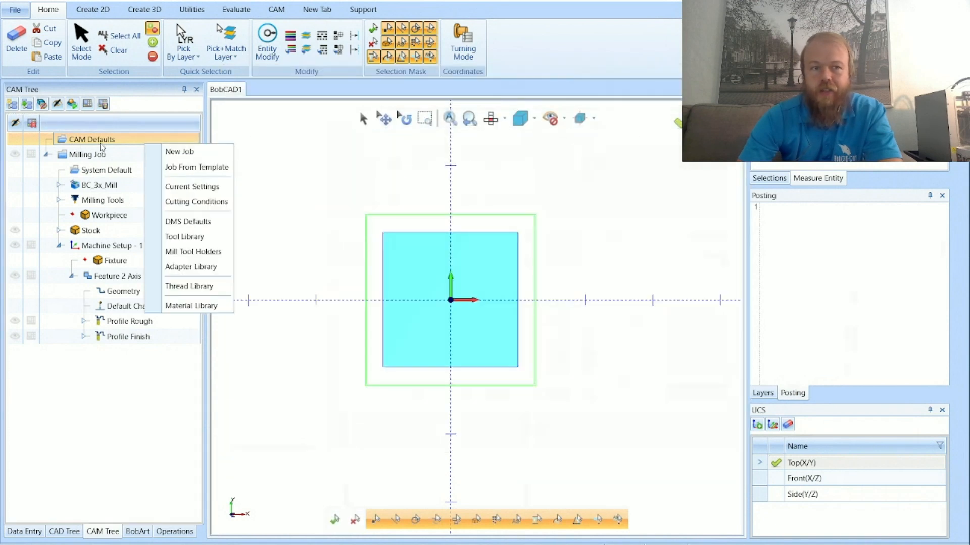
left_click(225, 188)
left_click(458, 133)
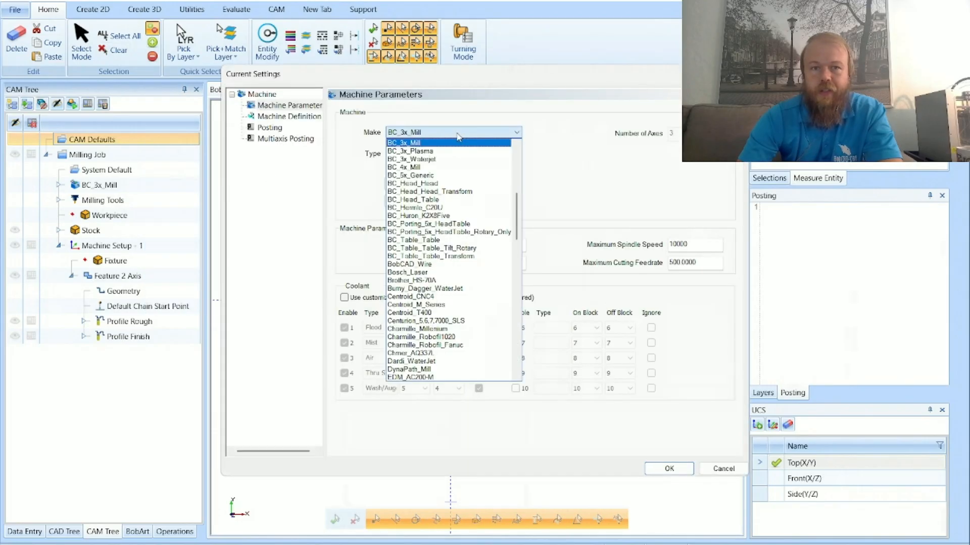
scroll(415, 149, "up", 10)
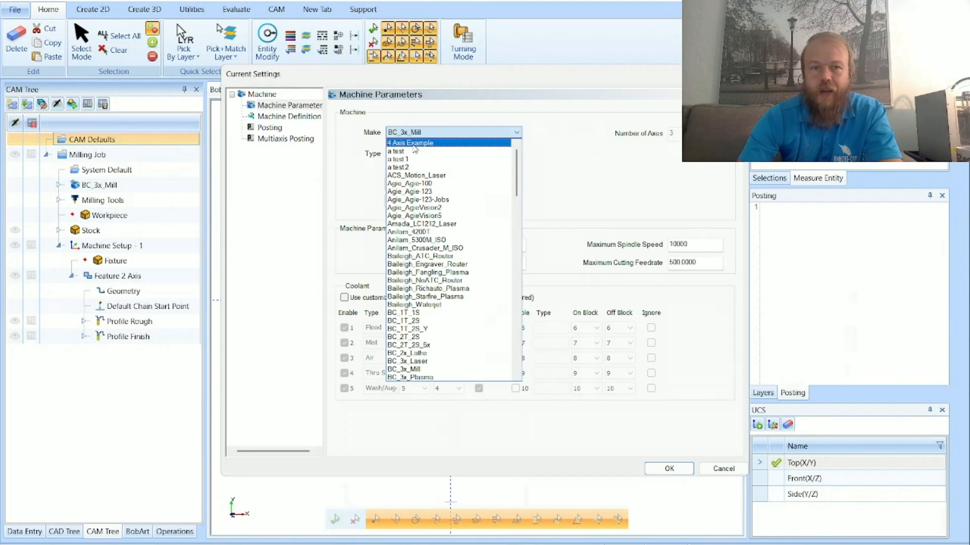
left_click(414, 144)
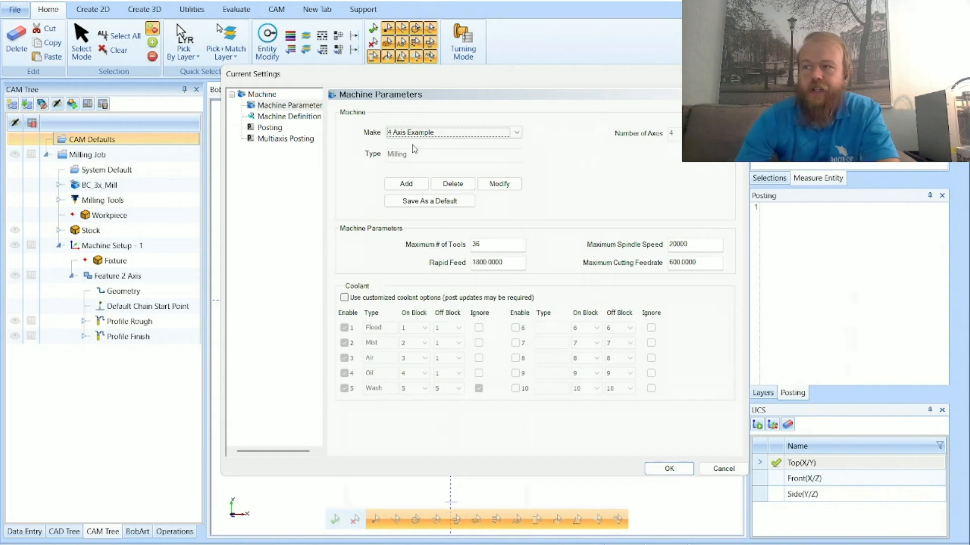
- Open the Machine Definition of 4 Axis Example and display the Y axis's machine data
left_click(303, 116)
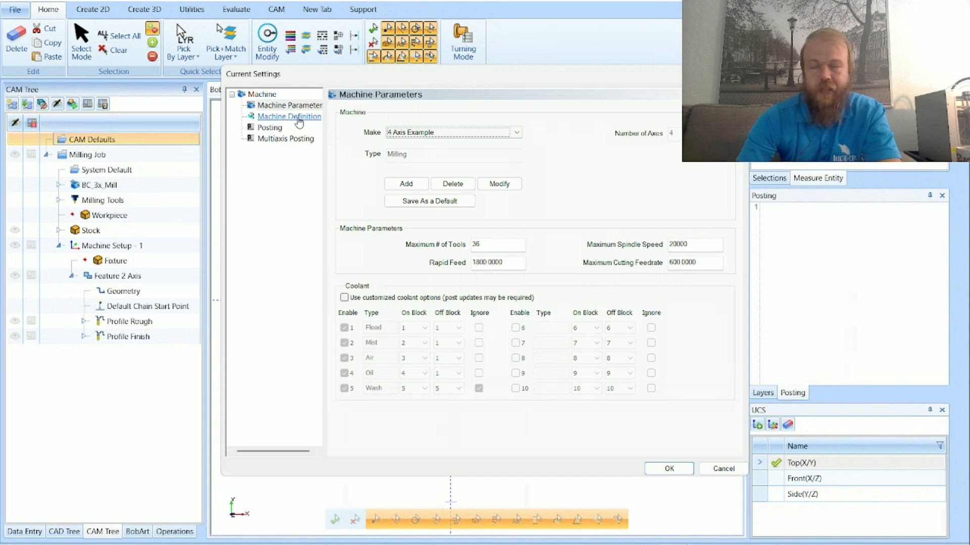
left_click(299, 117)
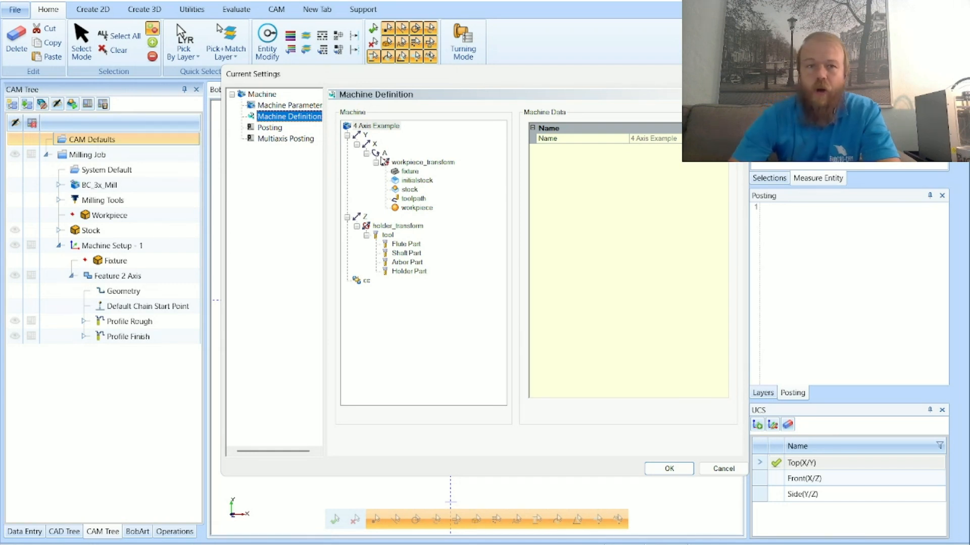
left_click(365, 135)
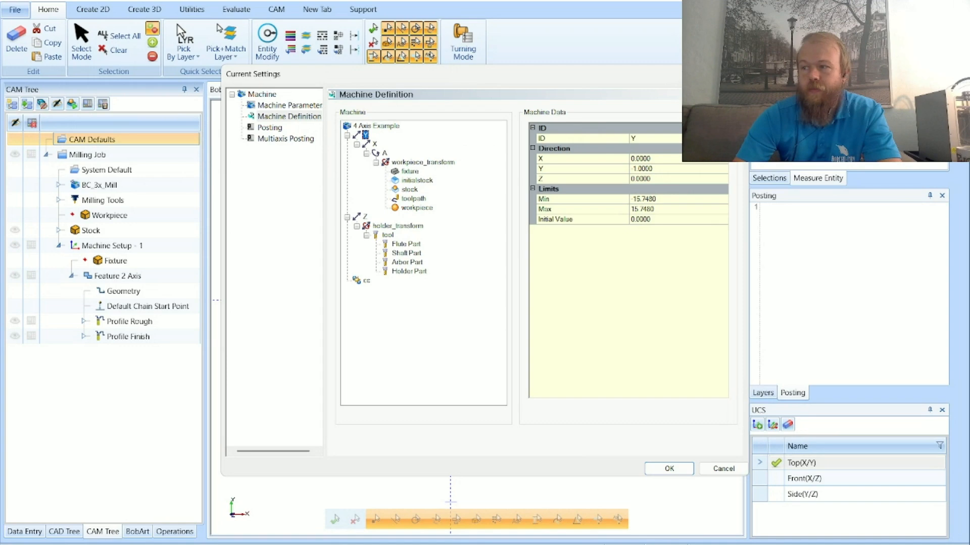
- Read the help tutorial's Part 3 instructions on the Y-axis direction vector and its Min and Max limits
left_click_drag(960, 474, 353, 1)
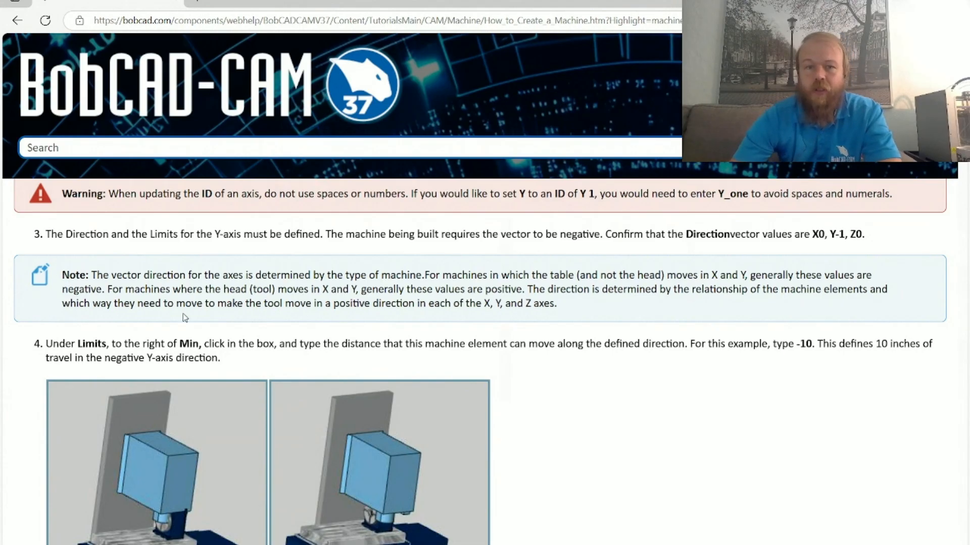
scroll(216, 322, "down", 1)
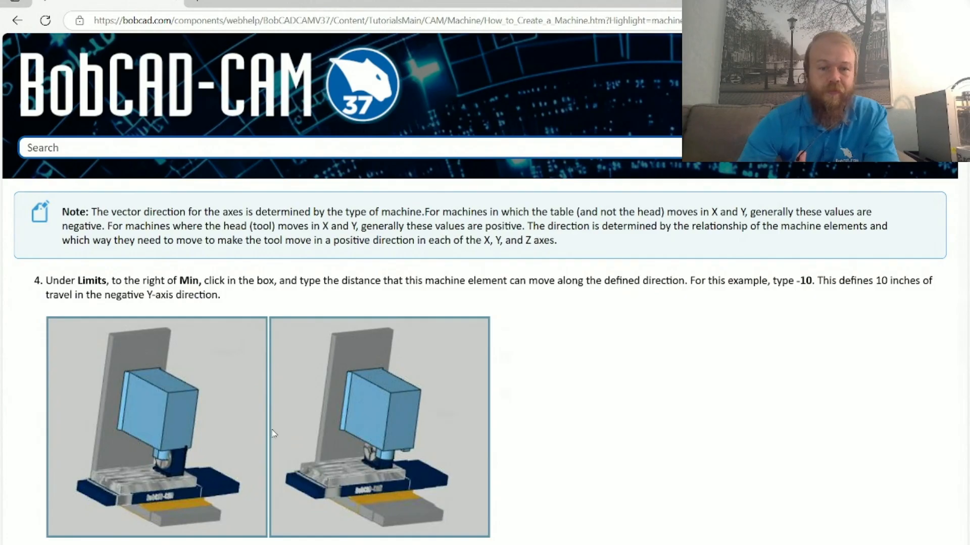
scroll(275, 433, "down", 1)
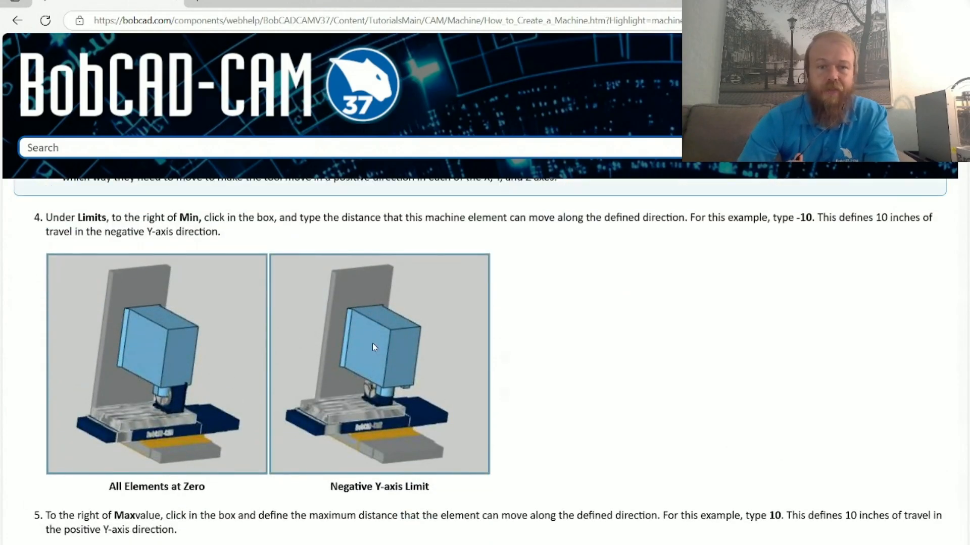
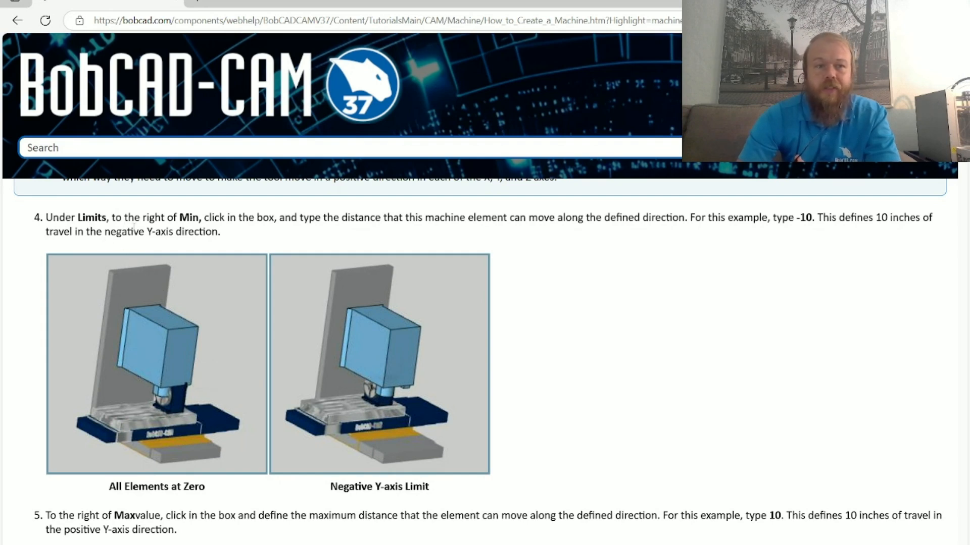
double_click(188, 217)
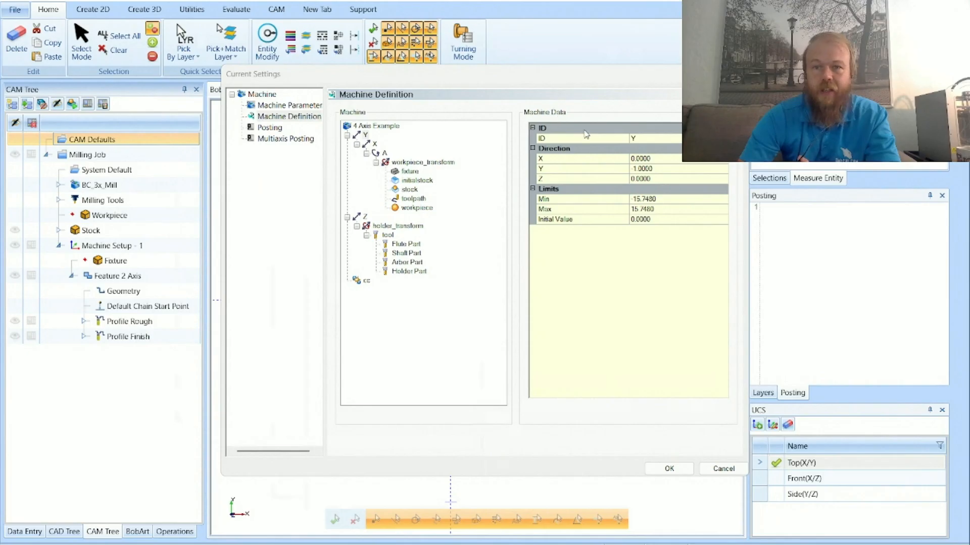
- Set the Y axis's limits to a minimum of -10 and a maximum of 10
left_click(665, 198)
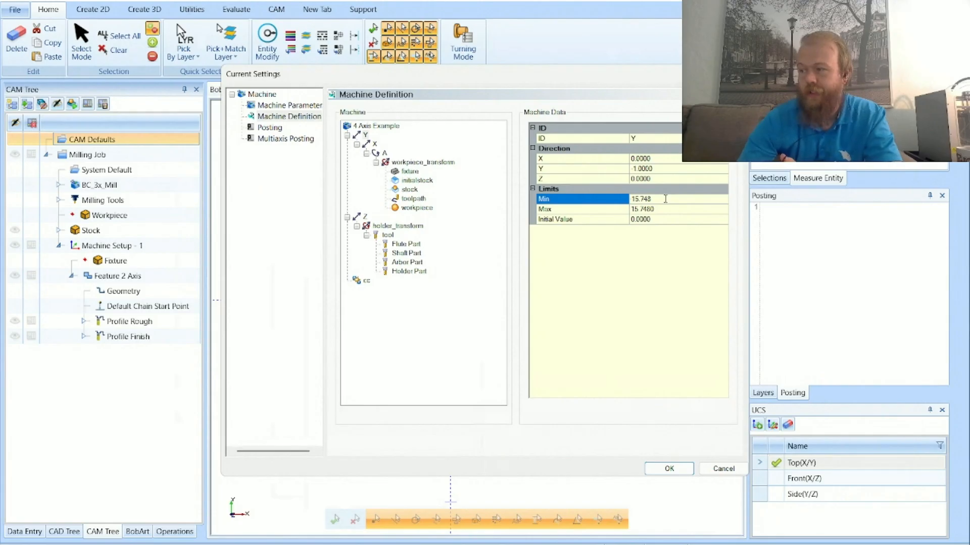
left_click_drag(665, 199, 627, 200)
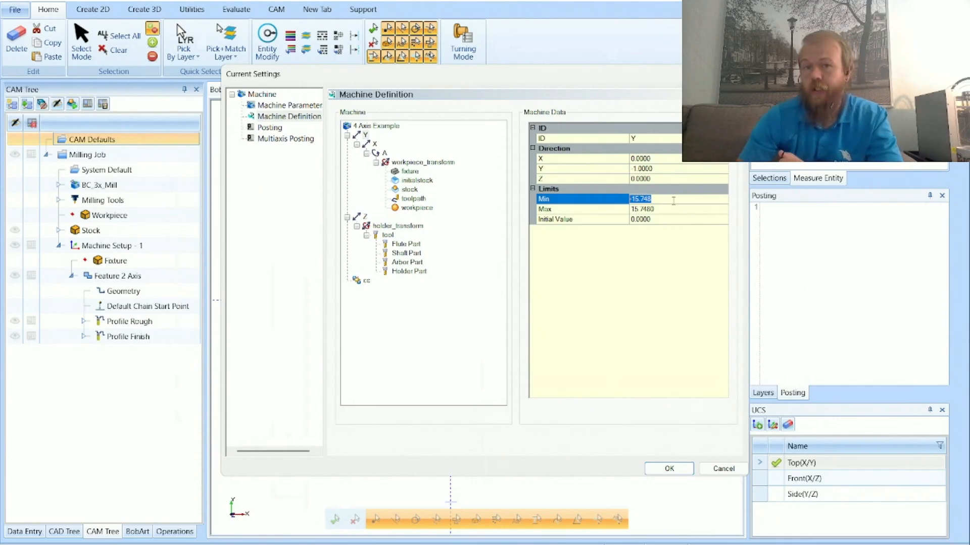
type("10")
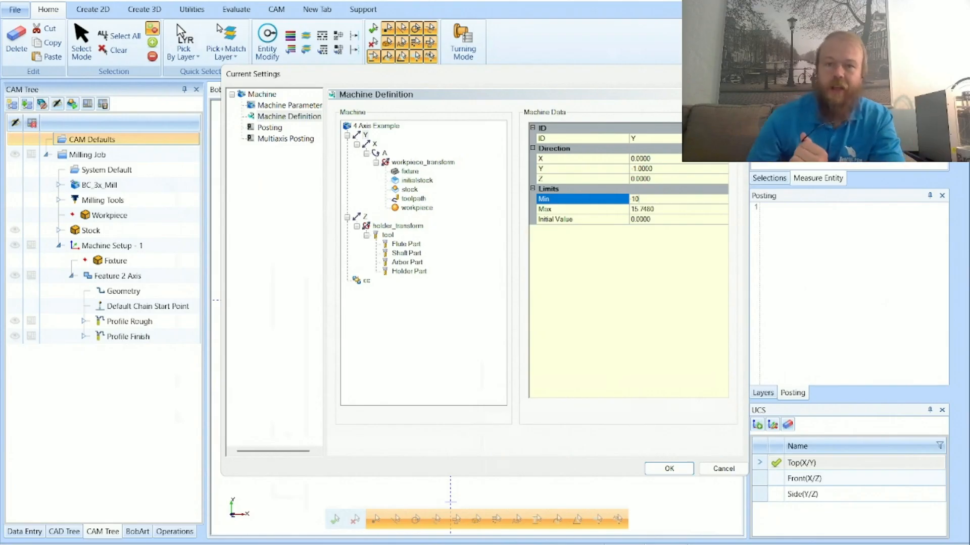
left_click(665, 213)
left_click_drag(659, 210, 629, 211)
type("10")
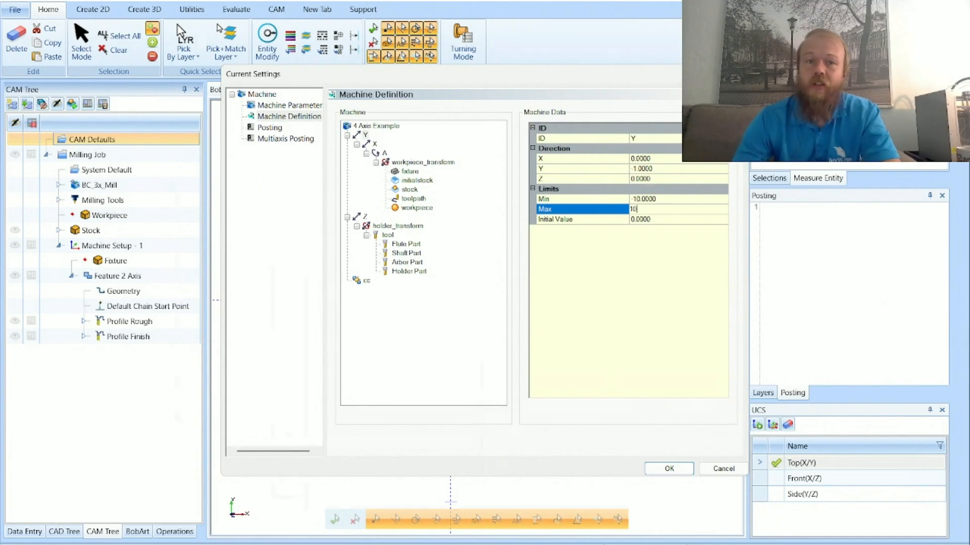
left_click_drag(656, 79, 959, 91)
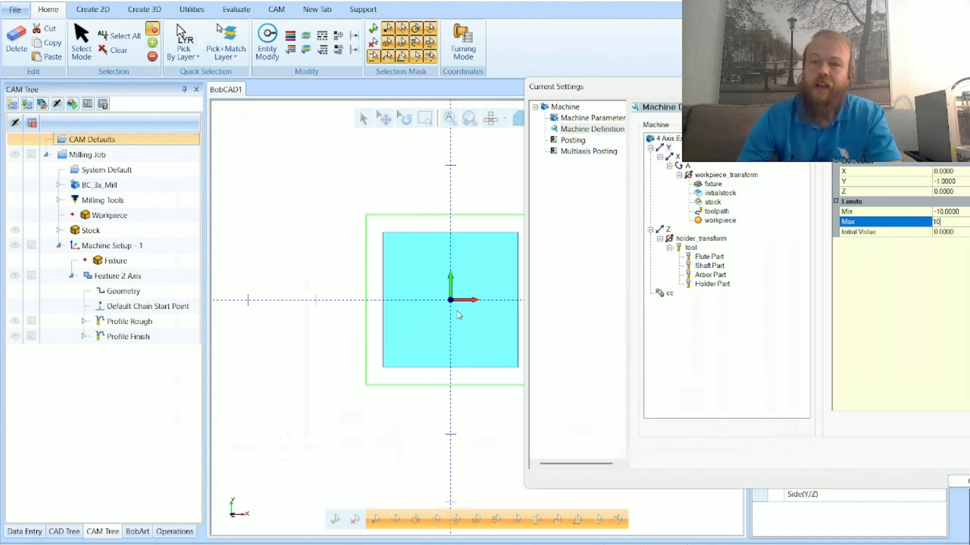
left_click_drag(754, 86, 444, 86)
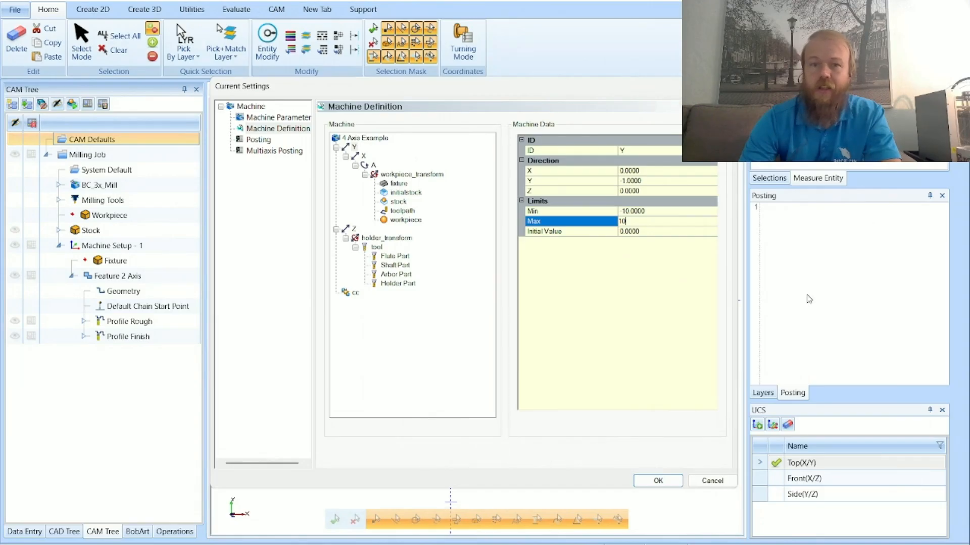
left_click(680, 264)
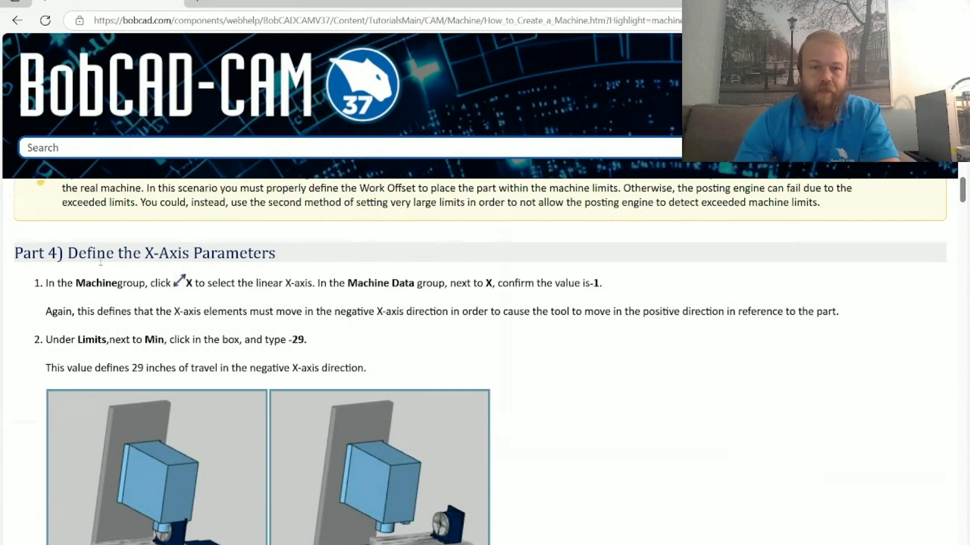
- Return to the machine definition and set the X axis's limits to a minimum of -29 and a maximum of 11
left_click(881, 2)
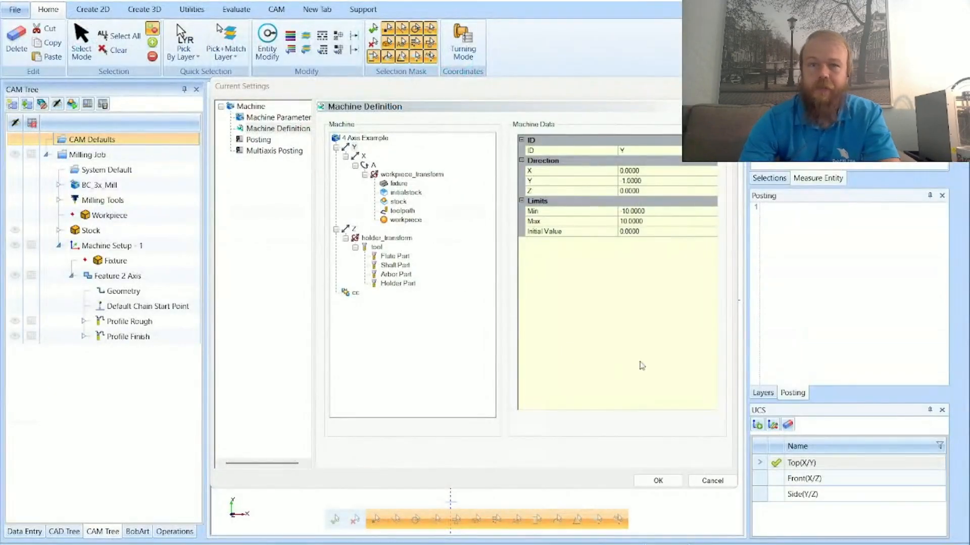
left_click(363, 156)
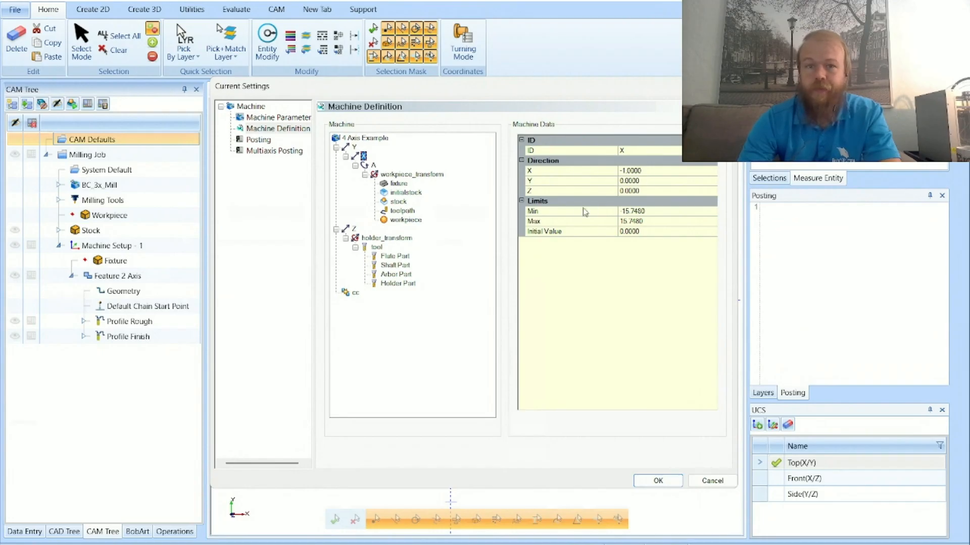
left_click(653, 215)
type("15.748")
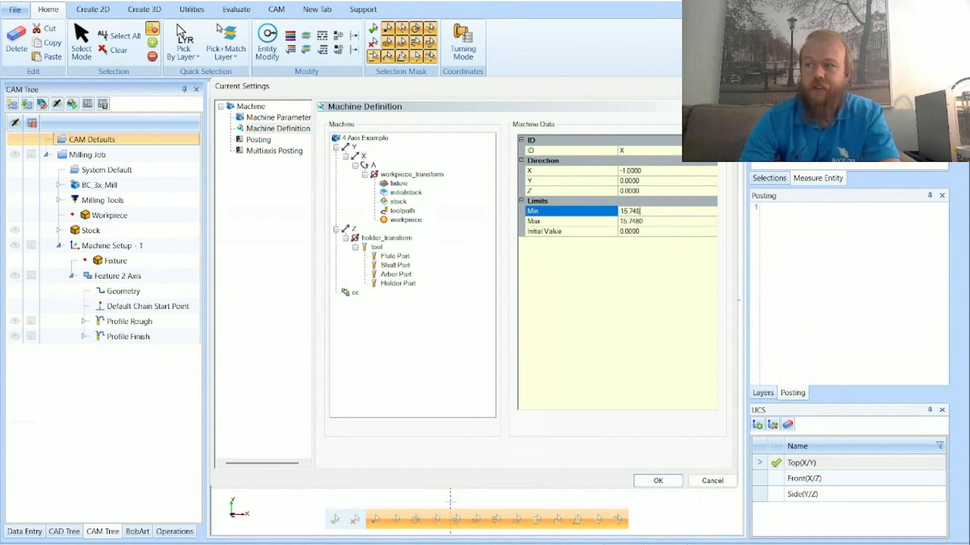
left_click_drag(659, 212, 596, 219)
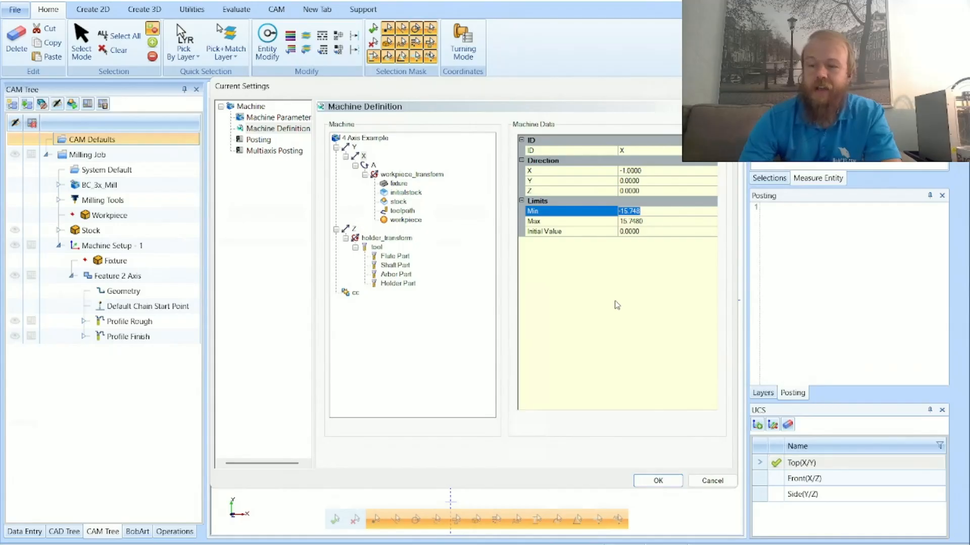
type("29")
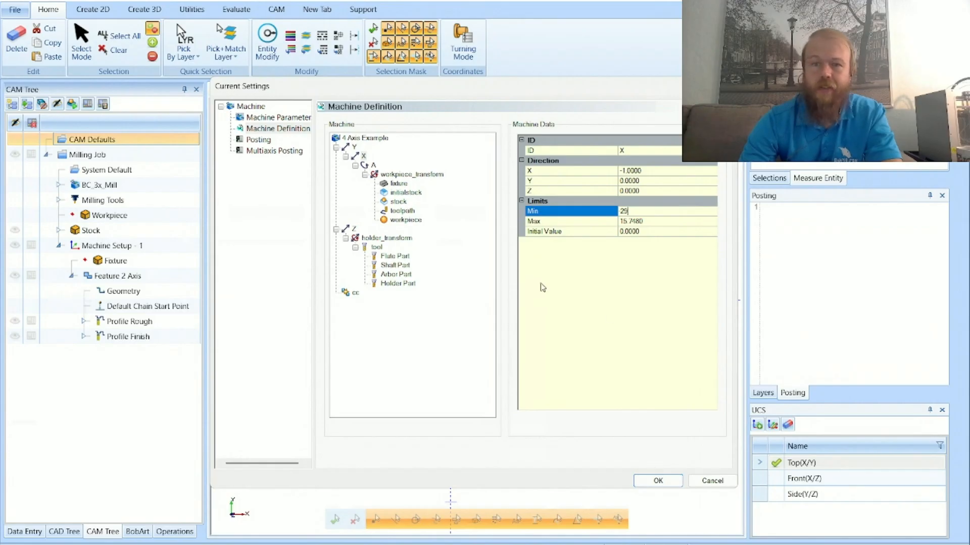
left_click(655, 222)
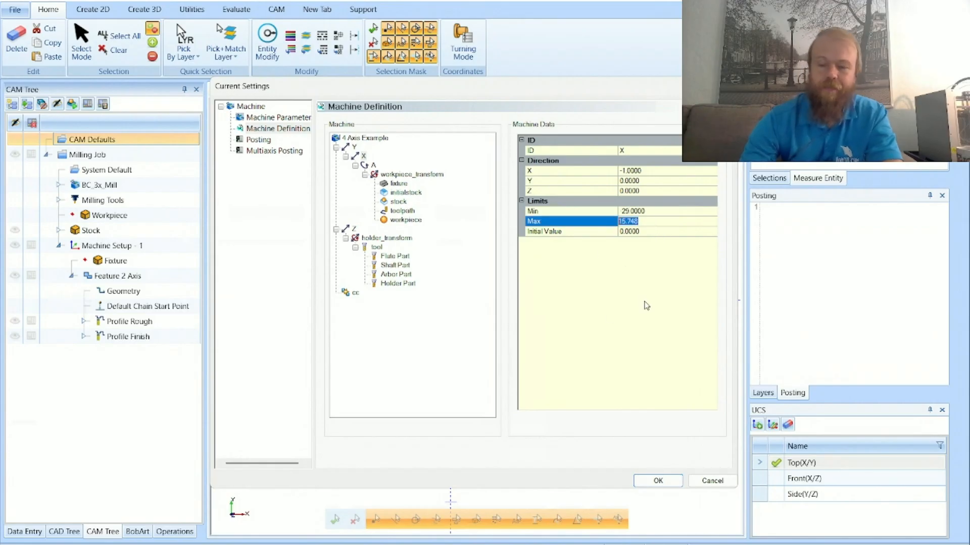
type("11")
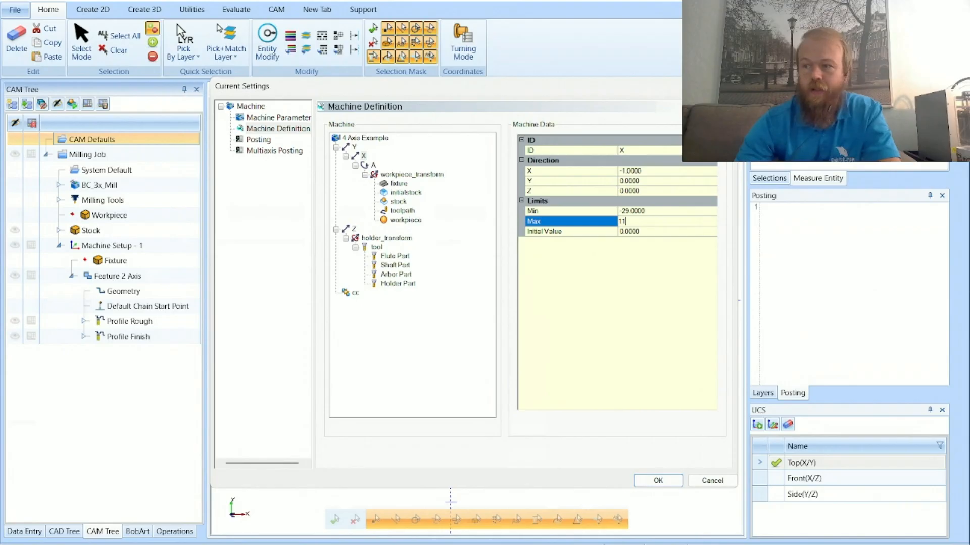
left_click(623, 246)
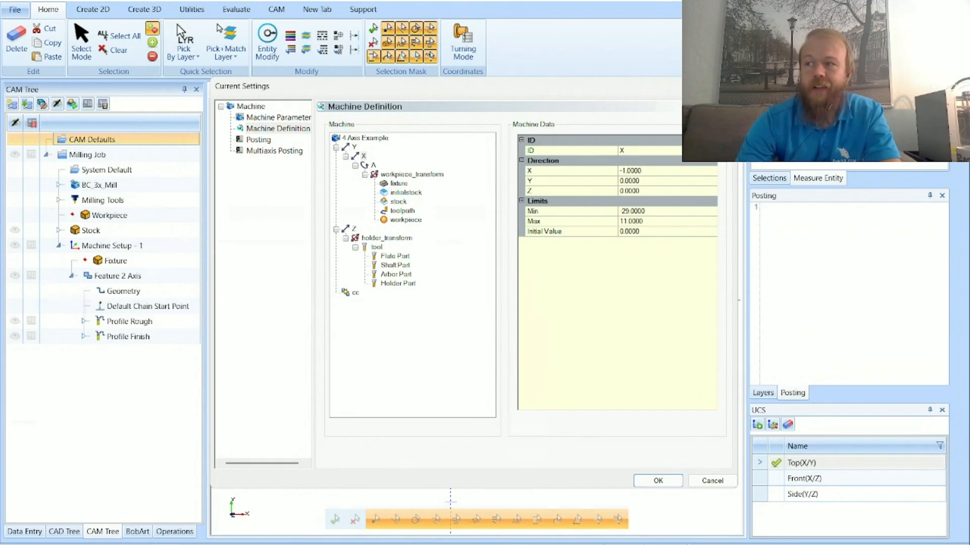
- Display the A axis's machine data and review its direction, centerpoint and limits, moving the settings dialog aside
left_click(369, 166)
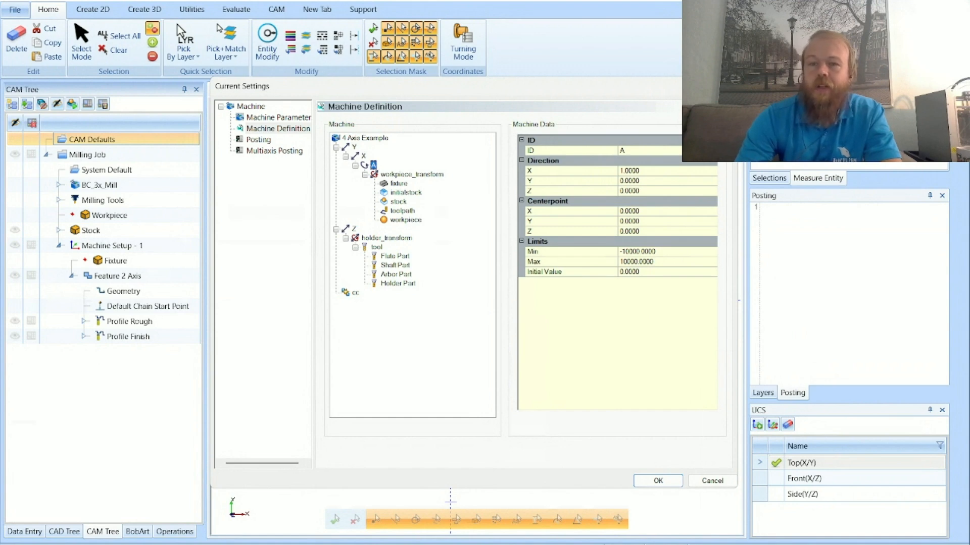
left_click_drag(554, 89, 845, 88)
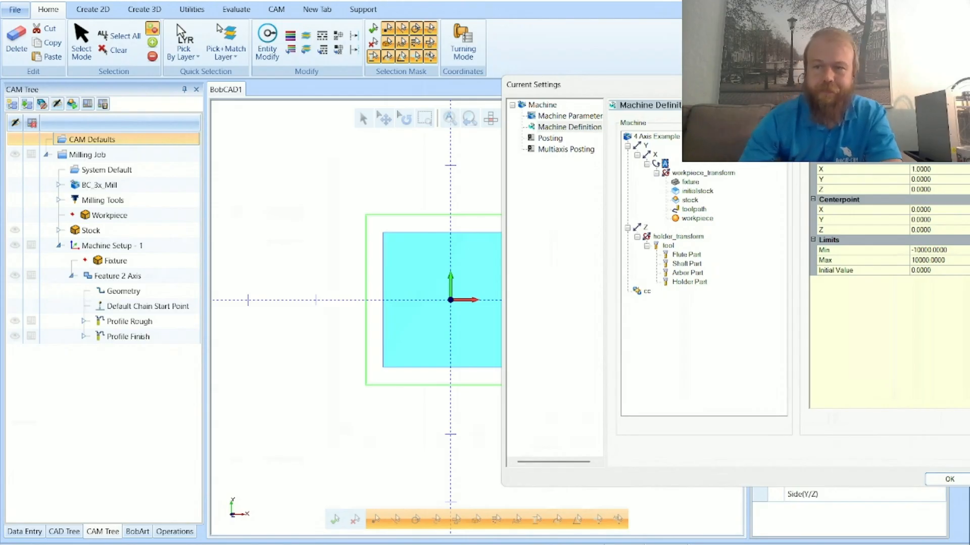
left_click_drag(859, 85, 762, 95)
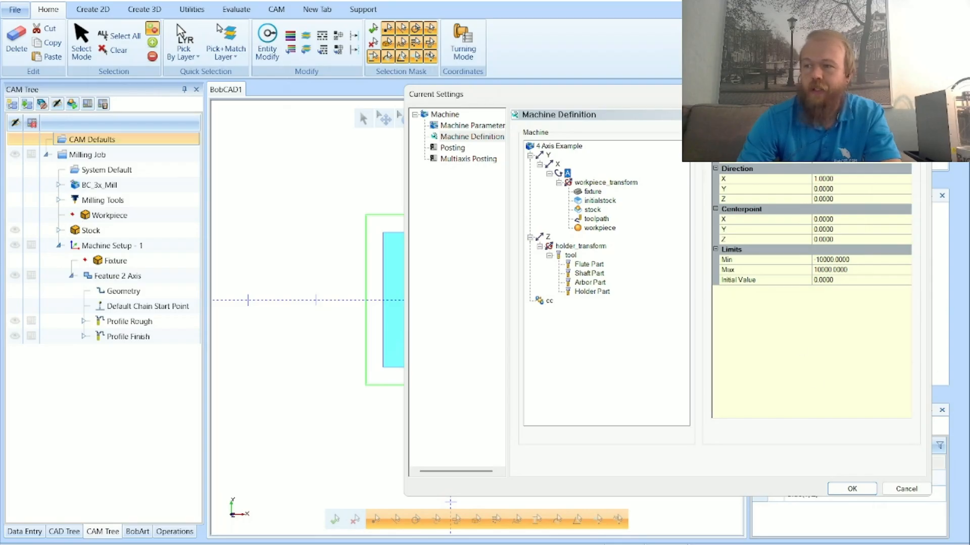
left_click_drag(969, 393, 388, 1)
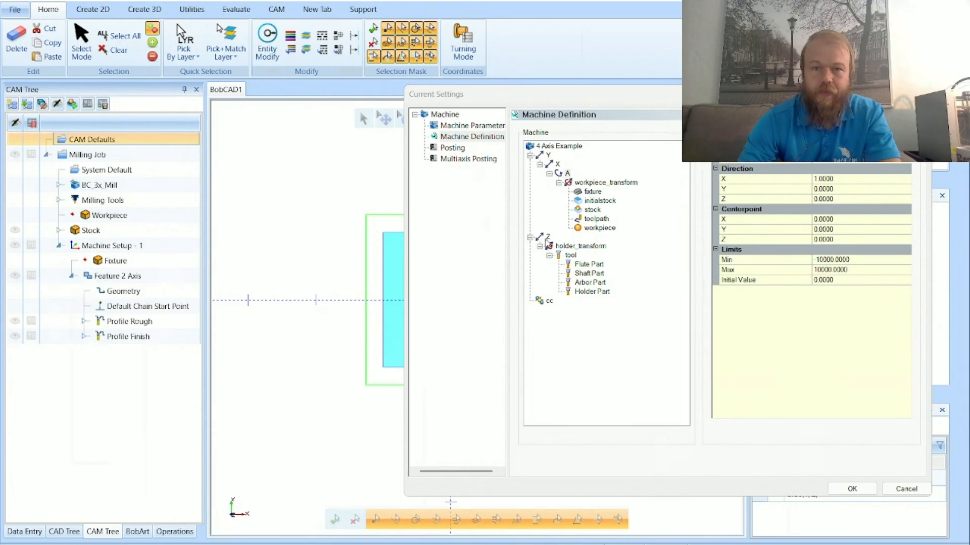
- Set the Z axis's limits to a minimum of -7 and a maximum of 18, with an initial value of 18
left_click(547, 238)
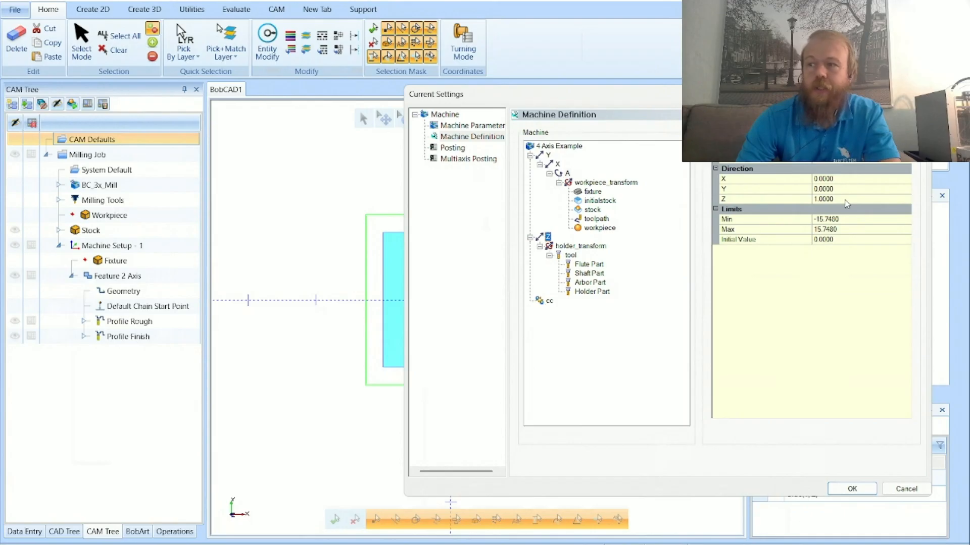
left_click(842, 218)
key("BackSpace")
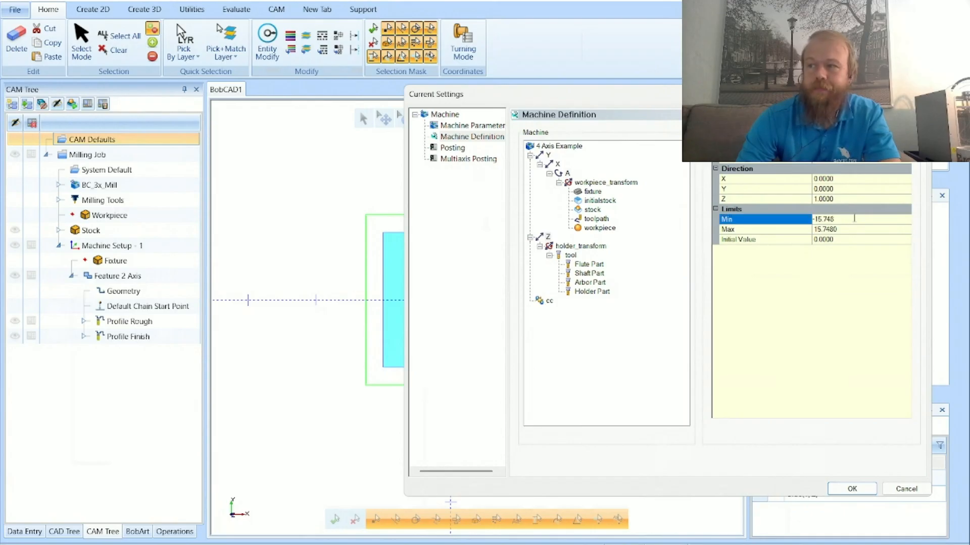
left_click_drag(850, 219, 803, 226)
type("-7")
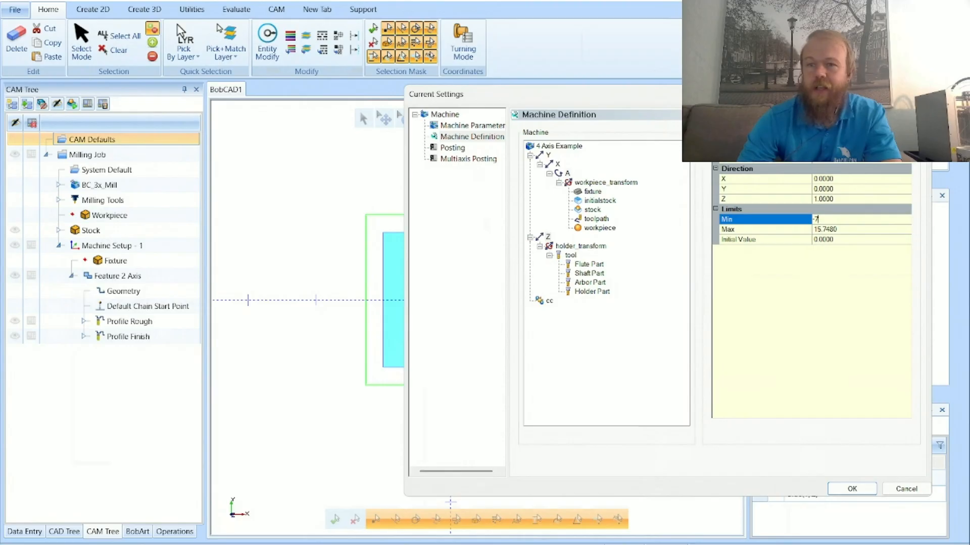
left_click(770, 301)
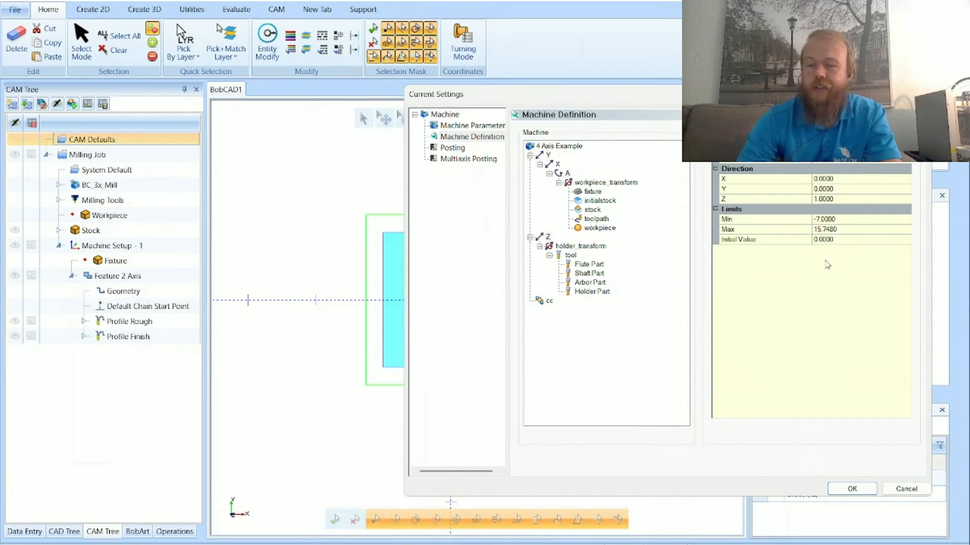
left_click(842, 230)
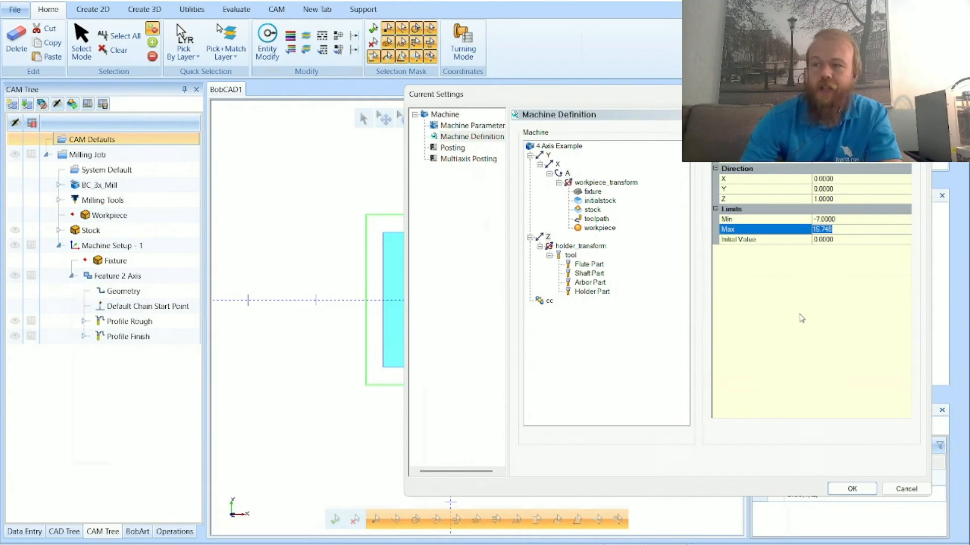
type("18")
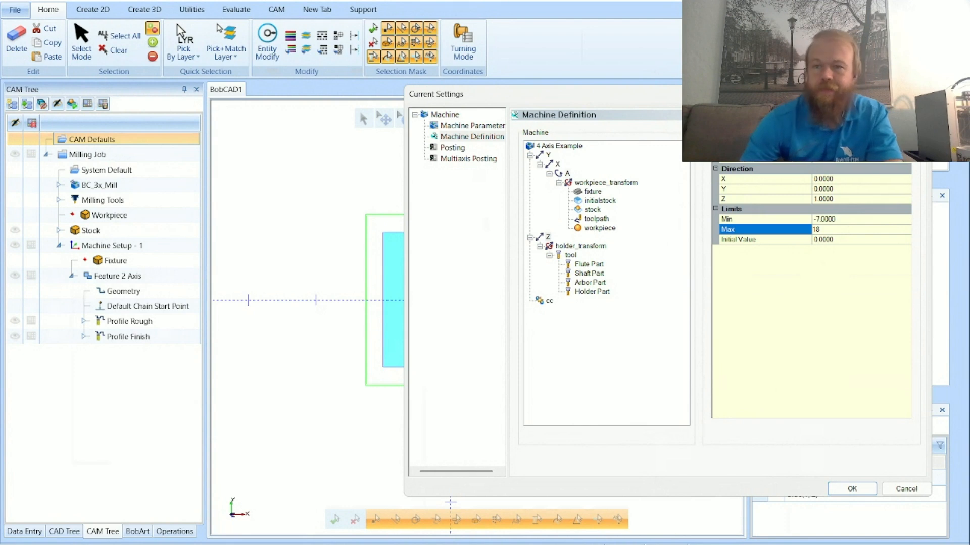
left_click(802, 318)
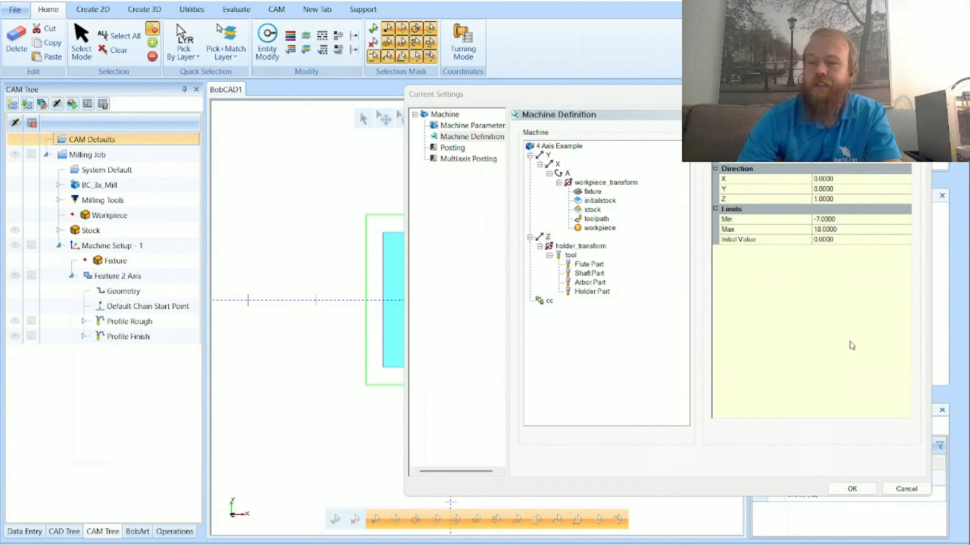
left_click(840, 239)
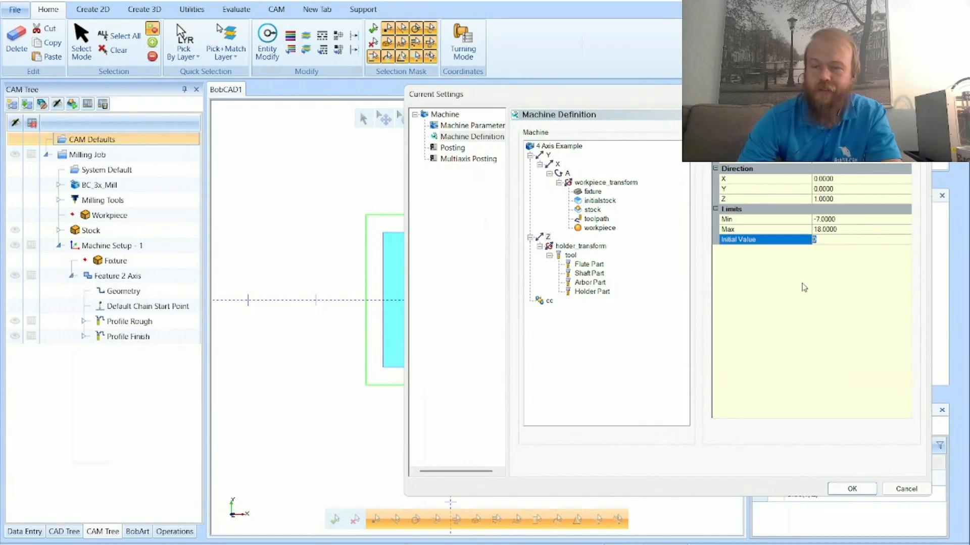
type("18")
key("Return")
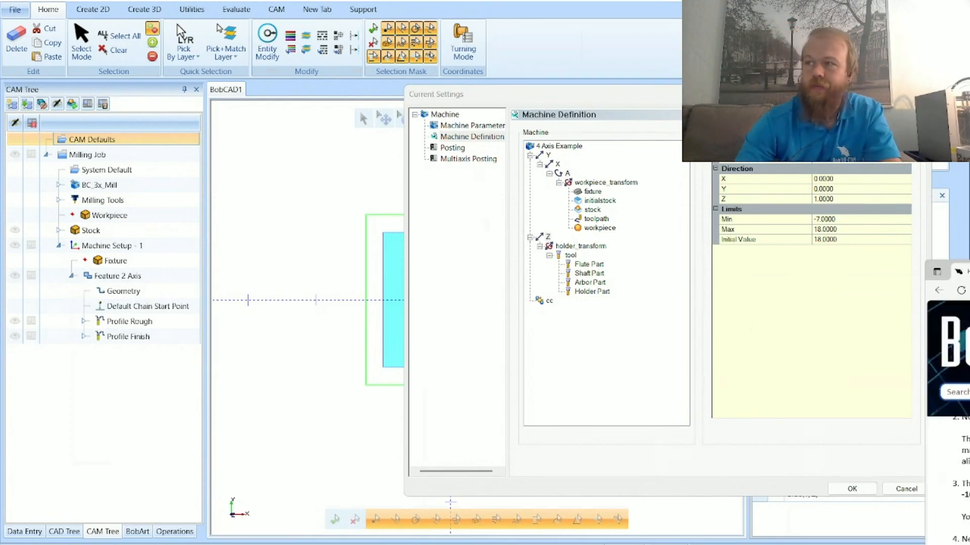
- Read the help tutorial's section on adding geometry to the machine definition and how the STL files are aligned
key("alt+Tab")
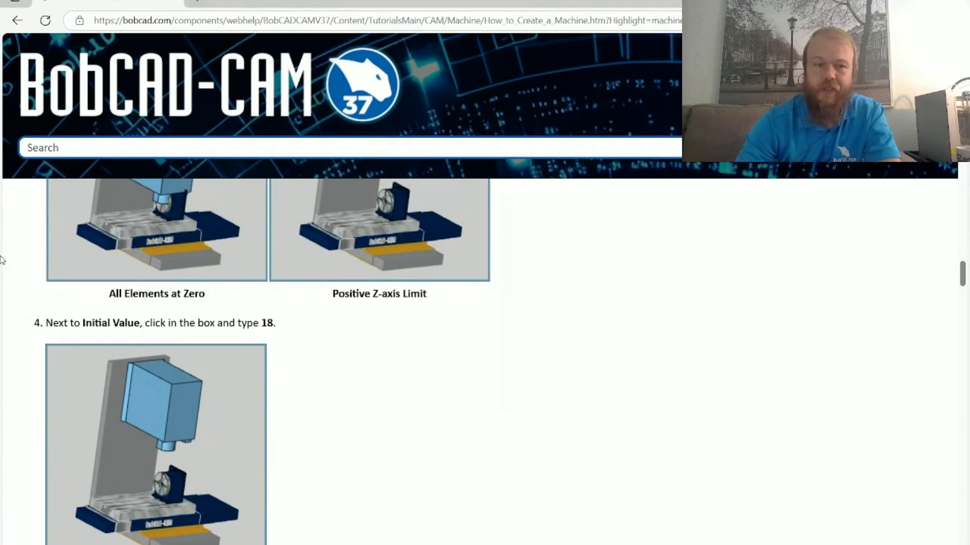
scroll(76, 283, "down", 1)
left_click_drag(45, 260, 286, 271)
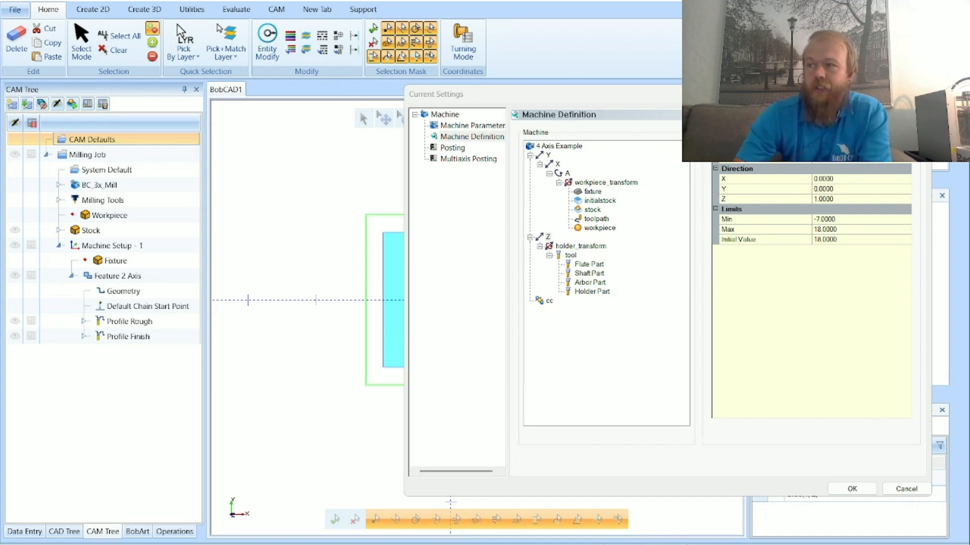
key("alt+Tab")
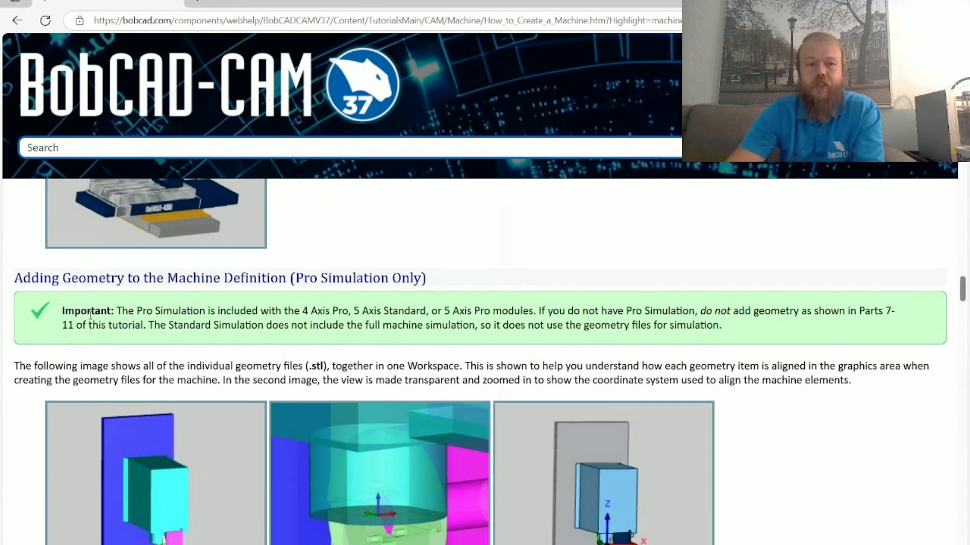
scroll(144, 404, "down", 1)
scroll(145, 404, "down", 1)
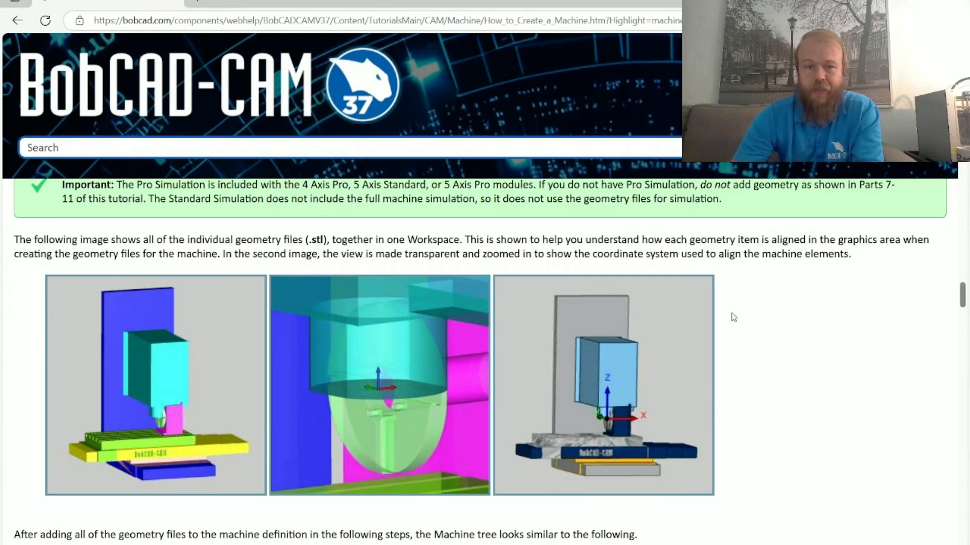
scroll(731, 315, "up", 1)
scroll(730, 314, "down", 2)
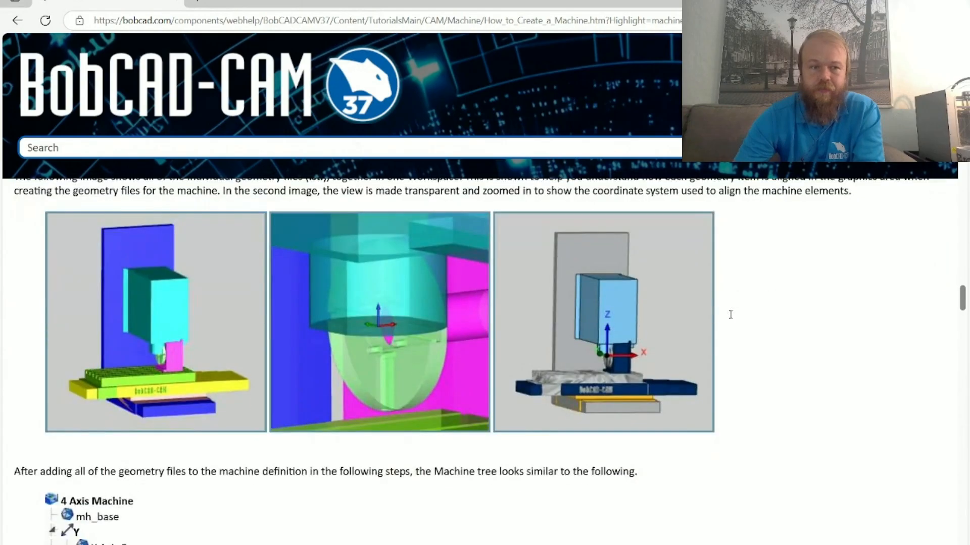
scroll(732, 318, "up", 1)
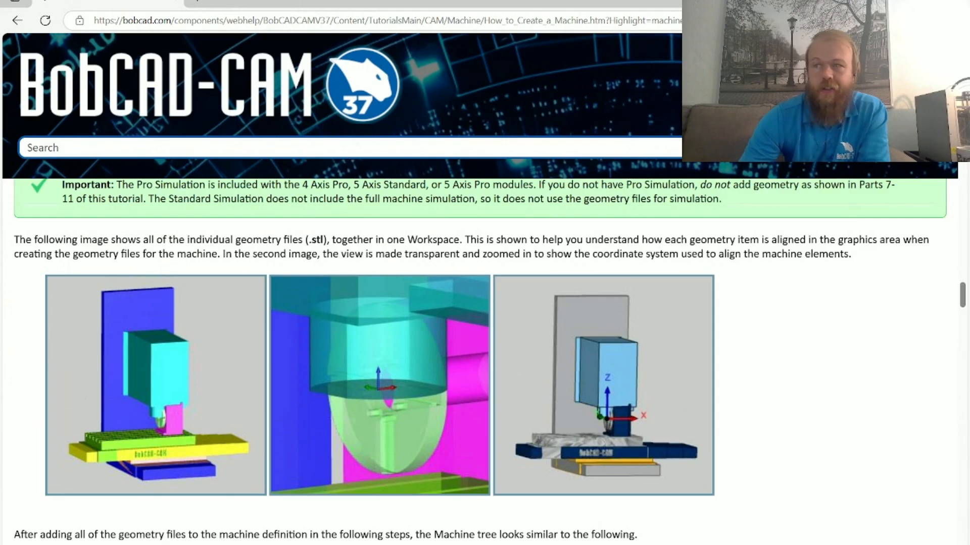
- Switch back to BobCAD-CAM and accept the axis changes in the Current Settings
key("alt+Tab")
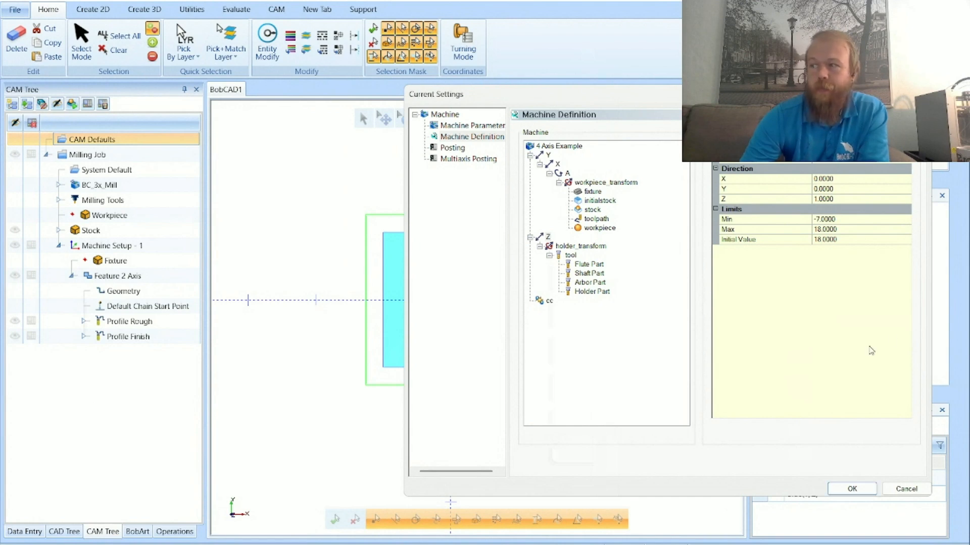
left_click_drag(678, 96, 437, 101)
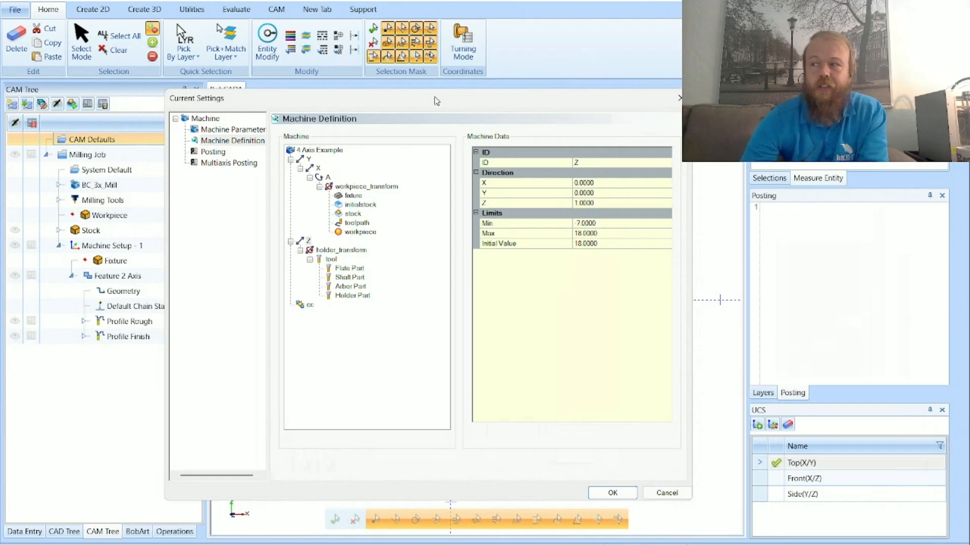
left_click_drag(443, 95, 383, 114)
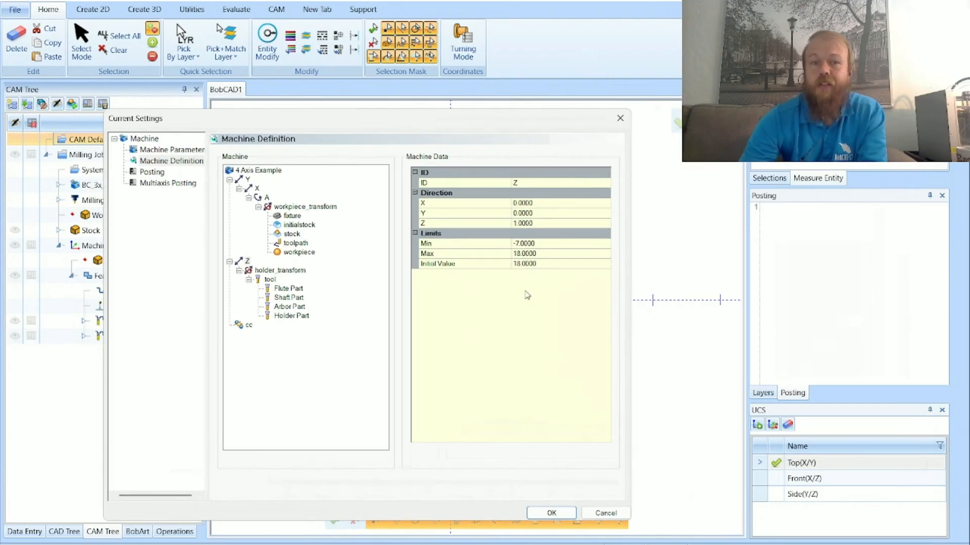
left_click(544, 514)
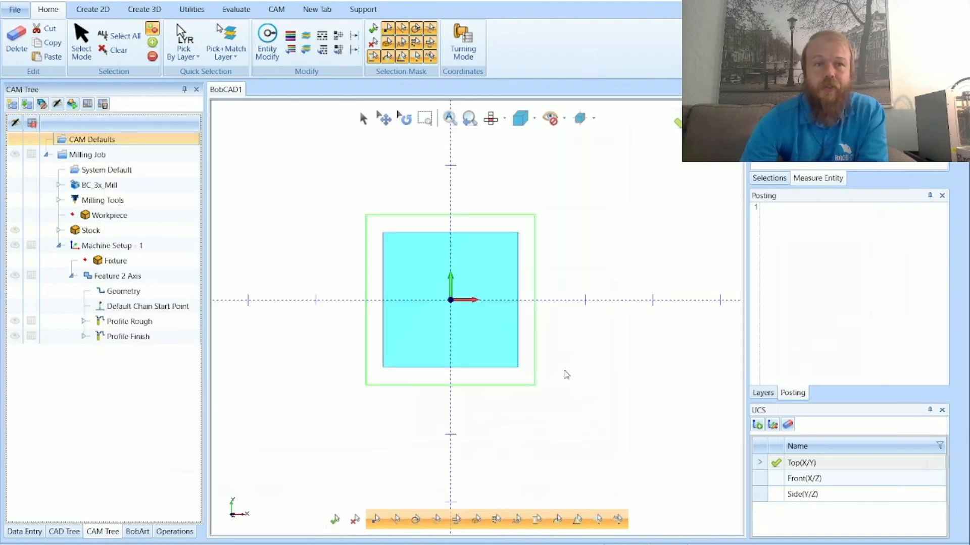
- Start opening a file and browse the C drive to the BobCAD-CAM V37 folder inside BobCAD-CAM Data
left_click(15, 9)
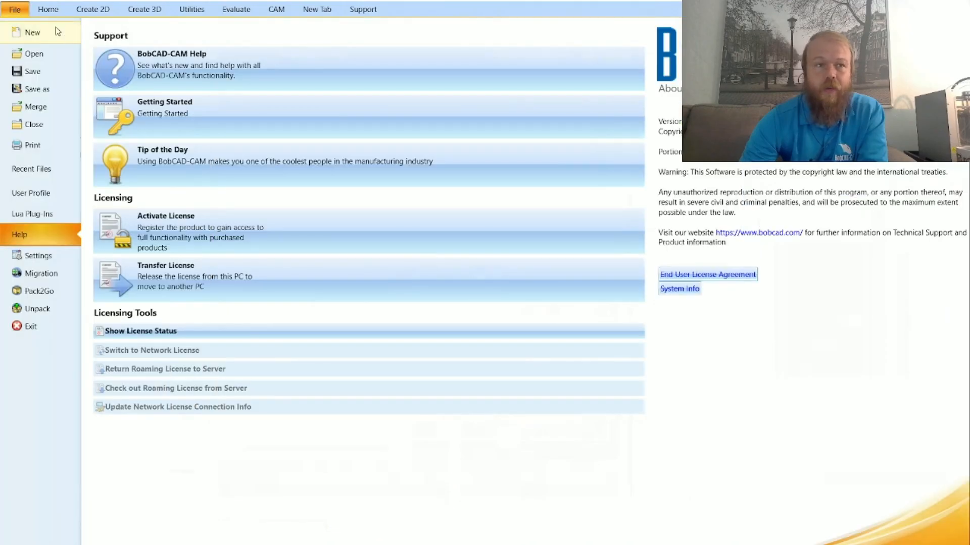
left_click(57, 59)
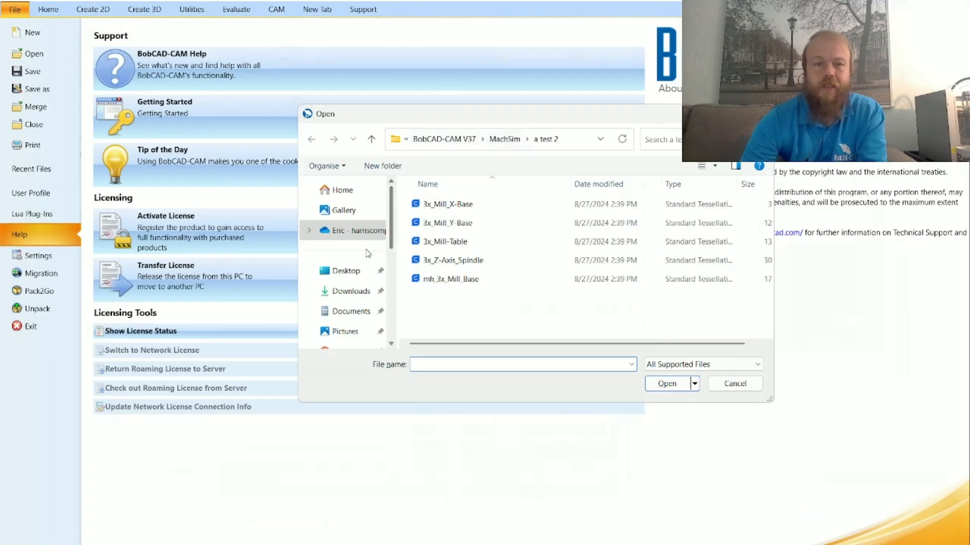
scroll(368, 288, "down", 5)
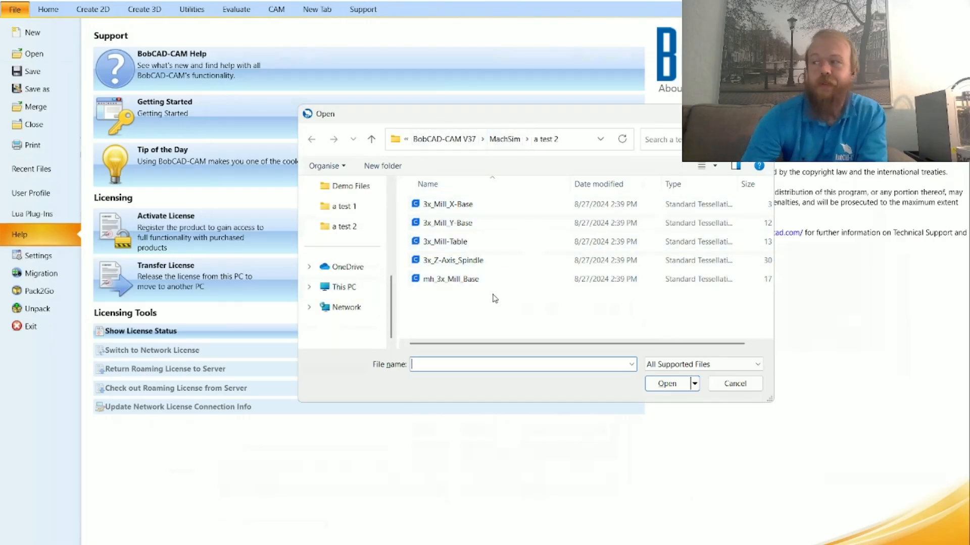
left_click(343, 296)
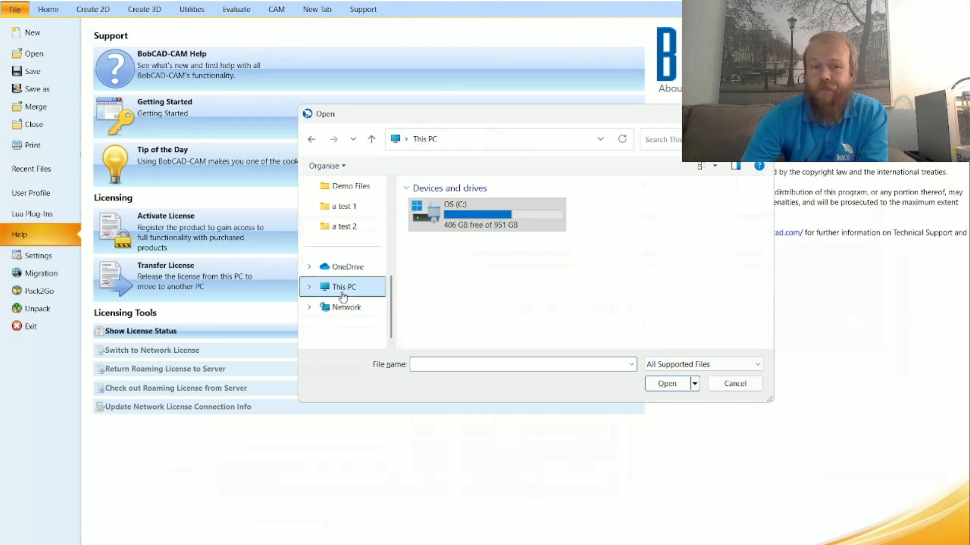
double_click(513, 220)
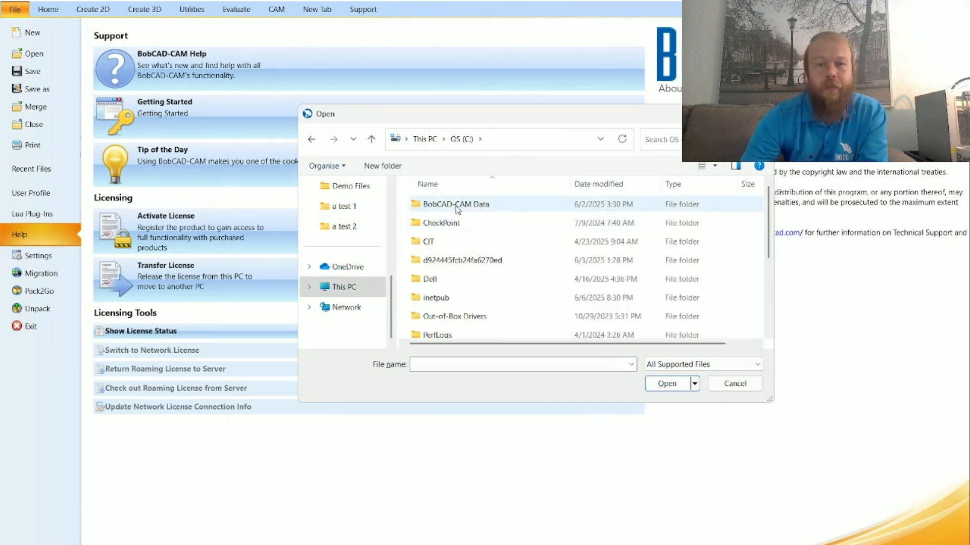
double_click(527, 204)
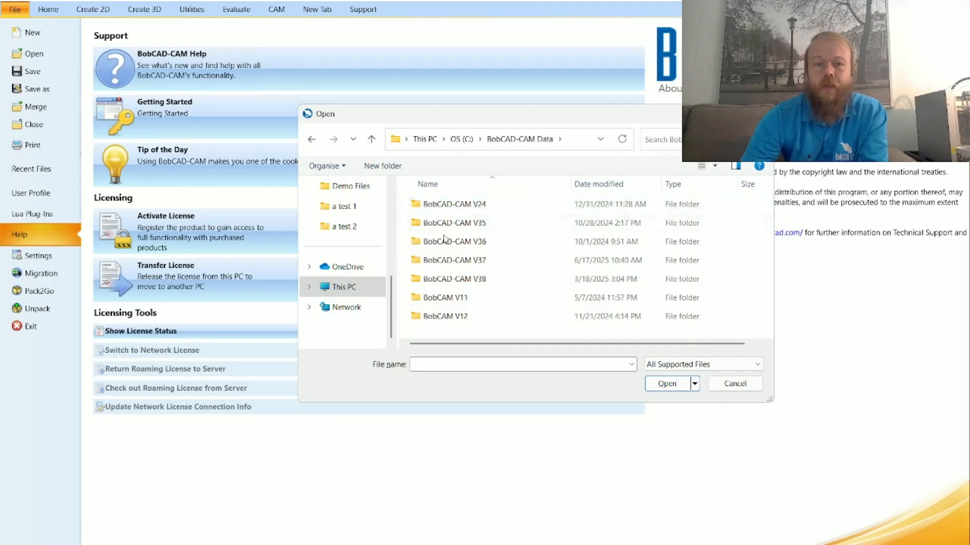
double_click(510, 266)
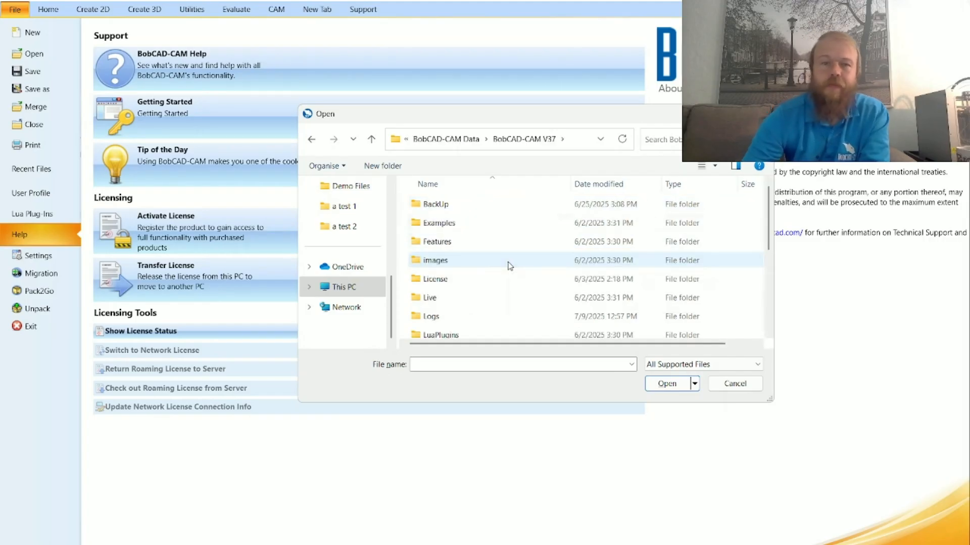
- Open BC_4x_Mill_Rot-X_Base from MachSim's 4 Axis Example folder, importing the STL in inches
scroll(509, 266, "down", 3)
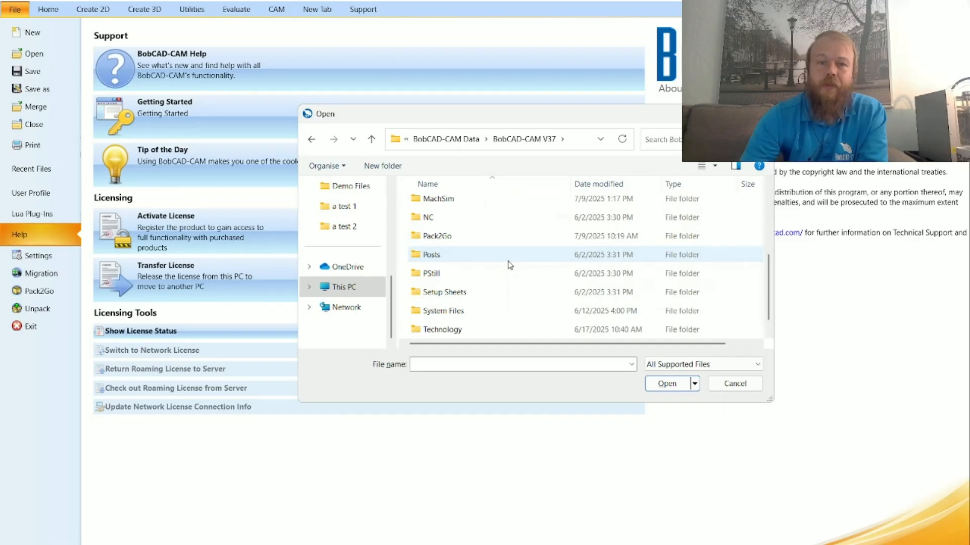
double_click(498, 198)
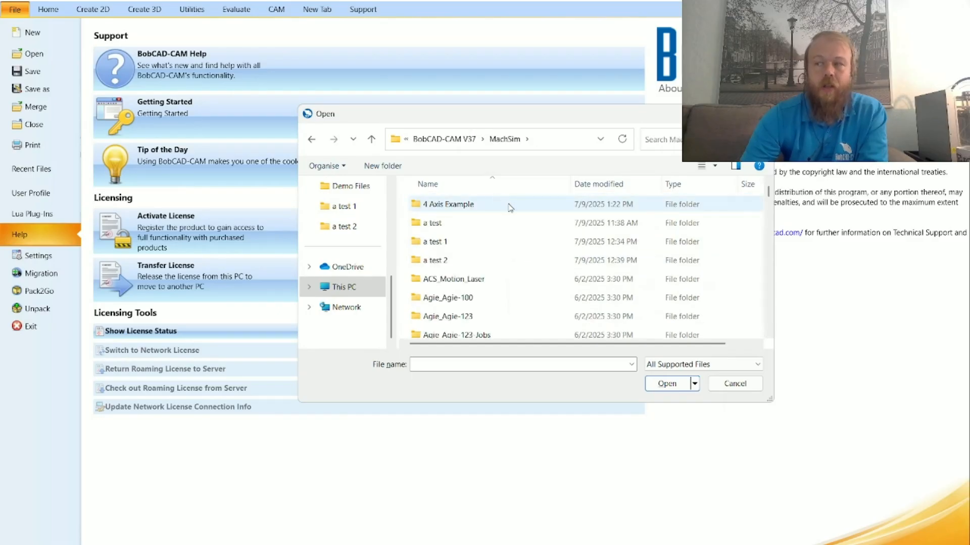
double_click(510, 205)
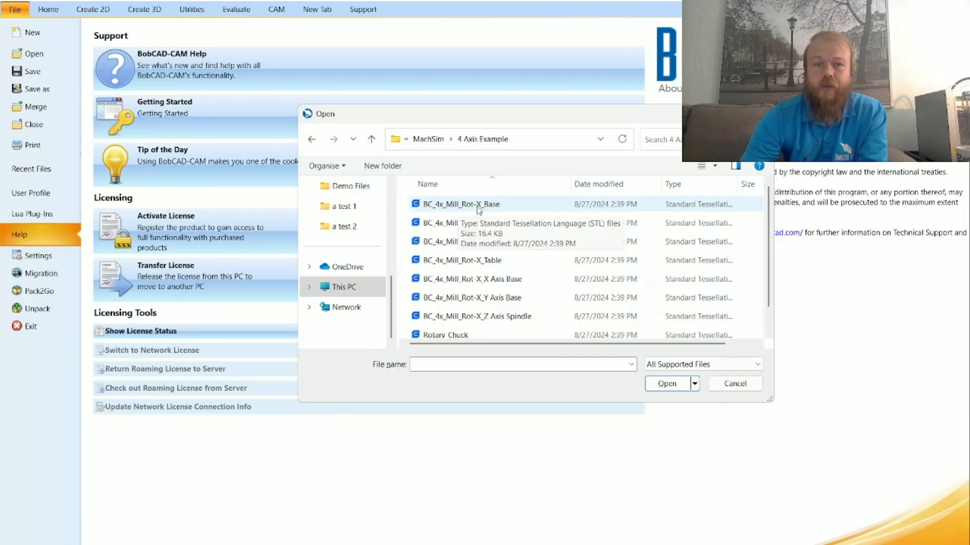
double_click(532, 208)
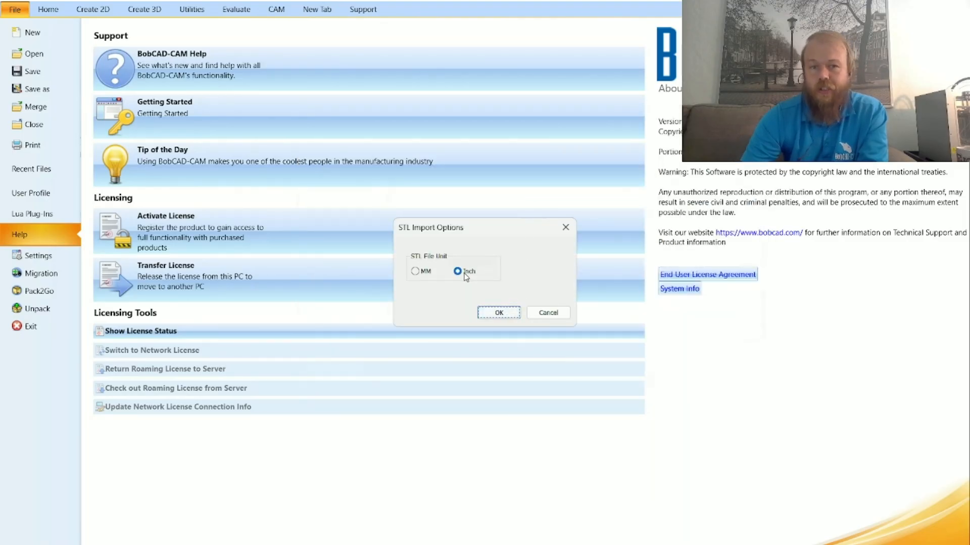
left_click(498, 316)
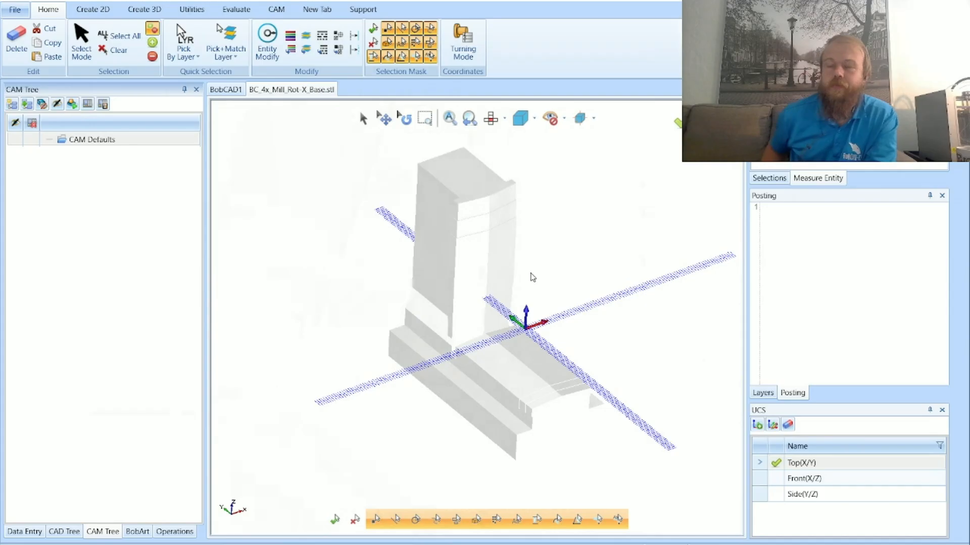
- Examine how the machine base geometry is placed relative to the origin, comparing it with the help tutorial's alignment images
middle_click_drag(559, 303, 567, 326)
scroll(567, 326, "up", 3)
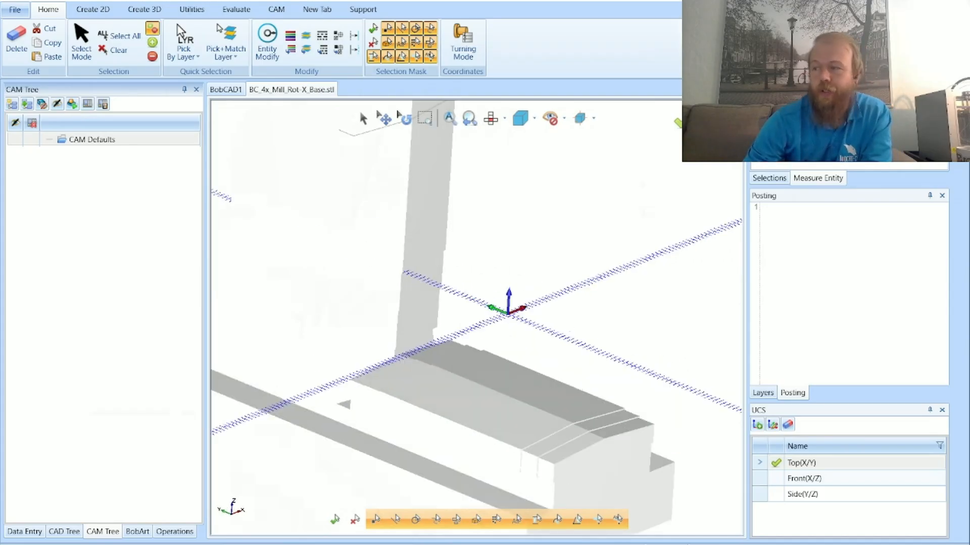
left_click_drag(964, 202, 378, 3)
scroll(440, 297, "up", 4)
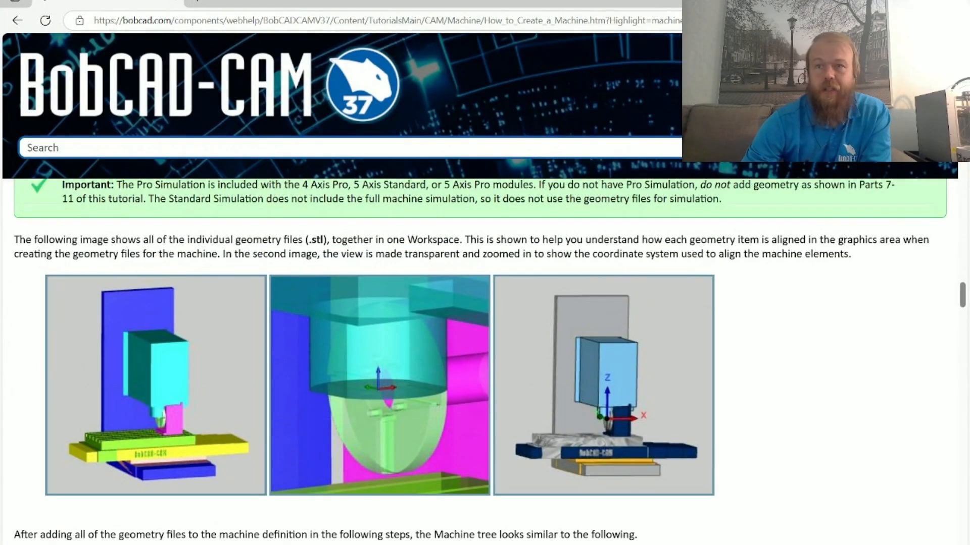
key("alt+Tab")
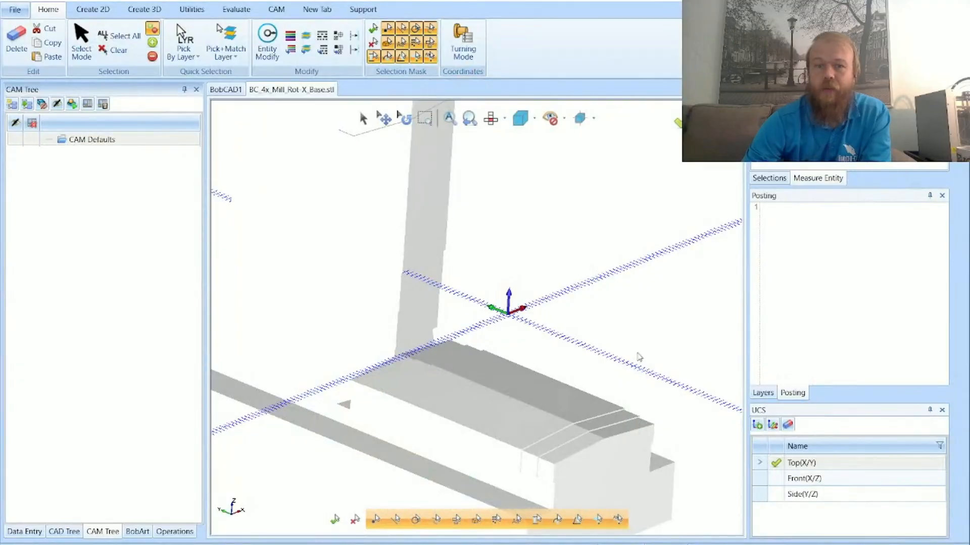
scroll(514, 324, "up", 3)
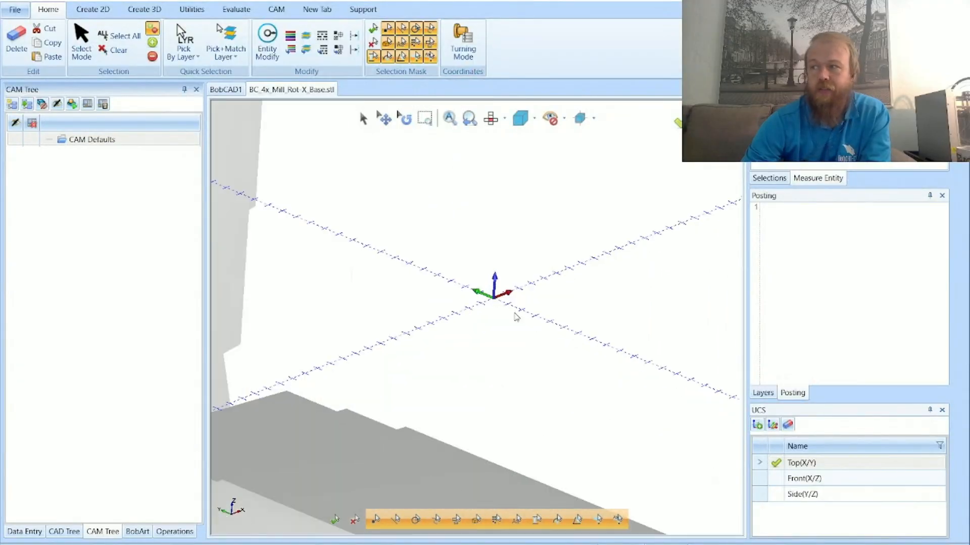
scroll(519, 329, "down", 5)
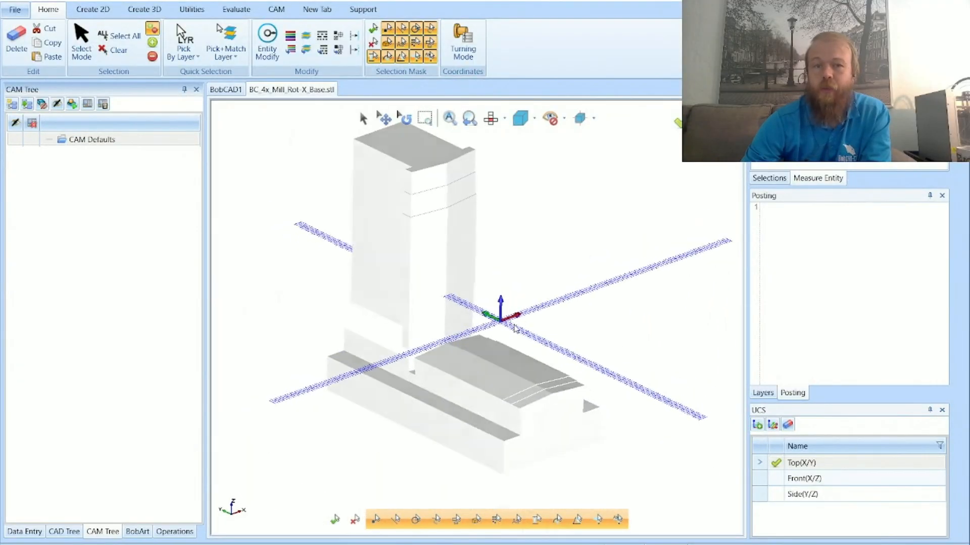
scroll(502, 318, "up", 3)
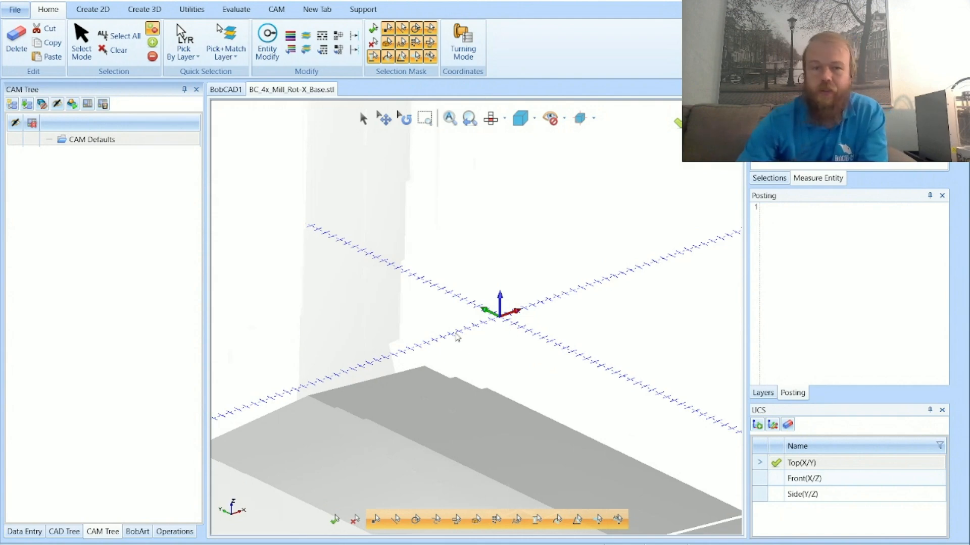
scroll(443, 310, "down", 5)
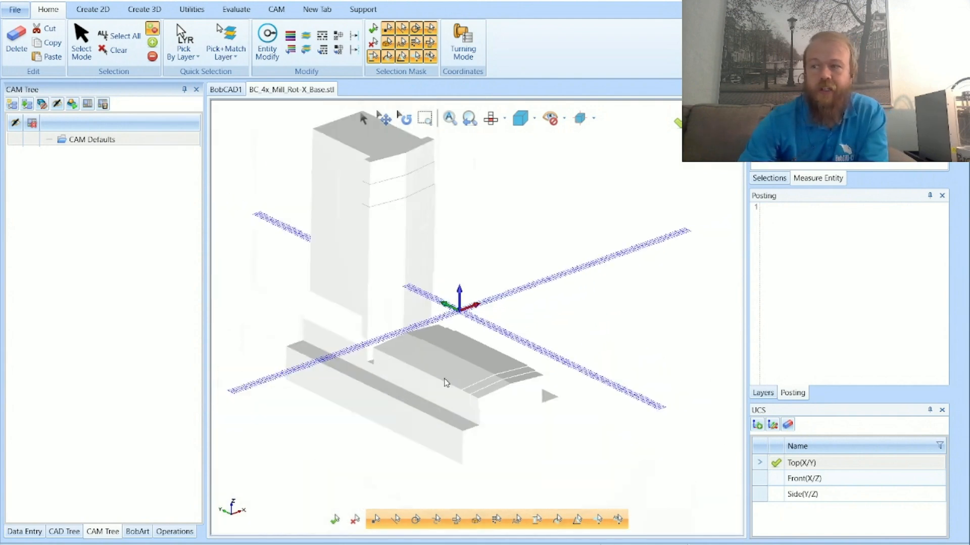
scroll(444, 381, "up", 4)
- Switch to the help tutorial and read the alignment images and the finished 4 Axis Machine tree listing every geometry item
key("alt+Tab")
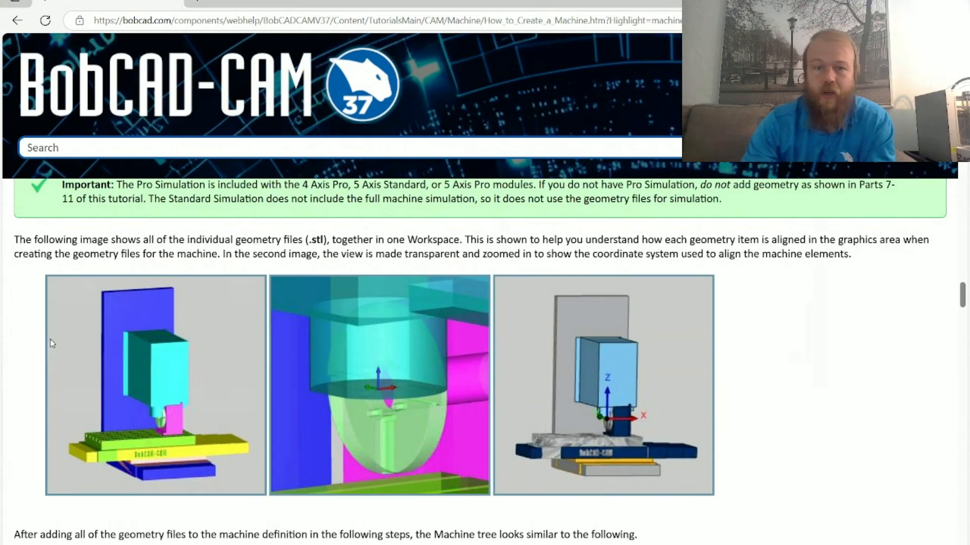
scroll(237, 364, "down", 3)
scroll(239, 362, "down", 4)
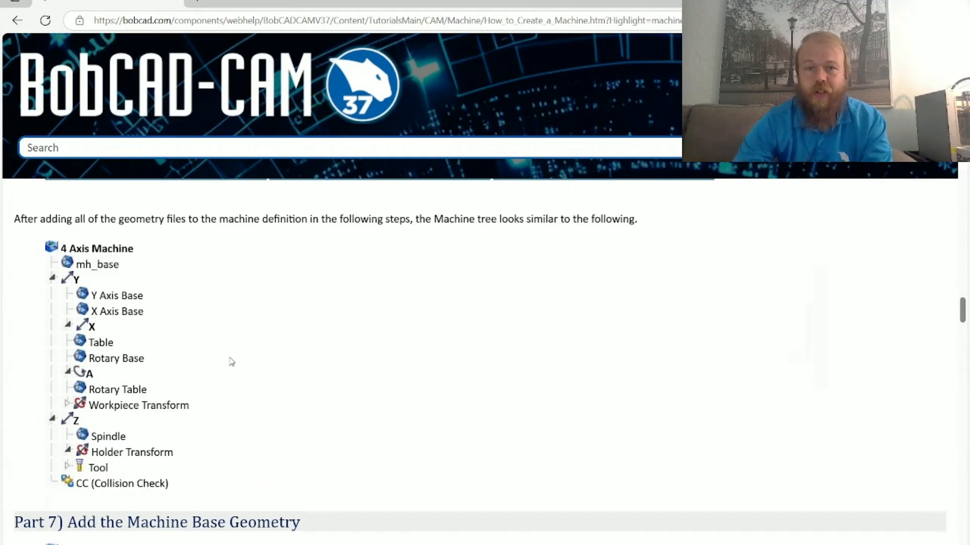
scroll(231, 360, "up", 6)
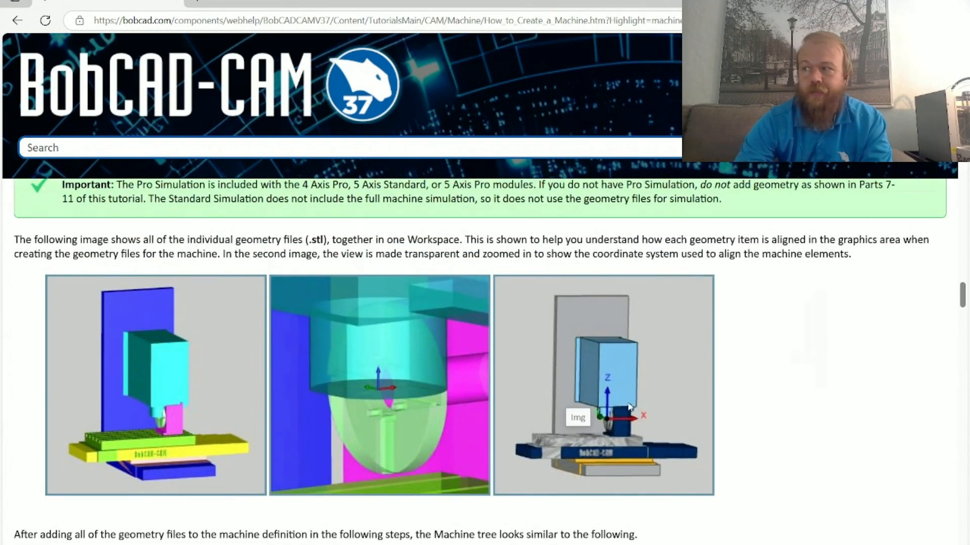
scroll(625, 418, "down", 2)
scroll(626, 417, "down", 4)
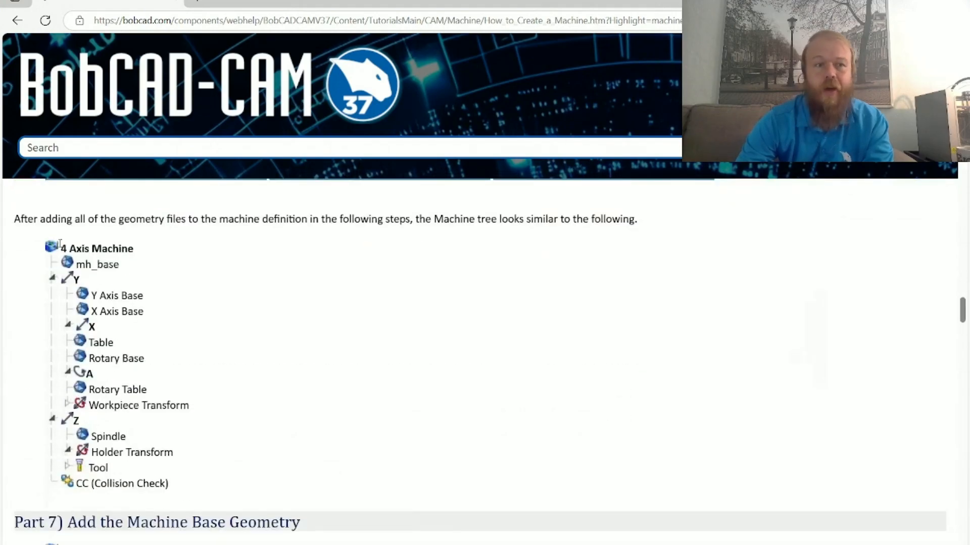
left_click_drag(60, 245, 220, 486)
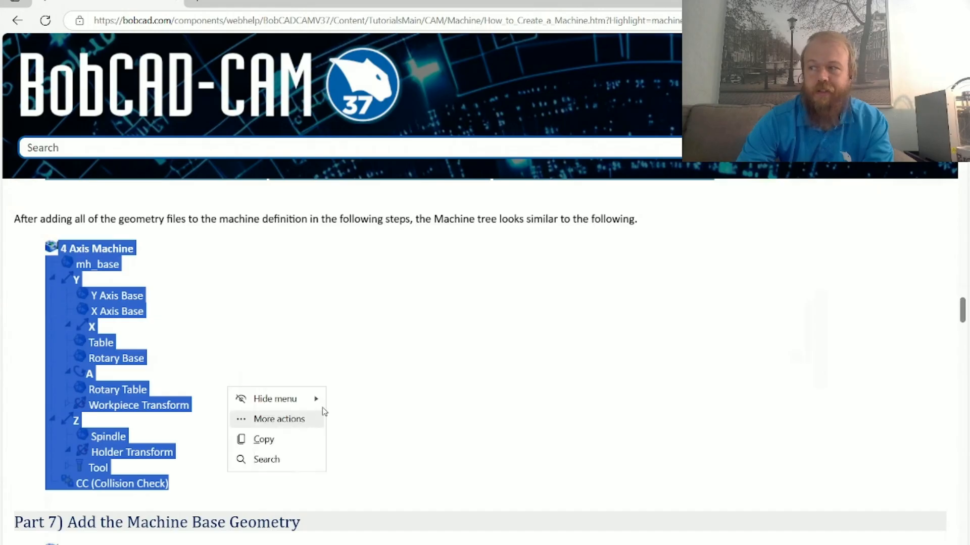
scroll(516, 363, "down", 6)
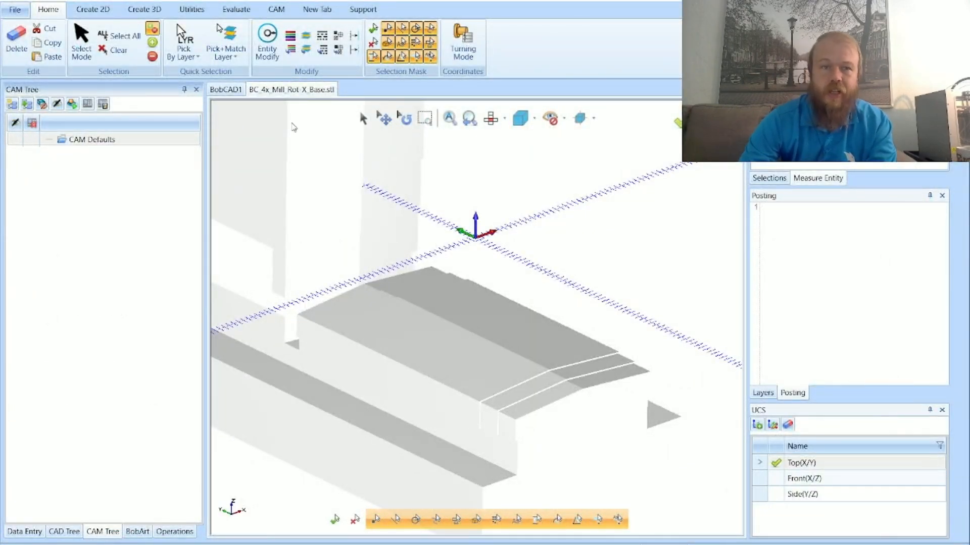
- Return to the BobCAD1 document and display the 4 Axis Example machine's definition in the CAM defaults' Current Settings
left_click(226, 90)
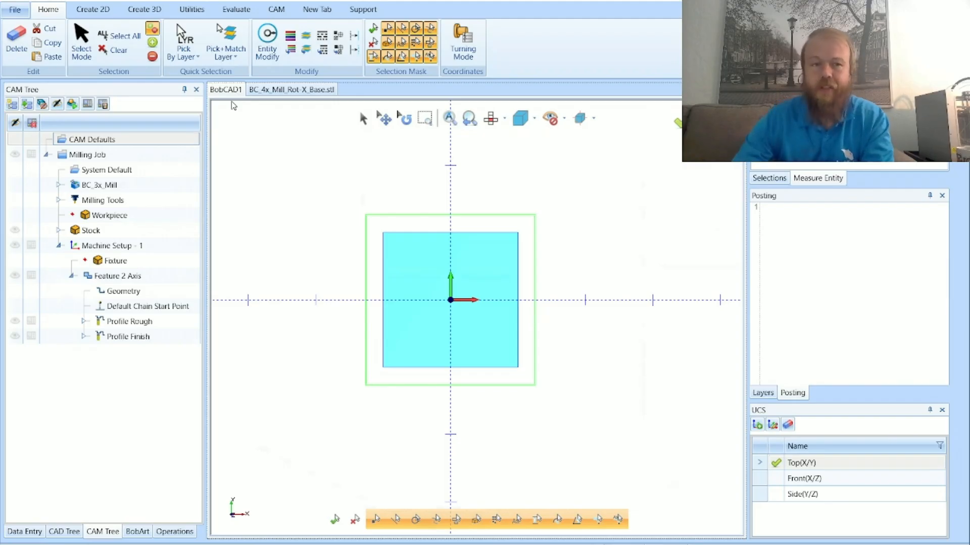
right_click(130, 140)
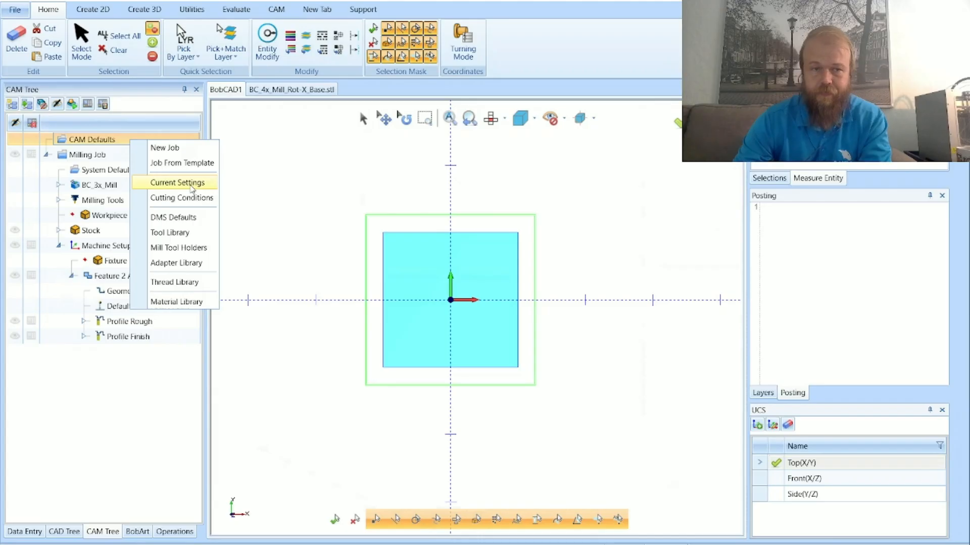
left_click(192, 188)
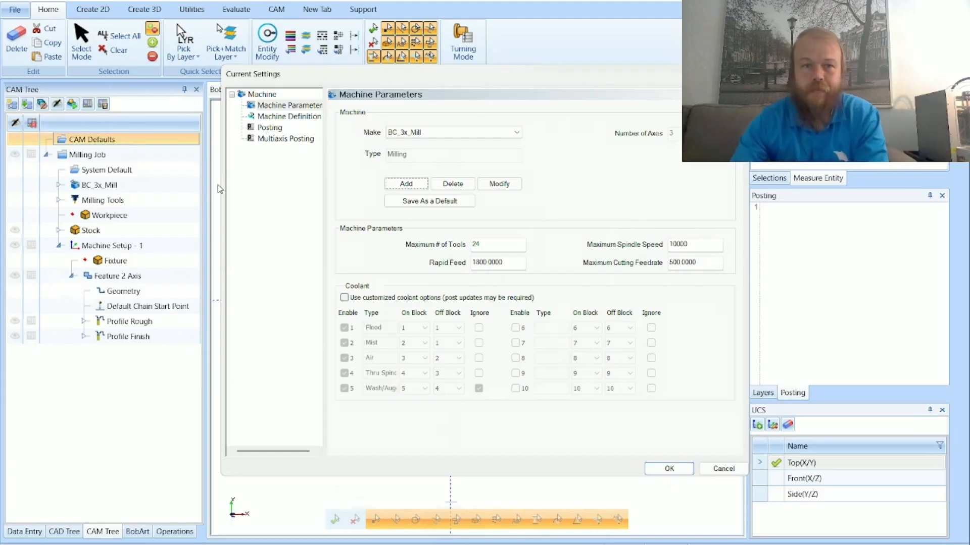
left_click(446, 133)
scroll(462, 201, "up", 10)
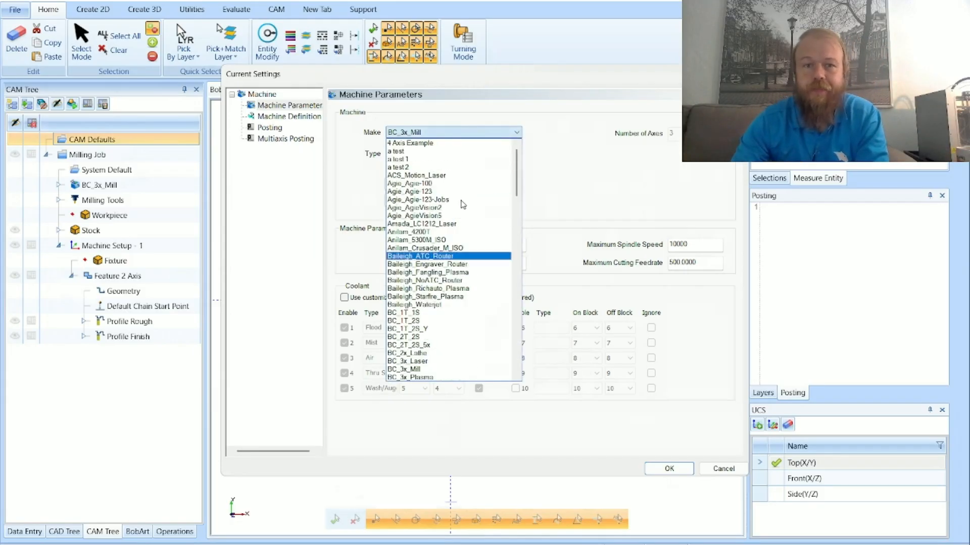
left_click(429, 144)
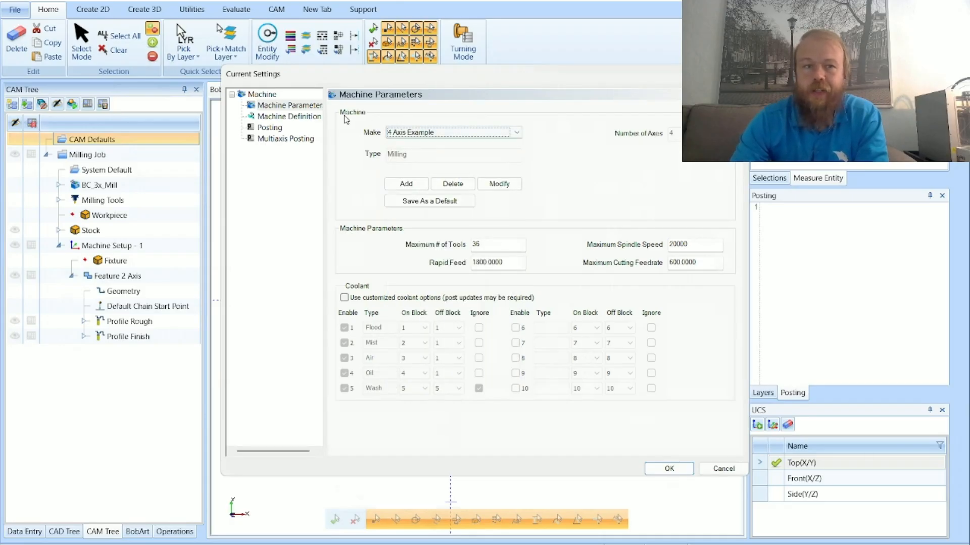
left_click(285, 117)
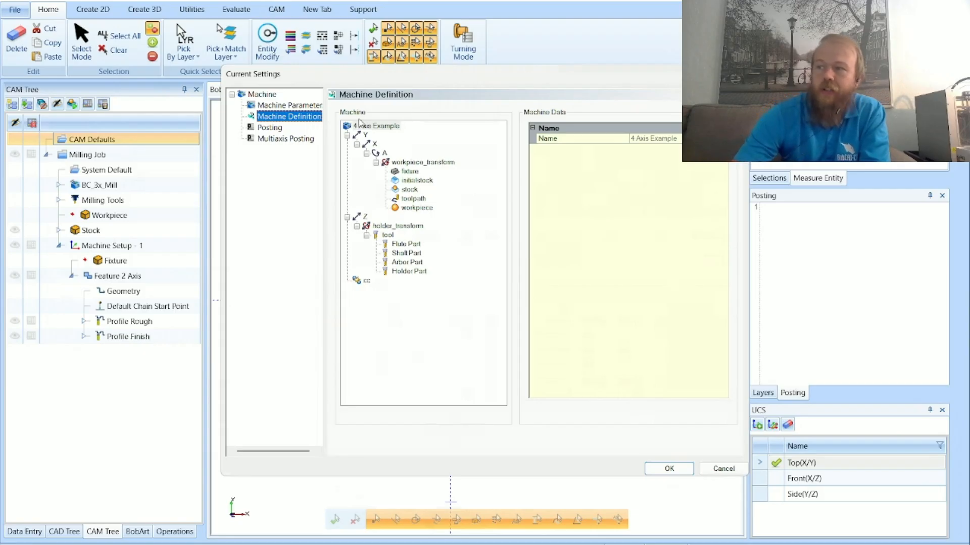
- Add the BC_4x_Mill_Rot-X_Base STL file as geometry directly under the 4 Axis Example machine
right_click(386, 129)
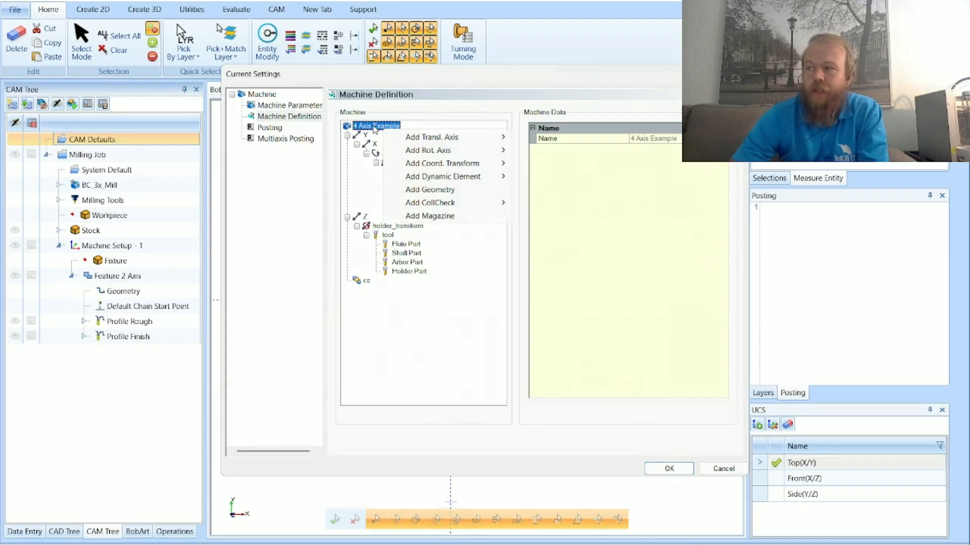
left_click(453, 191)
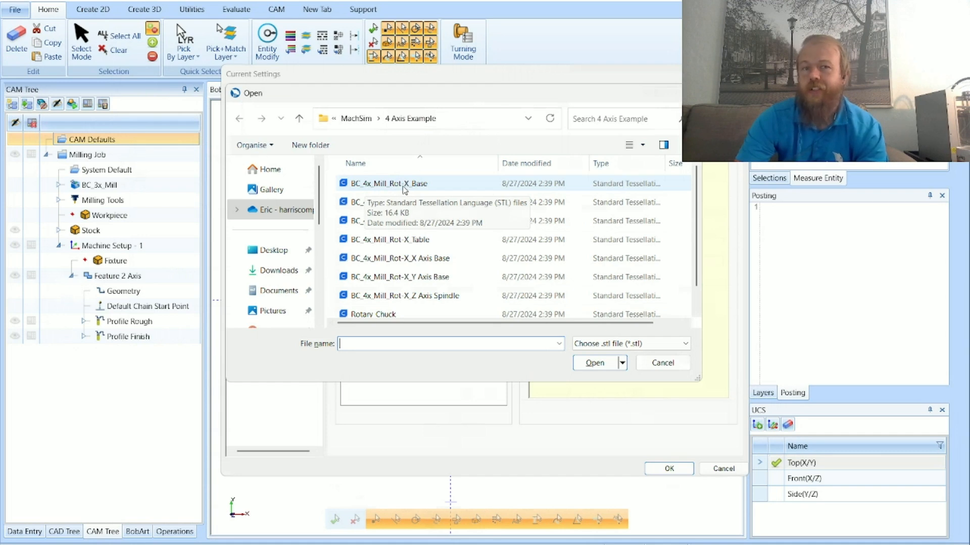
left_click(441, 186)
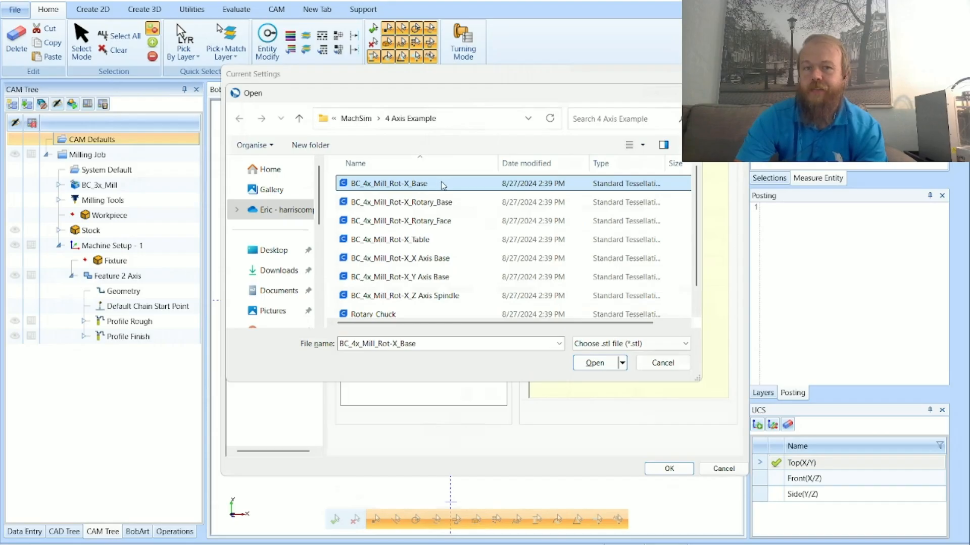
left_click(594, 364)
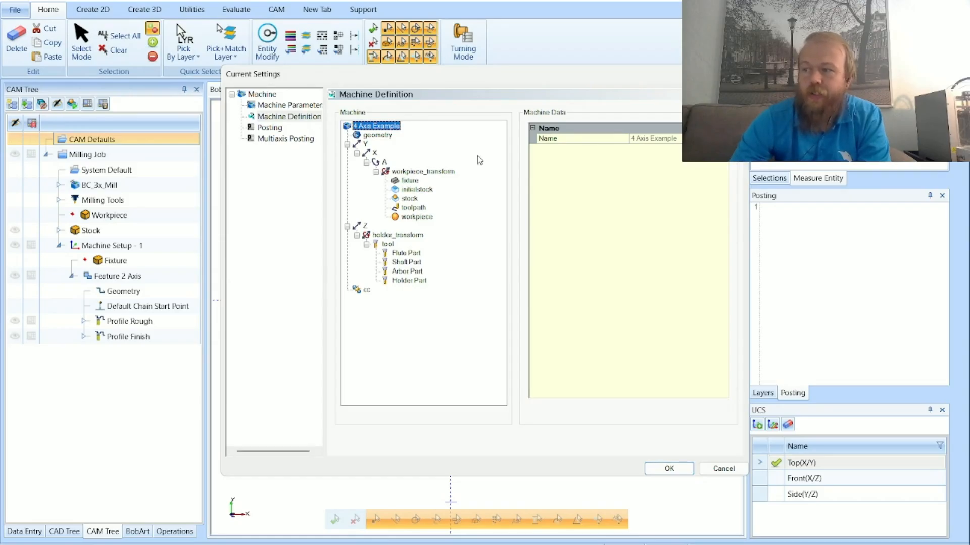
- Rename the base geometry item directly under the 4 Axis Example machine as mh_Base
left_click(382, 138)
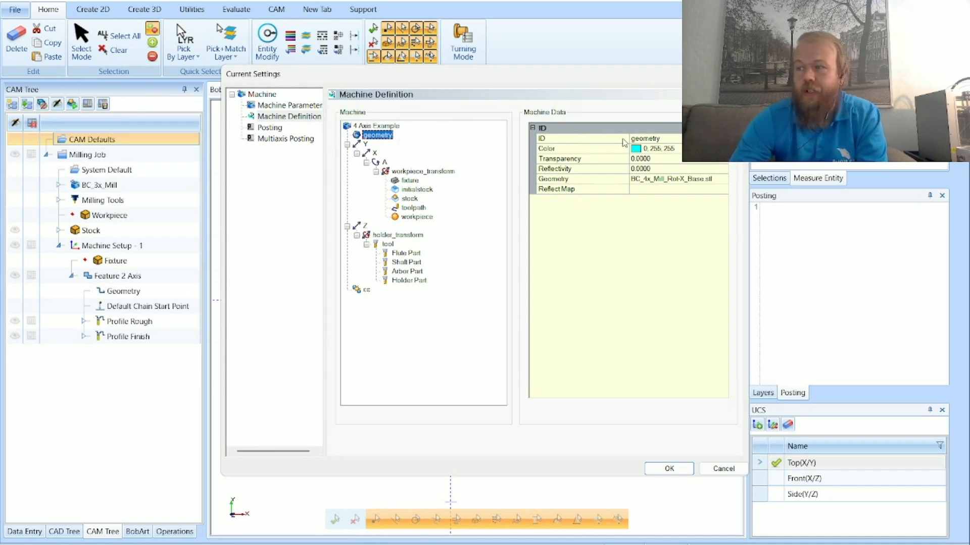
left_click(656, 142)
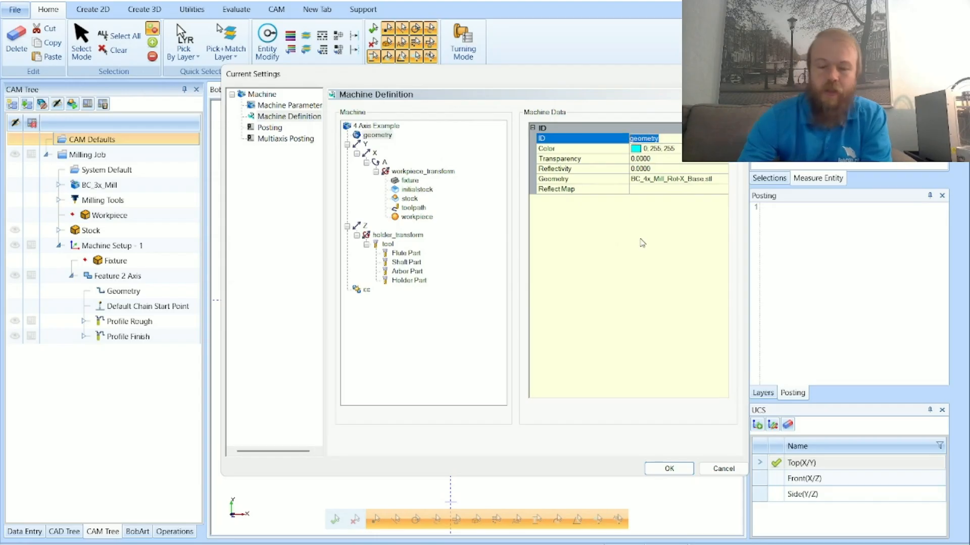
type("mh")
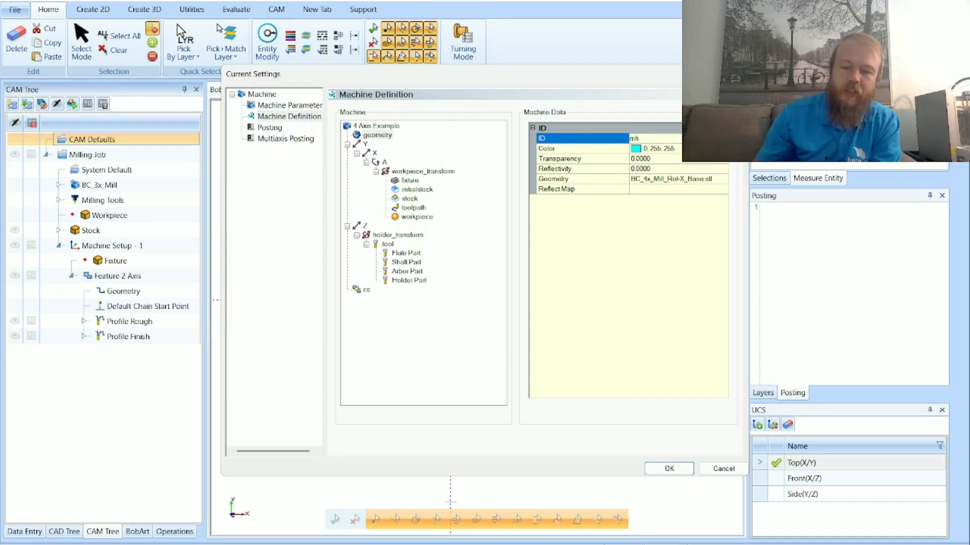
type("_Base")
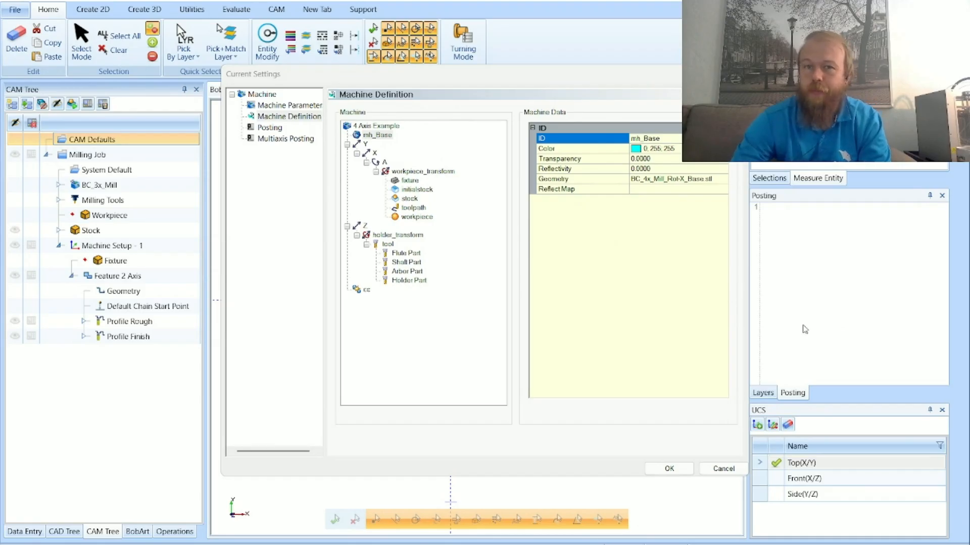
left_click(585, 120)
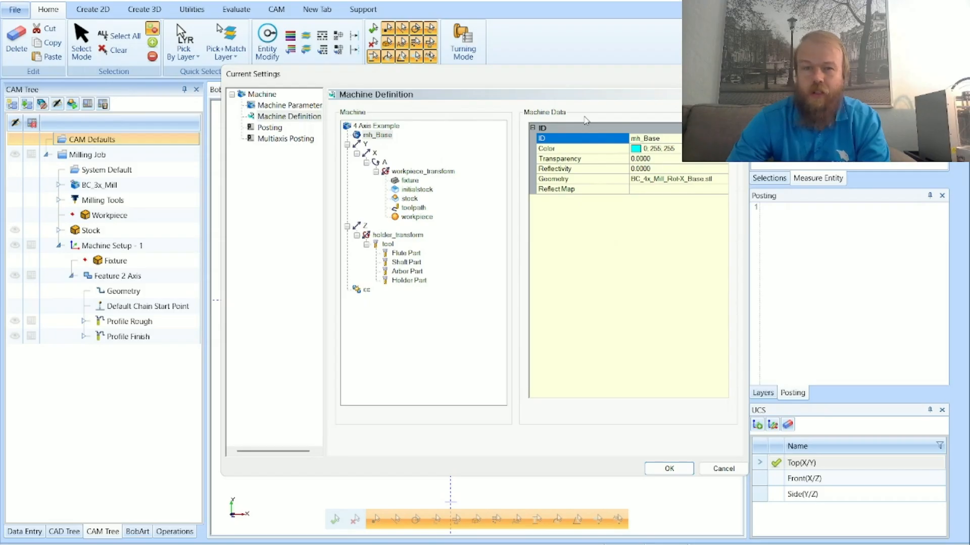
left_click(580, 181)
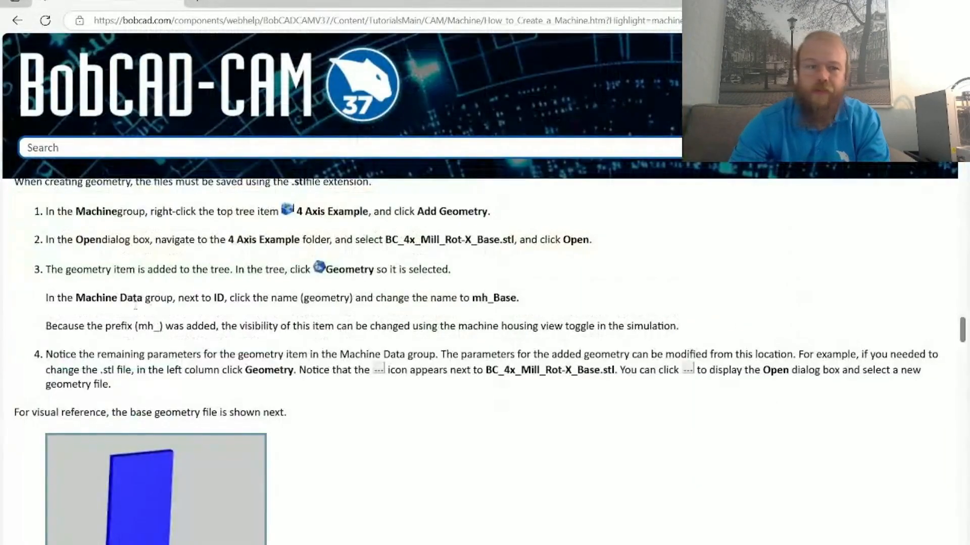
- Switch to the help tutorial and read Part 8 on adding the Y-axis geometry, noting the items listed under Y
scroll(142, 314, "down", 3)
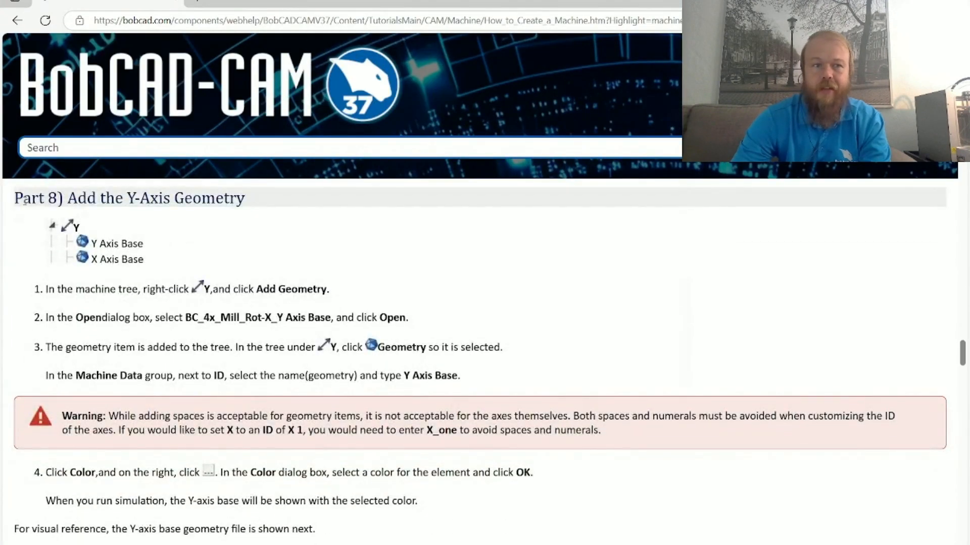
left_click_drag(15, 199, 59, 201)
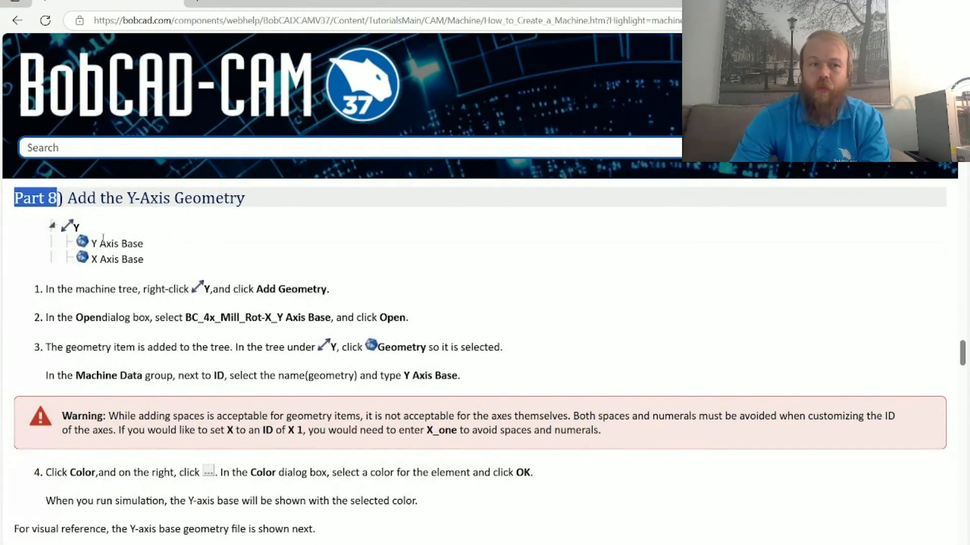
left_click_drag(92, 244, 154, 262)
left_click(156, 263)
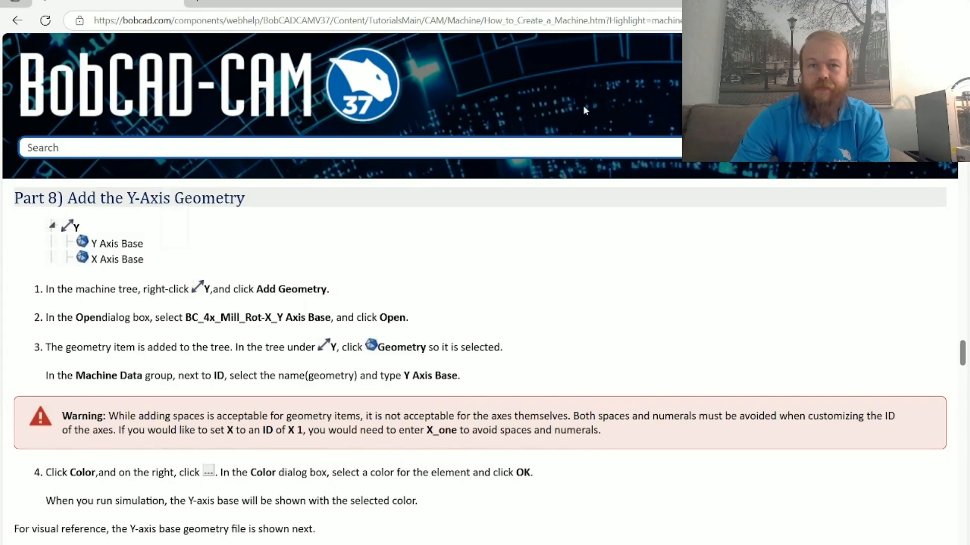
left_click(886, 2)
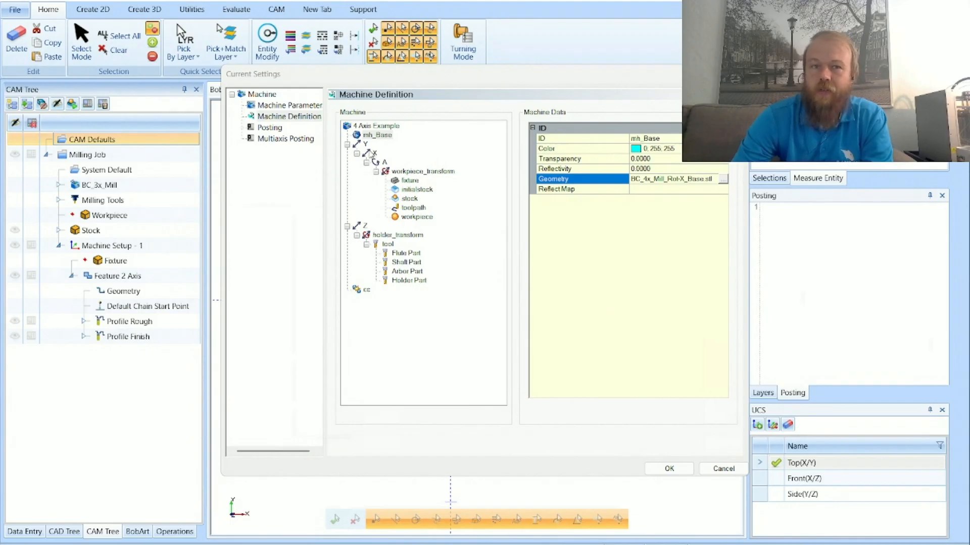
- Add the BC_4x_Mill_Rot-X_Y Axis Base STL file as geometry under the Y axis in BobCAD's machine tree
right_click(366, 145)
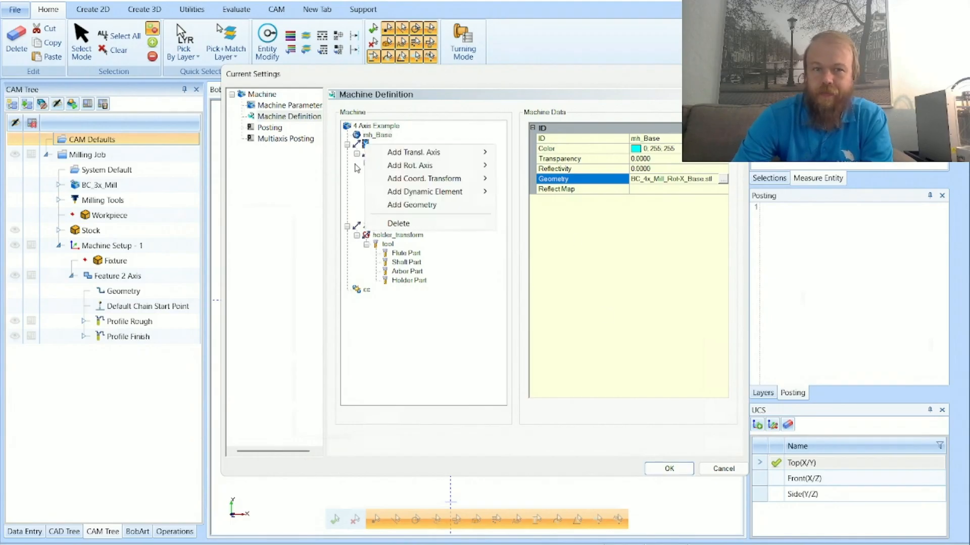
left_click(435, 208)
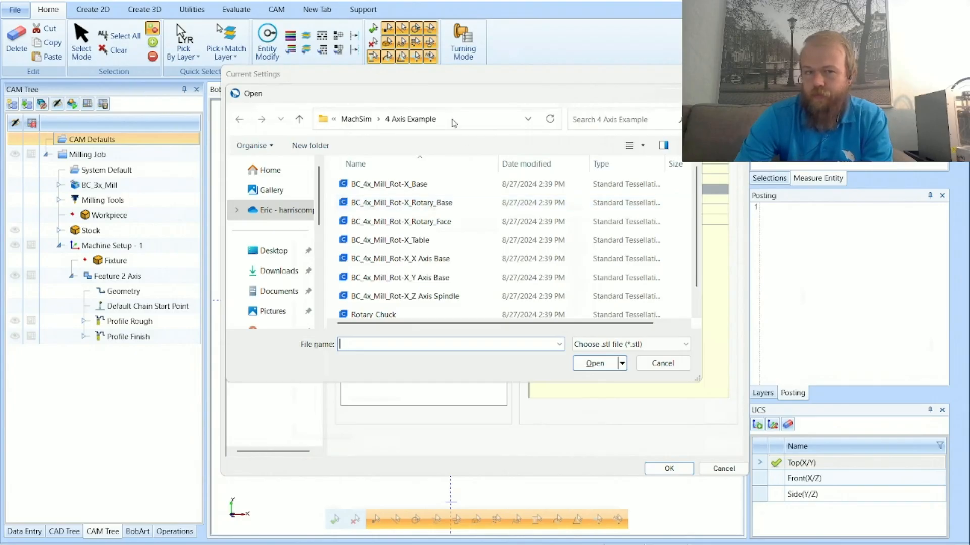
left_click(492, 207)
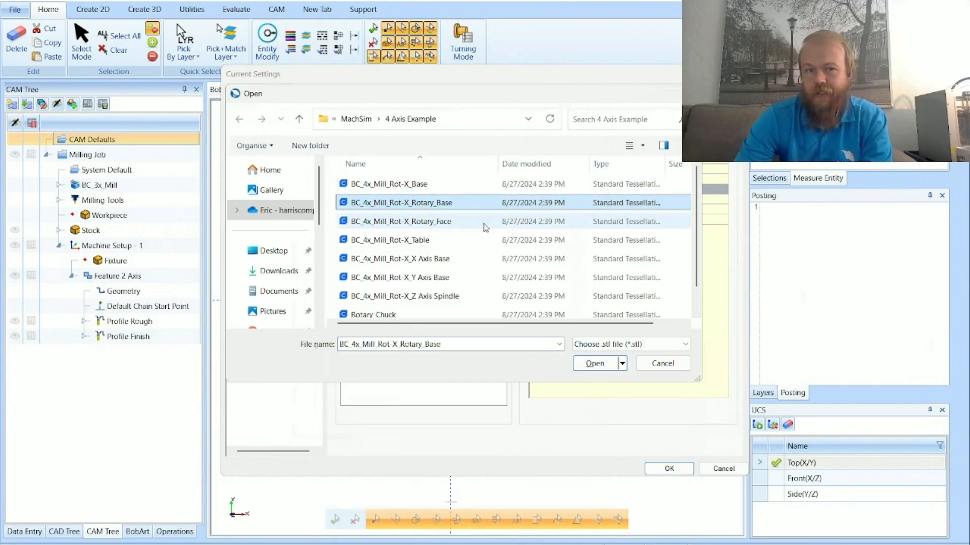
left_click(477, 186)
left_click(479, 205)
left_click(475, 225)
left_click(477, 241)
left_click(479, 259)
left_click(479, 278)
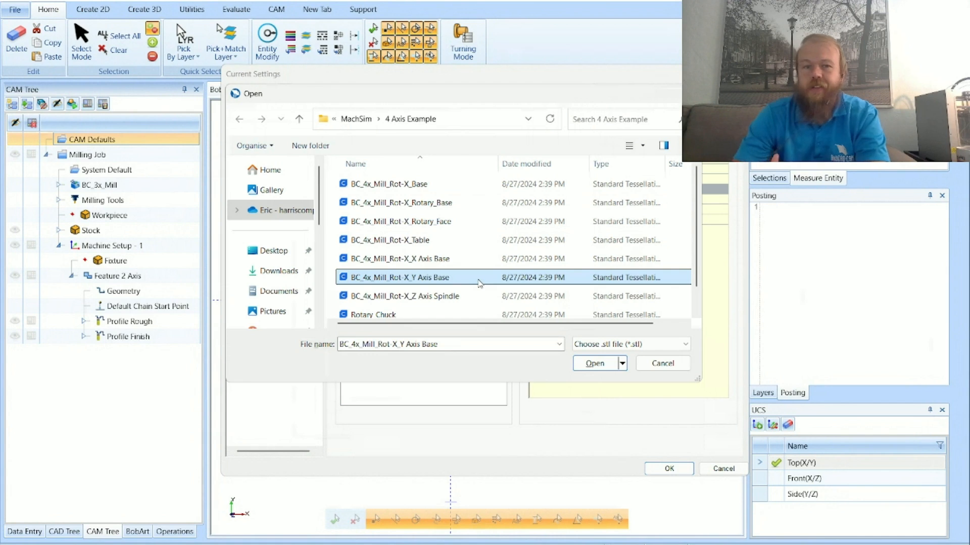
left_click(594, 365)
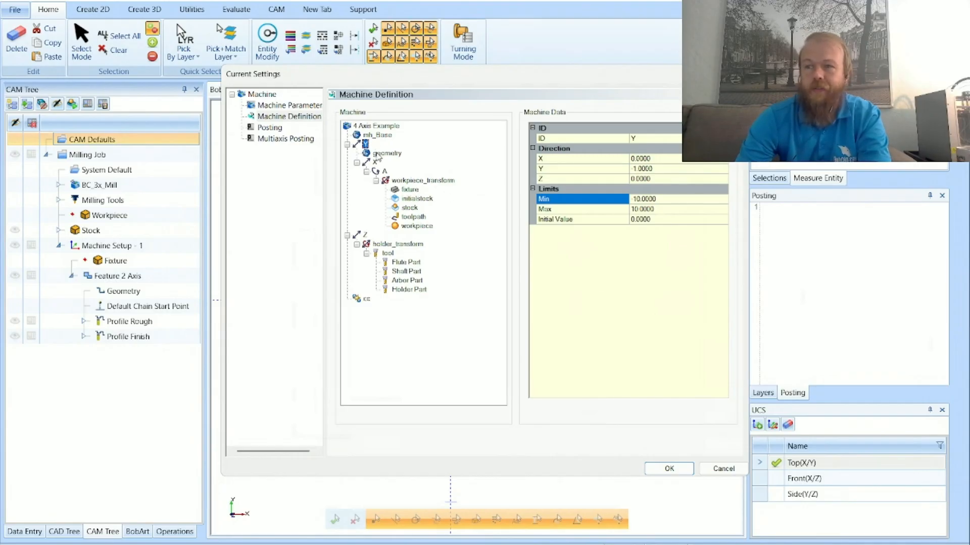
- Rename the geometry item under the Y axis as Y Axis Base
left_click(386, 153)
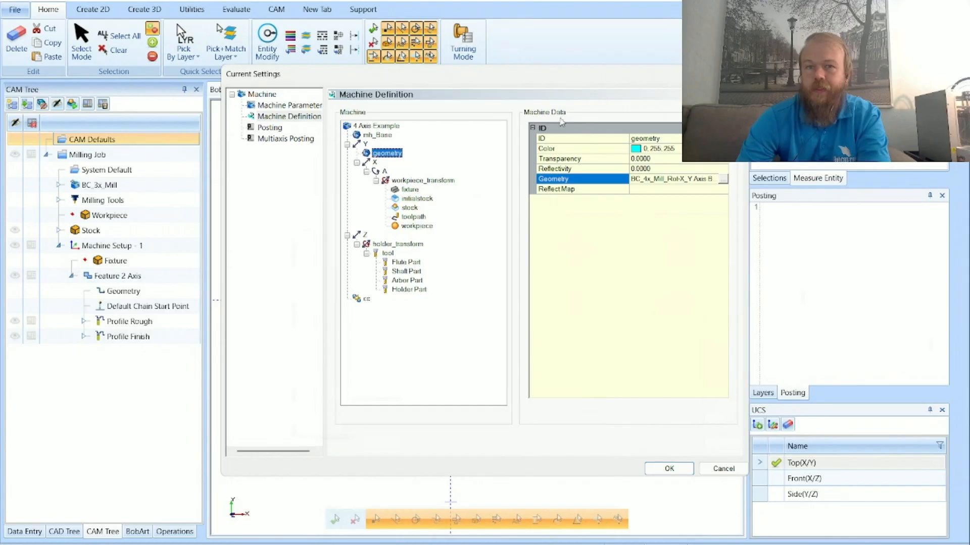
left_click(669, 138)
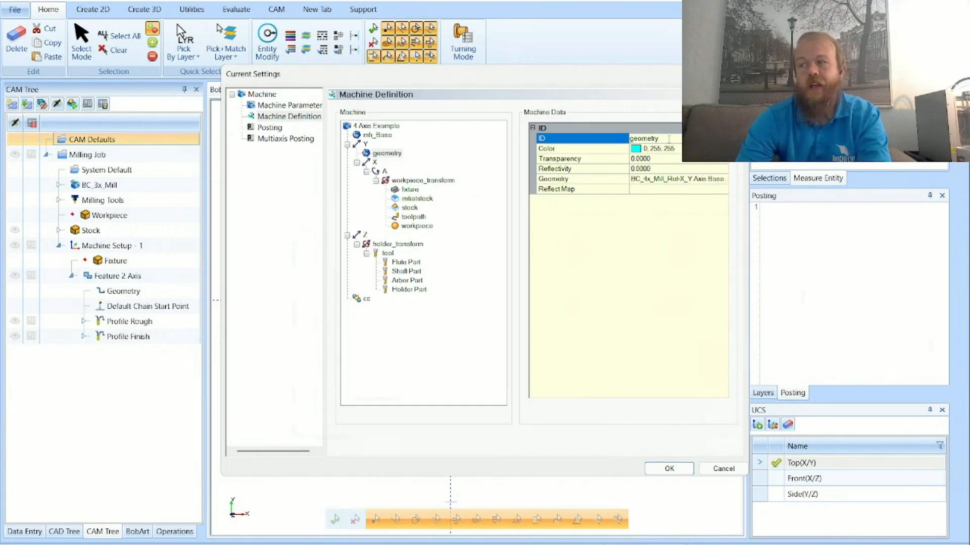
left_click_drag(669, 138, 624, 142)
type("Y Axis Base")
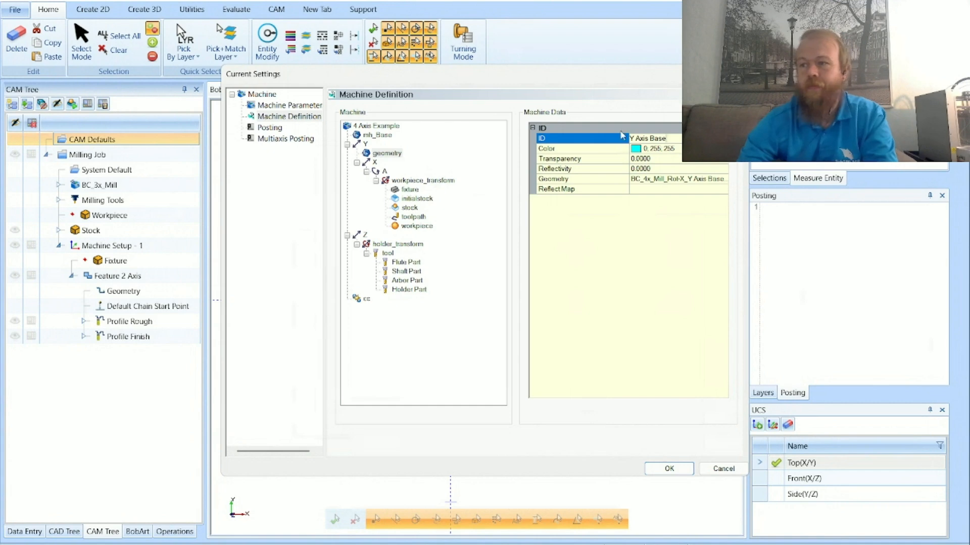
key("Return")
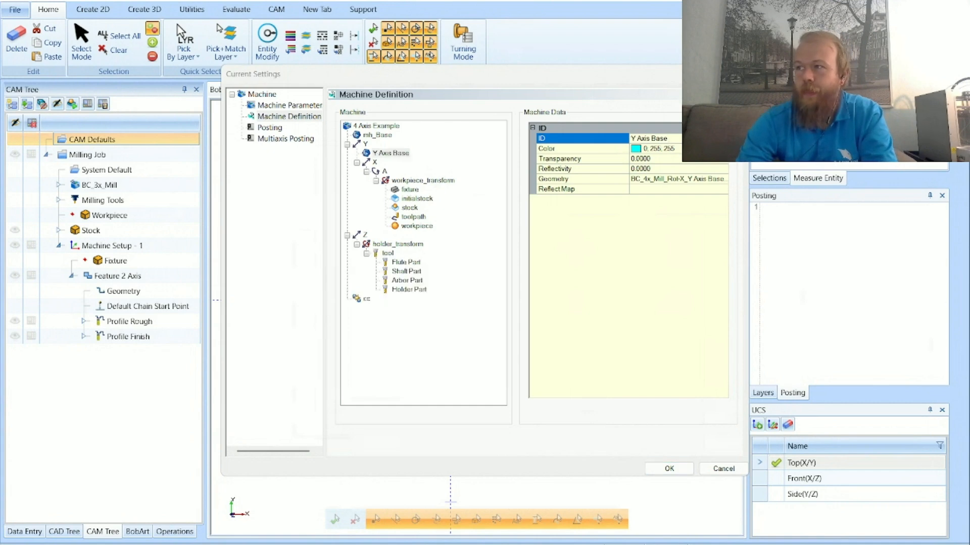
- Switch to the help tutorial and read the Part 8 naming instruction and the warning about spaces and numerals in axis IDs
left_click_drag(535, 544, 336, 0)
scroll(255, 312, "down", 1)
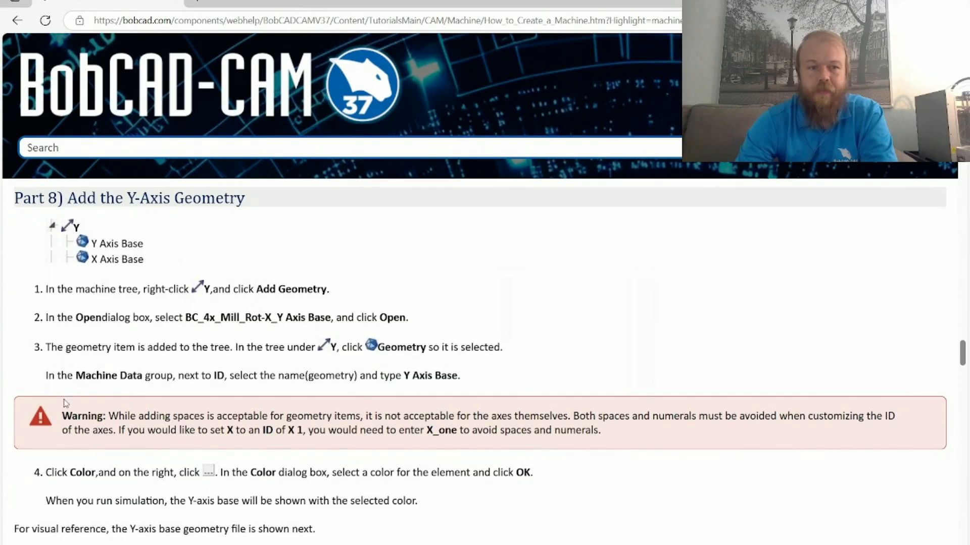
left_click_drag(46, 376, 492, 377)
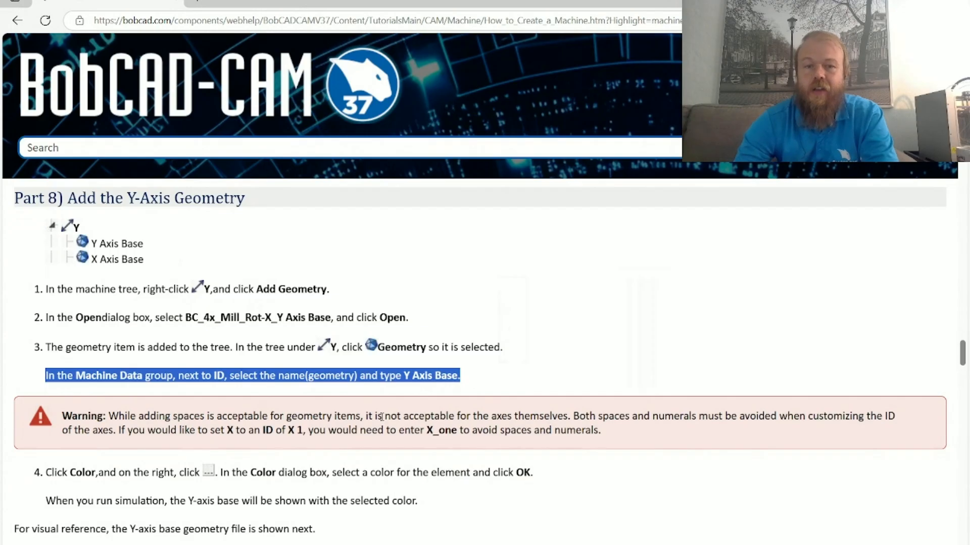
left_click_drag(569, 417, 371, 421)
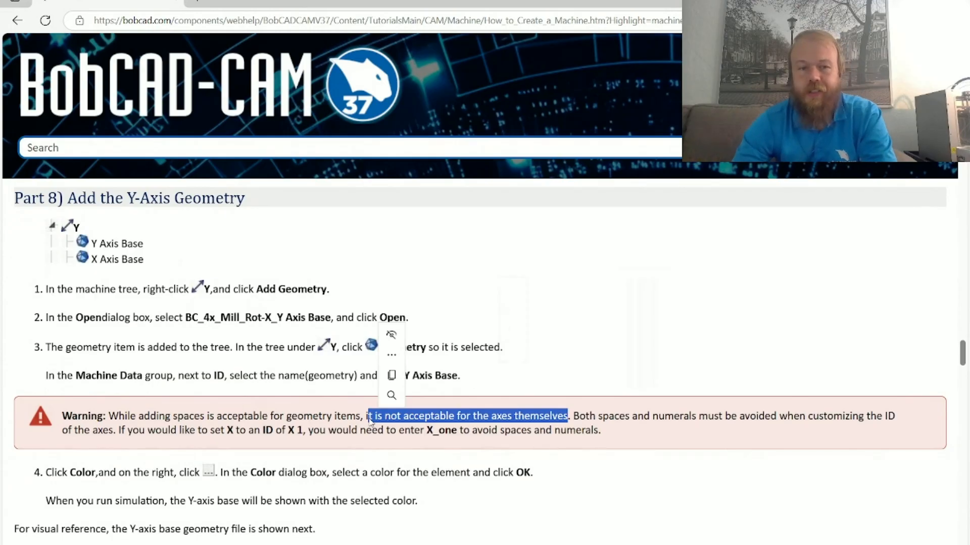
left_click(269, 433)
left_click_drag(286, 431, 306, 431)
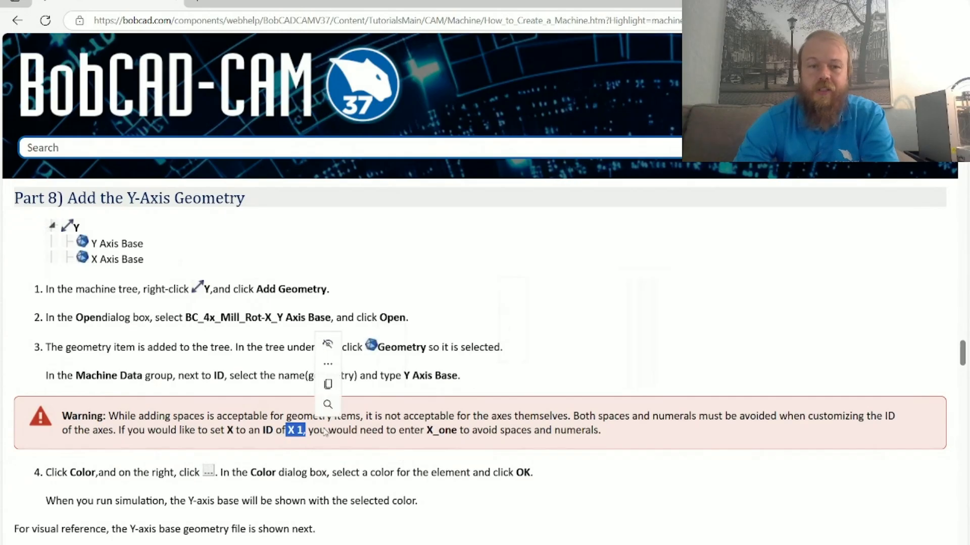
left_click(448, 433)
left_click_drag(428, 432, 450, 432)
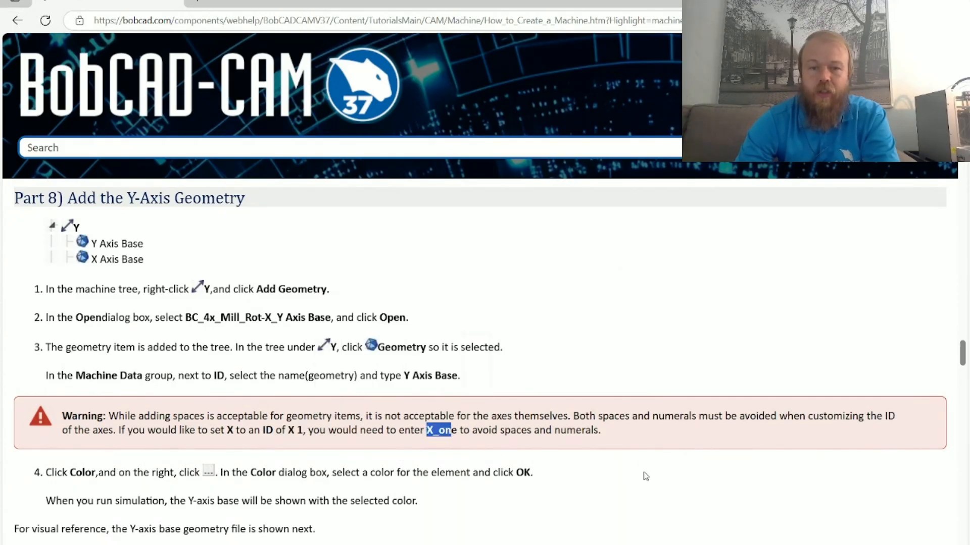
left_click(605, 434)
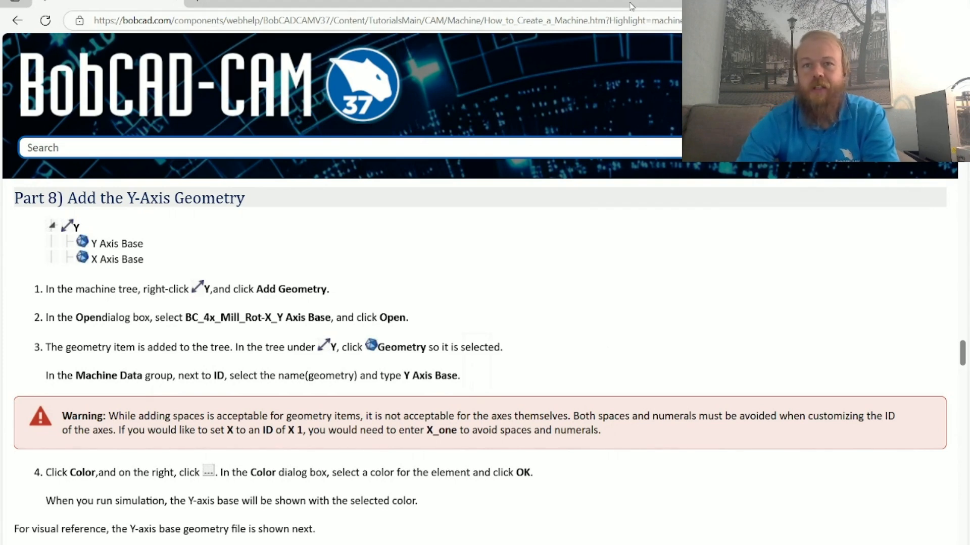
left_click(883, 2)
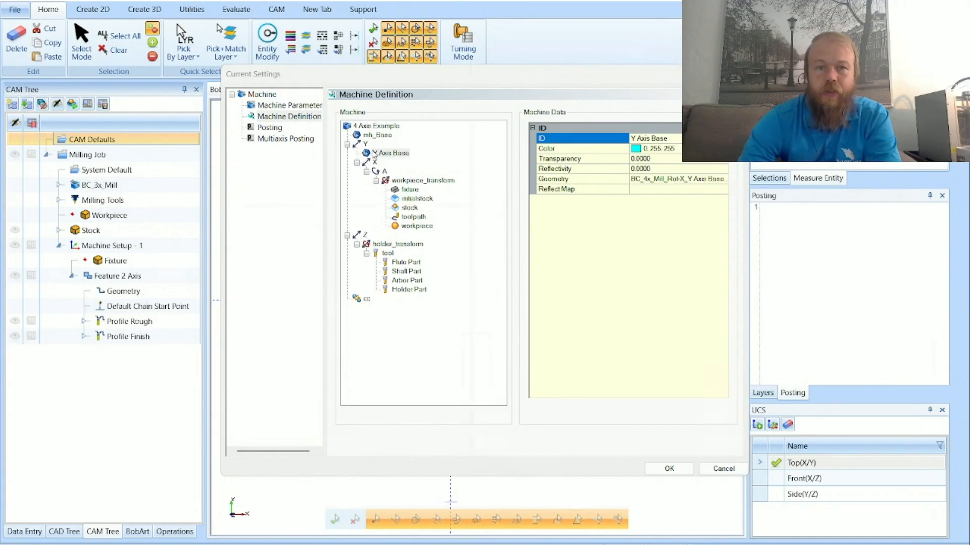
- Set the colour of the Y Axis Base geometry to light grey (192, 192, 192) in BobCAD's machine data
left_click(365, 144)
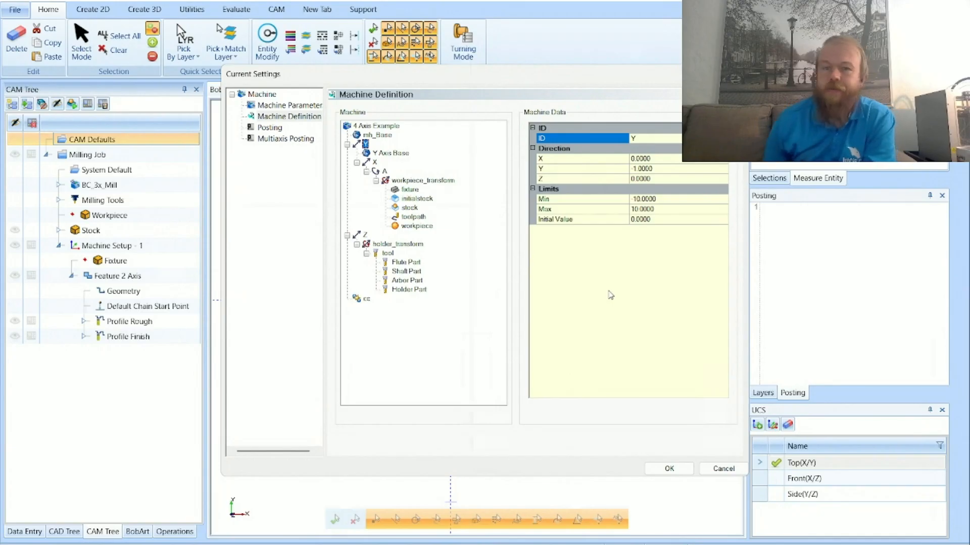
left_click(402, 154)
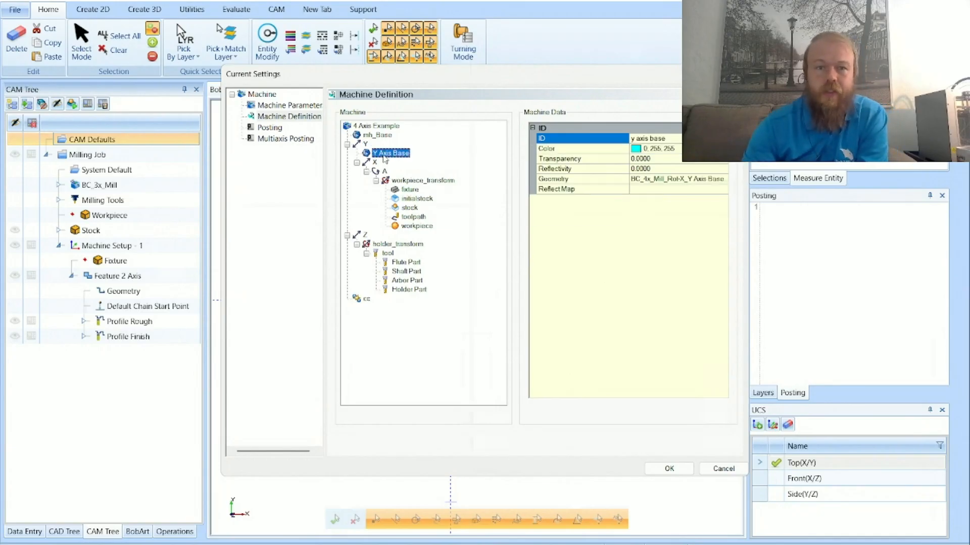
left_click(604, 152)
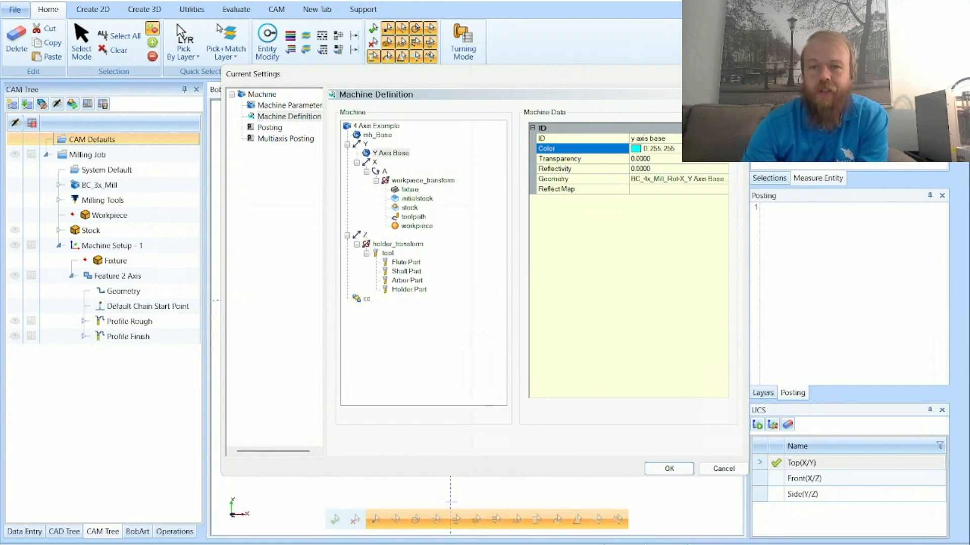
left_click(723, 148)
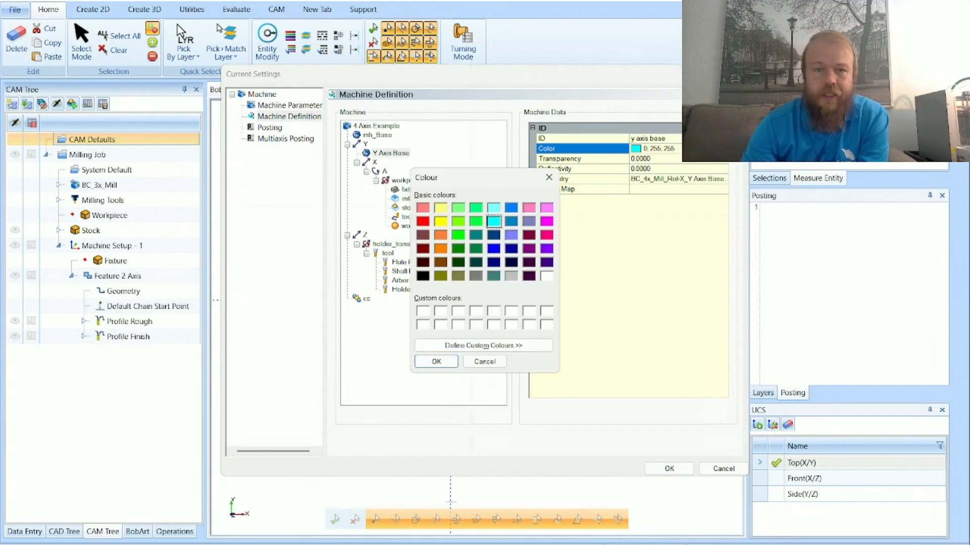
left_click(512, 276)
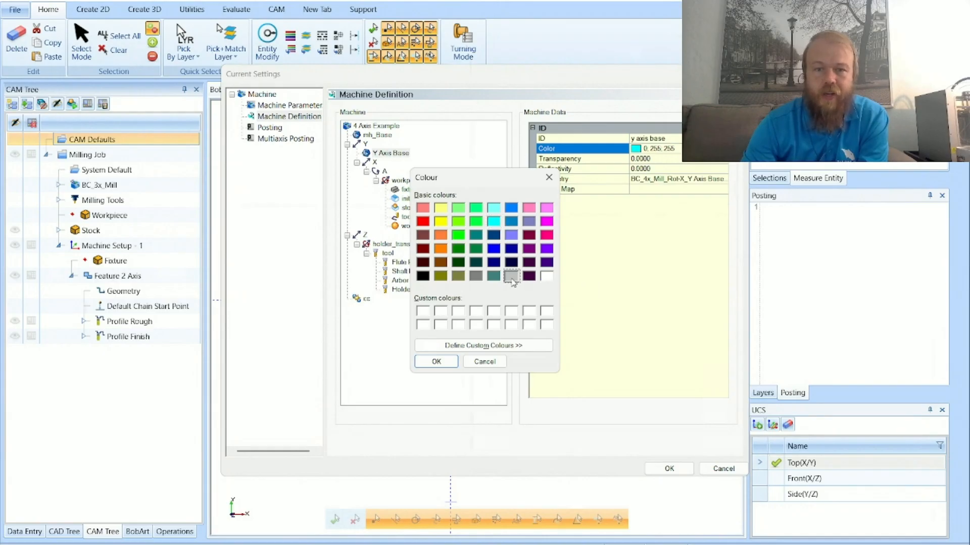
left_click(436, 362)
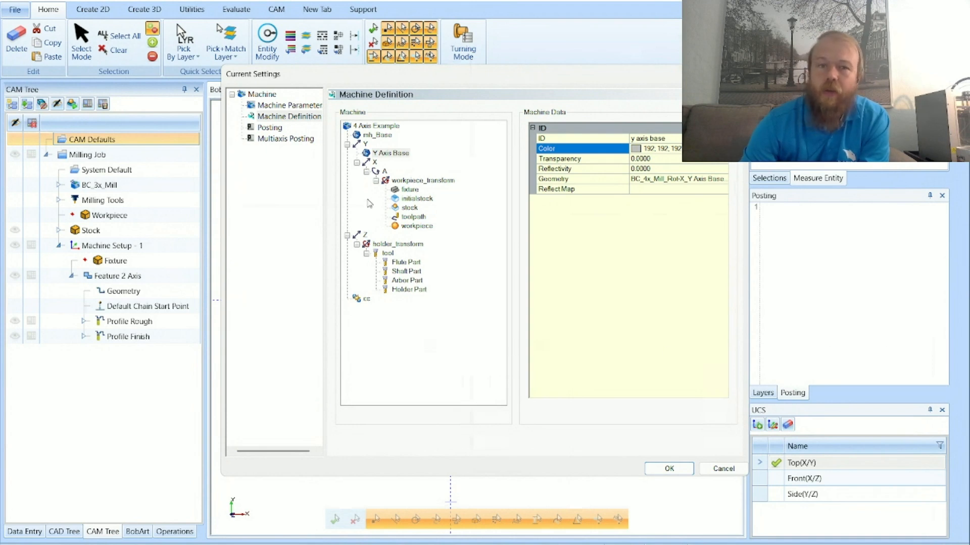
- Add the BC_4x_Mill_Rot-X_X Axis Base STL file as geometry under the Y axis in the machine tree
left_click(379, 156)
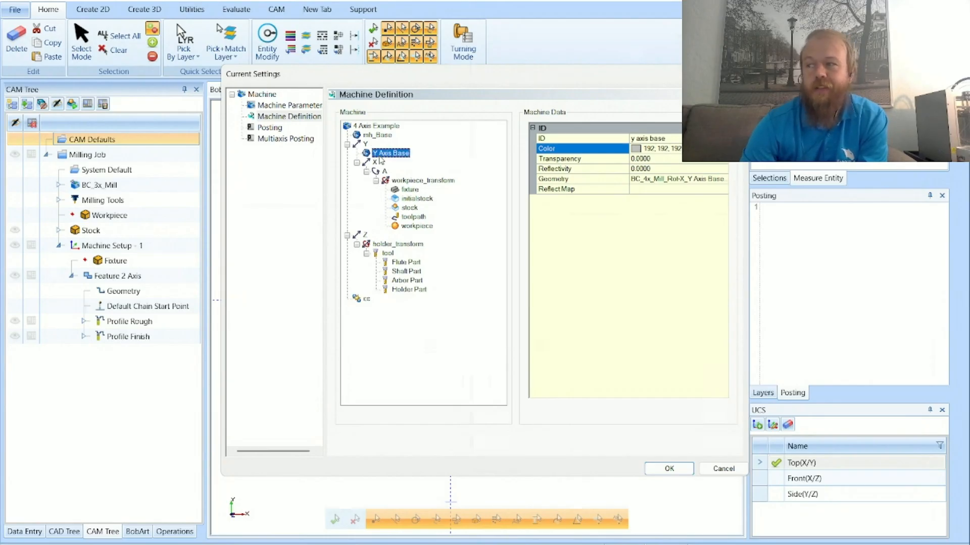
right_click(357, 144)
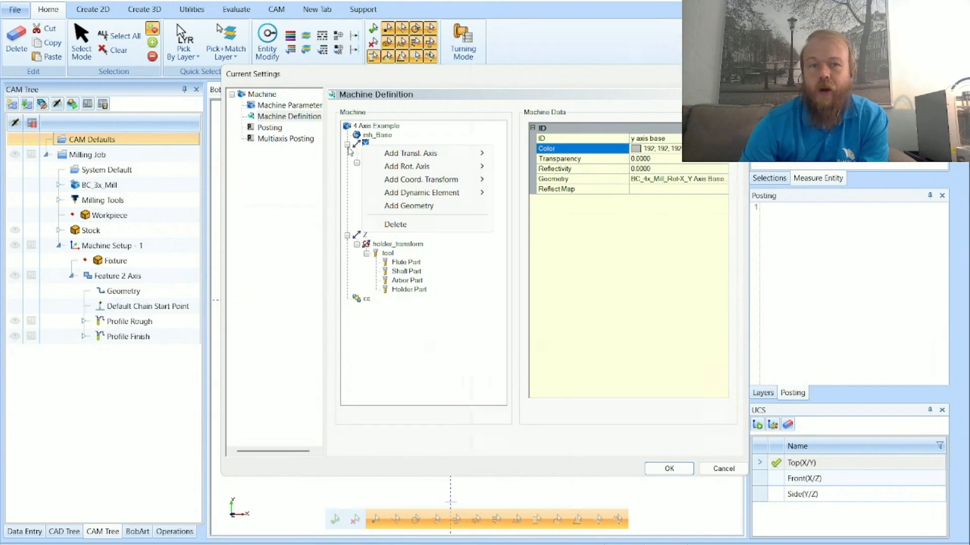
left_click(456, 206)
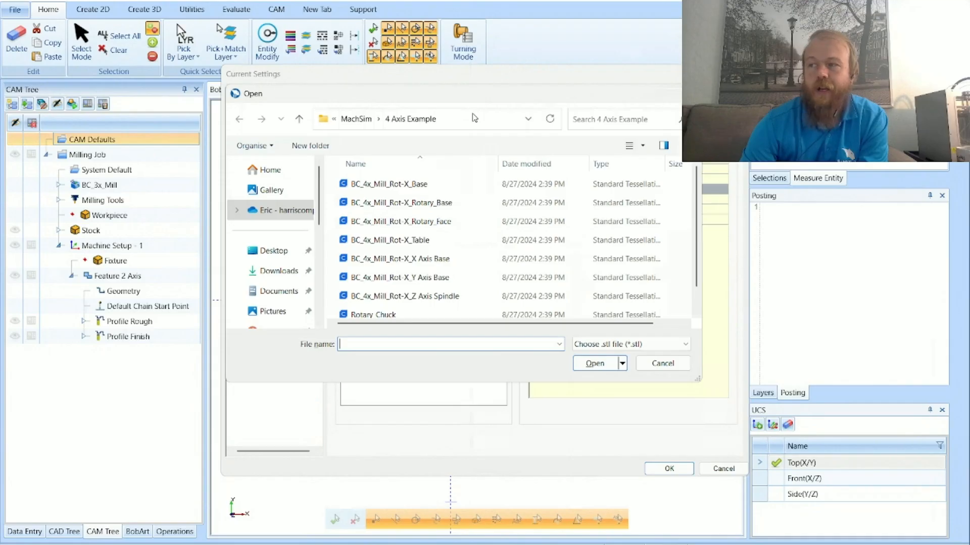
left_click(462, 262)
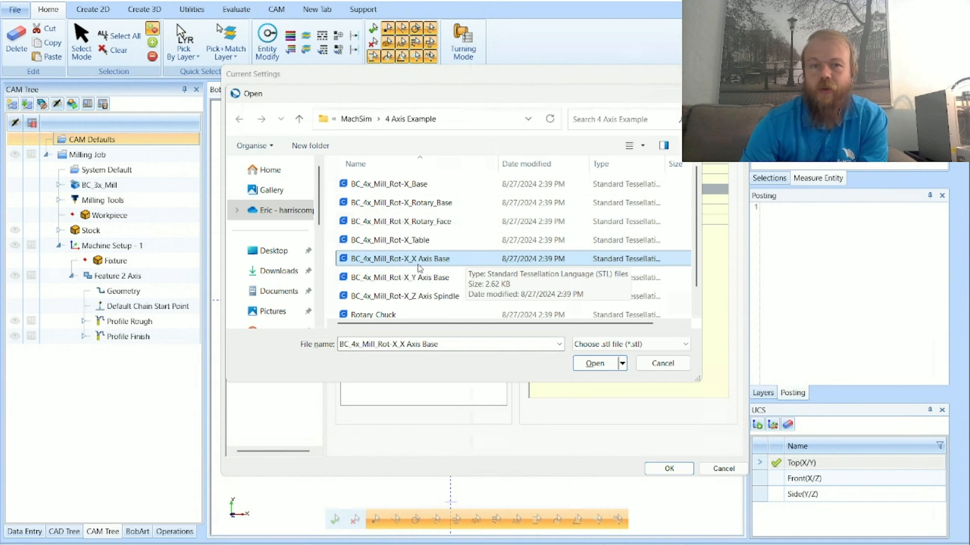
left_click(595, 364)
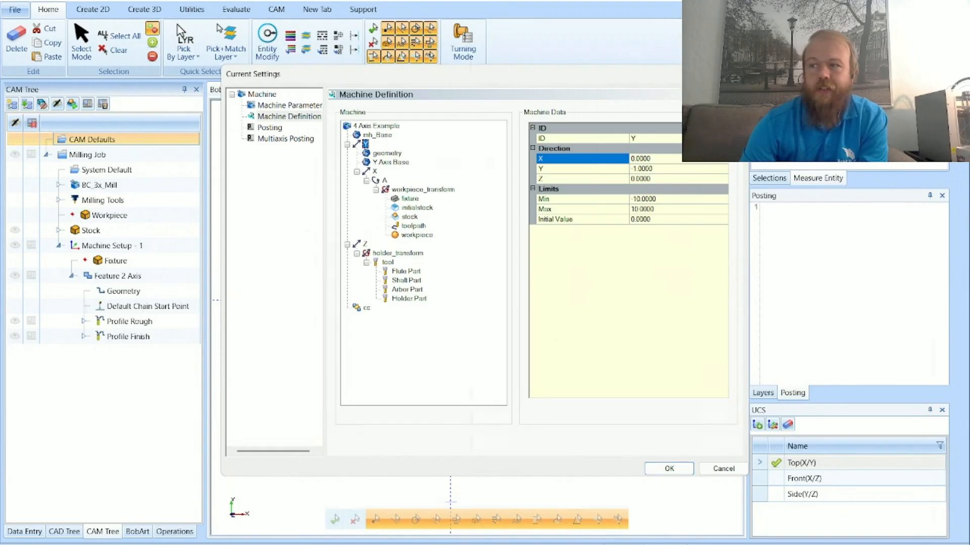
- Rename the new geometry item under the Y axis as X Axis Base
left_click(379, 154)
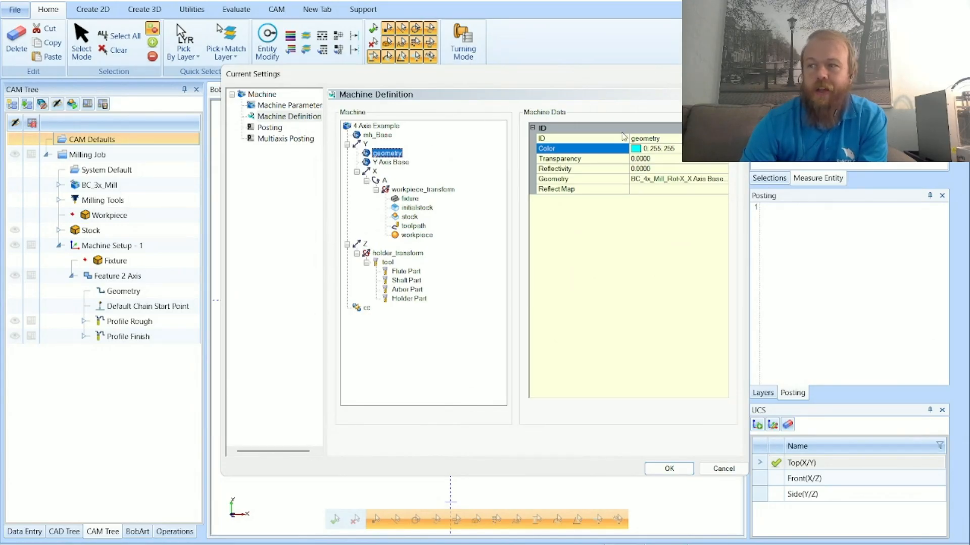
left_click(651, 139)
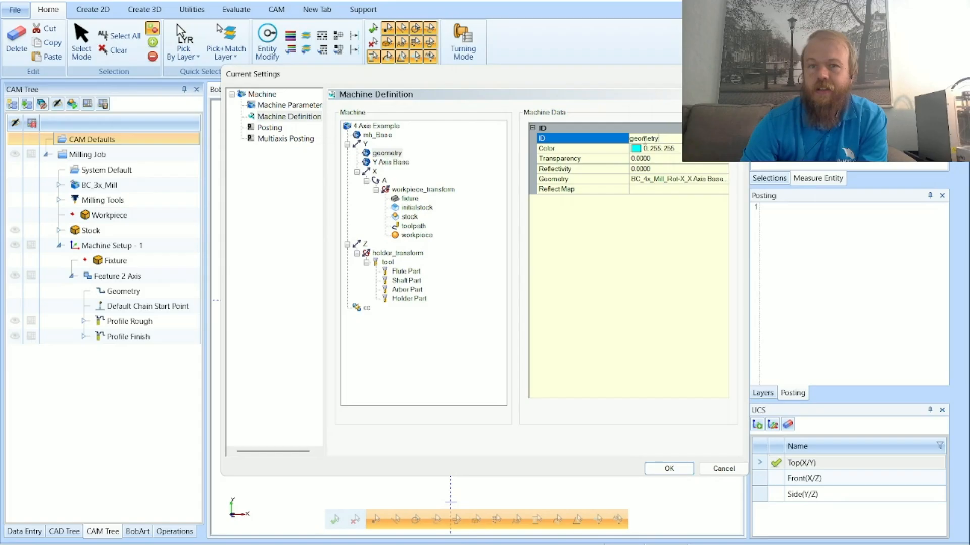
left_click_drag(660, 138, 628, 139)
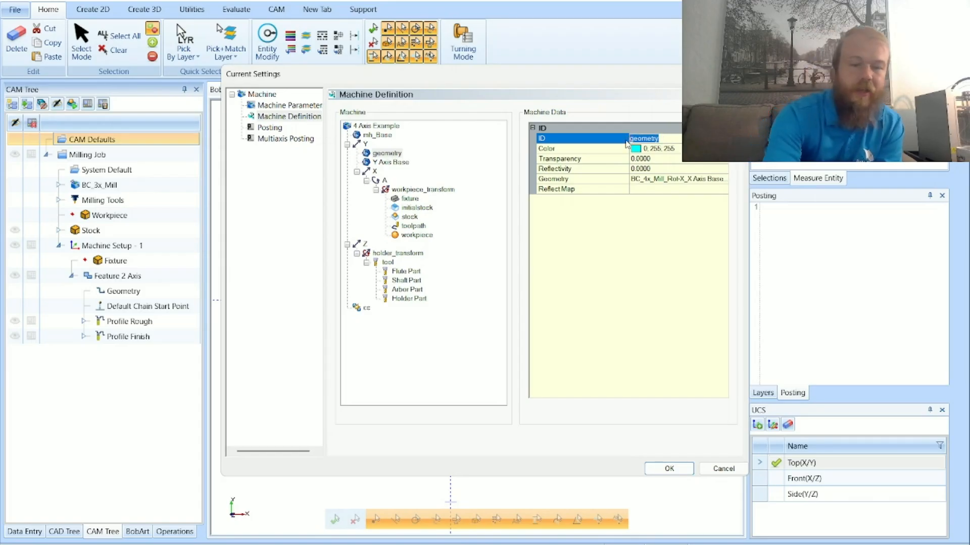
type("X Ax")
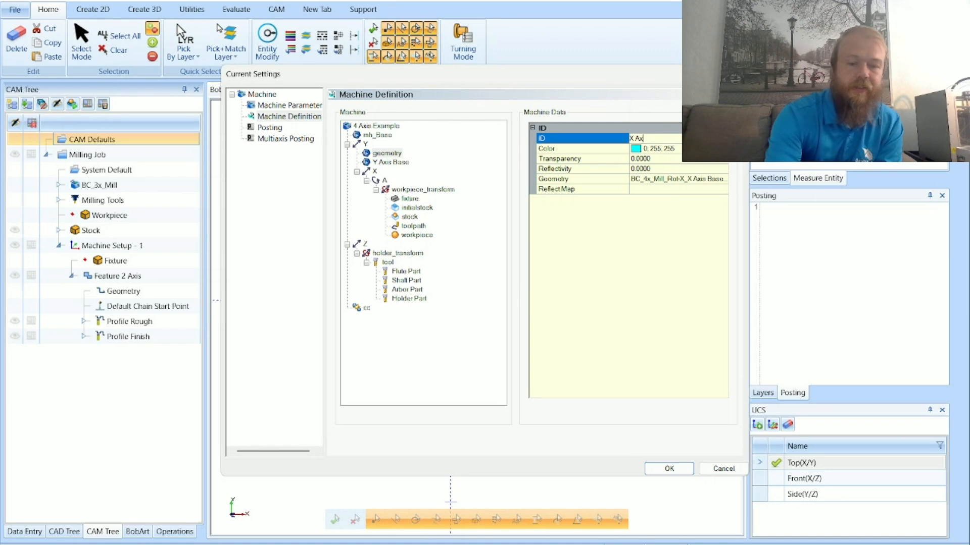
type("is")
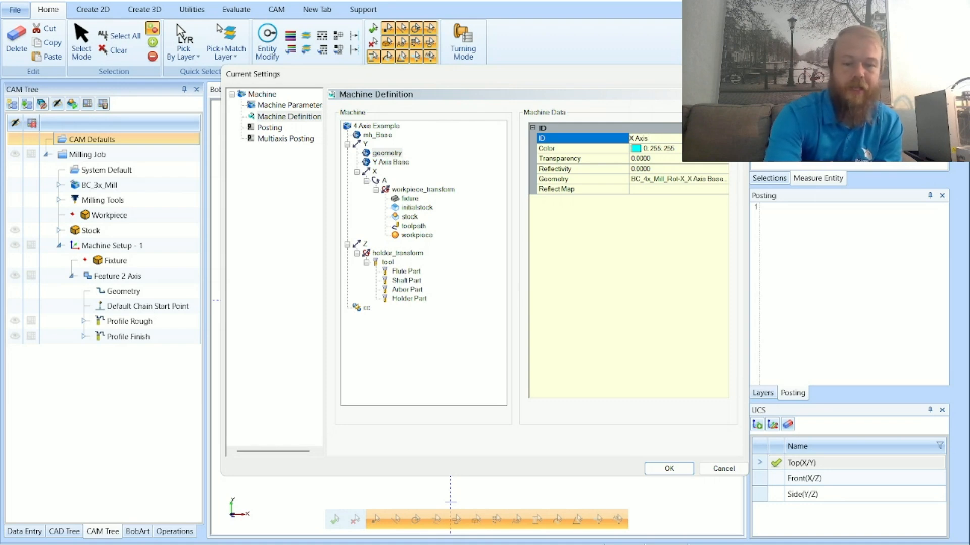
type(" Base")
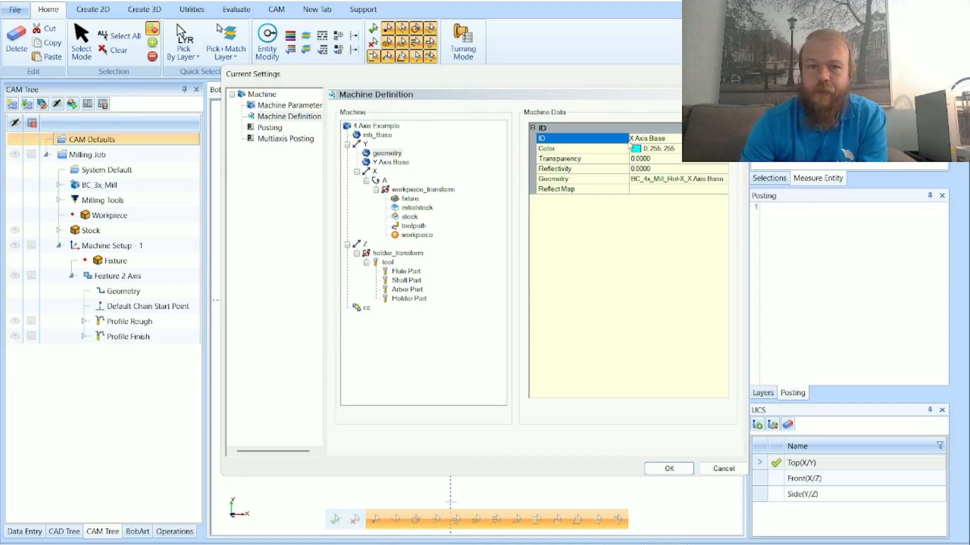
- Set the X Axis Base geometry's colour to light red (255, 128, 128) and accept the current settings
left_click(707, 148)
left_click(723, 148)
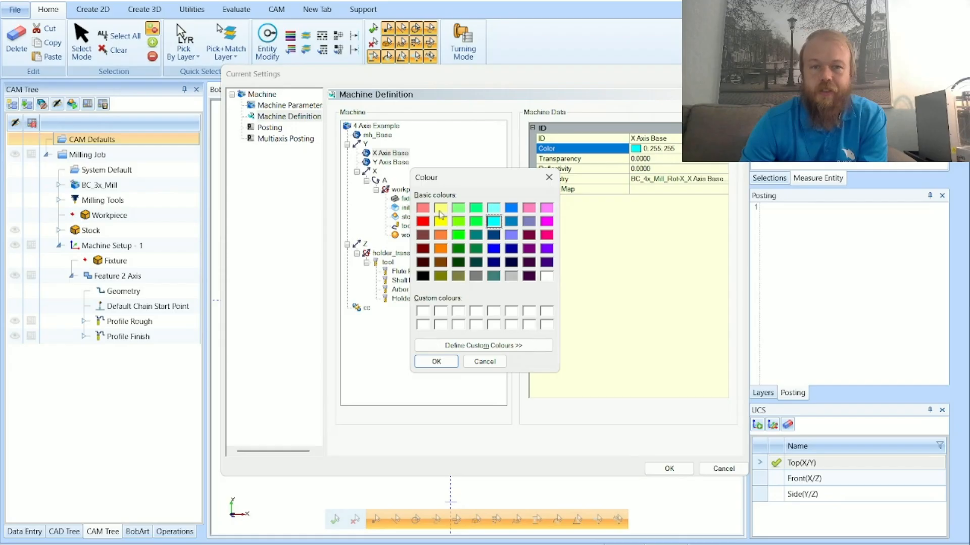
left_click(422, 210)
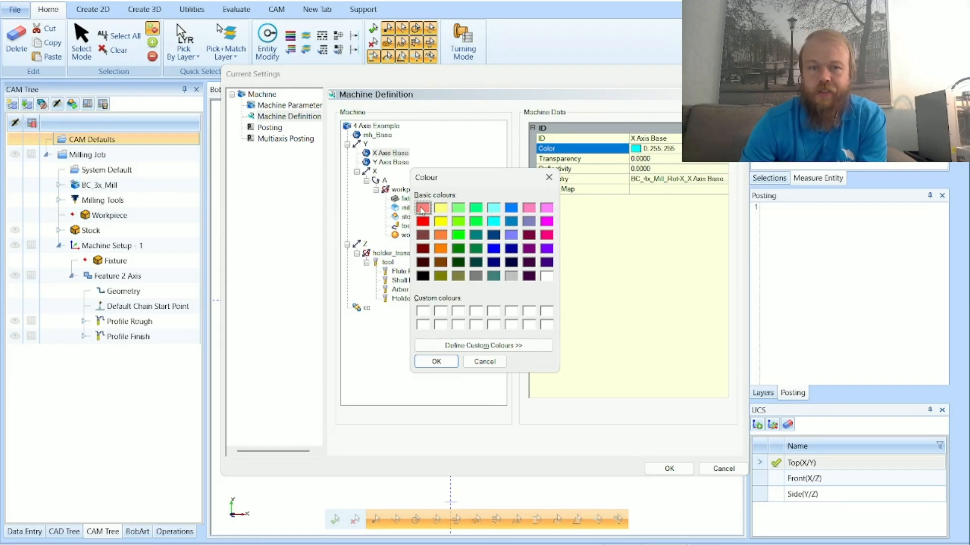
left_click(436, 362)
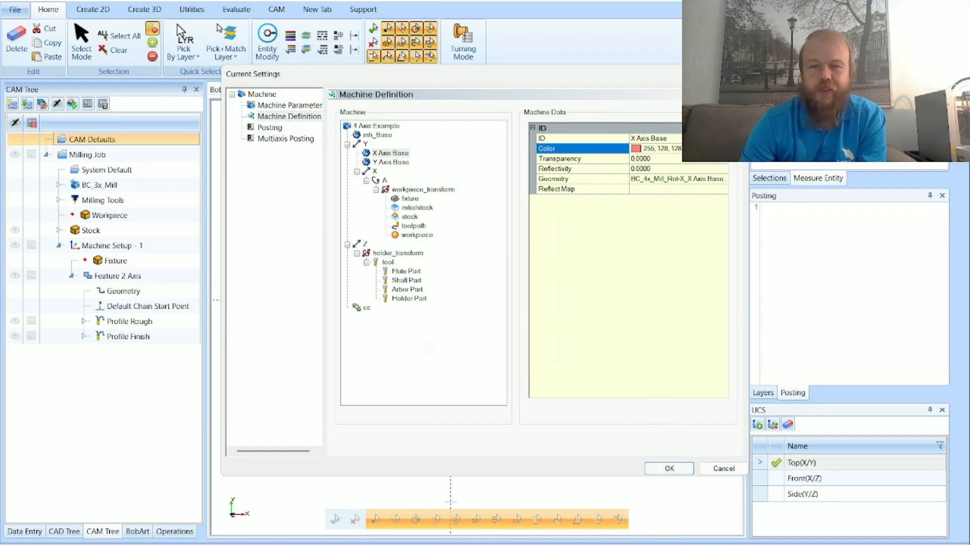
left_click(670, 467)
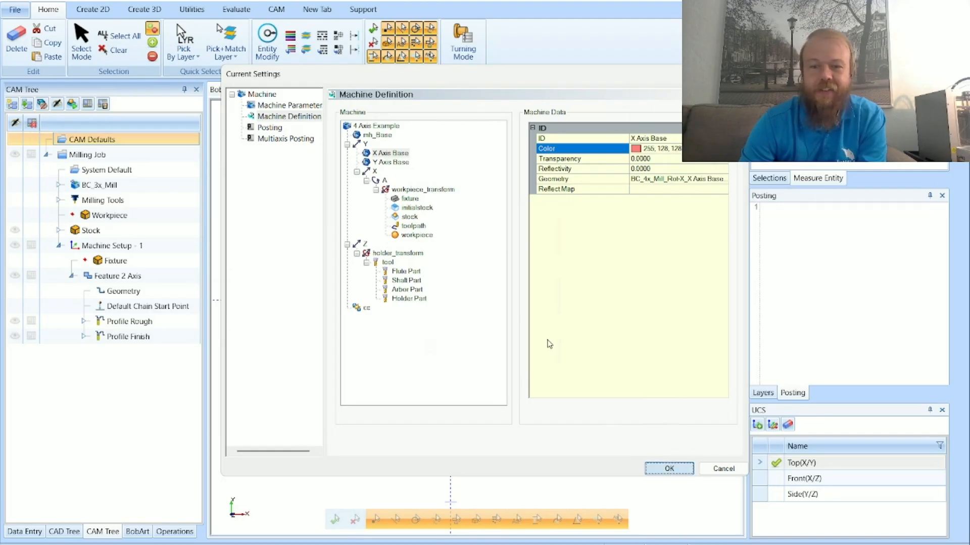
- Reopen the current settings, choose the 4 Axis Example machine, and check the X and Y Axis Base items in its machine definition
right_click(95, 142)
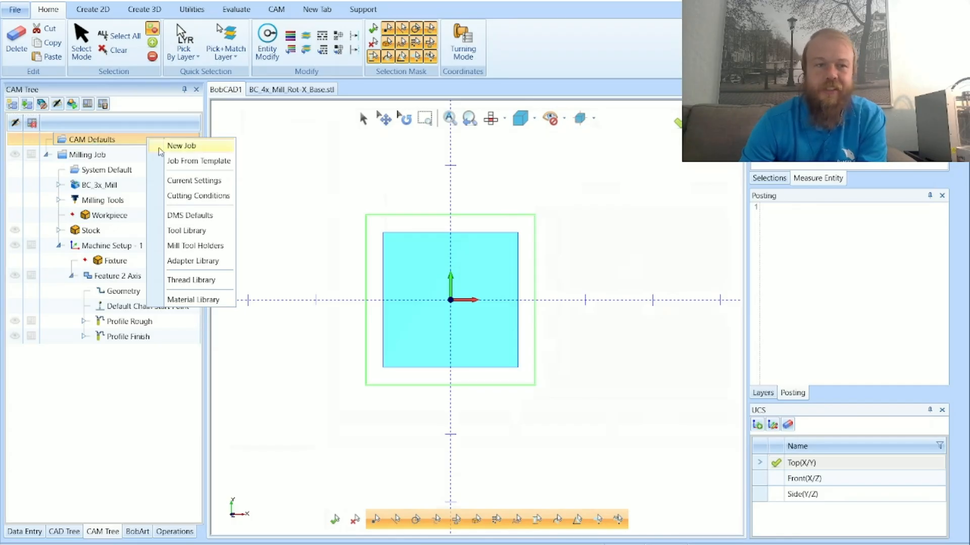
left_click(225, 182)
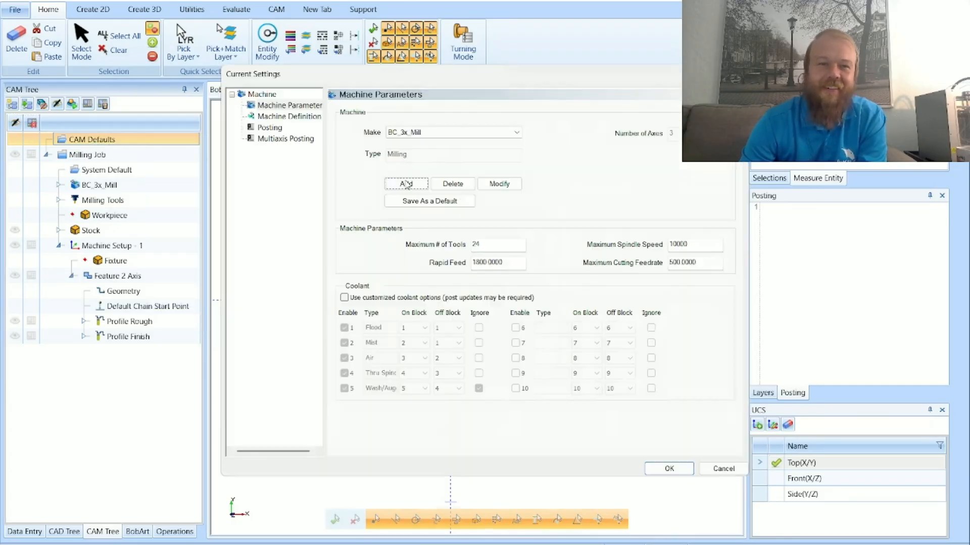
left_click(400, 133)
scroll(433, 176, "up", 2)
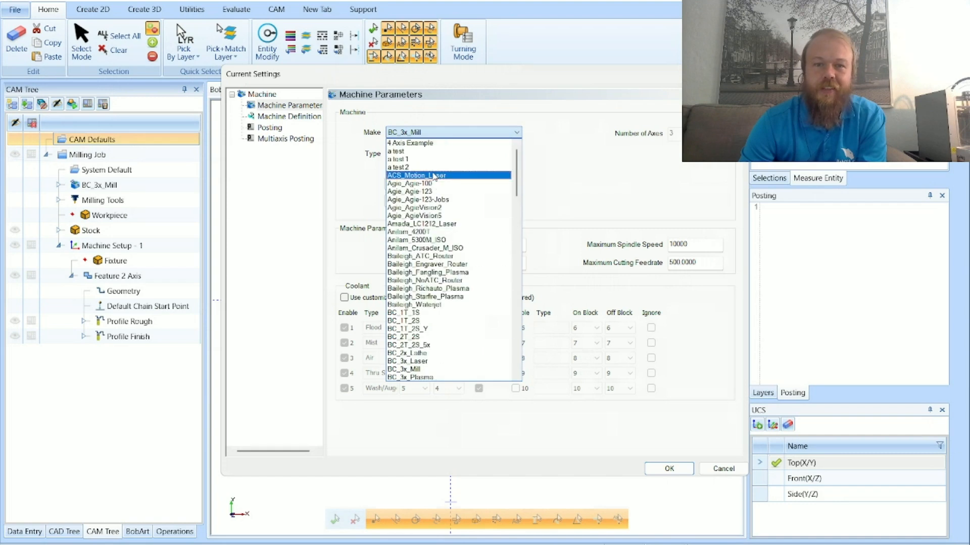
left_click(432, 148)
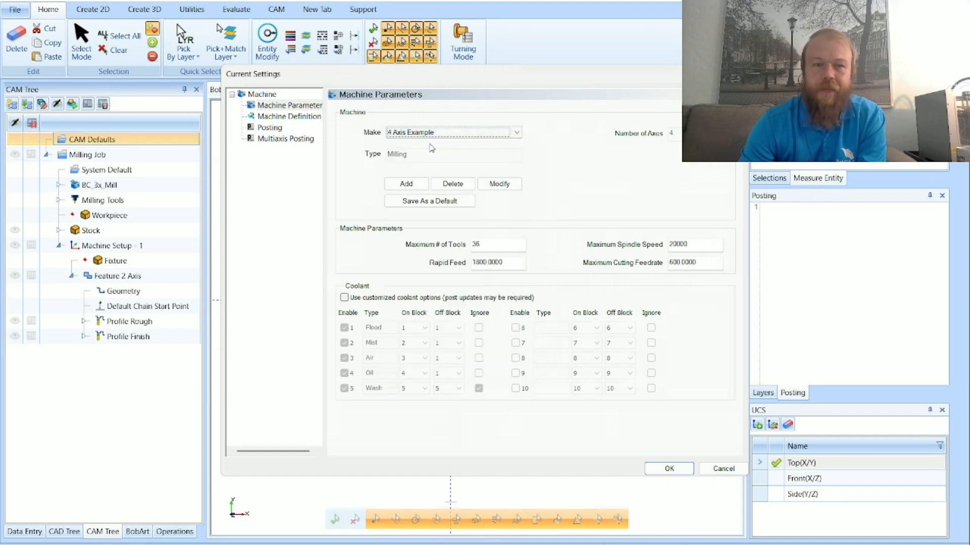
left_click(295, 120)
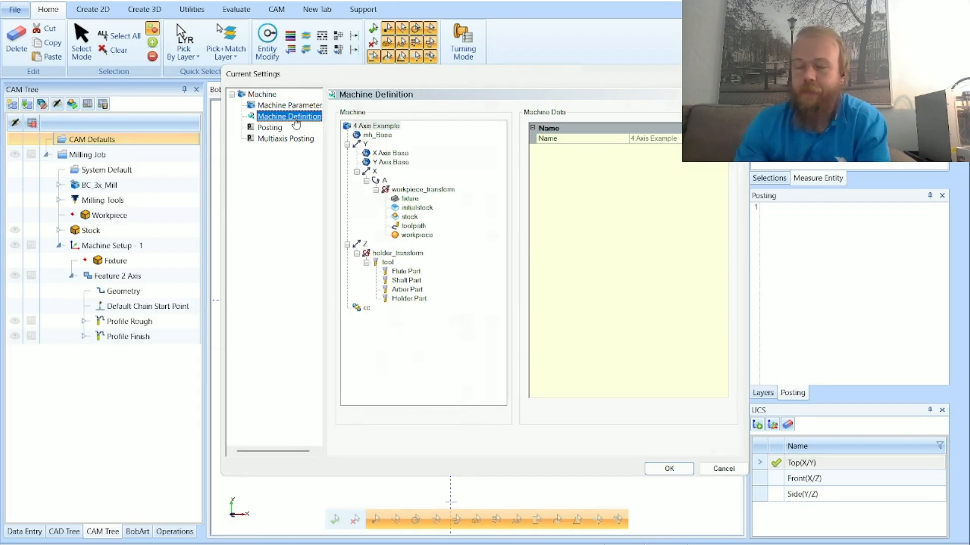
left_click(389, 162)
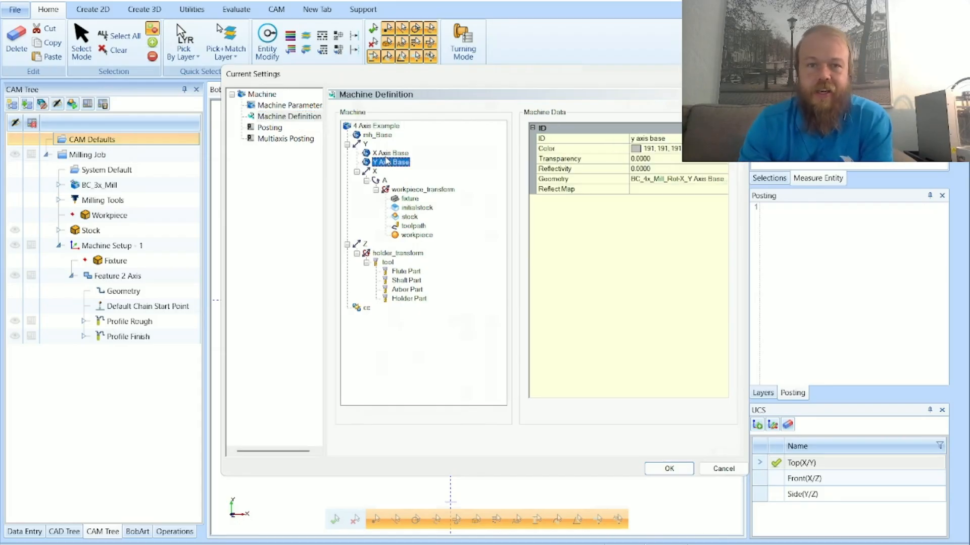
left_click(387, 153)
left_click(389, 162)
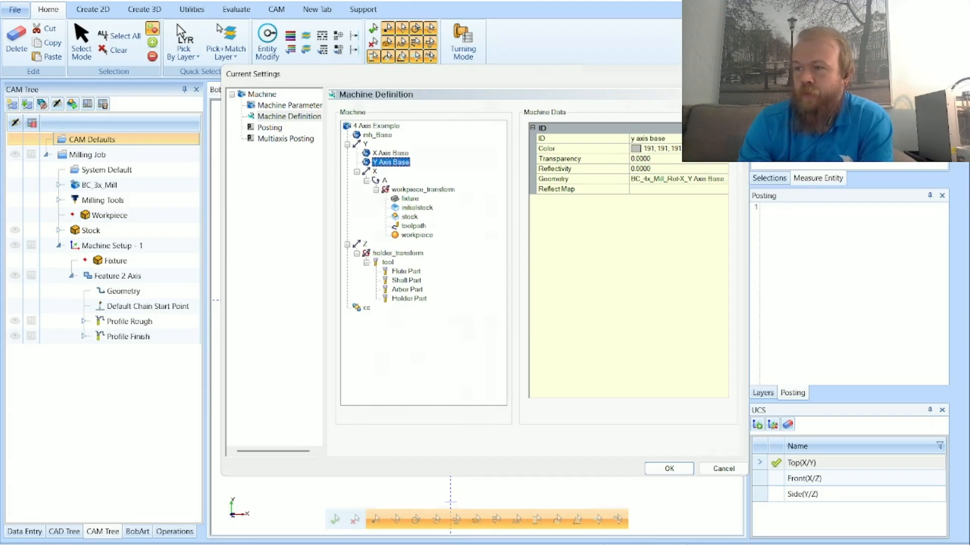
- Switch to the help tutorial and read the Part 8 Y-axis geometry list and the Part 9 instructions for adding X-axis geometry
left_click_drag(969, 273, 455, 3)
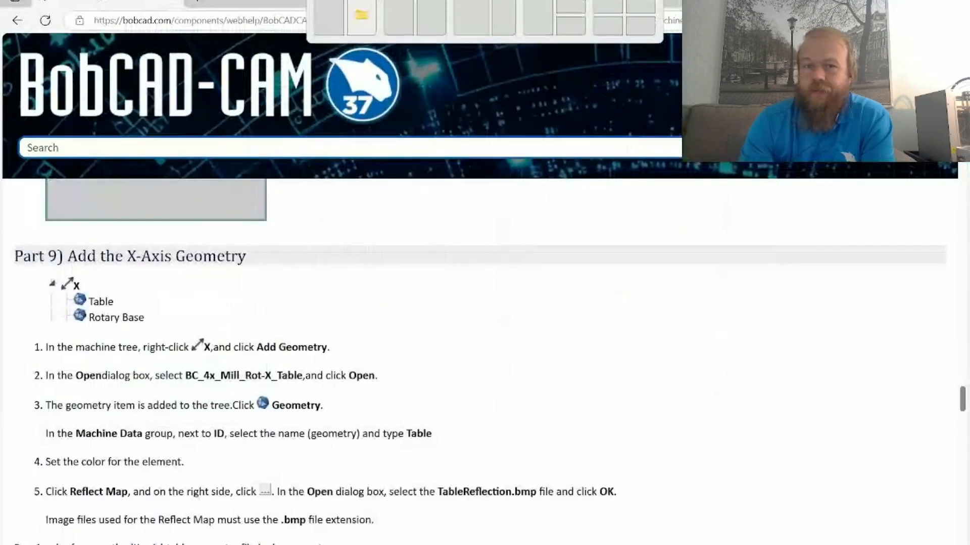
left_click_drag(19, 255, 266, 271)
left_click(266, 271)
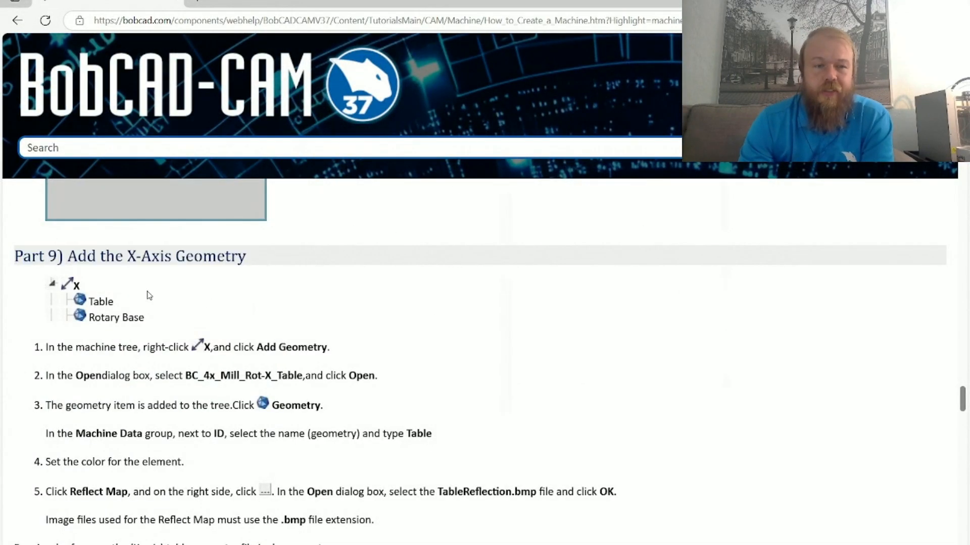
scroll(111, 298, "down", 15)
scroll(111, 298, "up", 2)
scroll(111, 299, "up", 6)
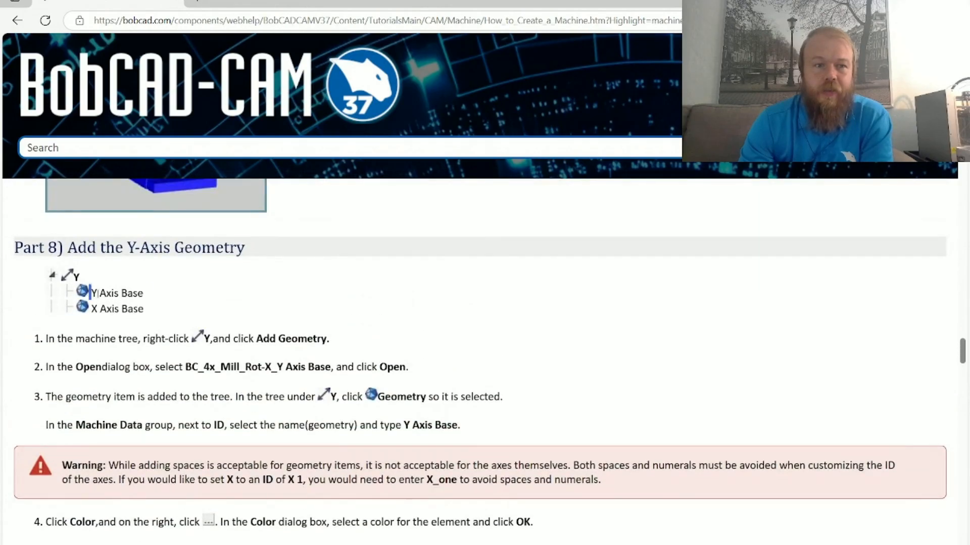
left_click_drag(95, 295, 162, 316)
left_click(351, 323)
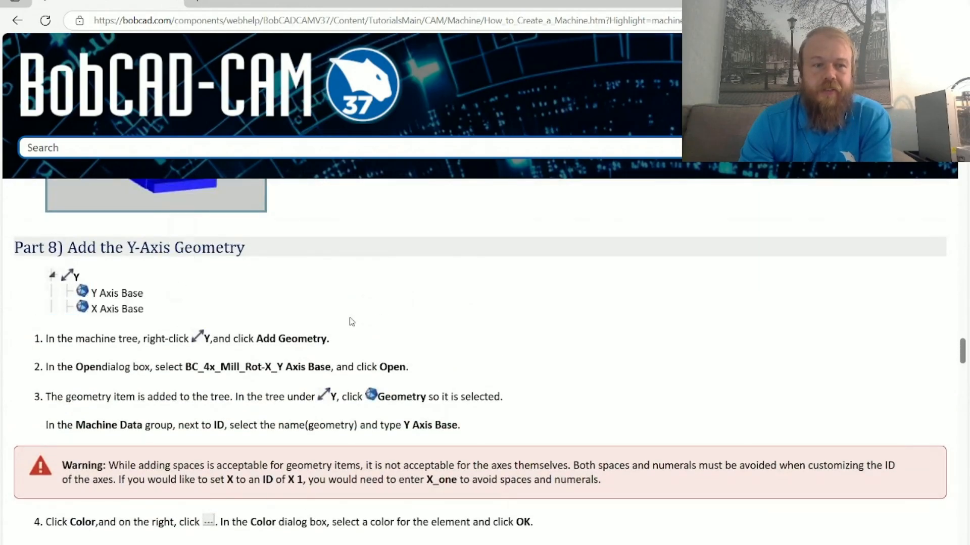
scroll(351, 322, "down", 15)
left_click_drag(352, 1, 175, 1)
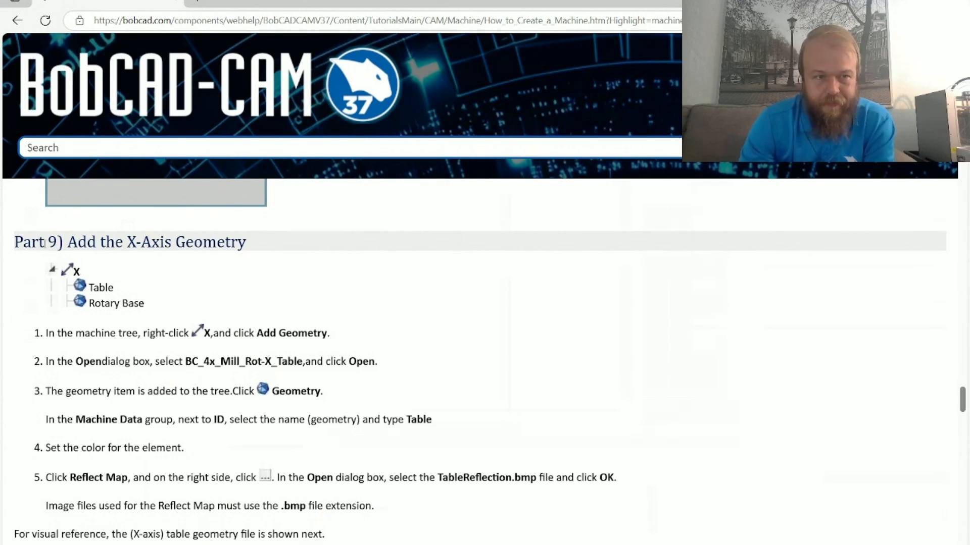
left_click_drag(88, 292, 152, 307)
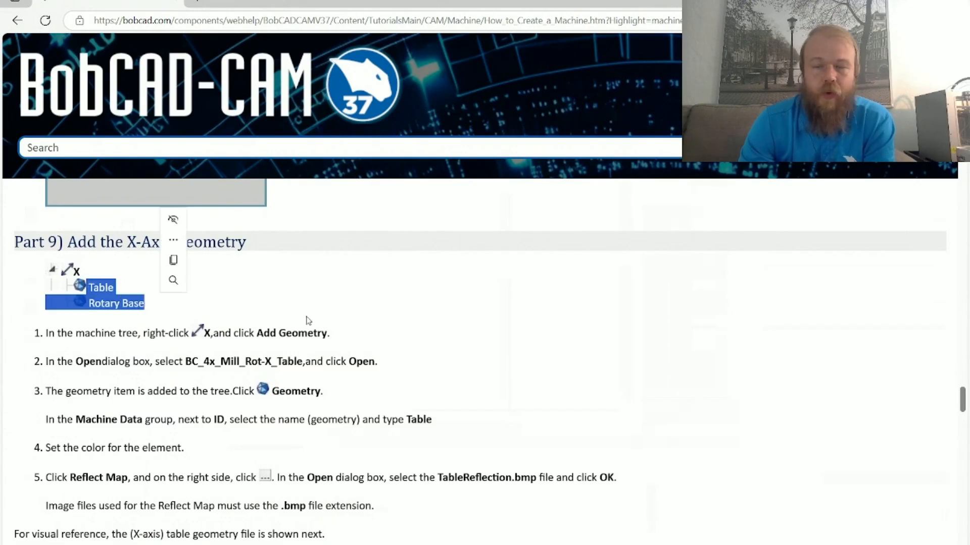
left_click(409, 324)
- Switch back to BobCAD and add the BC_4x_Mill_Rot-X_Table STL file as geometry under the X axis
left_click_drag(299, 3, 968, 237)
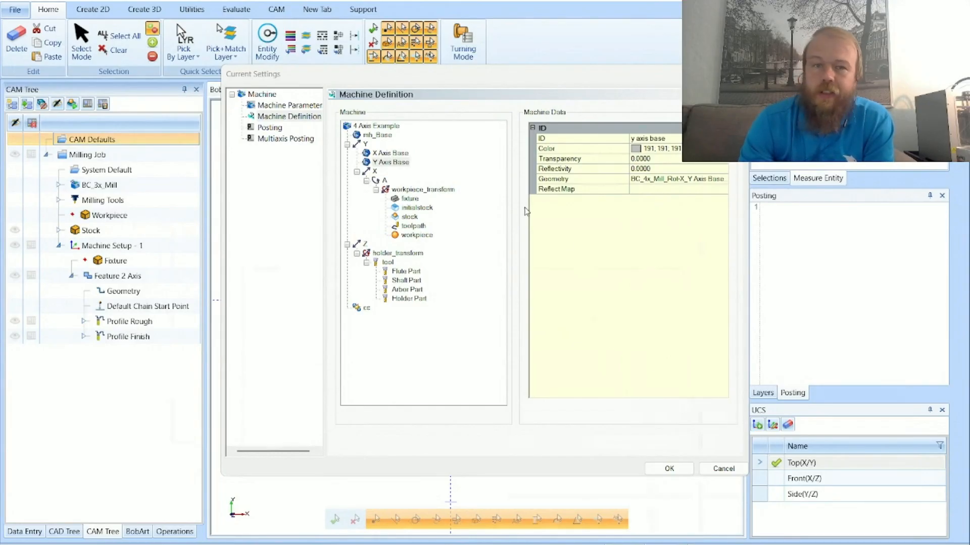
right_click(375, 174)
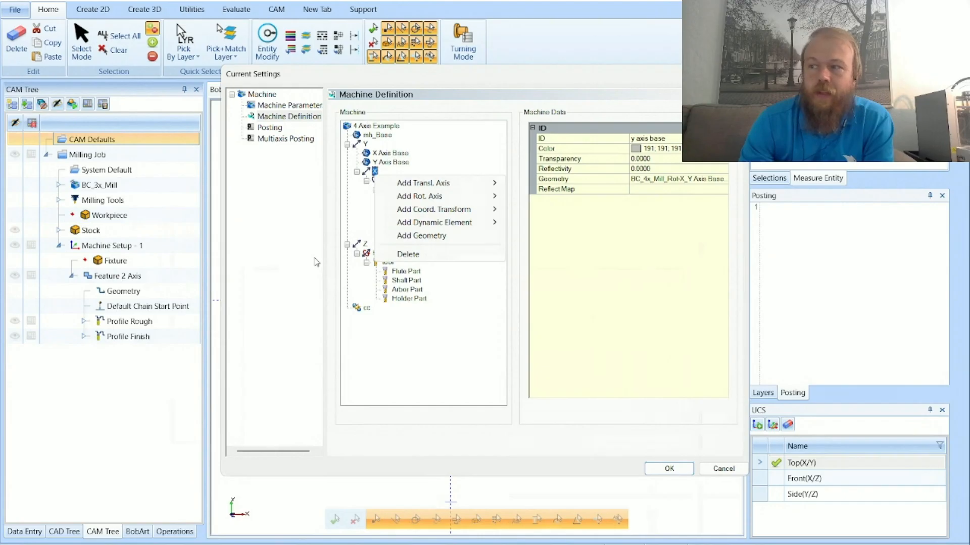
left_click(489, 242)
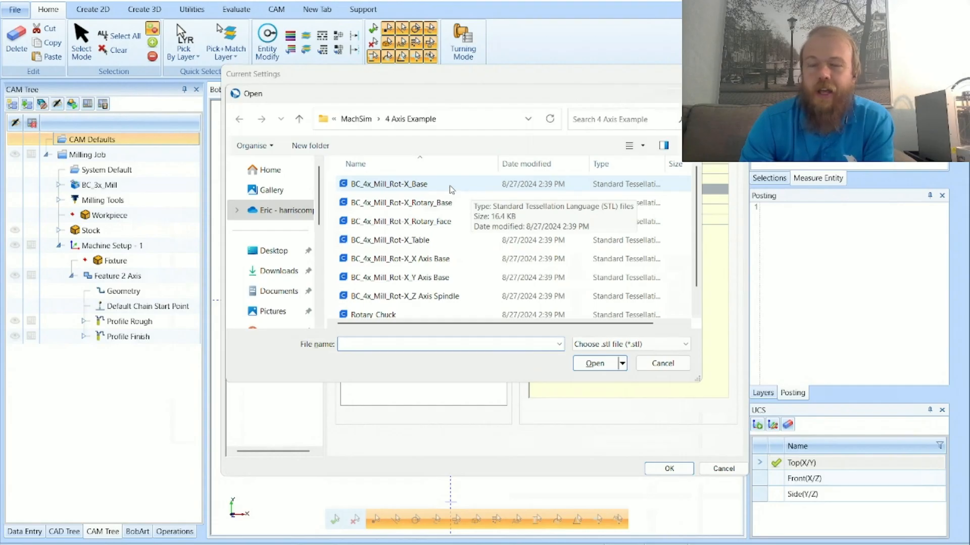
left_click(452, 242)
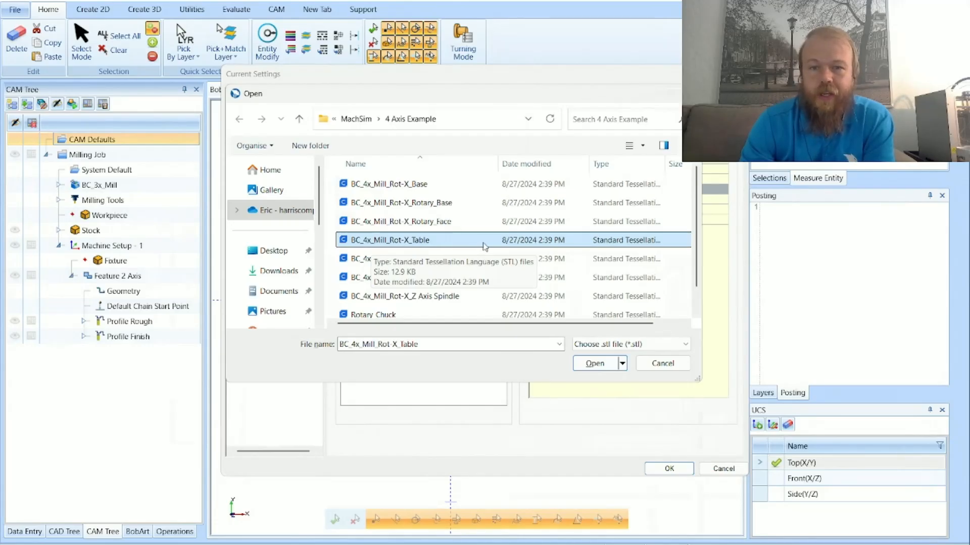
left_click(594, 364)
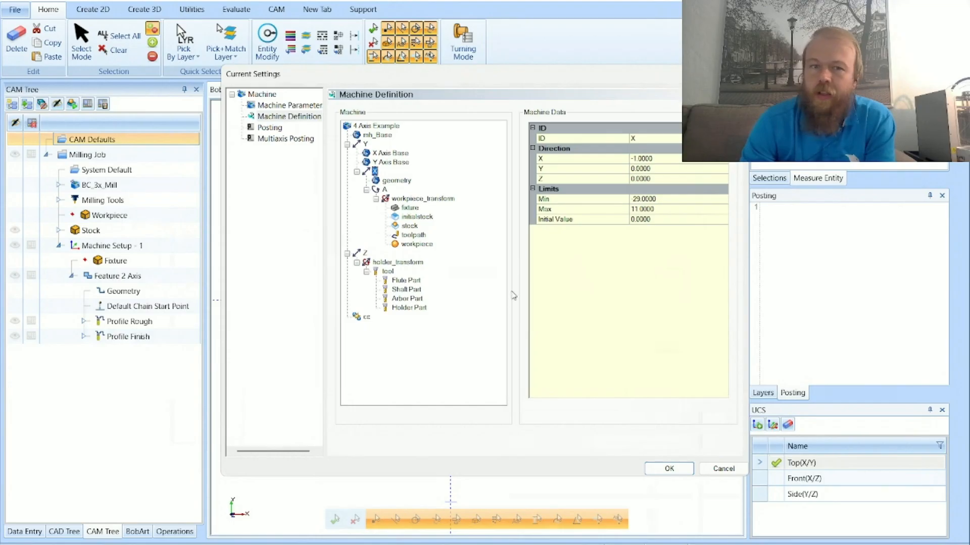
- Rename the new geometry under the X axis as Table
left_click(402, 182)
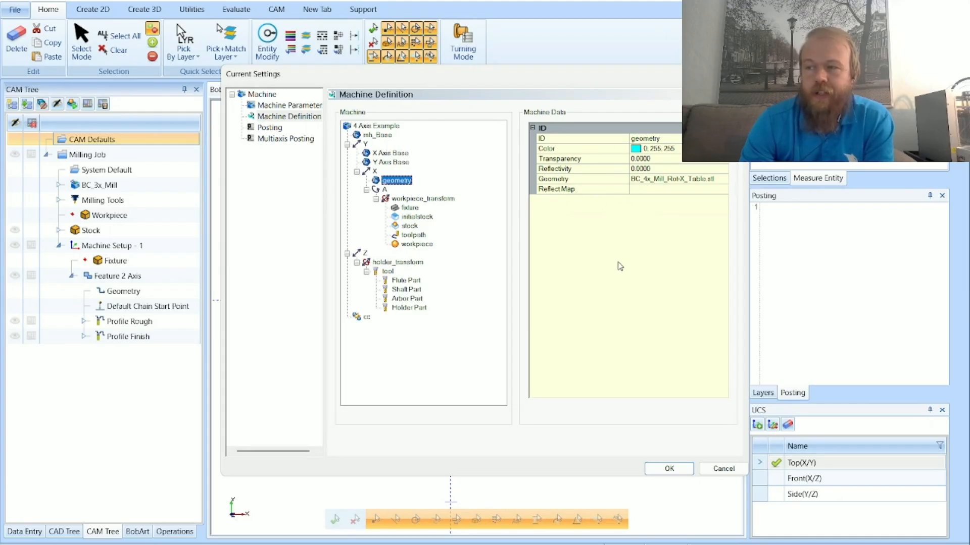
left_click(665, 139)
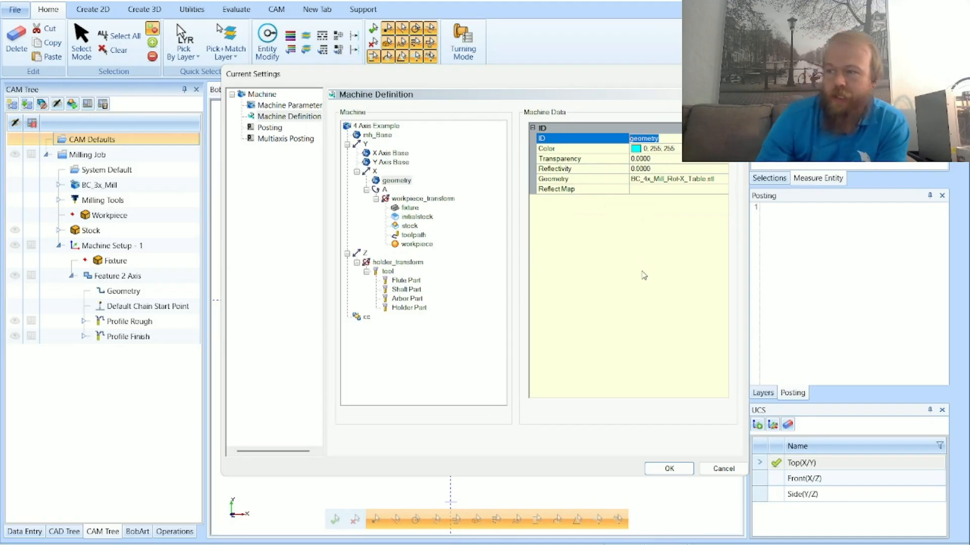
type("Table")
key("Return")
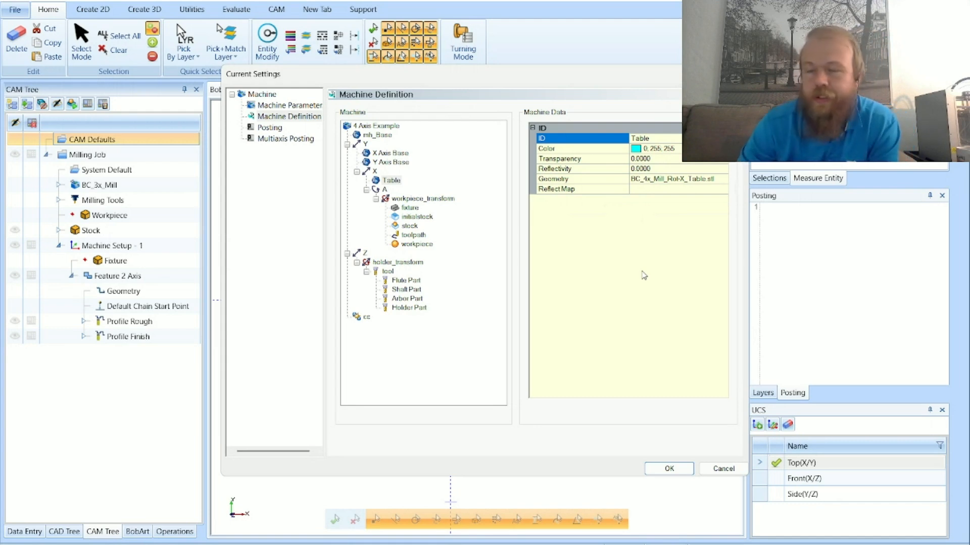
- Set the Table geometry's colour to red (255, 0, 0)
left_click(699, 148)
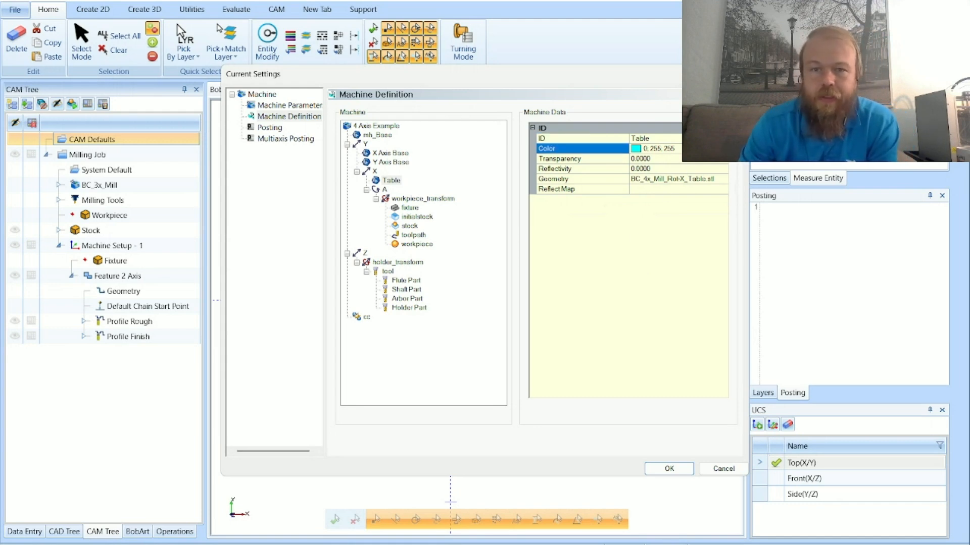
left_click(723, 149)
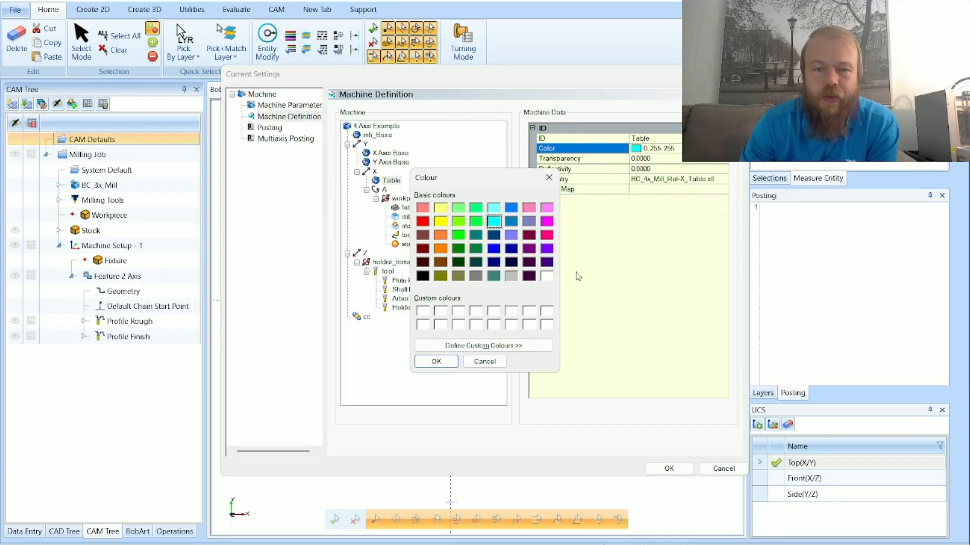
left_click(424, 223)
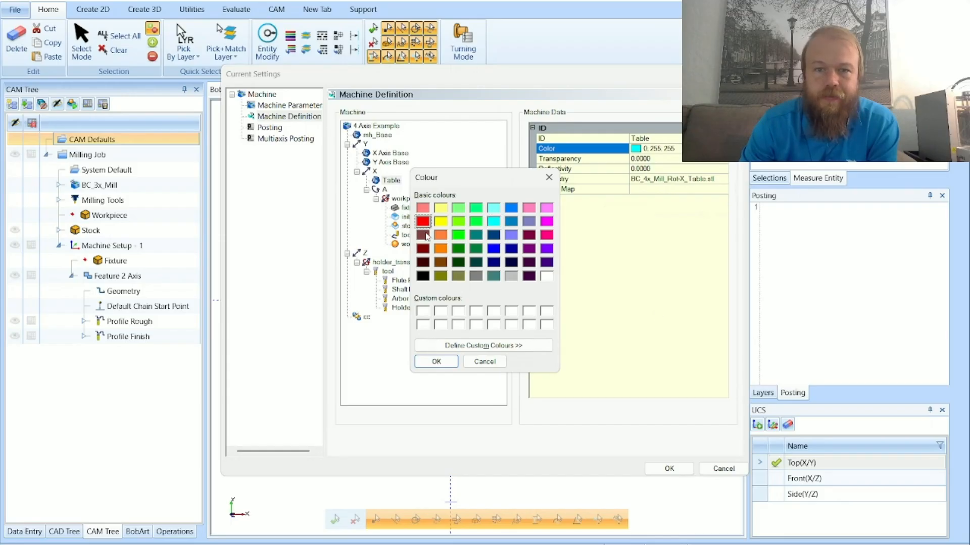
left_click(435, 362)
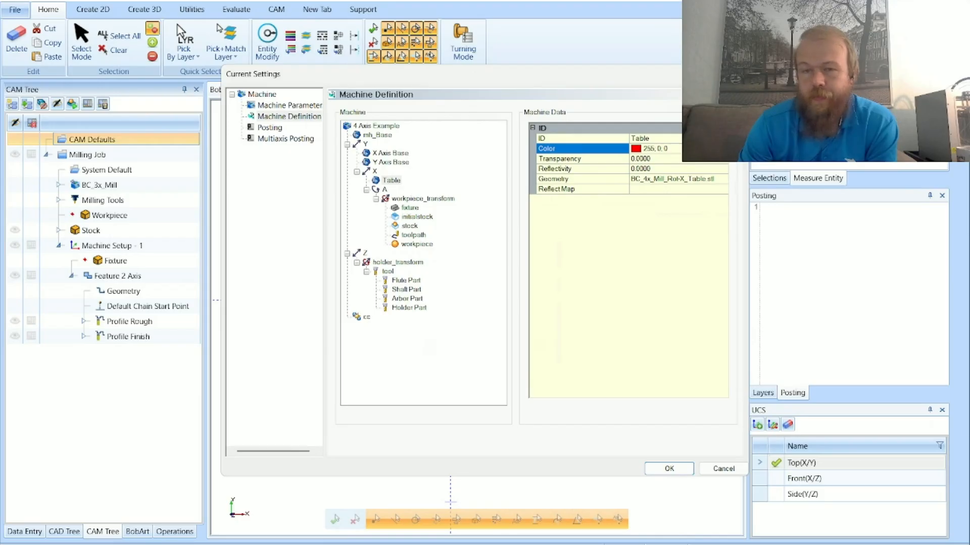
- Assign the TableReflection bitmap from the 4 Axis Example folder as the Table geometry's reflect map
left_click(581, 181)
left_click(585, 191)
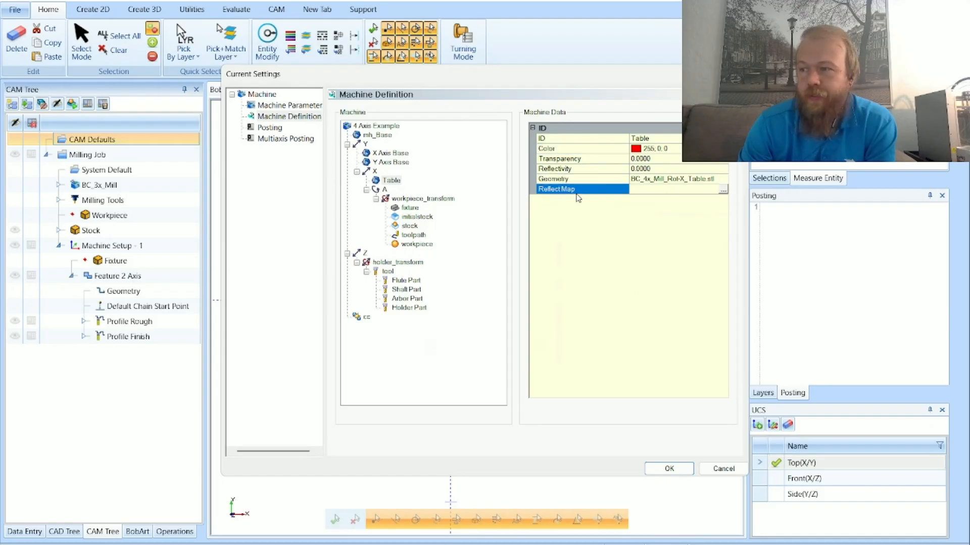
left_click(723, 190)
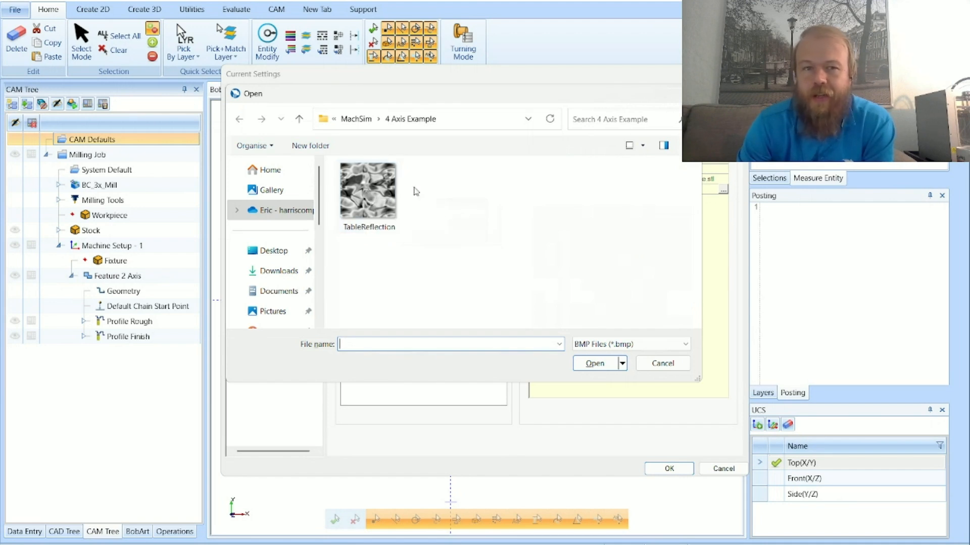
left_click(374, 201)
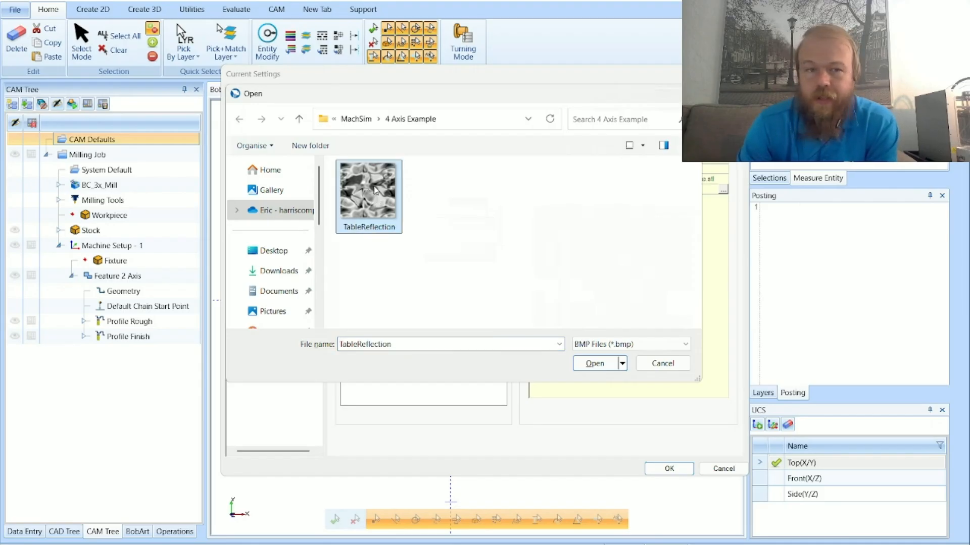
left_click(594, 364)
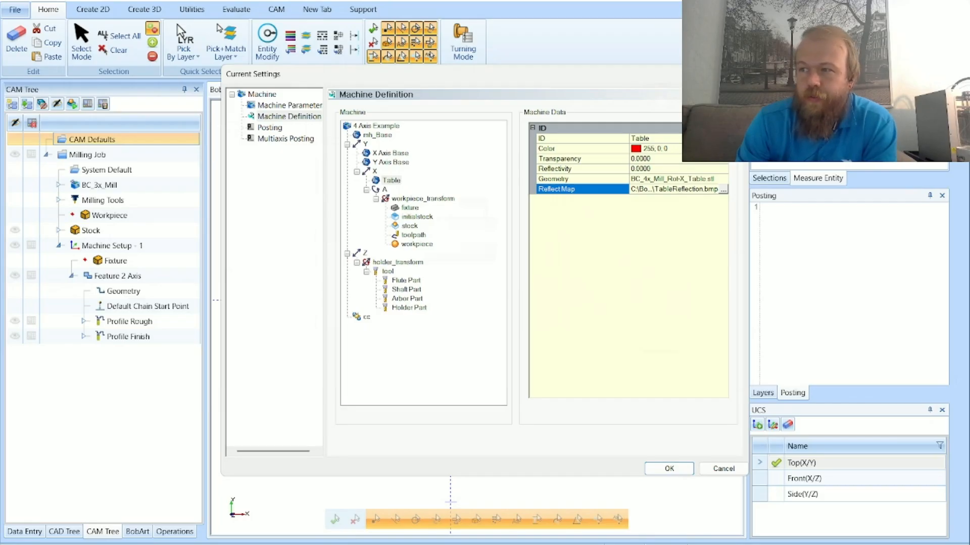
left_click_drag(968, 283, 323, 1)
scroll(72, 331, "down", 1)
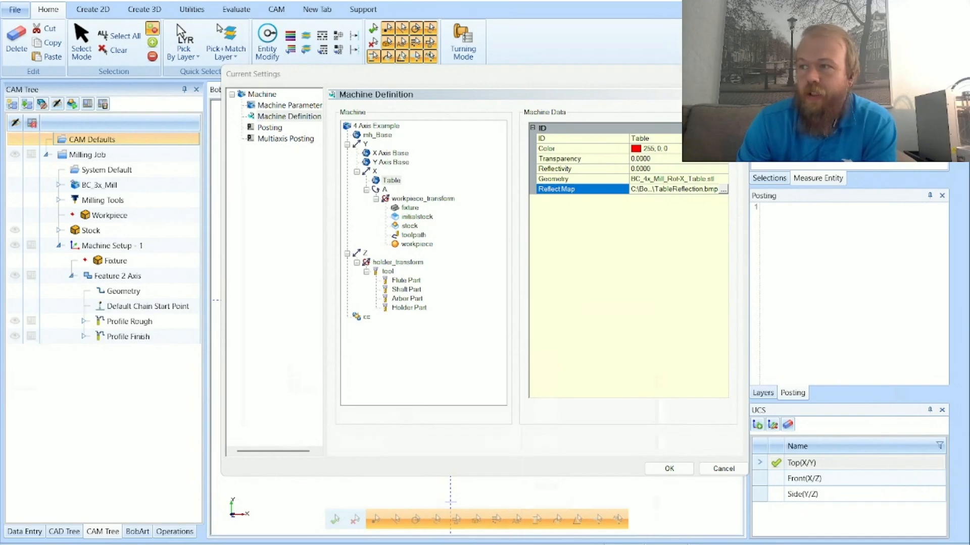
- Start adding another geometry under the X axis and show the folder's STL files in the Details view
right_click(368, 172)
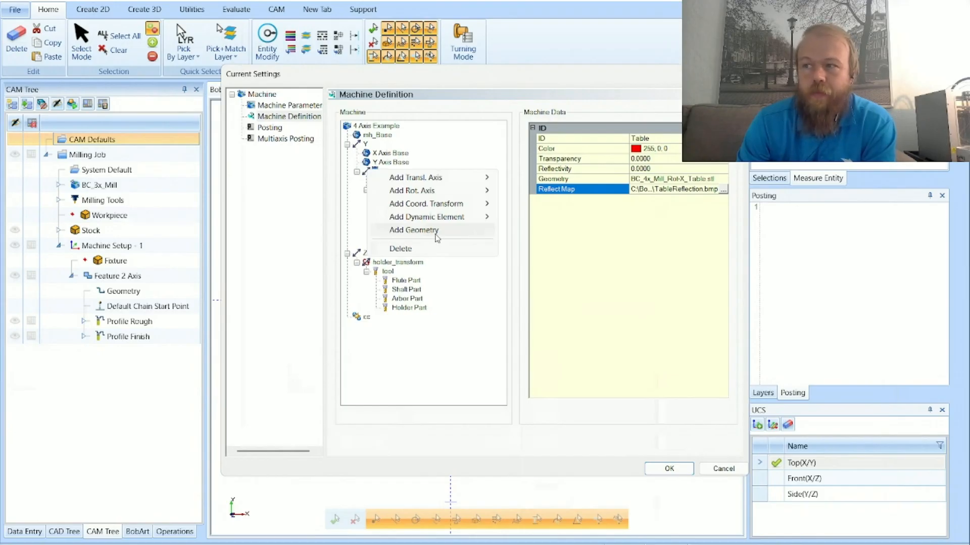
left_click(436, 236)
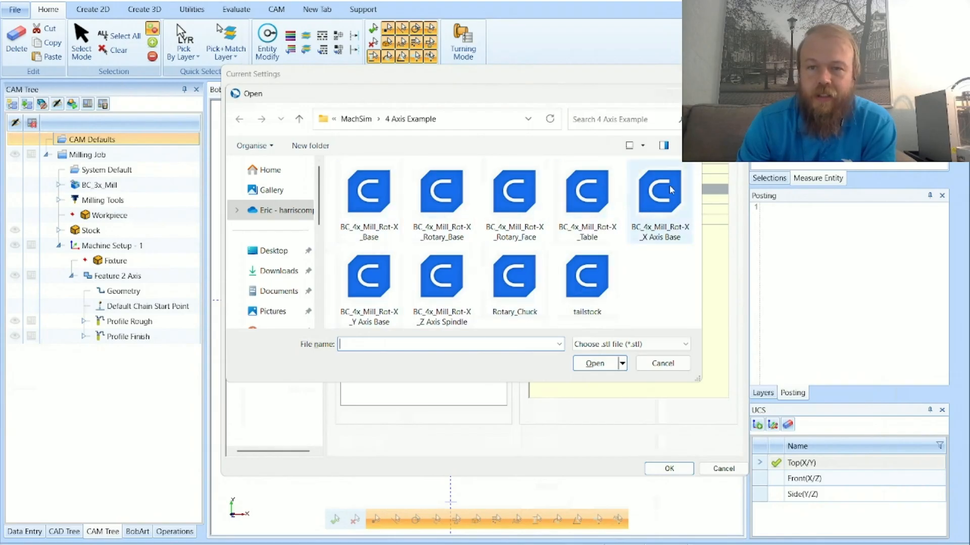
left_click(663, 146)
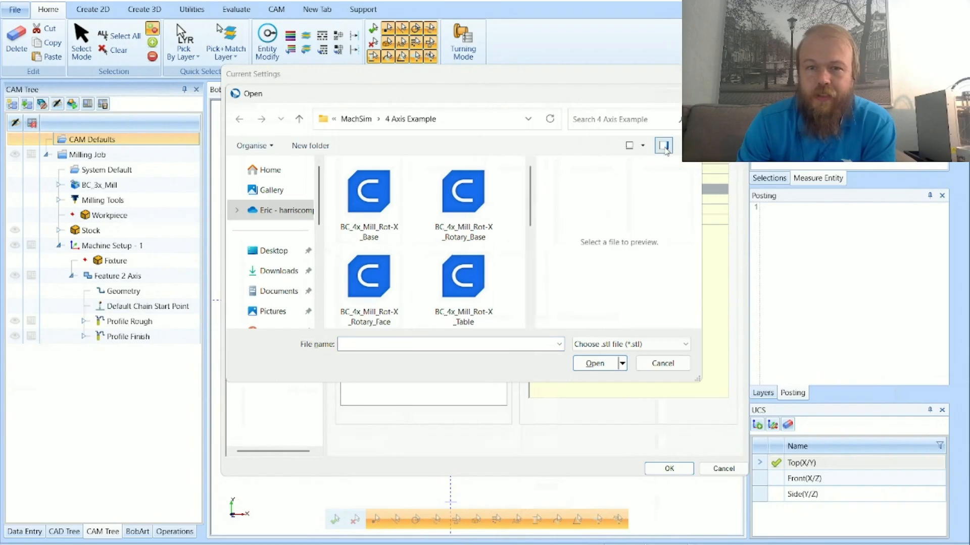
left_click(665, 147)
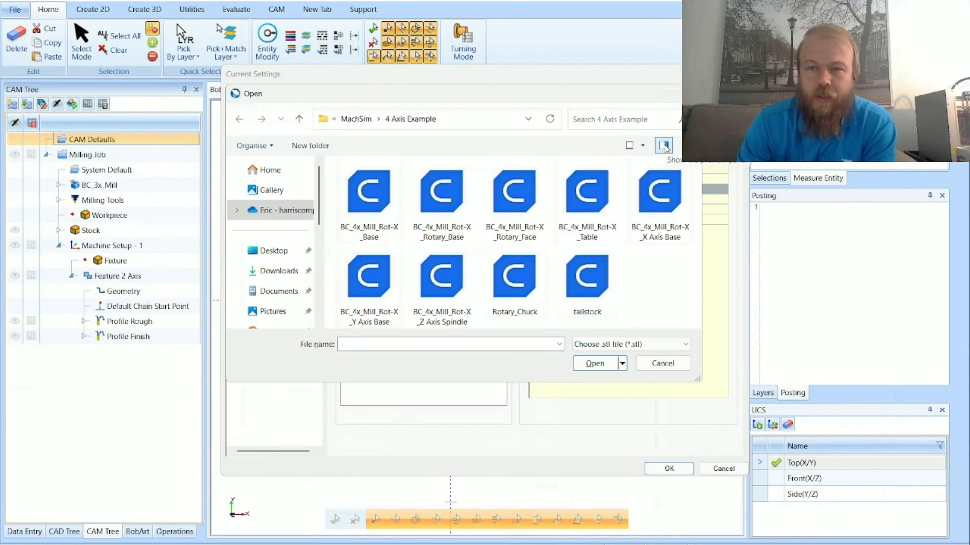
left_click(645, 147)
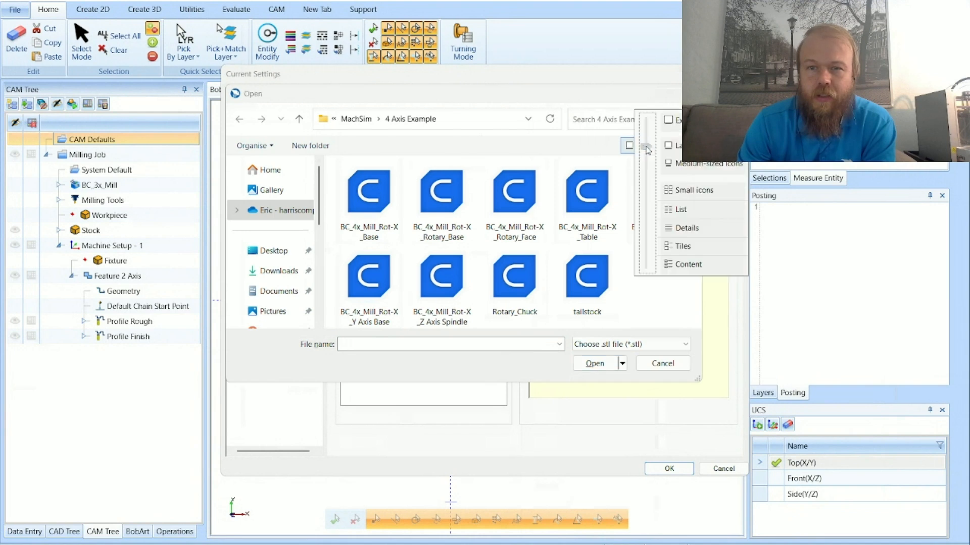
left_click(666, 212)
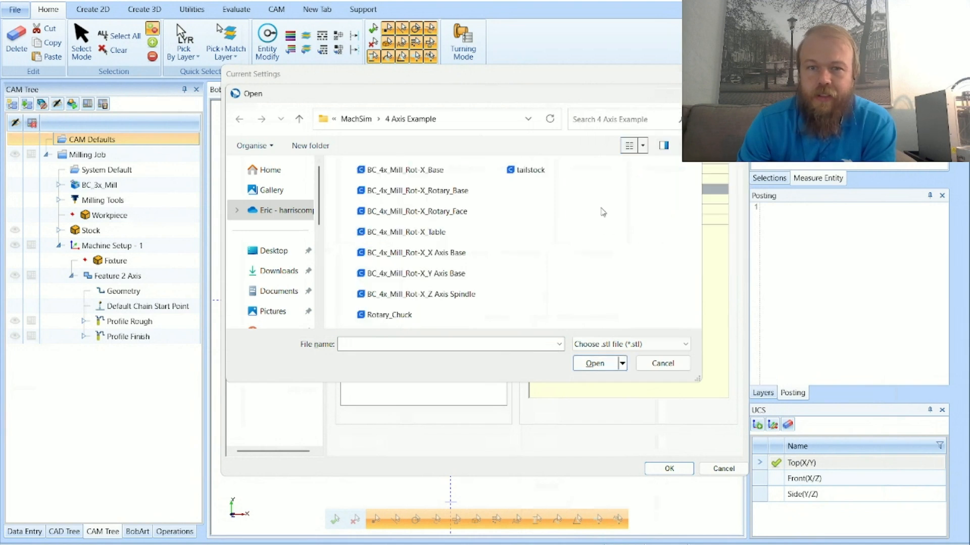
left_click(642, 146)
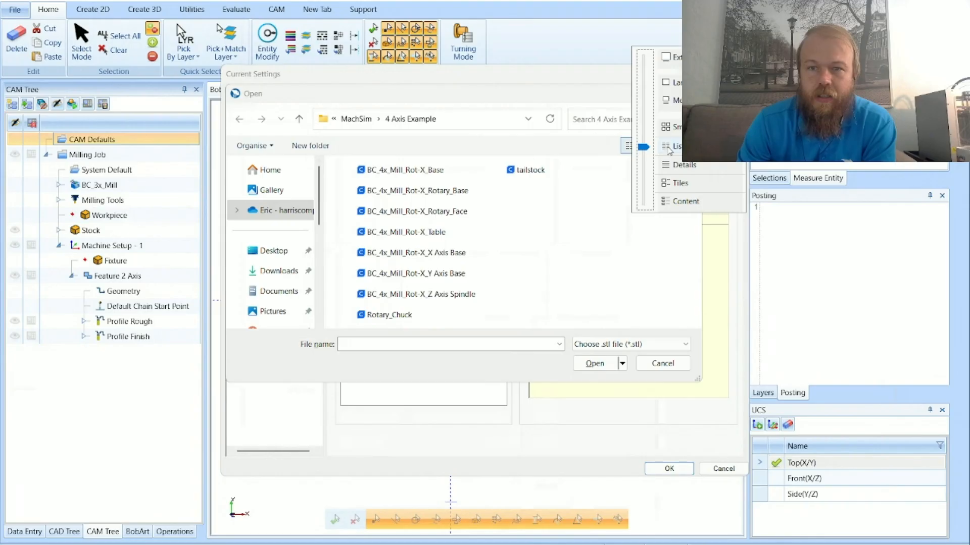
left_click(666, 164)
left_click(646, 147)
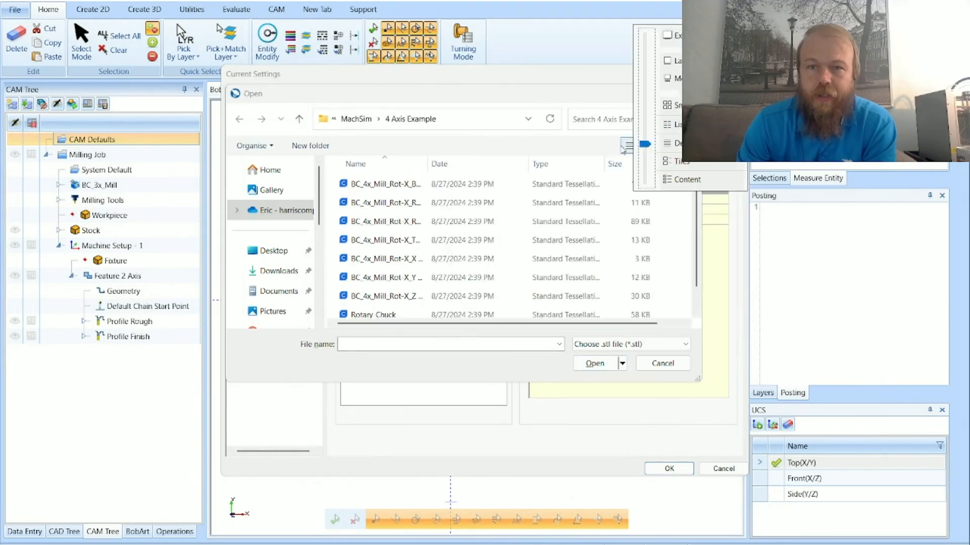
left_click(644, 146)
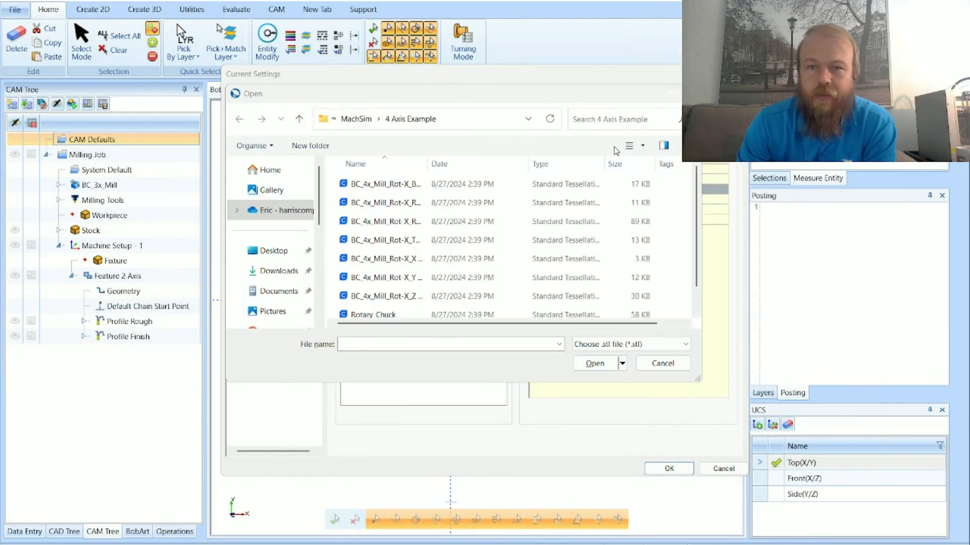
left_click(642, 148)
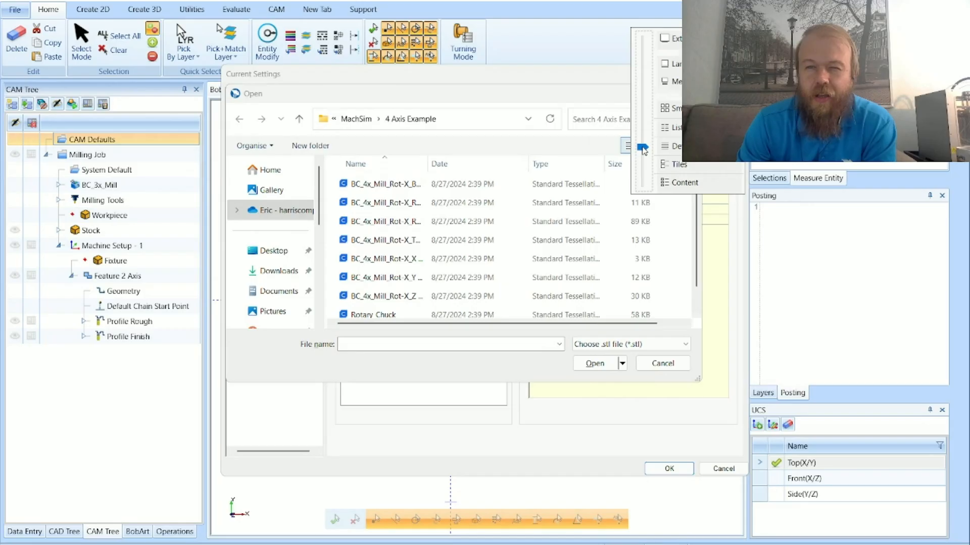
left_click(673, 147)
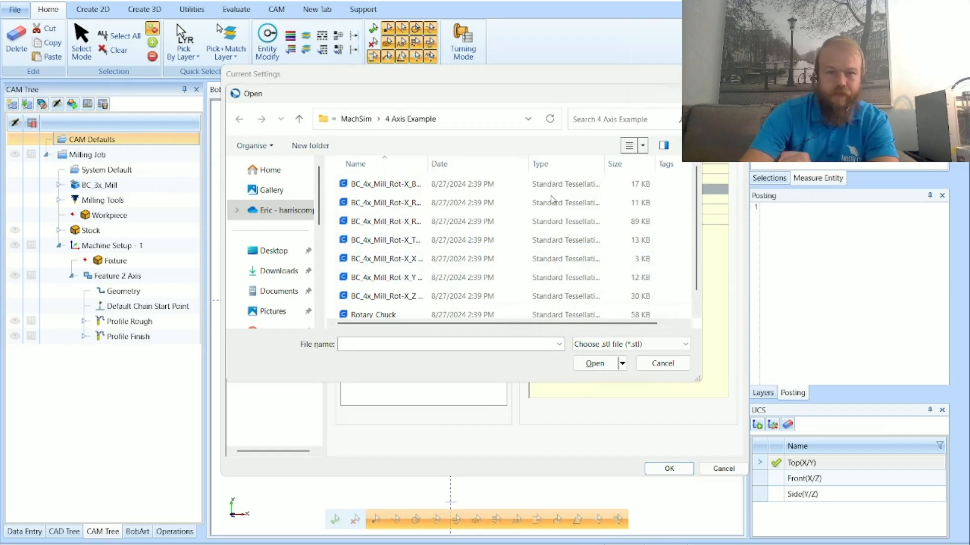
- Load the geometry file BC_4x_Mill_Rot-X_Rotary_Base under the X axis of the machine tree
left_click_drag(427, 170, 472, 170)
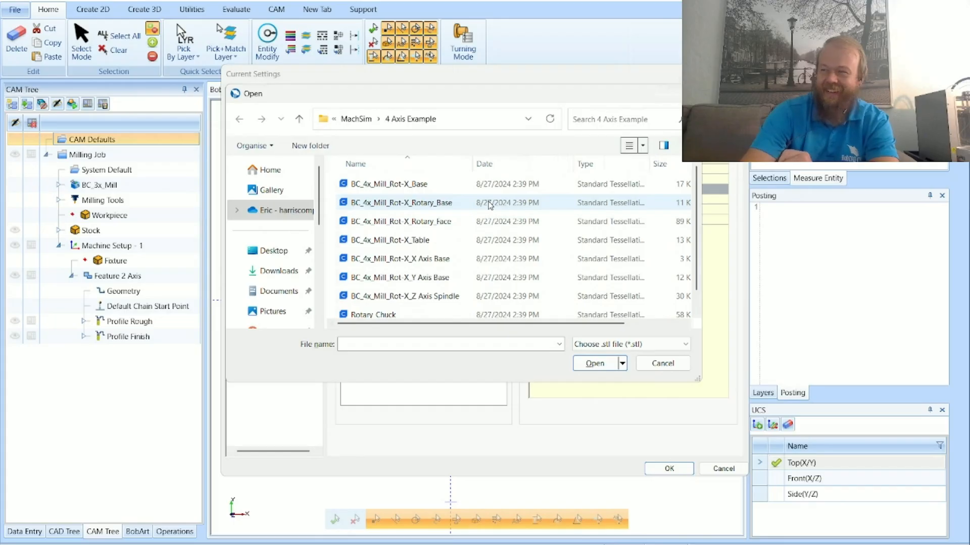
left_click(489, 205)
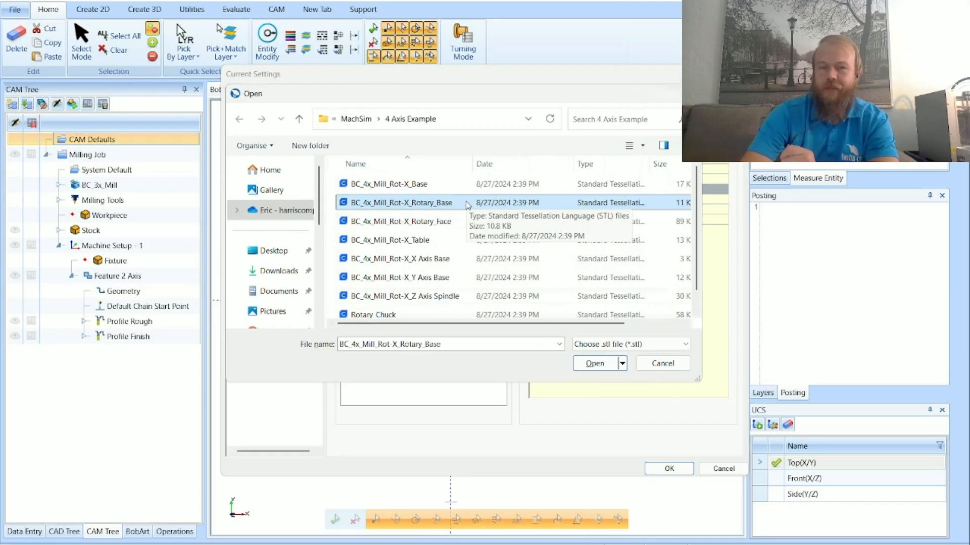
left_click(593, 364)
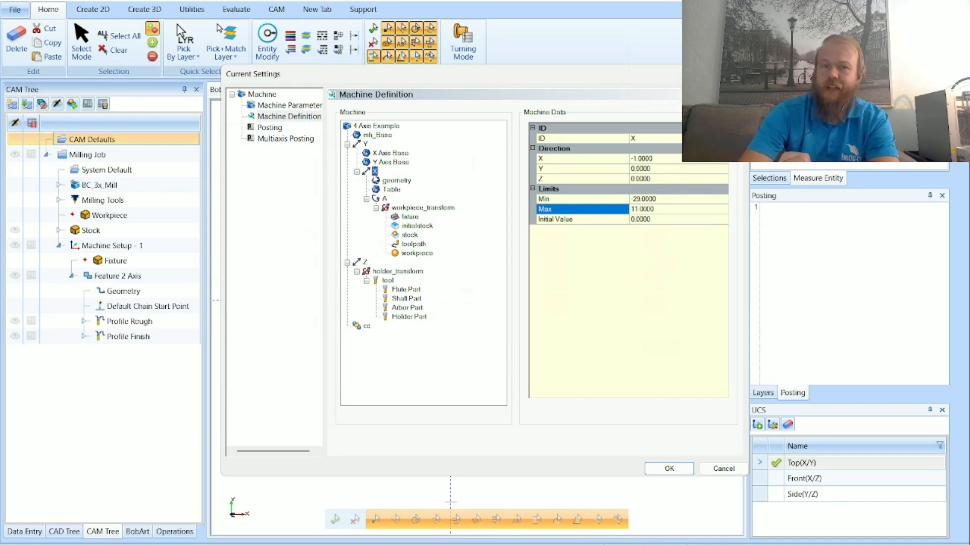
- Rename the new geometry item under the X axis as Rotary Base
left_click(403, 183)
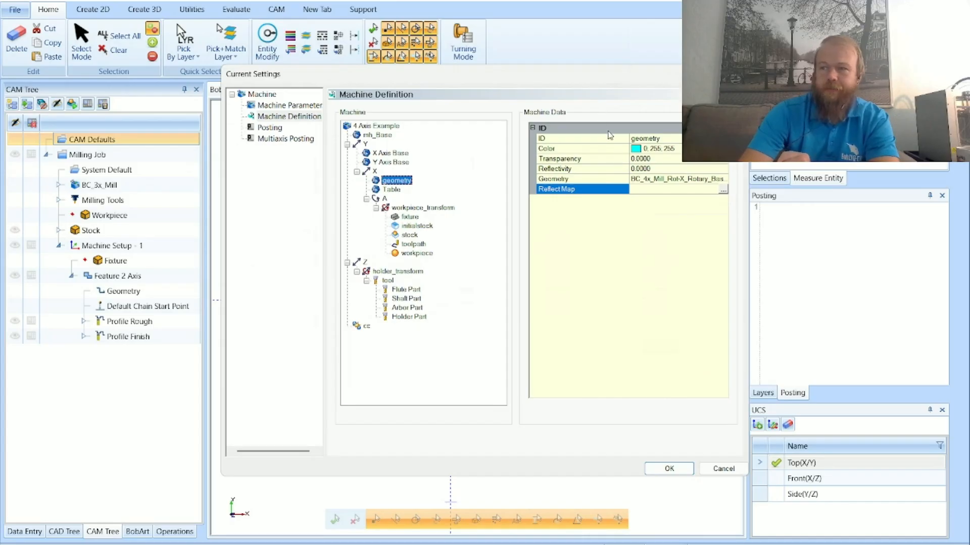
left_click(649, 138)
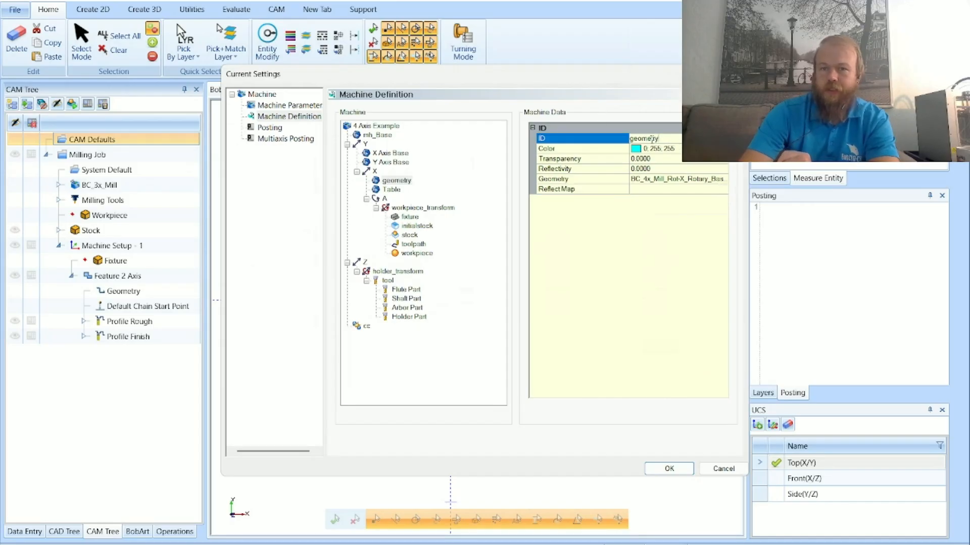
double_click(662, 138)
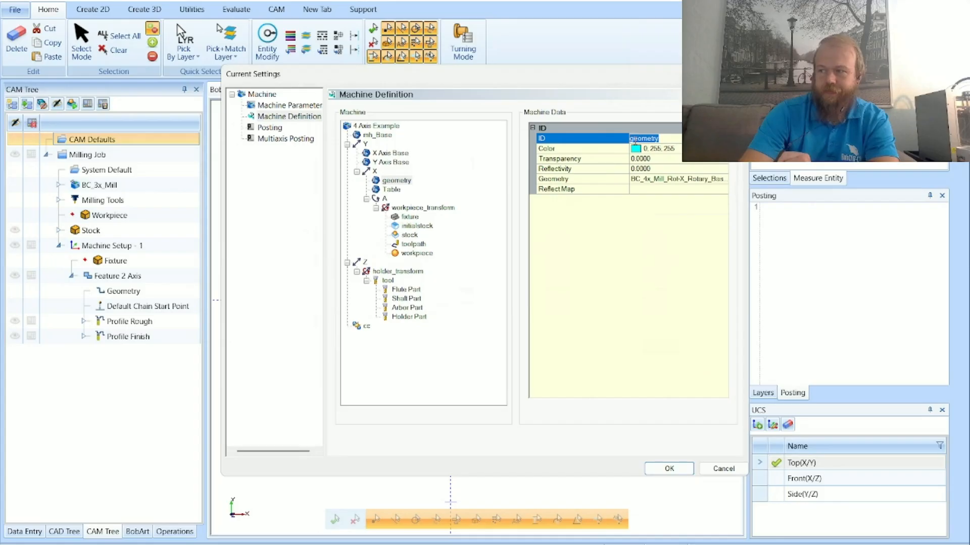
type("Ro")
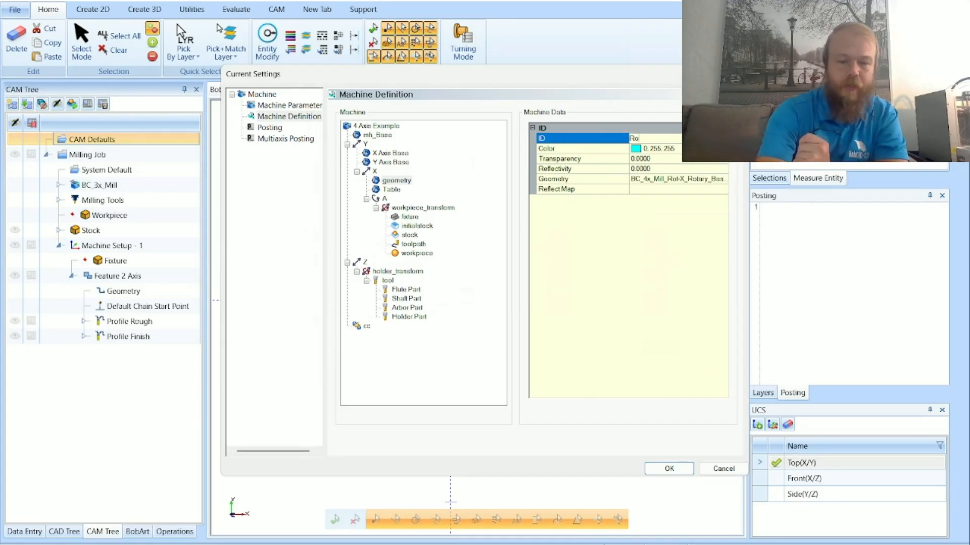
type("tary")
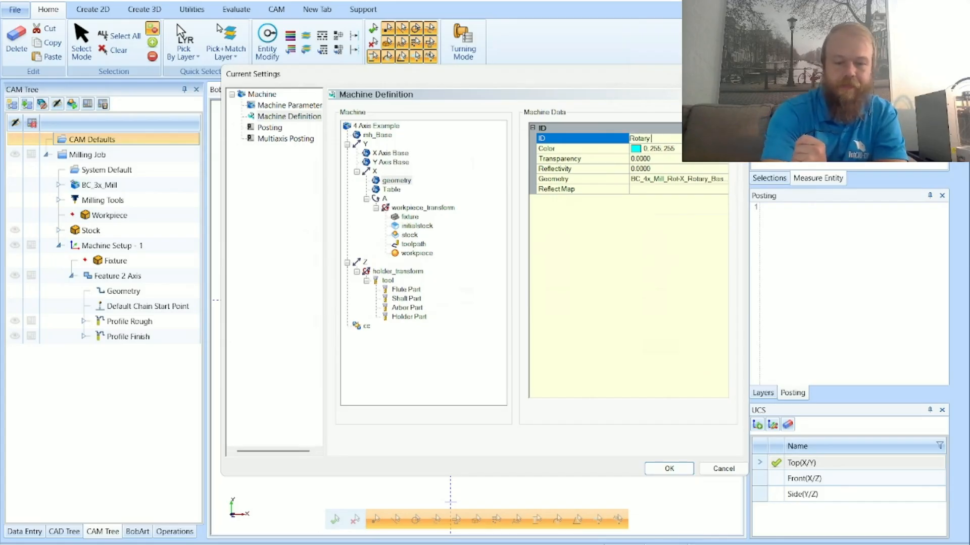
type(" Base")
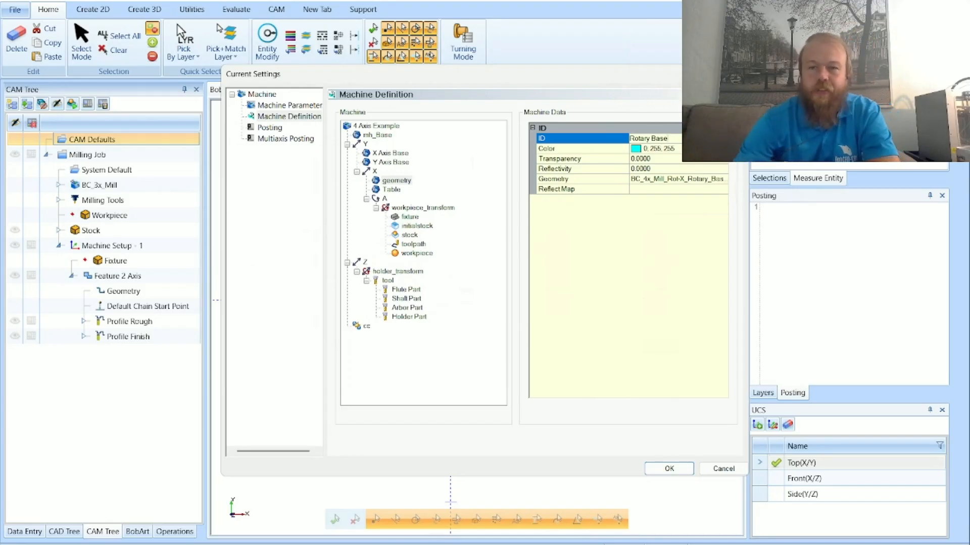
key("Return")
- Set the Rotary Base color to bright green (0, 255, 0)
left_click(724, 148)
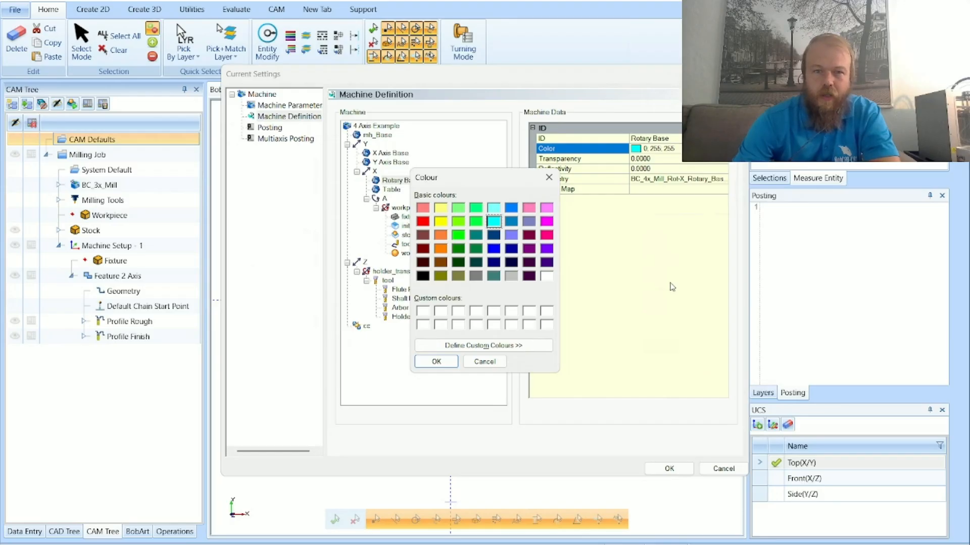
left_click(458, 235)
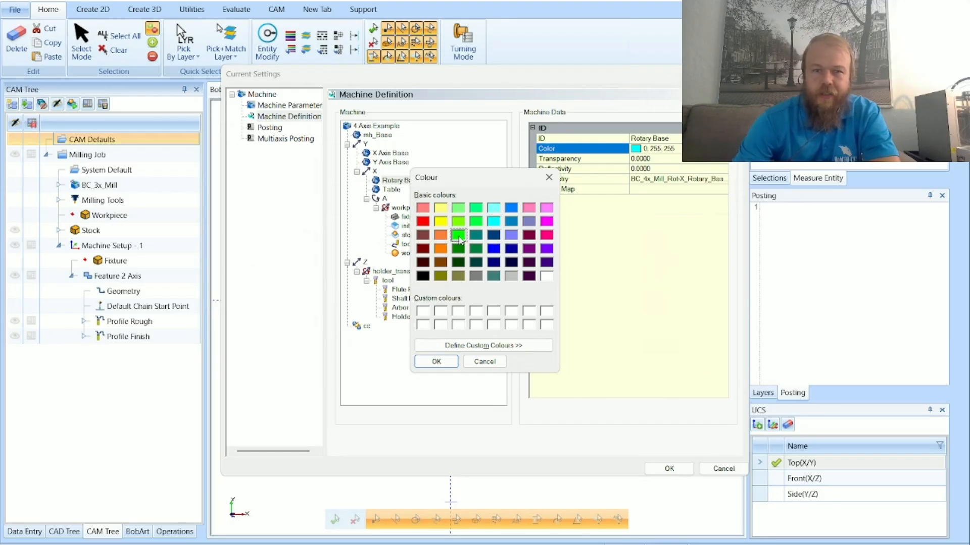
left_click(444, 362)
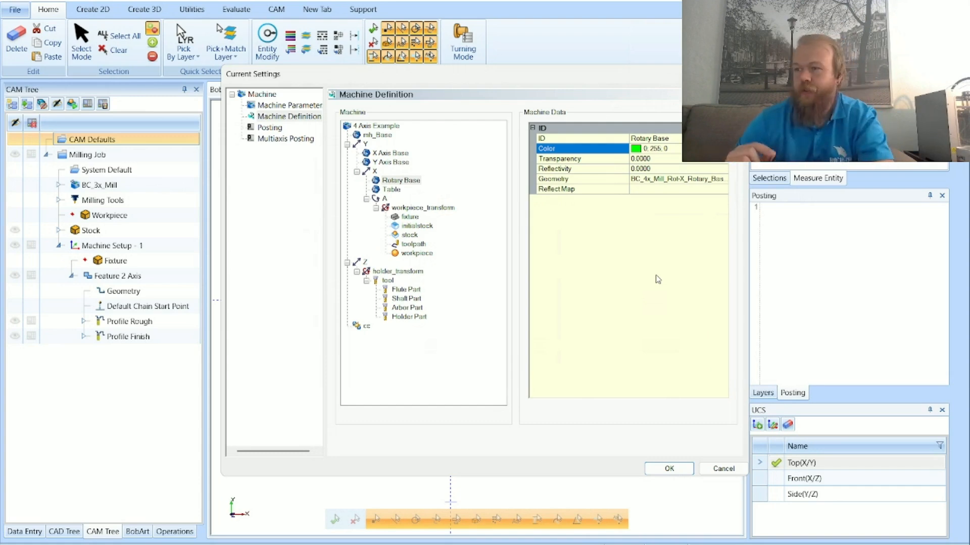
- Switch to the online help in the browser and examine the rotary base reference image and the Part 10 A-axis geometry instructions
left_click_drag(969, 246, 505, 2)
scroll(237, 293, "down", 4)
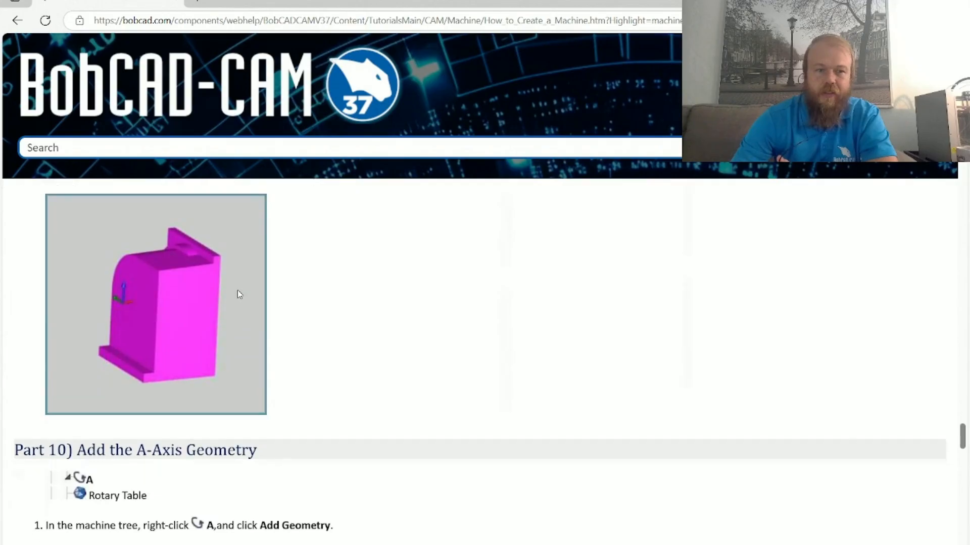
scroll(213, 318, "up", 1)
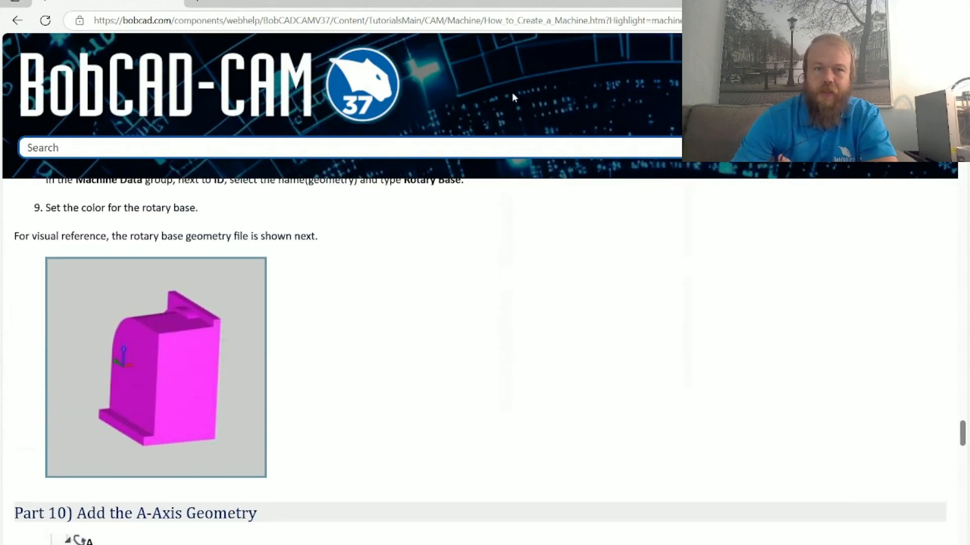
left_click_drag(466, 4, 969, 202)
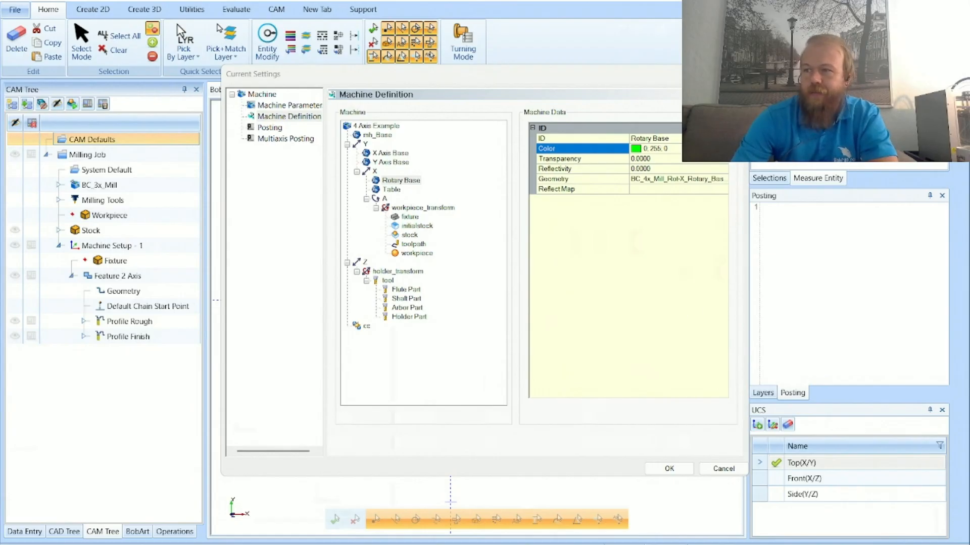
left_click_drag(969, 151, 467, 2)
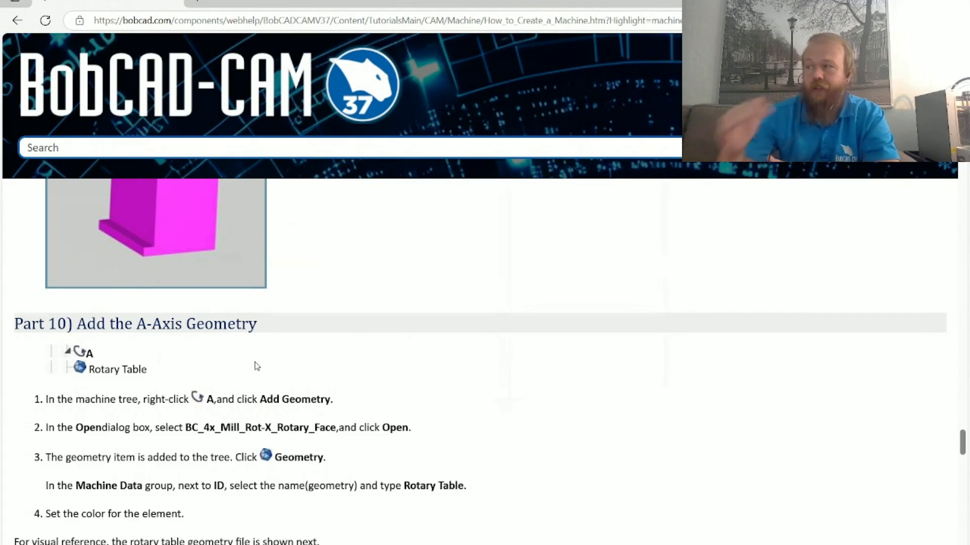
scroll(261, 358, "down", 1)
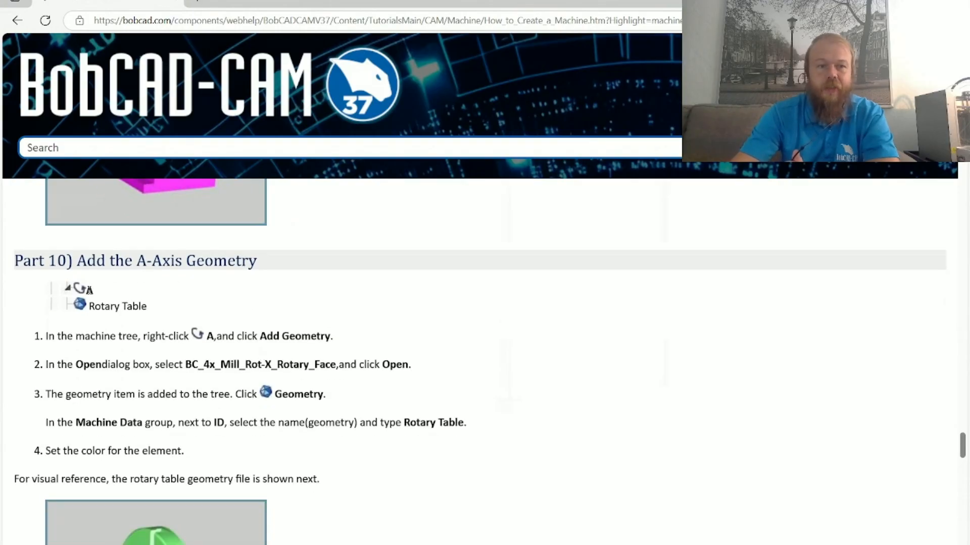
left_click_drag(91, 308, 178, 308)
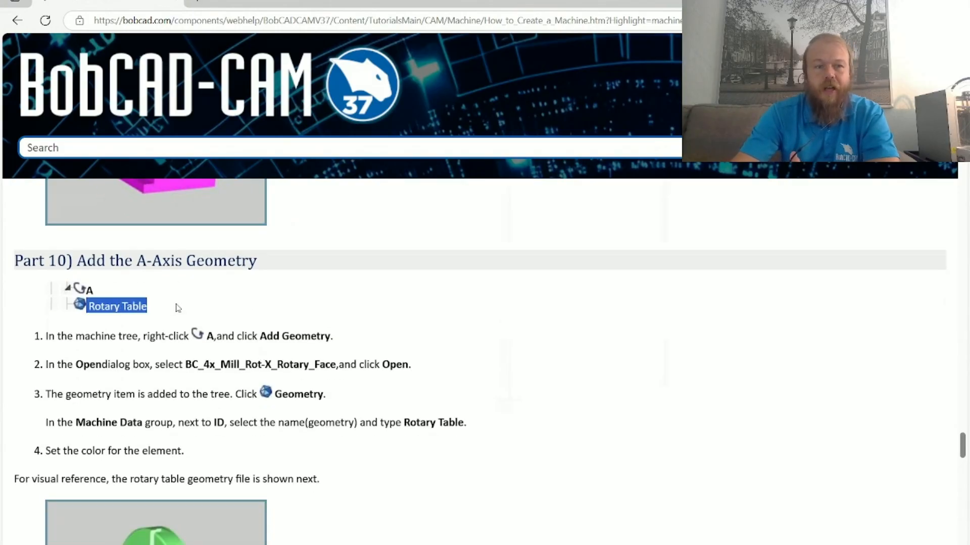
left_click(290, 334)
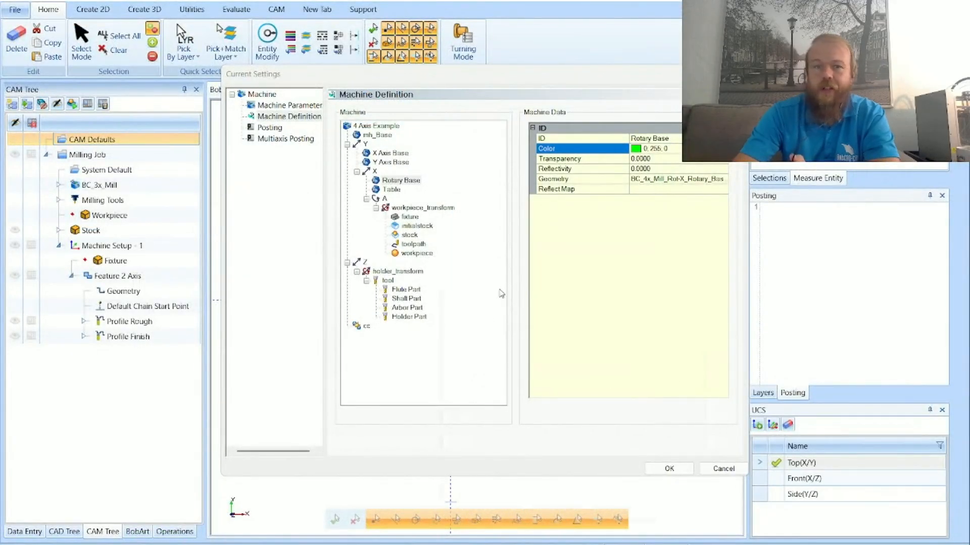
- Back in BobCAD-CAM, add the geometry file BC_4x_Mill_Rot-X_Rotary_Face to the A axis in the machine tree
right_click(384, 199)
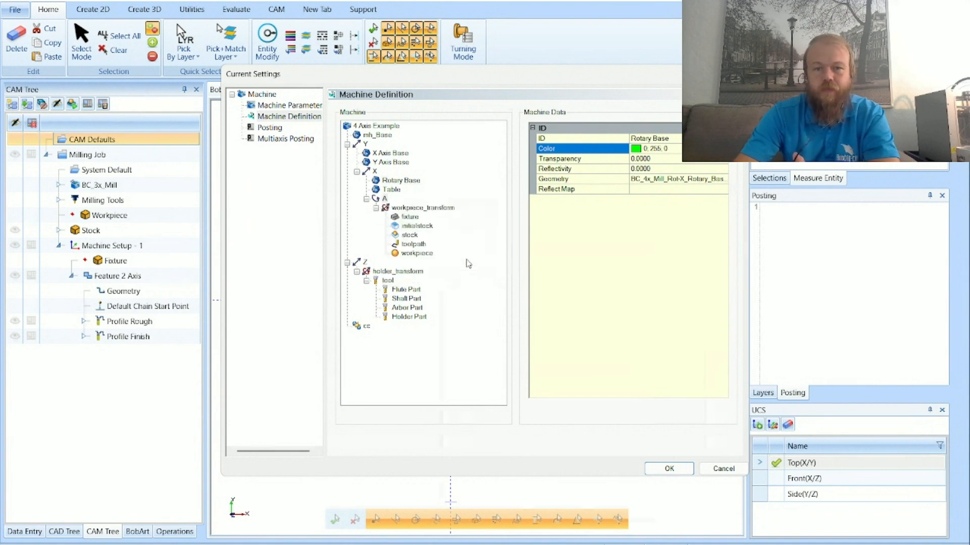
left_click(428, 262)
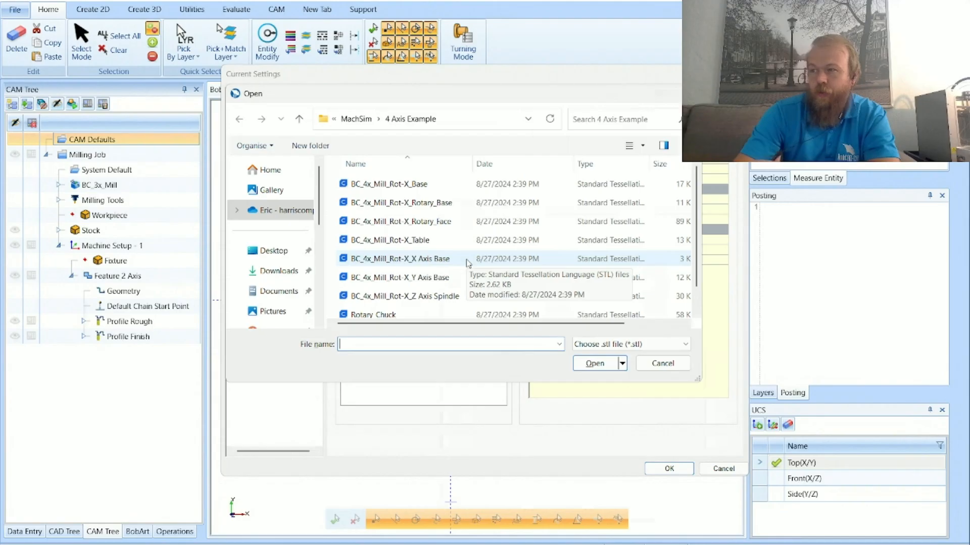
left_click(448, 222)
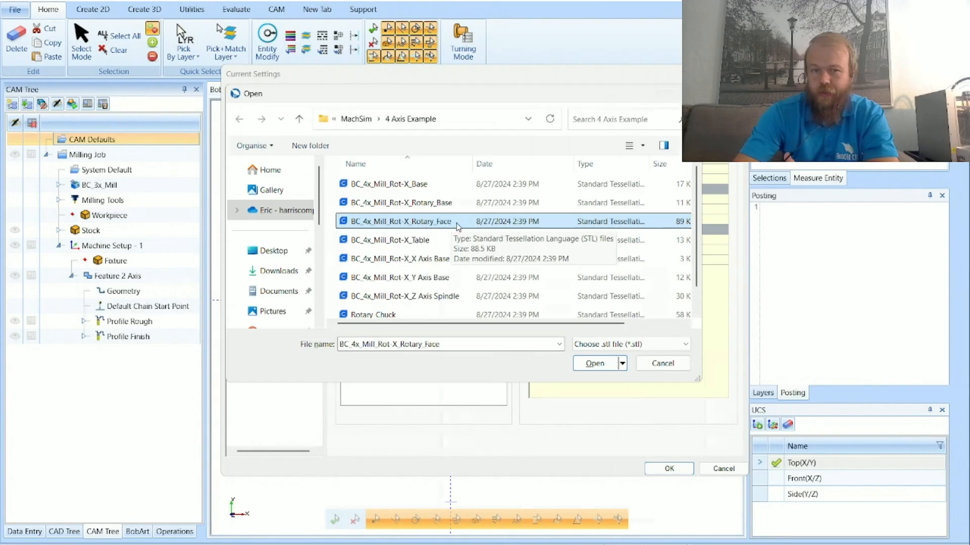
left_click(595, 364)
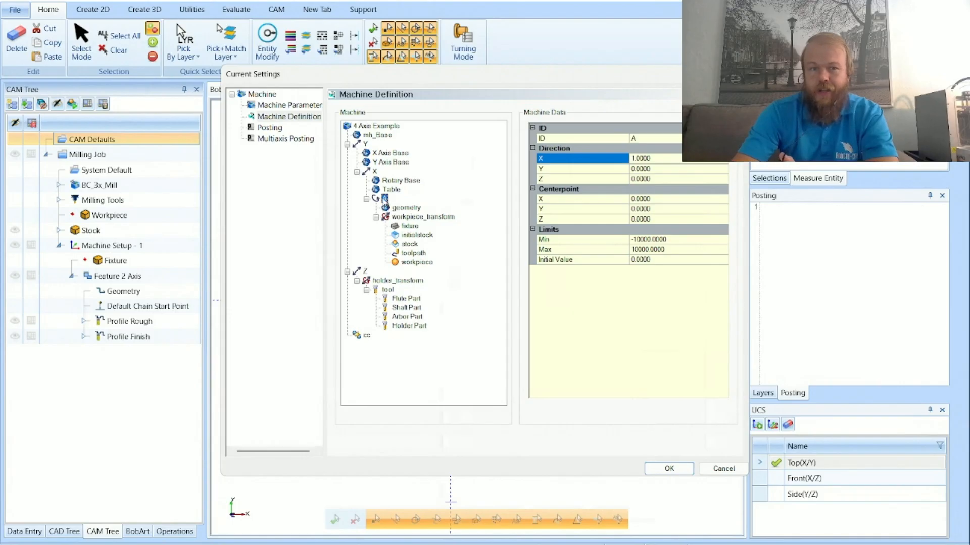
- Rename the new geometry item under the A axis as Rotary Table
left_click(401, 208)
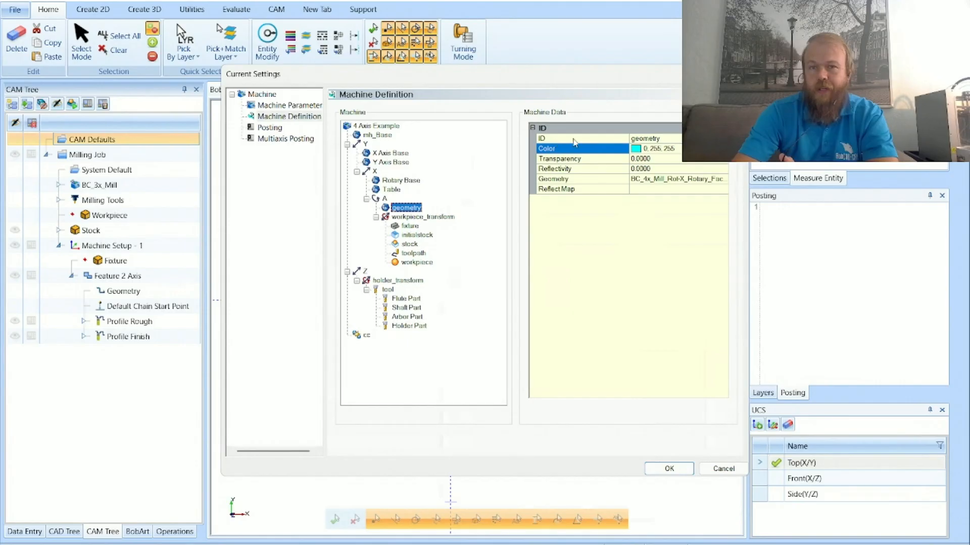
left_click(675, 138)
left_click_drag(676, 139, 628, 144)
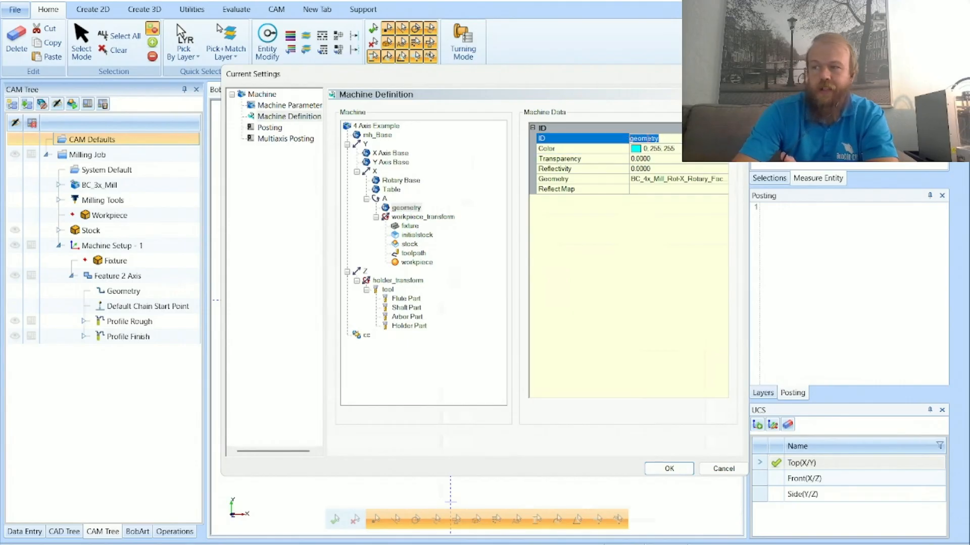
type("Rotary Ta")
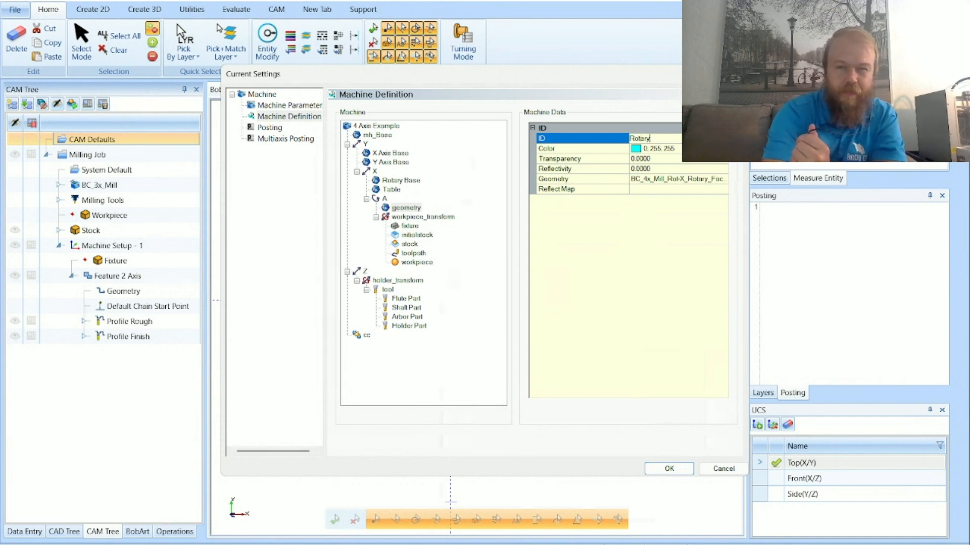
type("ble")
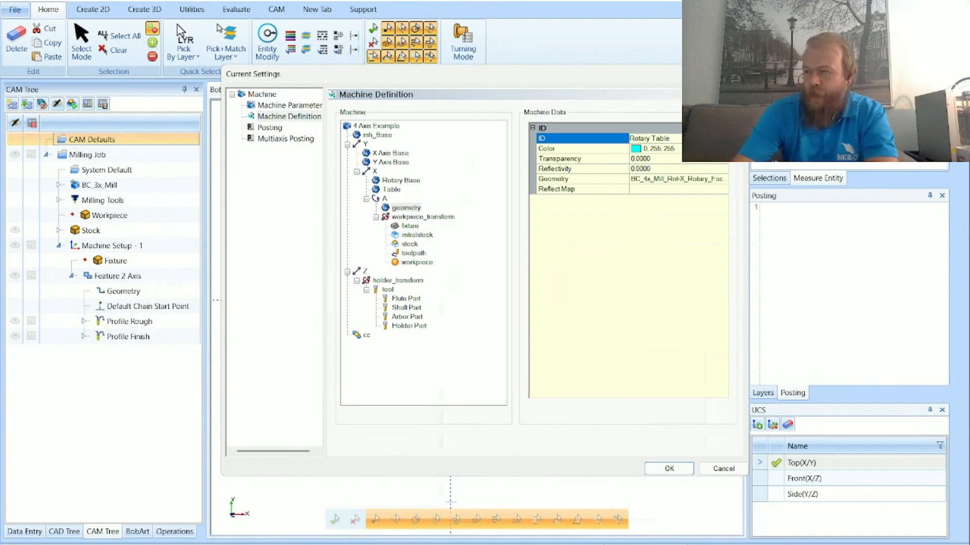
- Set the Rotary Table color to yellow (255, 255, 0) and view its reference image in the browser's online help
left_click(687, 149)
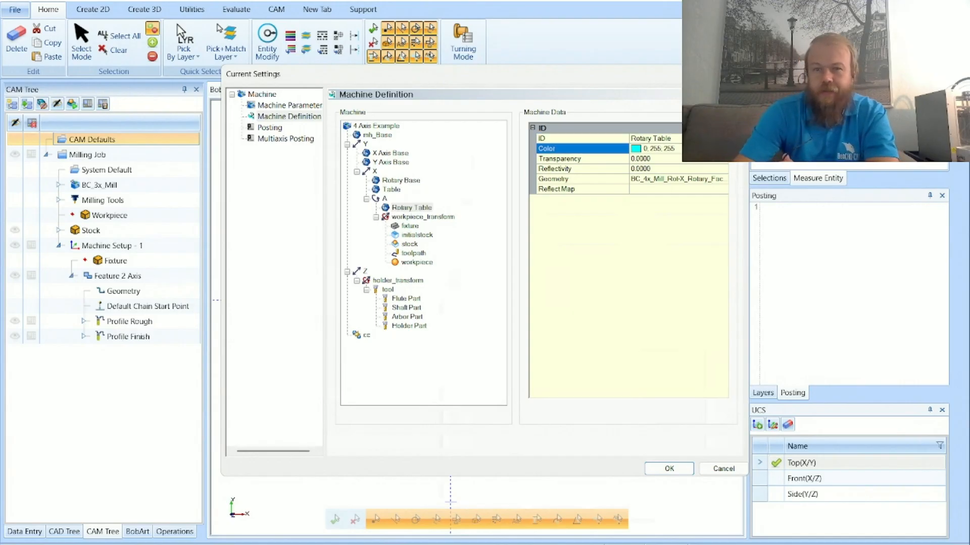
left_click(723, 149)
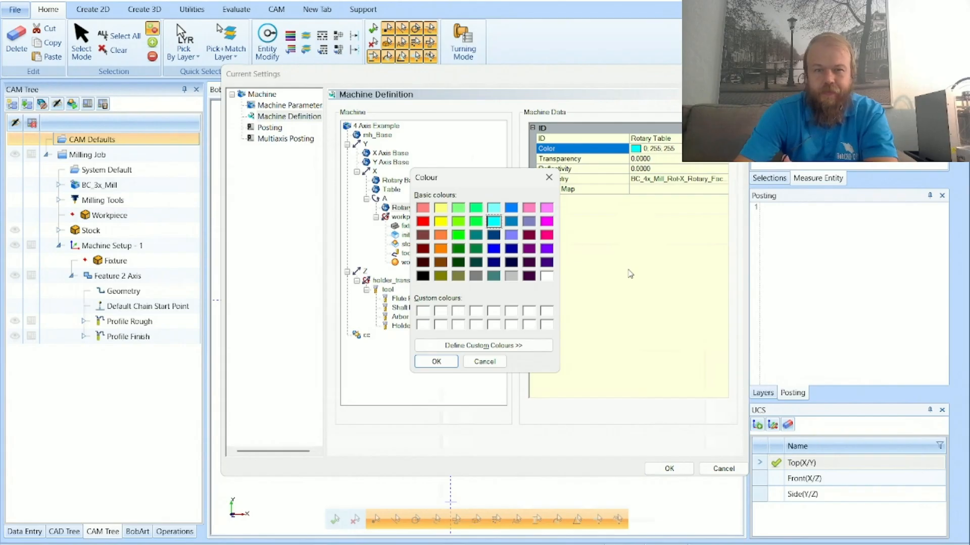
left_click(440, 221)
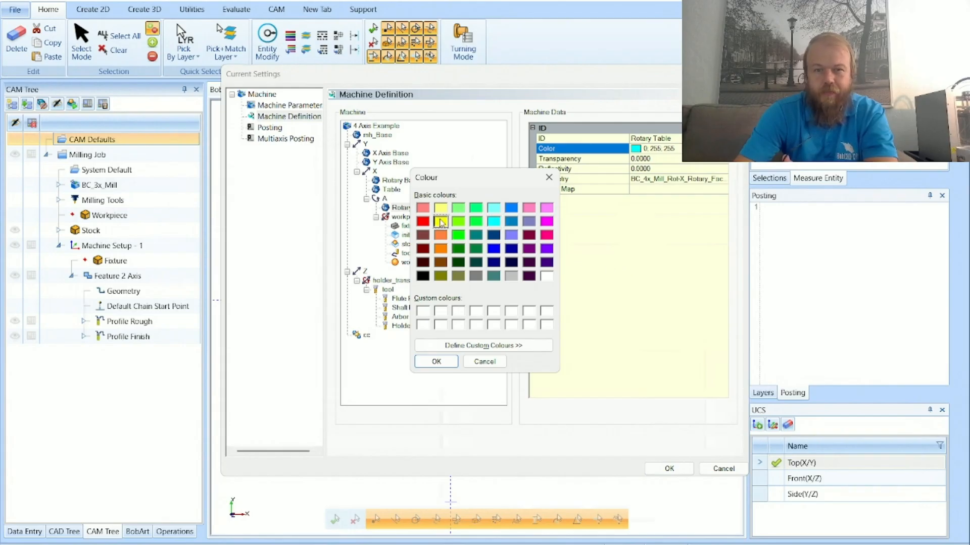
left_click(436, 361)
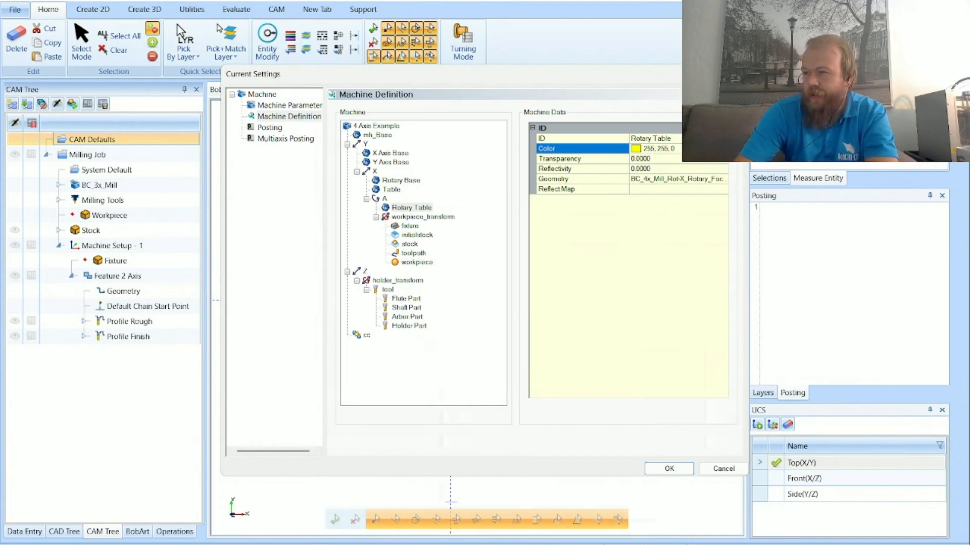
left_click_drag(909, 544, 444, 1)
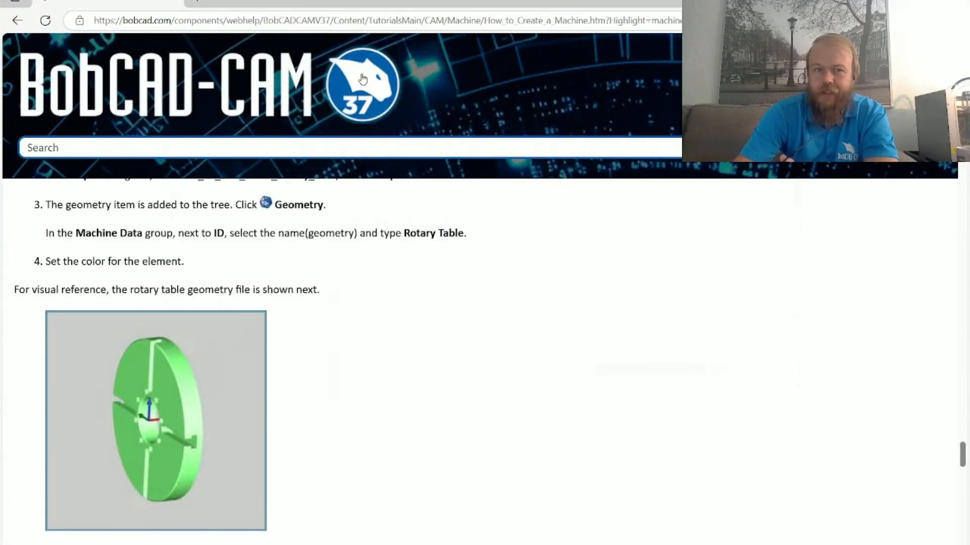
left_click_drag(341, 11, 960, 543)
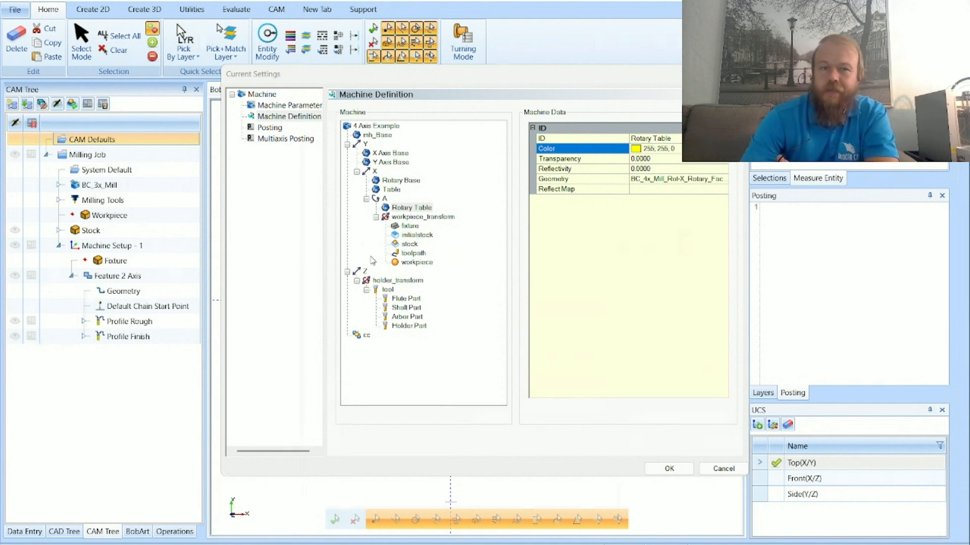
- Add the geometry file BC_4x_Mill_Rot-X_Z Axis Spindle to the Z axis in the machine tree
left_click(365, 272)
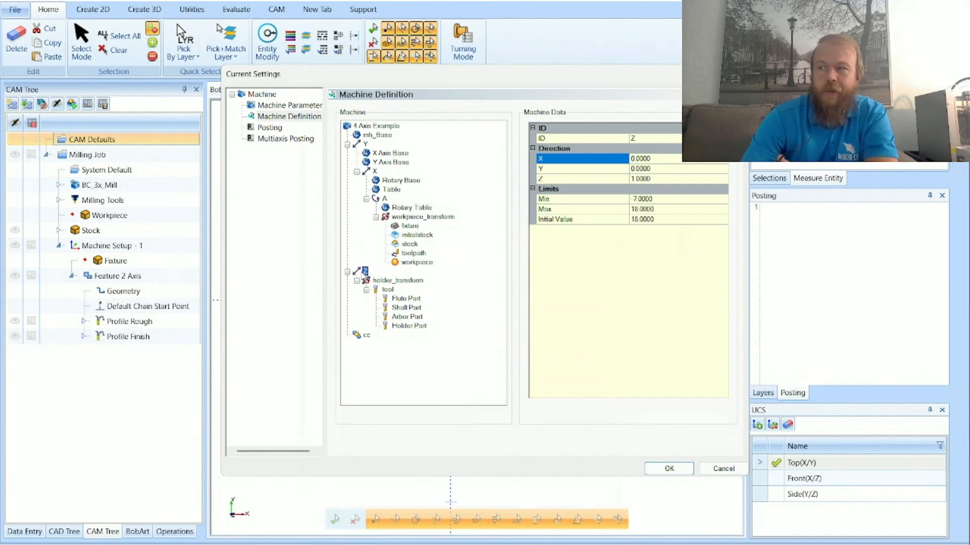
right_click(363, 273)
left_click(447, 335)
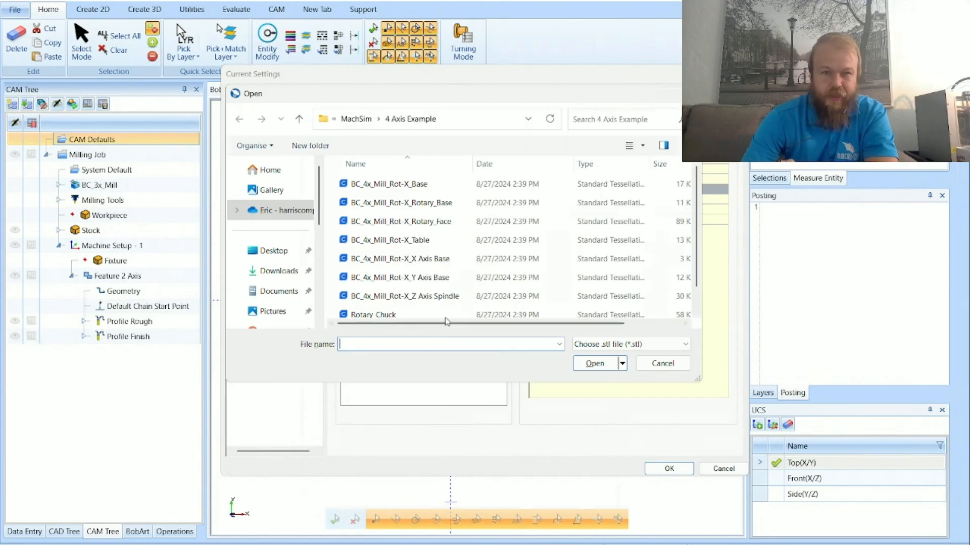
scroll(449, 310, "down", 1)
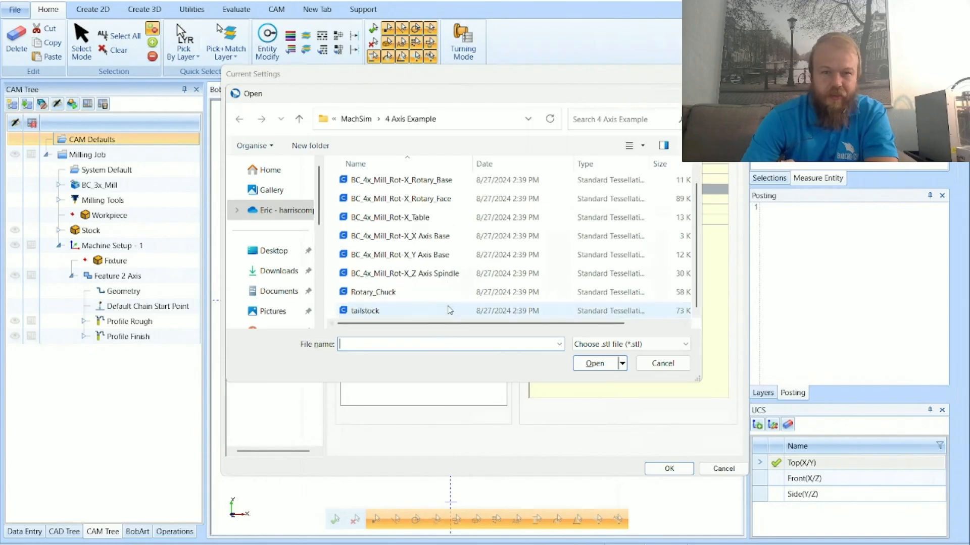
left_click(464, 276)
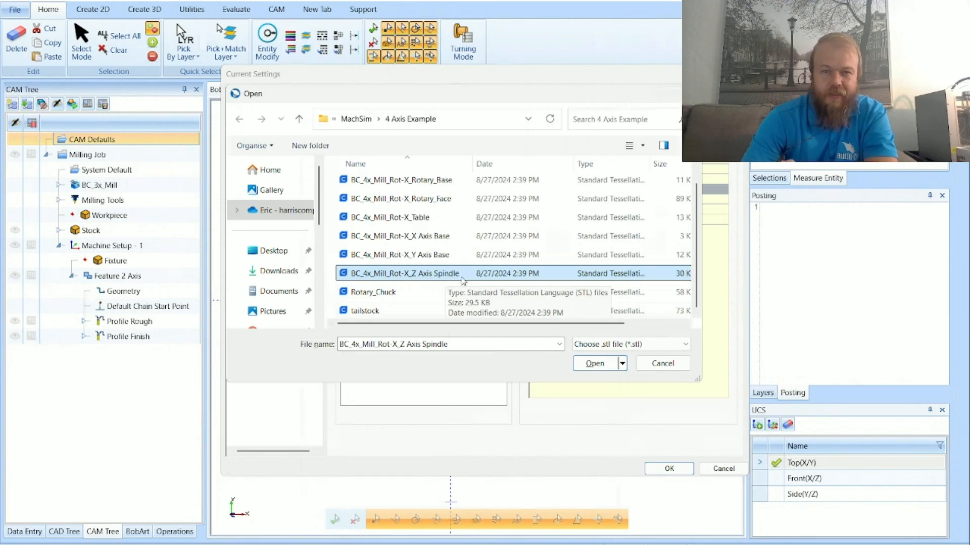
left_click(595, 363)
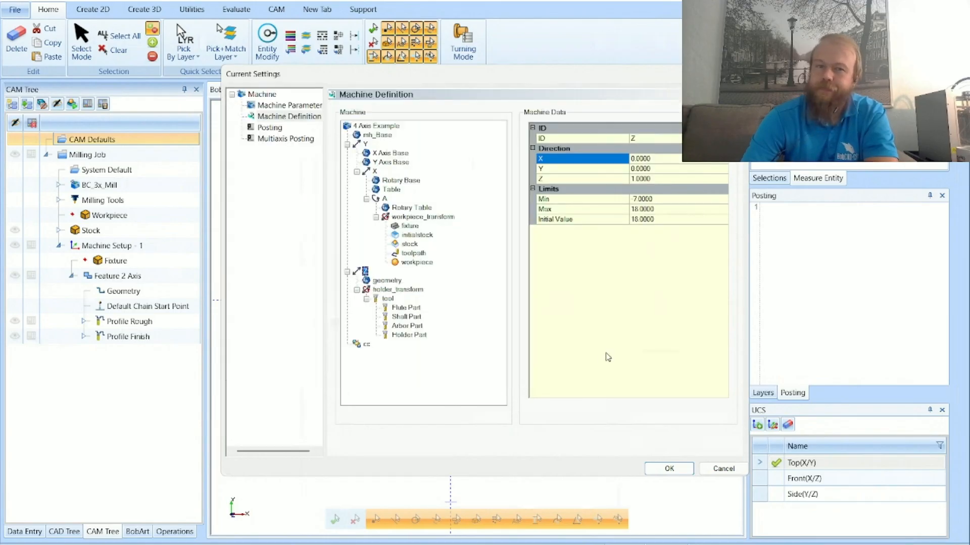
- Rename the new geometry item under the Z axis as Spindle
left_click(394, 283)
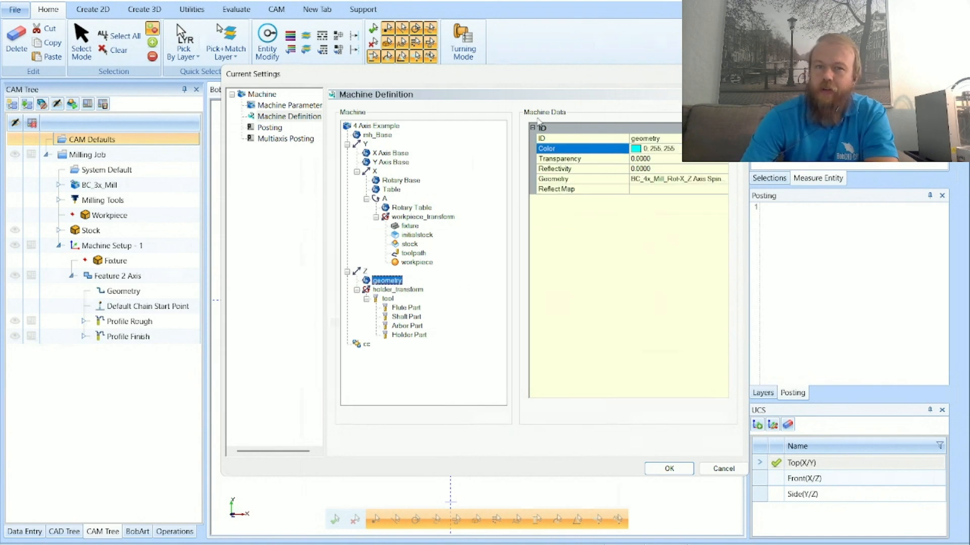
left_click(676, 139)
left_click_drag(676, 140, 630, 140)
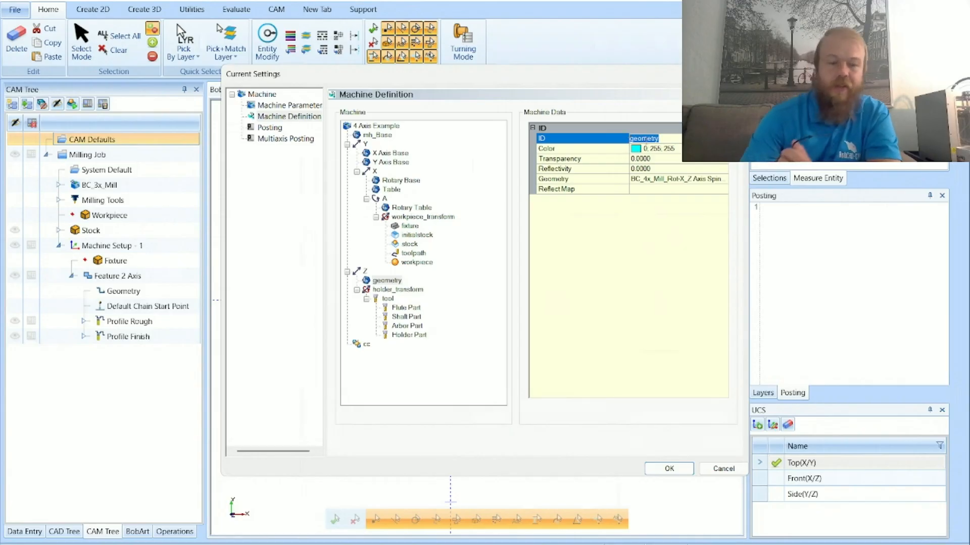
type("Spindle")
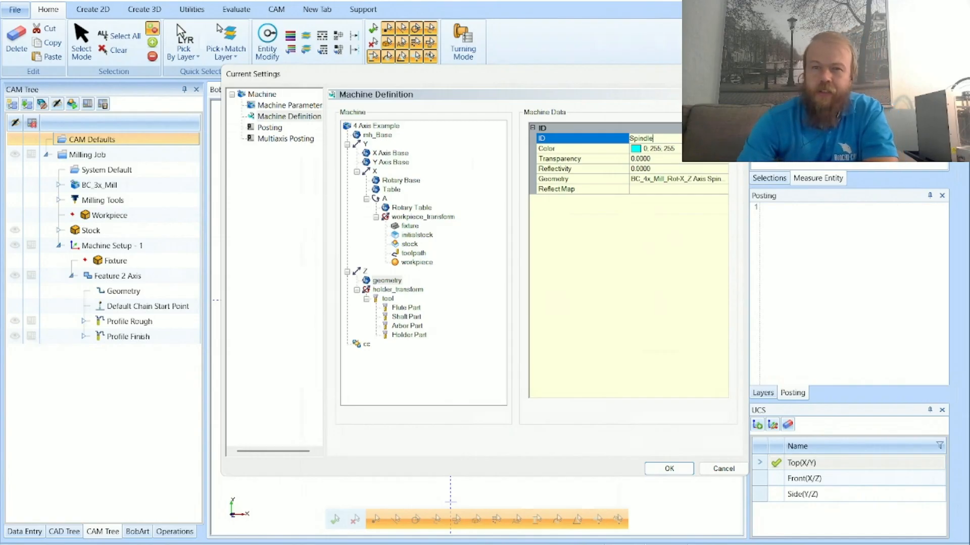
key("Return")
- Set the Spindle geometry's color to the basic blue
left_click(723, 149)
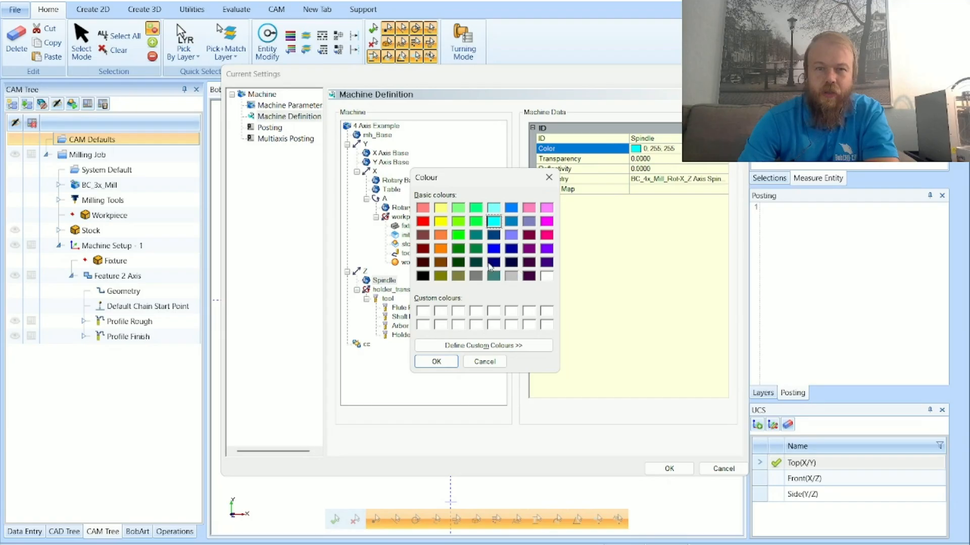
left_click(494, 248)
left_click(438, 360)
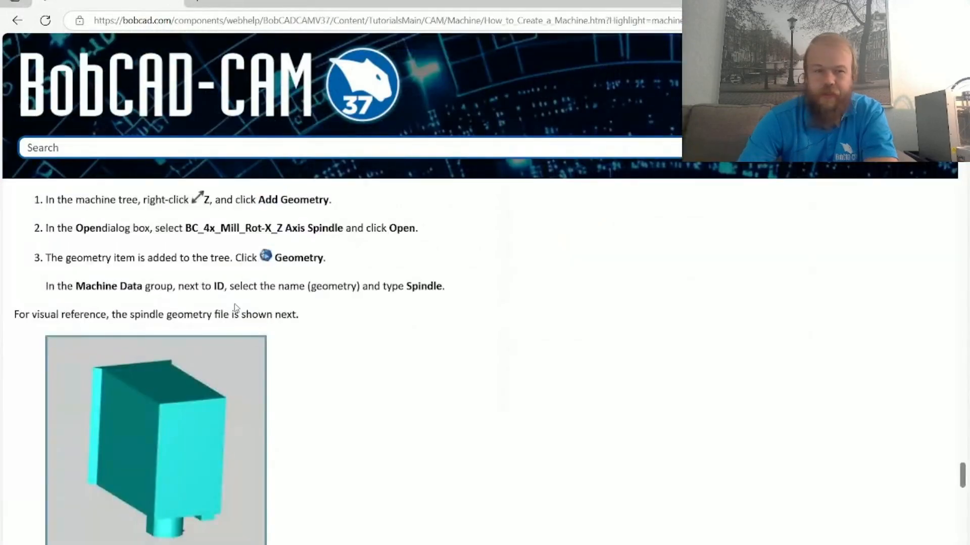
- Read the browser's online help on the spindle reference image, Part 12 dynamic elements and Part 13 collision check
scroll(221, 316, "down", 3)
scroll(157, 361, "down", 5)
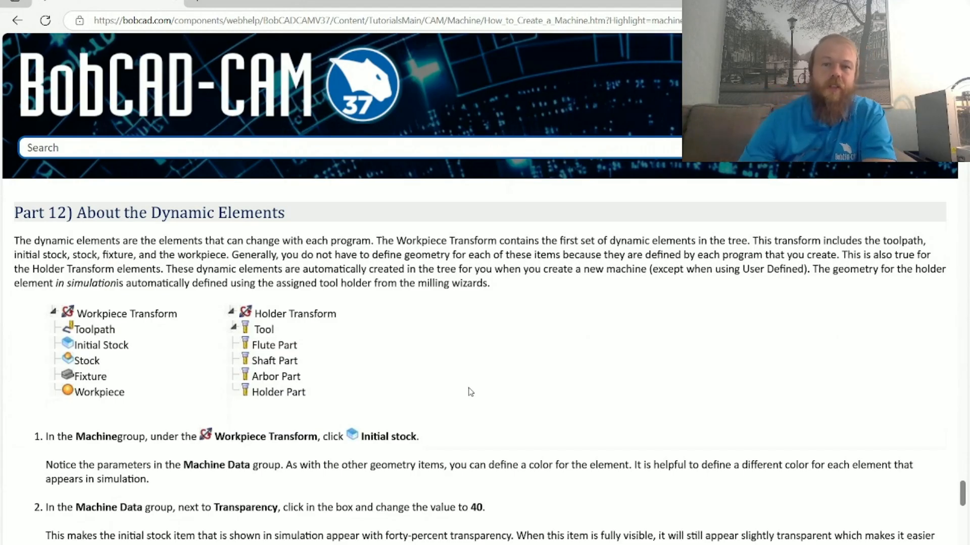
left_click_drag(77, 313, 189, 314)
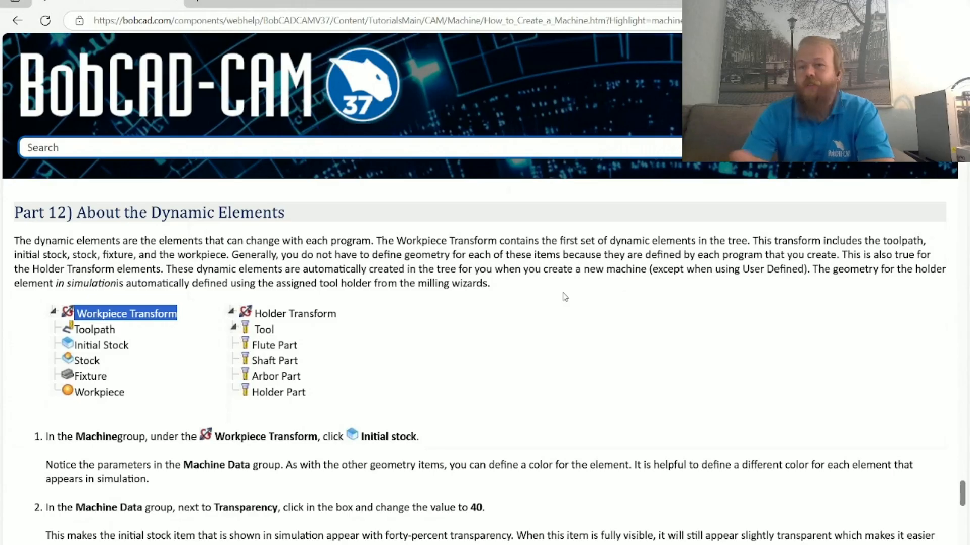
scroll(565, 297, "down", 4)
scroll(565, 297, "down", 6)
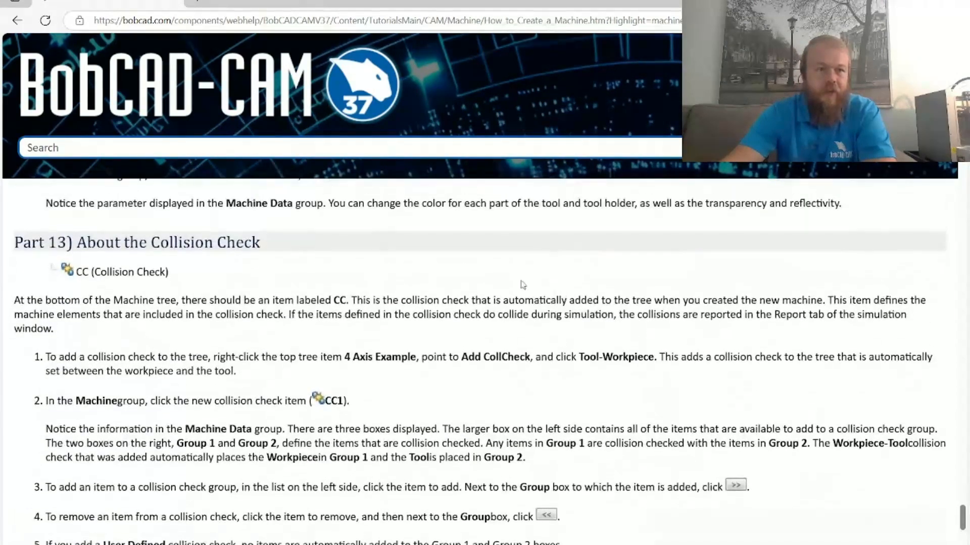
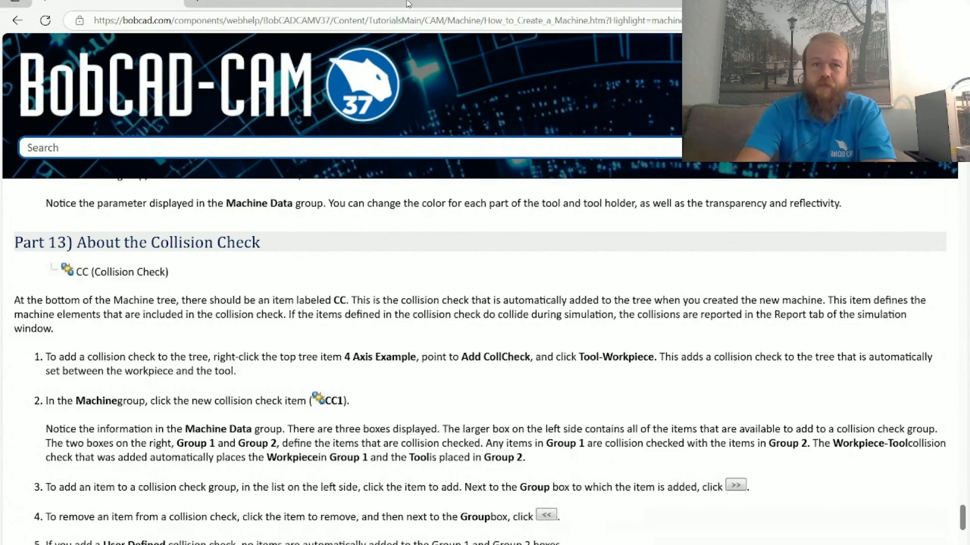
- Back in BobCAD-CAM, review the cc item's collision checking groups and accept the machine definition settings
key("alt+Tab")
left_click(367, 344)
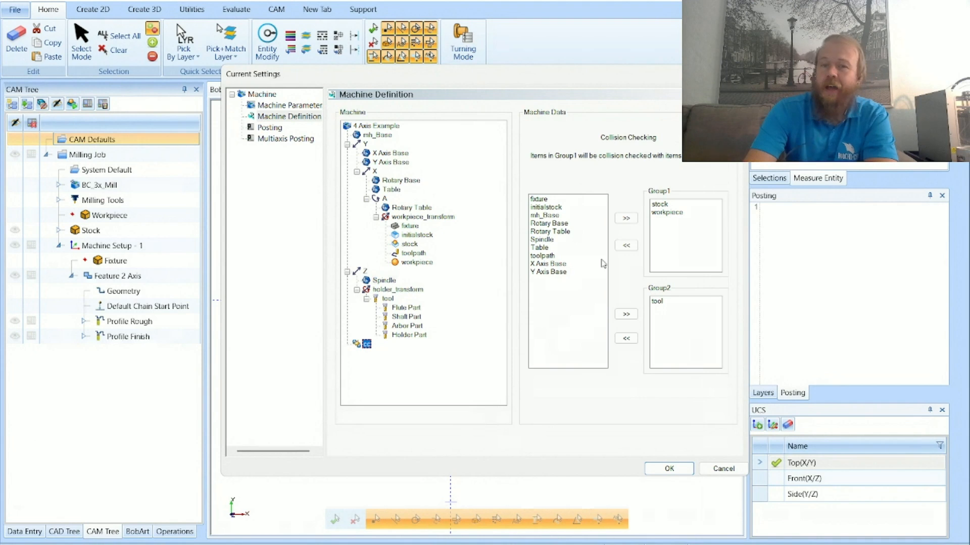
left_click(535, 249)
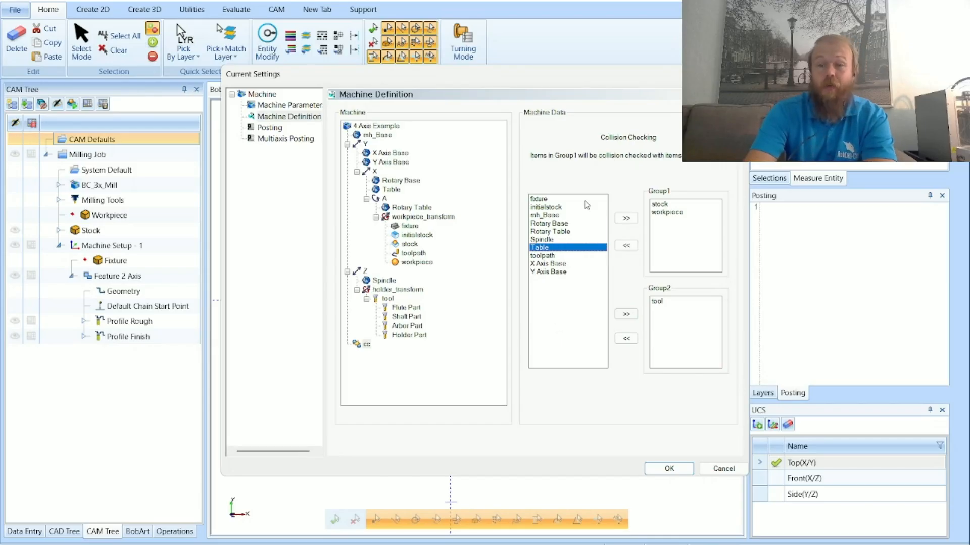
left_click(677, 471)
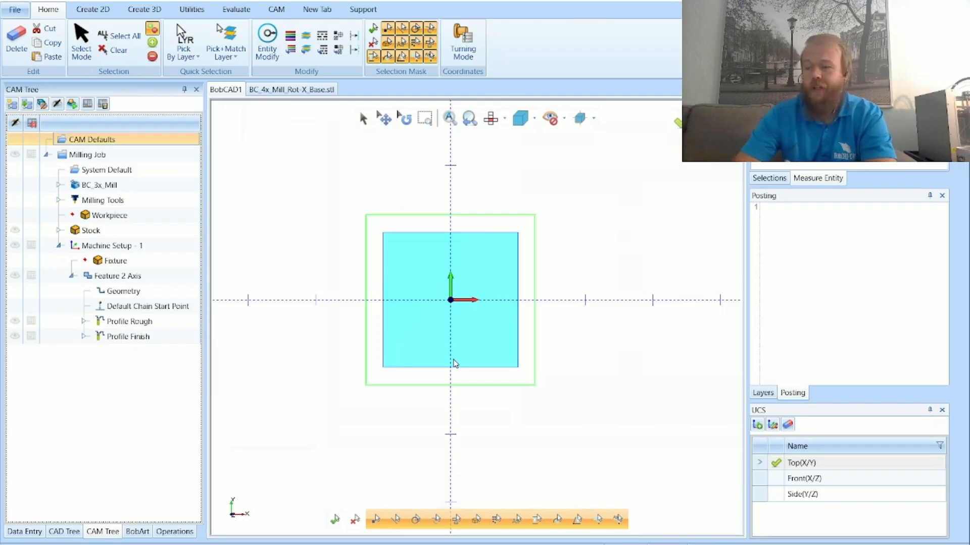
- Simulate the Milling Job with the BC_3x_Mill machine and inspect its model from another angle
left_click(110, 155)
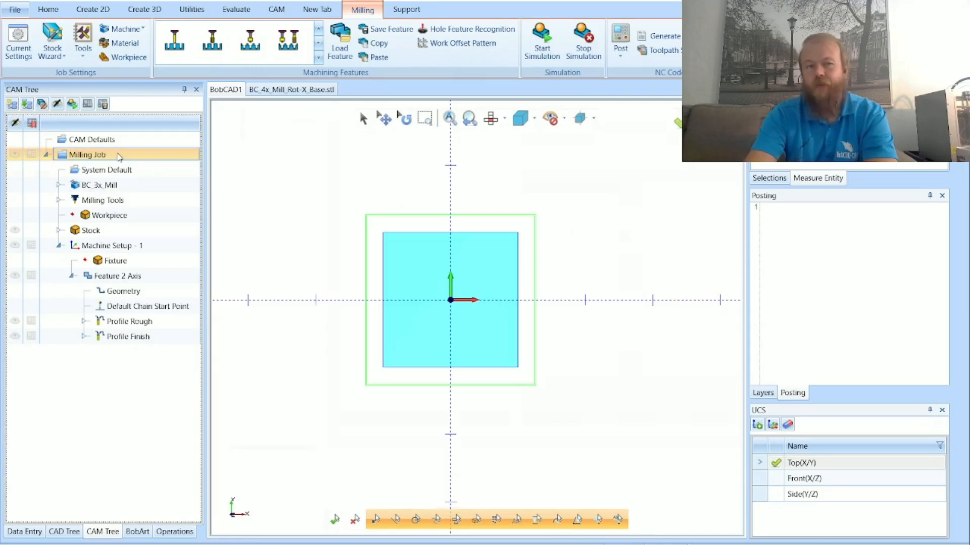
right_click(119, 156)
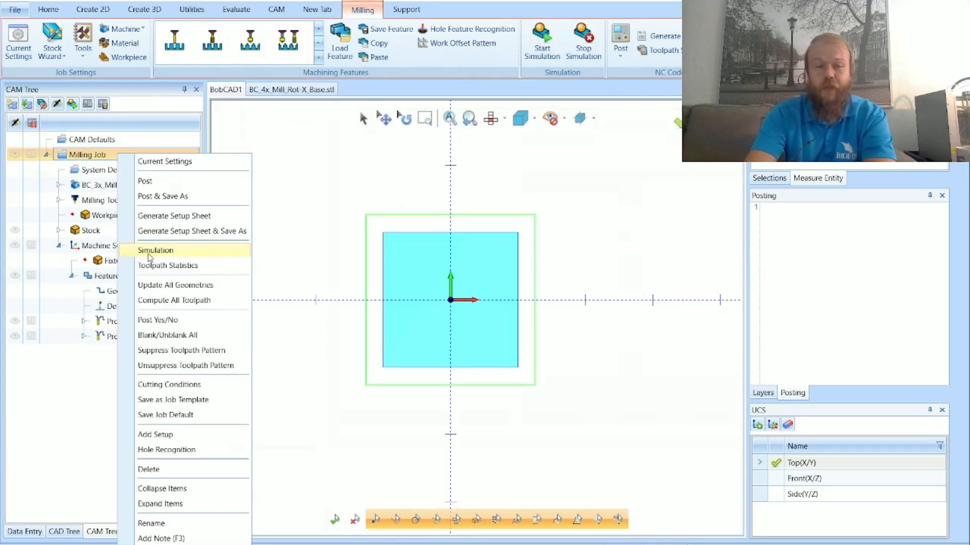
left_click(150, 250)
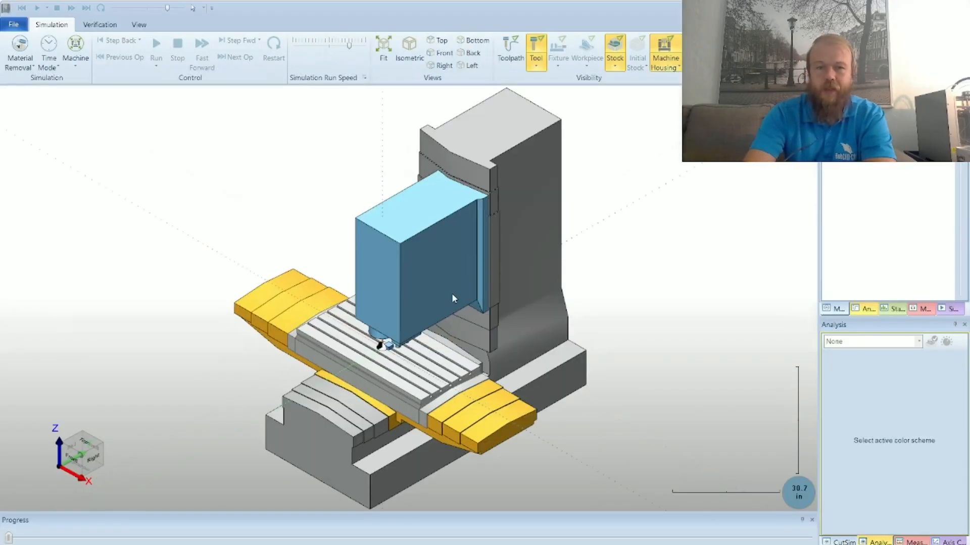
mouse_move(468, 390)
middle_mouse_down()
mouse_move(545, 398)
mouse_move(456, 383)
middle_mouse_up()
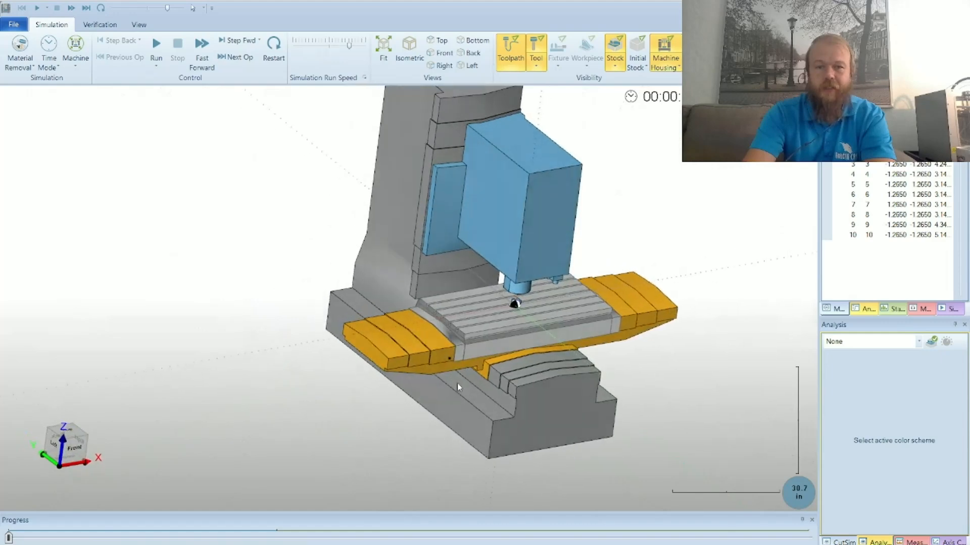
scroll(617, 326, "up", 4)
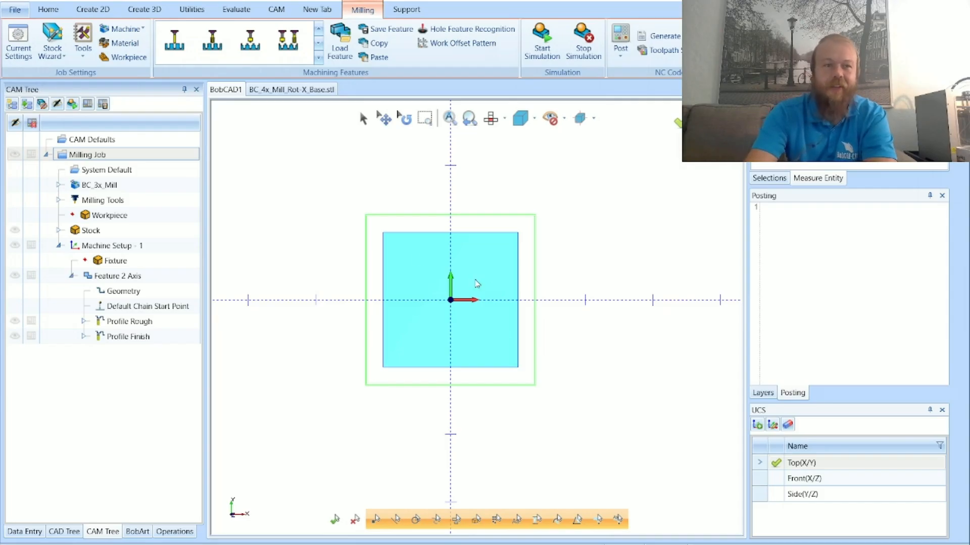
- Change the milling job's machine to 4 Axis Example
right_click(99, 194)
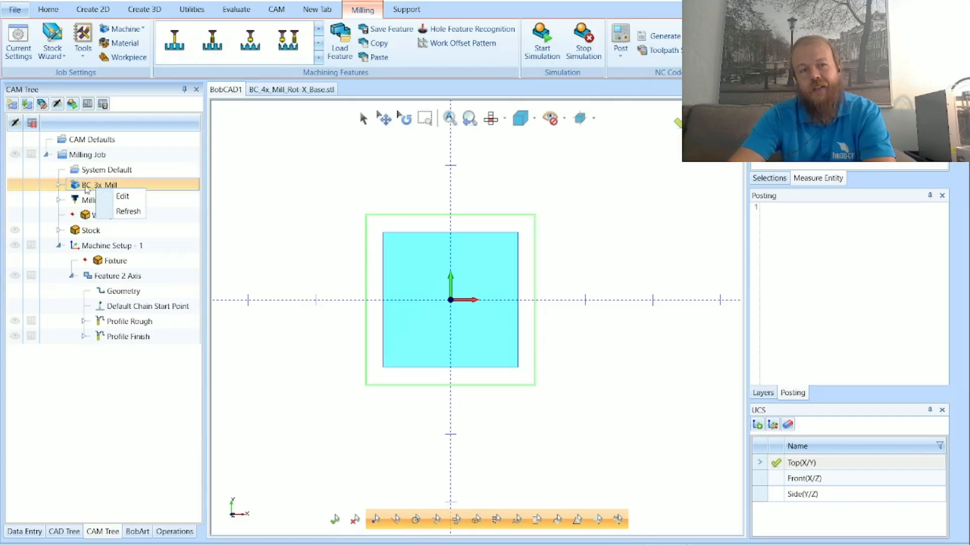
left_click(115, 195)
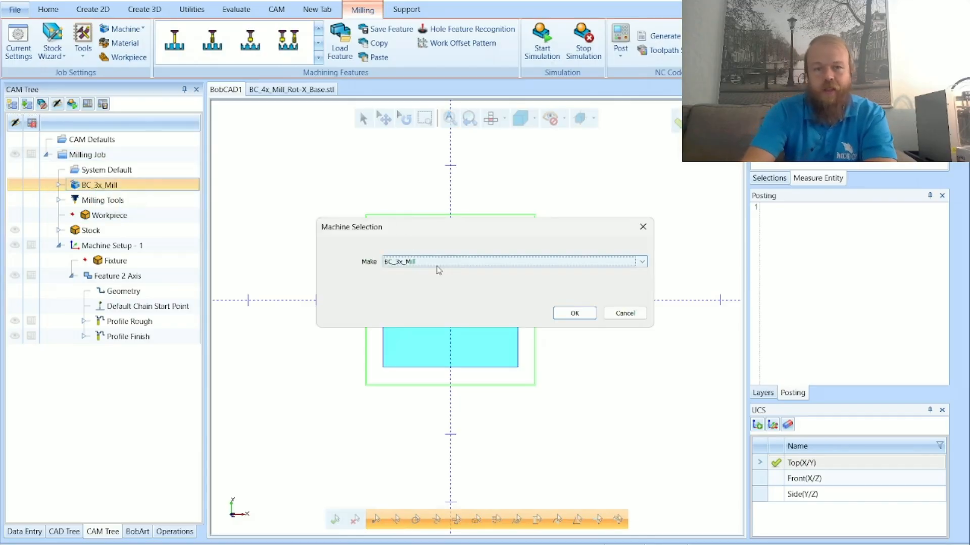
left_click(500, 263)
scroll(503, 313, "up", 3)
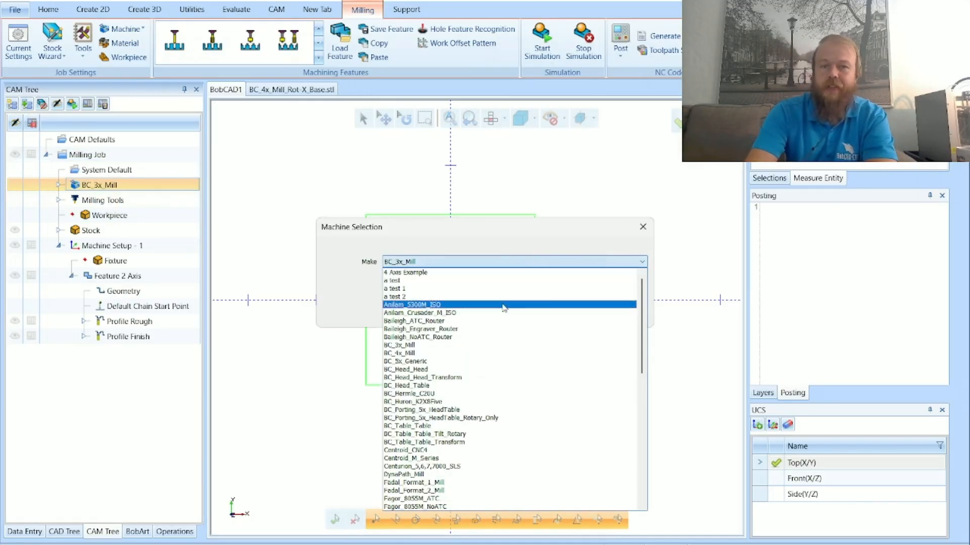
left_click(404, 273)
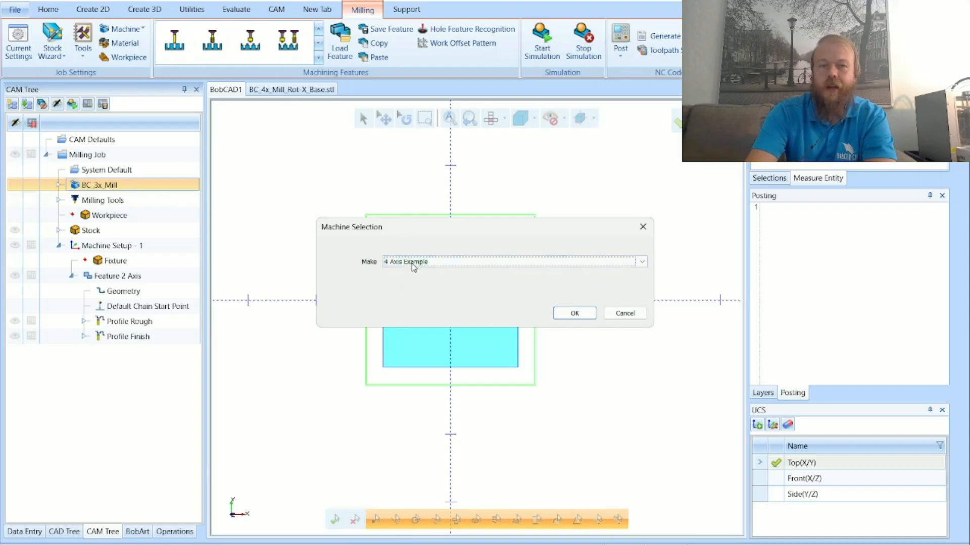
left_click(573, 314)
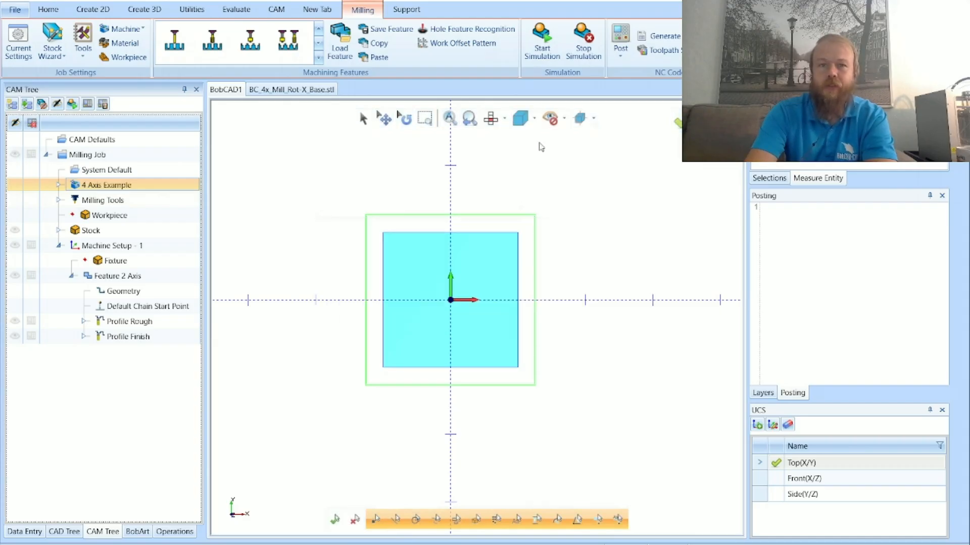
- Start the simulation with the new machine and examine the colored axis geometry from the opposite side
left_click(543, 45)
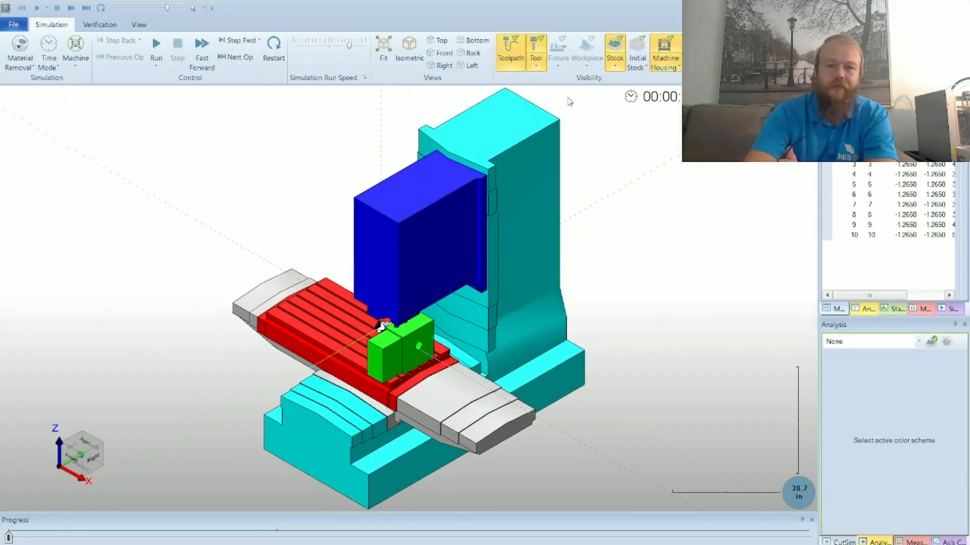
middle_click_drag(520, 334, 576, 295)
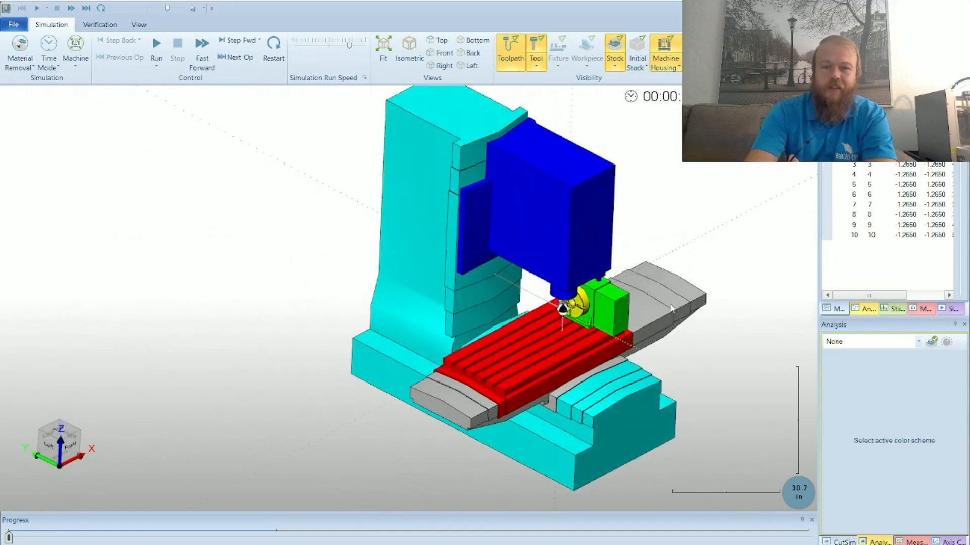
scroll(656, 320, "up", 3)
scroll(631, 318, "down", 3)
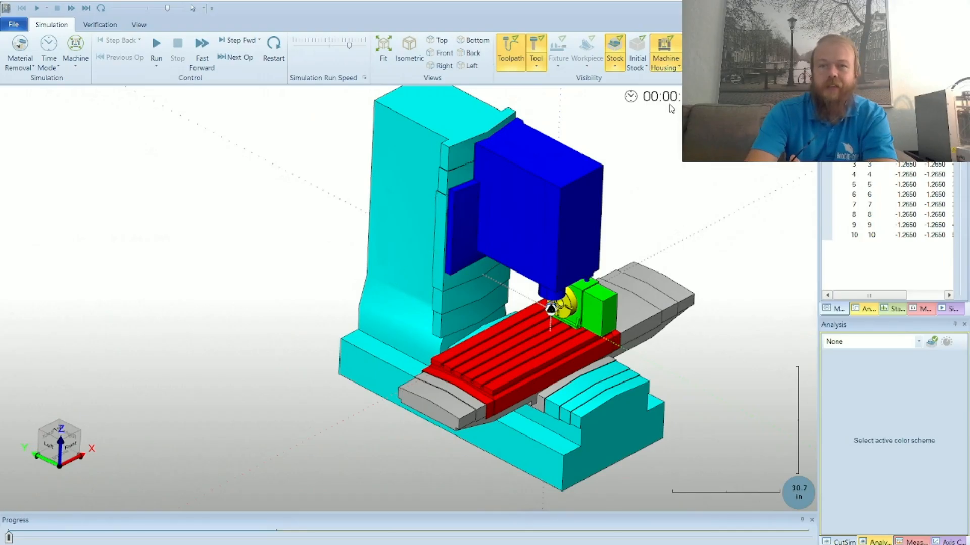
- Hide the machine housing in the simulation and show it again
left_click(672, 65)
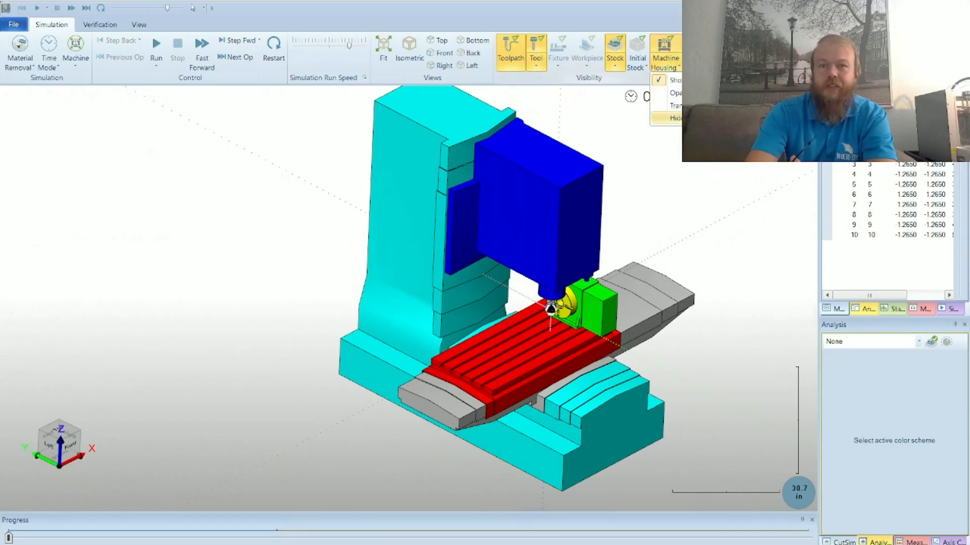
left_click(674, 118)
left_click(663, 66)
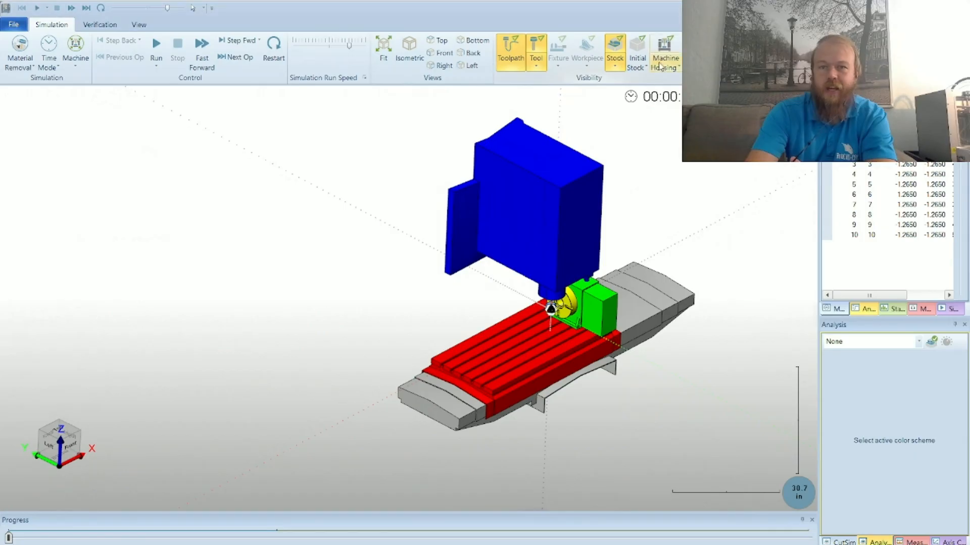
left_click(663, 89)
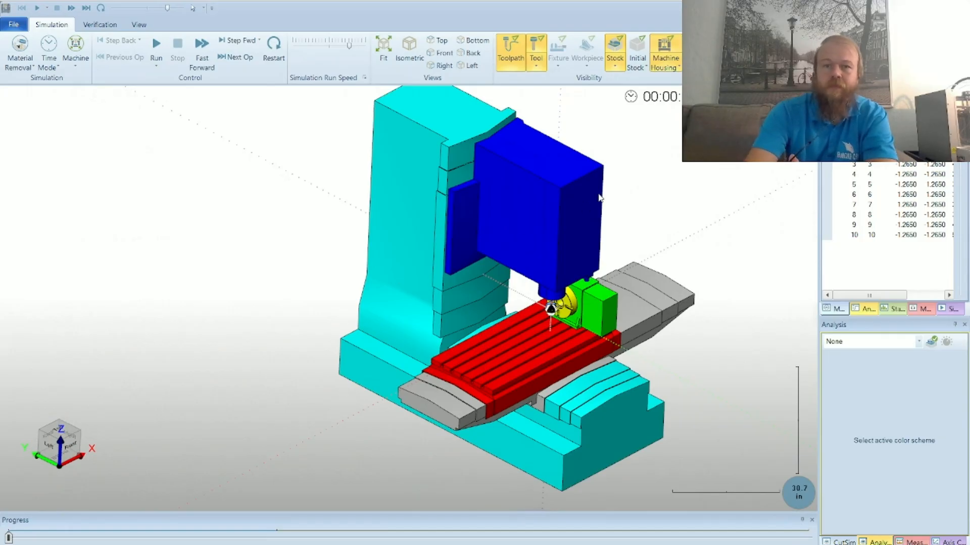
- Inspect the spindle, rotary table and table of the simulated machine up close
scroll(581, 208, "up", 3)
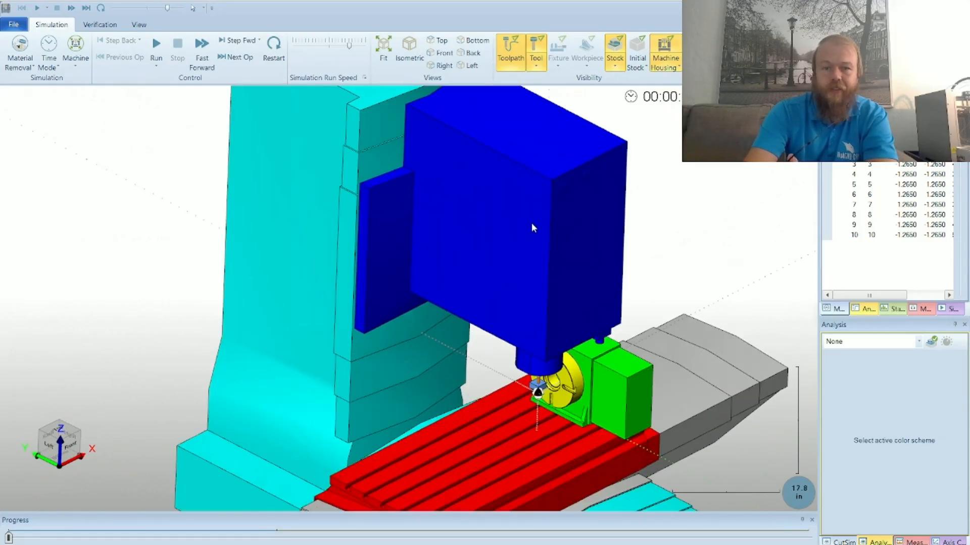
scroll(532, 224, "down", 4)
scroll(528, 372, "up", 5)
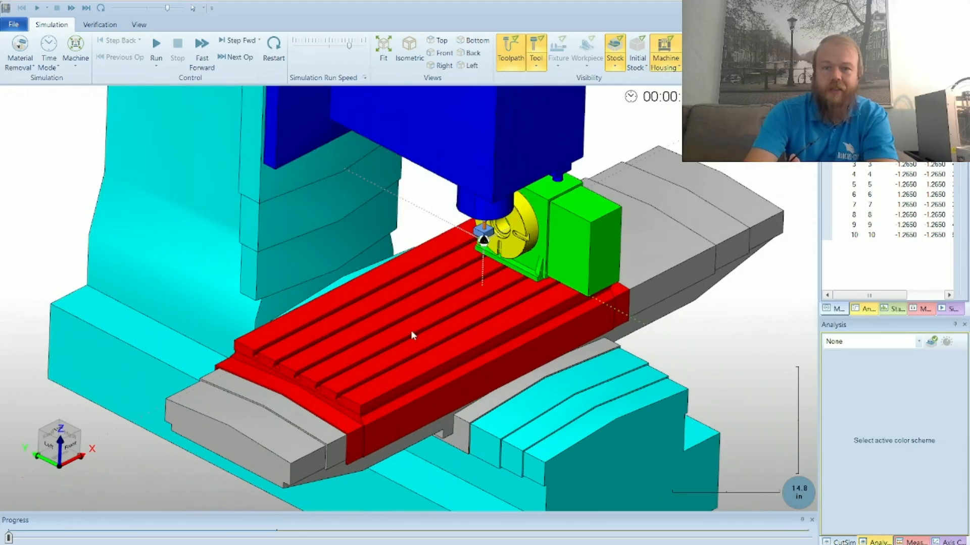
- Examine the position of the stock and tool relative to the rotary table and spindle, both up close and with the whole machine
scroll(531, 205, "up", 8)
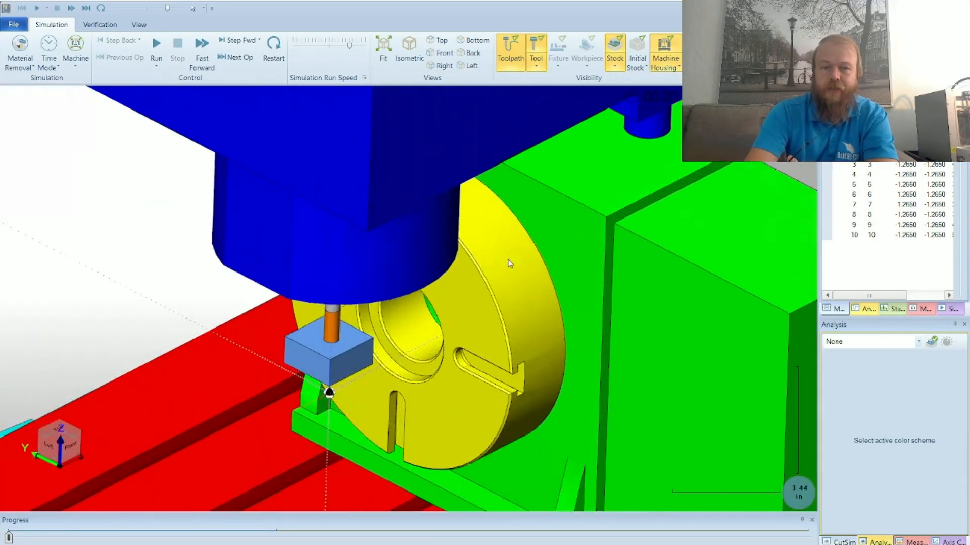
scroll(440, 389, "down", 5)
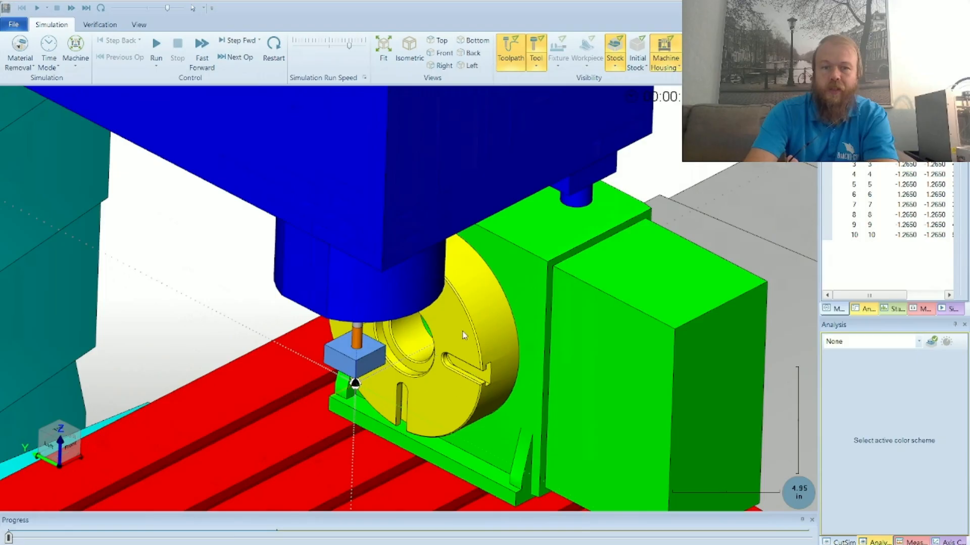
scroll(554, 352, "up", 4)
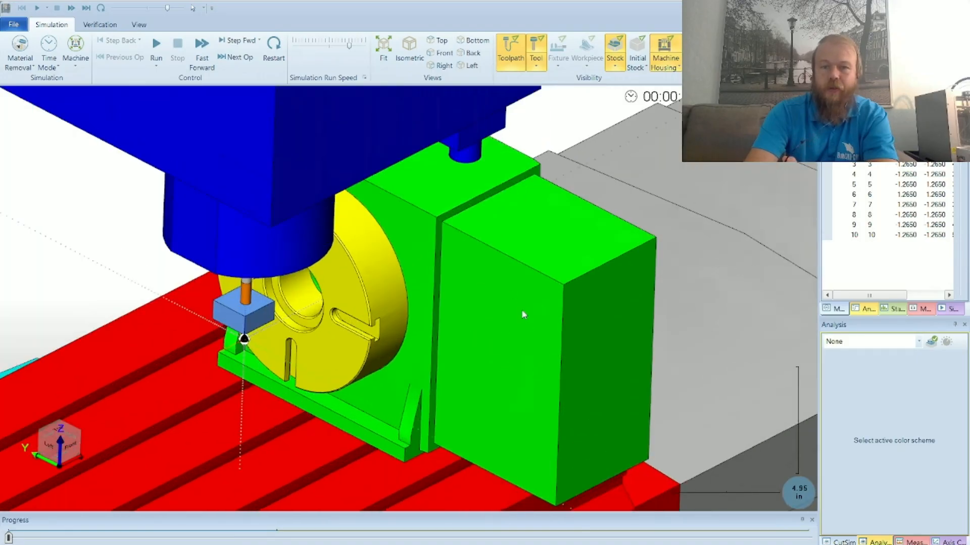
scroll(534, 318, "down", 10)
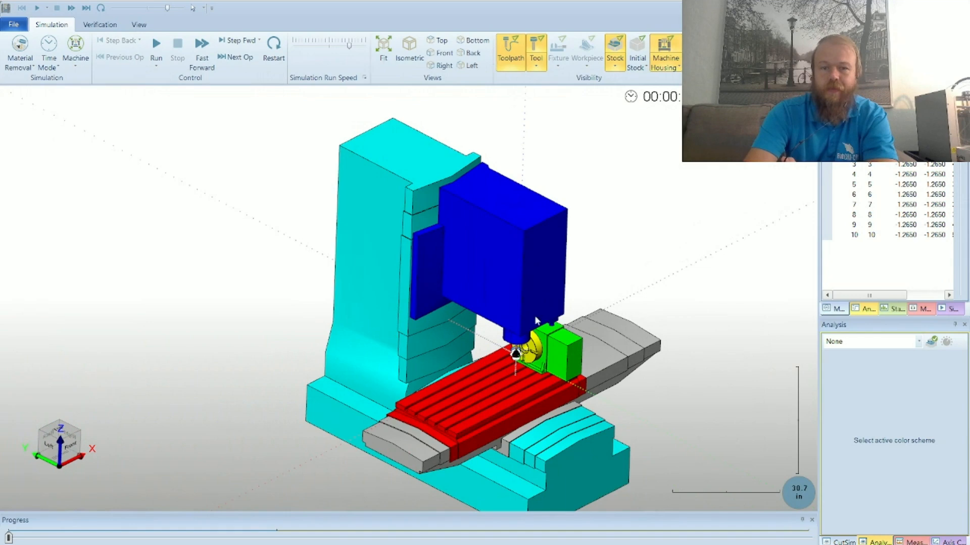
scroll(535, 310, "up", 15)
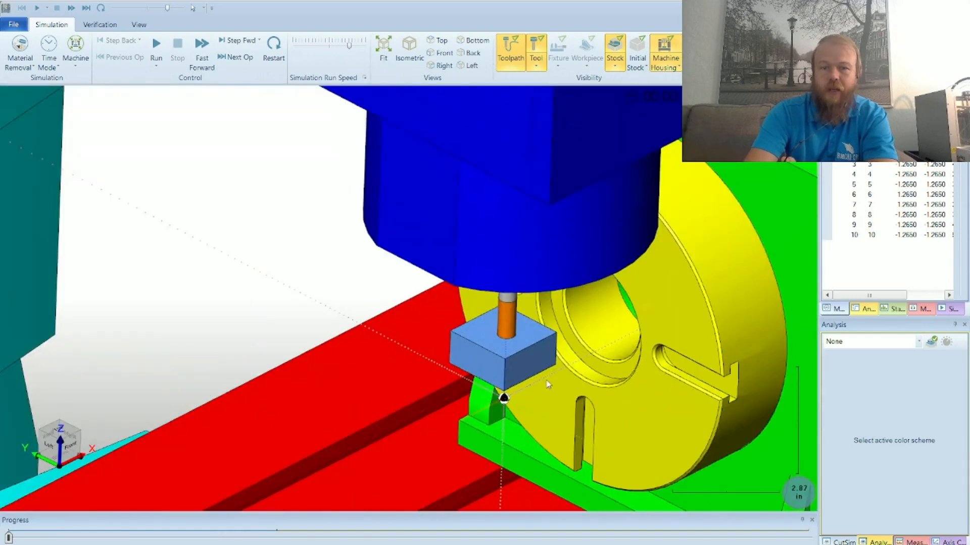
scroll(496, 360, "up", 3)
scroll(511, 366, "down", 11)
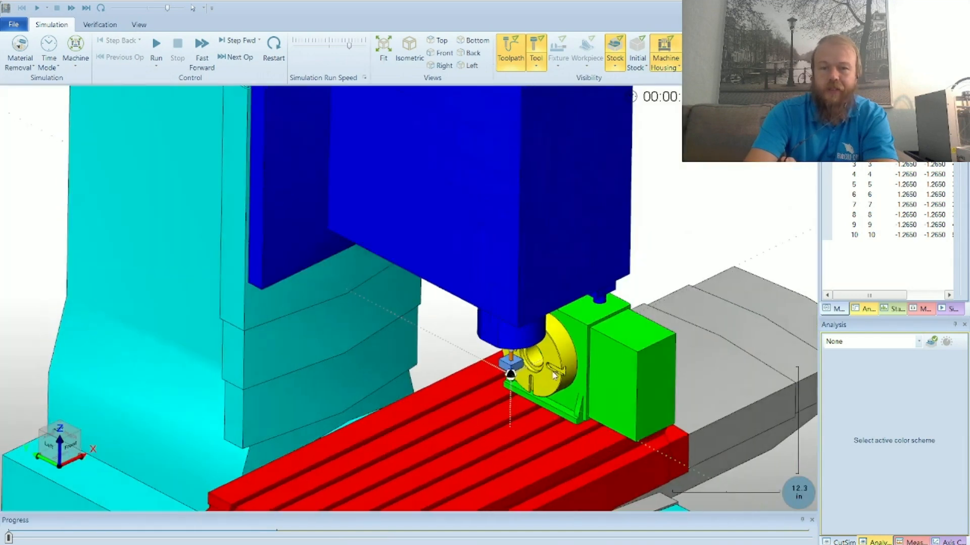
mouse_move(510, 368)
middle_mouse_down()
mouse_move(460, 369)
mouse_move(510, 368)
middle_mouse_up()
scroll(518, 365, "up", 3)
scroll(518, 366, "up", 3)
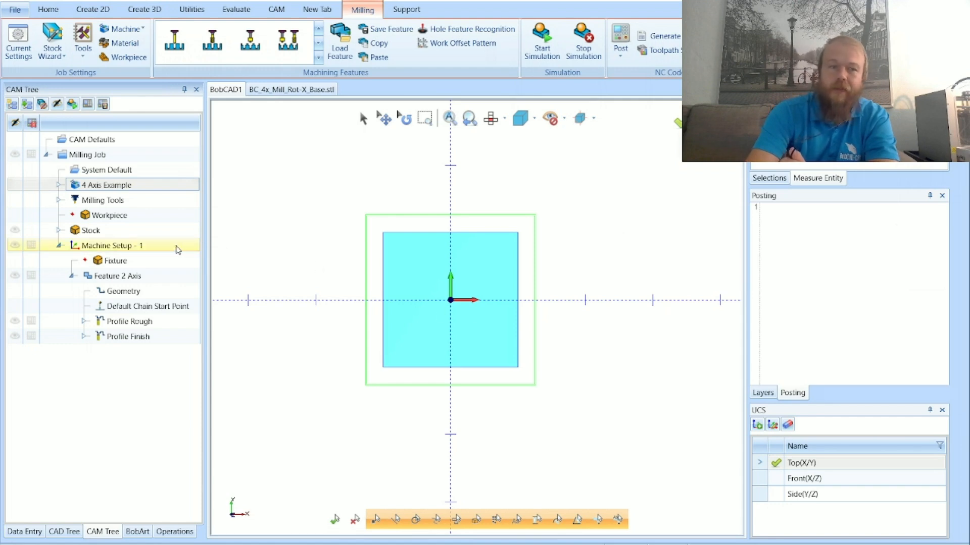
- Edit Machine Setup - 1 and set the X value of its work offset to -10
right_click(175, 246)
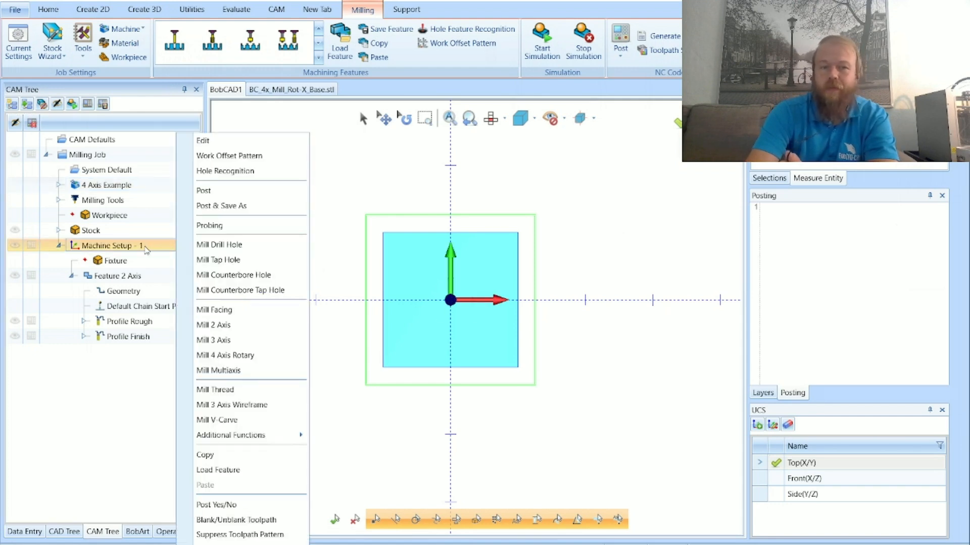
left_click(277, 146)
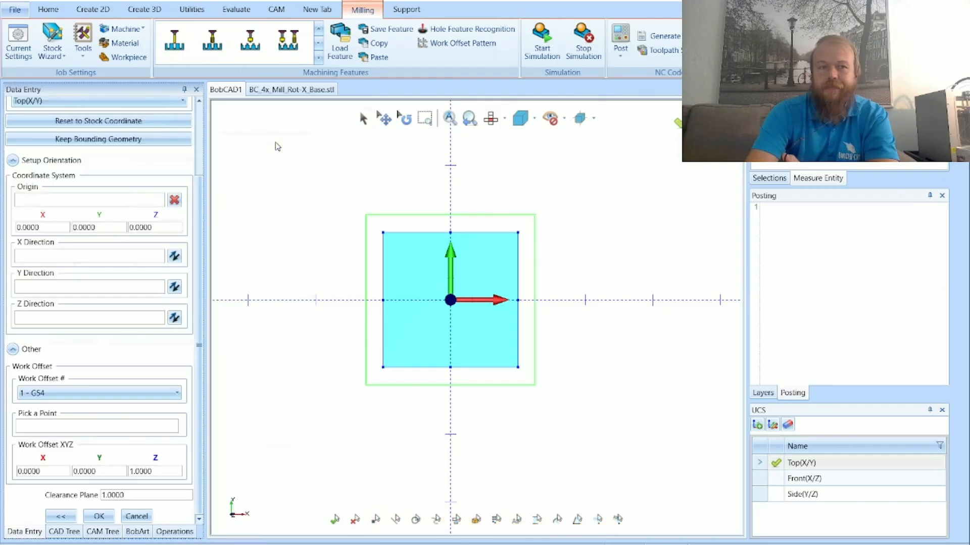
left_click_drag(52, 471, 15, 472)
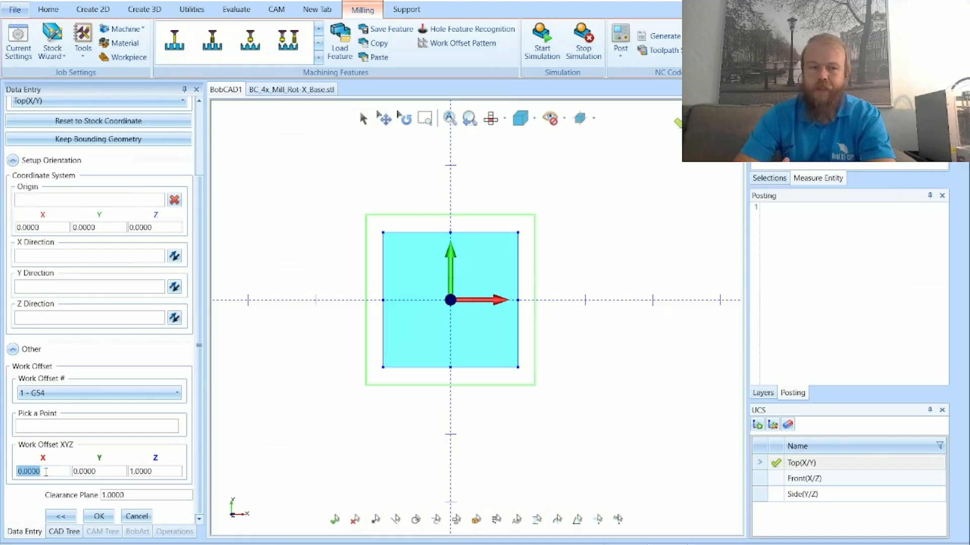
type("-10")
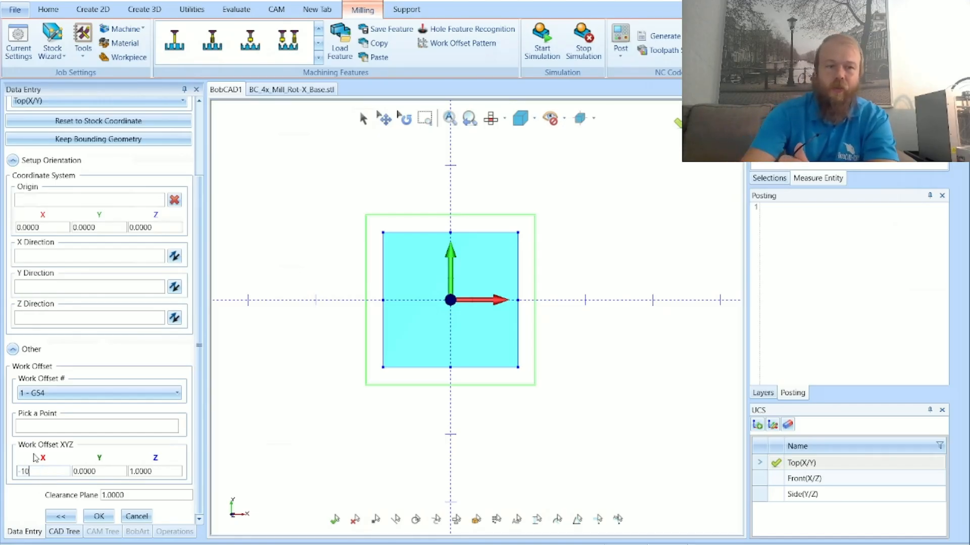
left_click_drag(39, 475, 18, 477)
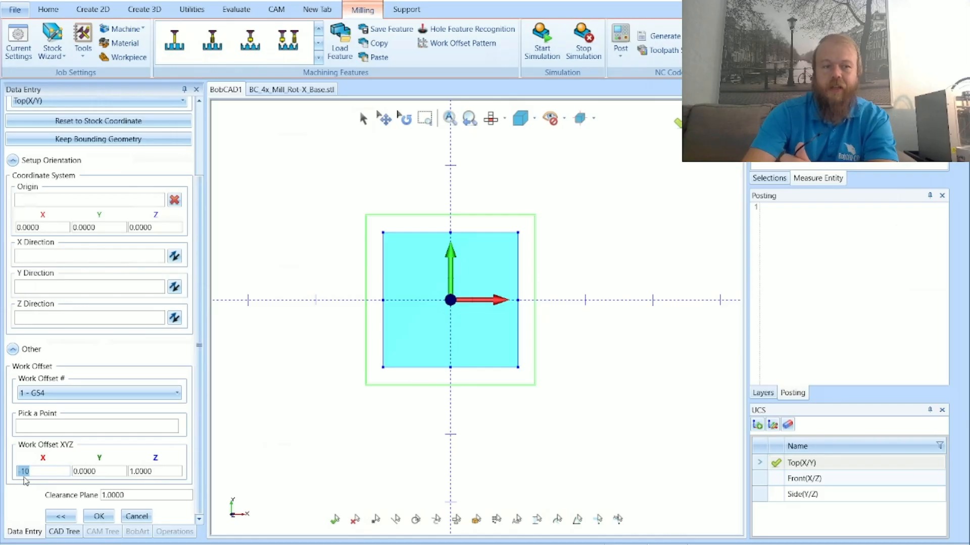
key("Tab")
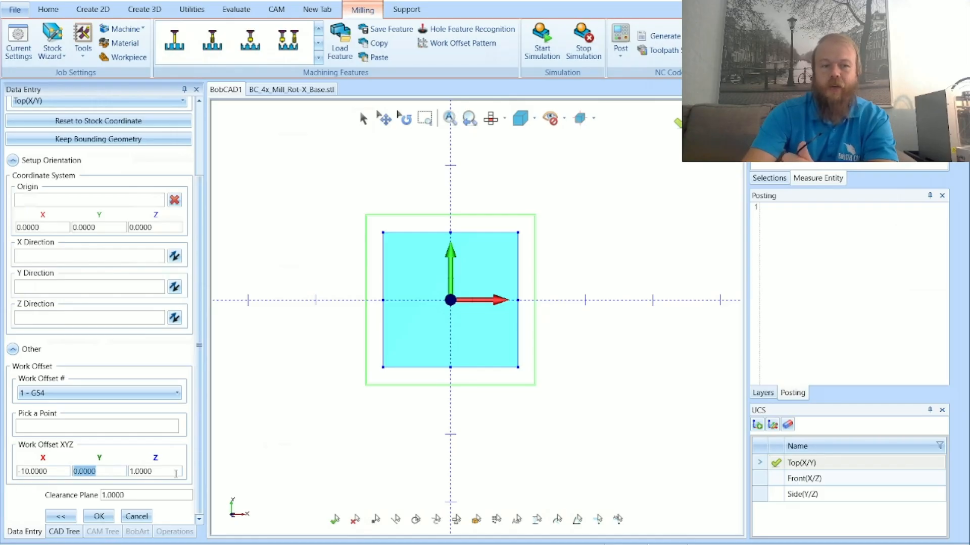
key("Tab")
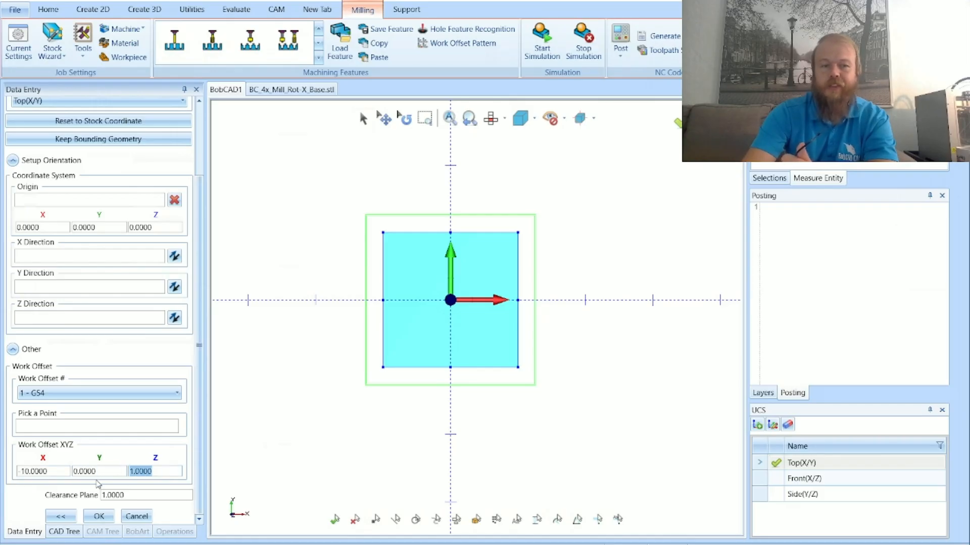
left_click(104, 516)
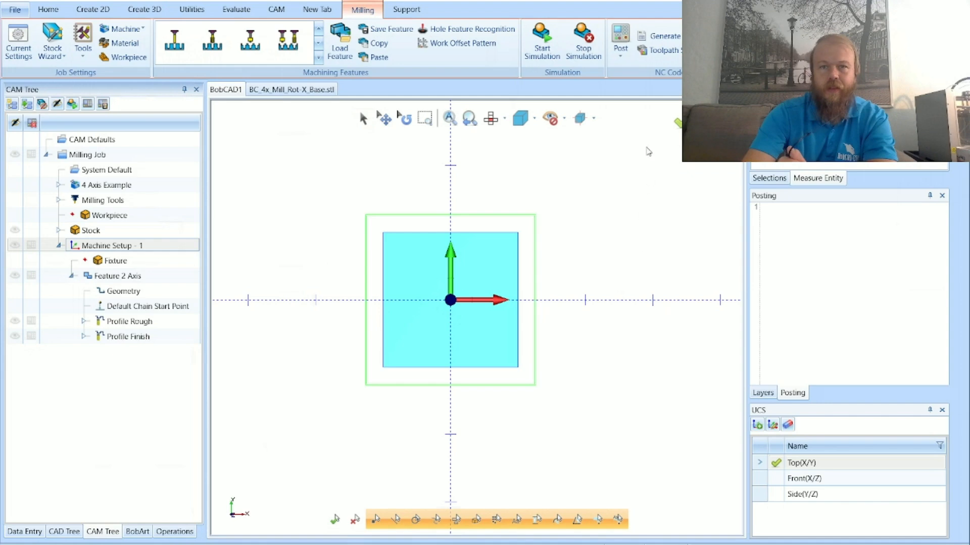
- Simulate the job with the shifted work offset and inspect the stock's position relative to the rotary table
left_click(542, 43)
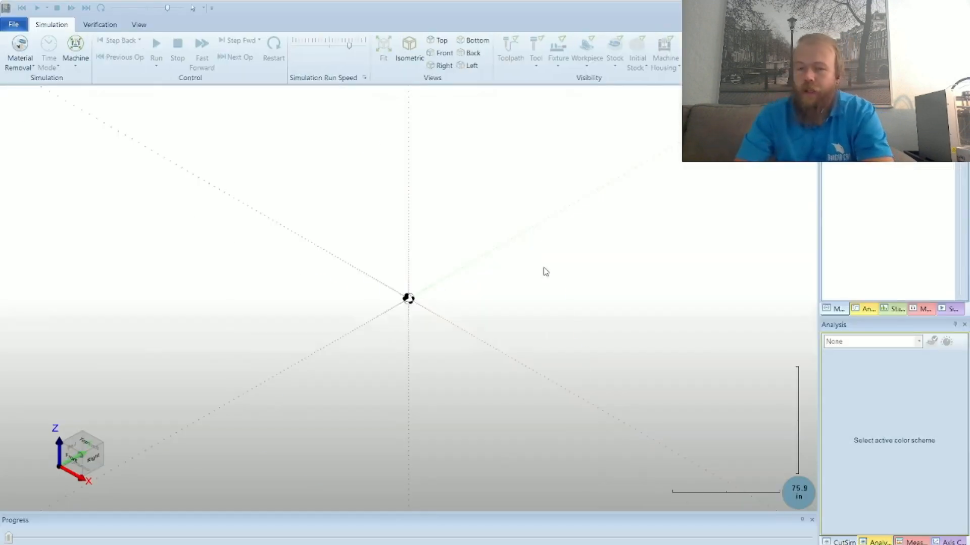
middle_click_drag(502, 322, 685, 385)
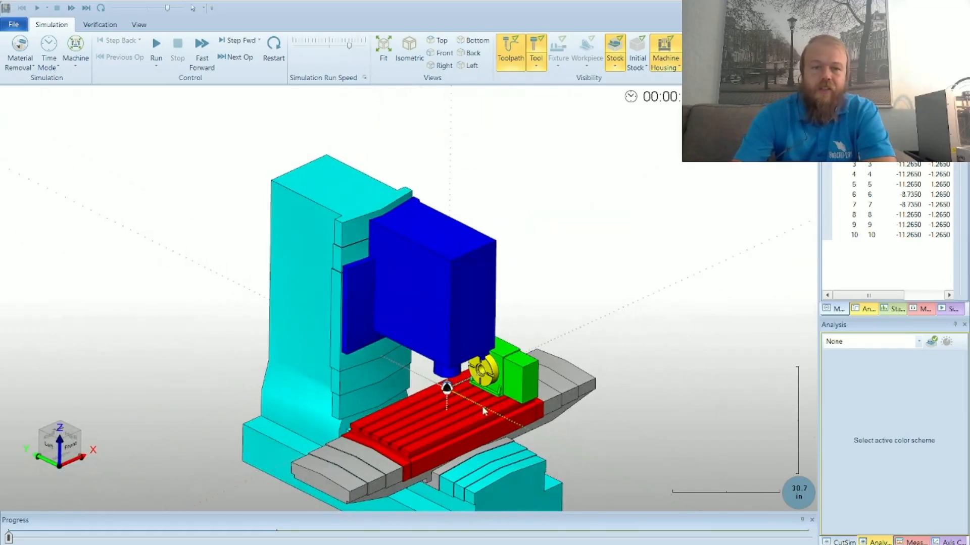
scroll(457, 387, "up", 10)
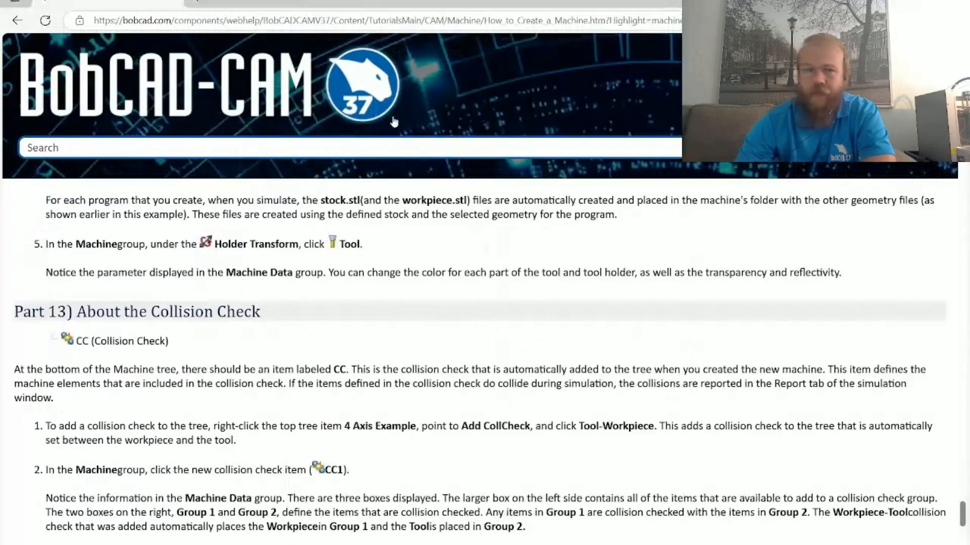
- Switch to the online help and review the How to Create a Machine tutorial back to its title and introduction
scroll(297, 331, "up", 15)
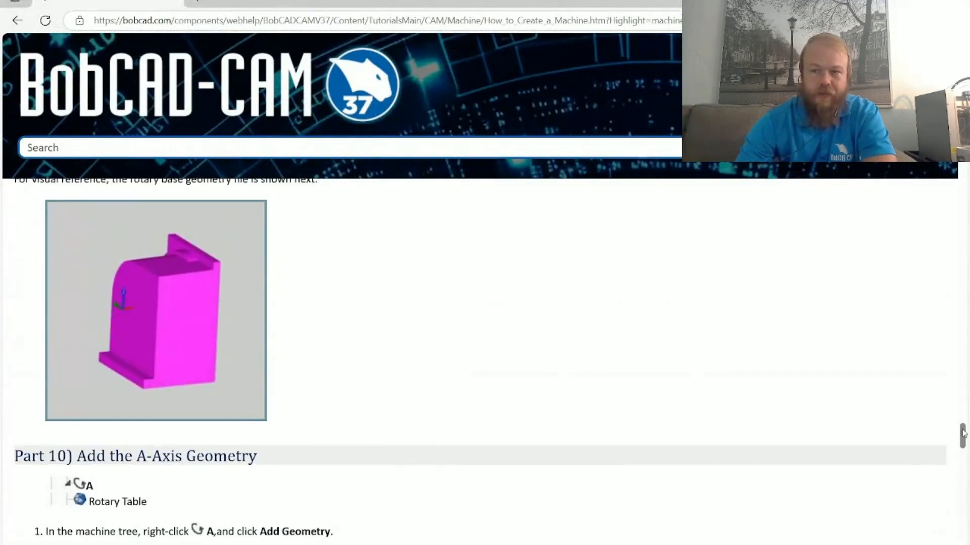
scroll(313, 291, "up", 20)
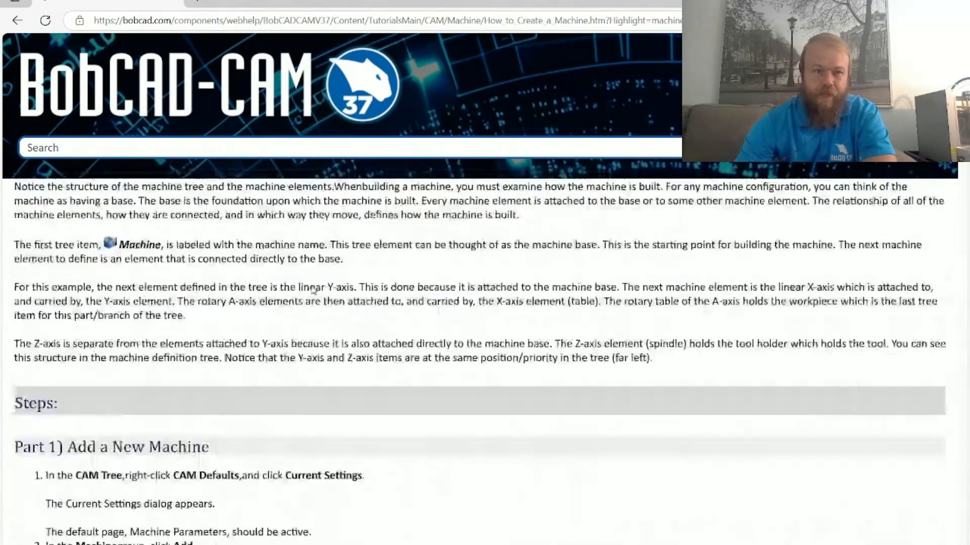
scroll(314, 291, "up", 10)
left_click_drag(16, 230, 281, 240)
left_click(298, 259)
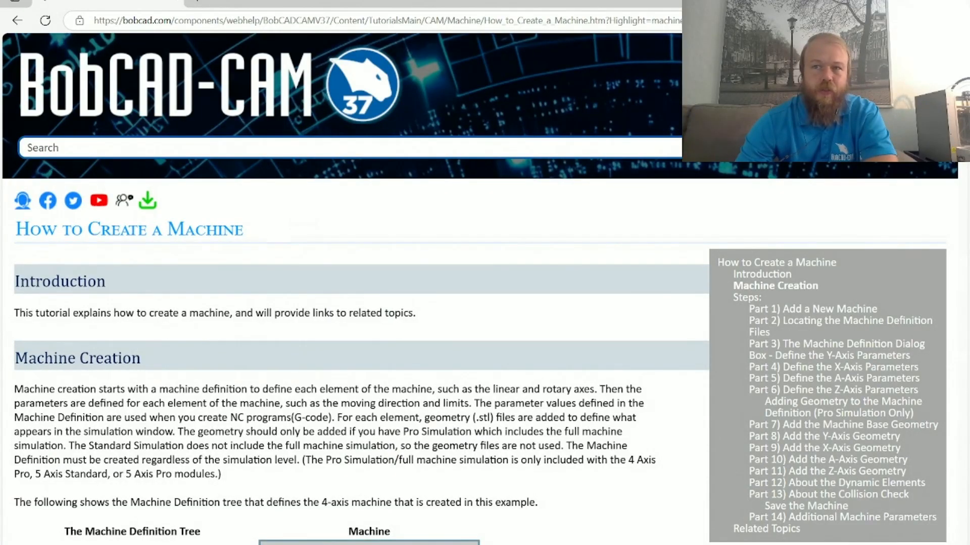
- Return to BobCAD-CAM, open BobCAD-CAM Help in the browser, and search it for "how to build"
left_click(606, 544)
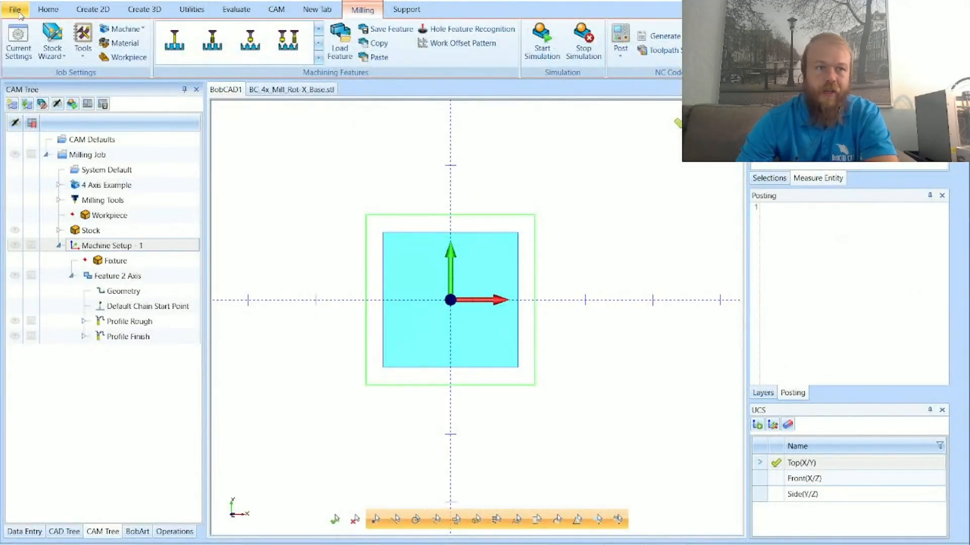
left_click(15, 9)
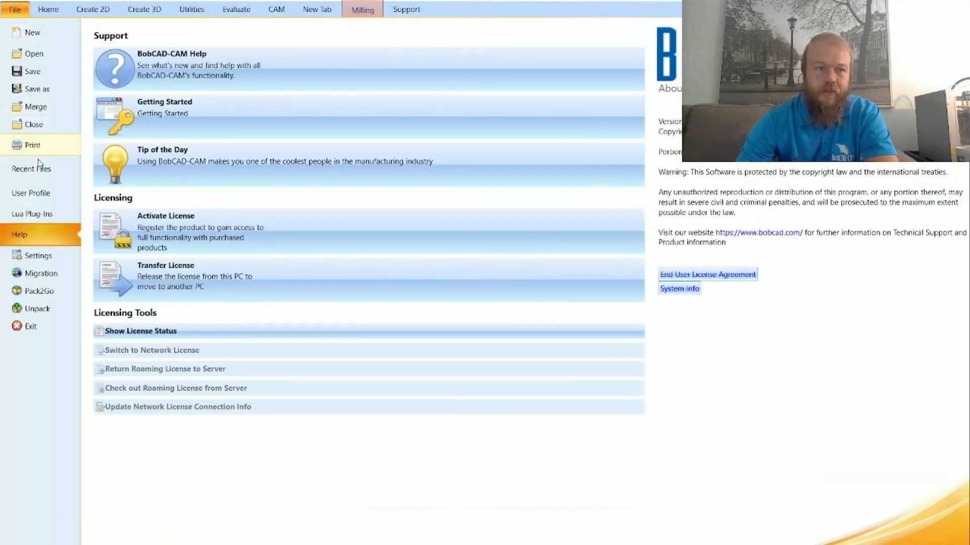
left_click(233, 63)
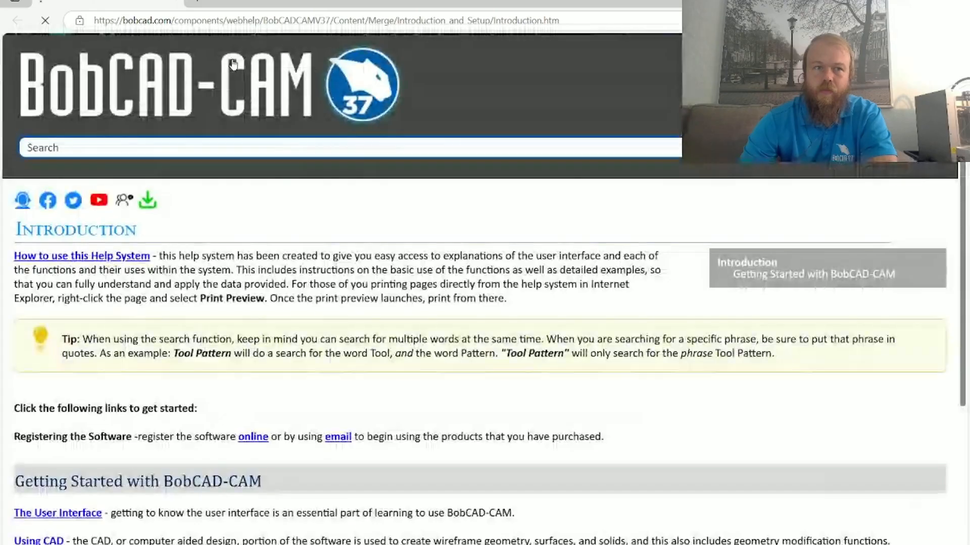
left_click(197, 151)
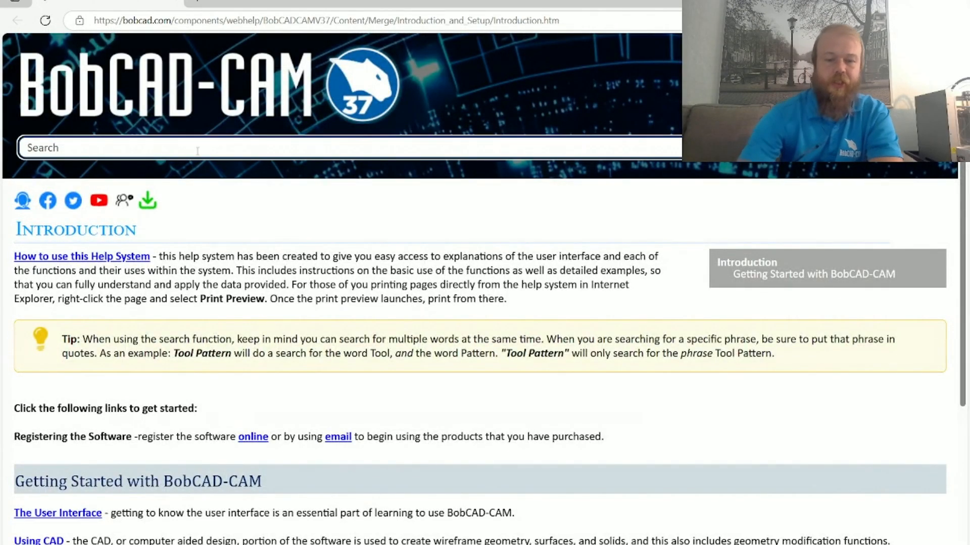
type("how")
type("to build")
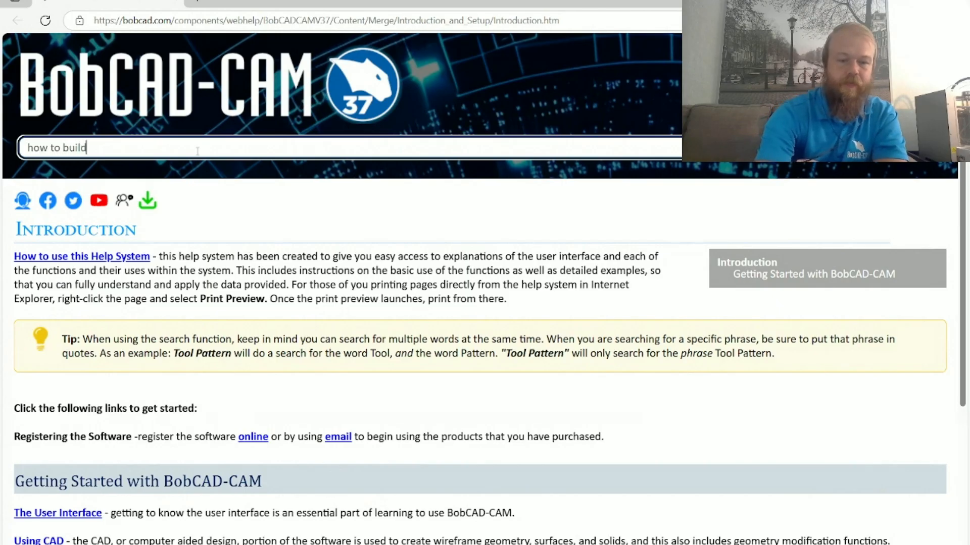
key("Return")
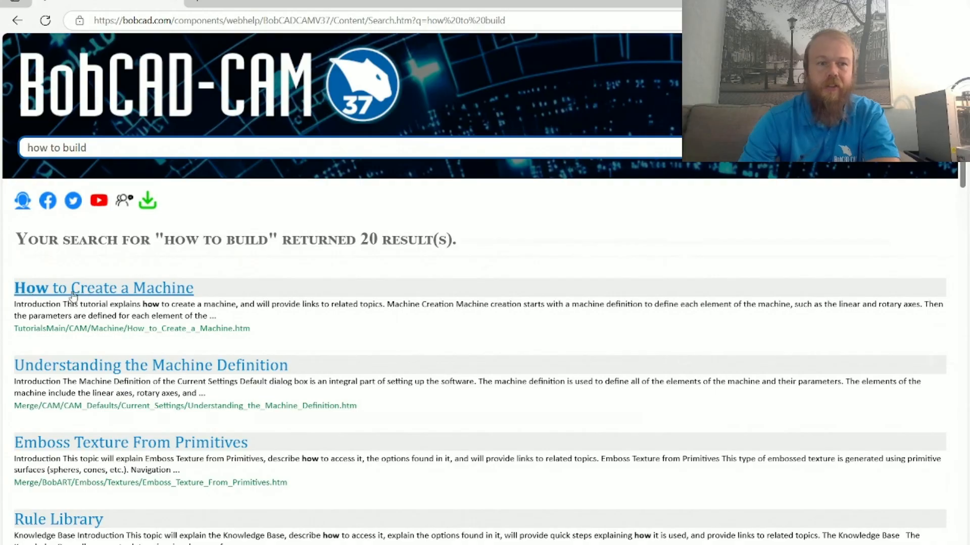
- Open the How to Create a Machine topic and review it through to the images of the aligned geometry files
left_click(109, 290)
scroll(257, 288, "down", 15)
scroll(264, 279, "down", 20)
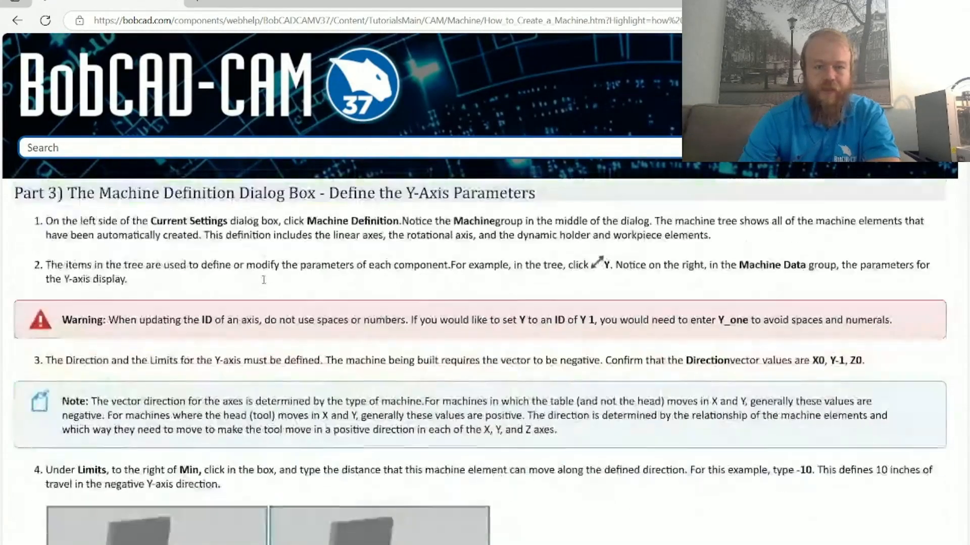
scroll(263, 280, "down", 20)
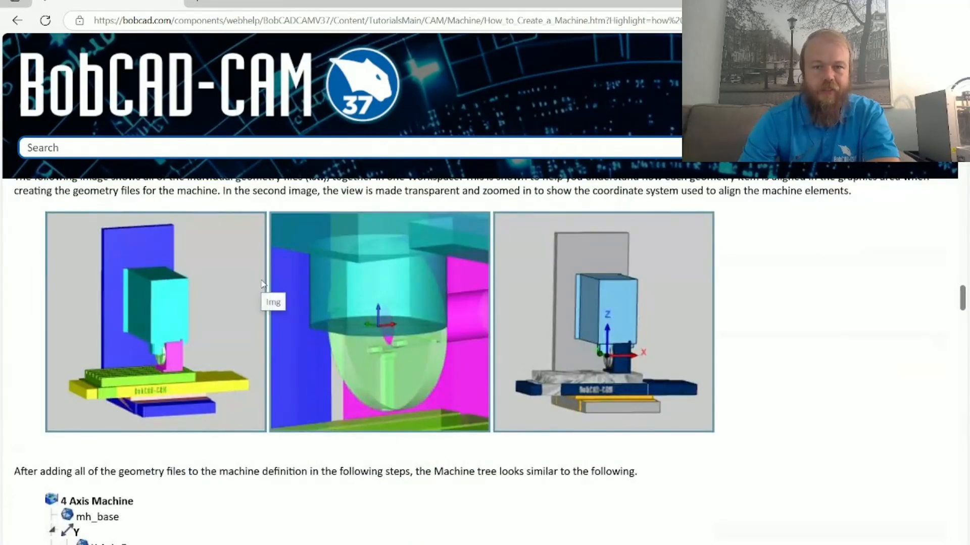
scroll(569, 344, "down", 1)
scroll(151, 374, "up", 1)
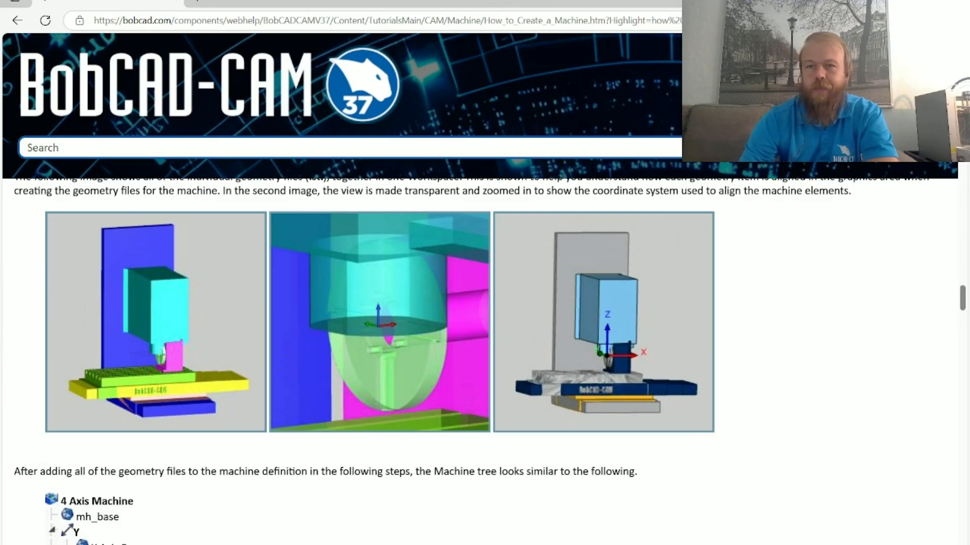
- Switch back to BobCAD-CAM and open the Current Settings of the CAM Defaults
key("alt+Tab")
left_click(36, 13)
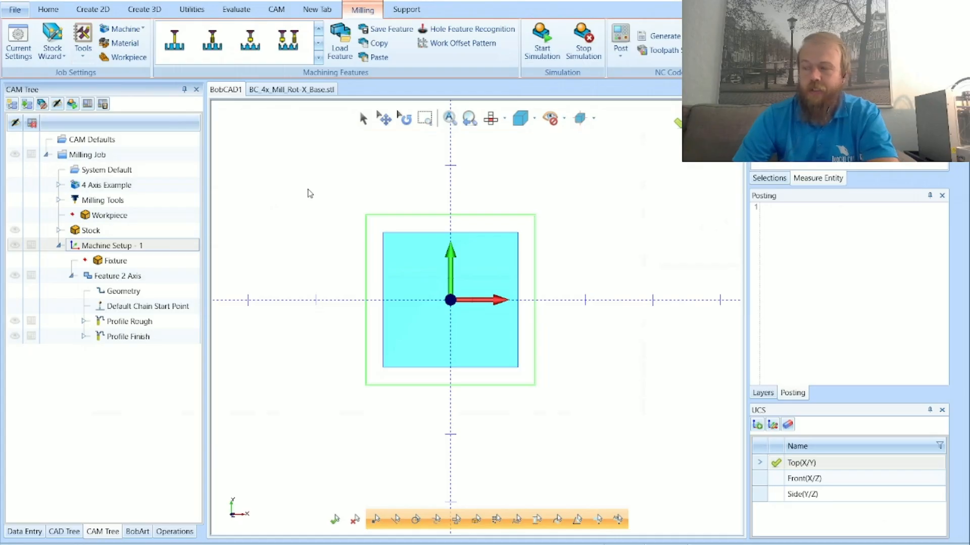
left_click(178, 199)
left_click(178, 190)
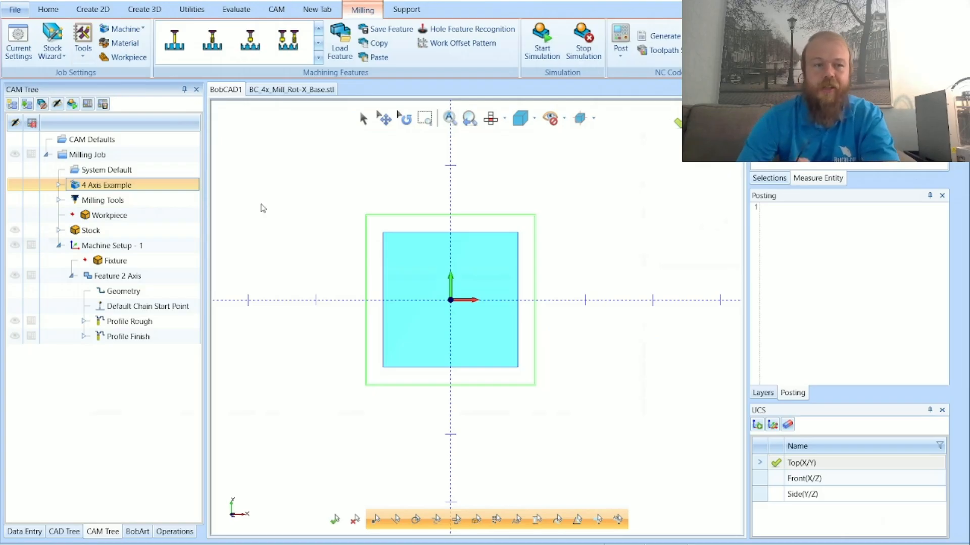
left_click_drag(121, 198, 103, 189)
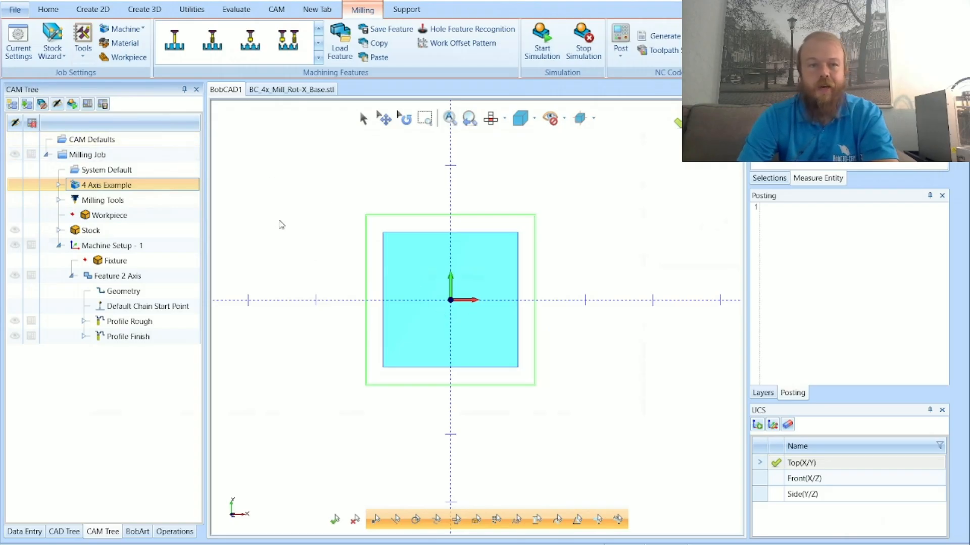
right_click(142, 144)
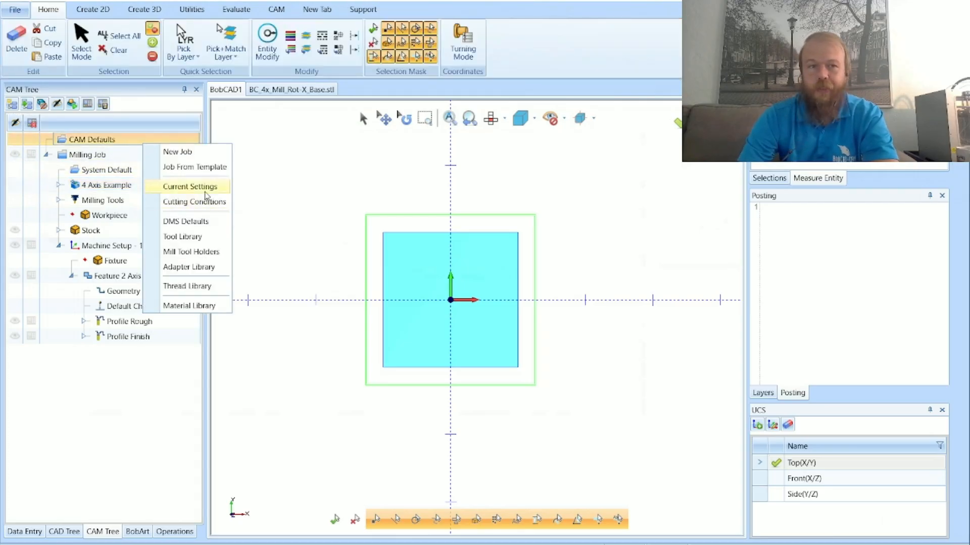
left_click(205, 189)
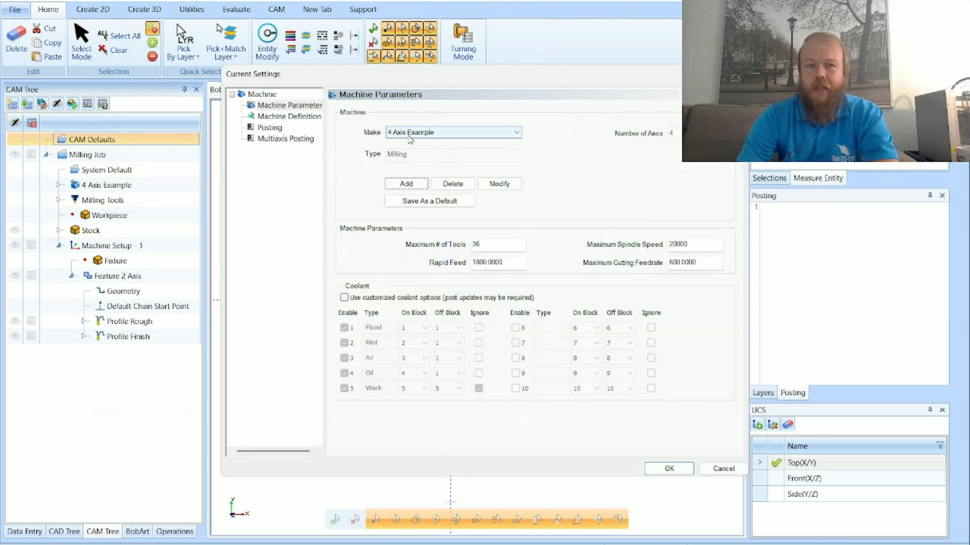
- Add a 3-axis milling machine named 3 Axis Example to the CAM Defaults and display its machine definition
left_click(406, 184)
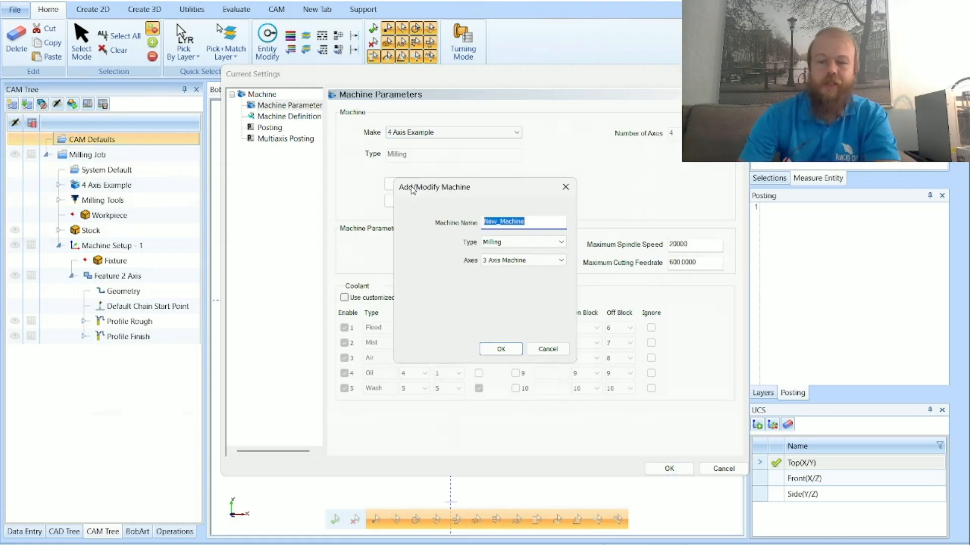
type("3 Ax")
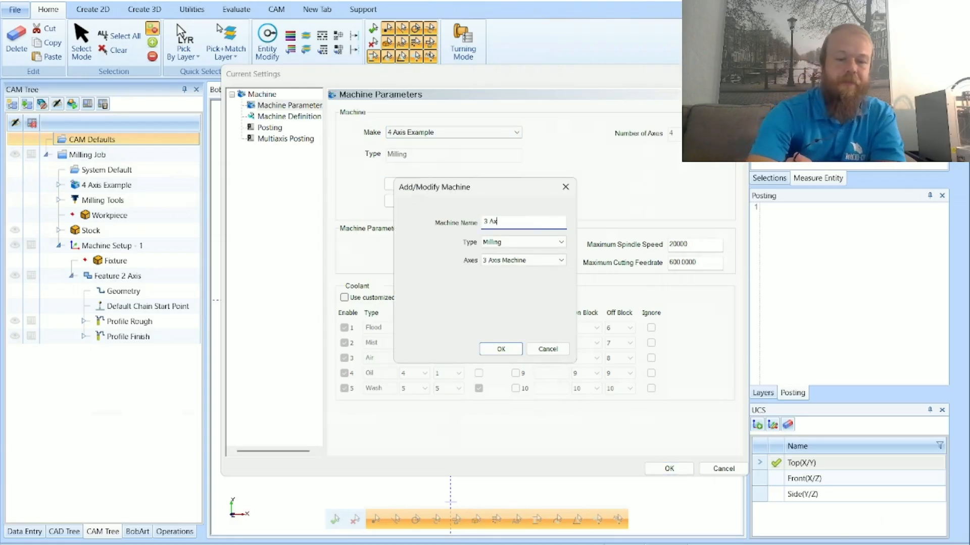
type("is Ex")
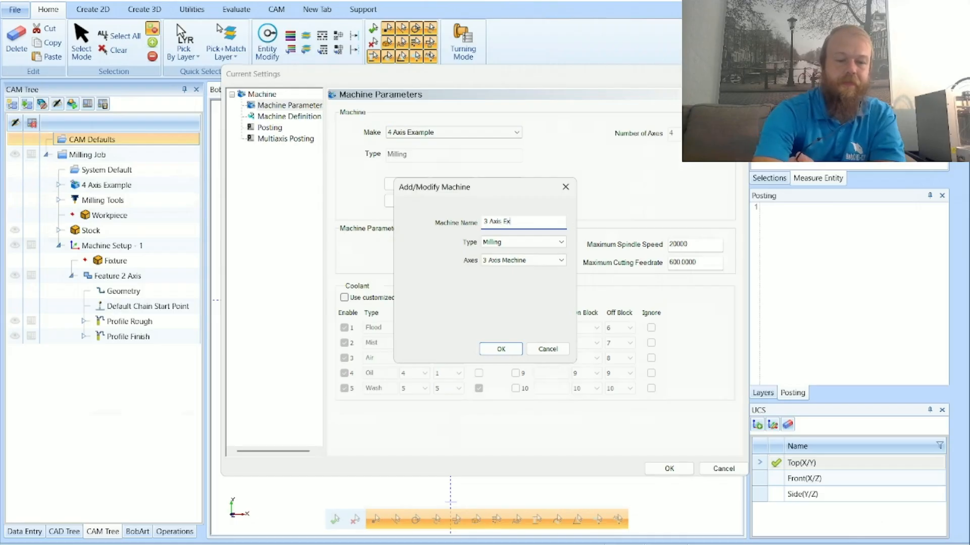
type("ample")
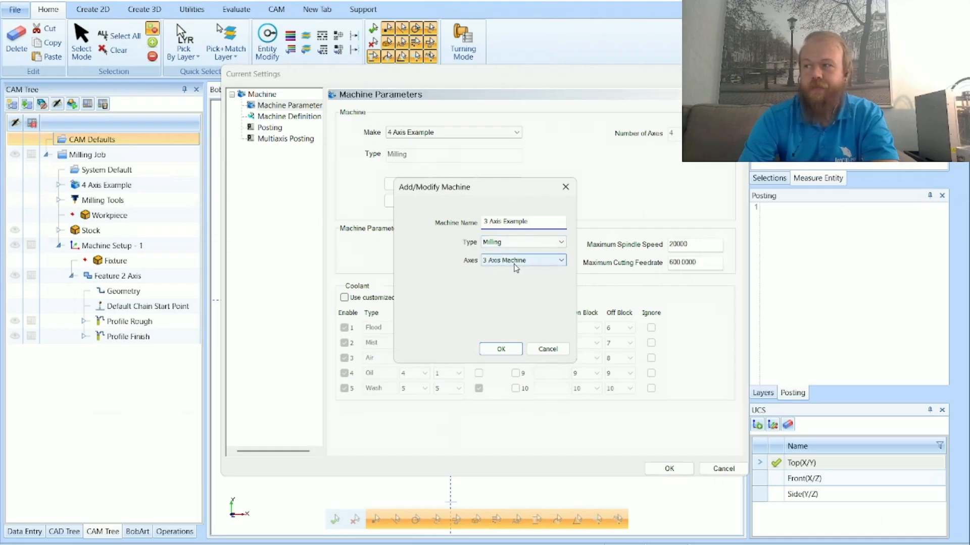
left_click(500, 350)
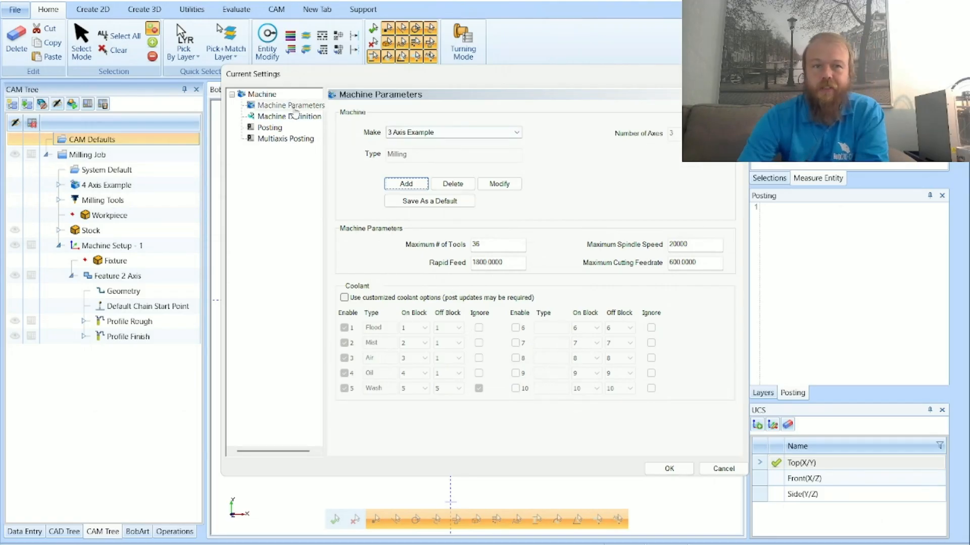
left_click(282, 119)
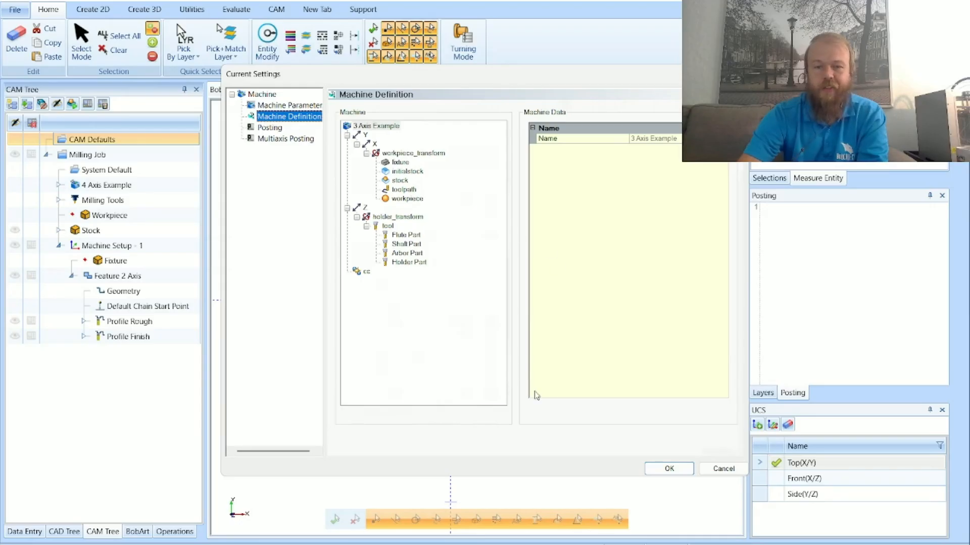
- Switch to File Explorer and browse from the C: drive through BobCAD-CAM Data, BobCAD-CAM V37 and MachSim to the 3 Axis Example folder
mouse_move(528, 544)
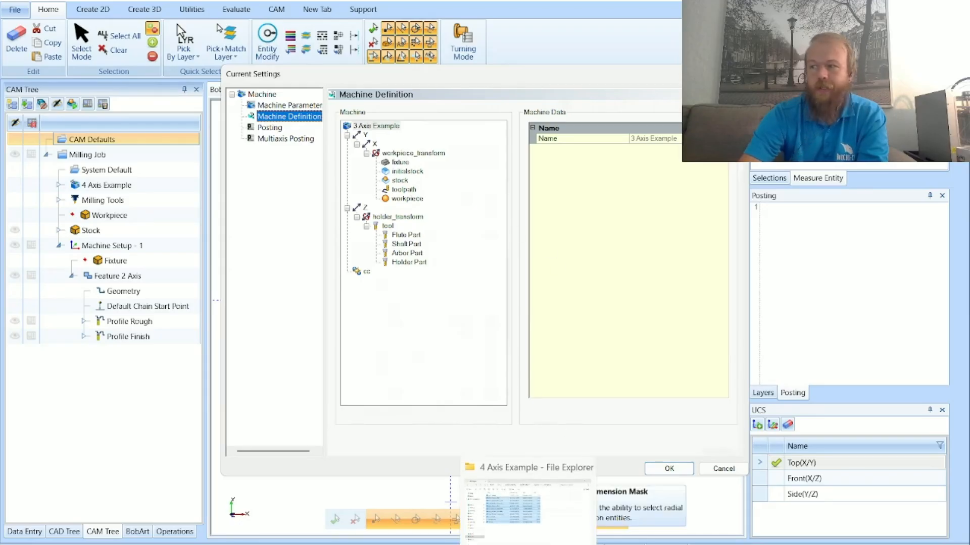
left_click(528, 510)
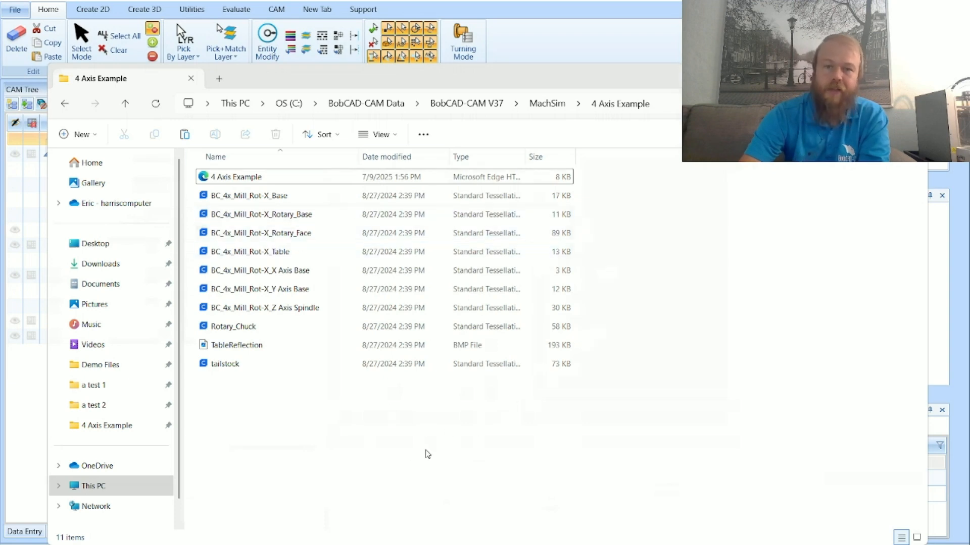
scroll(126, 444, "down", 1)
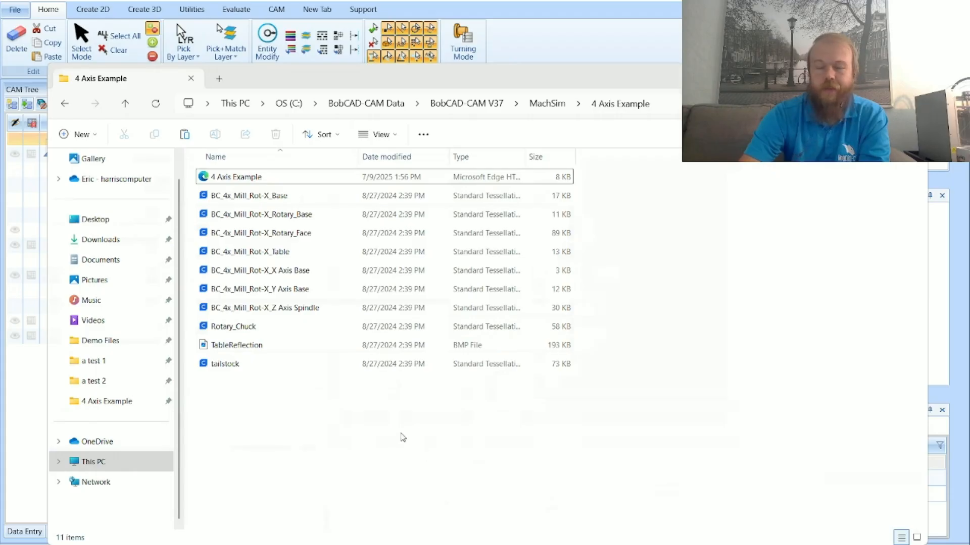
left_click(94, 465)
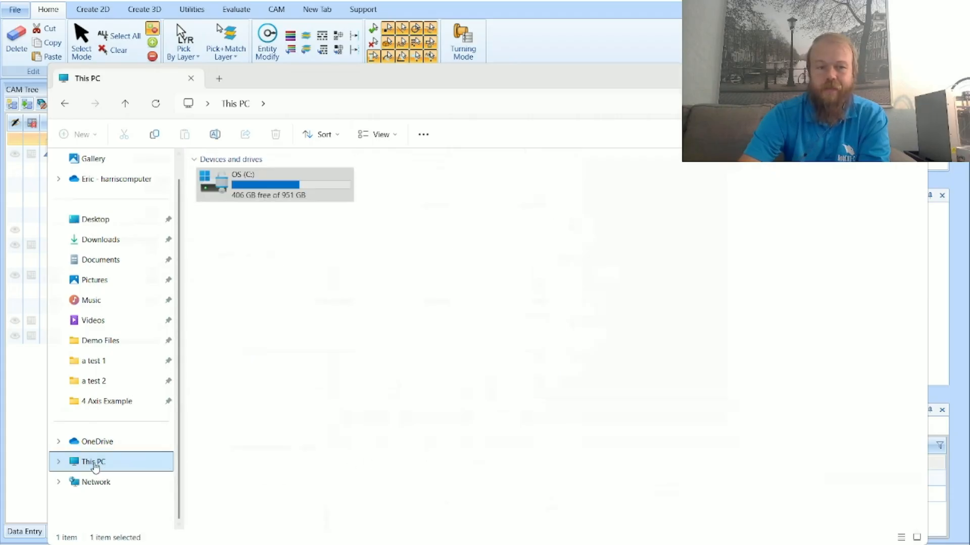
double_click(301, 188)
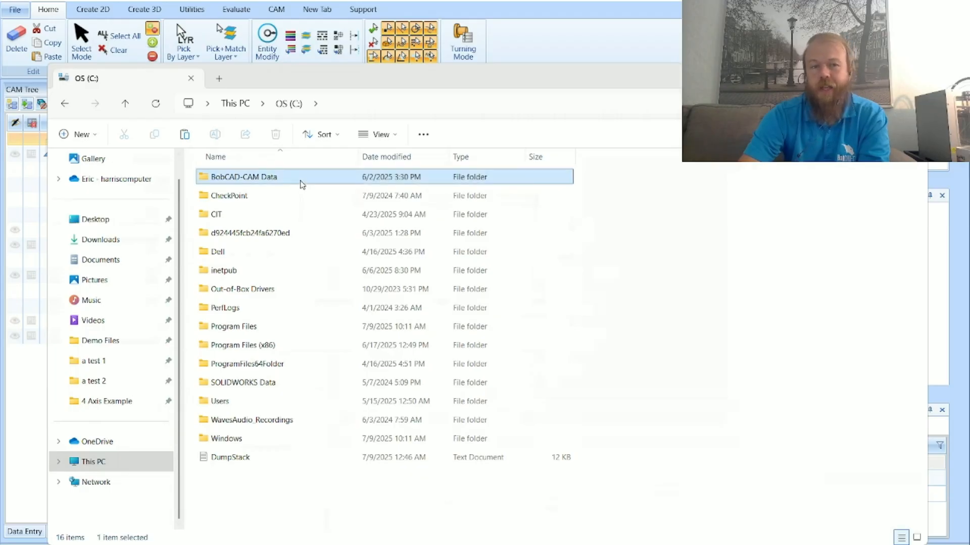
double_click(302, 184)
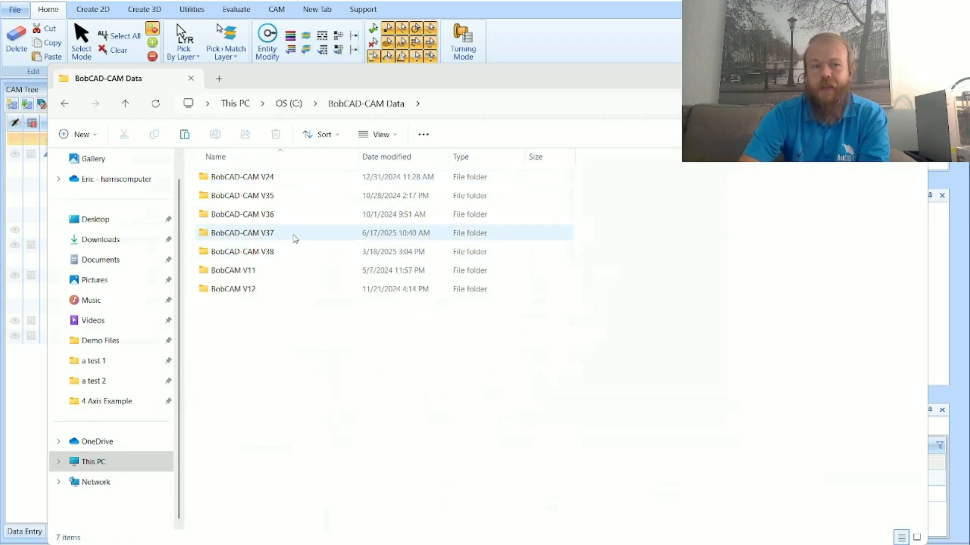
double_click(295, 238)
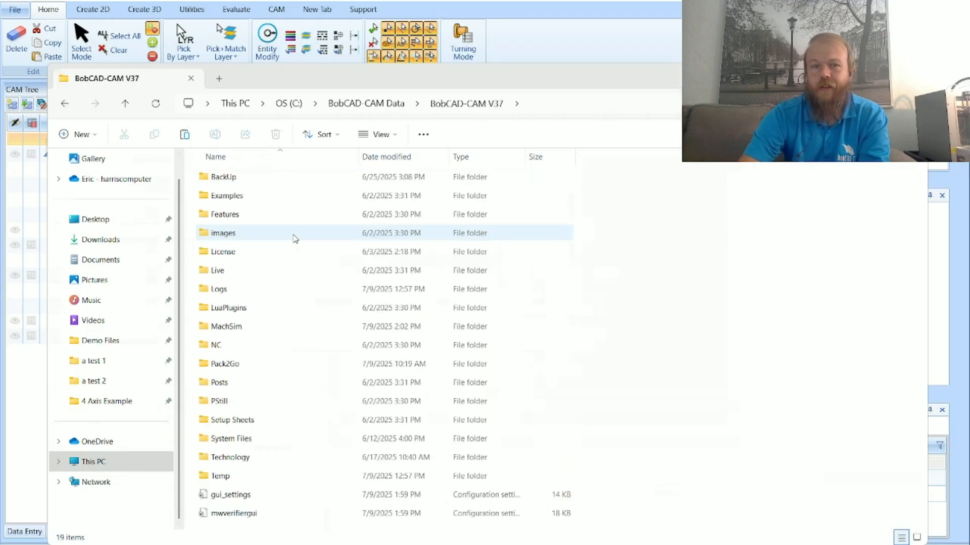
left_click(292, 328)
double_click(292, 327)
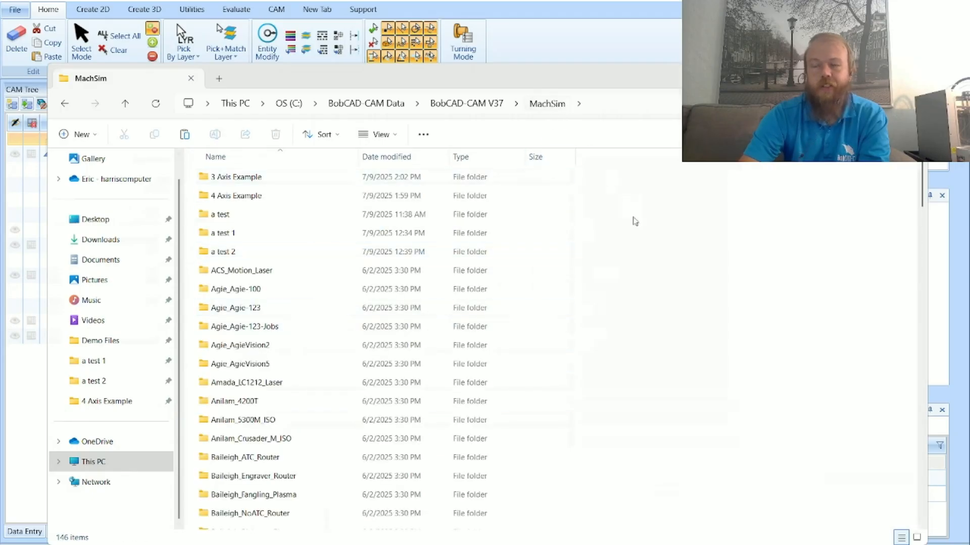
double_click(283, 177)
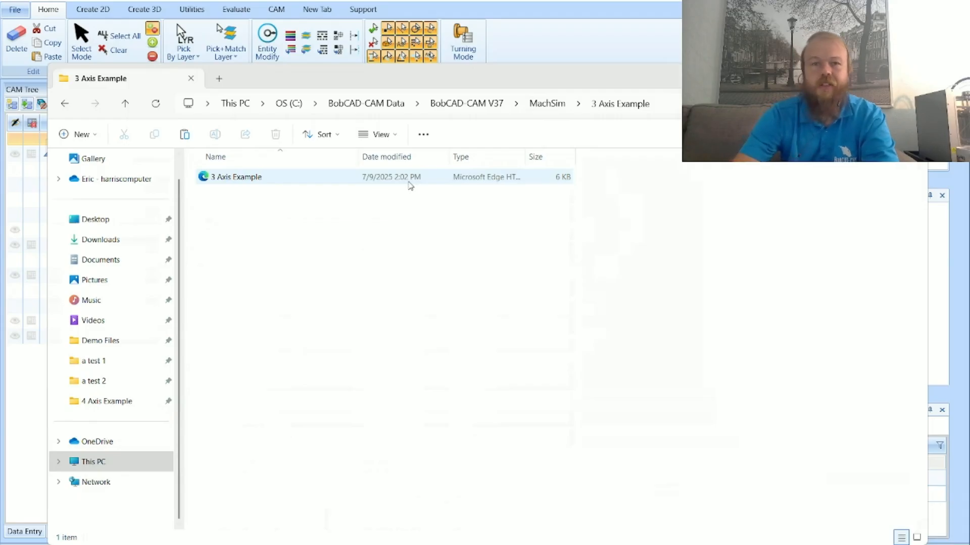
- Copy all files in MachSim's BC_3x_Mill folder except the BC_3x_Mill definition file
left_click(550, 105)
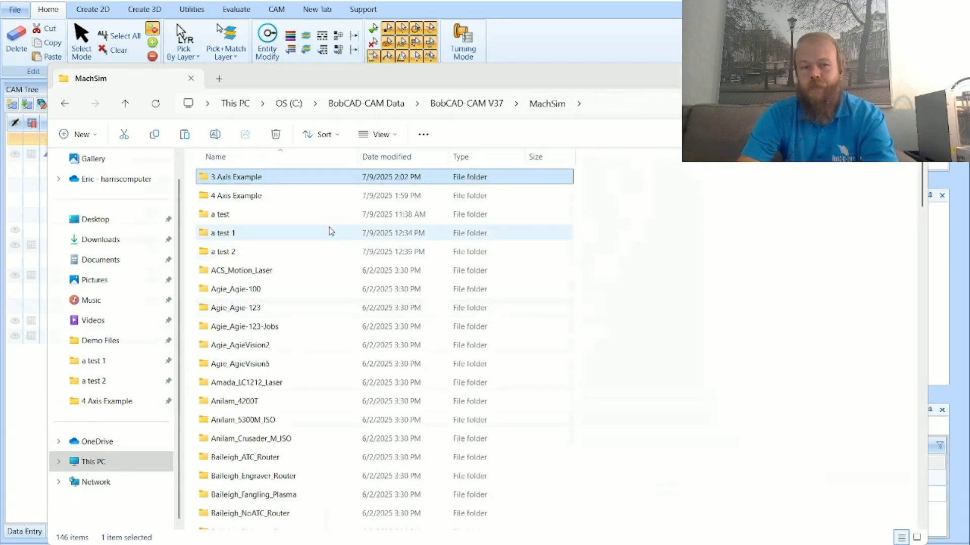
scroll(334, 238, "down", 5)
scroll(338, 268, "down", 1)
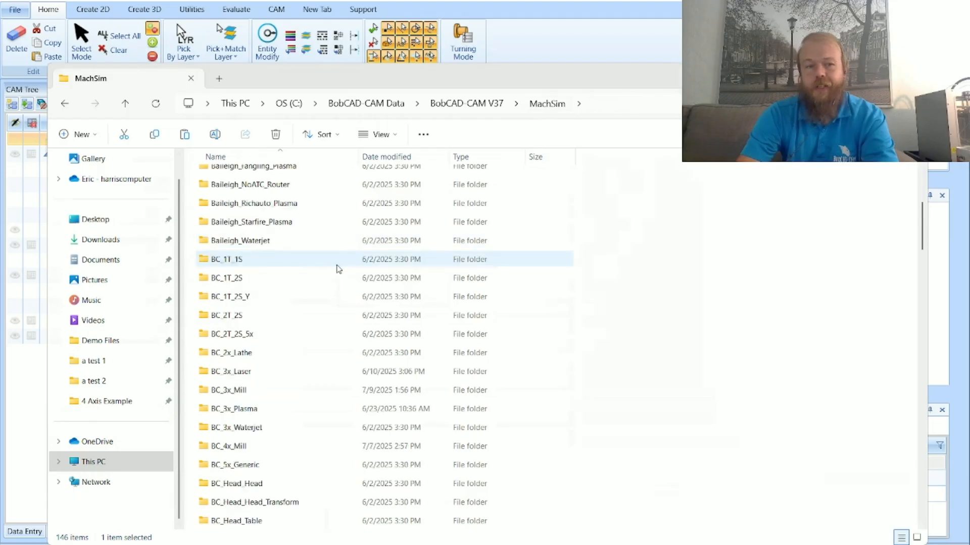
double_click(297, 392)
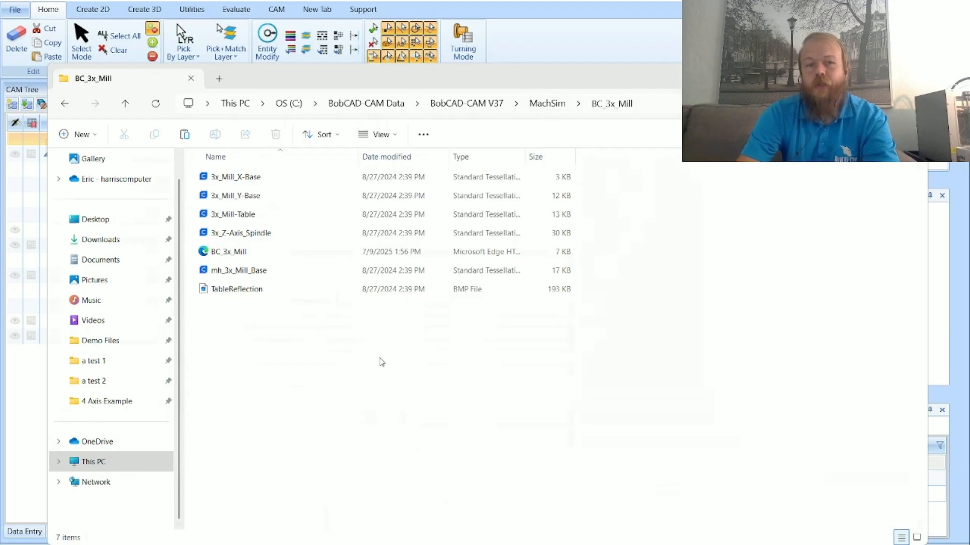
left_click(255, 253)
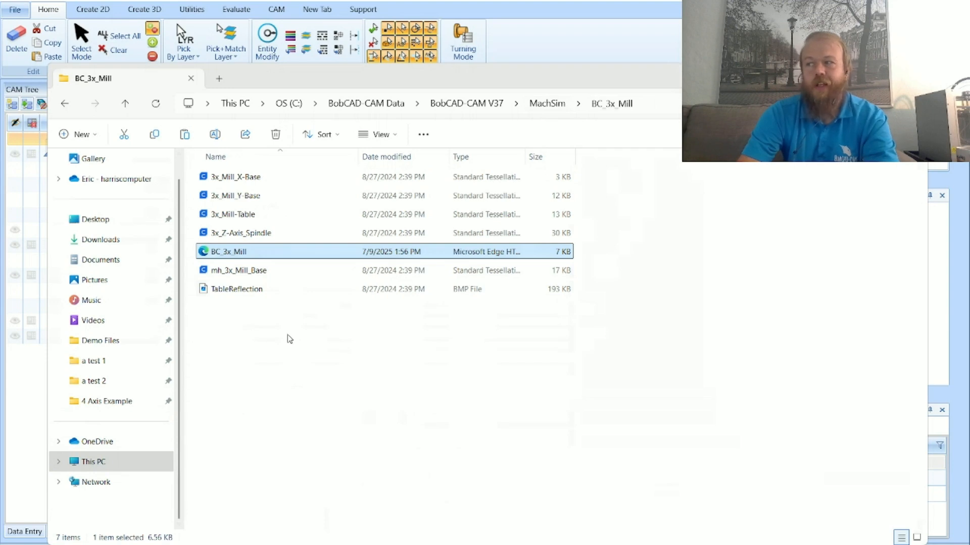
left_click_drag(253, 379, 332, 176)
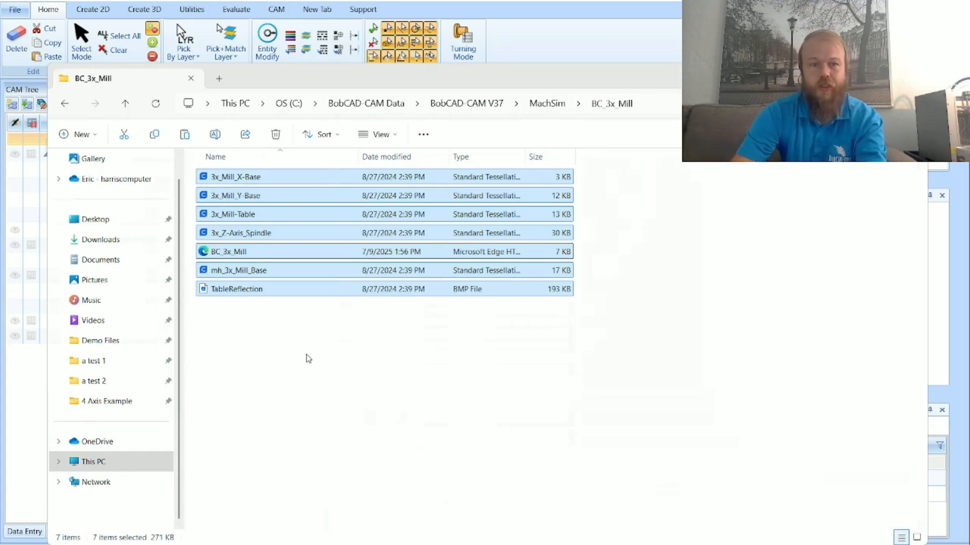
left_click(272, 252, "ctrl")
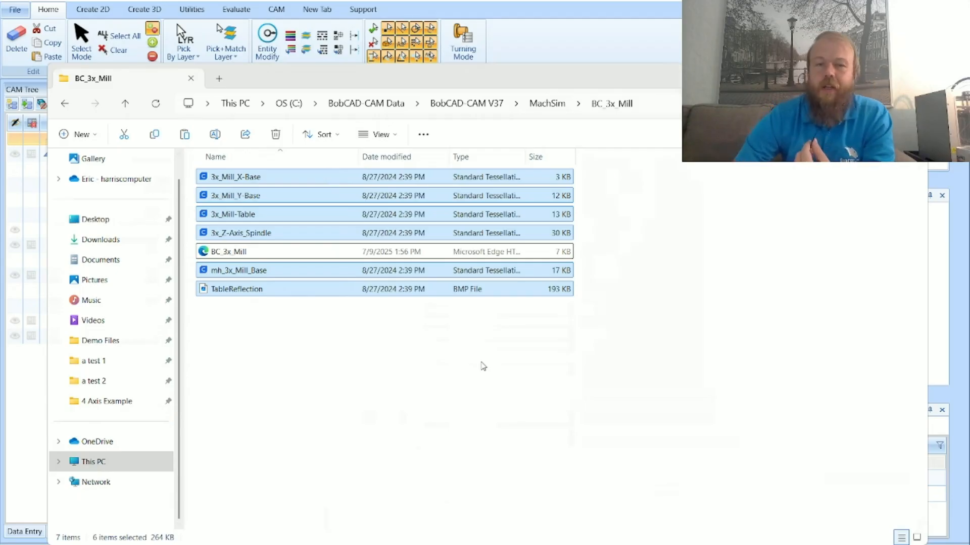
right_click(355, 215)
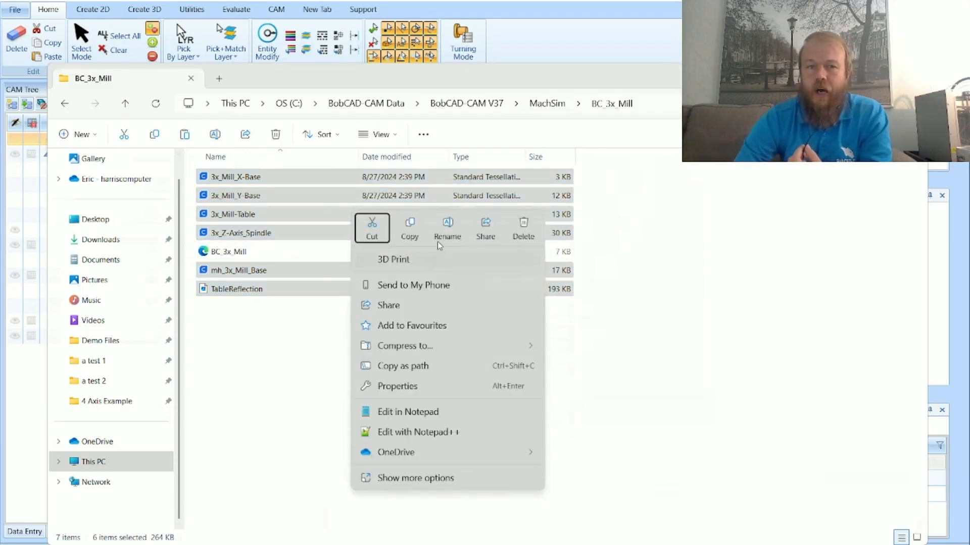
left_click(409, 230)
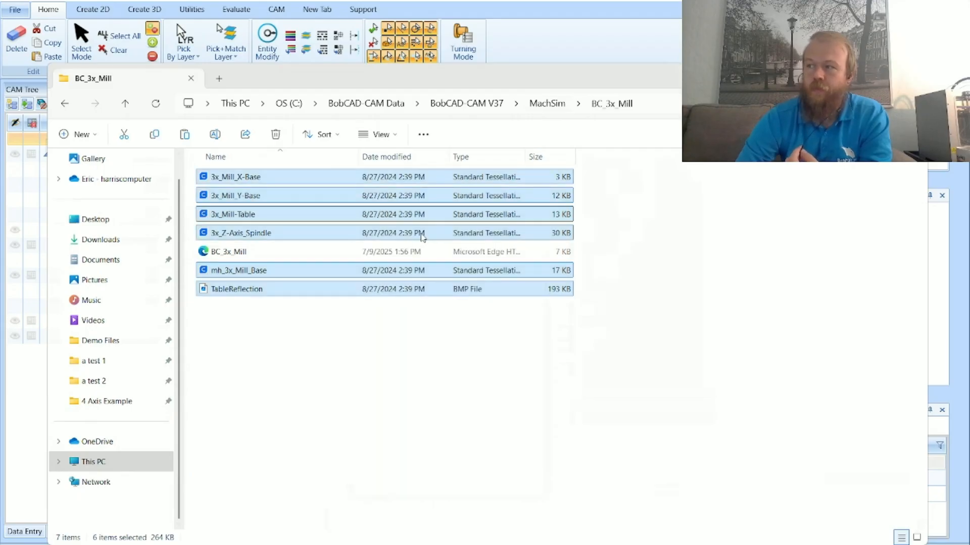
- Paste the copied geometry files and TableReflection bitmap into MachSim's 3 Axis Example folder
left_click(550, 107)
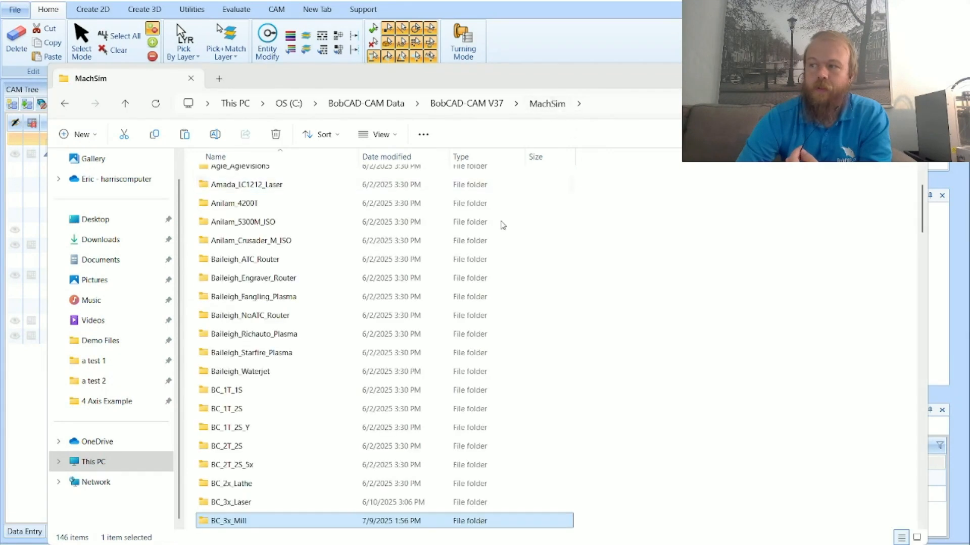
scroll(445, 268, "up", 4)
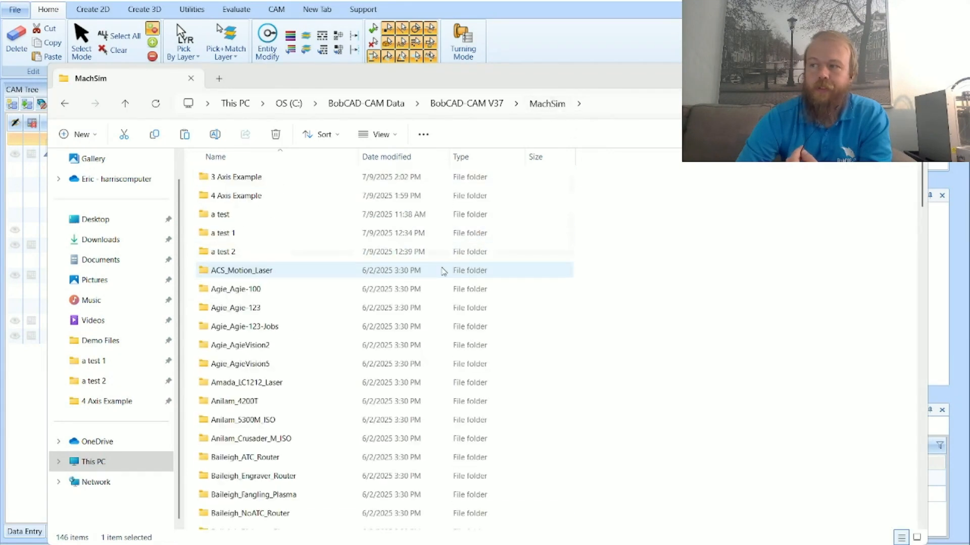
double_click(296, 178)
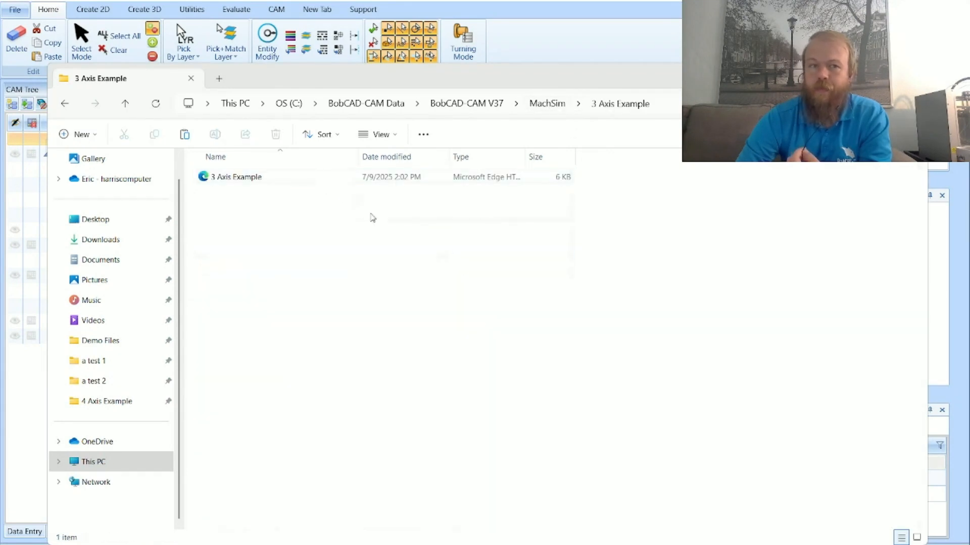
right_click(349, 251)
left_click(361, 270)
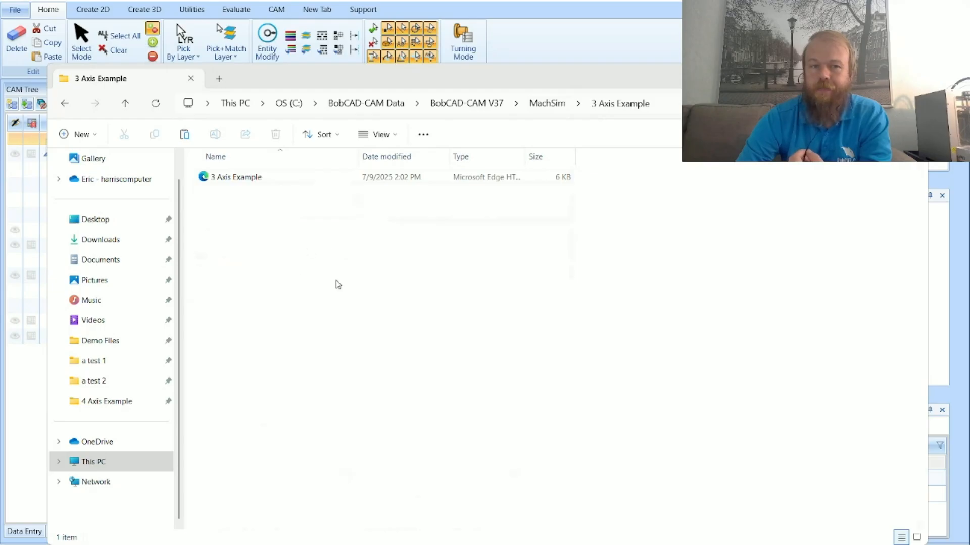
left_click(288, 381)
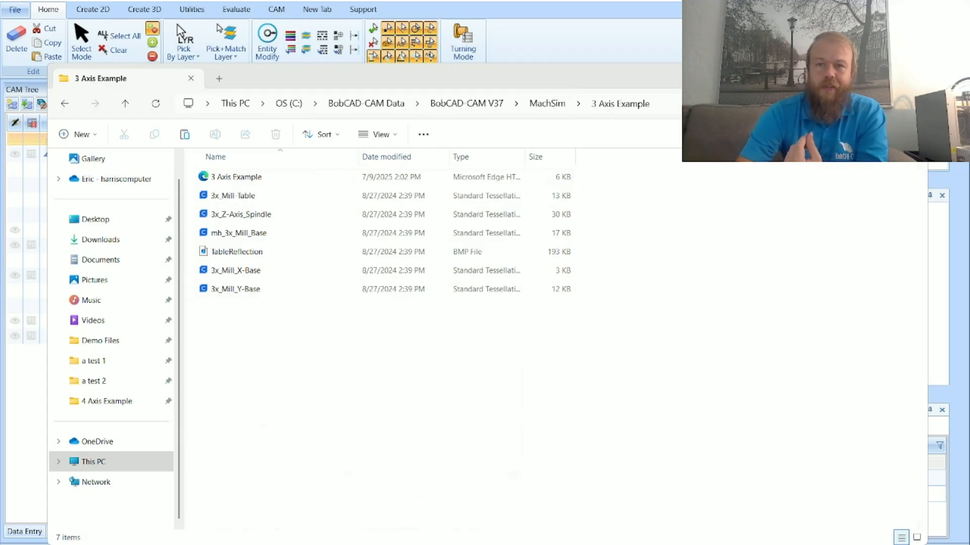
- Return to BobCAD-CAM, close Current Settings, and briefly open the BobCAD-CAM Help before going back to the model
left_click(854, 77)
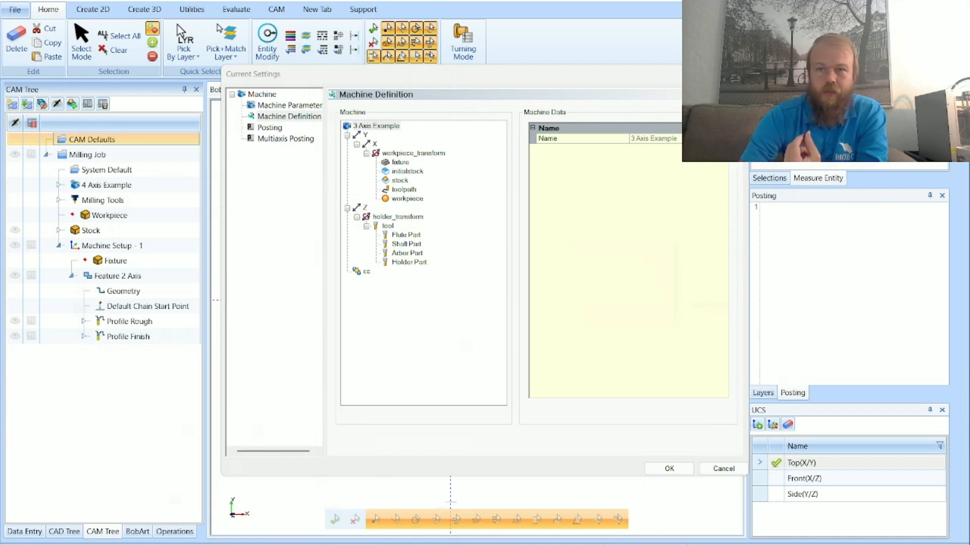
left_click(736, 74)
left_click(17, 10)
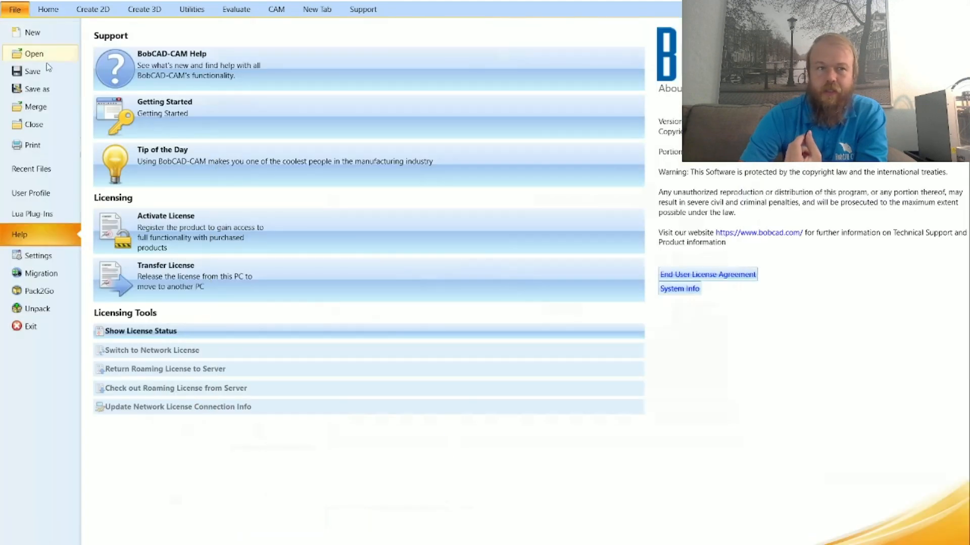
left_click(156, 71)
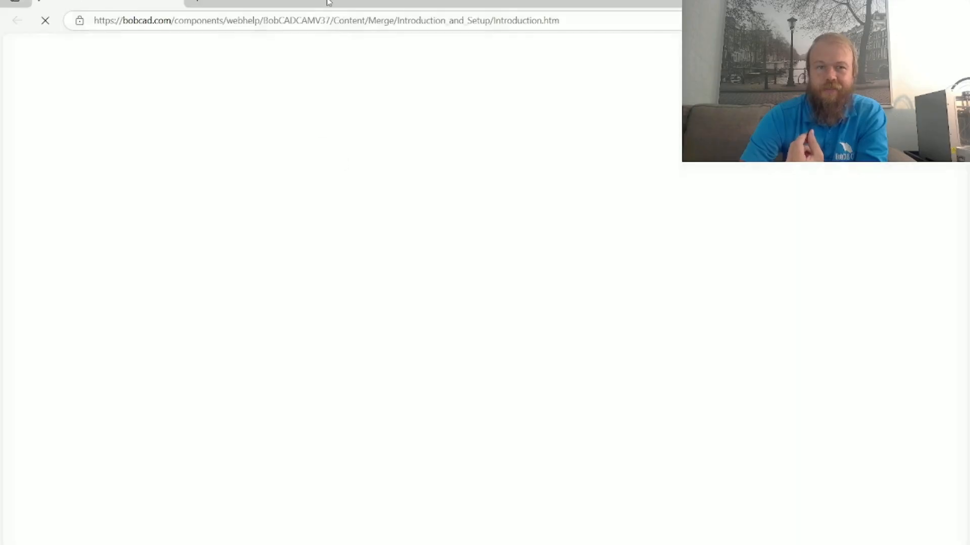
left_click_drag(328, 2, 969, 202)
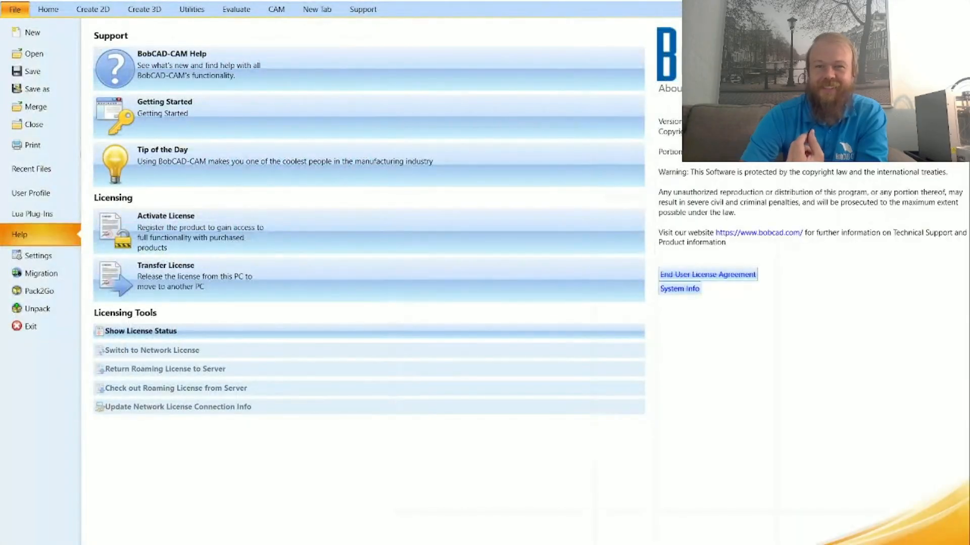
left_click(53, 14)
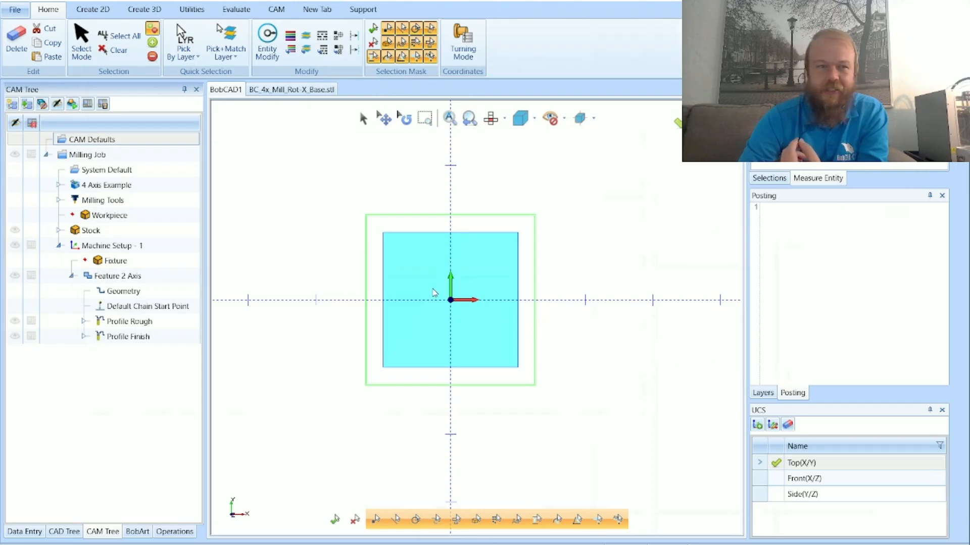
- Reopen the Current Settings of the CAM Defaults and display the machine definition of 4 Axis Example
left_click(160, 145)
right_click(160, 144)
left_click(202, 185)
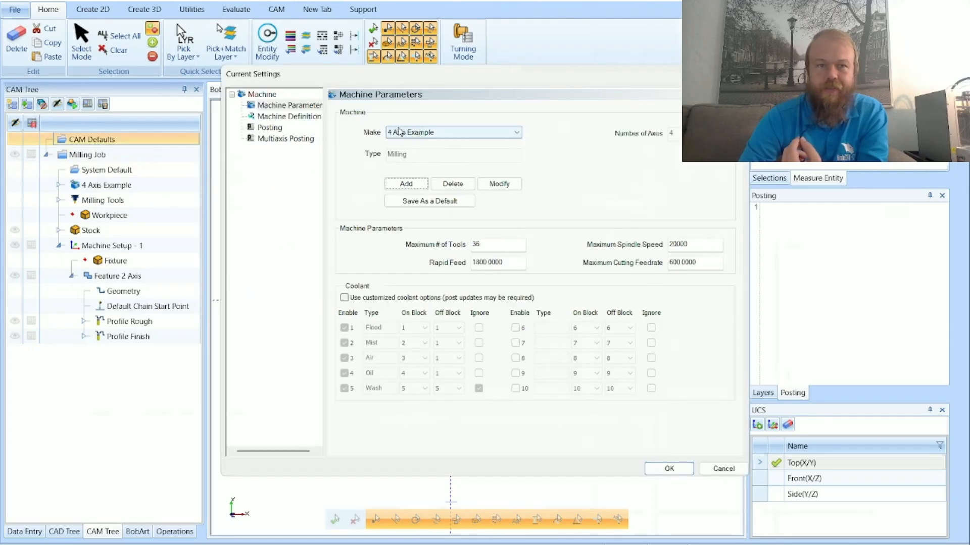
left_click(304, 122)
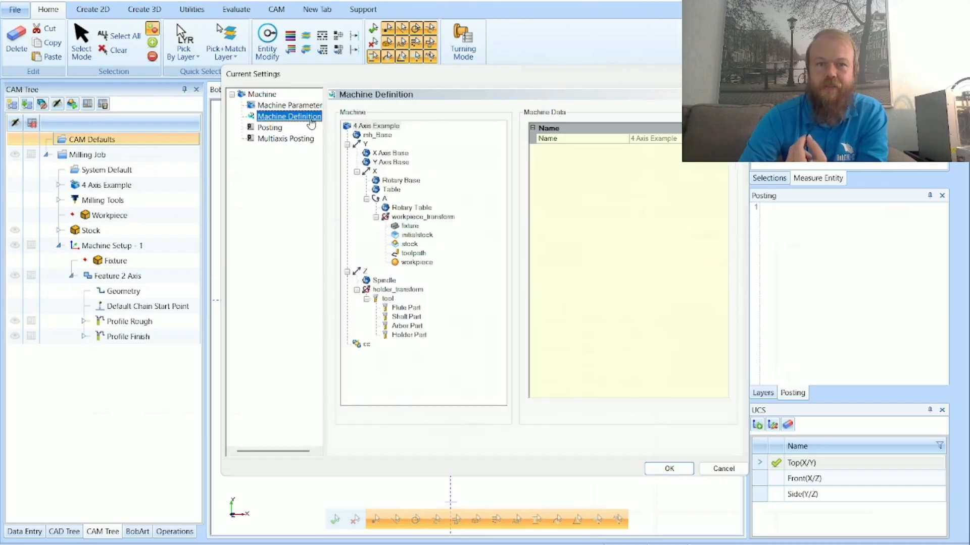
- Set the machine make to 3 Axis Example and display its machine definition
left_click(285, 105)
left_click(404, 133)
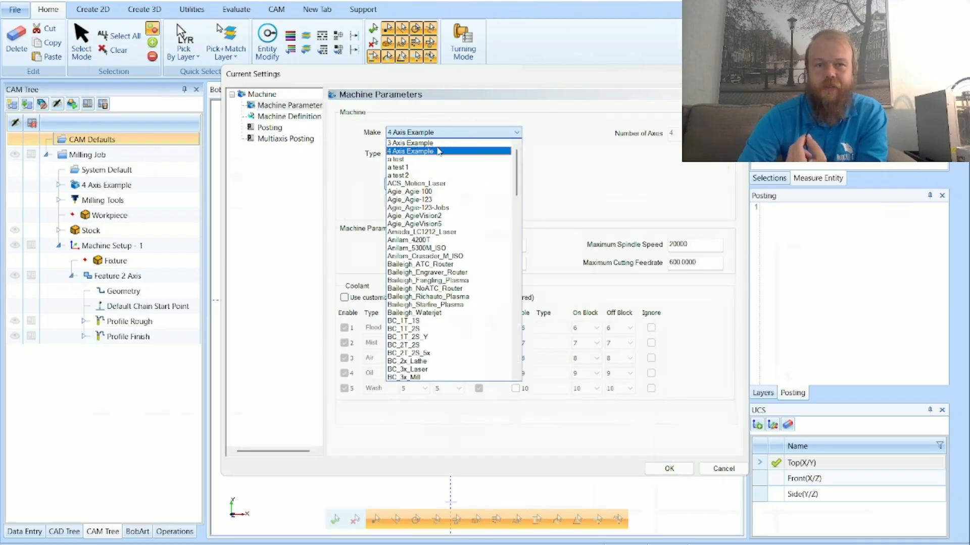
left_click(418, 142)
left_click(303, 116)
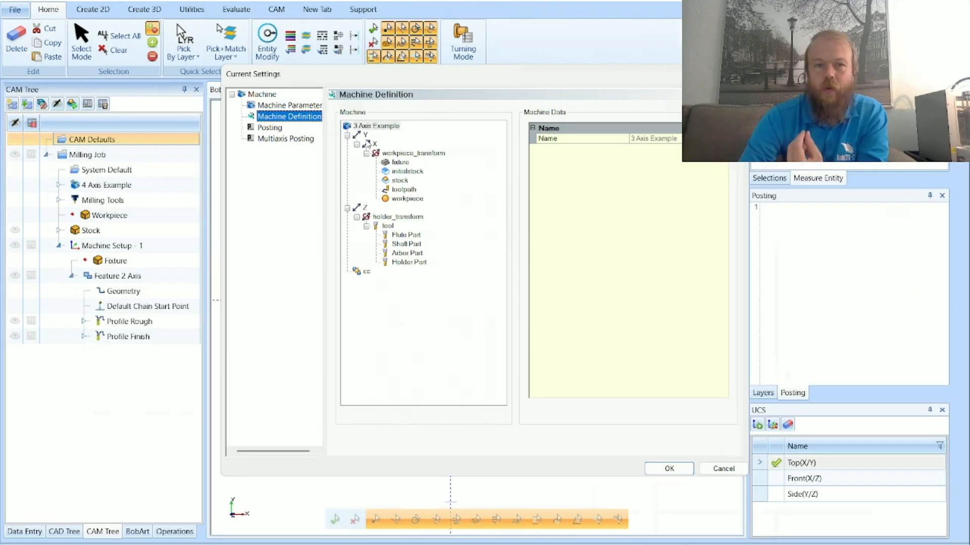
- Set the Y axis limits of 3 Axis Example to a minimum of -20 and a maximum of 20
left_click(365, 135)
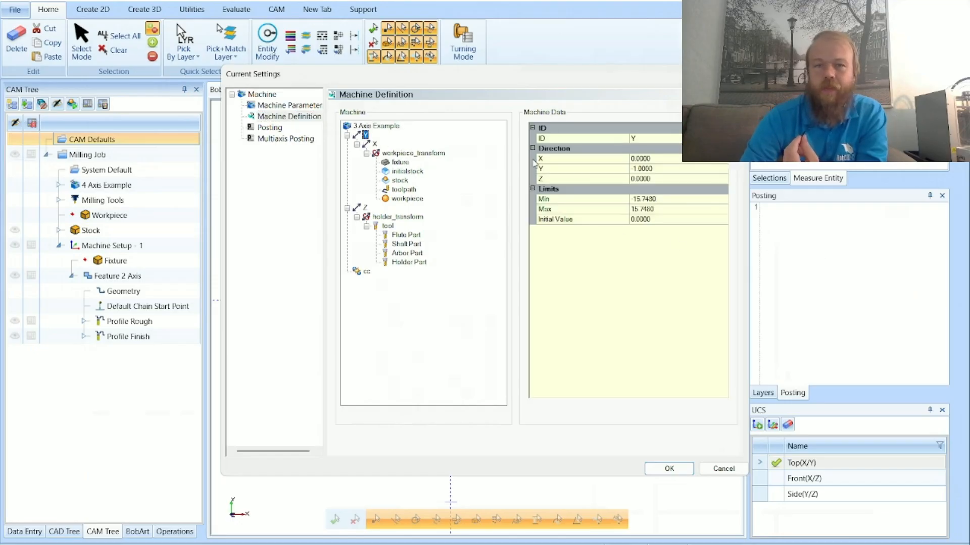
left_click(659, 200)
left_click(659, 200)
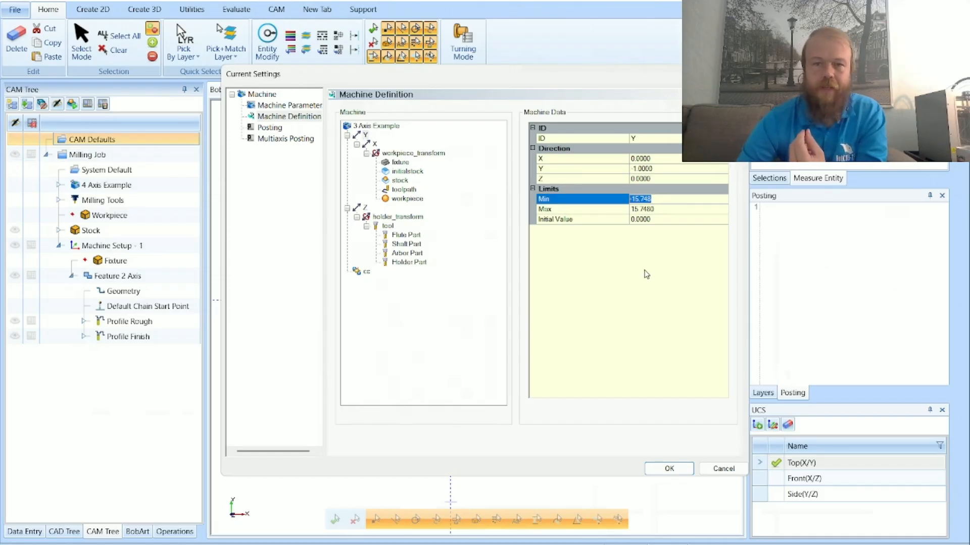
key("BackSpace")
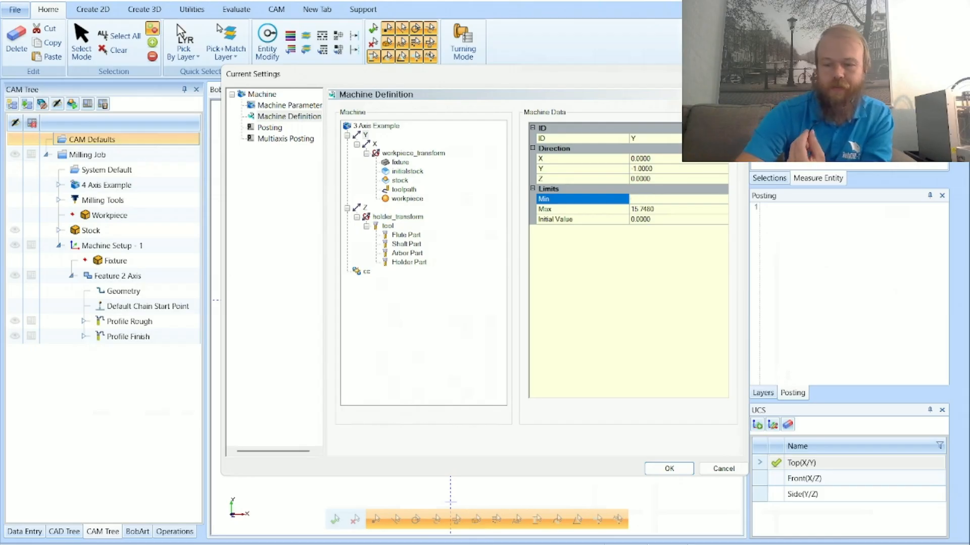
type("-20")
key("Return")
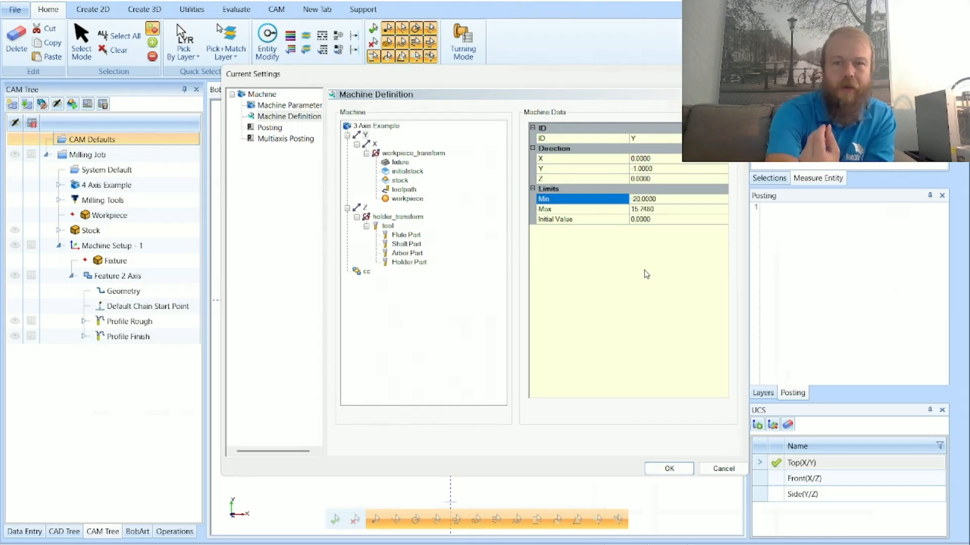
key("Tab")
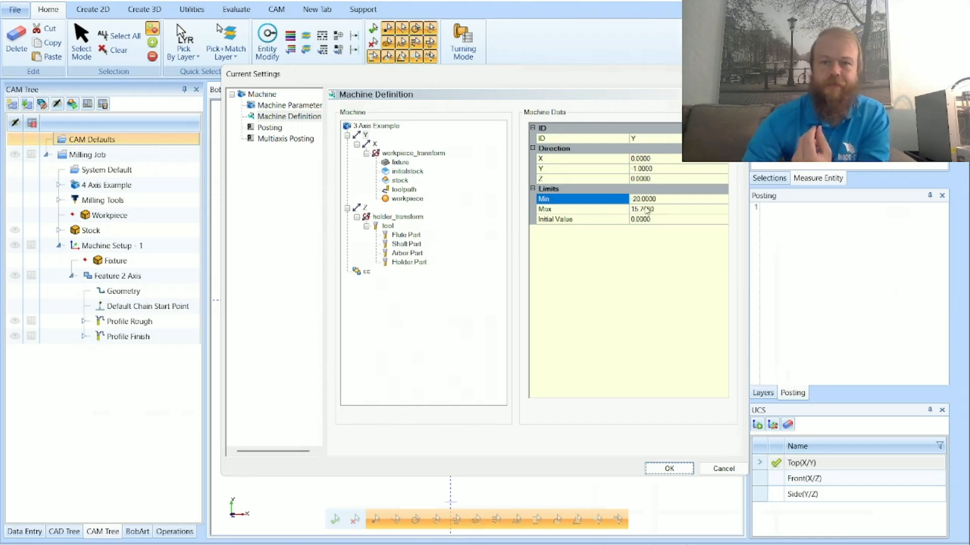
left_click_drag(658, 209, 620, 212)
type("20")
key("Return")
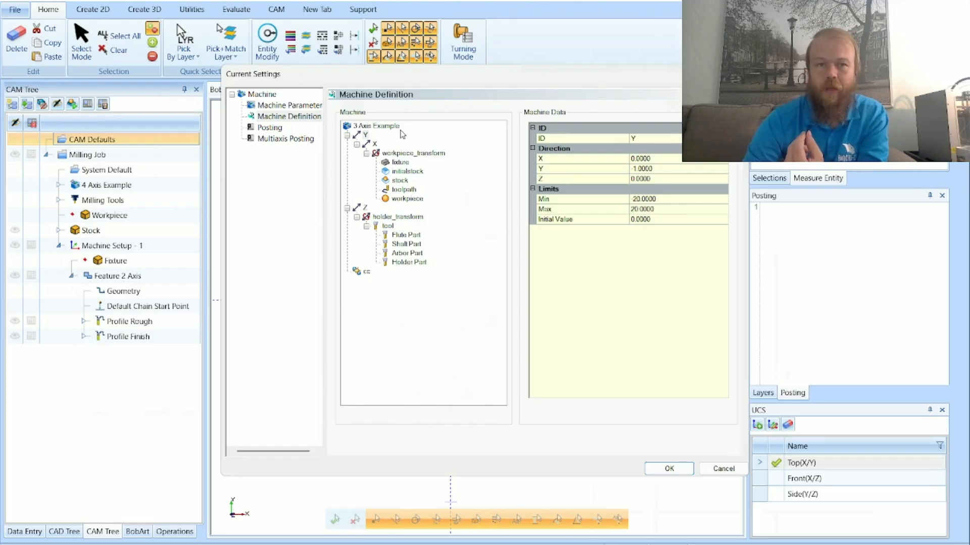
- Set the X axis limits to a minimum of -20 and a maximum of 20
left_click(367, 145)
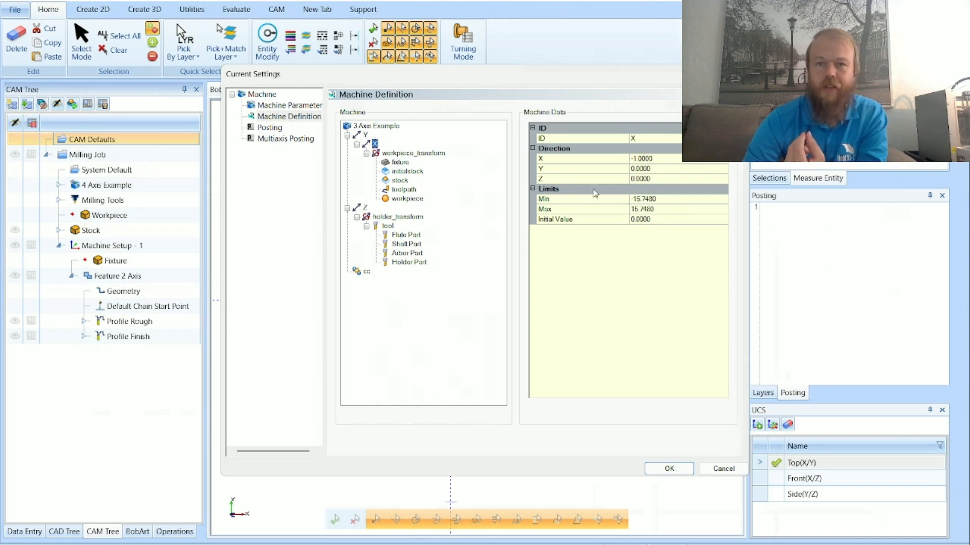
left_click(658, 200)
double_click(658, 200)
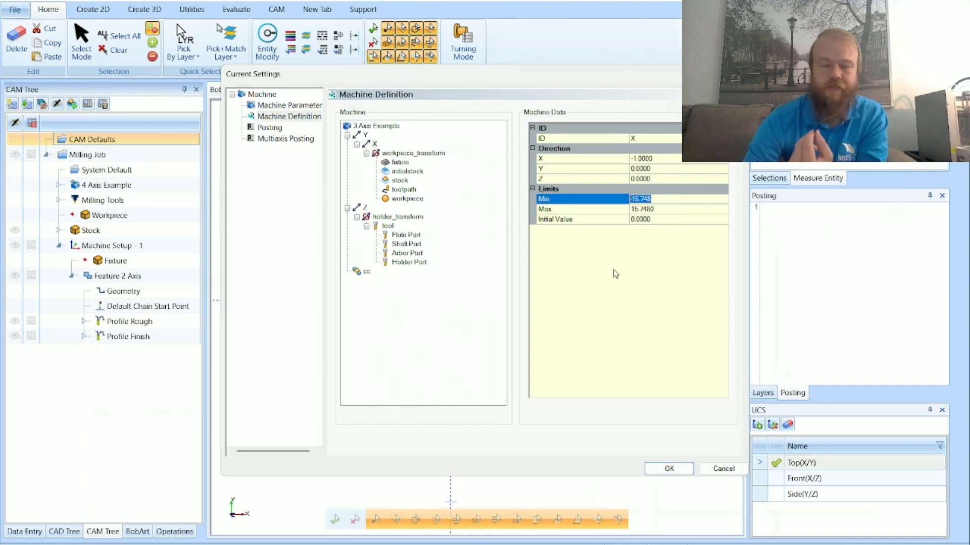
key("BackSpace")
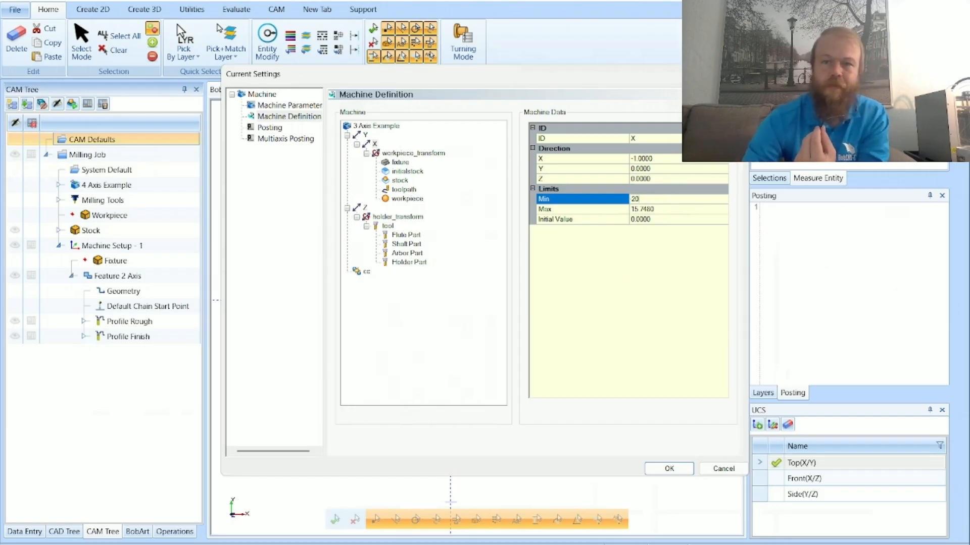
left_click(656, 211)
left_click_drag(660, 211, 614, 217)
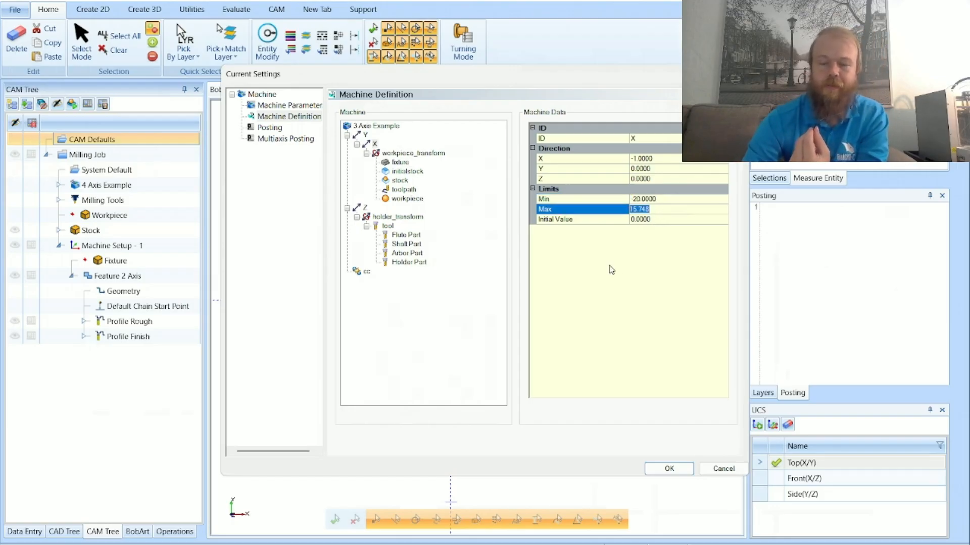
type("20")
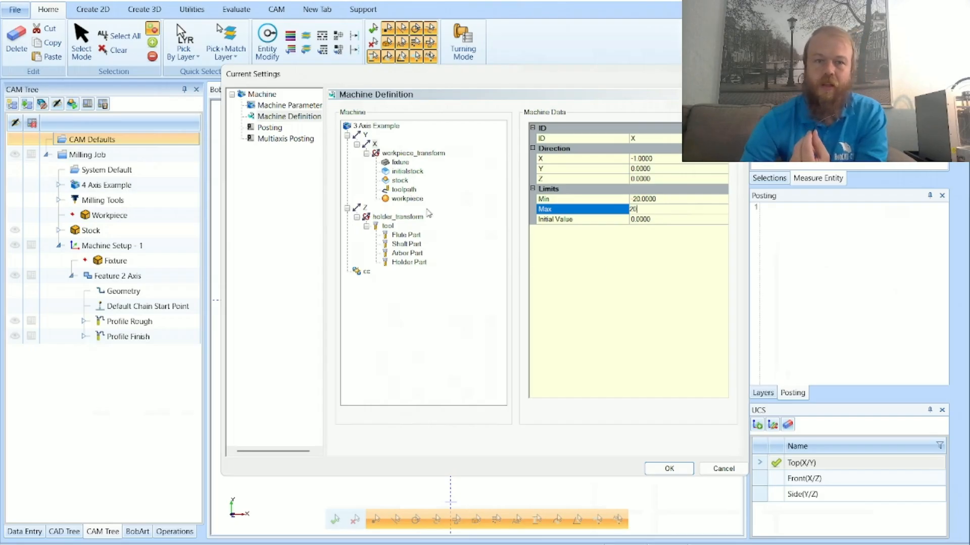
- Set the Z axis limits to a minimum of -20 and a maximum of 20
left_click(364, 208)
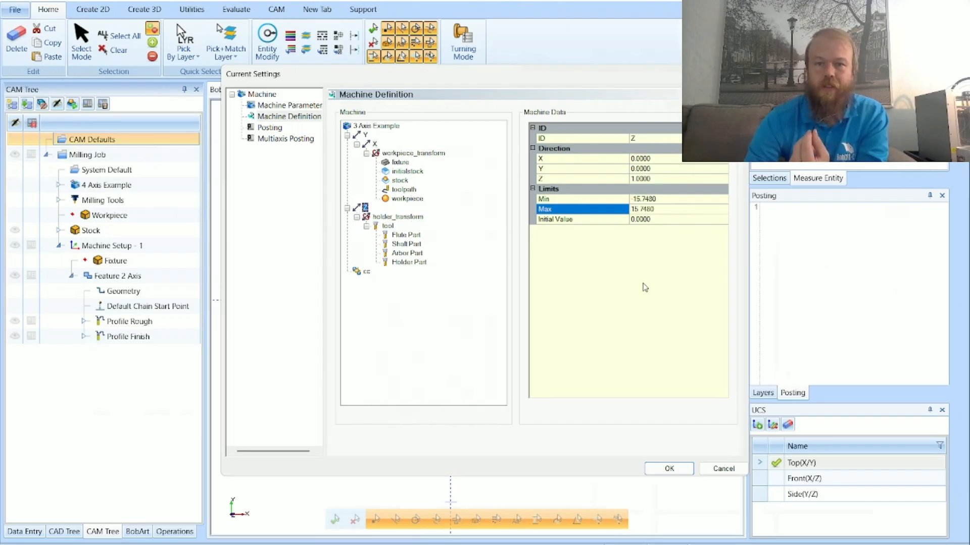
left_click(662, 199)
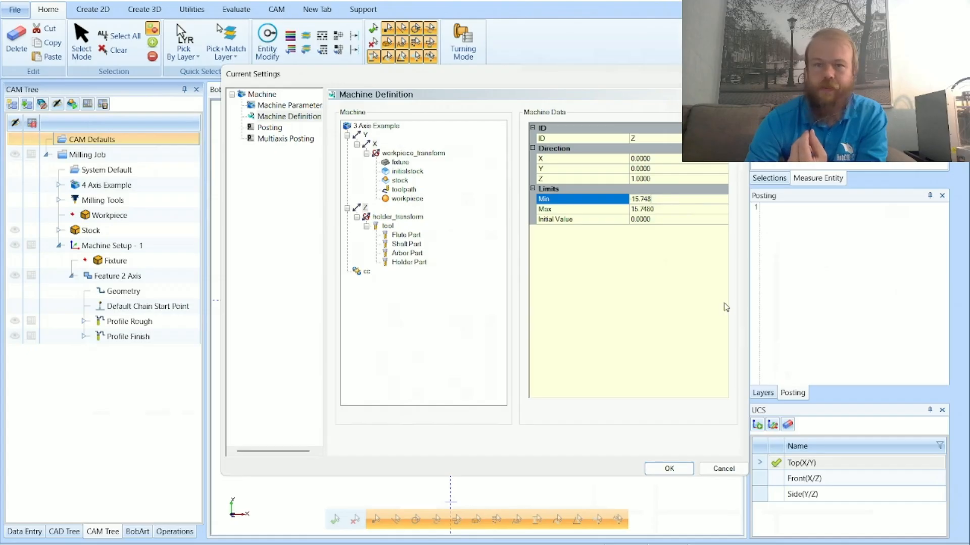
left_click_drag(666, 200, 595, 208)
key("BackSpace")
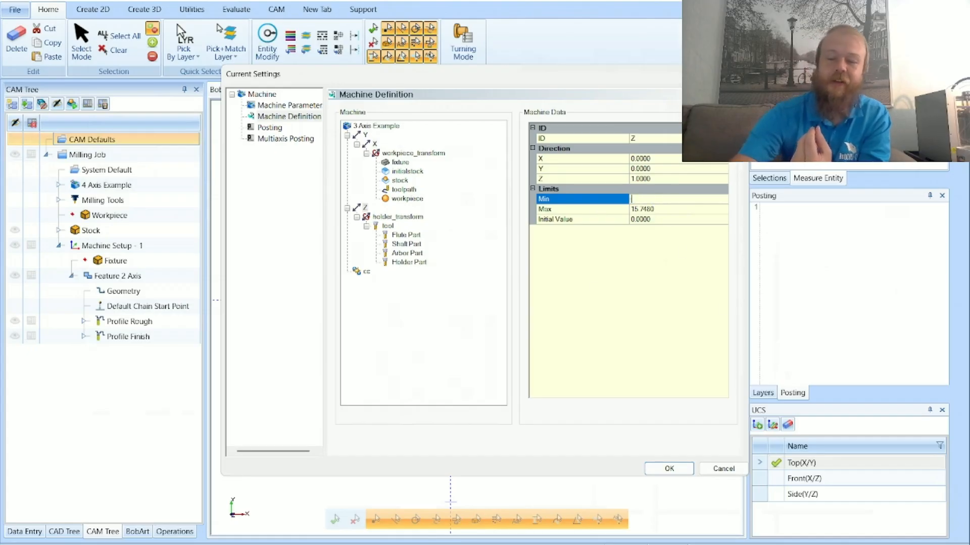
type("-20")
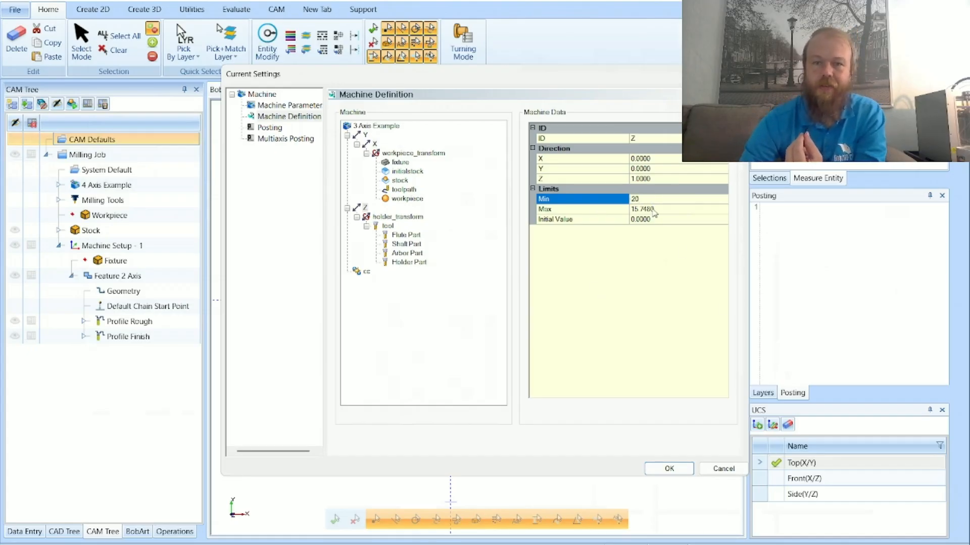
left_click(657, 209)
type("20")
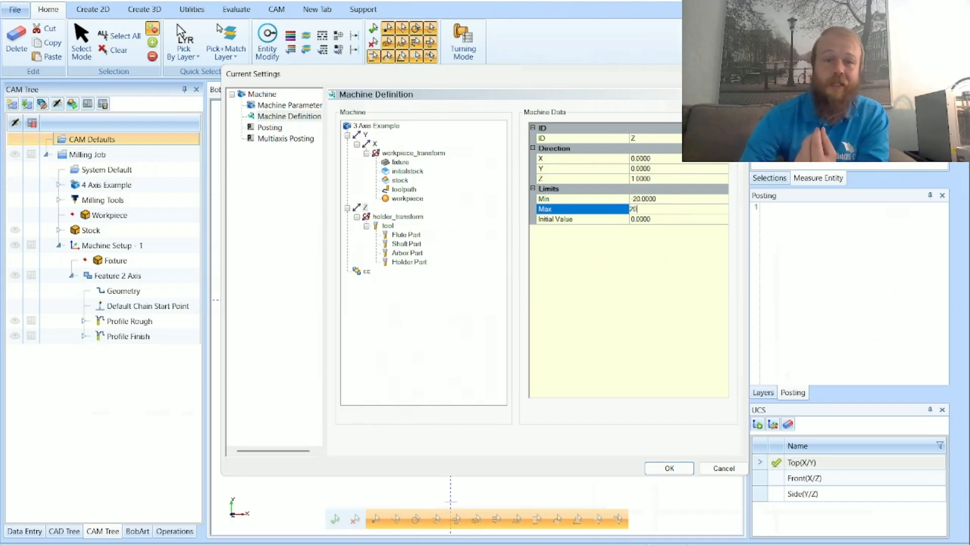
left_click(592, 311)
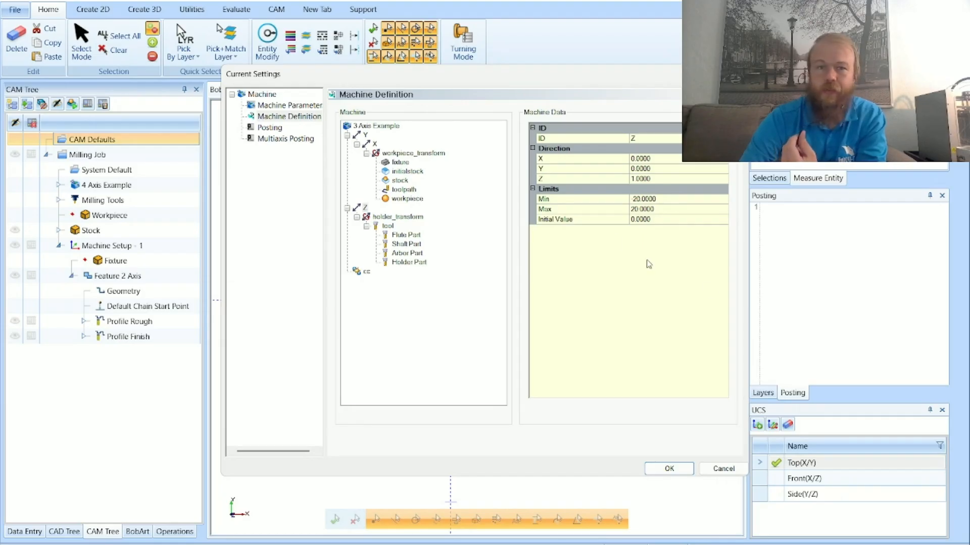
- Add the 3x_Mill_X-Base geometry from MachSim's 3 Axis Example folder directly under the 3 Axis Example machine root
left_click(383, 126)
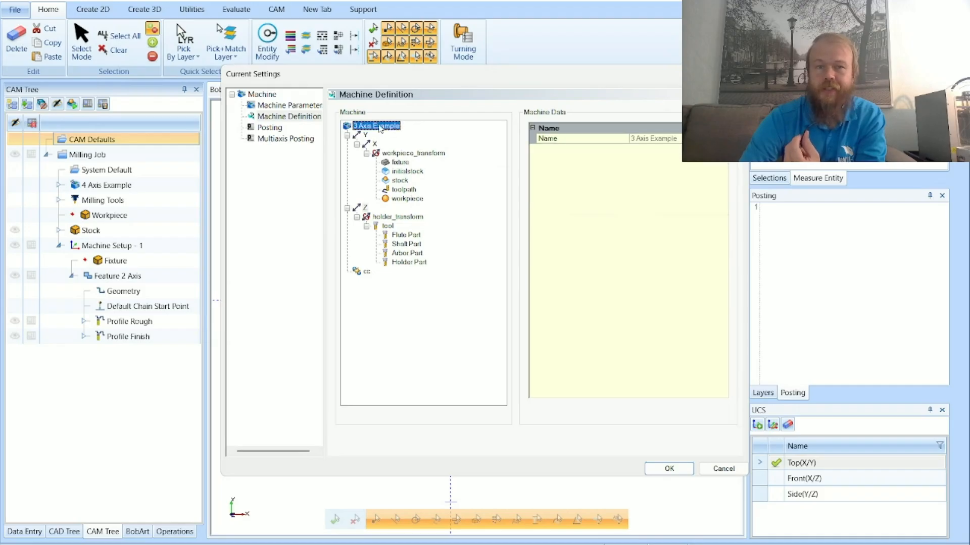
right_click(364, 128)
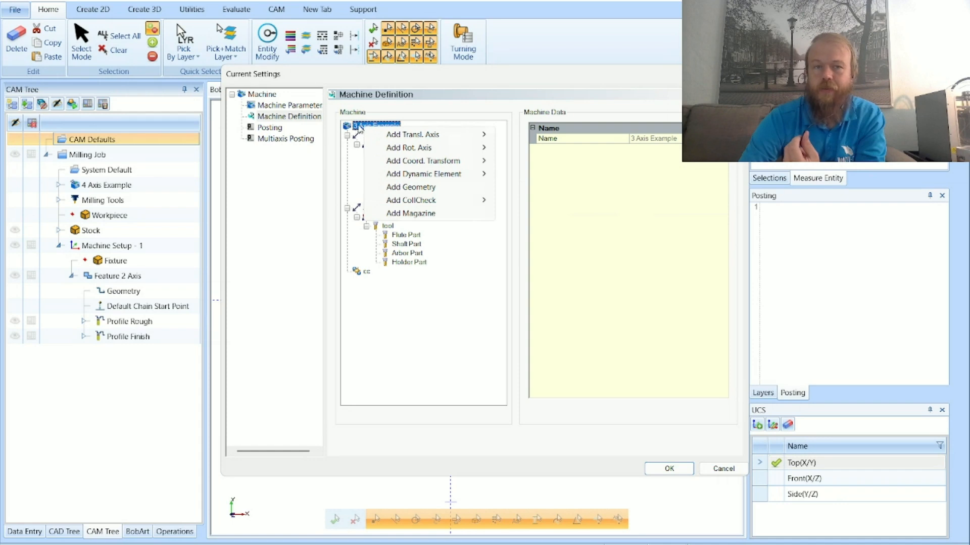
left_click(455, 193)
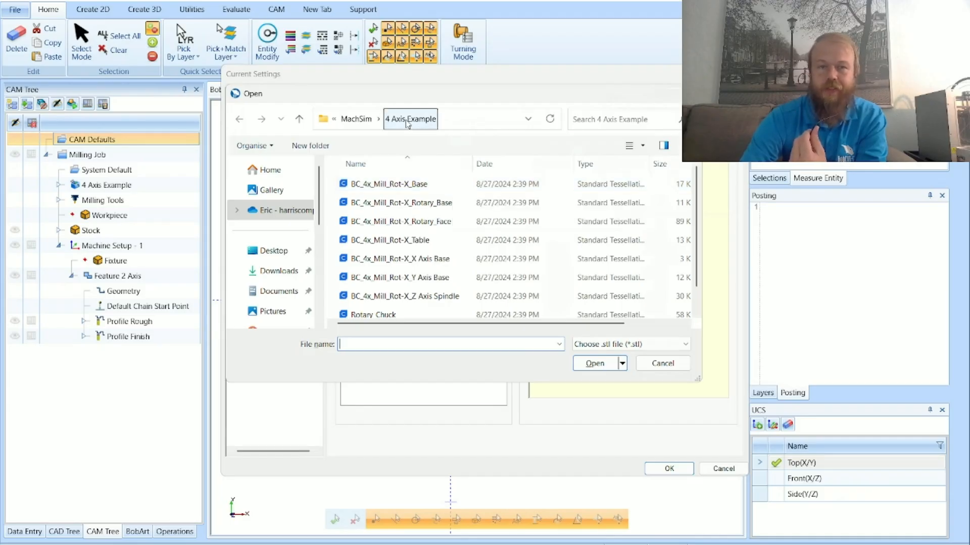
left_click(358, 120)
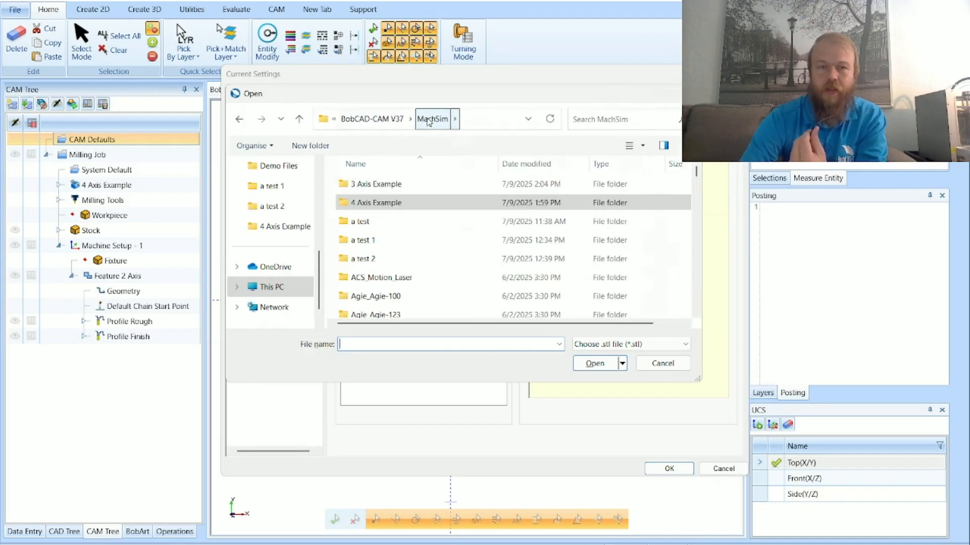
double_click(435, 189)
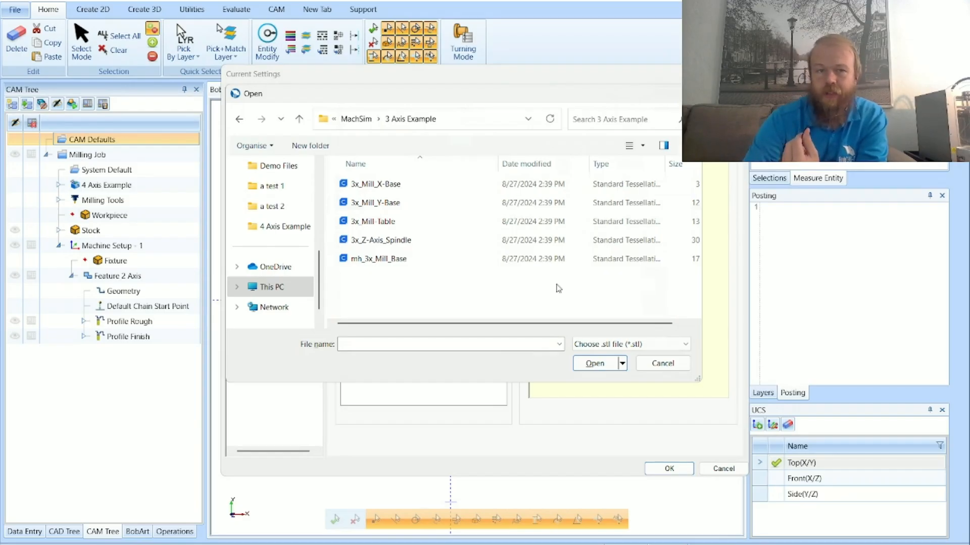
double_click(446, 192)
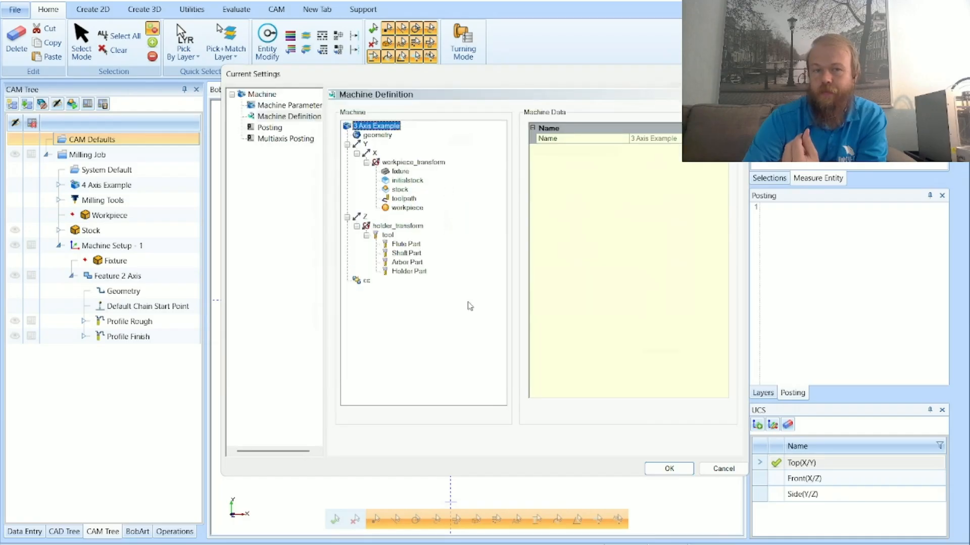
- Change the ID of the geometry under the machine root to mh_Base
left_click(377, 136)
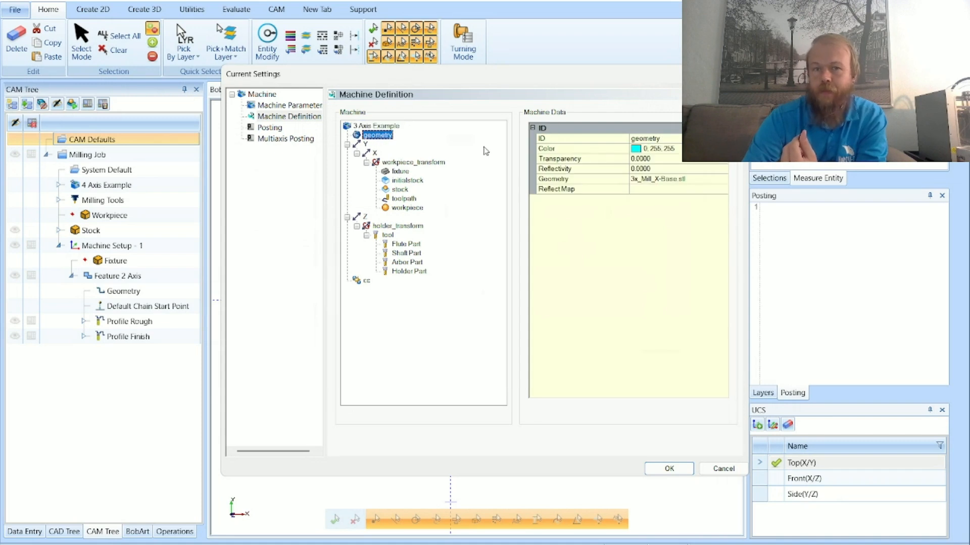
left_click(669, 139)
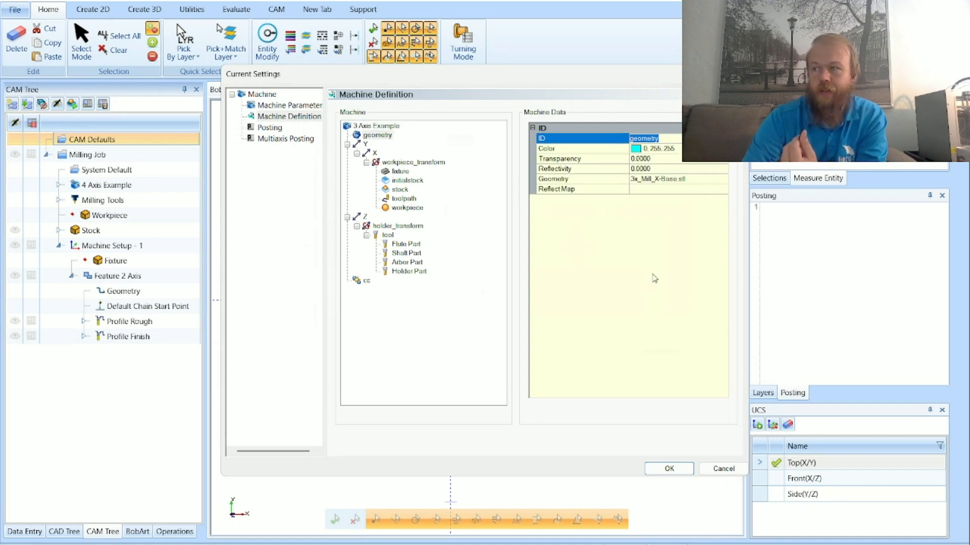
type("mh")
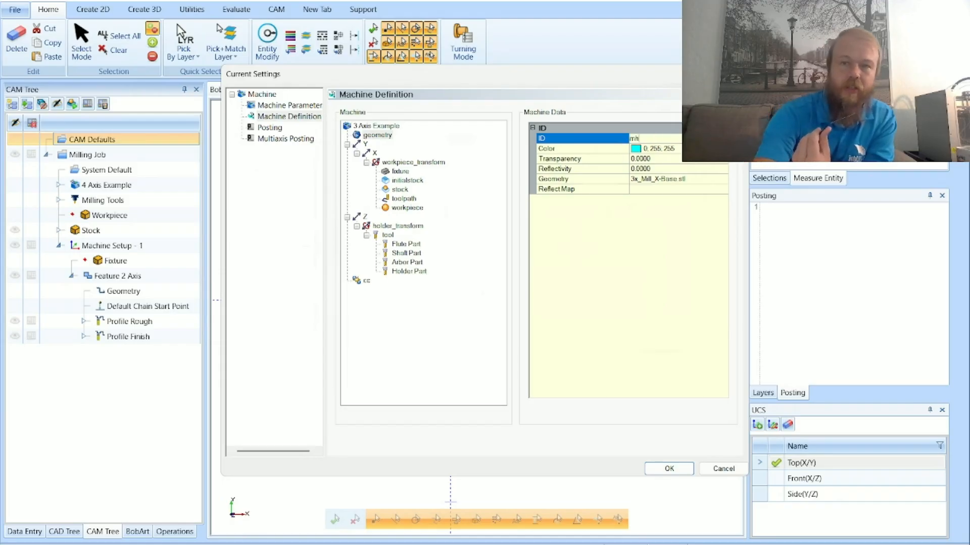
type("_")
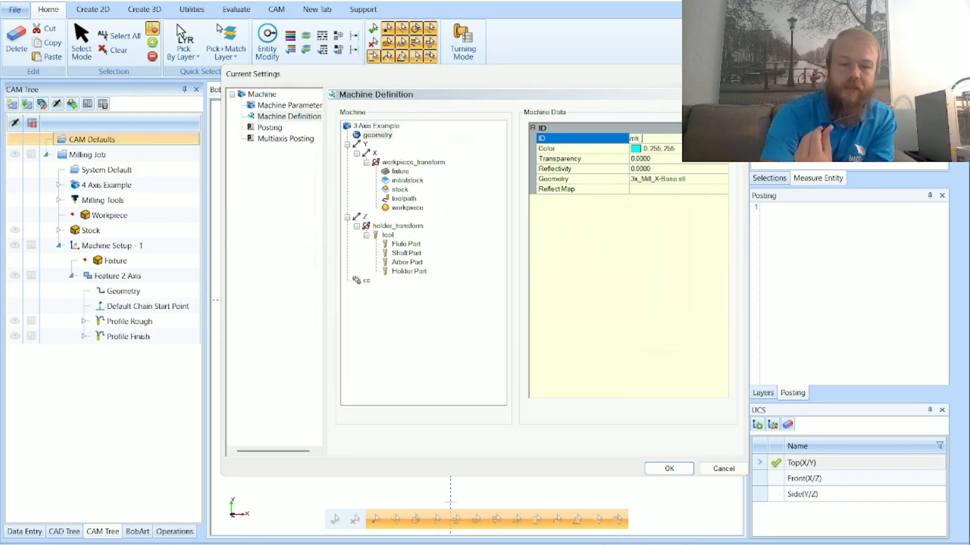
type("b")
key("BackSpace")
type("Base")
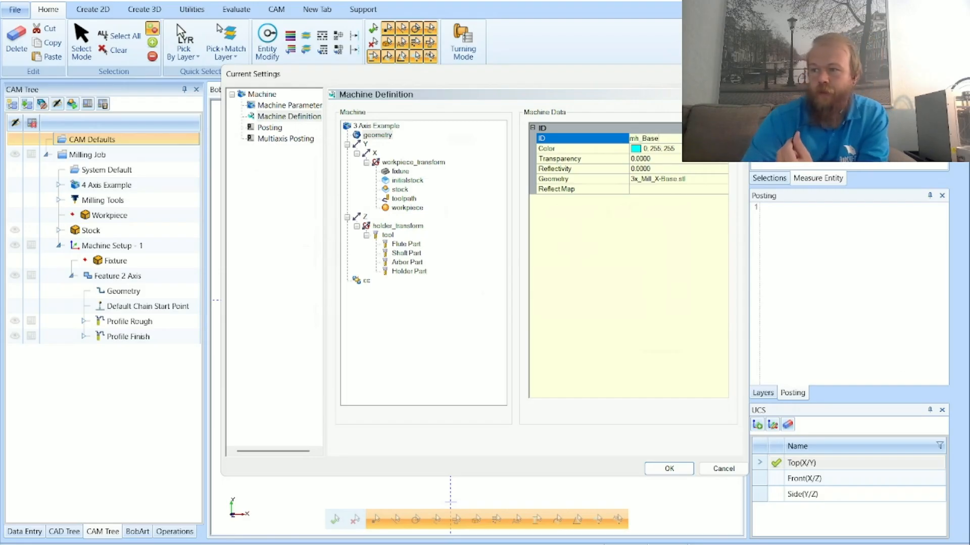
key("Return")
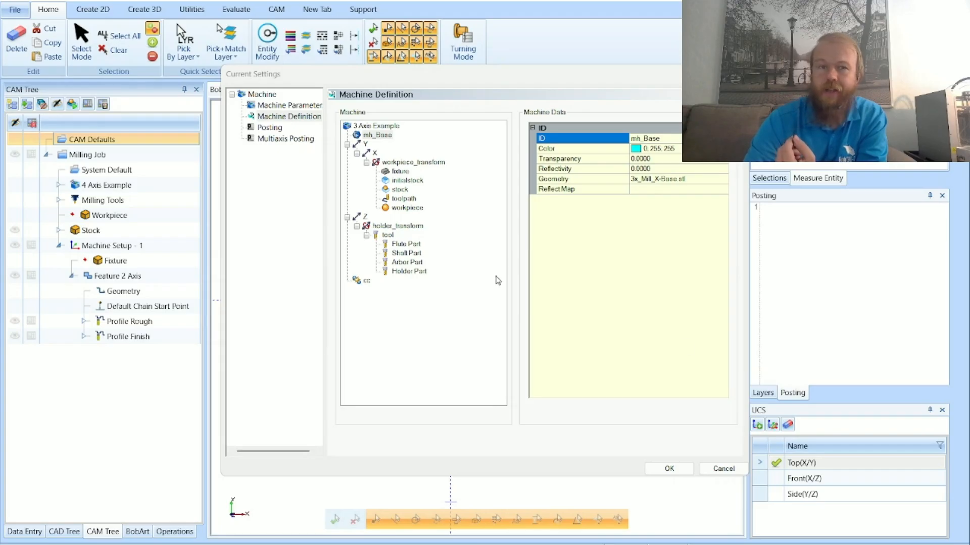
- Add the 3x_Mill_Y-Base geometry from the 3 Axis Example folder under the Y axis
left_click(365, 145)
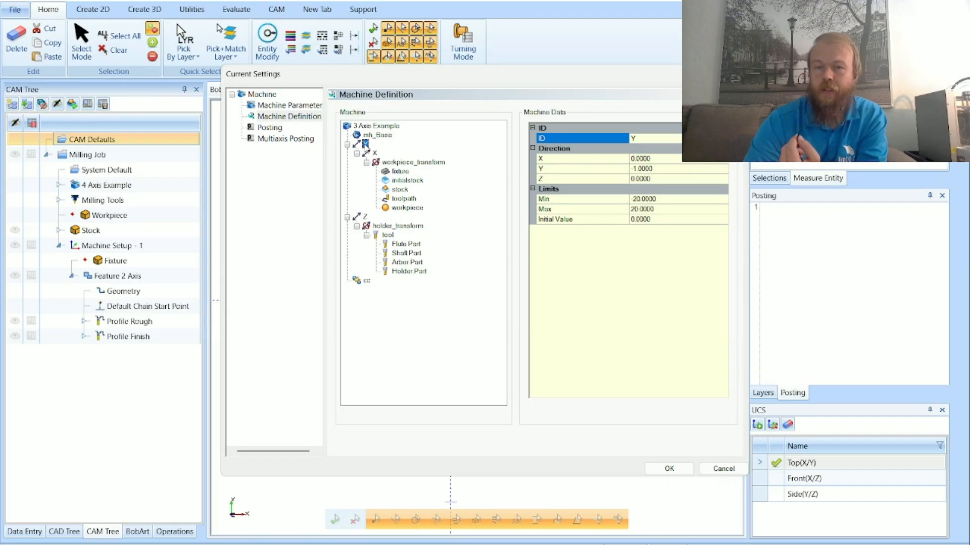
right_click(365, 145)
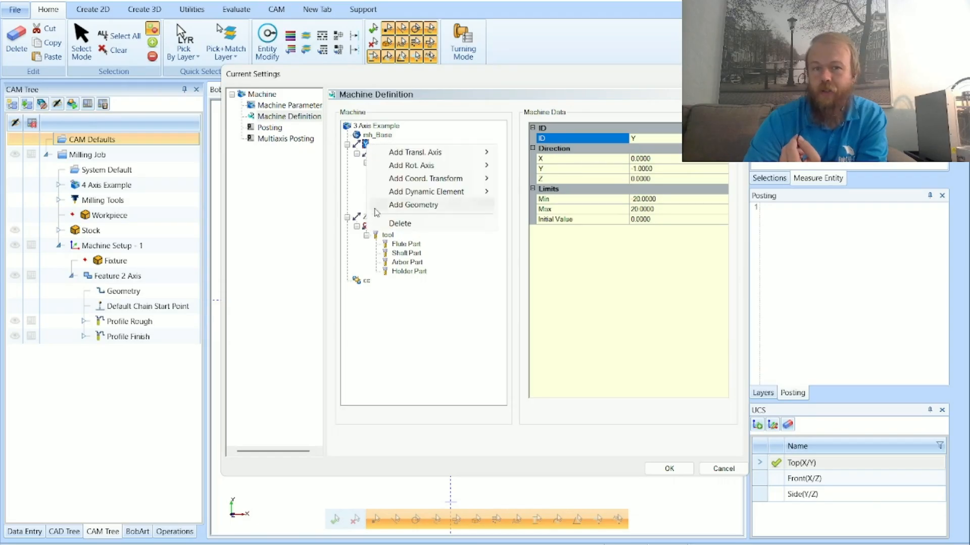
left_click(458, 205)
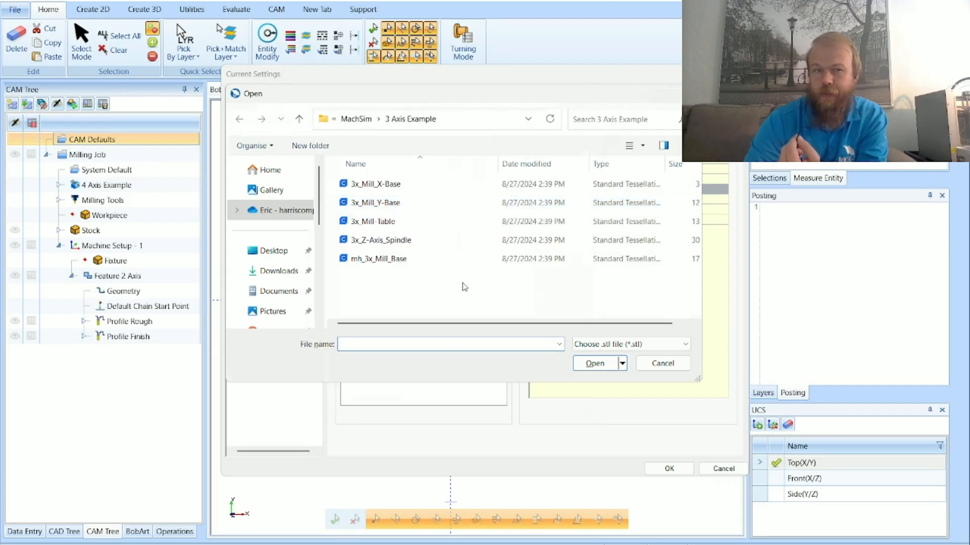
double_click(460, 207)
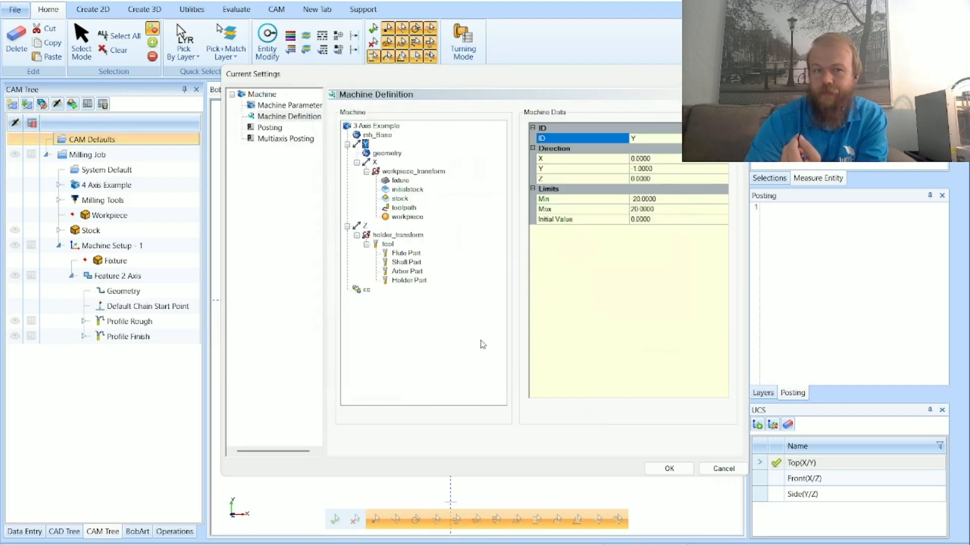
- Change the ID of the geometry under the Y axis to Y Axis Base
left_click(385, 154)
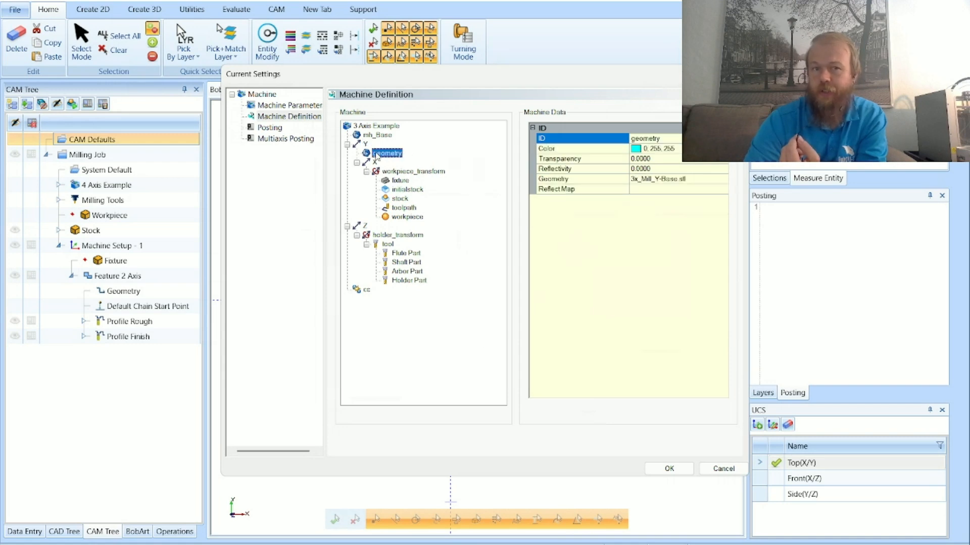
left_click(666, 138)
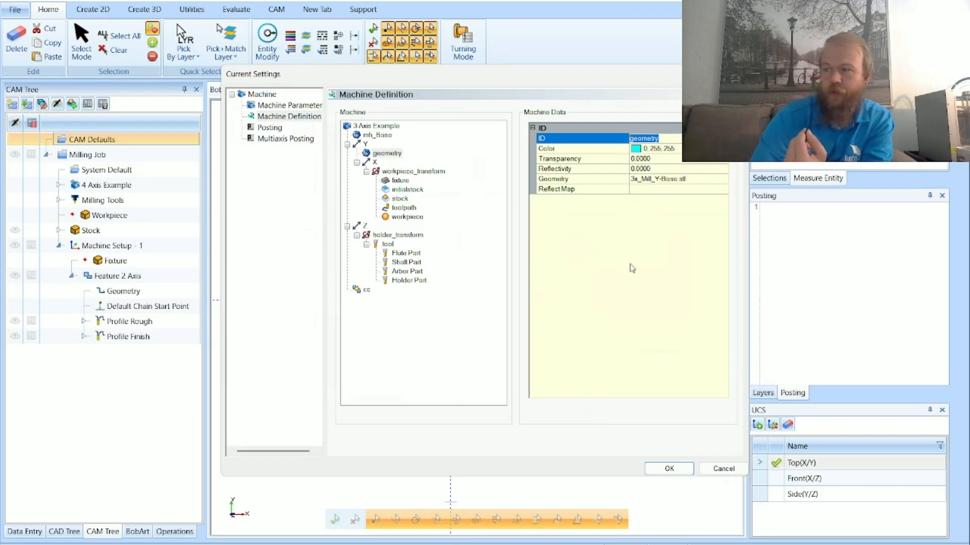
type("Y")
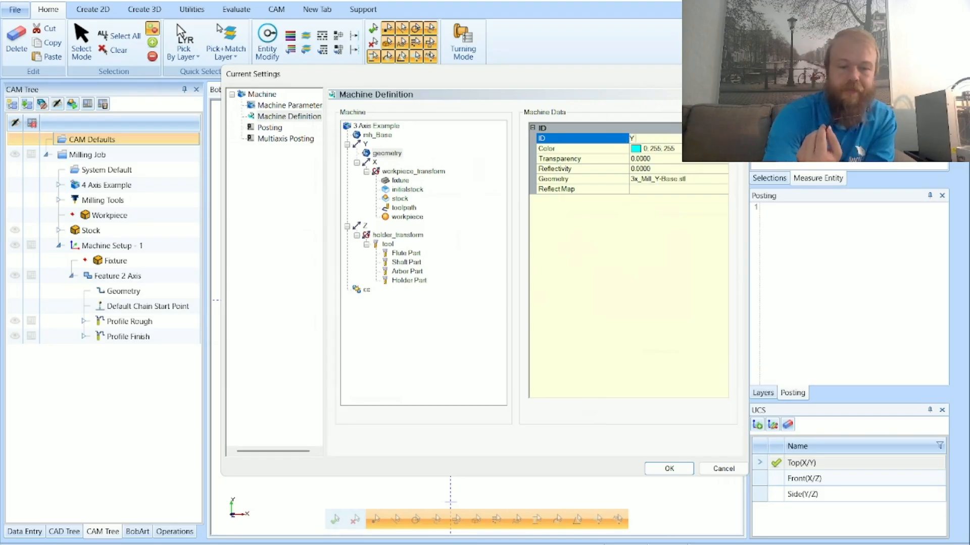
type(" Axis ")
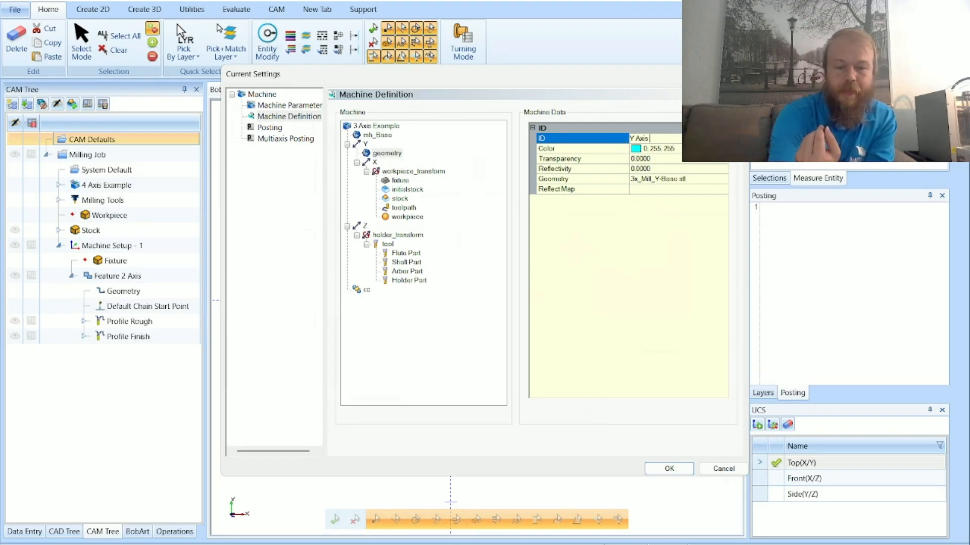
type("Base")
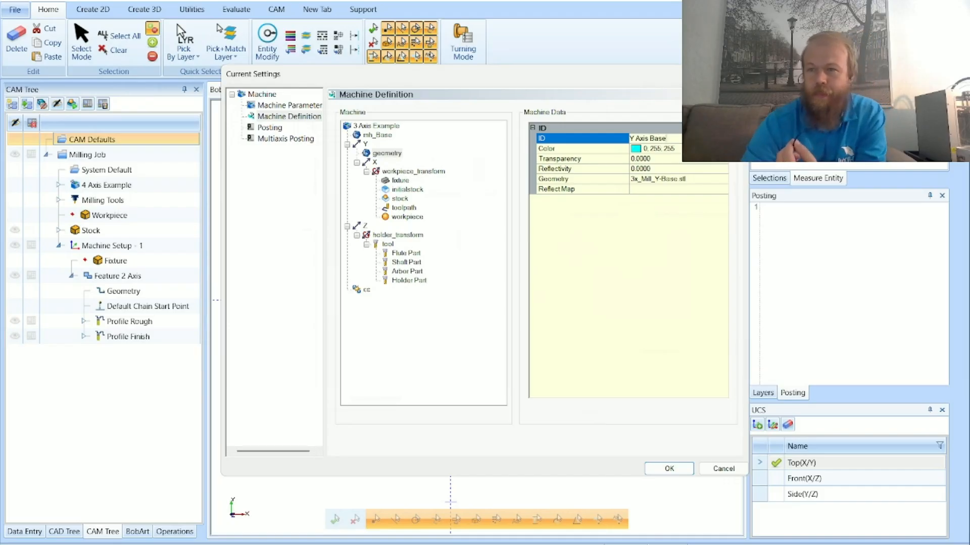
left_click(651, 264)
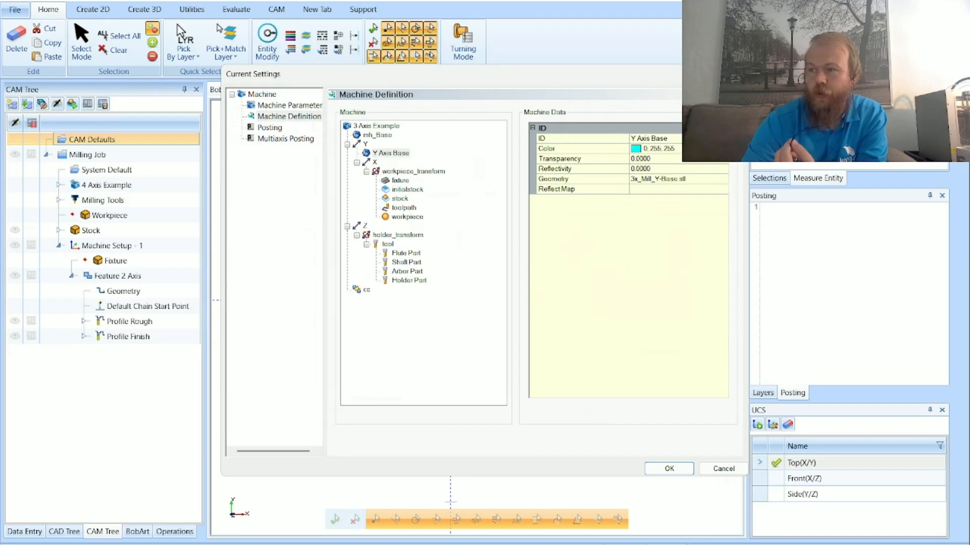
left_click(639, 150)
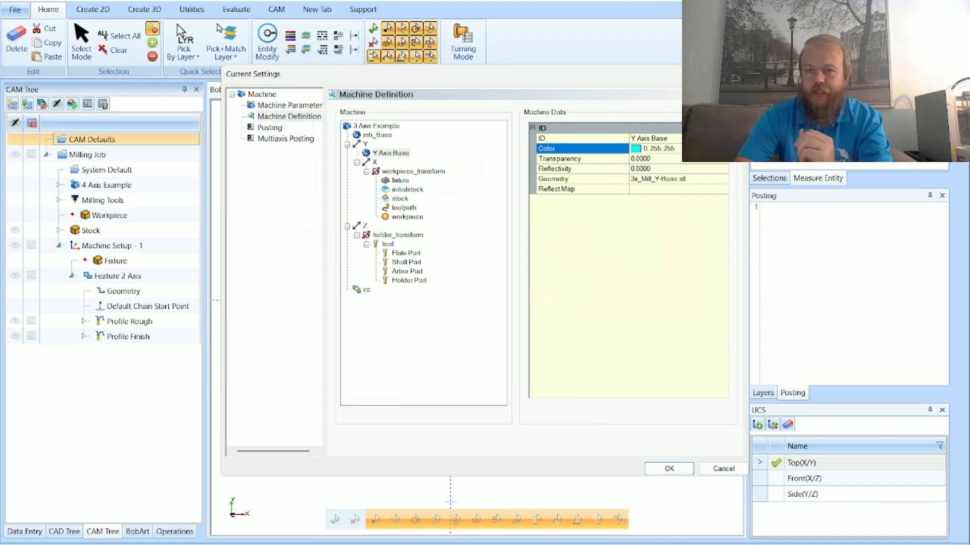
left_click(723, 149)
left_click(497, 360)
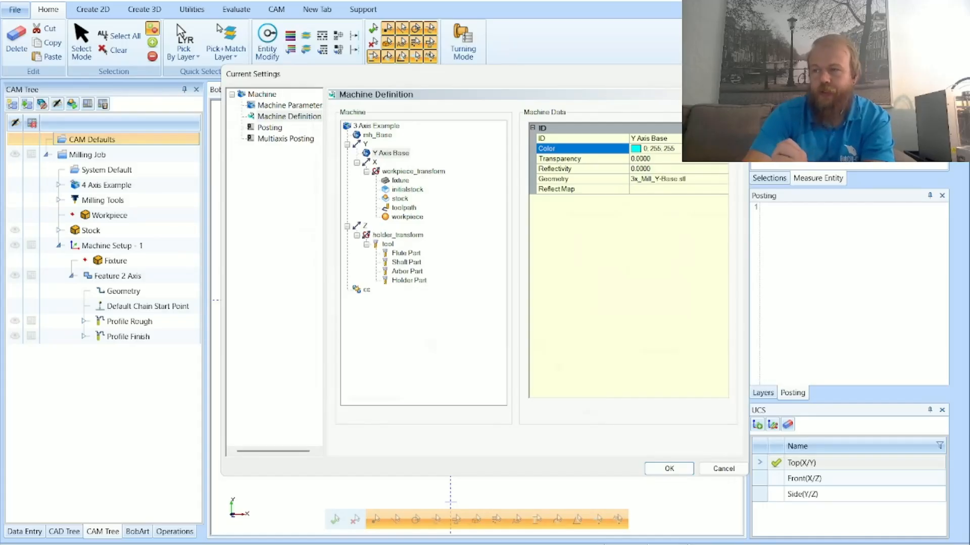
- Add the 3x_Mill-Table geometry from the 3 Axis Example folder under the X axis
right_click(374, 162)
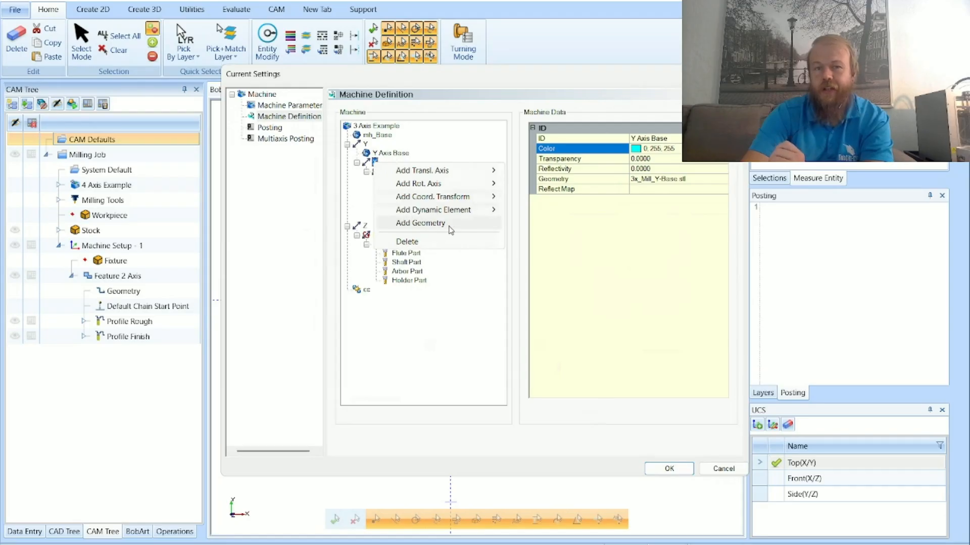
left_click(427, 223)
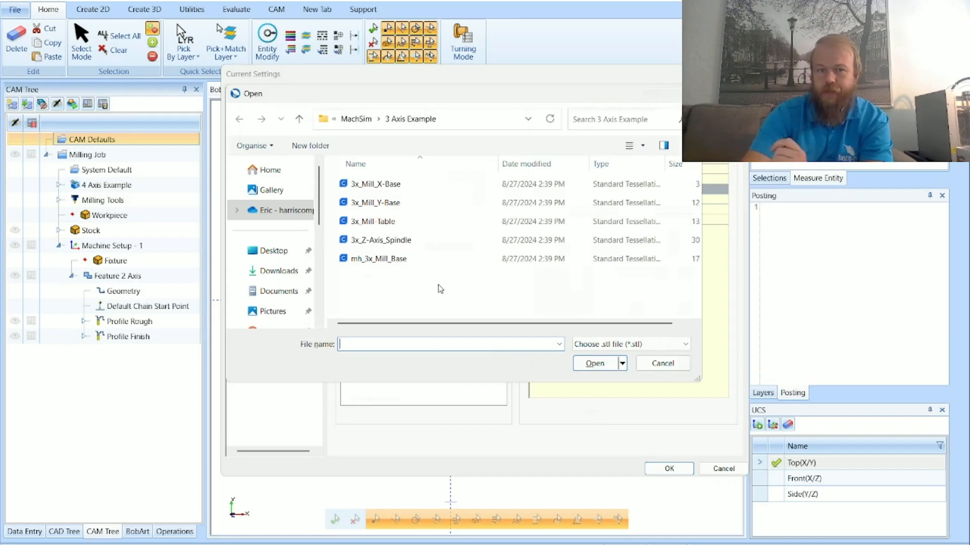
left_click(425, 228)
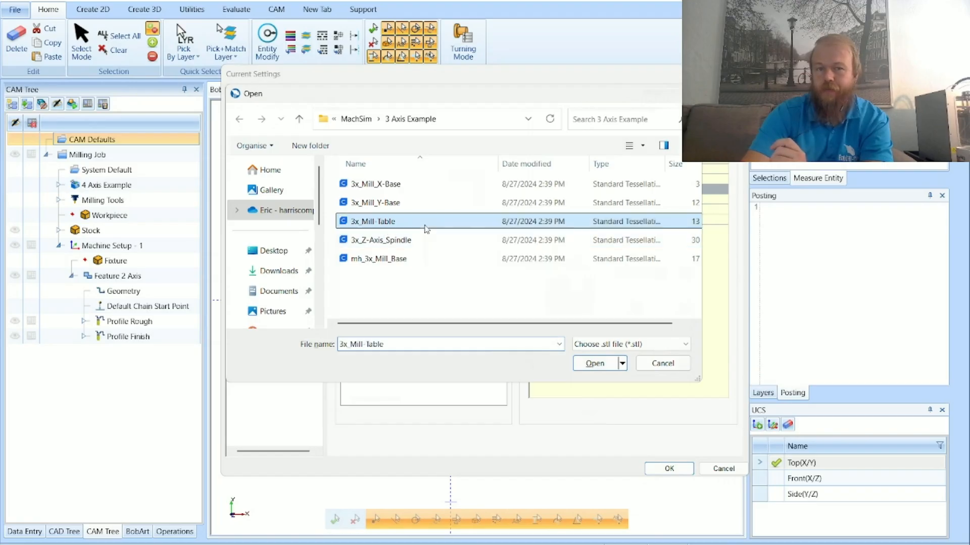
left_click(595, 364)
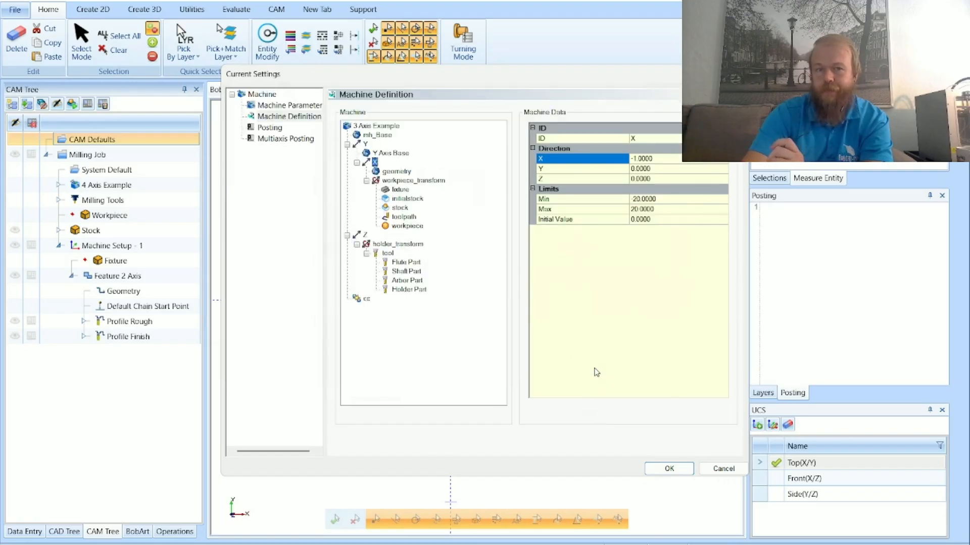
- Change the ID of the geometry under the X axis to Table
left_click(395, 171)
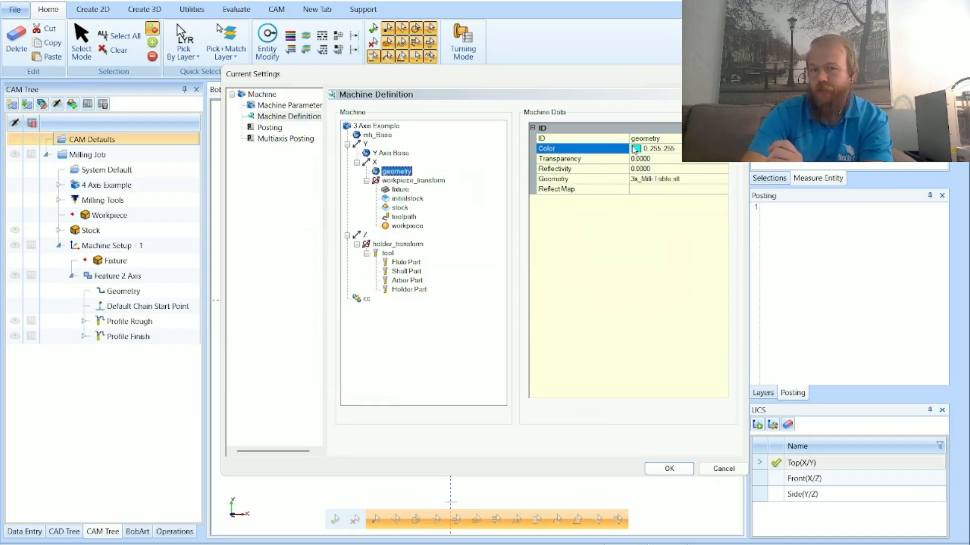
left_click(655, 140)
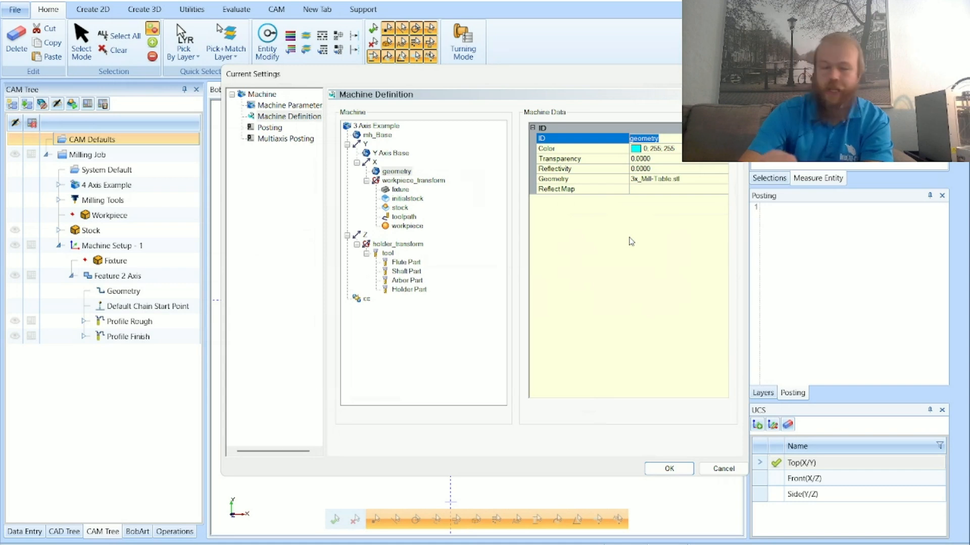
type("Table")
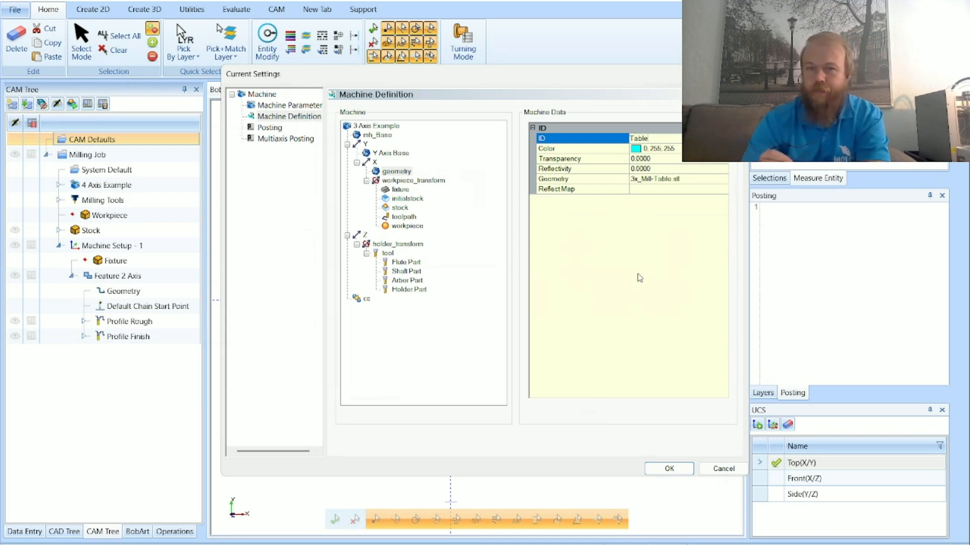
left_click(639, 278)
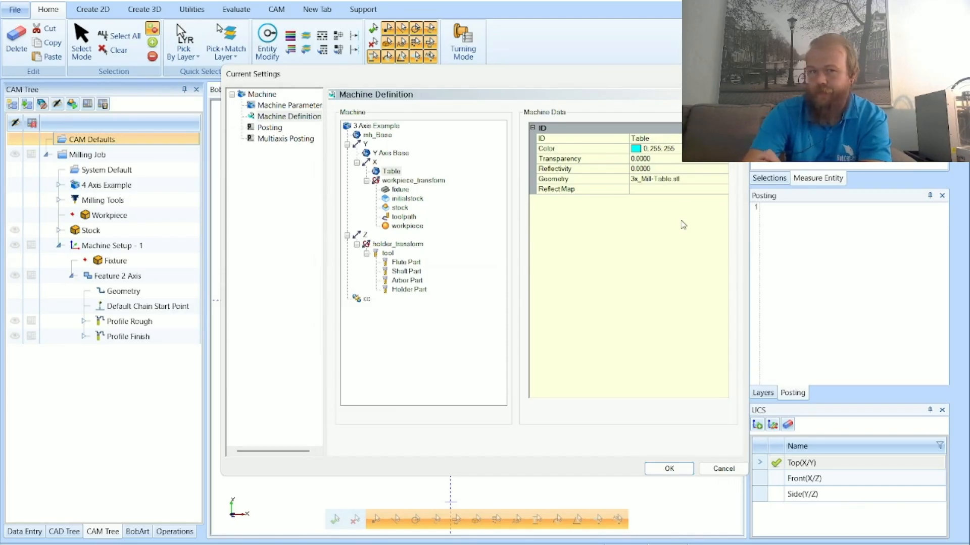
- Assign the TableReflection bitmap from the 3 Axis Example folder as the Table geometry's reflect map
left_click(703, 193)
left_click(723, 191)
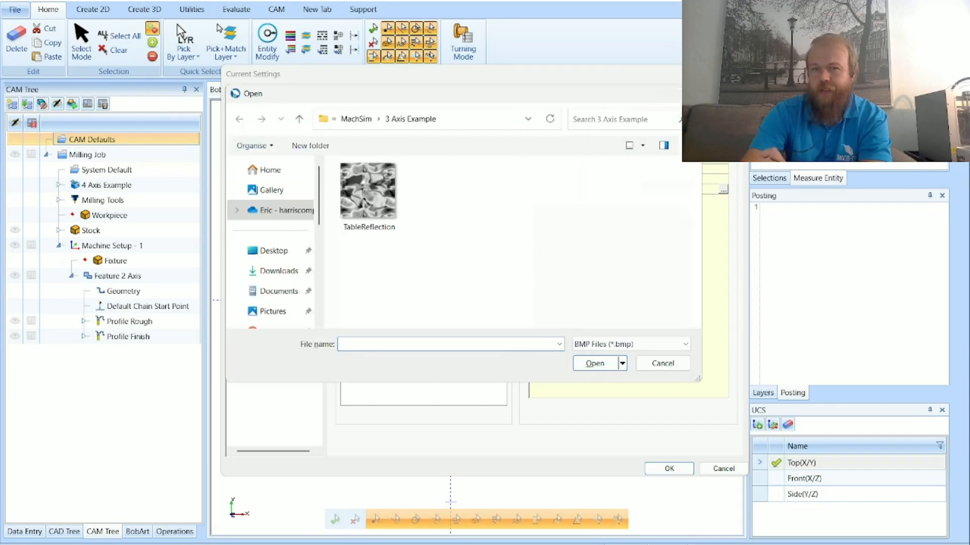
left_click(690, 93)
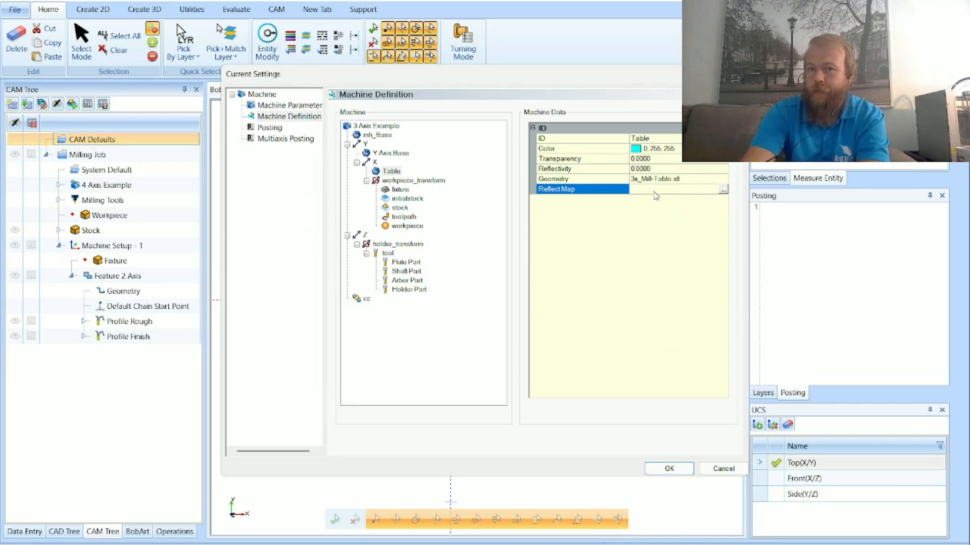
left_click(723, 193)
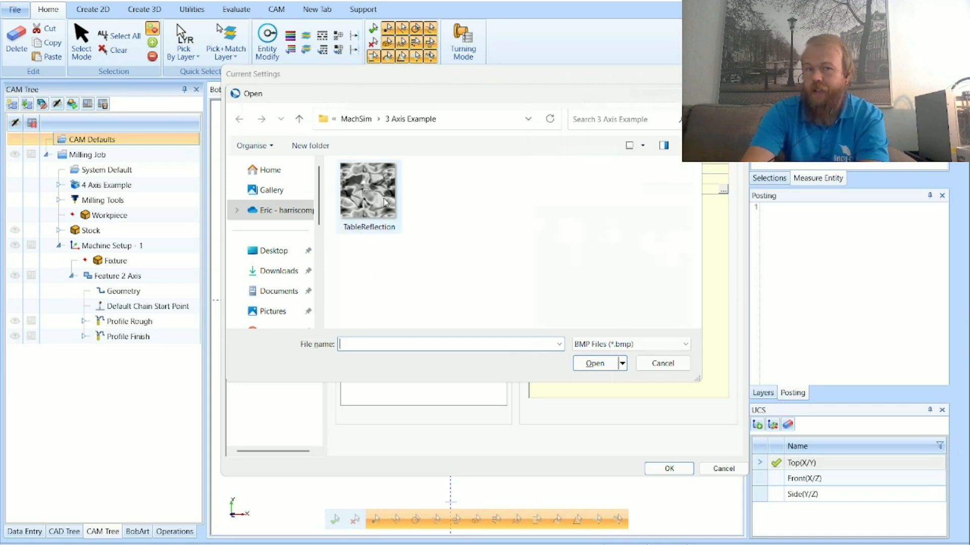
left_click(386, 202)
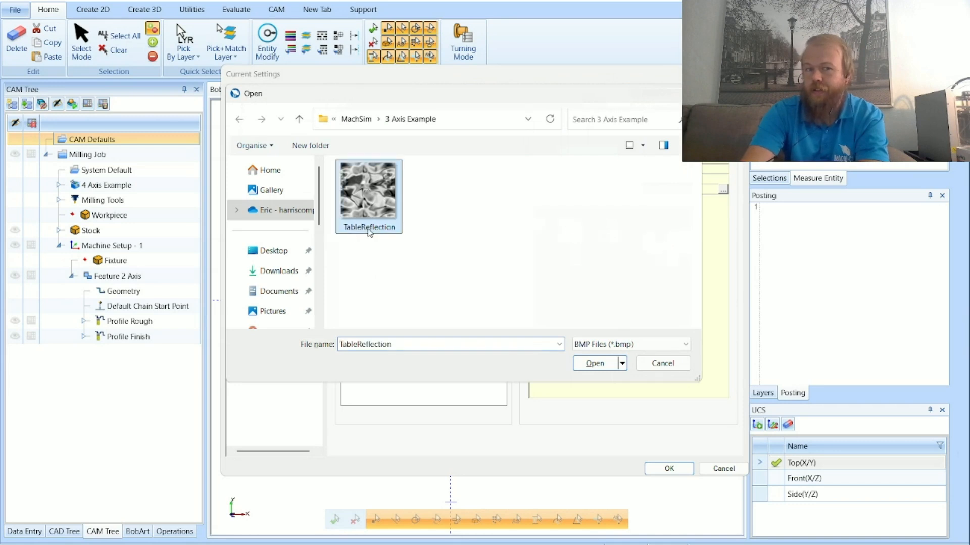
left_click(595, 364)
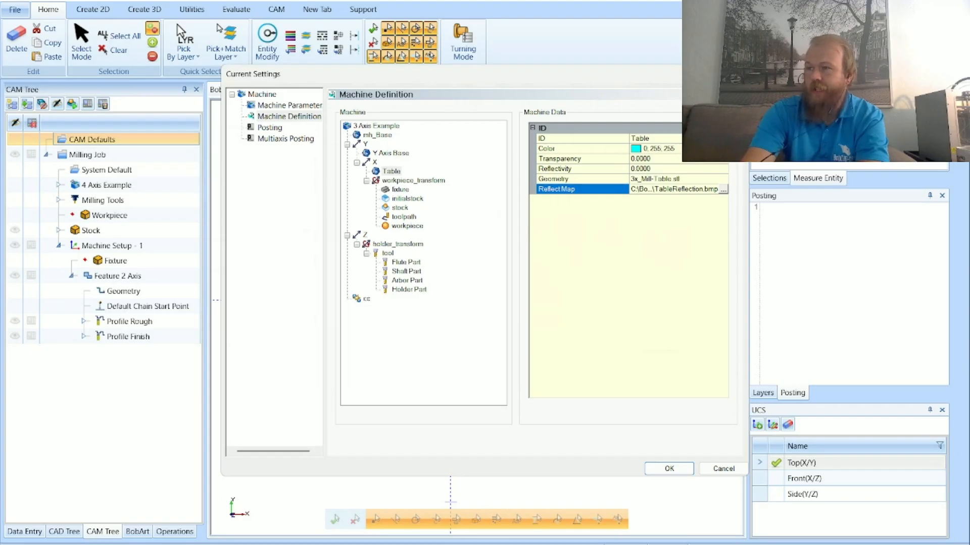
- Add the 3x_Z-Axis_Spindle geometry from the 3 Axis Example folder under the Z axis
right_click(365, 236)
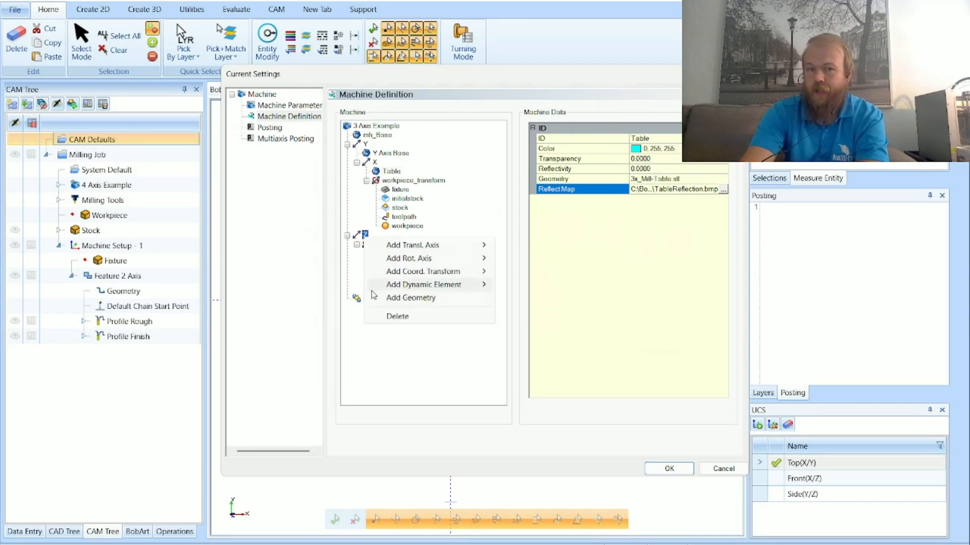
left_click(478, 305)
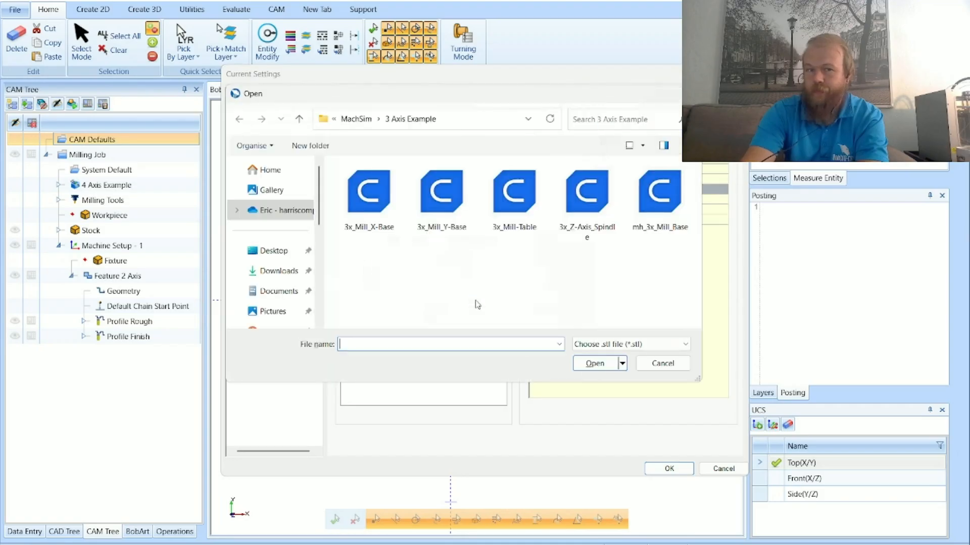
left_click(578, 202)
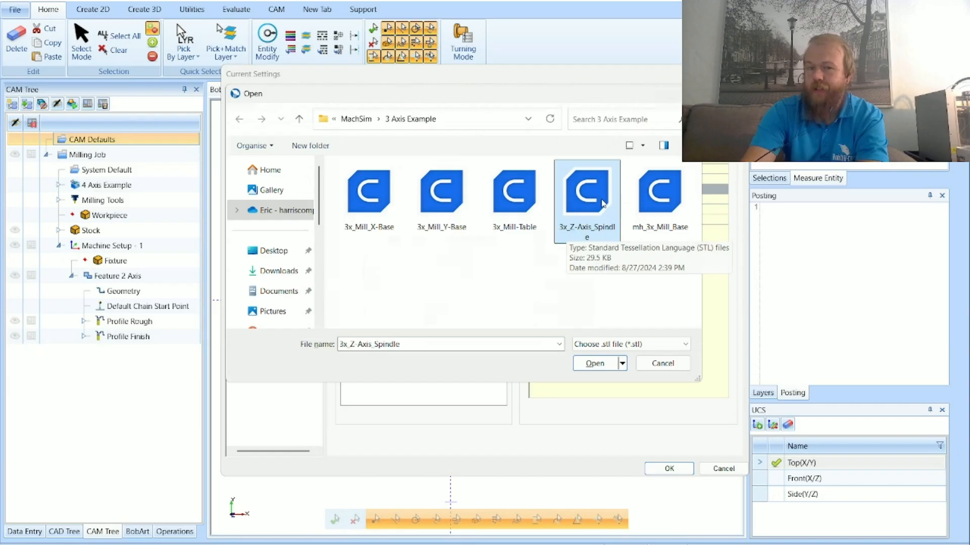
left_click(602, 364)
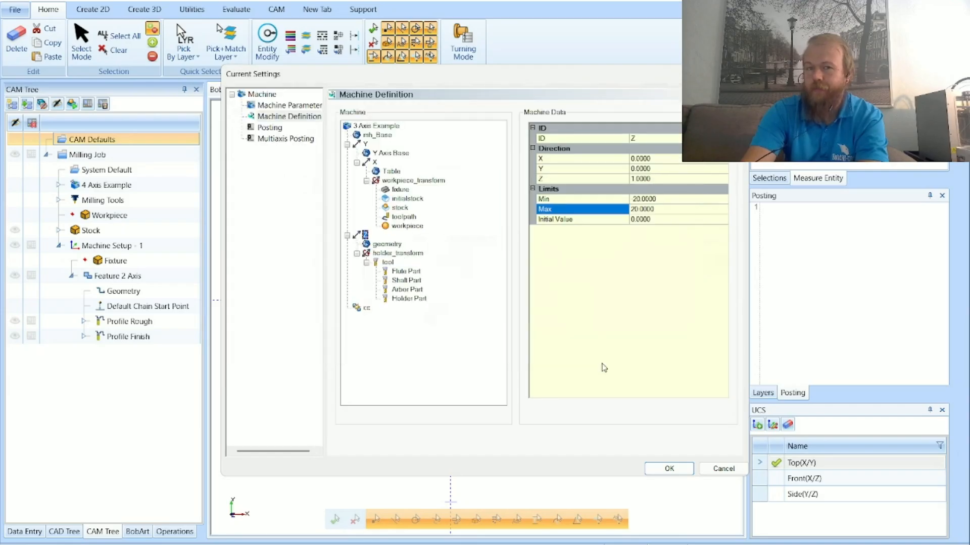
- Change the Z axis geometry's ID to Spindle, and accept the machine settings, applying the changes to the corresponding jobs
left_click(387, 245)
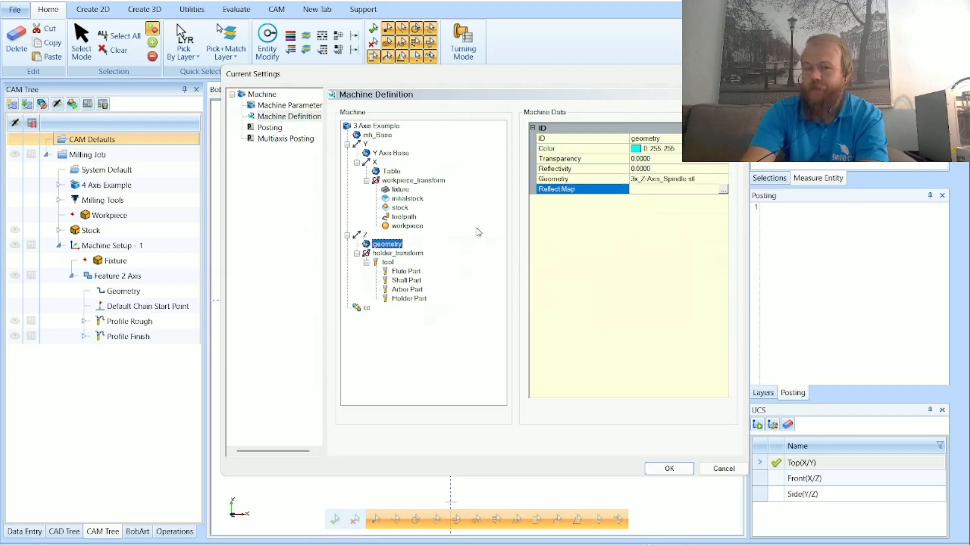
left_click(671, 138)
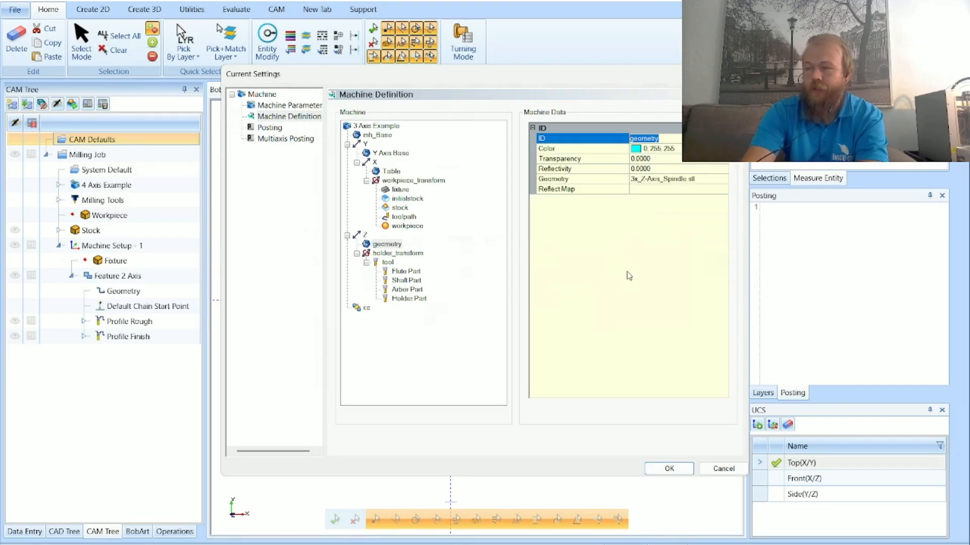
type("Sp")
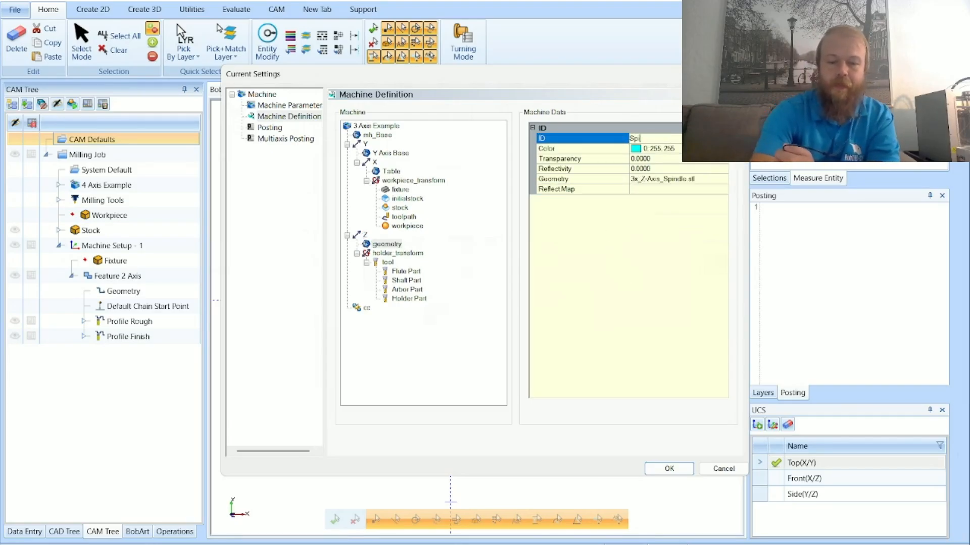
type("incle")
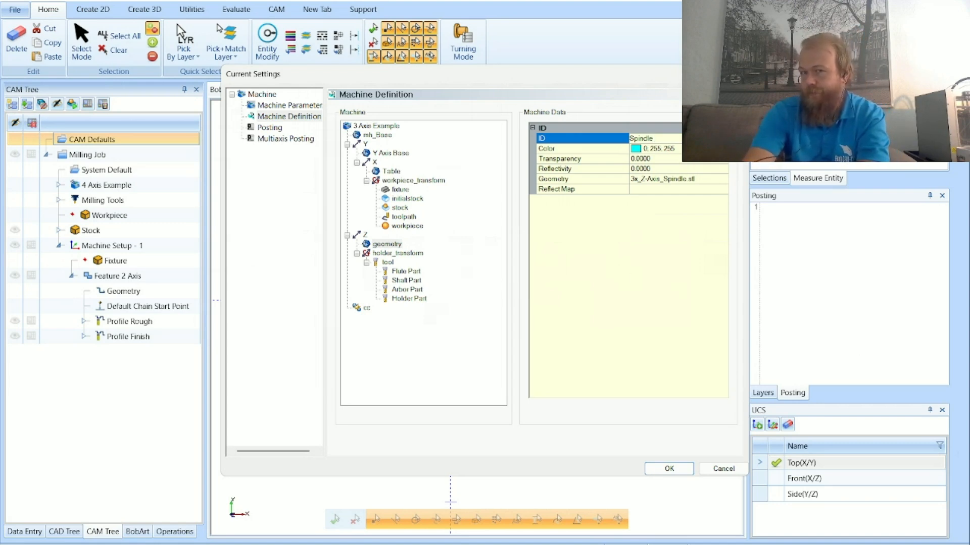
left_click(692, 306)
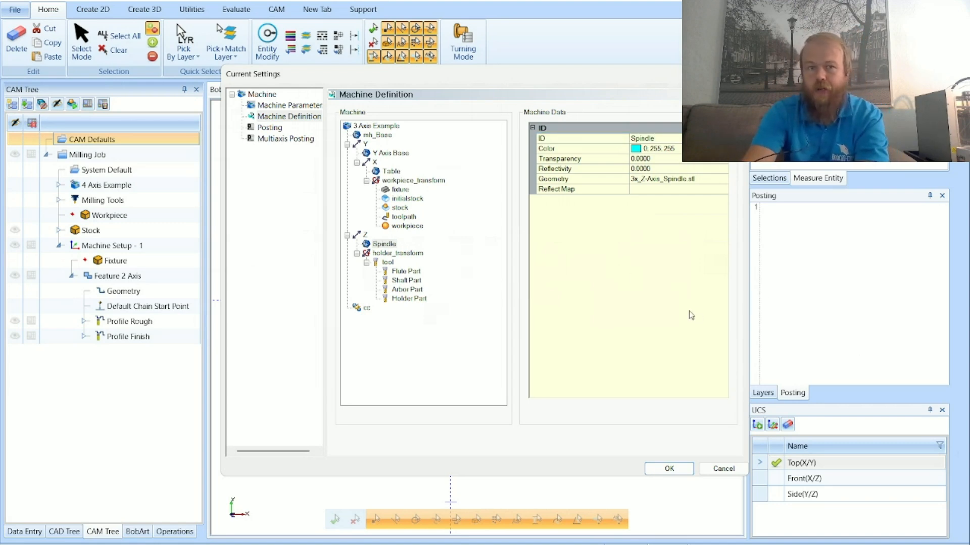
left_click(669, 469)
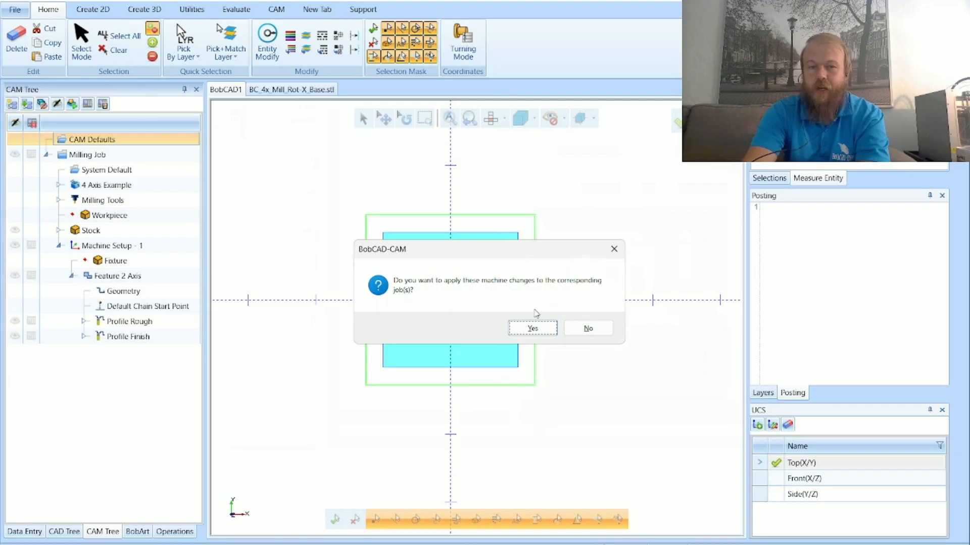
left_click(530, 328)
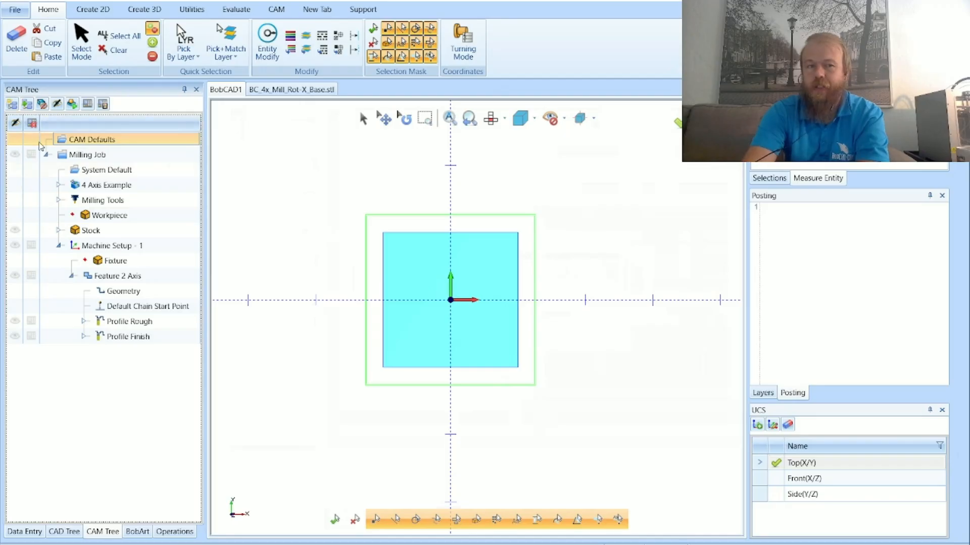
- Change the milling job's machine to 3 Axis Example
left_click(135, 191)
right_click(137, 188)
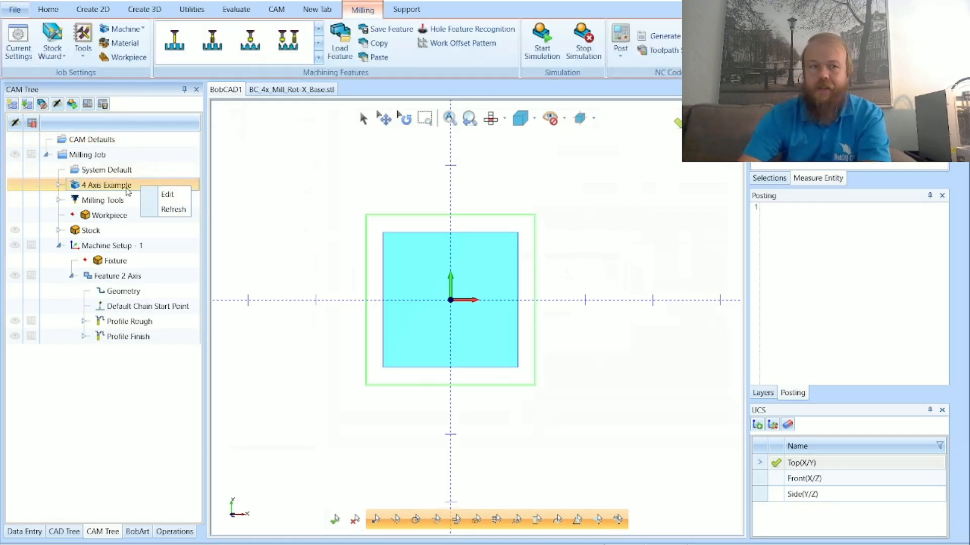
left_click(168, 194)
left_click(494, 262)
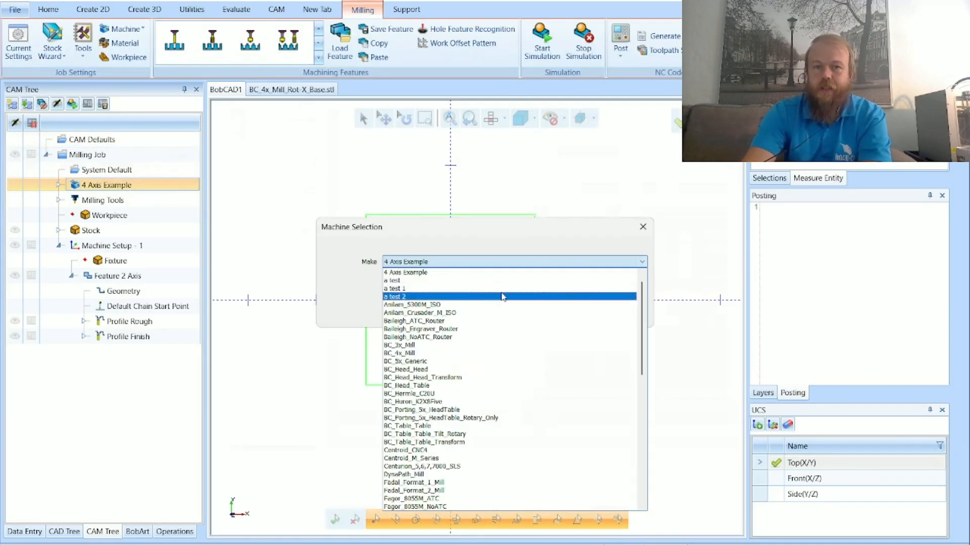
left_click(443, 273)
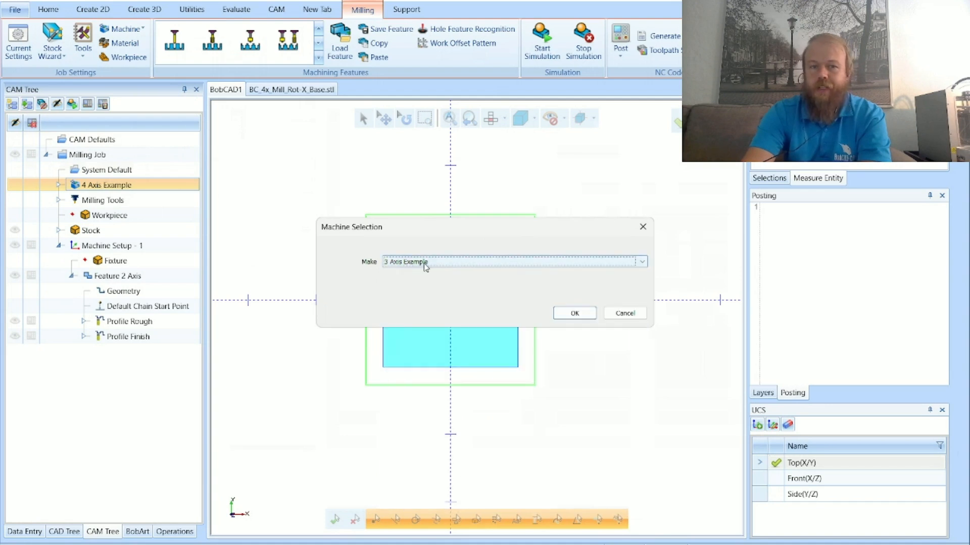
left_click(575, 314)
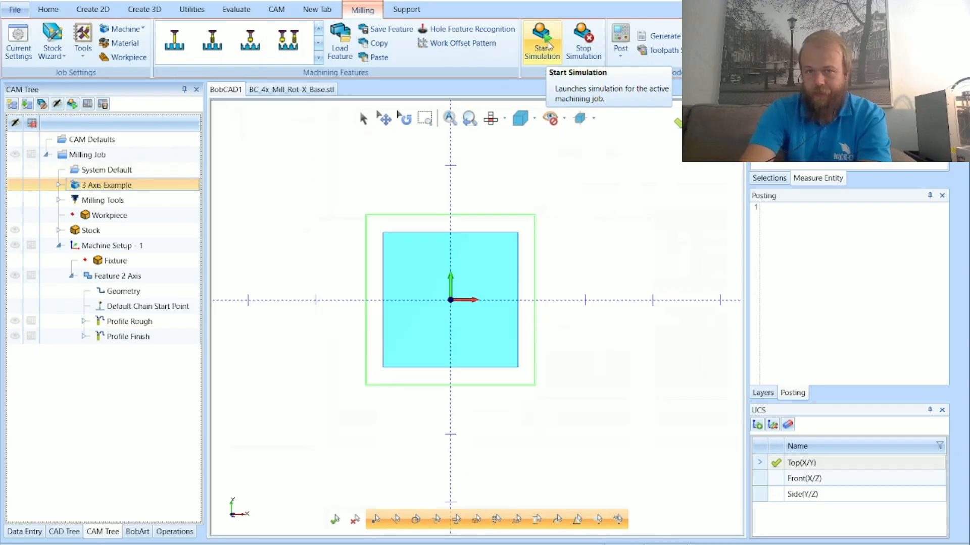
- Start the simulation of the milling job and hide the machine housing
left_click(549, 46)
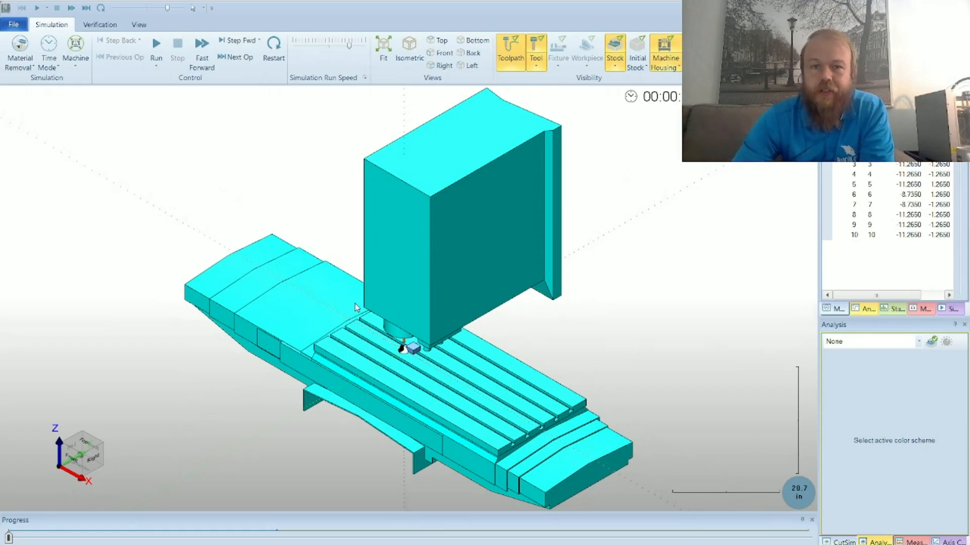
middle_click_drag(560, 331, 491, 303)
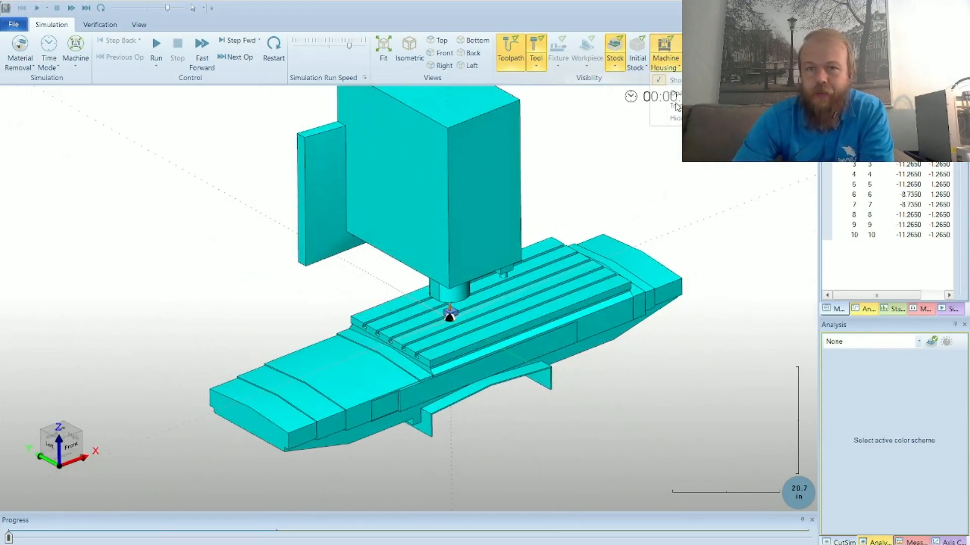
left_click(665, 62)
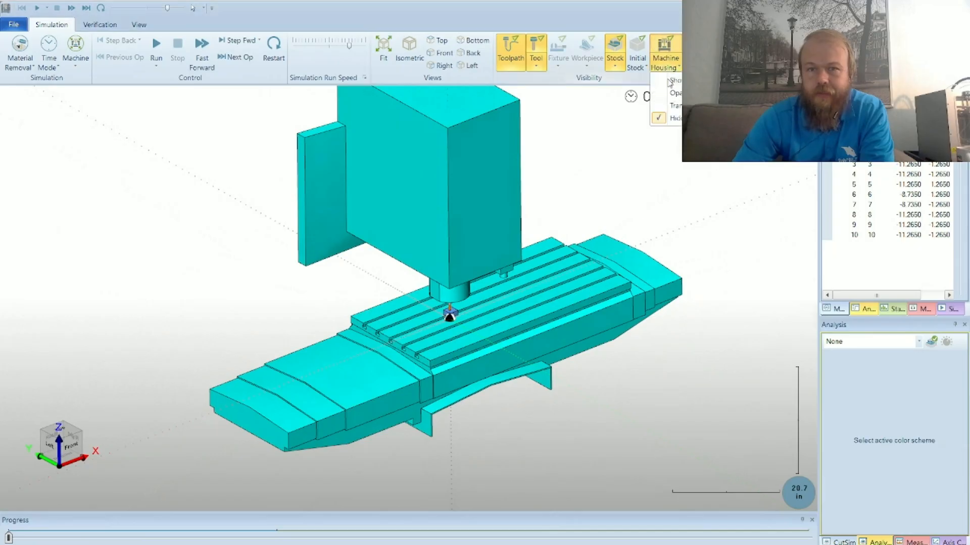
left_click(669, 95)
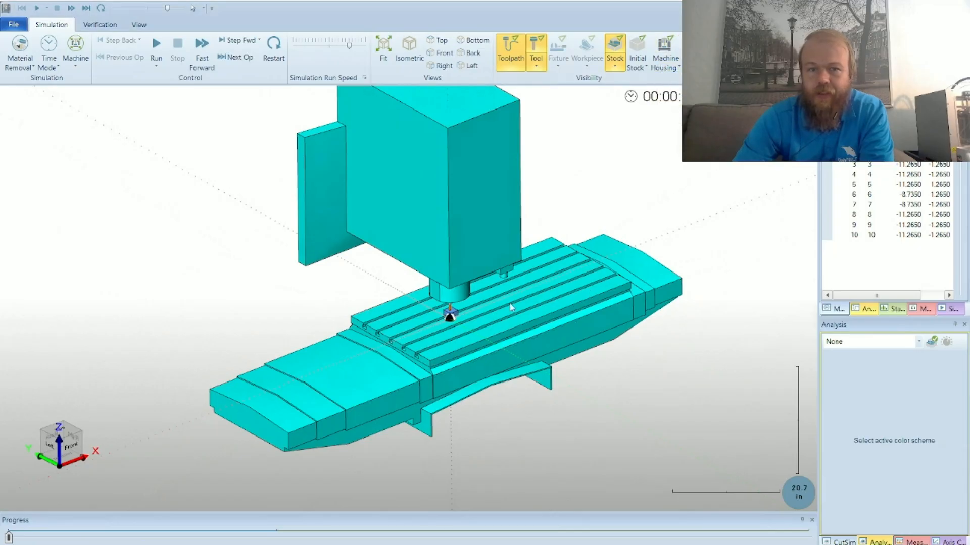
- Hide the stock and show the machine housing again, examine the whole machine, and close the simulation
scroll(421, 395, "up", 5)
left_click(617, 70)
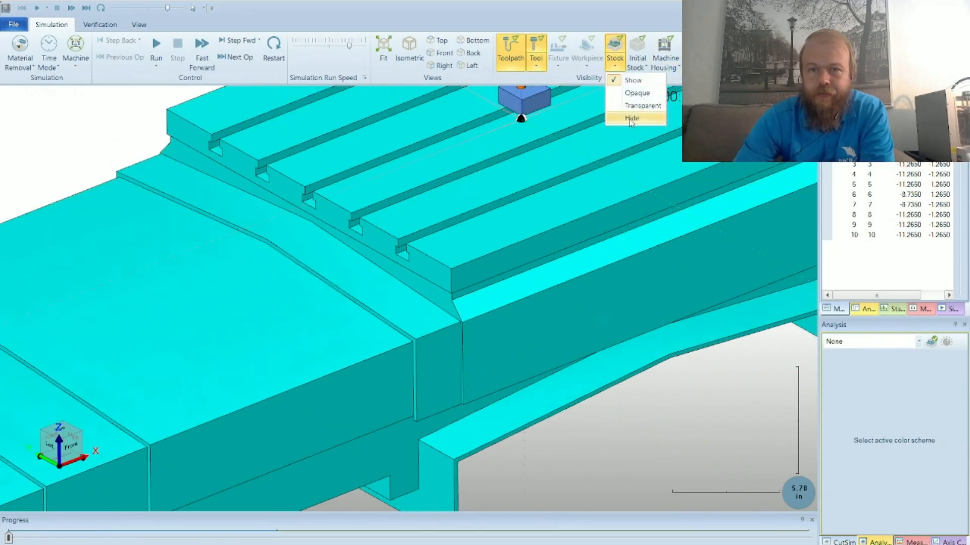
left_click(628, 119)
left_click(666, 67)
left_click(667, 83)
scroll(394, 370, "down", 8)
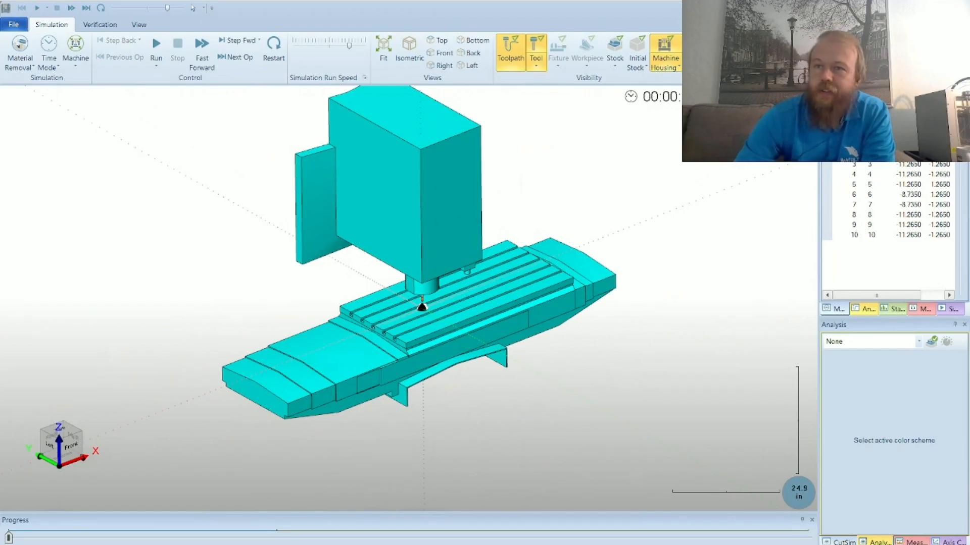
left_click(957, 7)
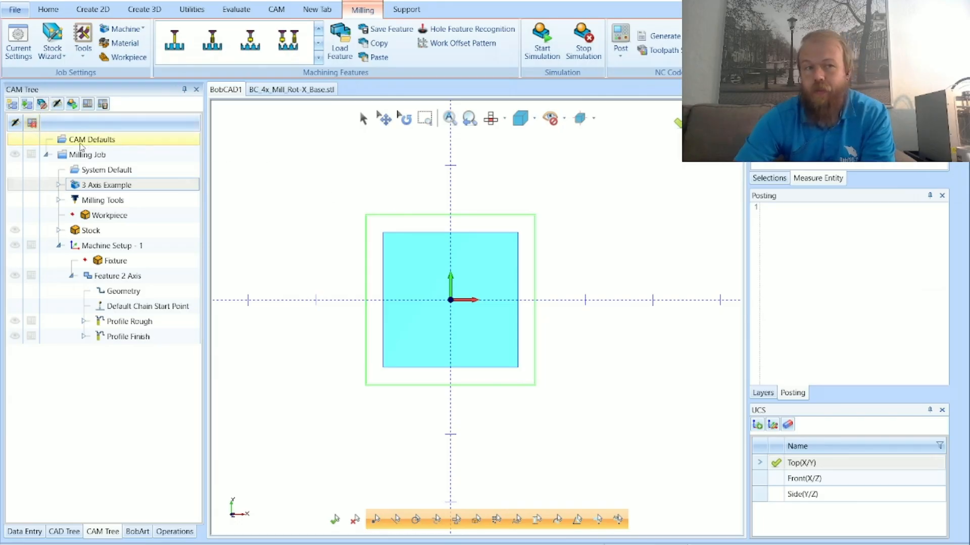
- Set the mh_Base geometry of the 3 Axis Example machine definition to mh_3x_Mill_Base, applying the changes to the corresponding jobs
right_click(142, 145)
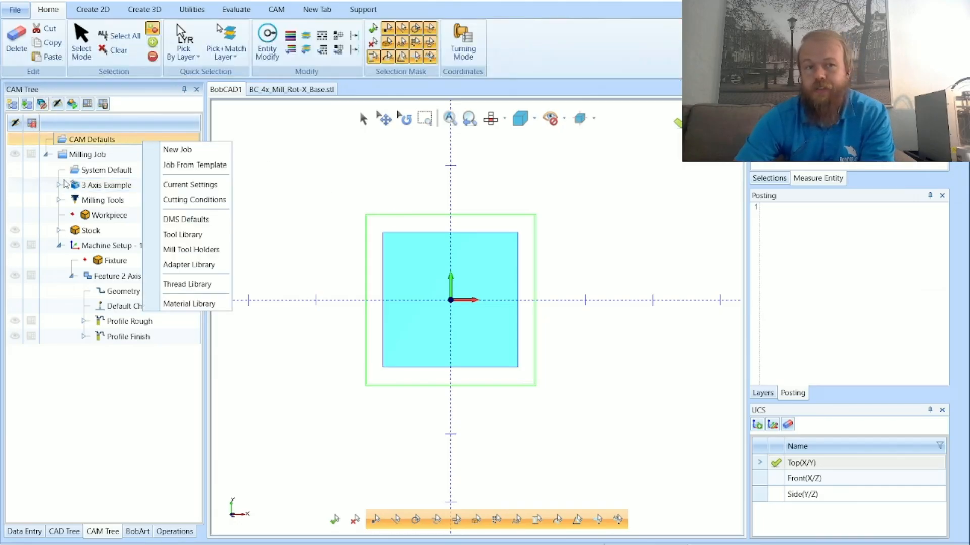
left_click(218, 186)
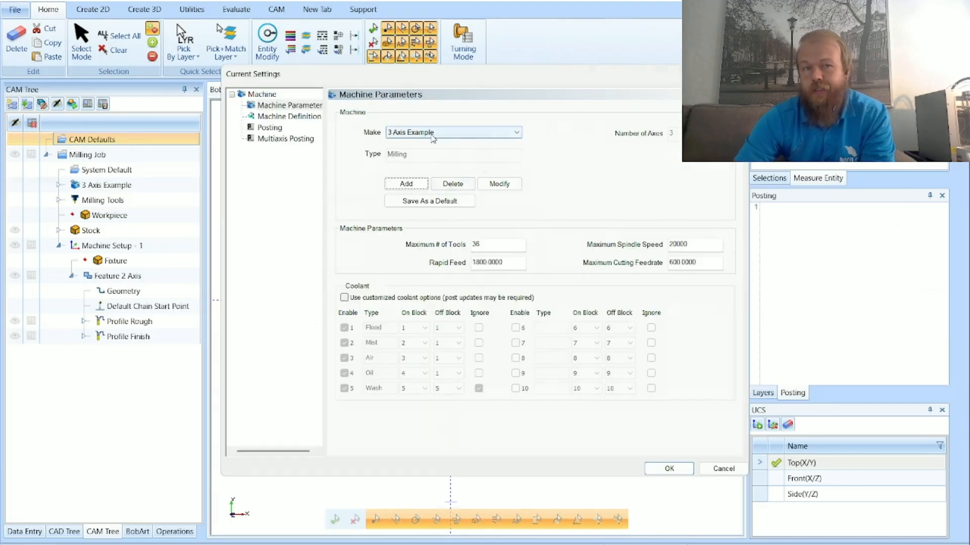
left_click(288, 116)
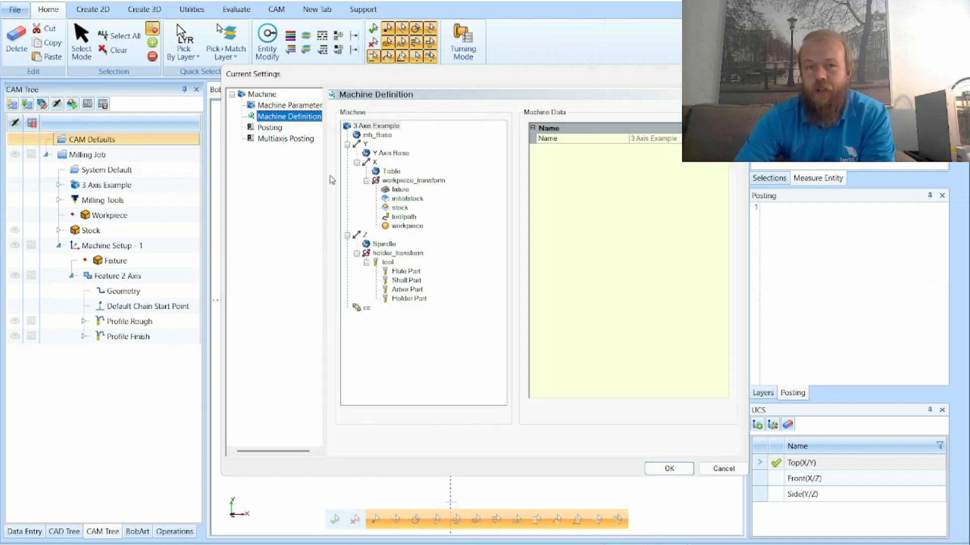
left_click(374, 135)
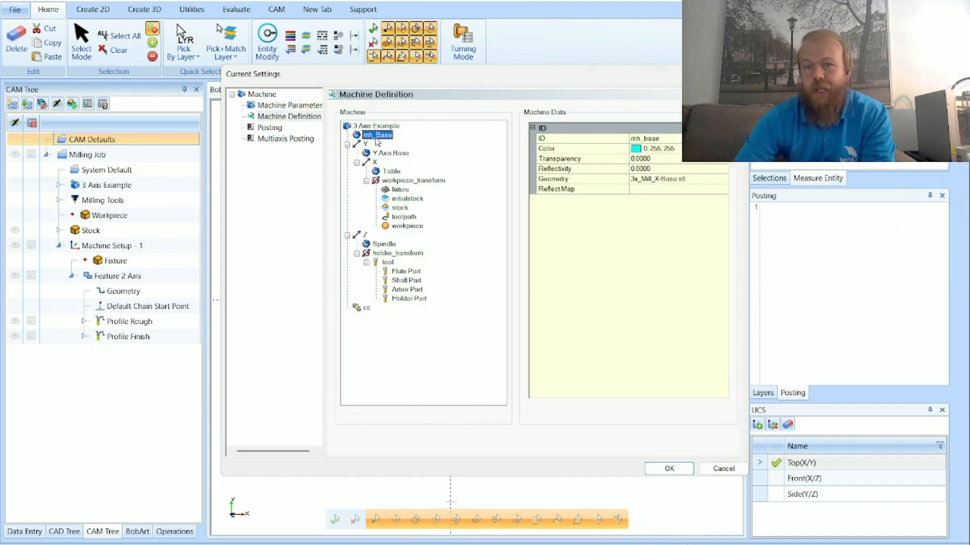
left_click(677, 181)
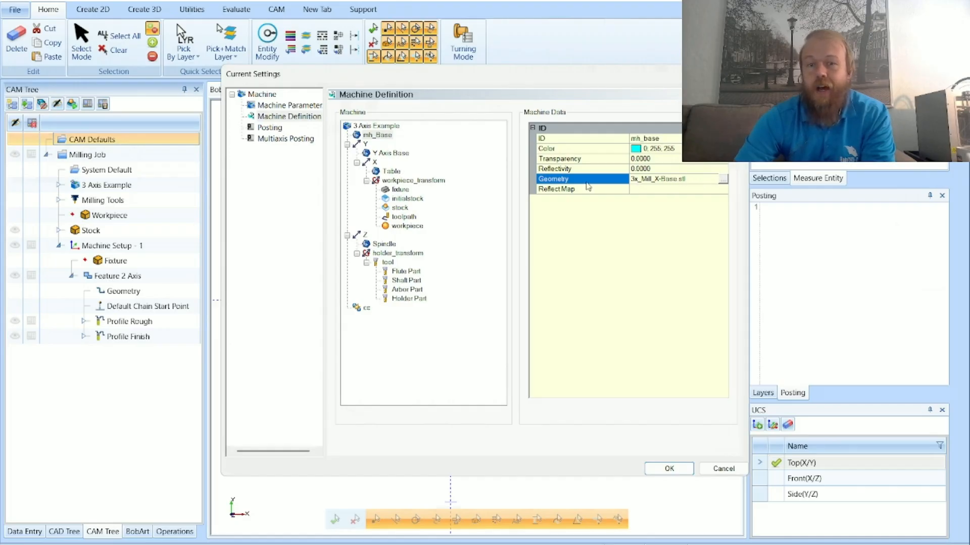
left_click(724, 180)
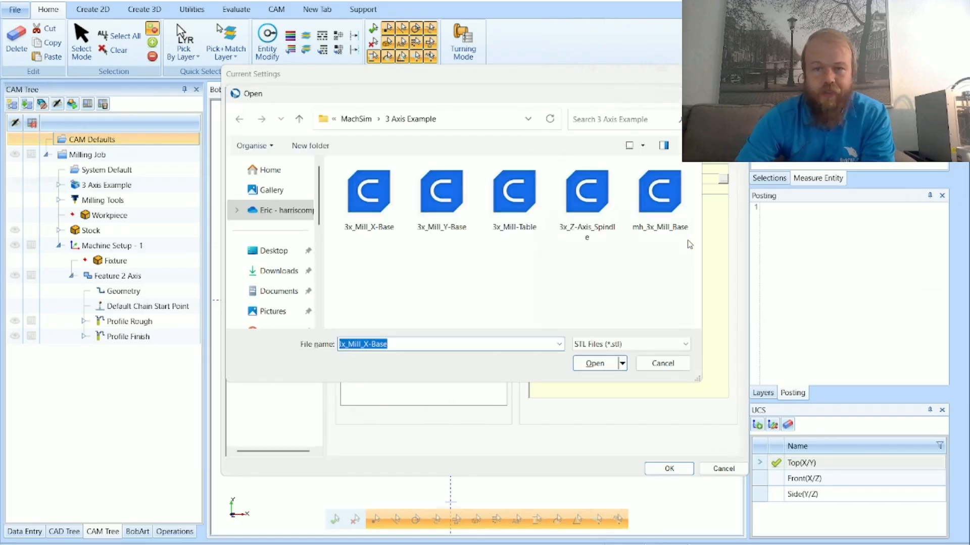
left_click(656, 225)
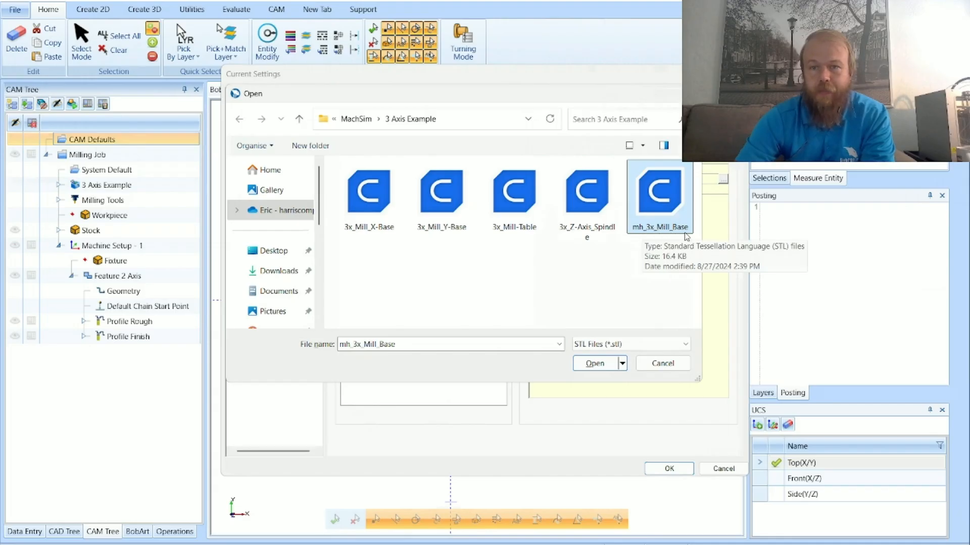
left_click(606, 366)
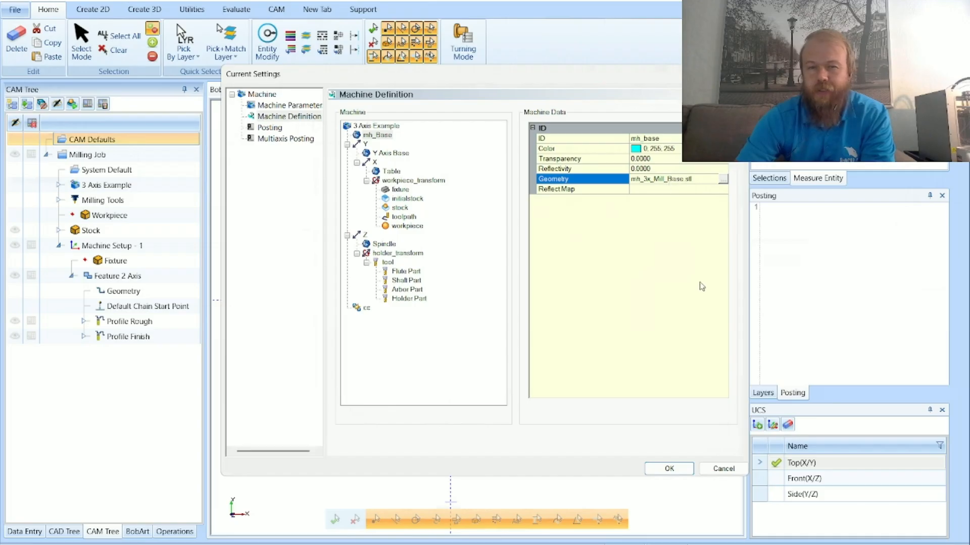
left_click(669, 469)
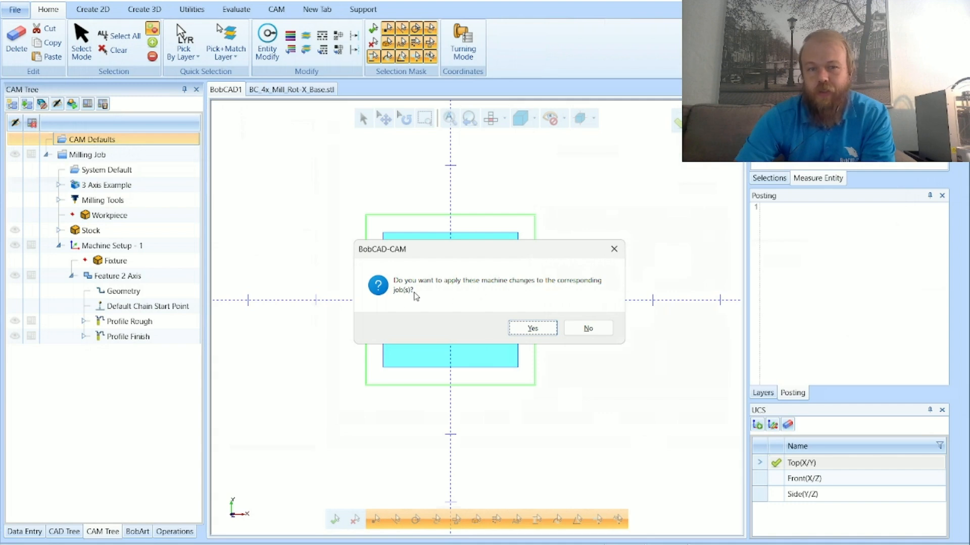
left_click(533, 328)
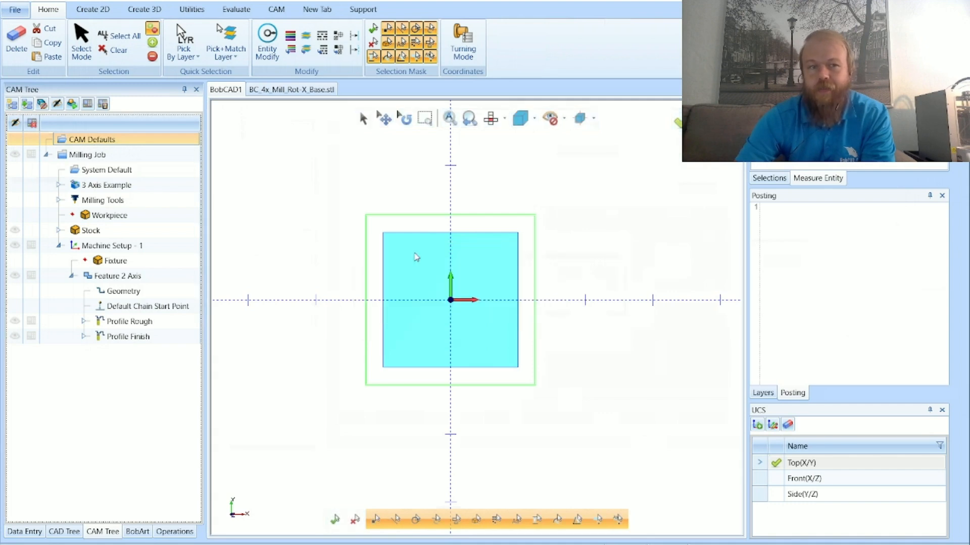
- Simulate the milling job again and examine the machine's column, base, table and spindle from several angles
left_click(186, 157)
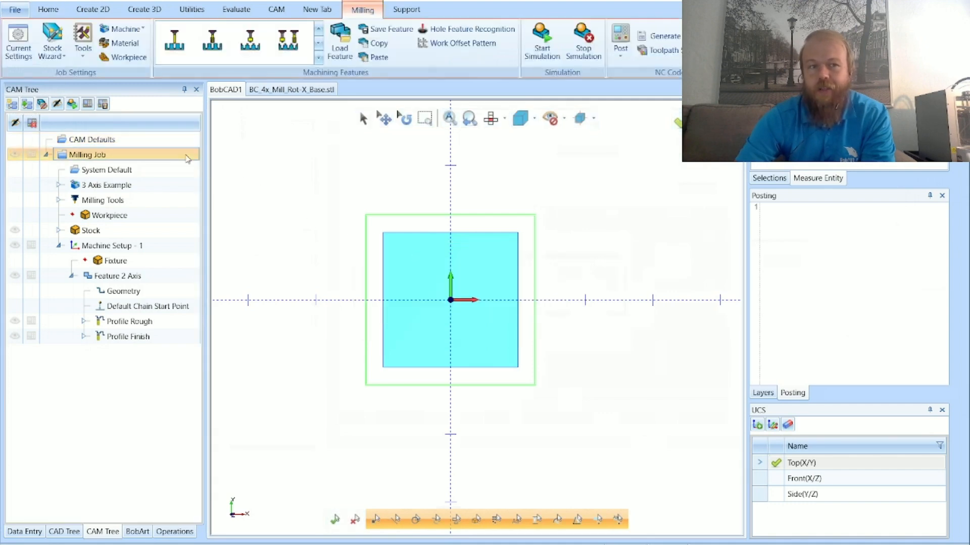
left_click(540, 53)
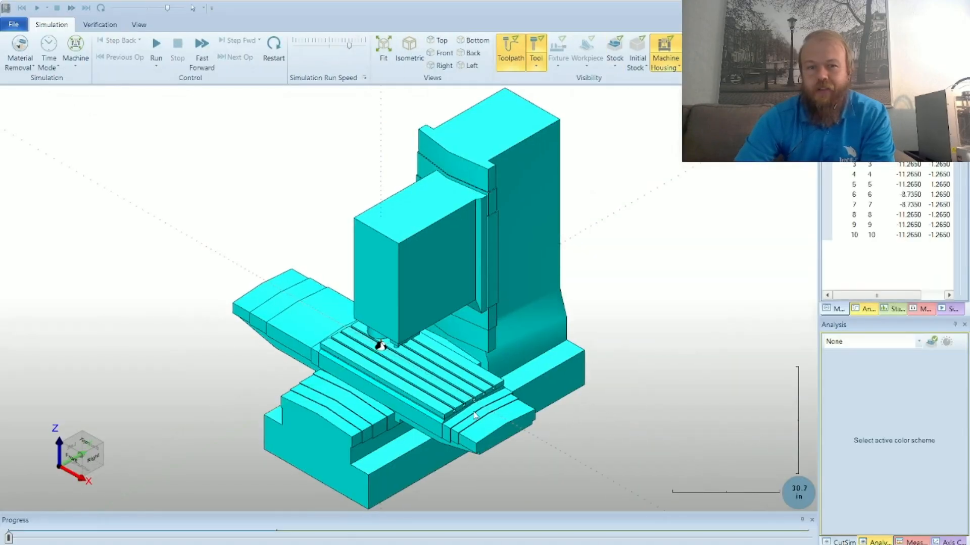
middle_click_drag(474, 415, 626, 430)
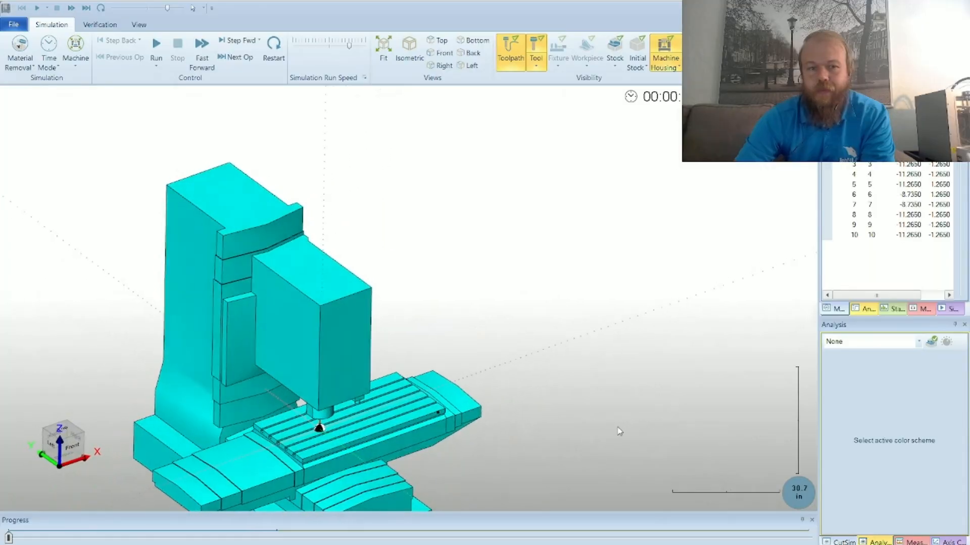
scroll(635, 347, "down", 3)
scroll(463, 361, "up", 5)
scroll(463, 361, "down", 3)
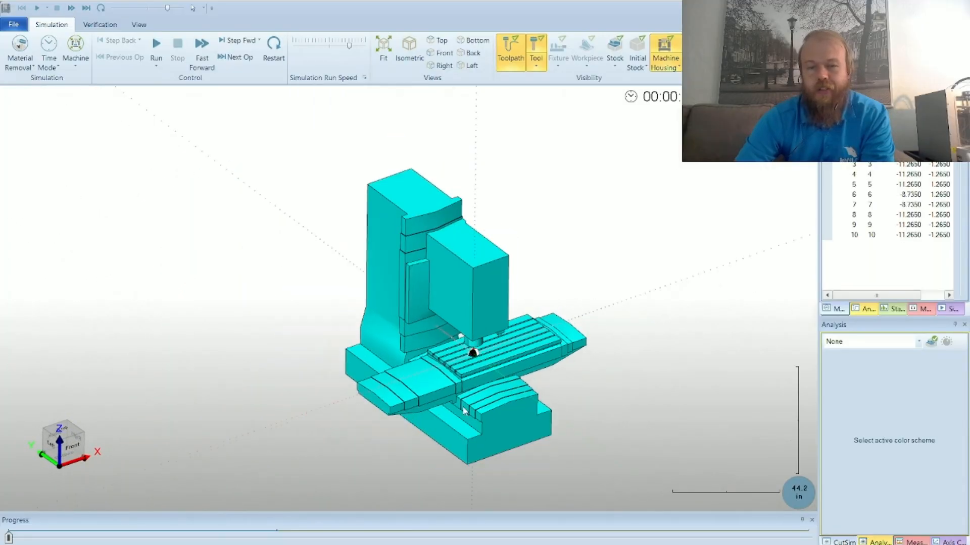
scroll(426, 280, "up", 3)
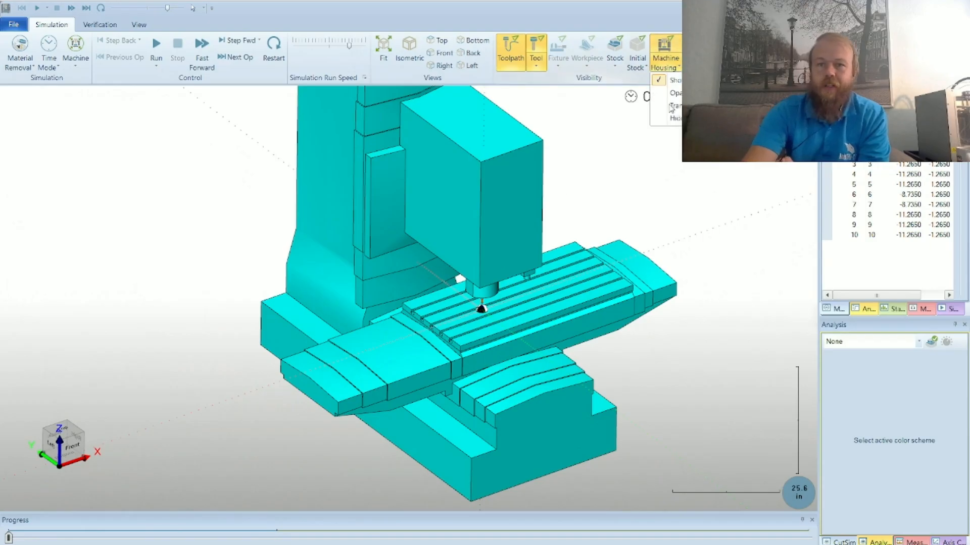
left_click(663, 70)
left_click(663, 70)
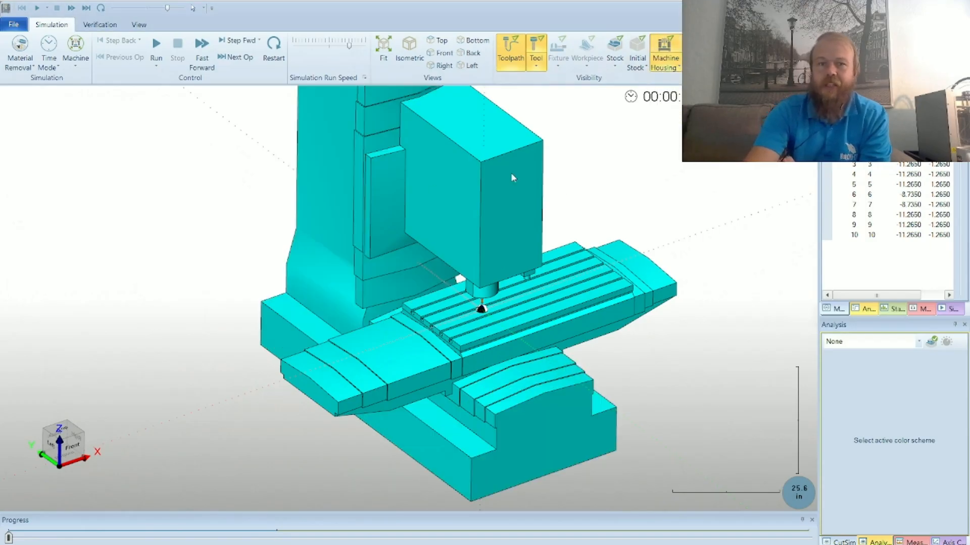
scroll(510, 241, "up", 2)
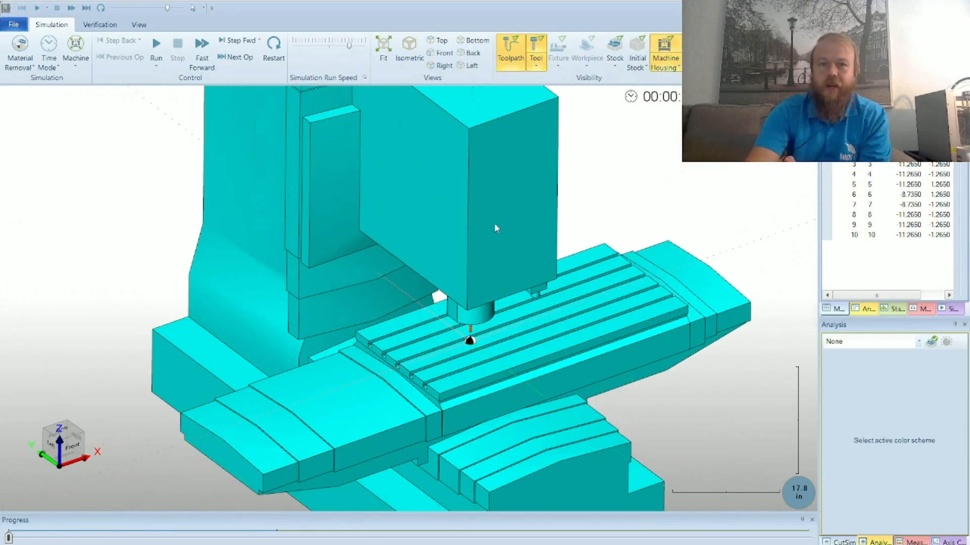
- Show the stock in the simulation, examine the tool and stock over the machine table up close, and close the simulation
left_click(76, 63)
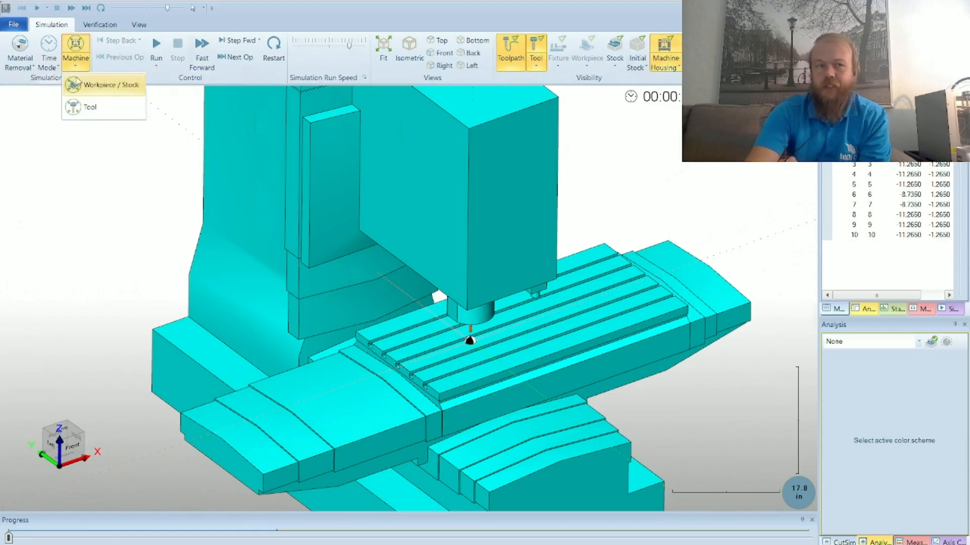
left_click(101, 85)
left_click(78, 57)
left_click(89, 84)
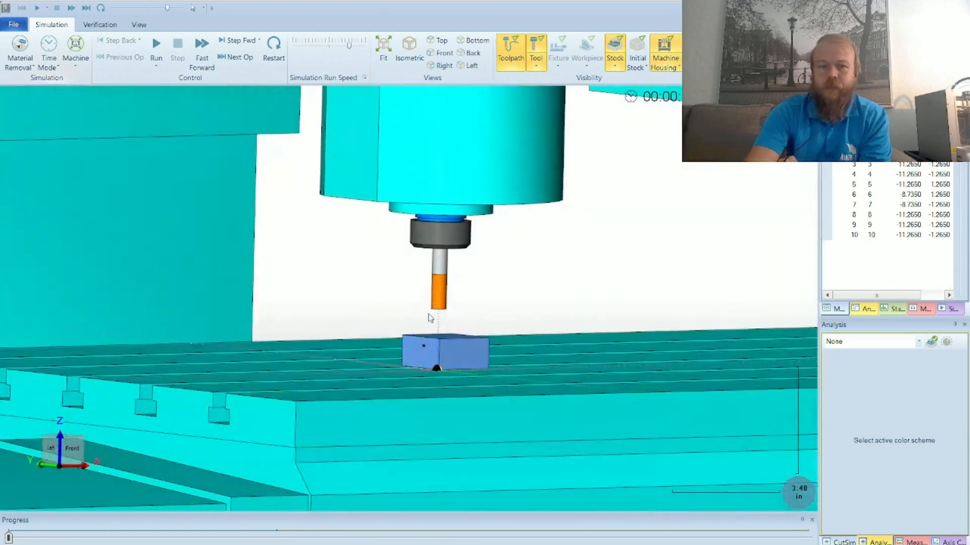
middle_click_drag(428, 315, 474, 319)
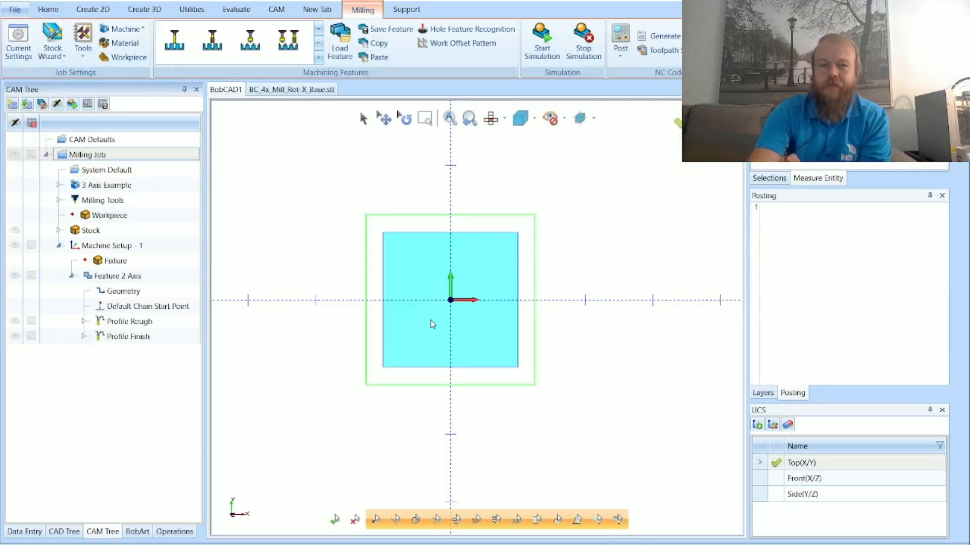
- Start a cube primitive with 2.0000 length, width and height, and set its centre origin to X -2
scroll(430, 320, "down", 3)
middle_click_drag(541, 389, 568, 313)
scroll(440, 336, "up", 4)
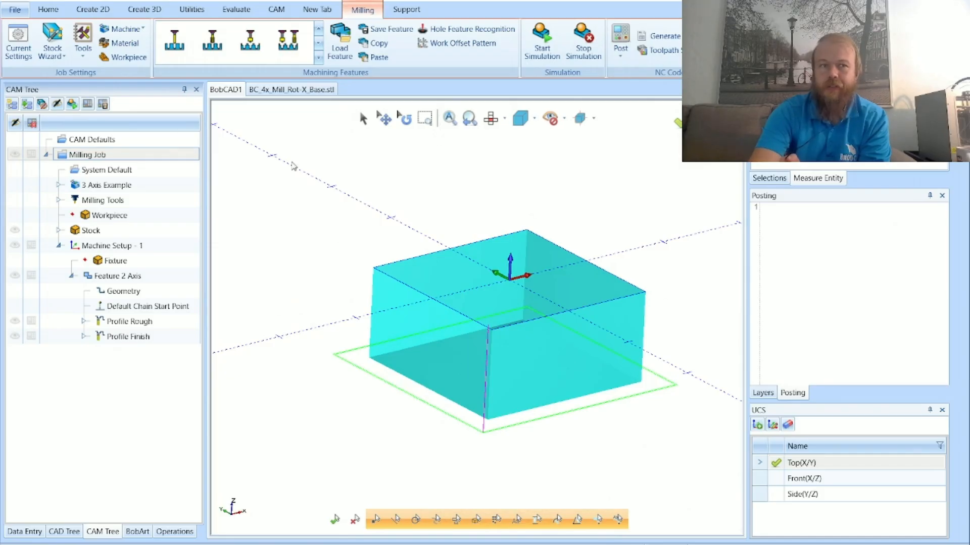
left_click(129, 11)
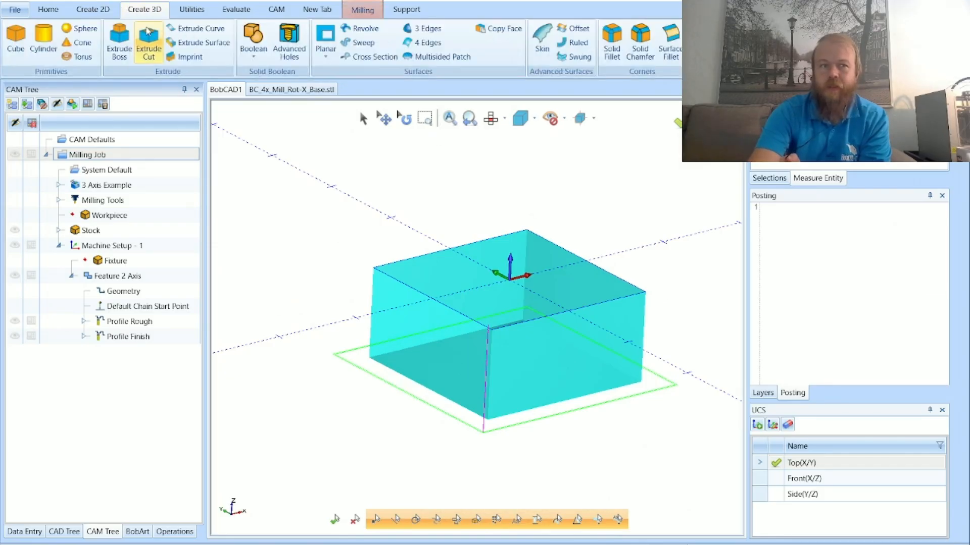
left_click(16, 49)
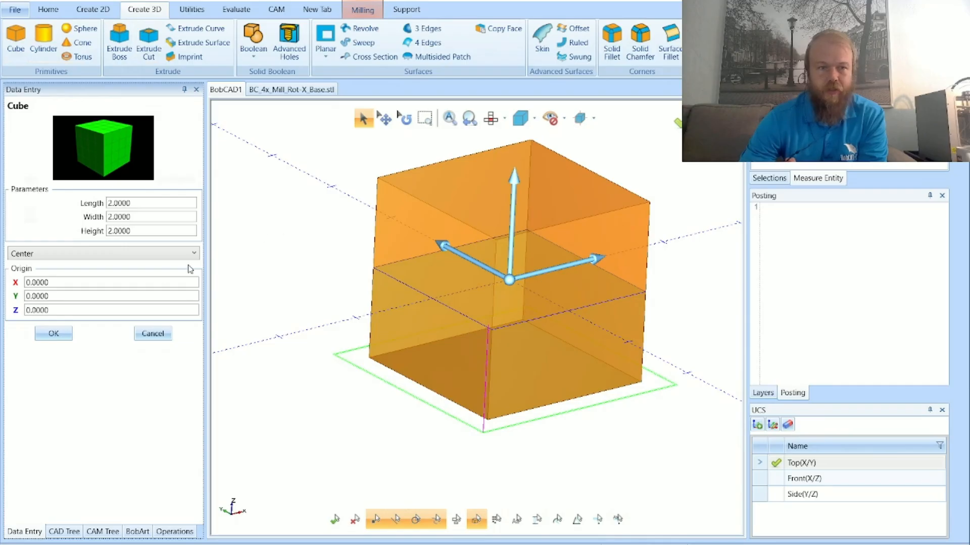
left_click_drag(60, 287, 19, 292)
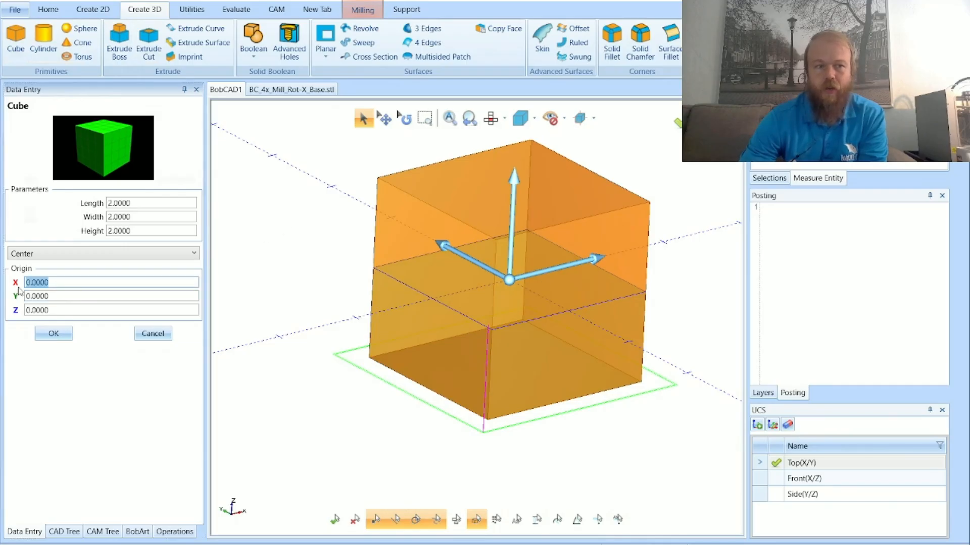
type("-2")
key("Tab")
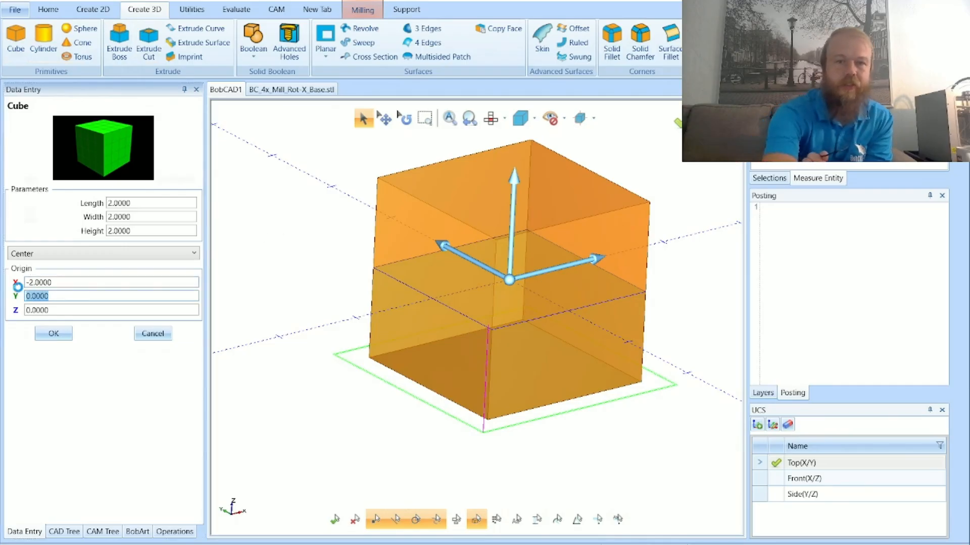
- Set the cube's origin to Z -1.5 and create it beside the stock
middle_click_drag(675, 370, 612, 375)
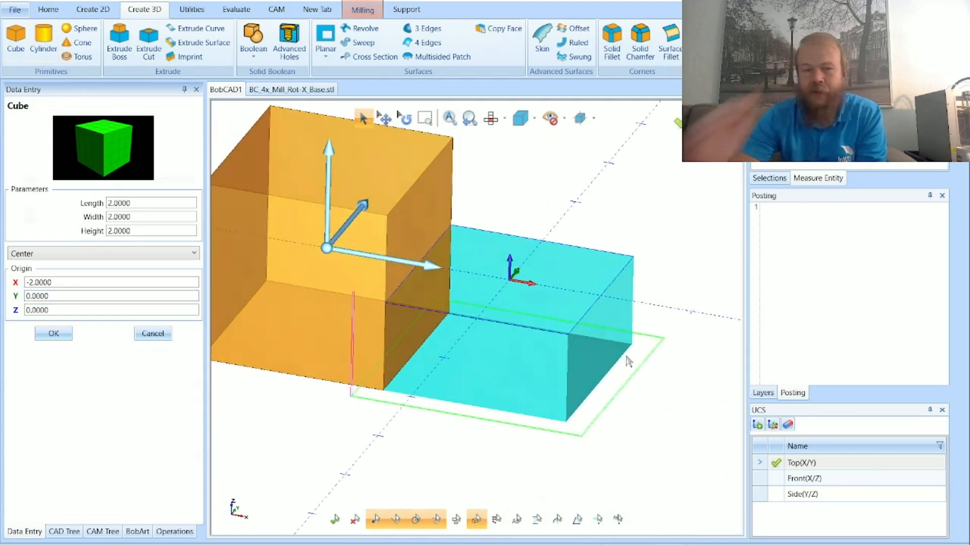
scroll(491, 310, "up", 2)
middle_click_drag(491, 311, 497, 291)
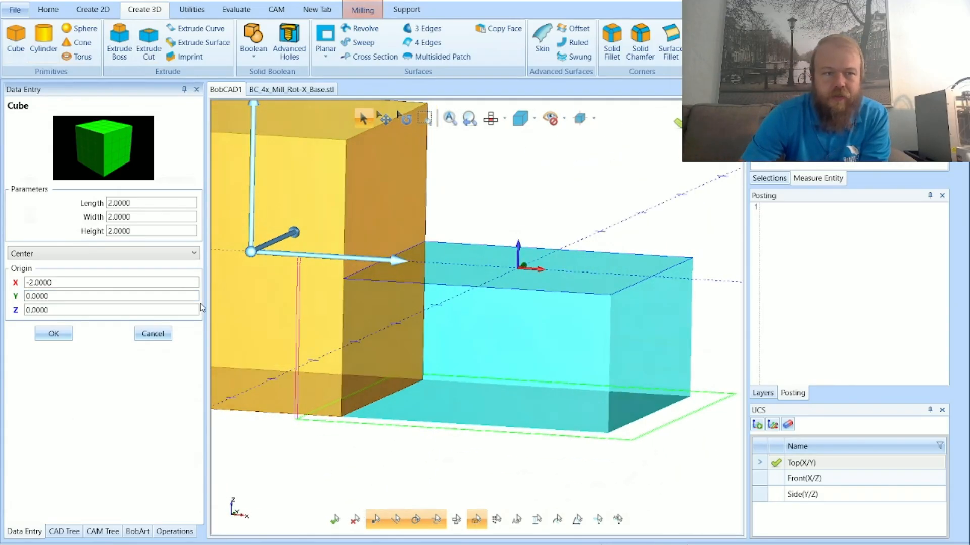
left_click(96, 311)
type("-1.5")
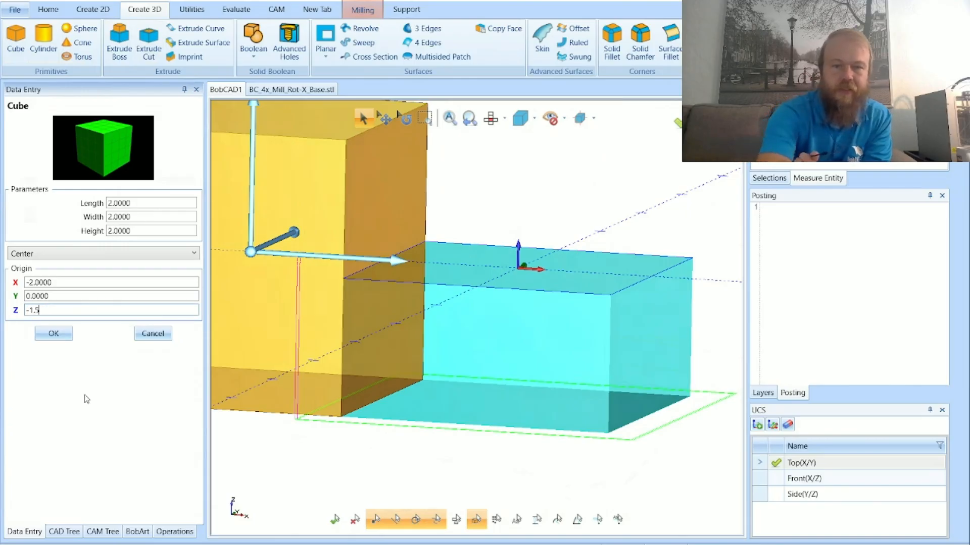
key("Tab")
middle_click_drag(452, 328, 485, 336)
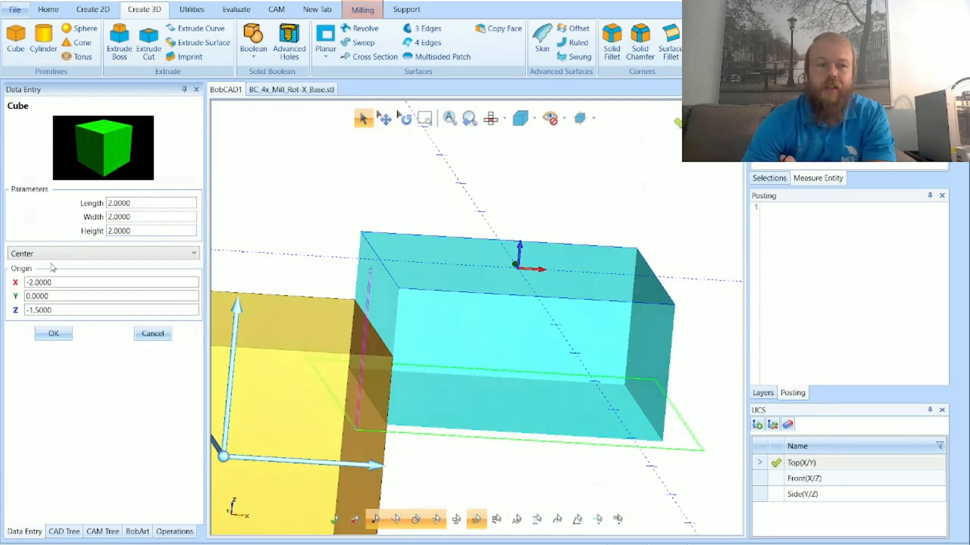
left_click_drag(64, 281, 26, 299)
scroll(507, 306, "down", 1)
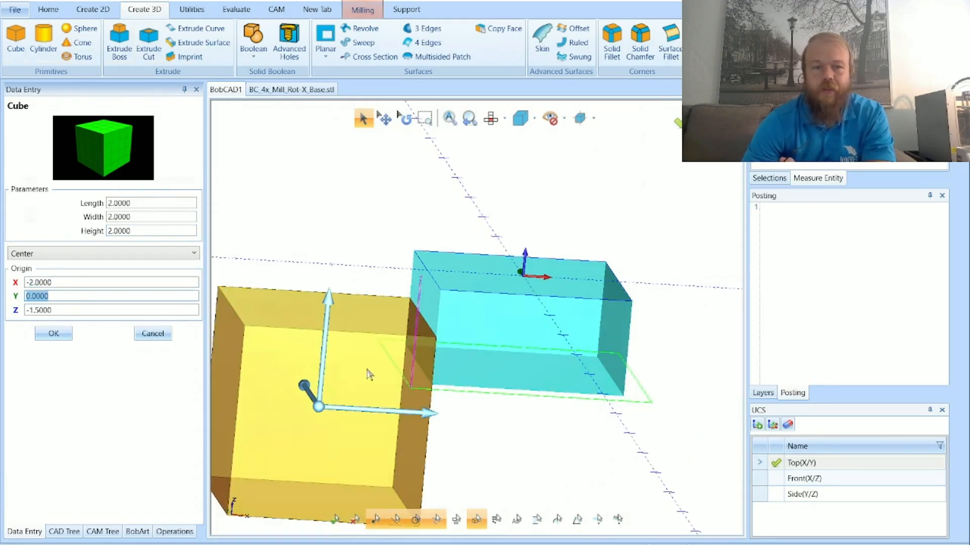
scroll(523, 309, "down", 1)
scroll(454, 349, "up", 1)
middle_click_drag(594, 298, 576, 306)
left_click(66, 333)
scroll(286, 305, "down", 1)
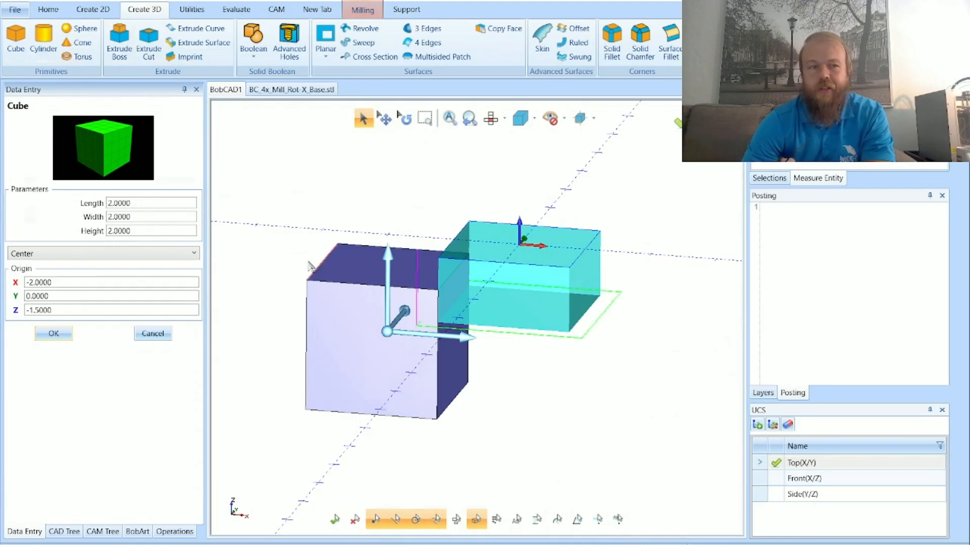
- Create a matching cube on the opposite side of the stock with its X origin at 2, and close the cube command
double_click(31, 283)
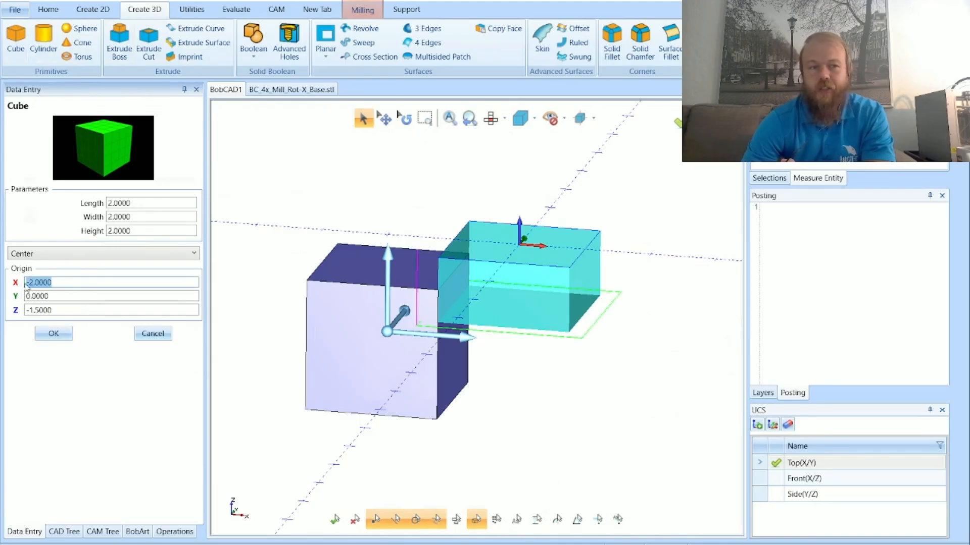
left_click(28, 282)
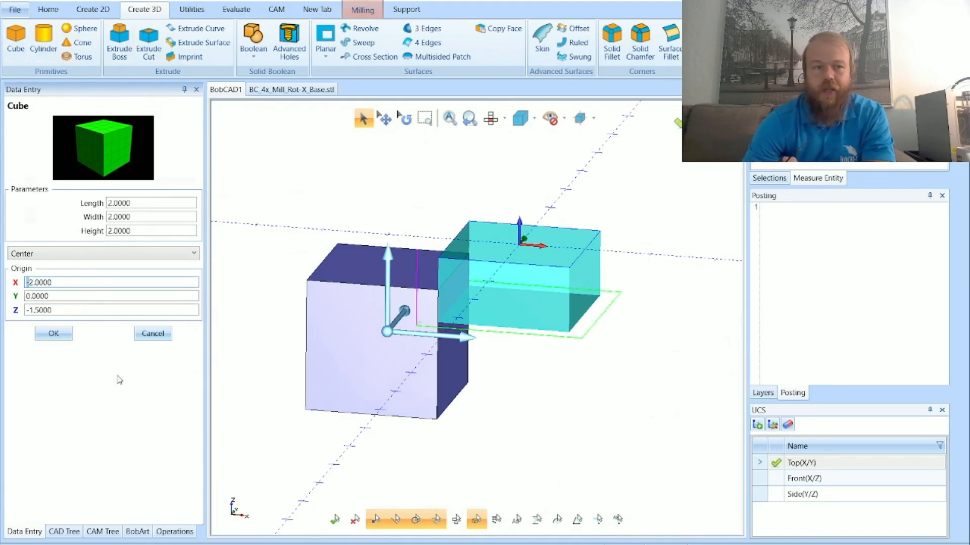
key("BackSpace")
key("Tab")
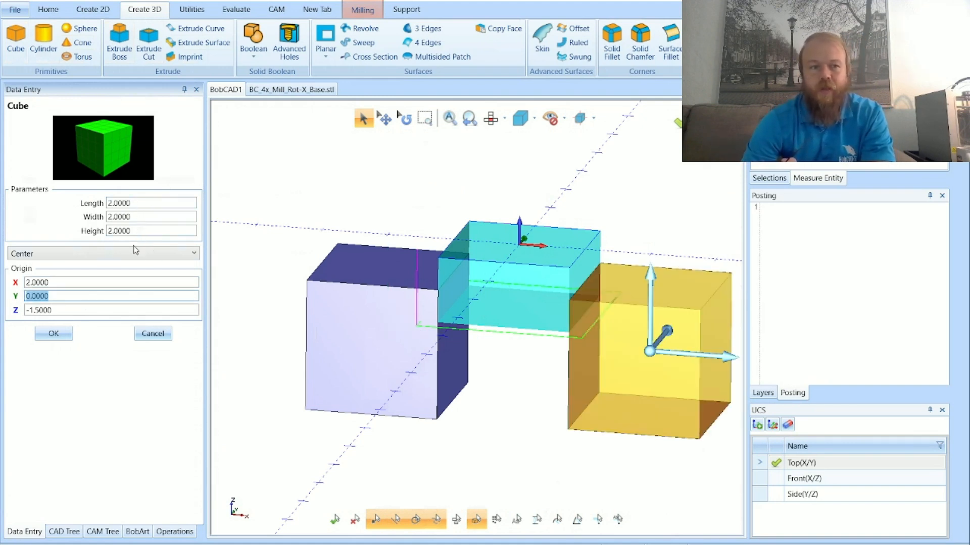
left_click(58, 283)
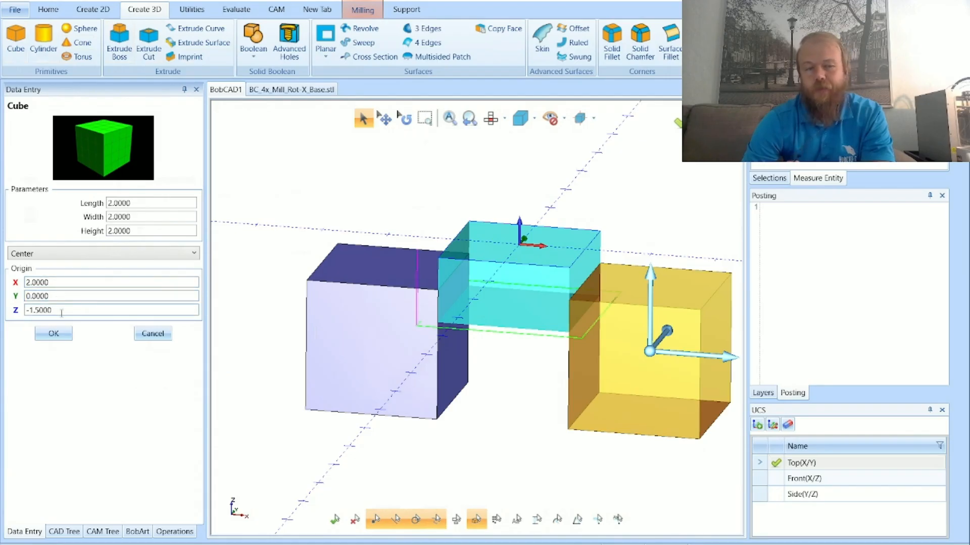
left_click(54, 334)
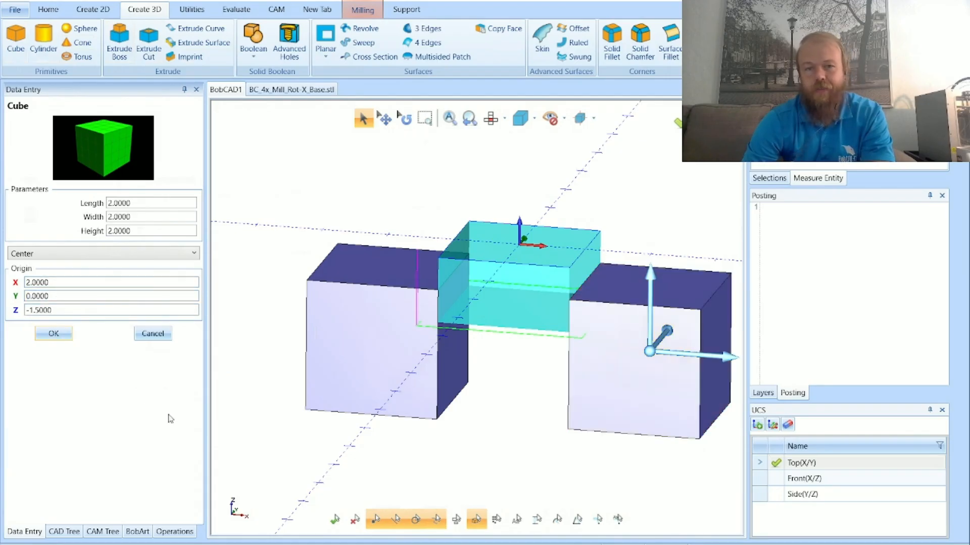
left_click(153, 334)
scroll(326, 345, "down", 3)
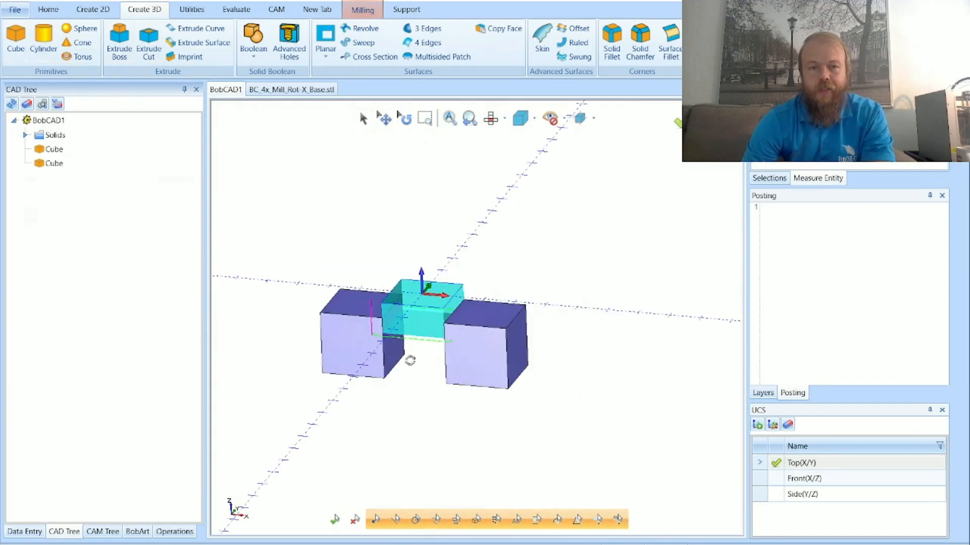
- Remove the assigned geometry from Feature 2 Axis in the milling job
scroll(399, 351, "up", 5)
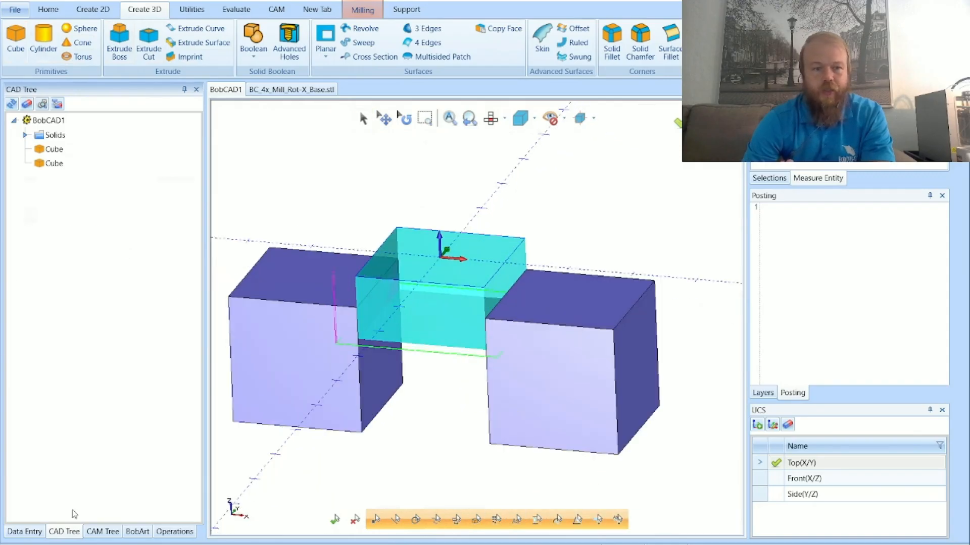
left_click(103, 531)
left_click(184, 246)
scroll(497, 283, "up", 3)
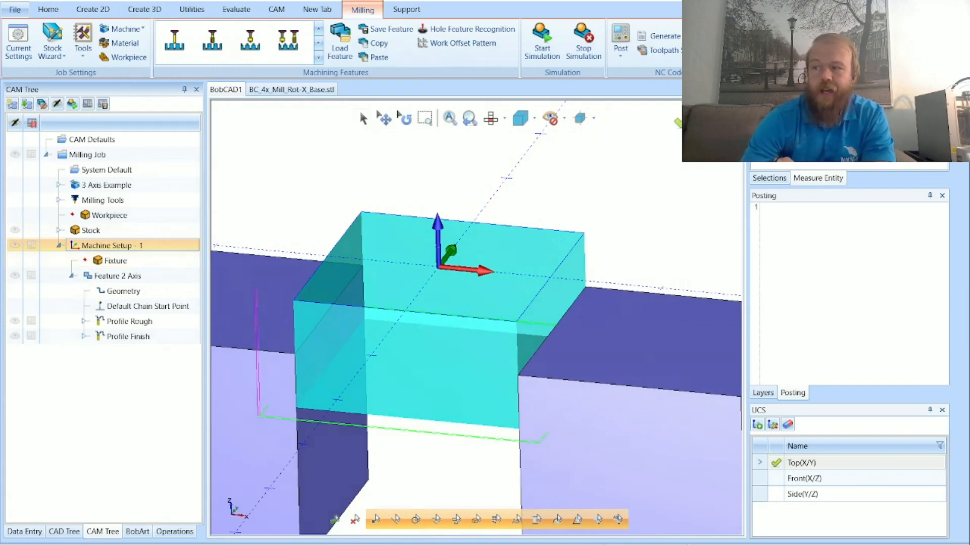
scroll(457, 286, "down", 4)
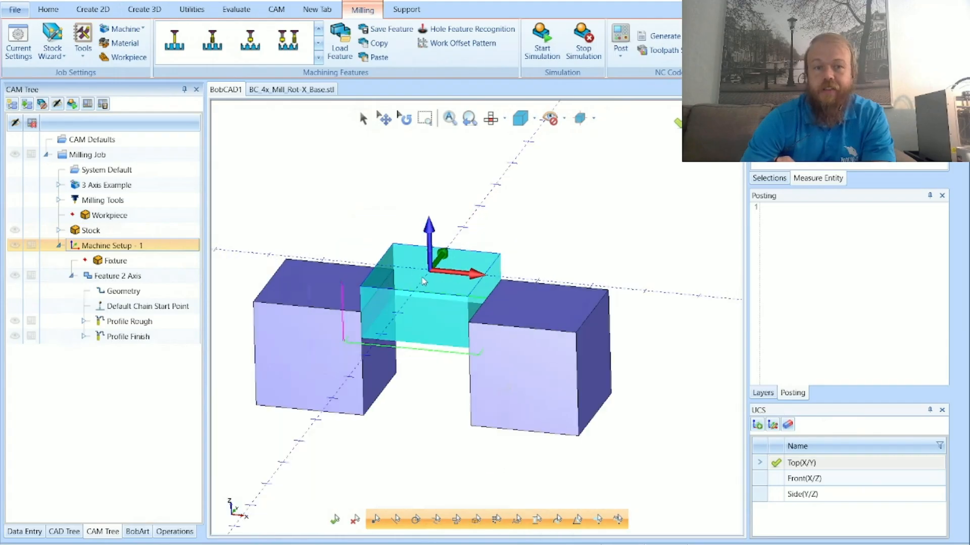
scroll(278, 267, "up", 2)
left_click_drag(85, 268, 85, 266)
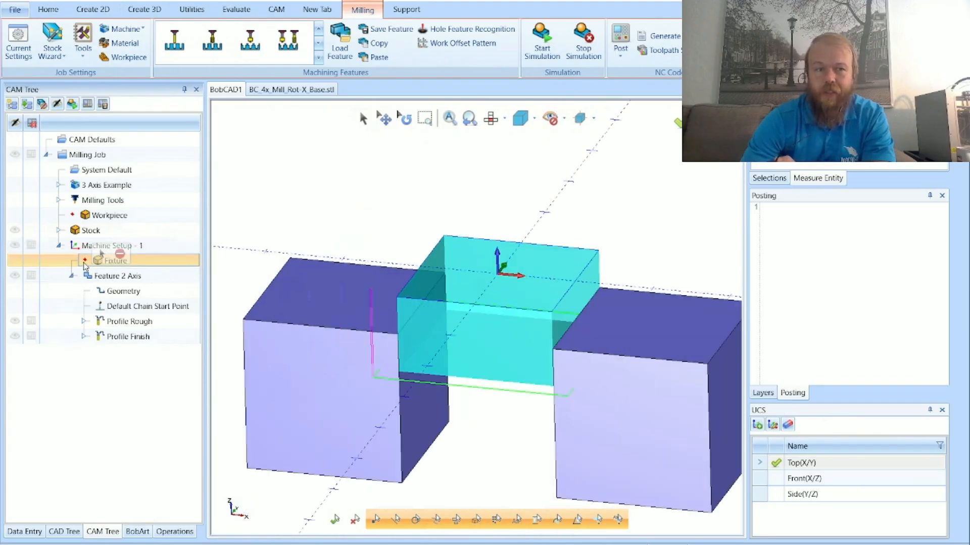
right_click(118, 296)
left_click(126, 319)
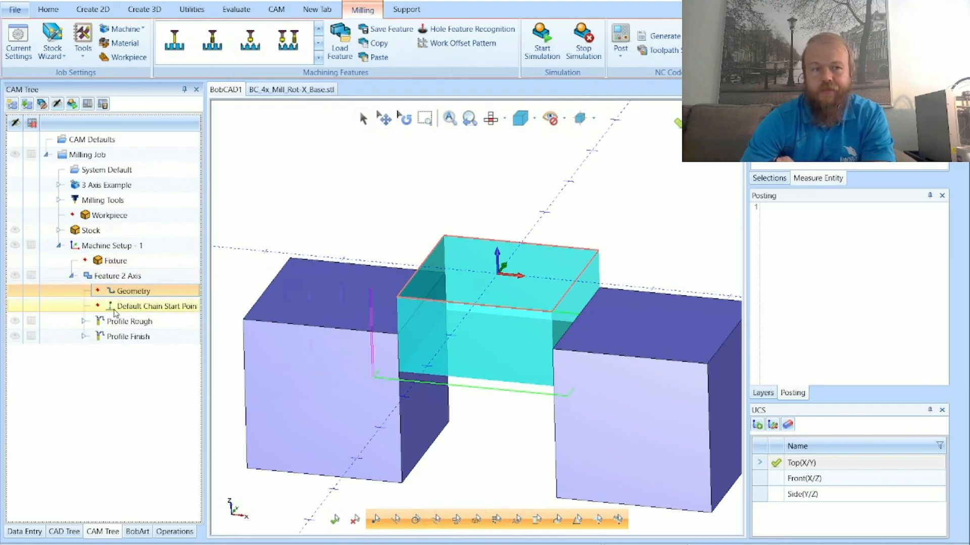
- Assign both cubes as the fixture of Machine Setup - 1
right_click(129, 267)
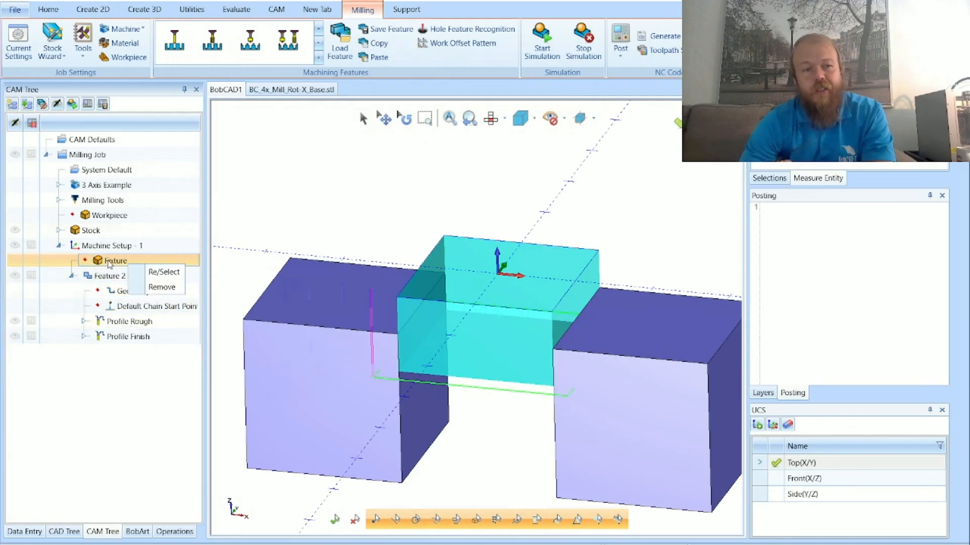
left_click(137, 272)
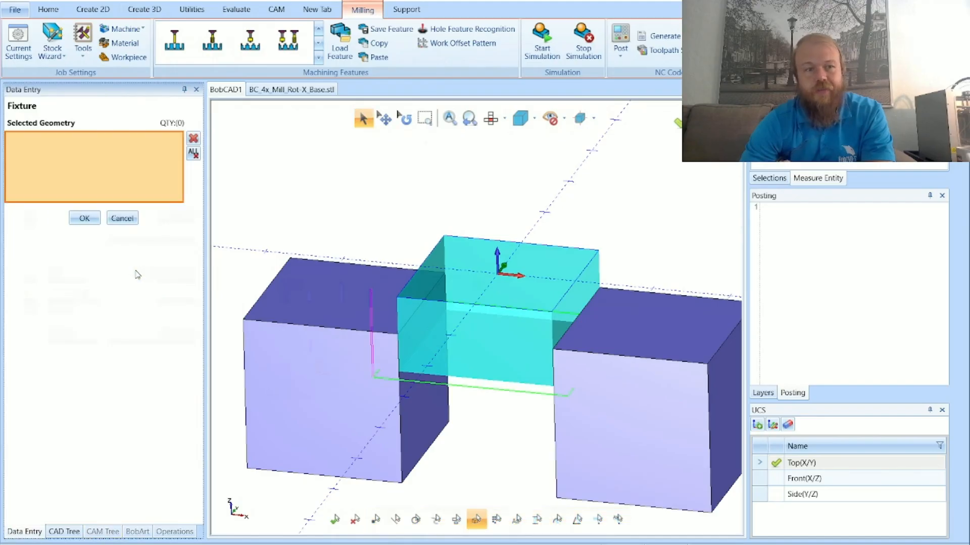
left_click(302, 327)
left_click(673, 387)
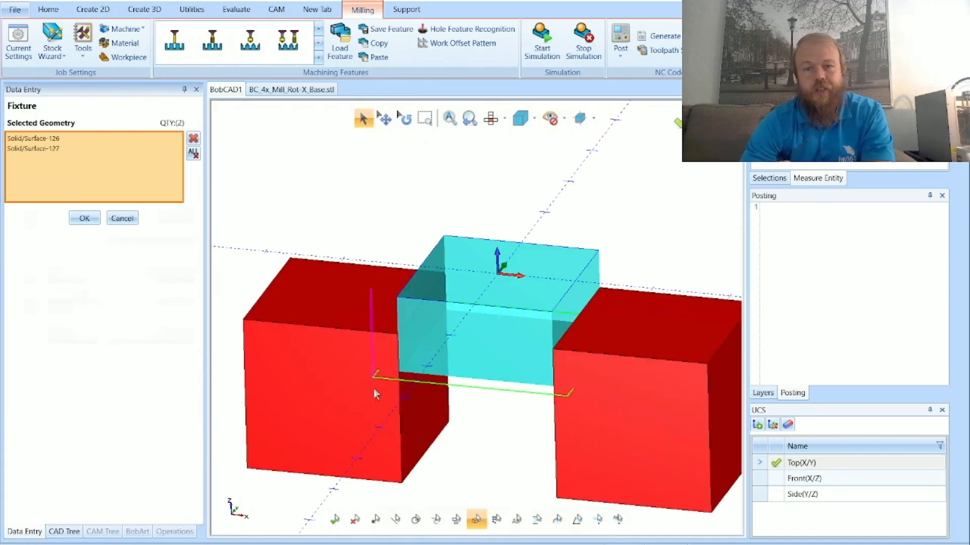
left_click(84, 219)
- Simulate the job, examine up close how the fixture blocks and stock sit on the machine table, and close the simulation
left_click(542, 43)
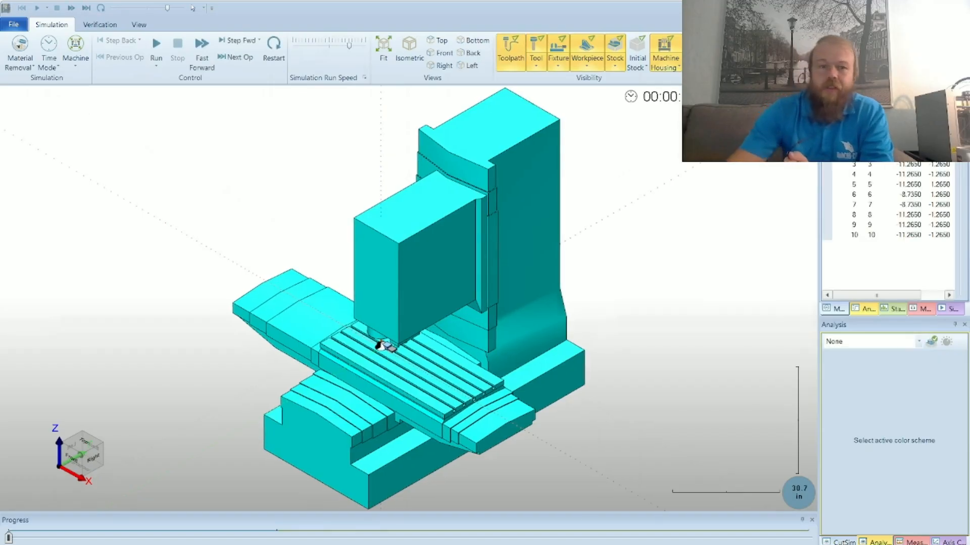
scroll(389, 353, "up", 8)
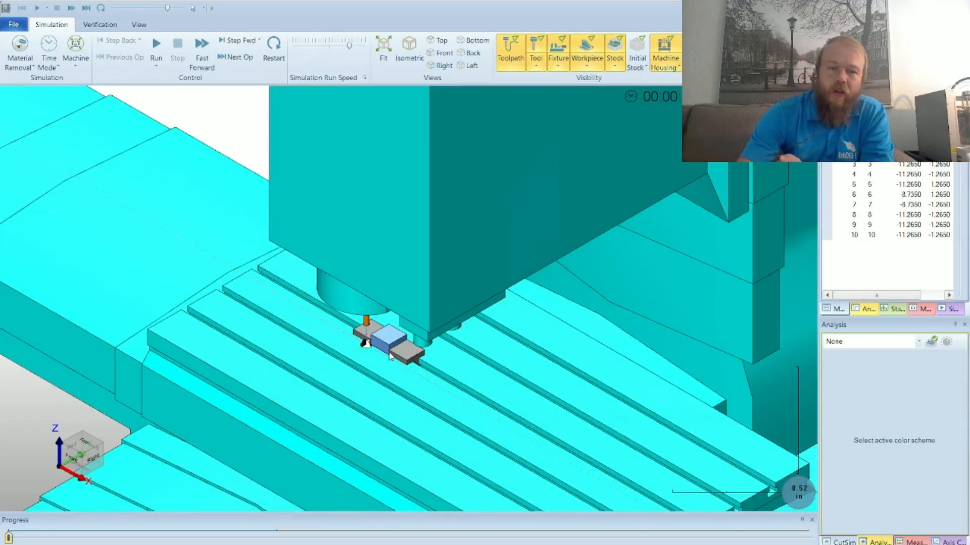
middle_click_drag(455, 392, 456, 376)
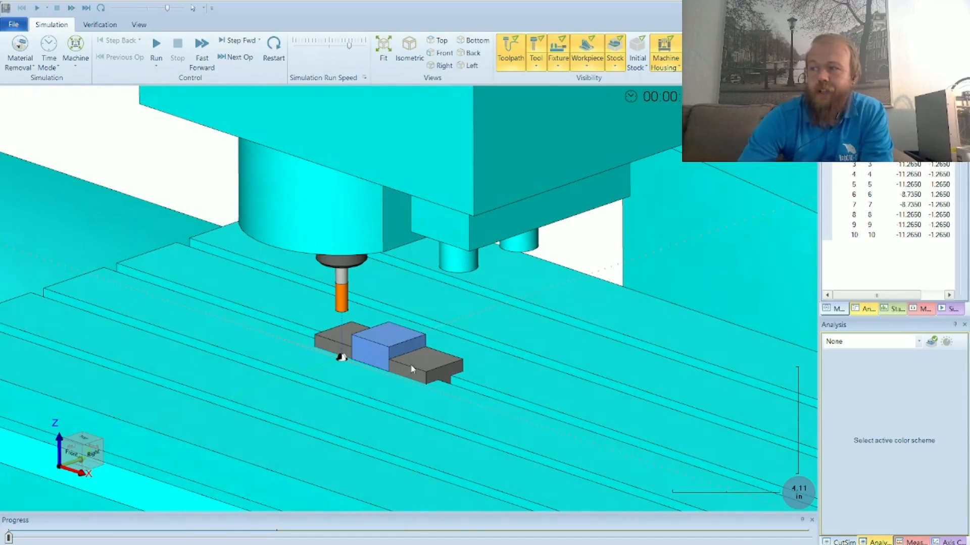
scroll(408, 374, "up", 8)
middle_click_drag(534, 368, 463, 389)
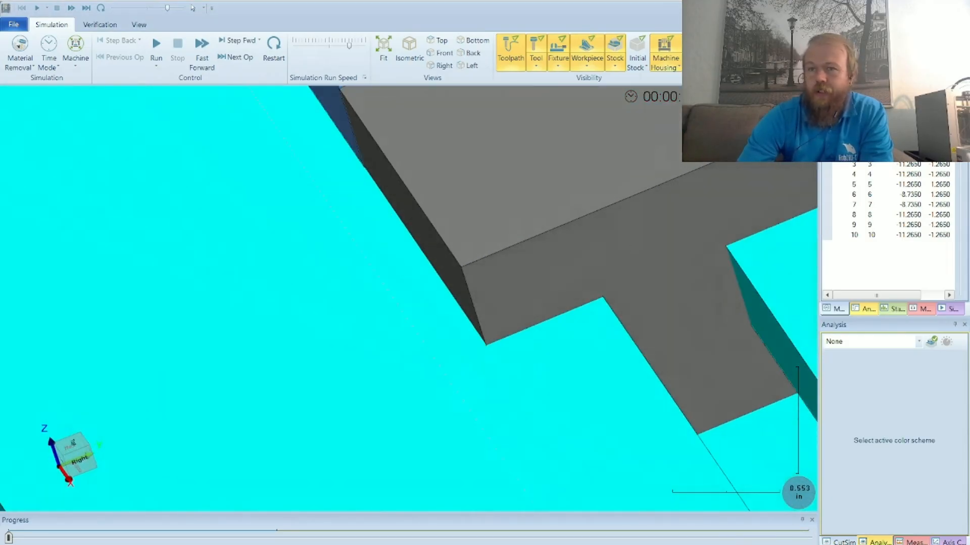
left_click(958, 7)
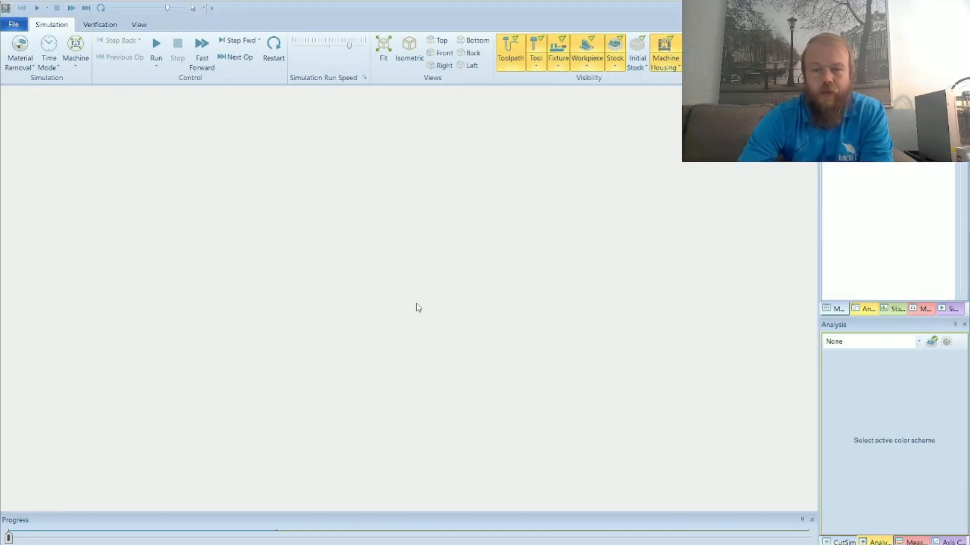
- Set the work offset of Machine Setup - 1 to X 0 and Z 2, and accept the setup
scroll(298, 284, "down", 2)
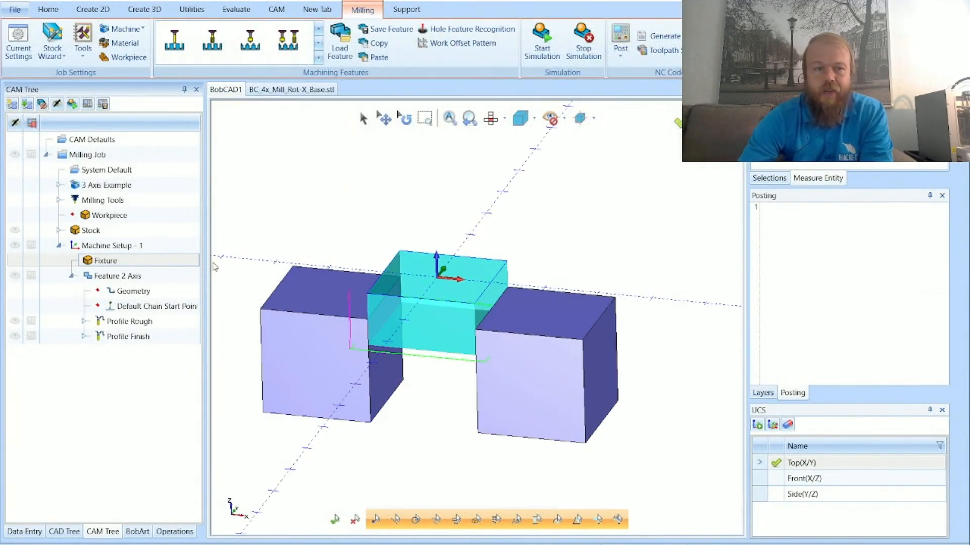
right_click(112, 248)
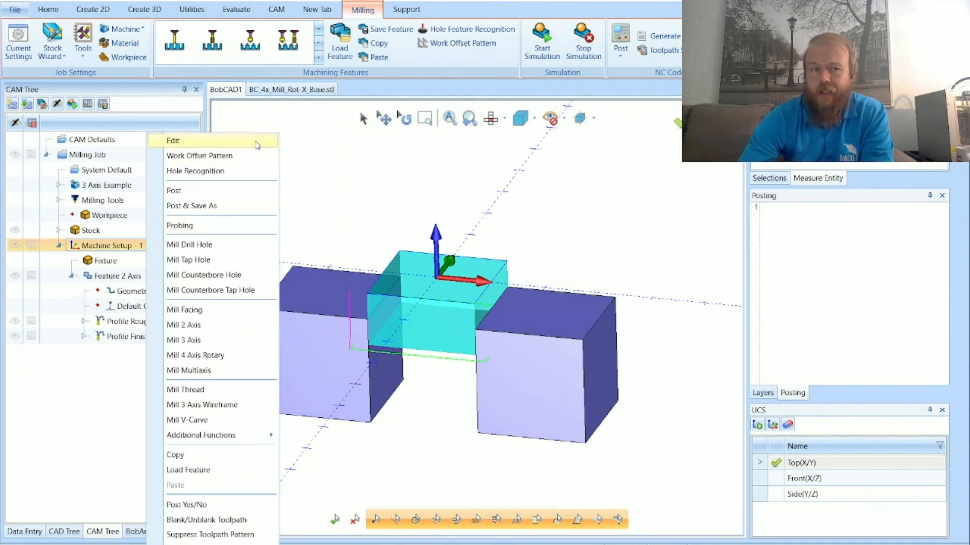
left_click(258, 144)
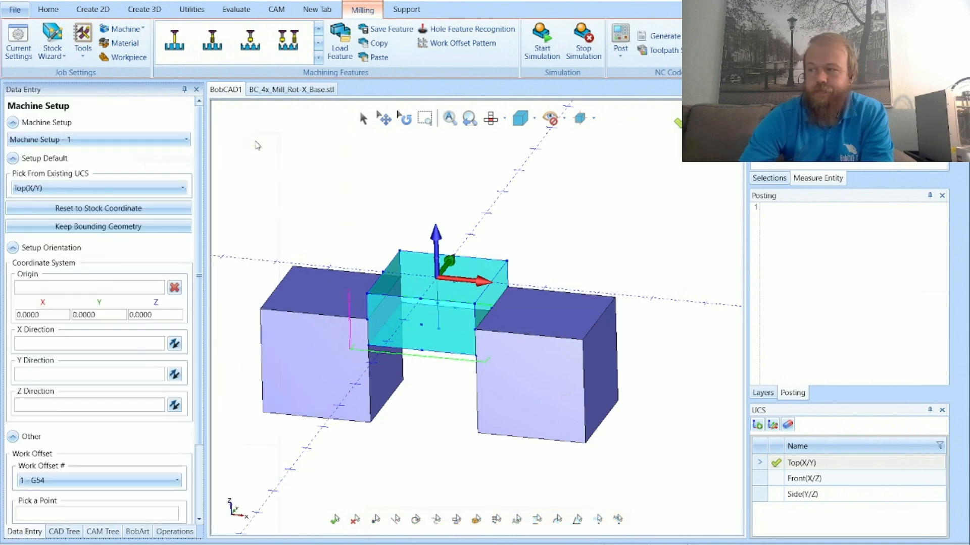
scroll(182, 258, "down", 1)
scroll(183, 259, "down", 2)
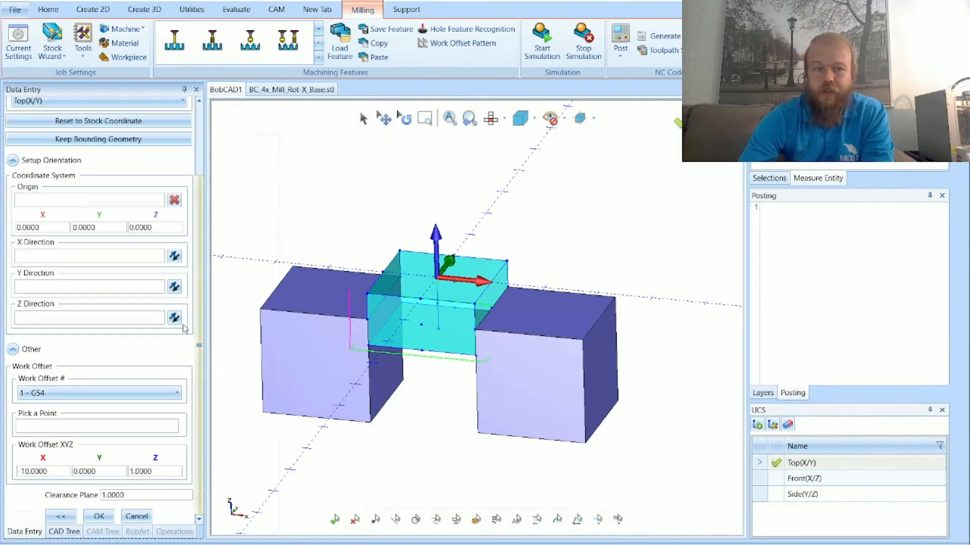
left_click_drag(164, 475, 121, 481)
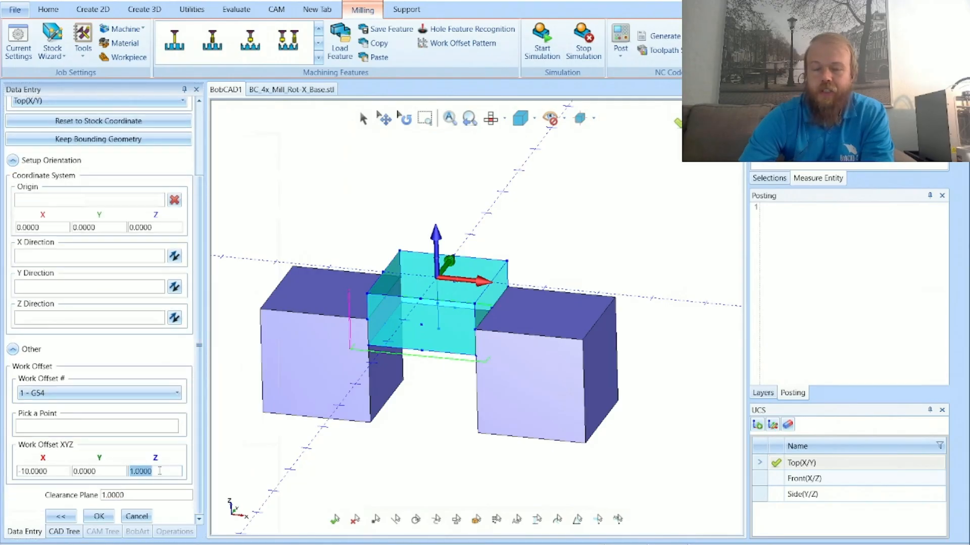
type("2")
left_click_drag(40, 471, 8, 485)
type("0")
key("Tab")
key("Tab")
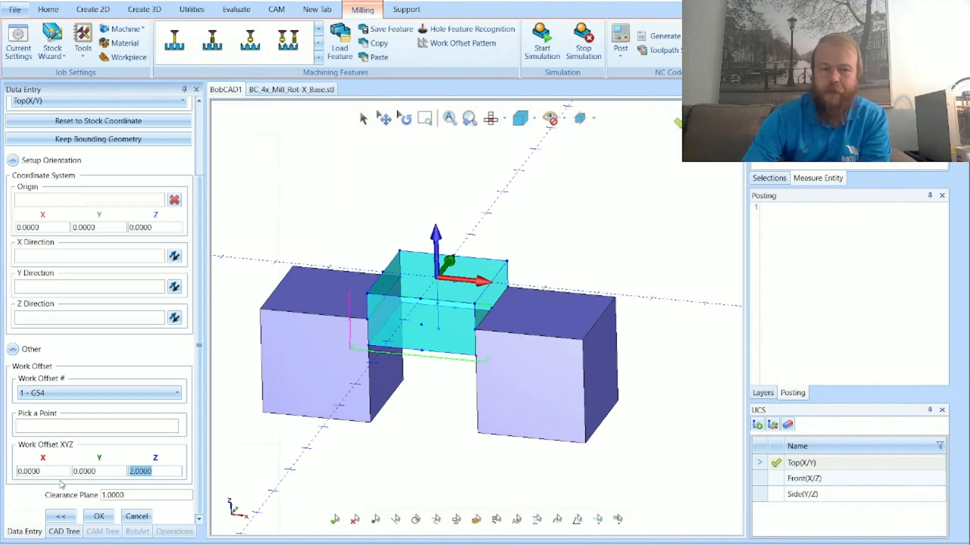
left_click(100, 517)
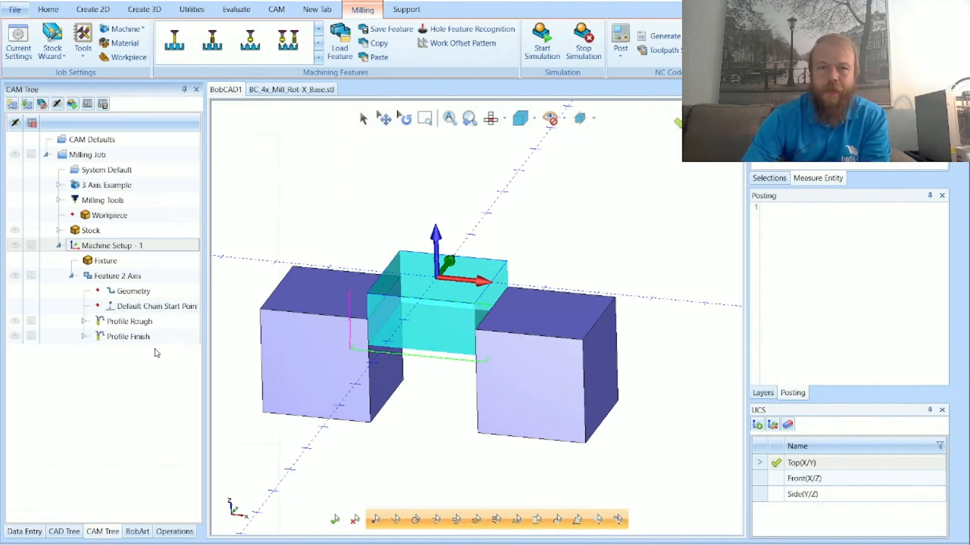
- Simulate the job, examine how the stock and fixture blocks sit on the machine table, and close the simulation
left_click(542, 41)
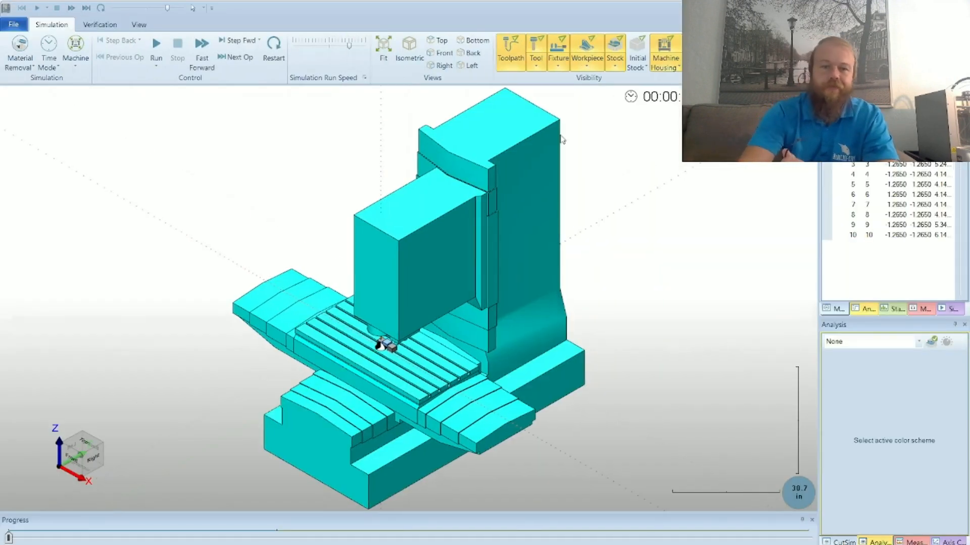
scroll(364, 341, "up", 10)
middle_click_drag(397, 335, 571, 303)
left_click(958, 7)
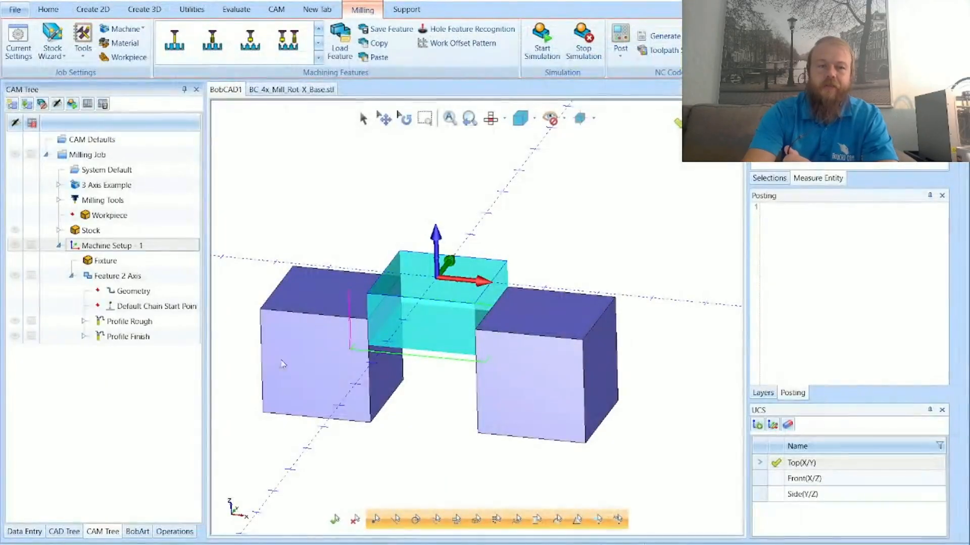
right_click(170, 246)
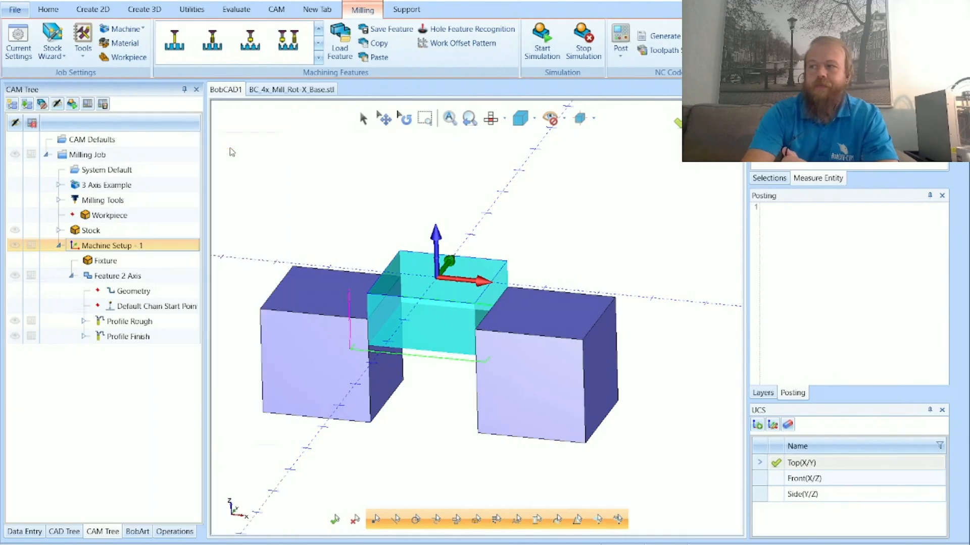
left_click(232, 156)
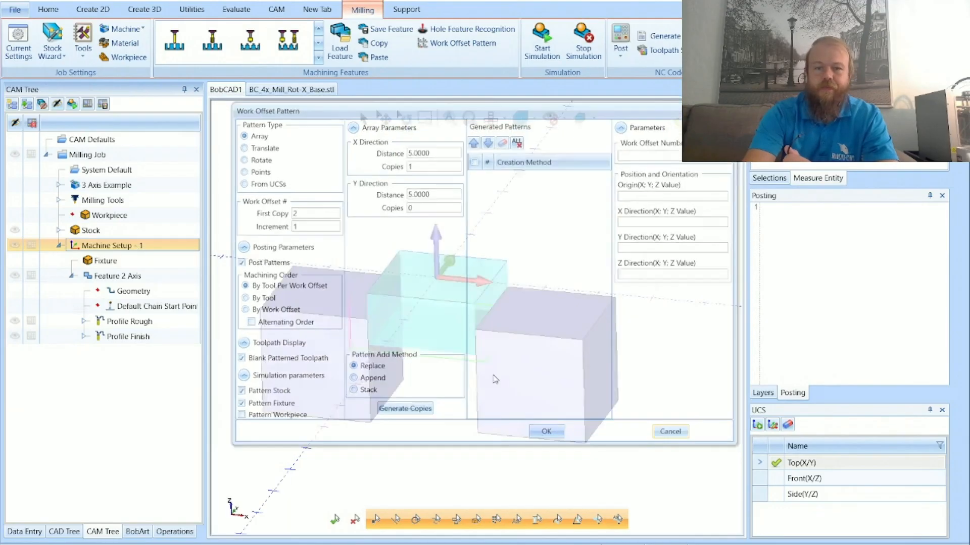
left_click(680, 439)
- Set the Z work offset of Machine Setup - 1 to 2.5 and accept the setup
right_click(169, 254)
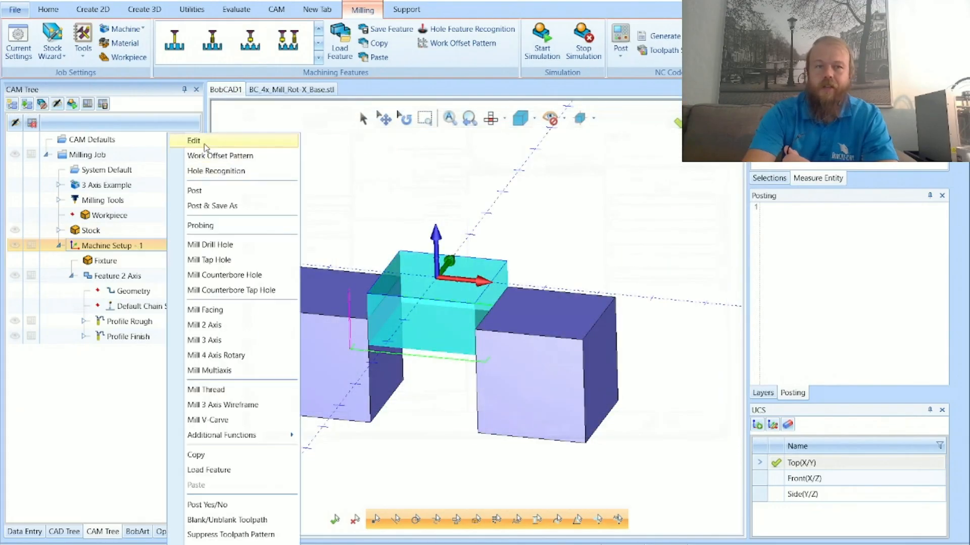
left_click(172, 141)
double_click(152, 472)
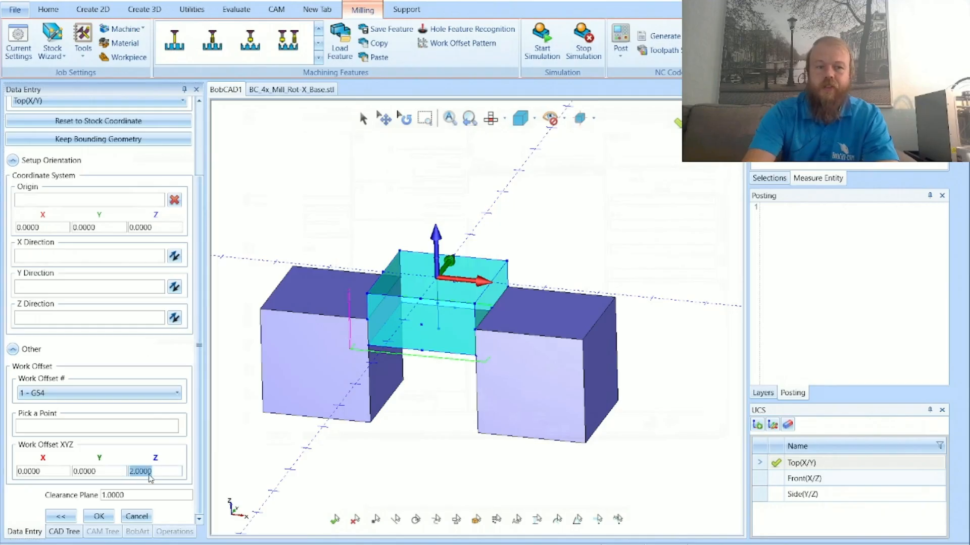
type("2.5")
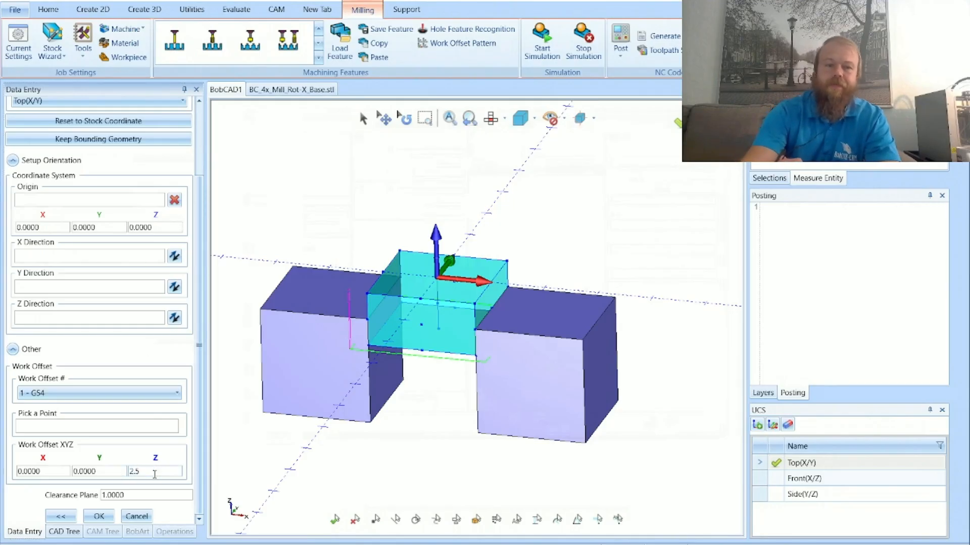
left_click(99, 516)
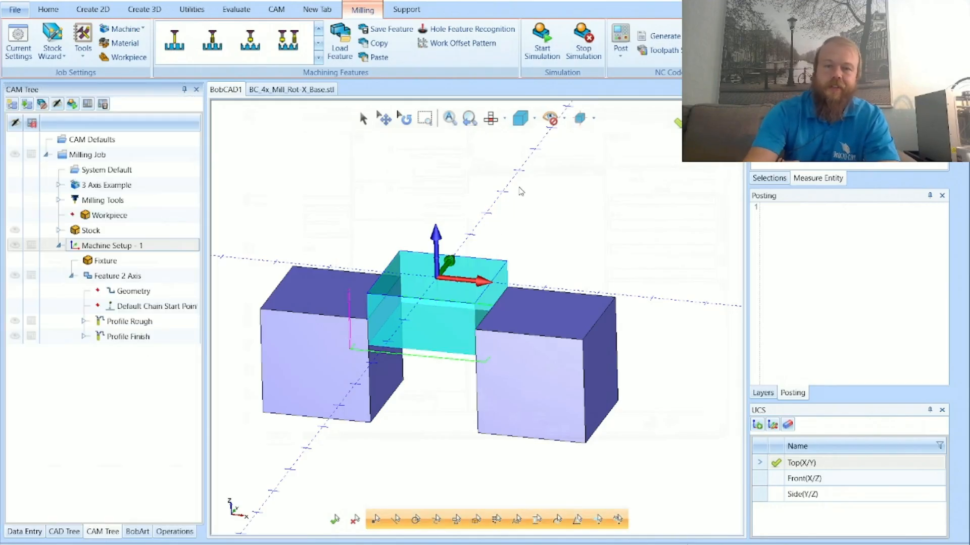
- Simulate the job again, examine the height of the fixture blocks and stock above the table from several angles, and close the simulation
left_click(541, 40)
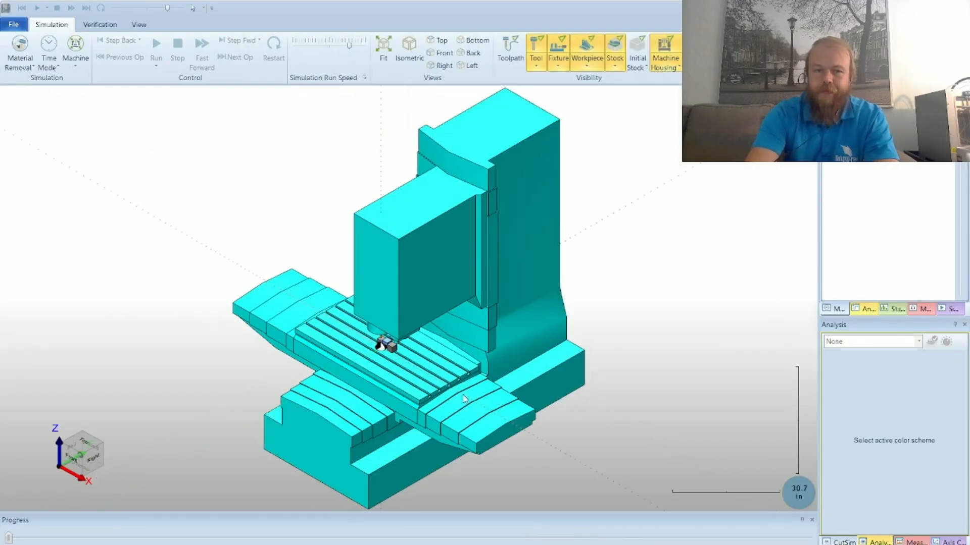
scroll(386, 352, "up", 10)
scroll(391, 352, "down", 3)
middle_click_drag(397, 352, 580, 388)
scroll(407, 353, "up", 5)
scroll(580, 387, "down", 10)
scroll(579, 395, "down", 3)
middle_click_drag(471, 390, 562, 395)
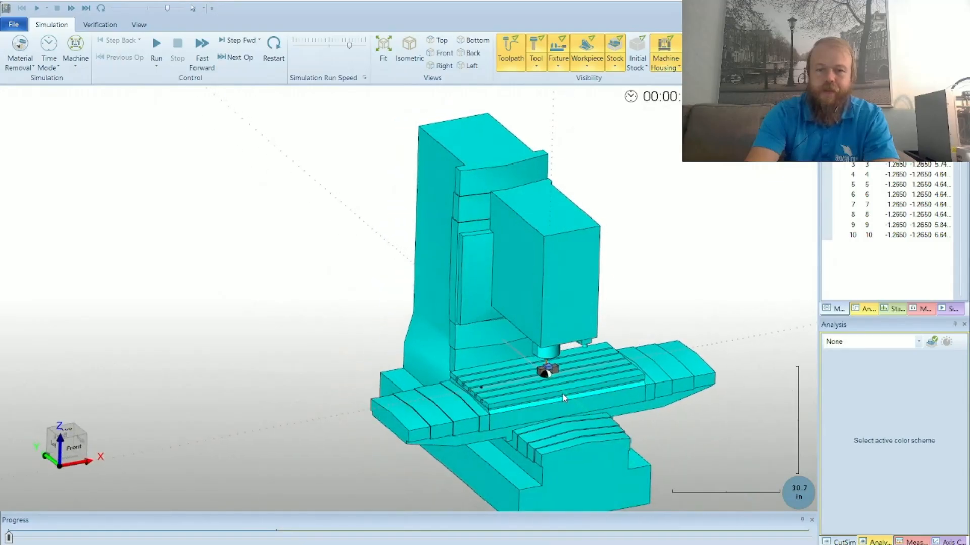
scroll(345, 347, "down", 3)
scroll(480, 365, "up", 3)
scroll(479, 365, "up", 10)
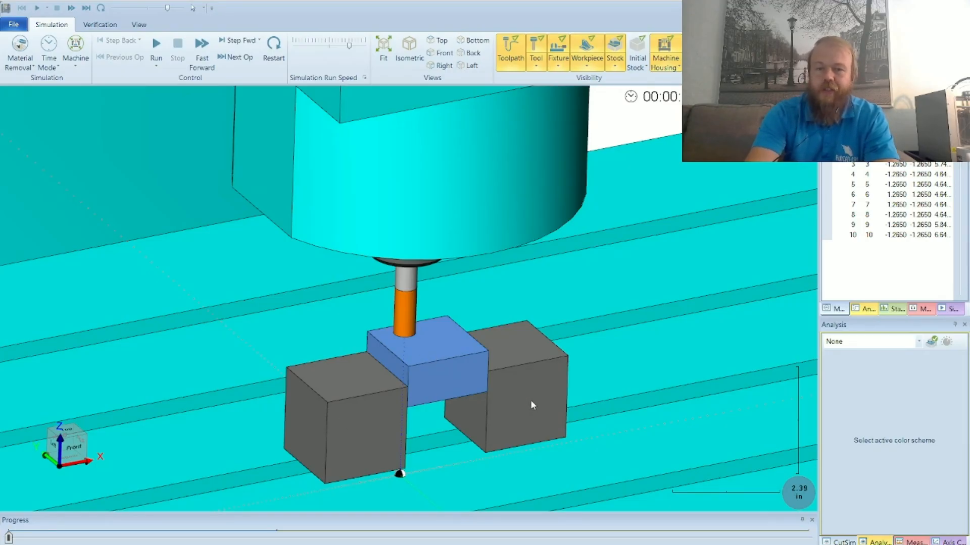
scroll(511, 348, "down", 10)
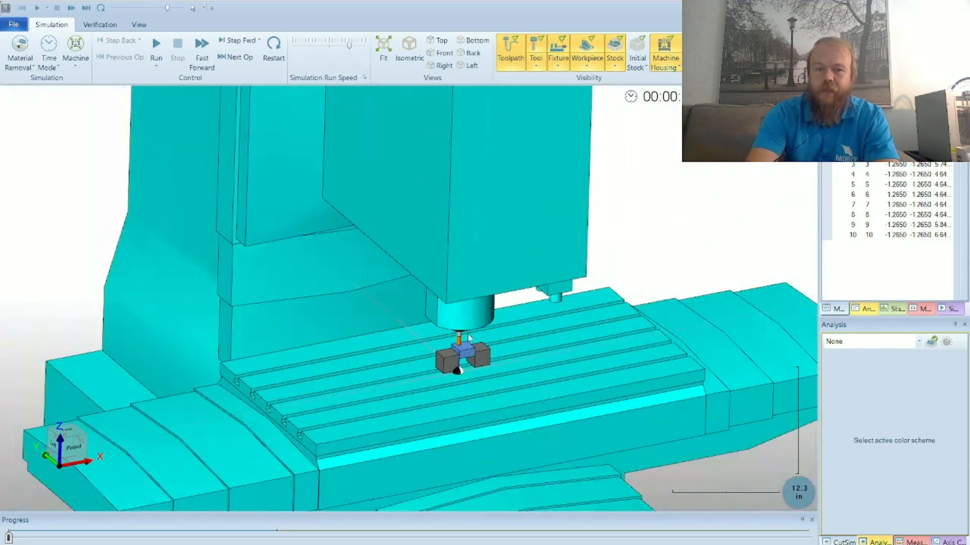
scroll(463, 441, "down", 3)
scroll(429, 359, "up", 5)
scroll(446, 385, "down", 2)
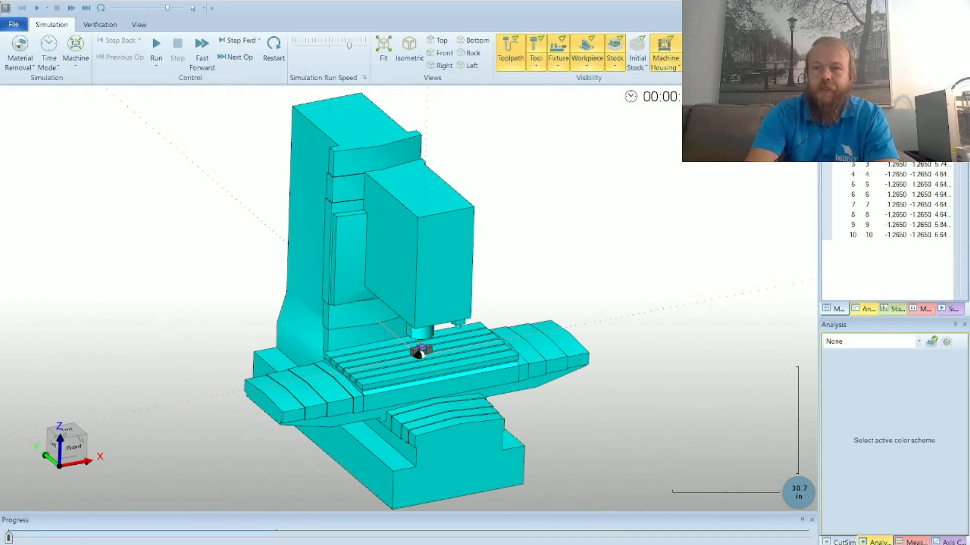
left_click(958, 6)
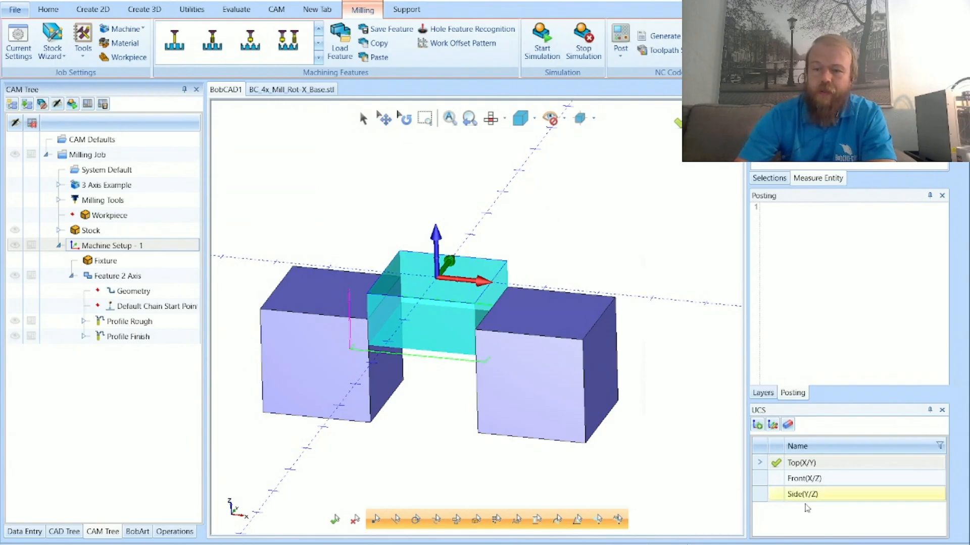
- Check the dates in the system calendar and close it
key("super+n")
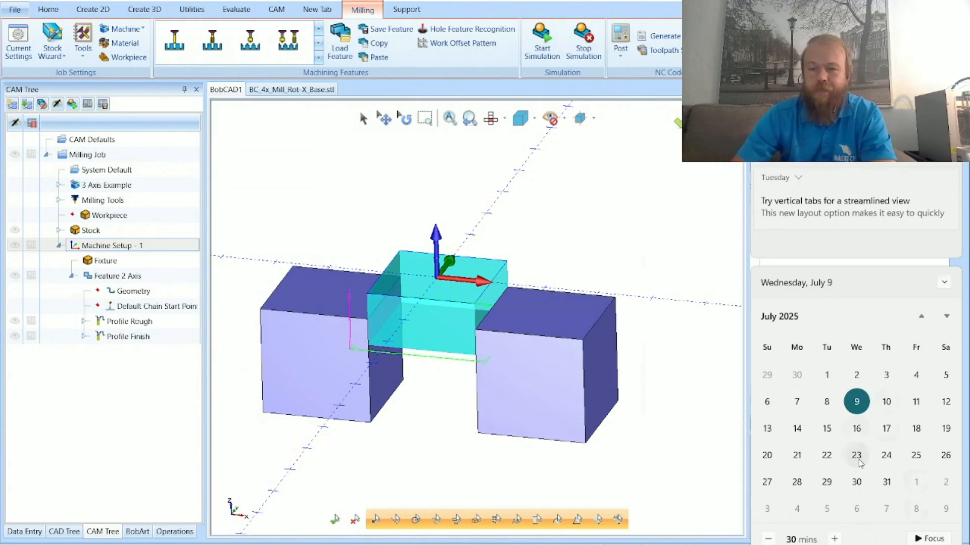
left_click(673, 286)
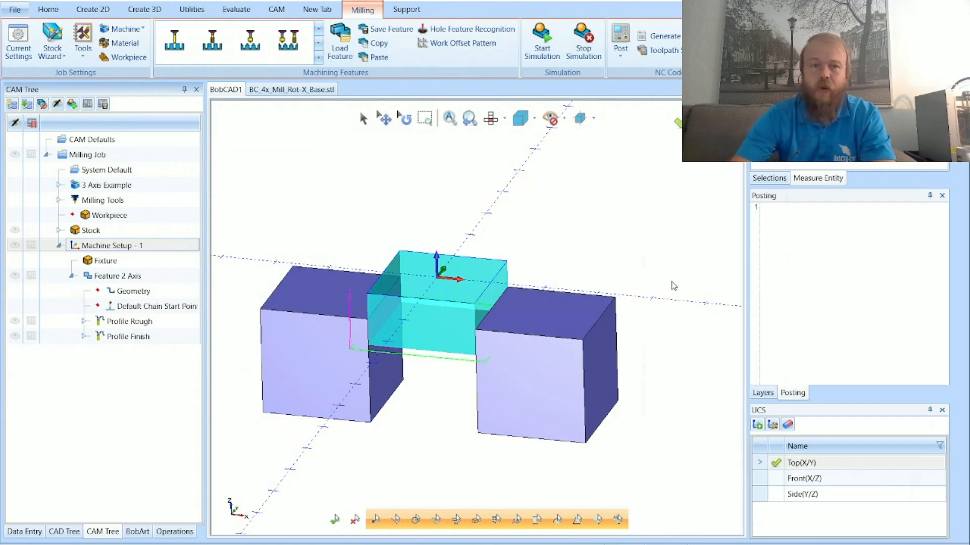
- Open the mh_3x_Mill_Base STL file from the 3 Axis Example folder in inches, and return to the BobCAD1 document
left_click(17, 11)
left_click(35, 54)
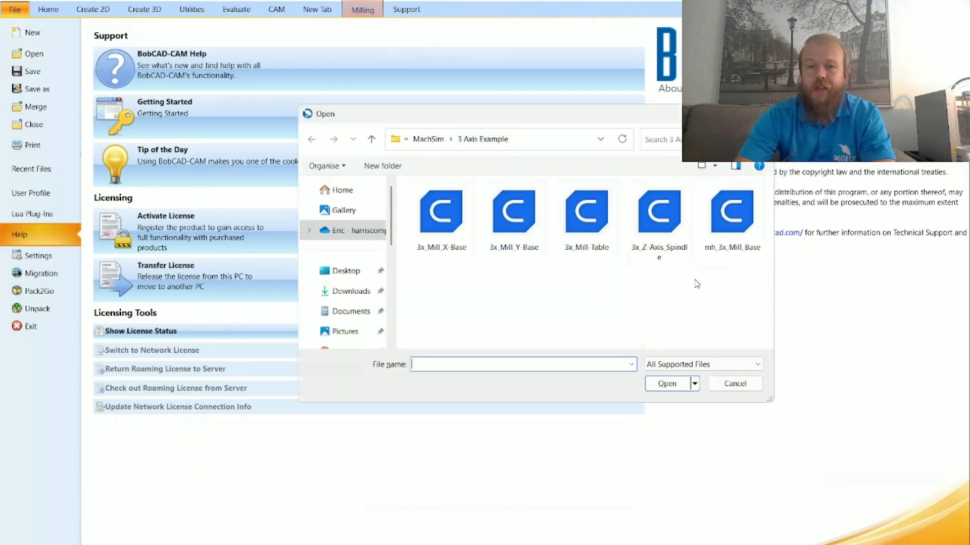
double_click(723, 241)
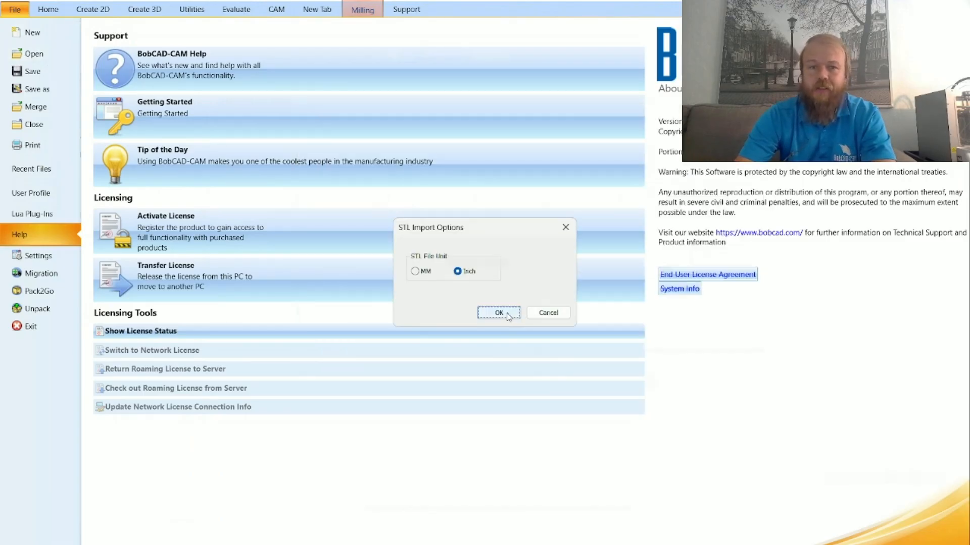
left_click(509, 319)
middle_click_drag(619, 394, 439, 281)
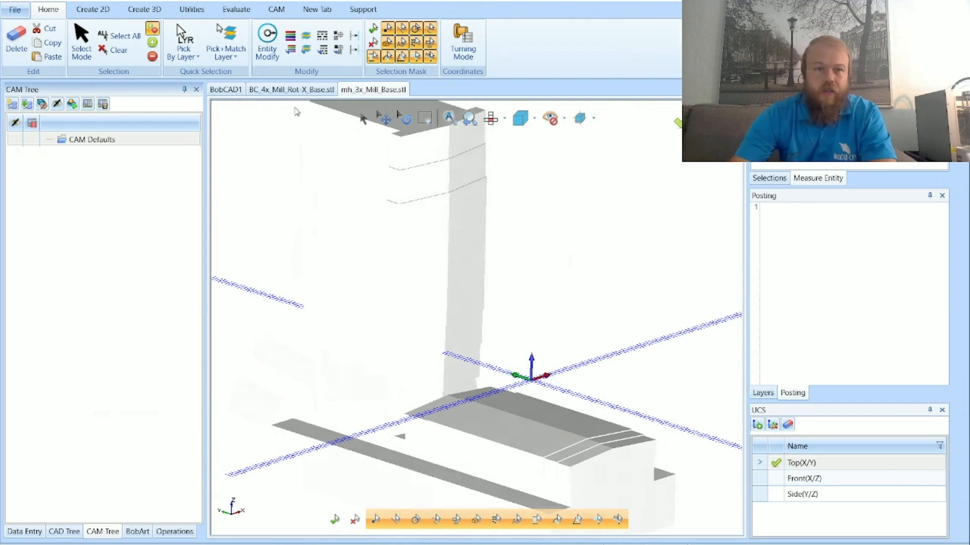
left_click(283, 95)
left_click(217, 97)
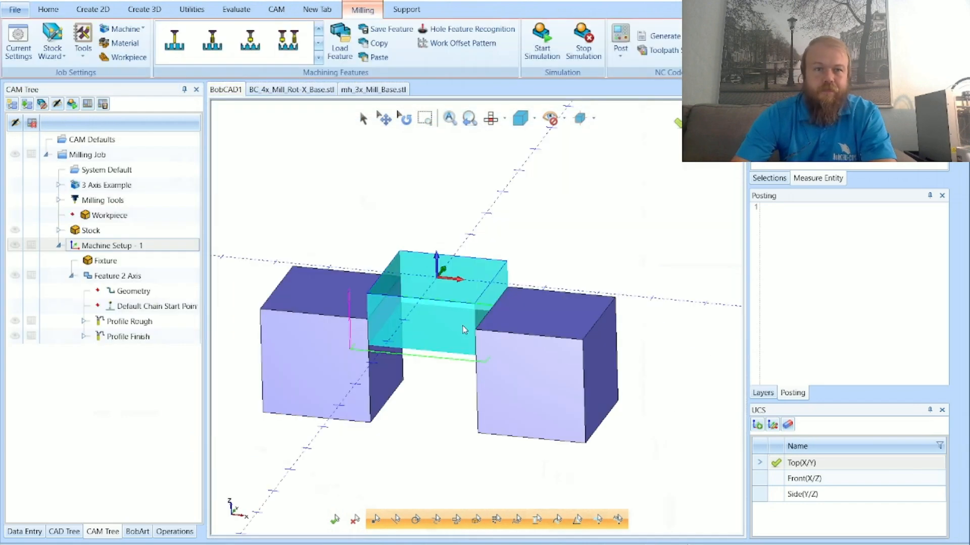
scroll(424, 377, "down", 3)
middle_click_drag(404, 388, 597, 302)
scroll(413, 401, "up", 3)
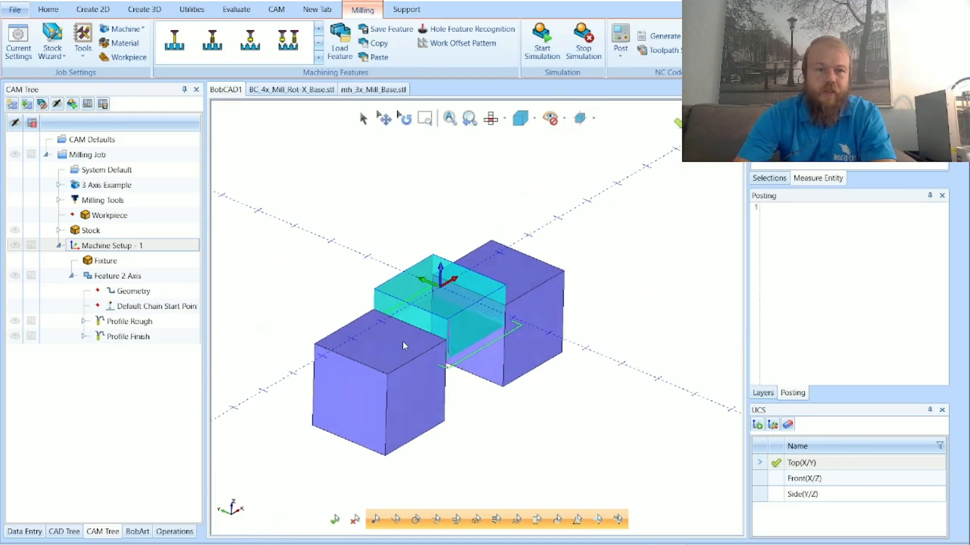
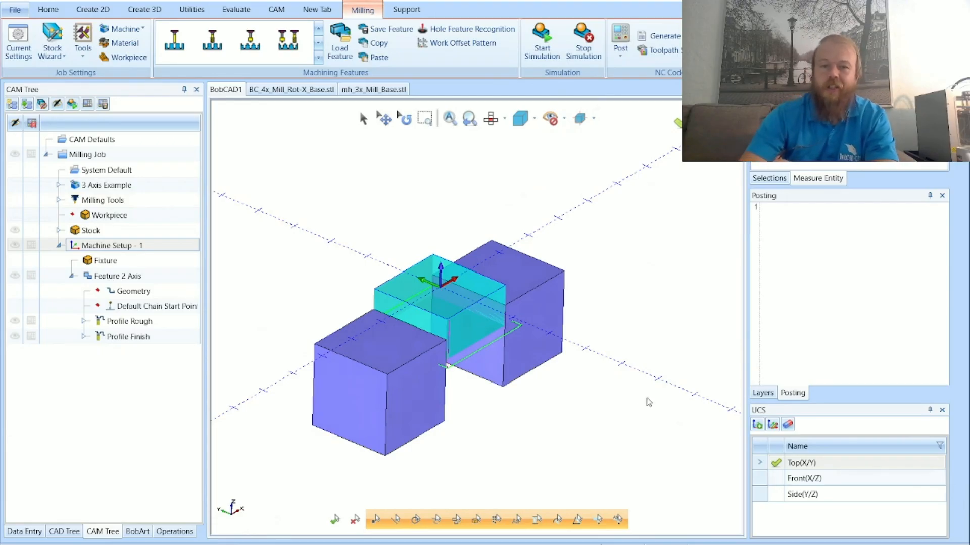
middle_click_drag(606, 361, 398, 274)
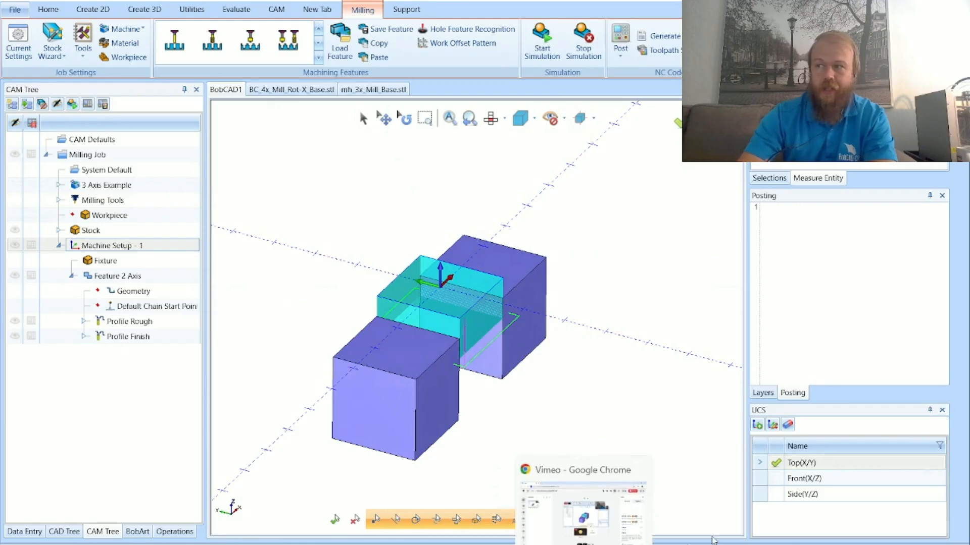
- Switch to Google Chrome, load bobcad.com in a new tab, and go to the links in the page footer
left_click_drag(969, 192, 581, 1)
left_click(281, 28)
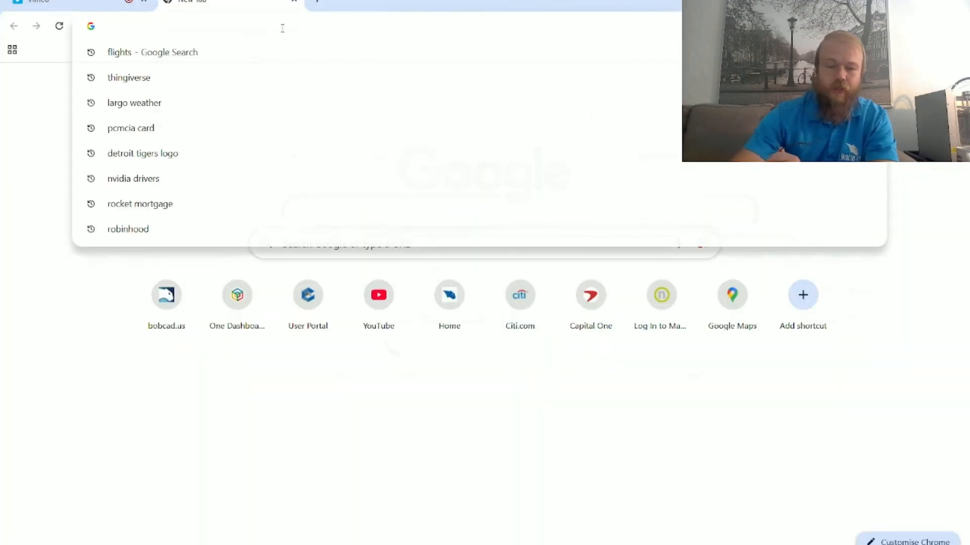
type("bobcad.")
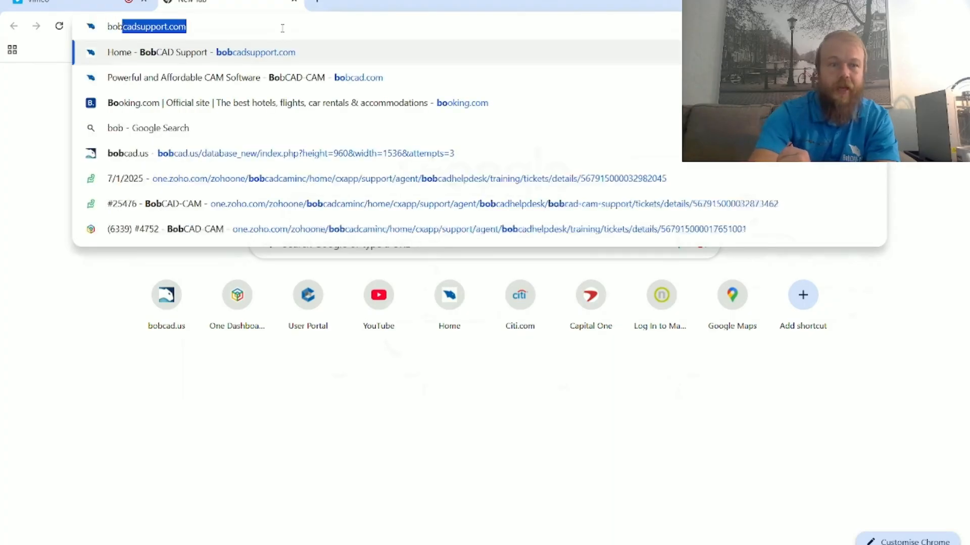
type("com")
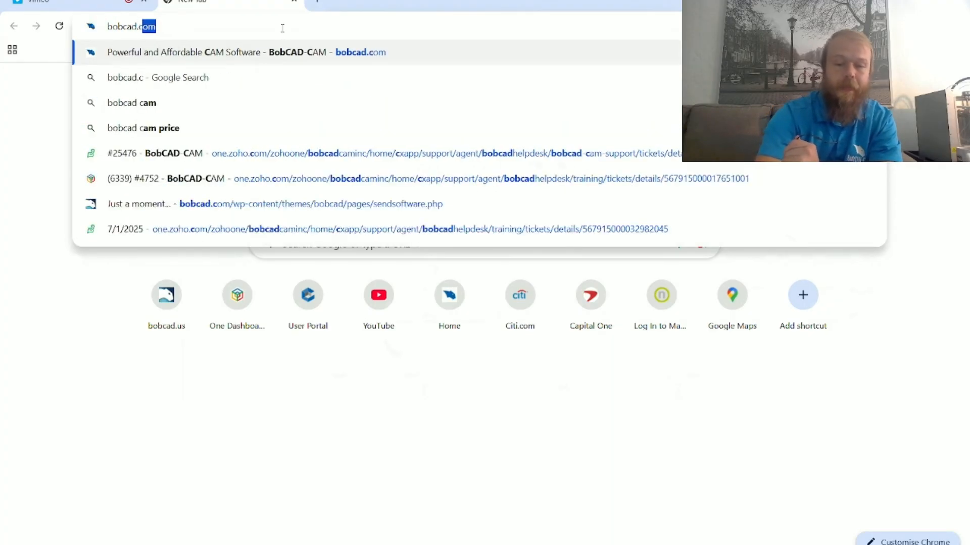
key("Return")
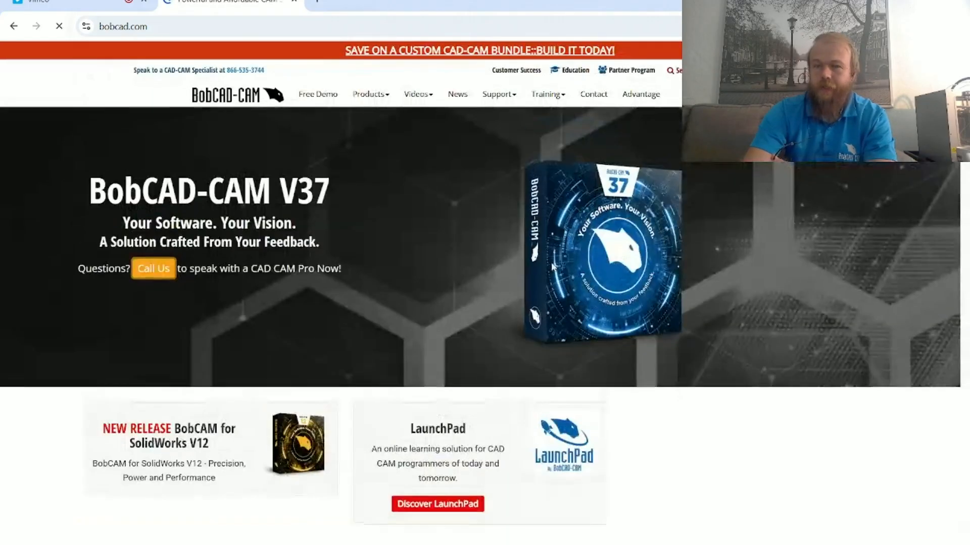
scroll(547, 273, "down", 20)
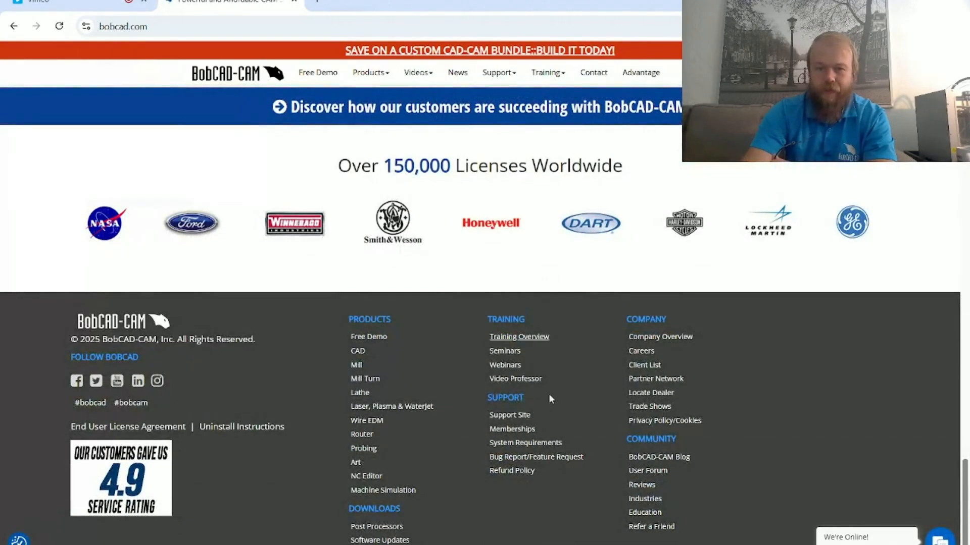
- Open the System Requirements page and highlight the minimum processor, Windows version, RAM and dedicated graphics card requirements
left_click(535, 444)
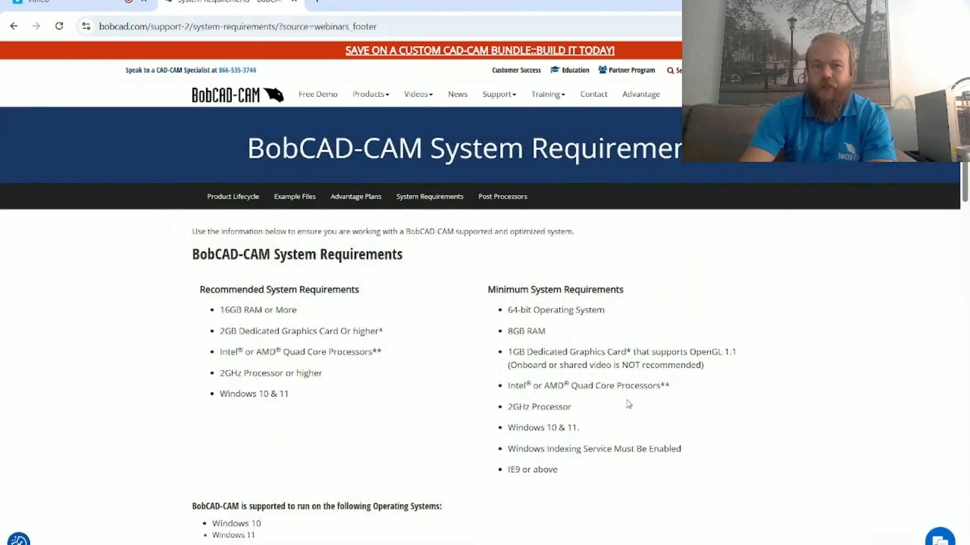
left_click_drag(587, 411, 495, 414)
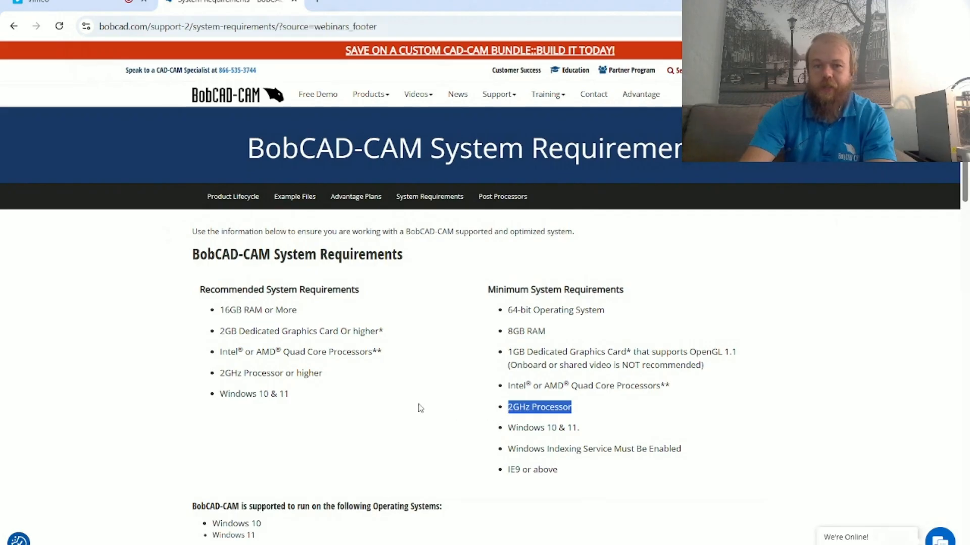
left_click_drag(588, 428, 497, 430)
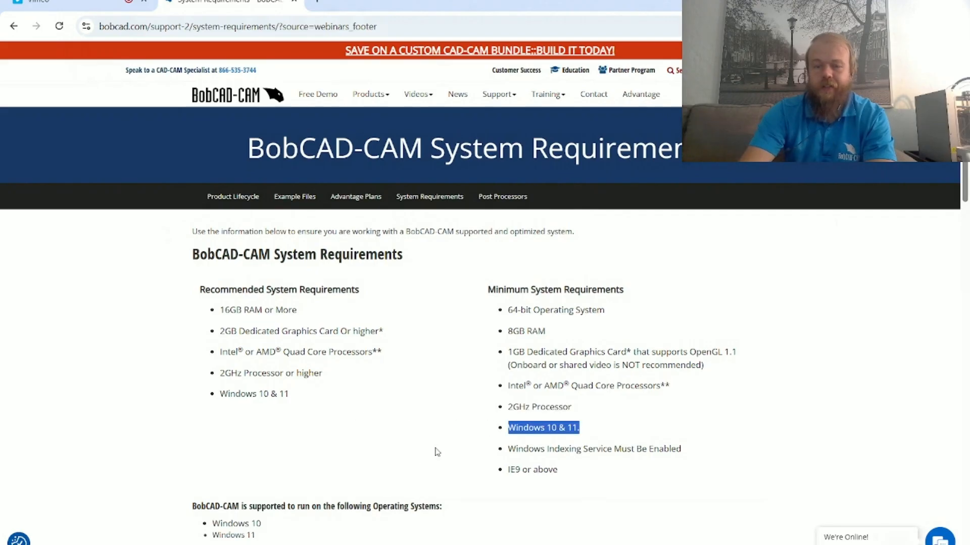
left_click_drag(576, 329, 502, 336)
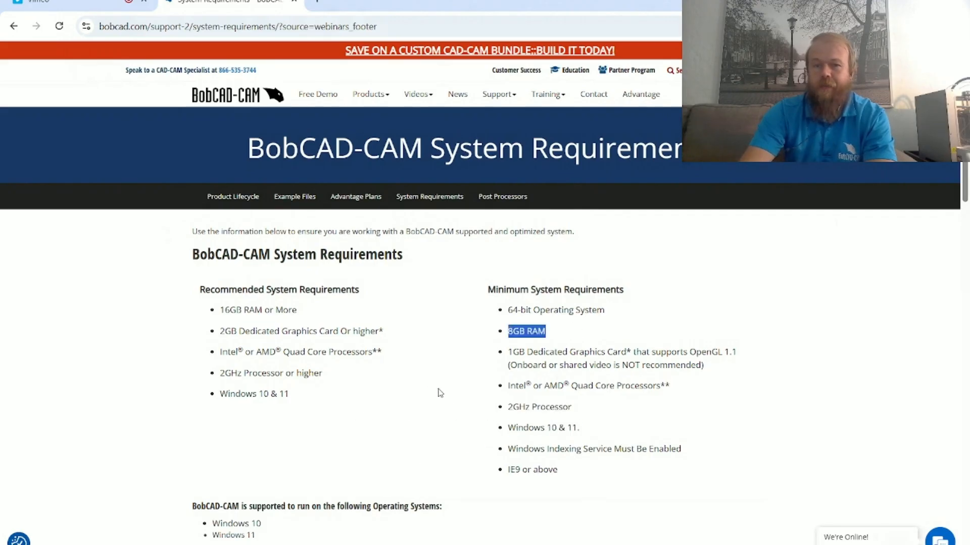
left_click(703, 366)
left_click_drag(703, 366, 496, 365)
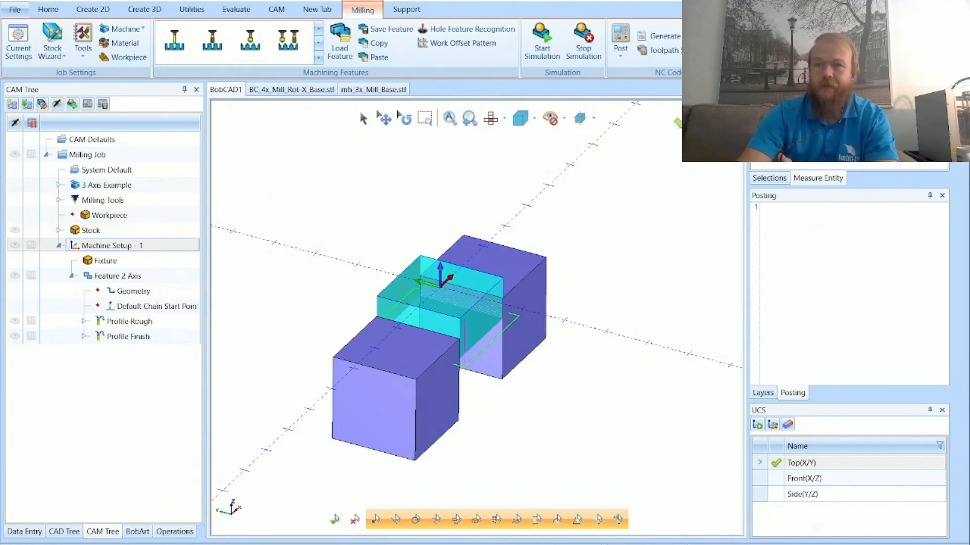
- Go to the Windows desktop and open the Manage 3D Settings page of the NVIDIA Control Panel
left_click(523, 302)
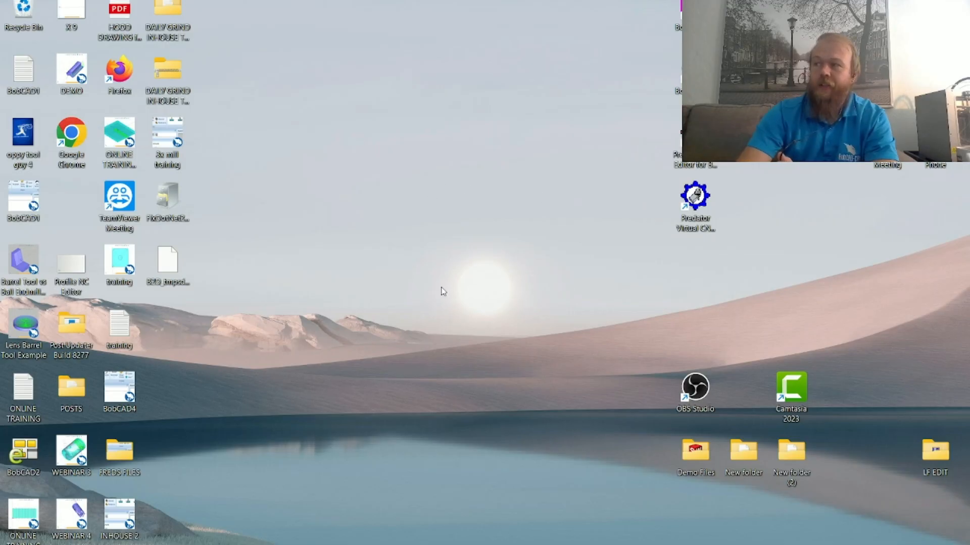
right_click(321, 199)
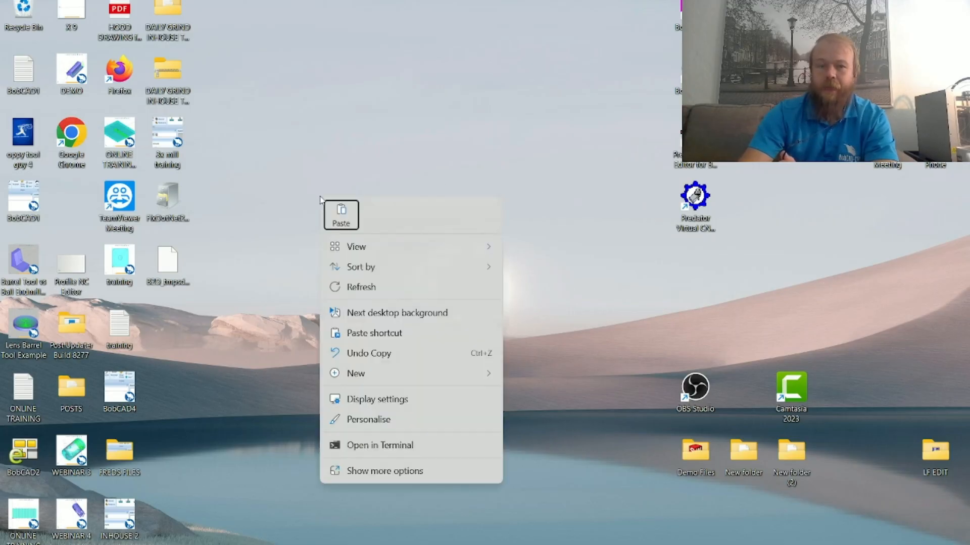
left_click(444, 474)
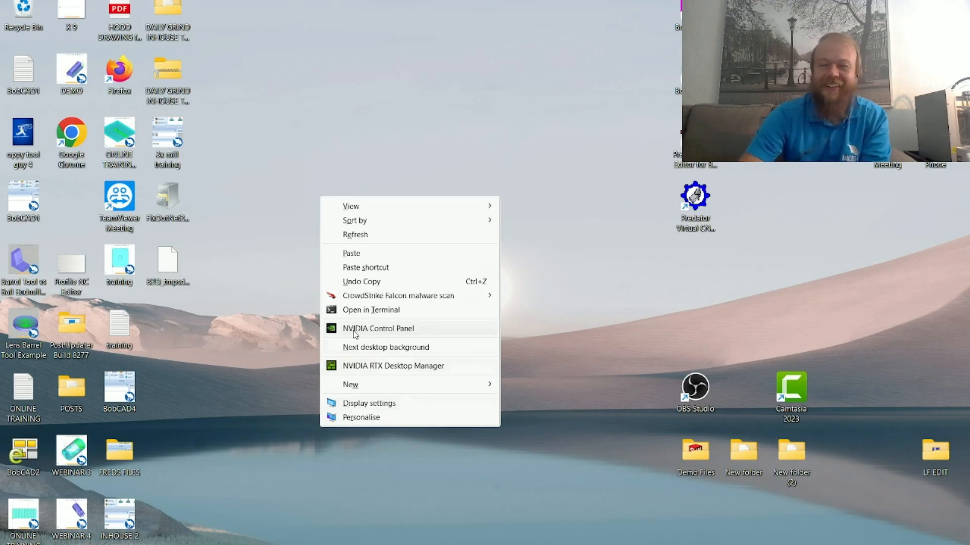
left_click(416, 329)
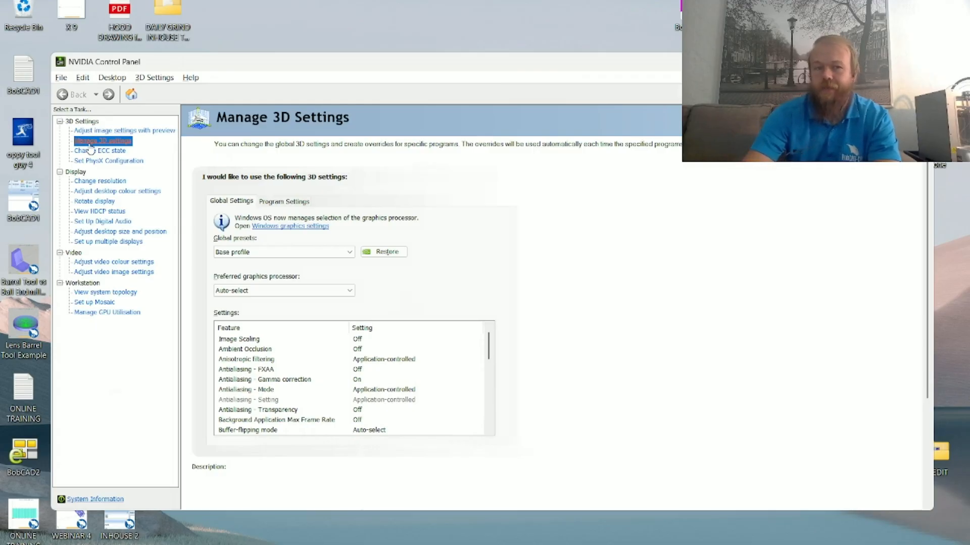
- Add the BobCAD V37 Application to the NVIDIA program-specific 3D settings and close the NVIDIA Control Panel
left_click(285, 202)
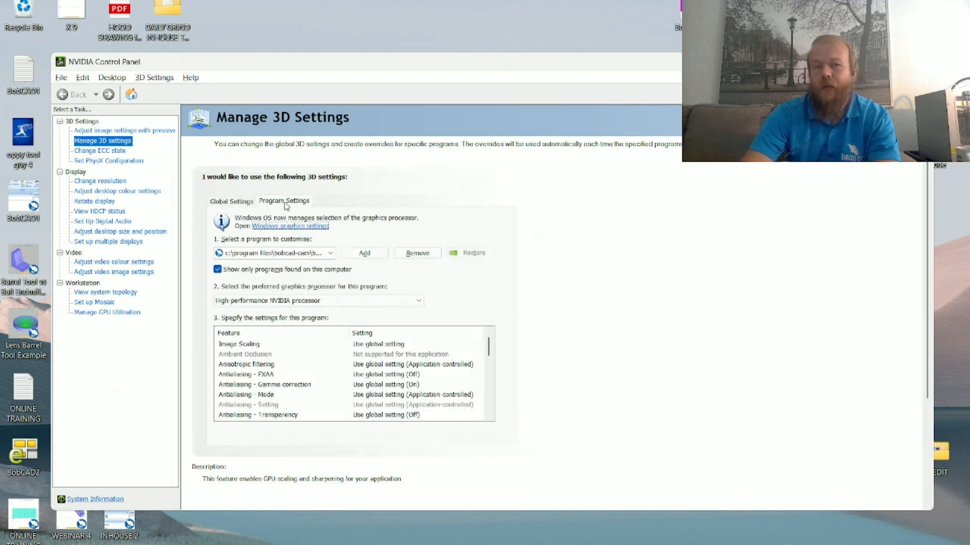
left_click(364, 253)
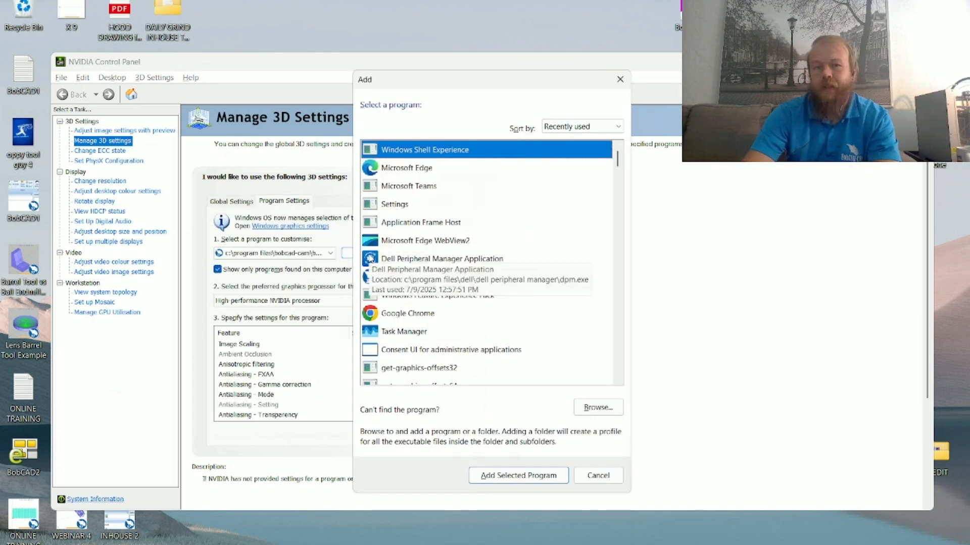
scroll(499, 194, "up", 1)
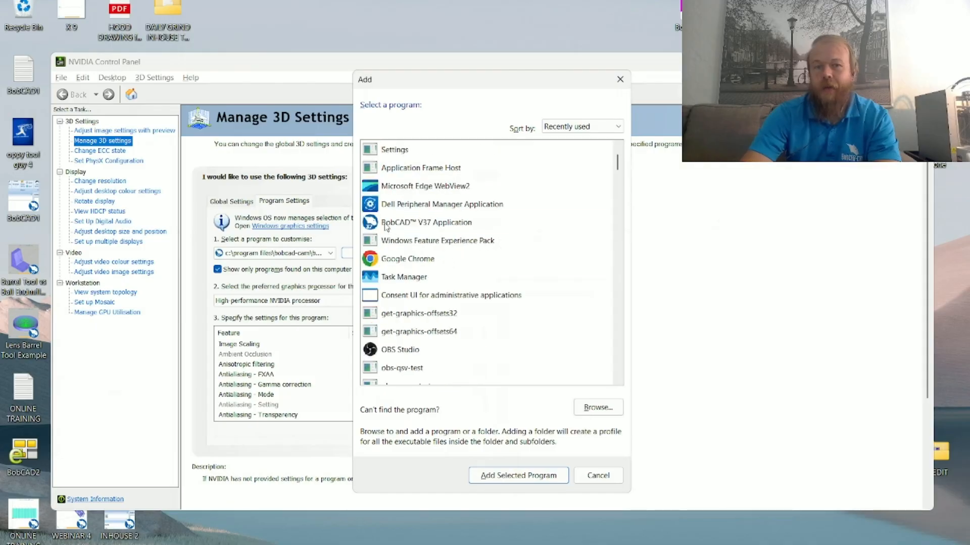
left_click(462, 227)
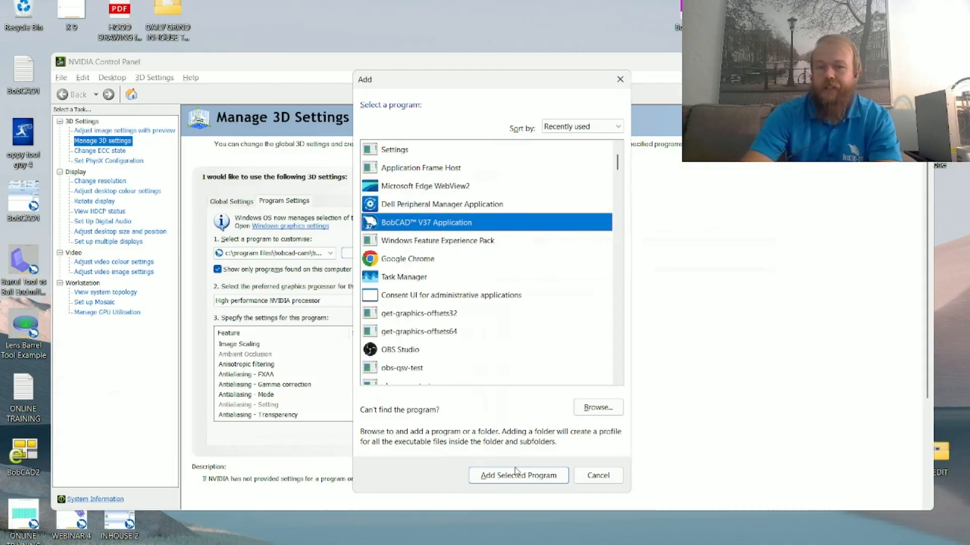
left_click(545, 480)
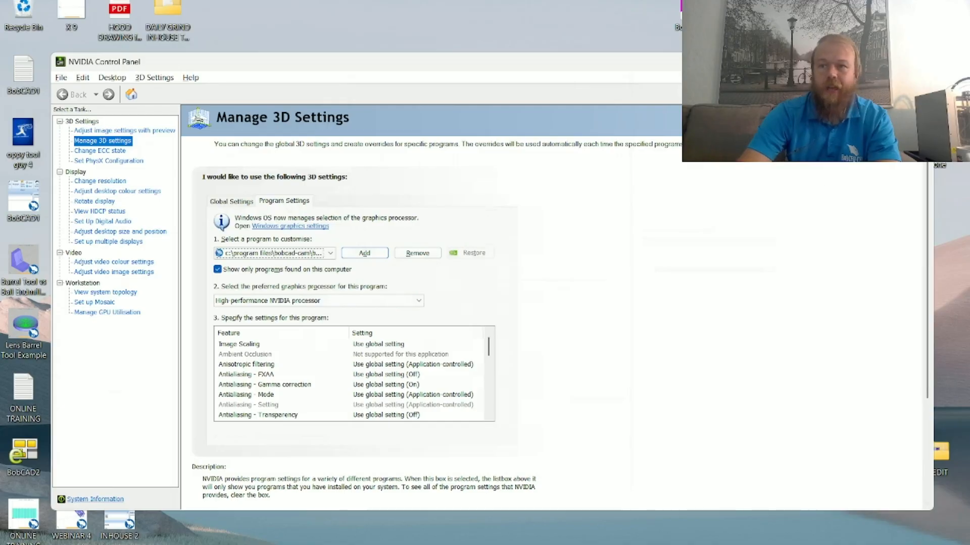
left_click(920, 62)
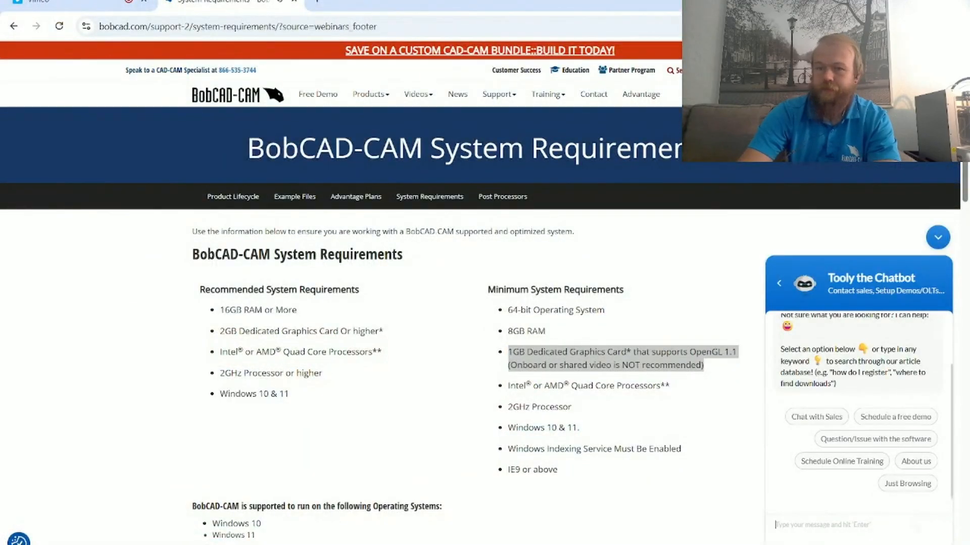
- Move the browser aside, begin a new document in BobCAD-CAM, and set the CAM simulation window to Separate Window
left_click_drag(556, 2, 969, 263)
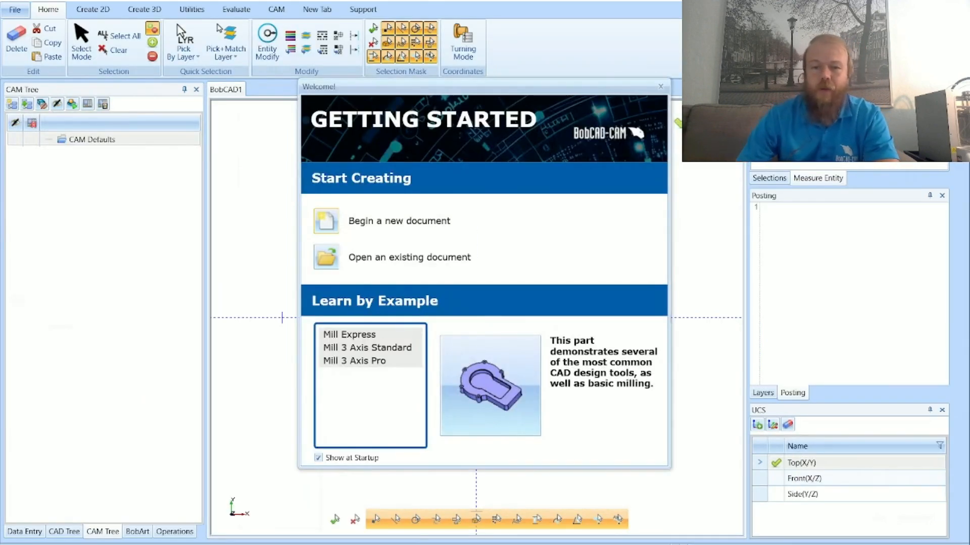
left_click(336, 222)
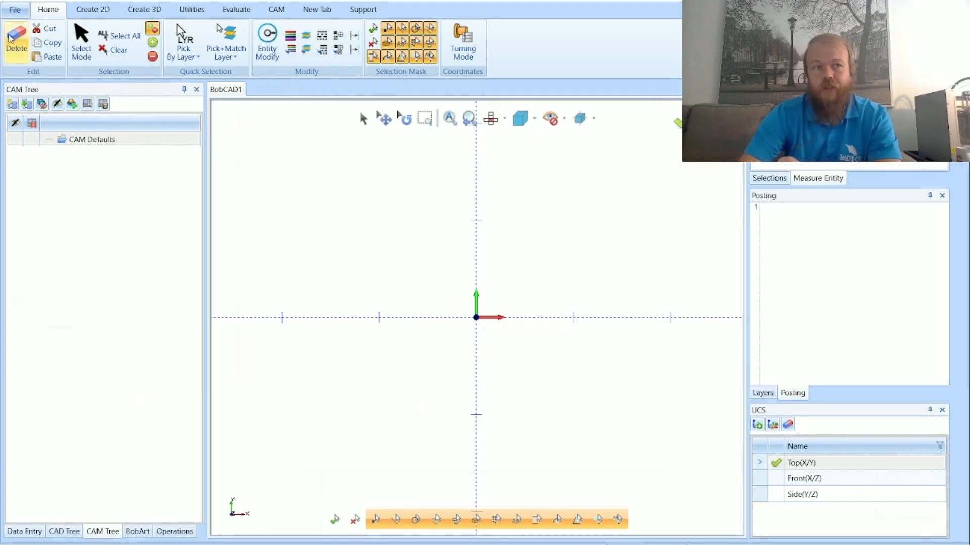
left_click(15, 9)
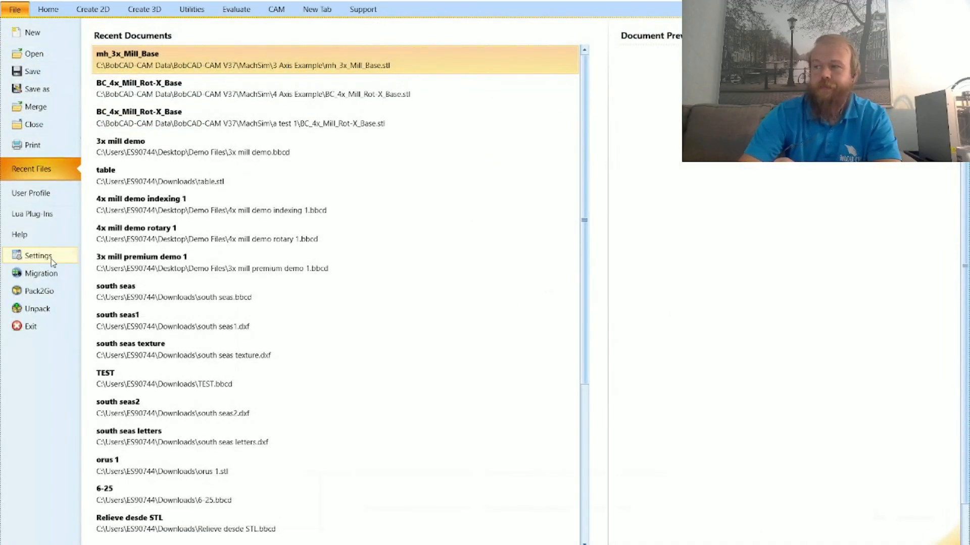
left_click(38, 256)
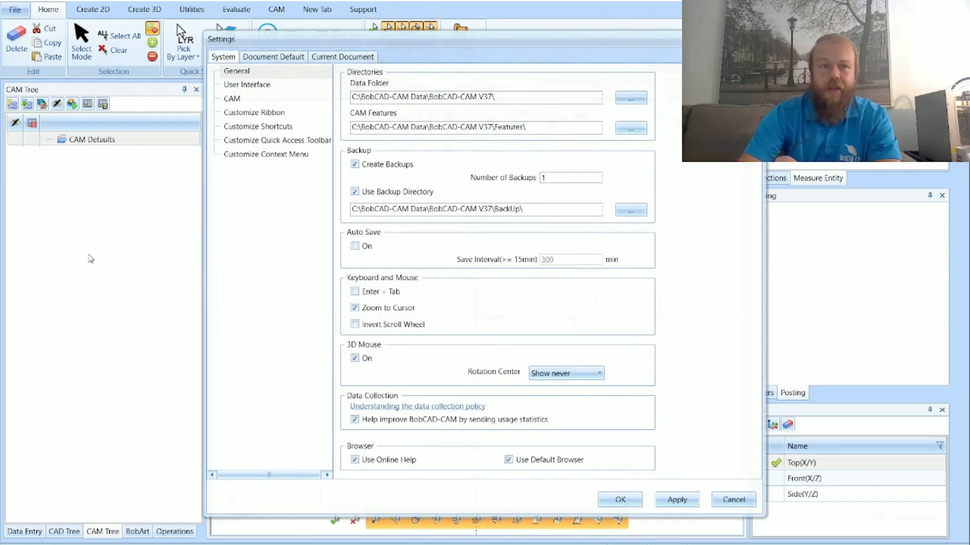
left_click(246, 101)
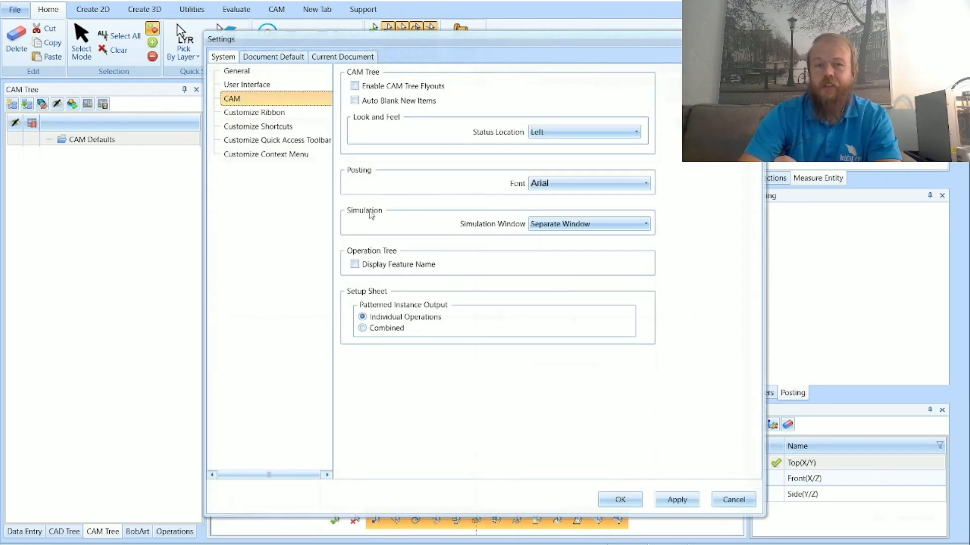
left_click(587, 226)
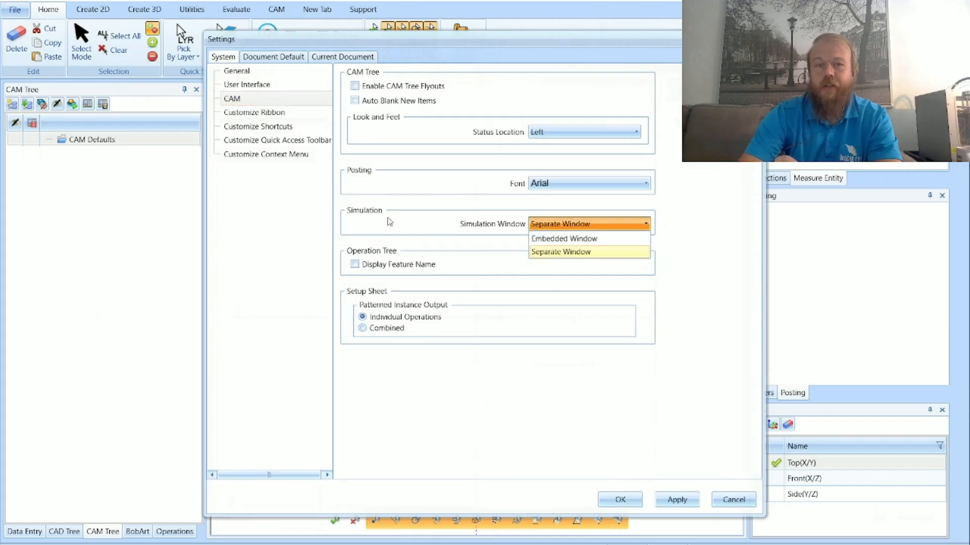
left_click(586, 252)
left_click(675, 500)
left_click(620, 500)
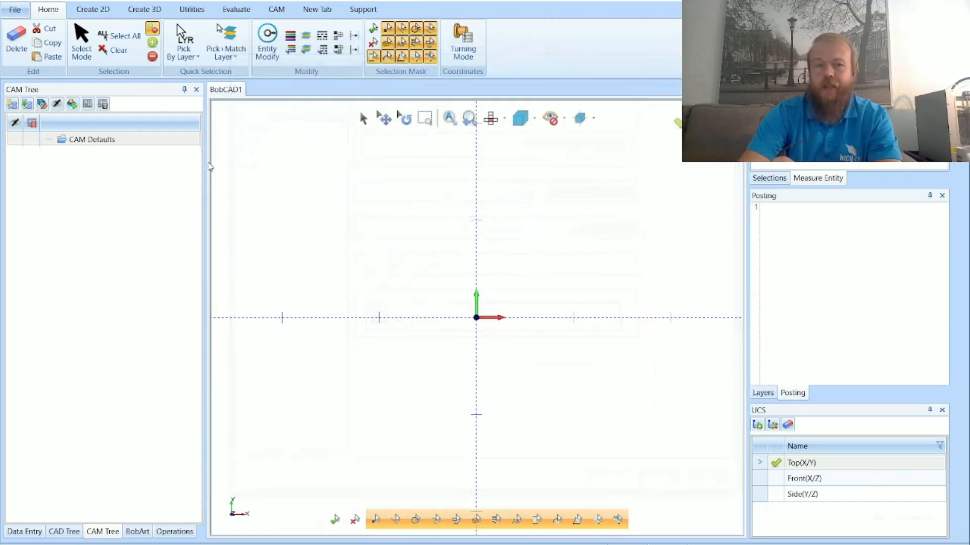
- Open the recent file 3x mill demo and start the simulation of its milling job
left_click(15, 9)
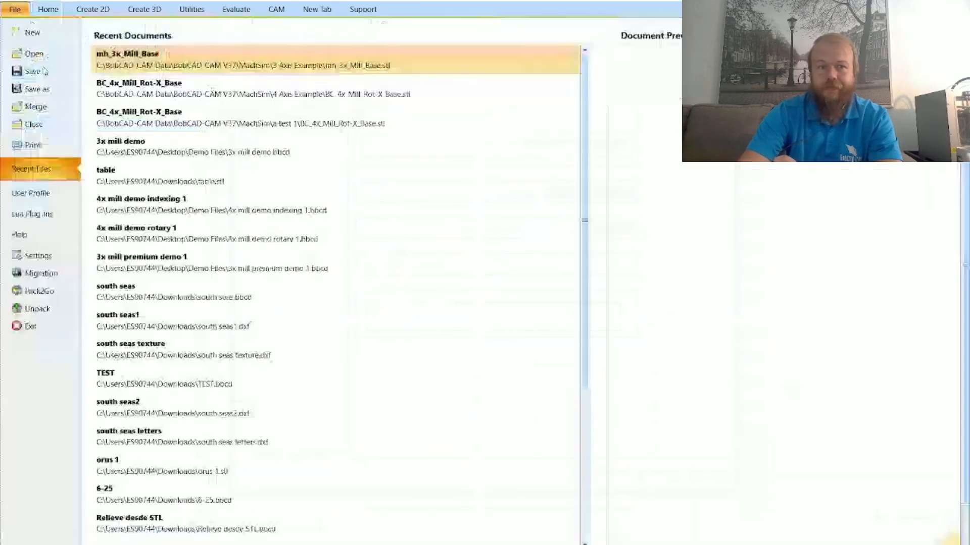
left_click(184, 154)
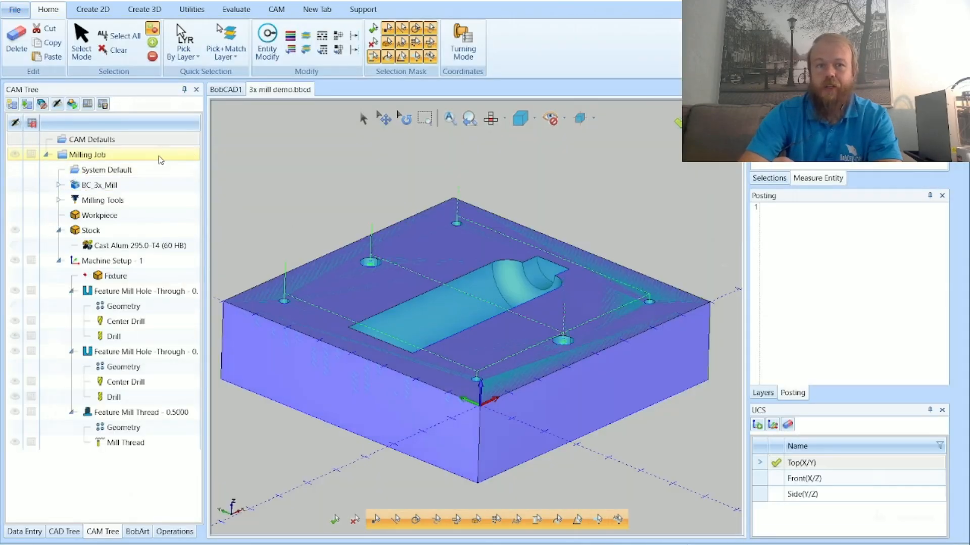
left_click(162, 154)
left_click(550, 51)
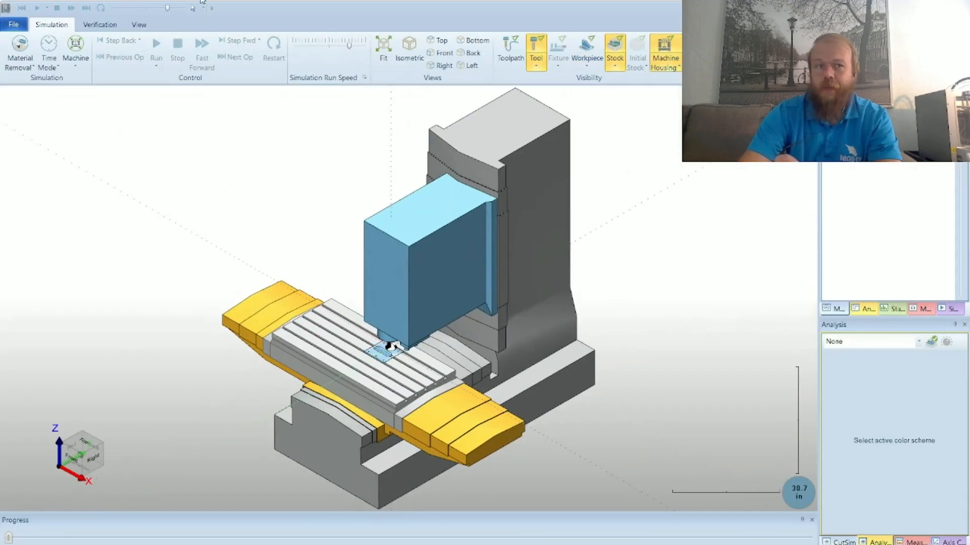
- Place the simulation window beside the CAM Tree, enlarge it, and get a close view of the tool above the stock
left_click_drag(203, 2, 252, 30)
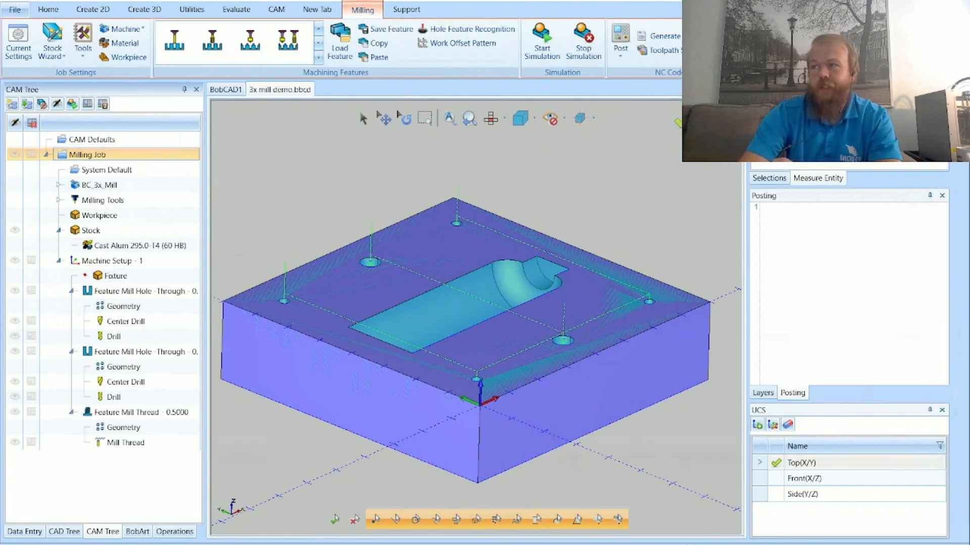
left_click_drag(810, 227, 597, 86)
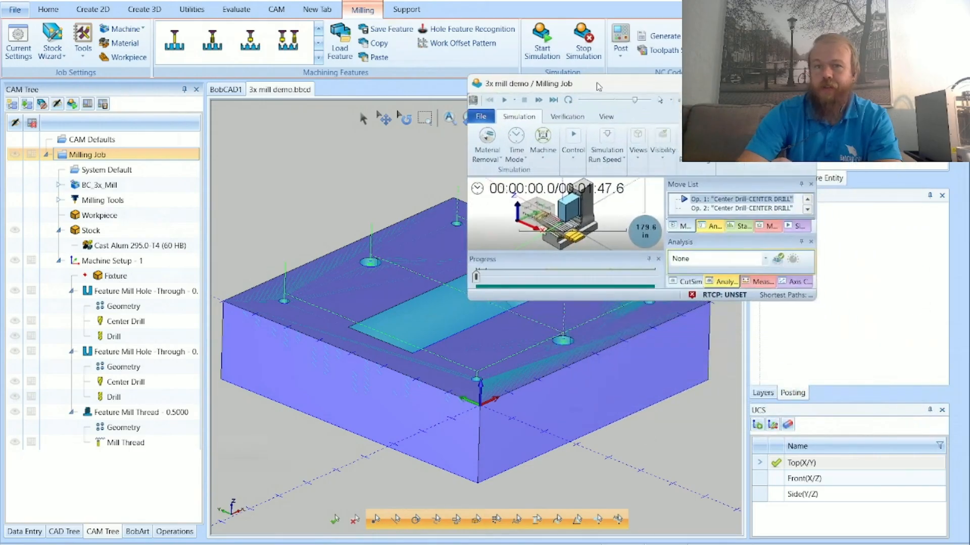
left_click_drag(814, 300, 918, 503)
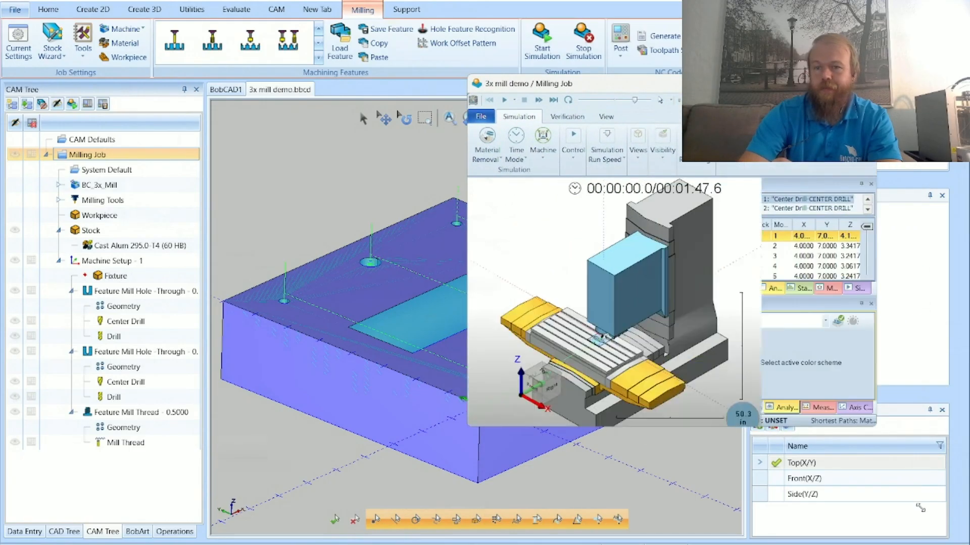
left_click(624, 135)
scroll(601, 323, "up", 3)
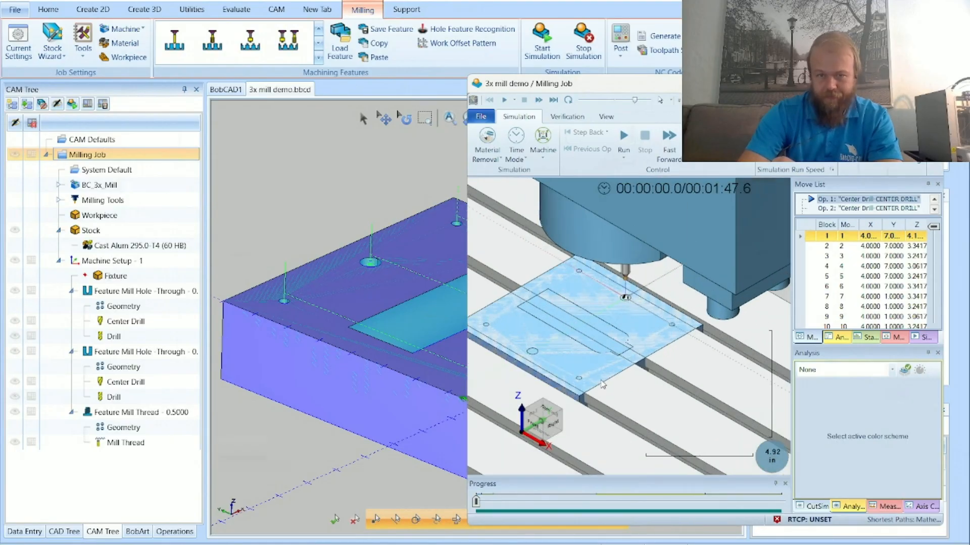
scroll(631, 303, "up", 3)
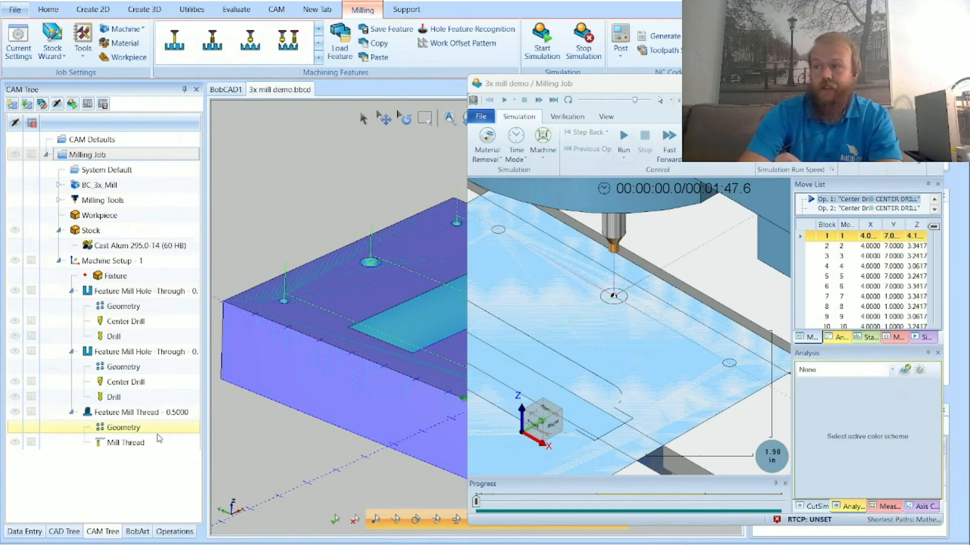
- Edit the first through-hole feature, review its center drill and drill tool data, and compute the toolpath
left_click(140, 296)
right_click(140, 298)
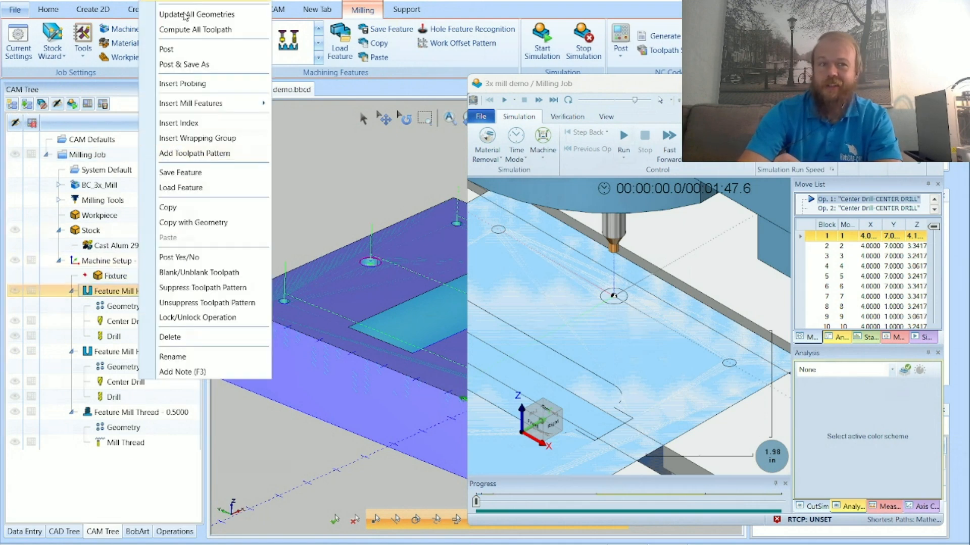
left_click(187, 2)
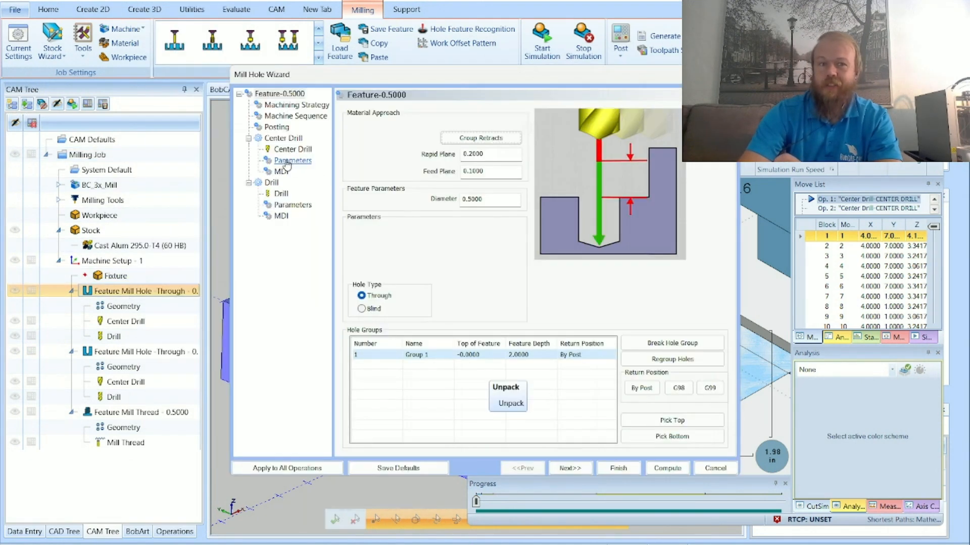
left_click(290, 149)
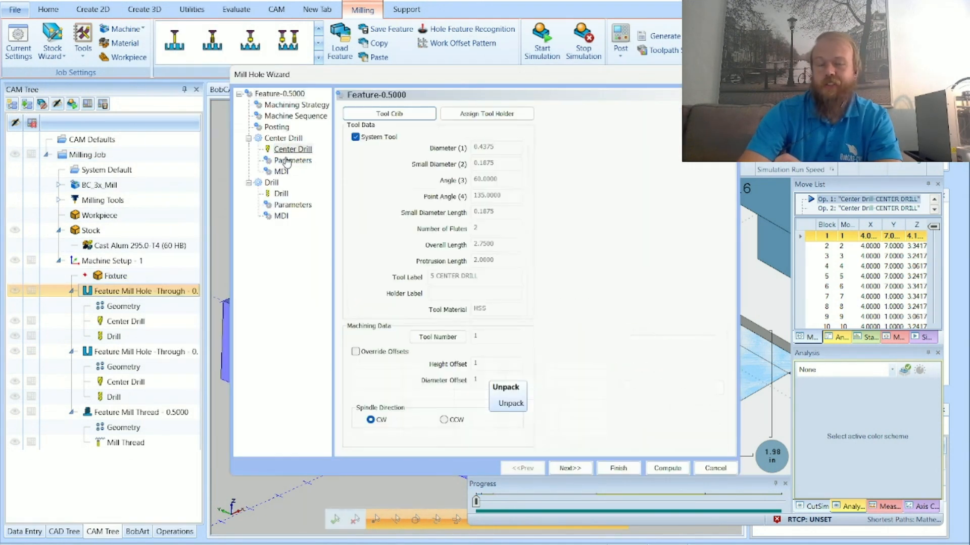
left_click(281, 194)
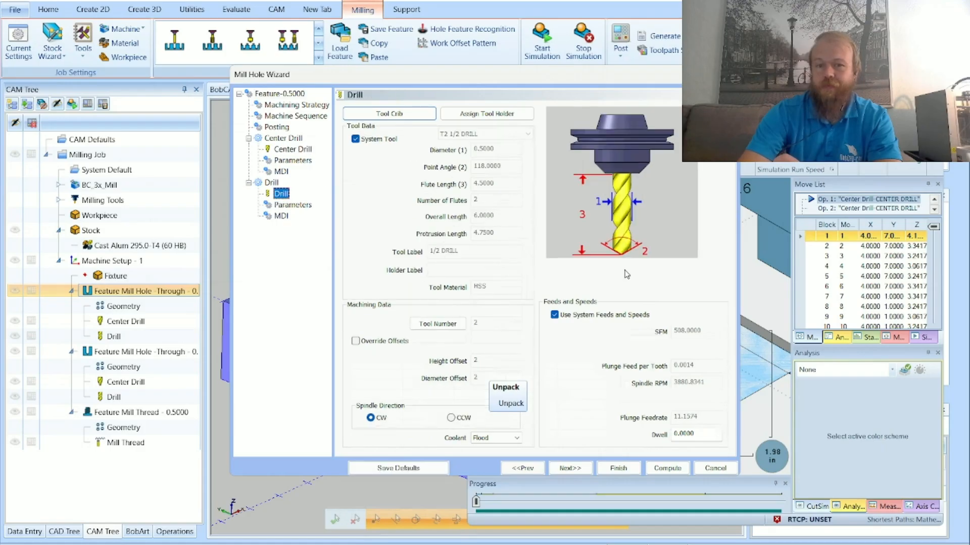
left_click(667, 468)
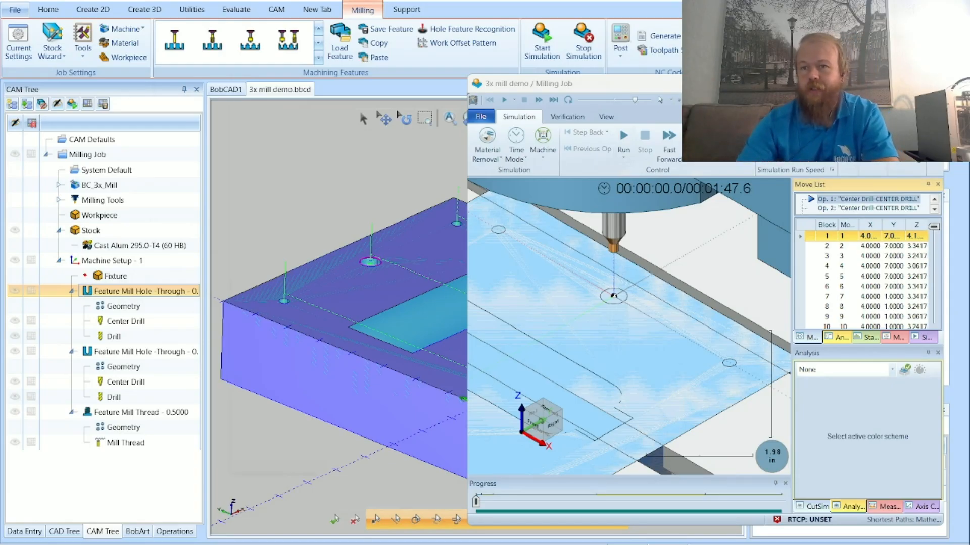
- Close the separate simulation window of the 3x mill demo
left_click(932, 83)
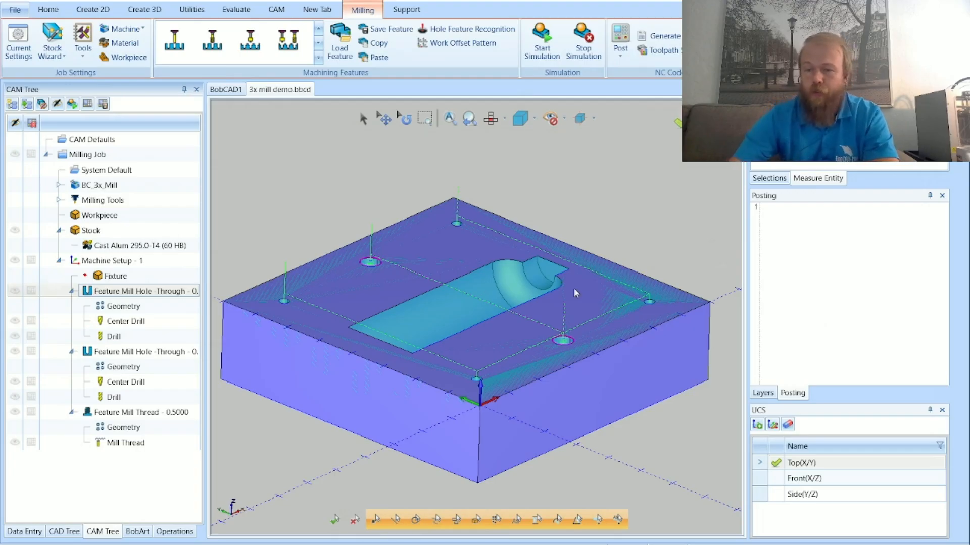
left_click(935, 544)
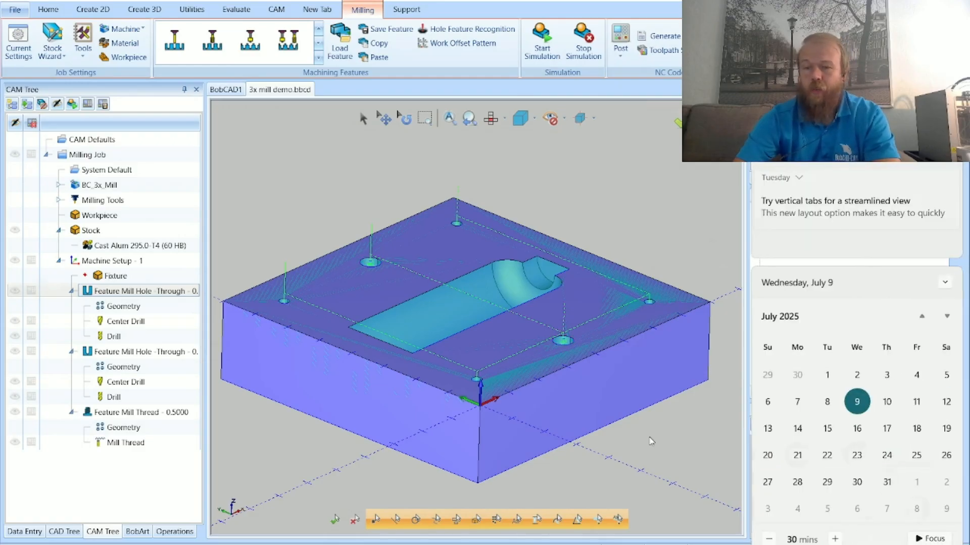
left_click(651, 442)
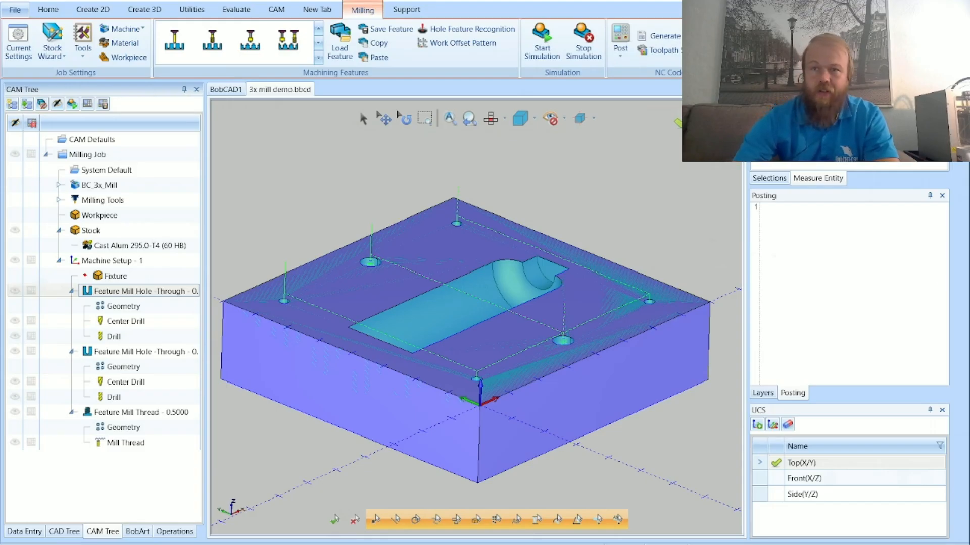
- Switch to the desktop, open NVIDIA Control Panel, and show the program-specific settings under Manage 3D Settings
key("super+d")
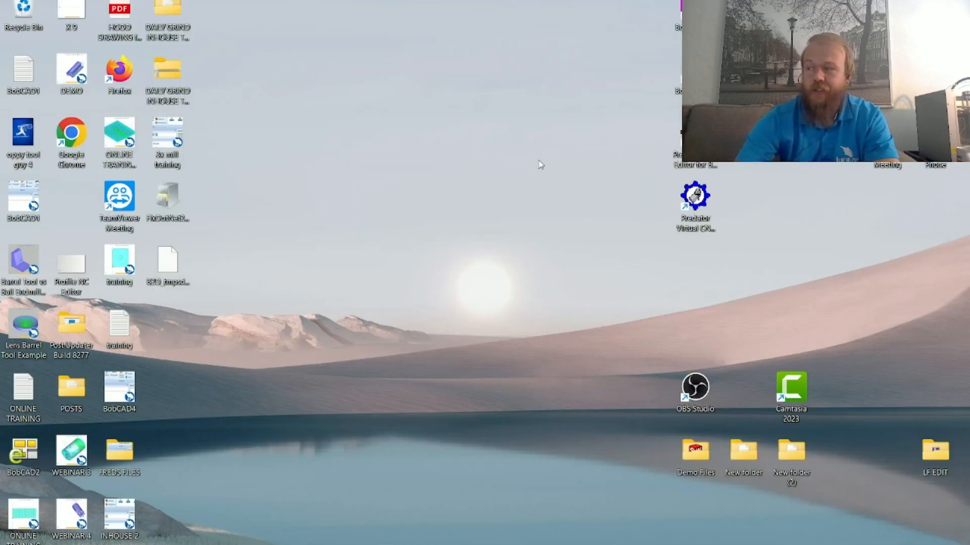
right_click(352, 141)
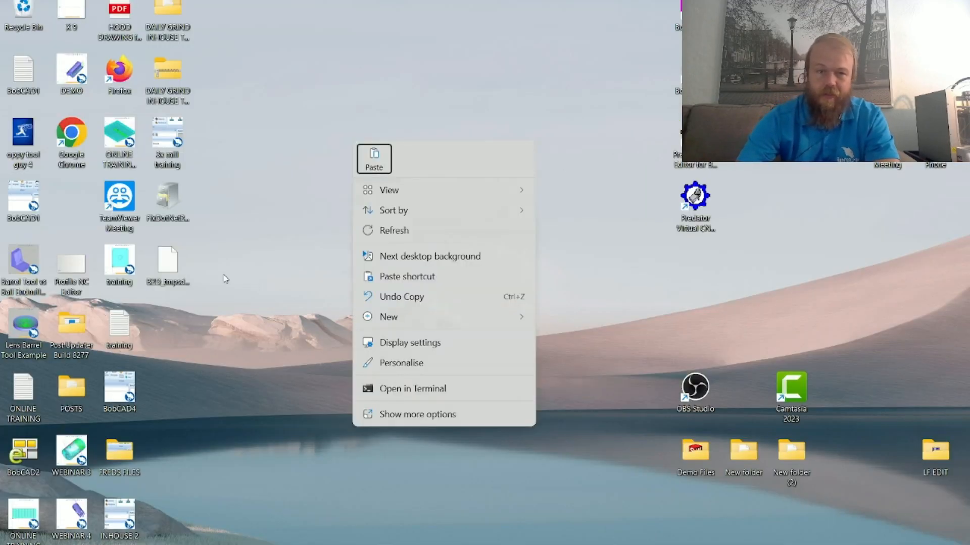
left_click(416, 417)
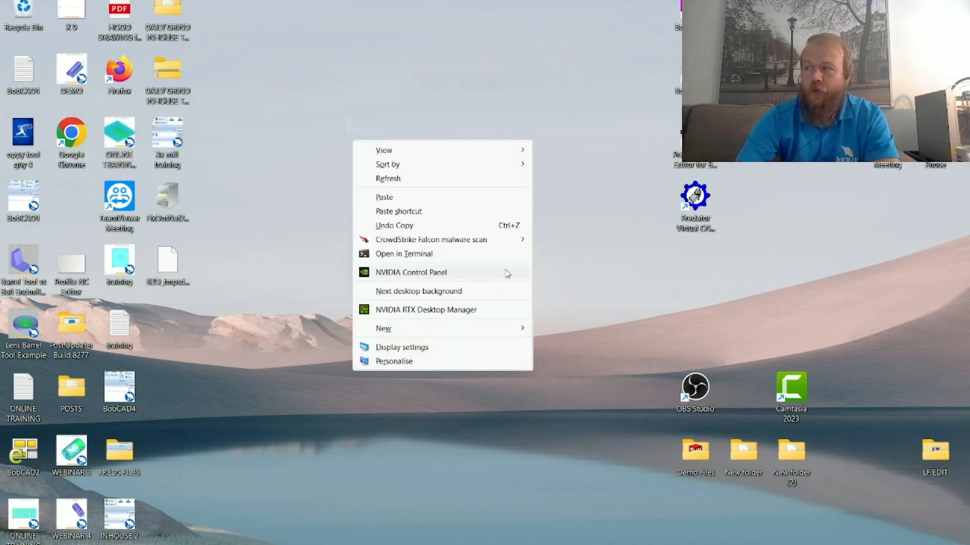
left_click(507, 273)
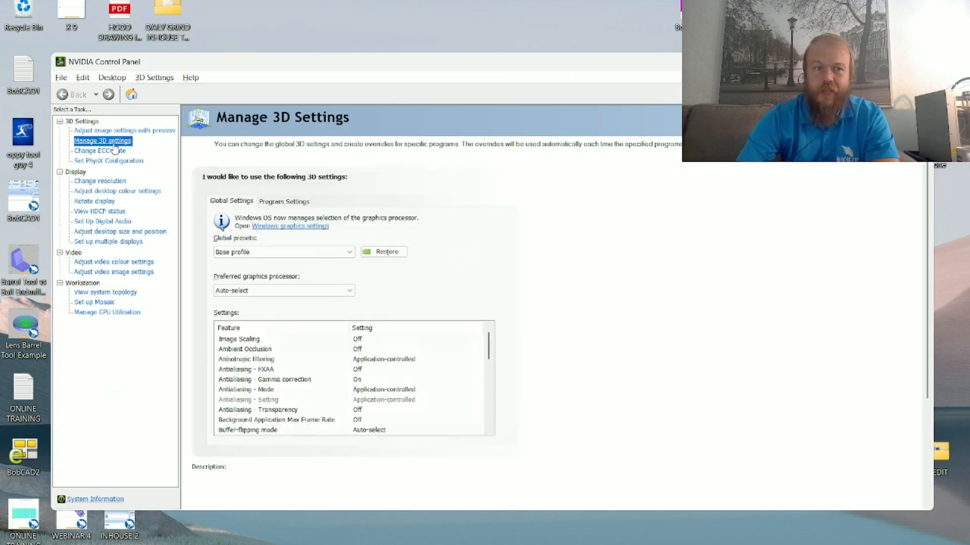
left_click(295, 204)
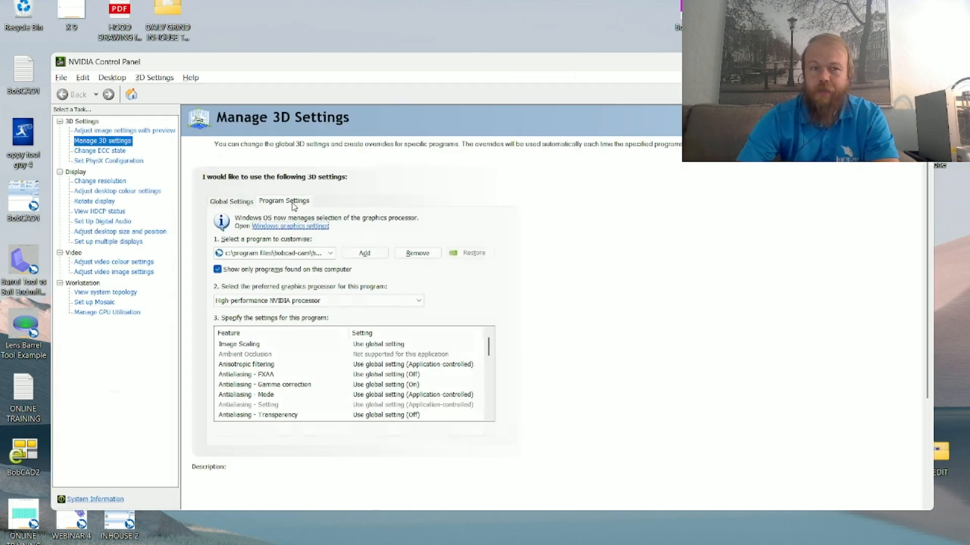
- Examine the programs already available for custom 3D settings and the recently used programs that can be added
left_click(364, 253)
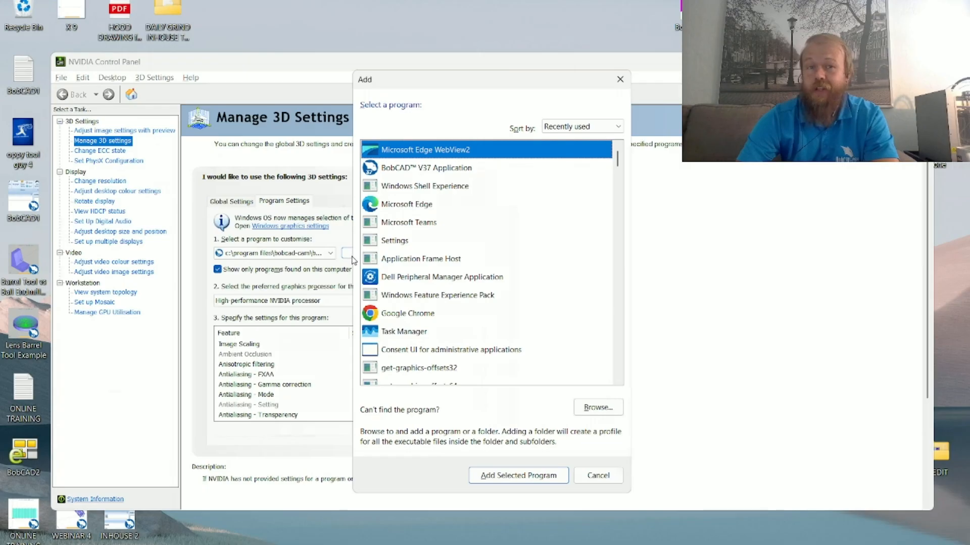
left_click(620, 80)
left_click(275, 253)
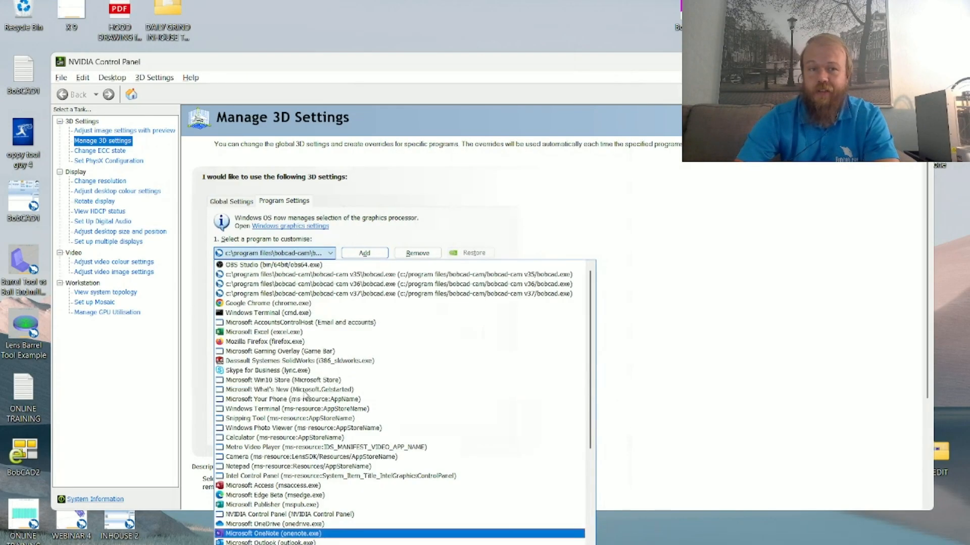
left_click(328, 253)
left_click(365, 254)
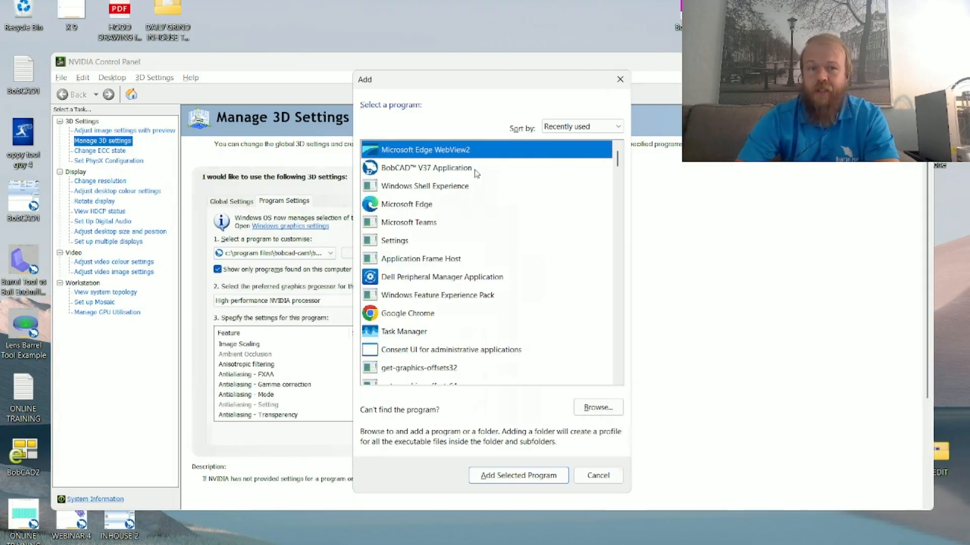
scroll(488, 223, "down", 10)
scroll(488, 223, "up", 8)
scroll(485, 223, "up", 6)
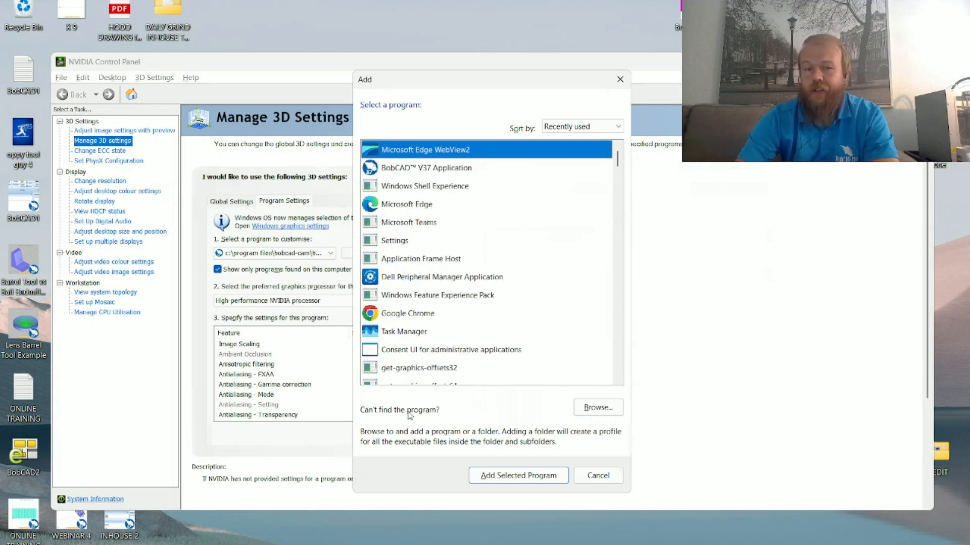
- Browse for a program executable to add, going to the Program Files folder on drive C
left_click(605, 413)
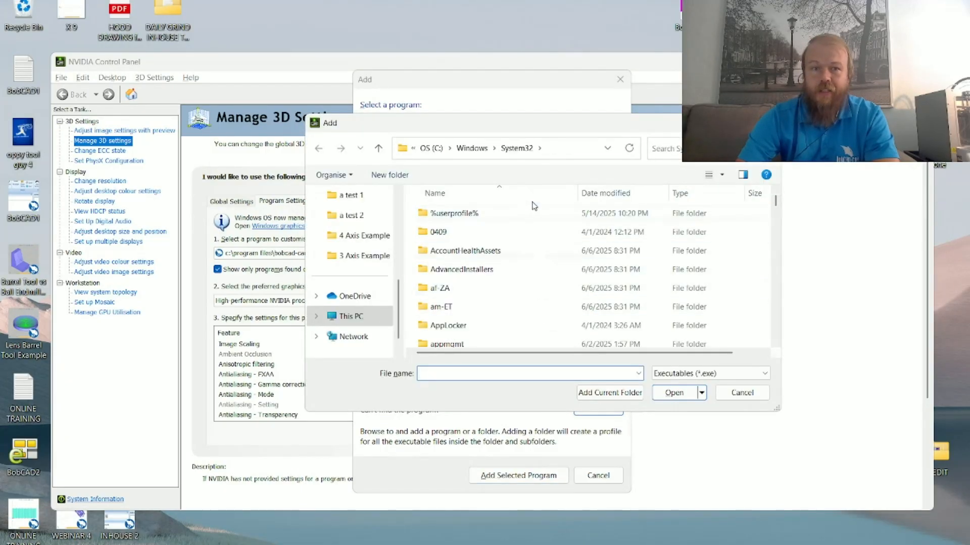
scroll(519, 243, "down", 12)
scroll(518, 244, "up", 10)
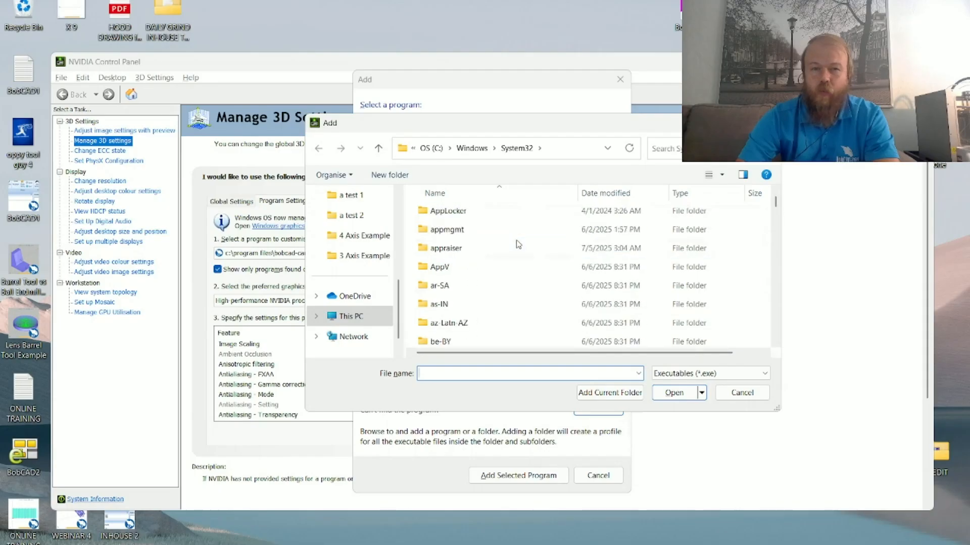
scroll(520, 243, "down", 7)
scroll(528, 245, "up", 4)
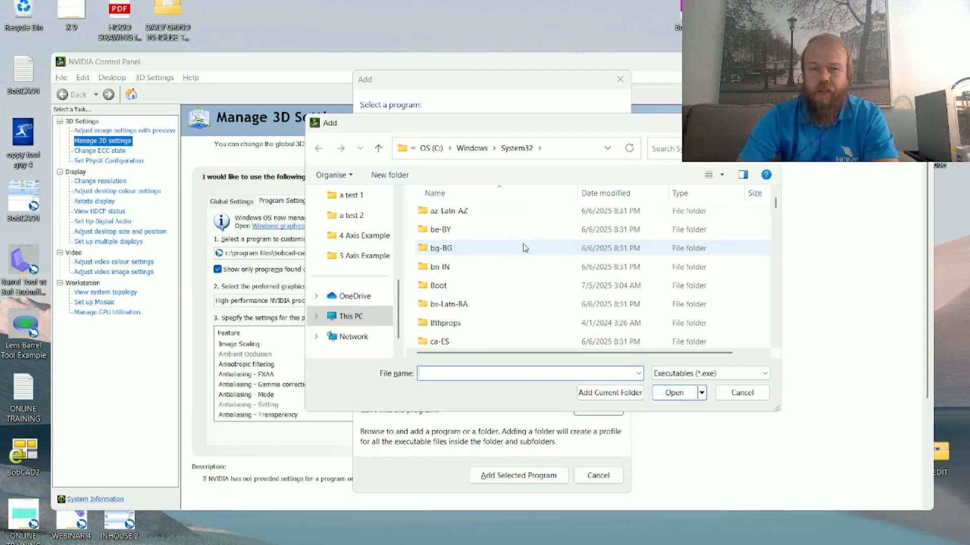
left_click(433, 149)
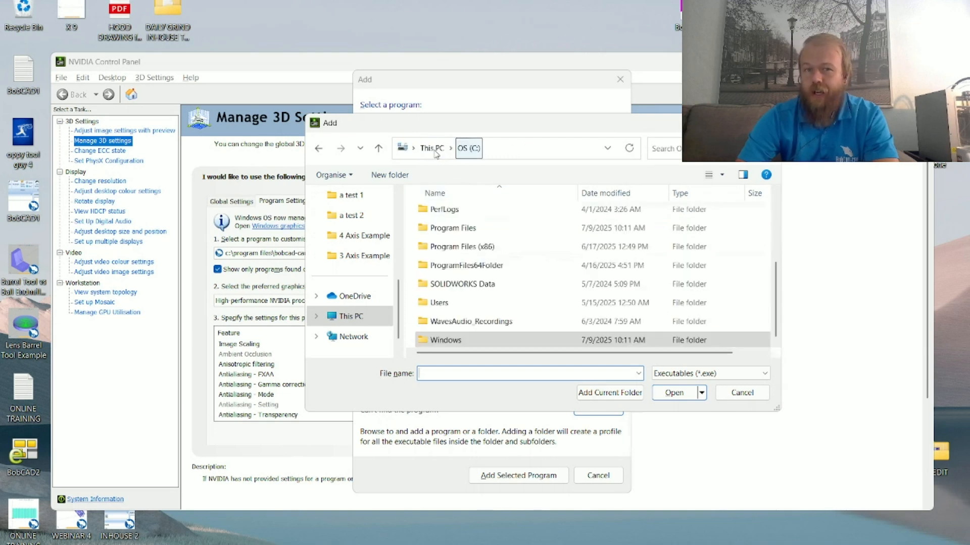
scroll(574, 296, "up", 1)
scroll(574, 295, "up", 2)
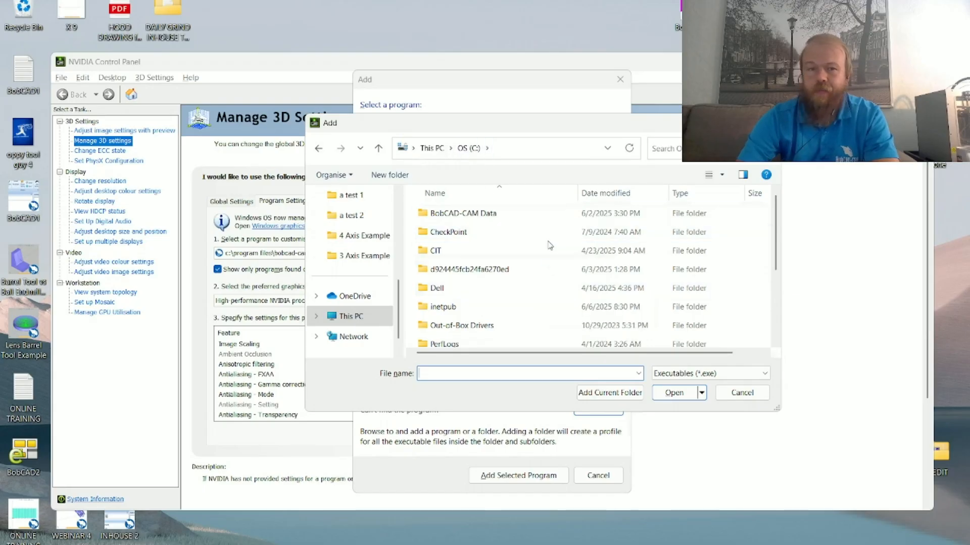
scroll(550, 245, "down", 2)
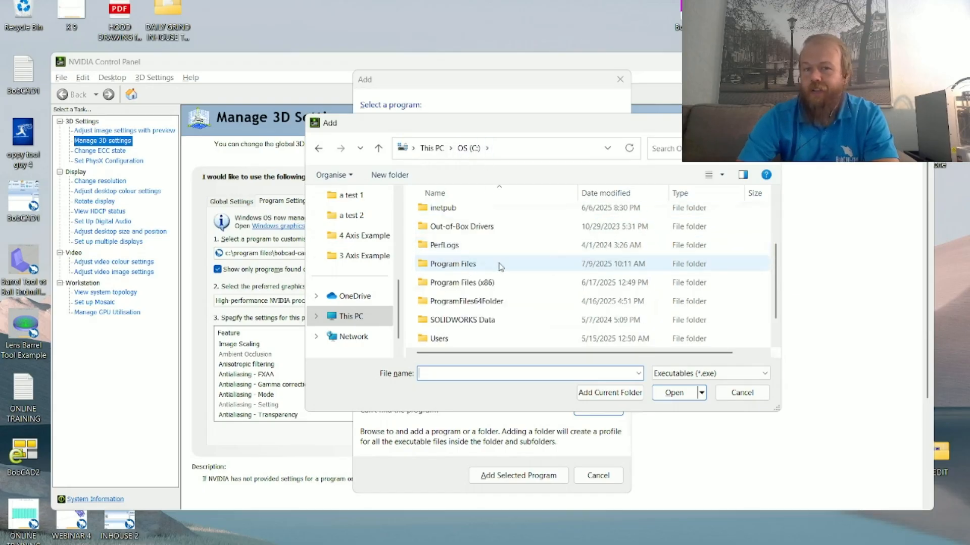
double_click(503, 268)
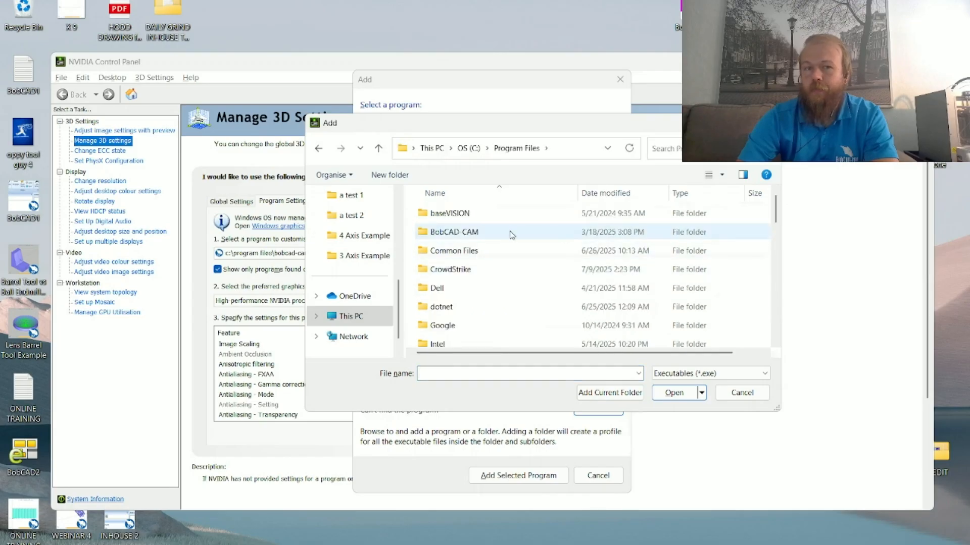
- Choose the BobCAD application in the BobCAD-CAM V37 folder as the program to customise
double_click(513, 234)
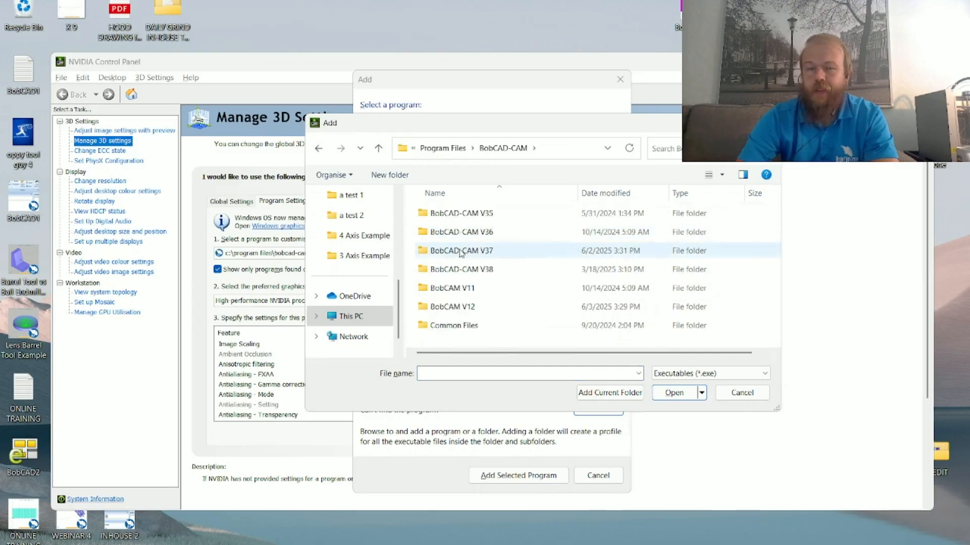
double_click(522, 251)
scroll(525, 251, "down", 3)
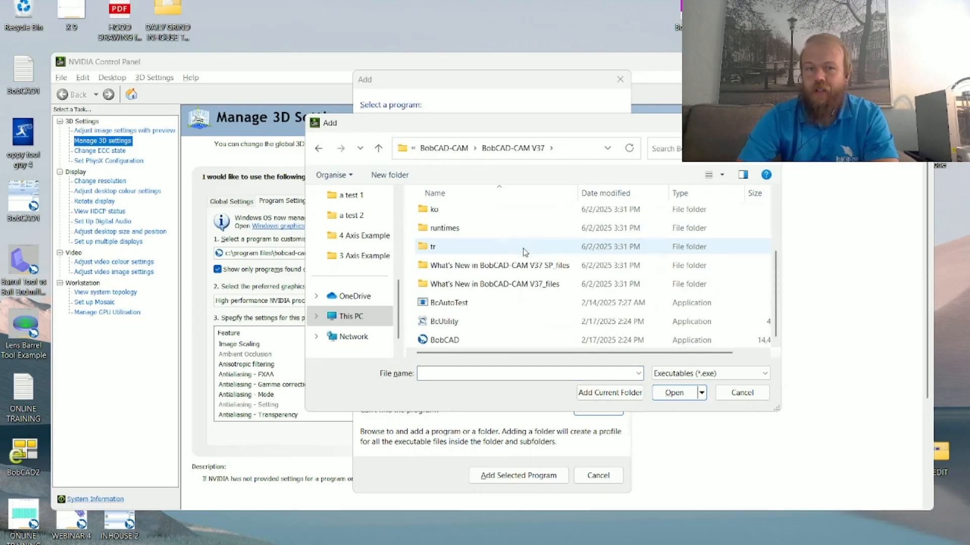
left_click(536, 345)
left_click(674, 392)
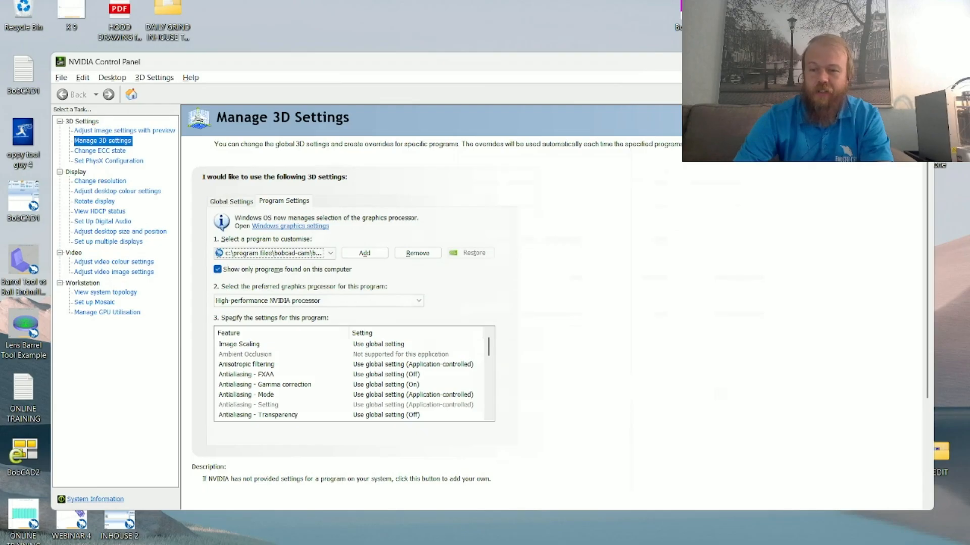
left_click(948, 544)
left_click(635, 391)
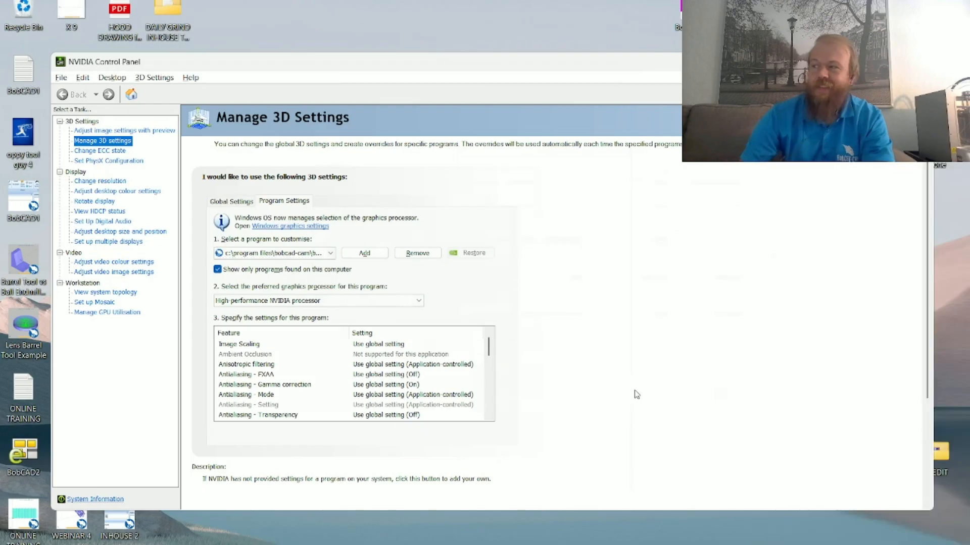